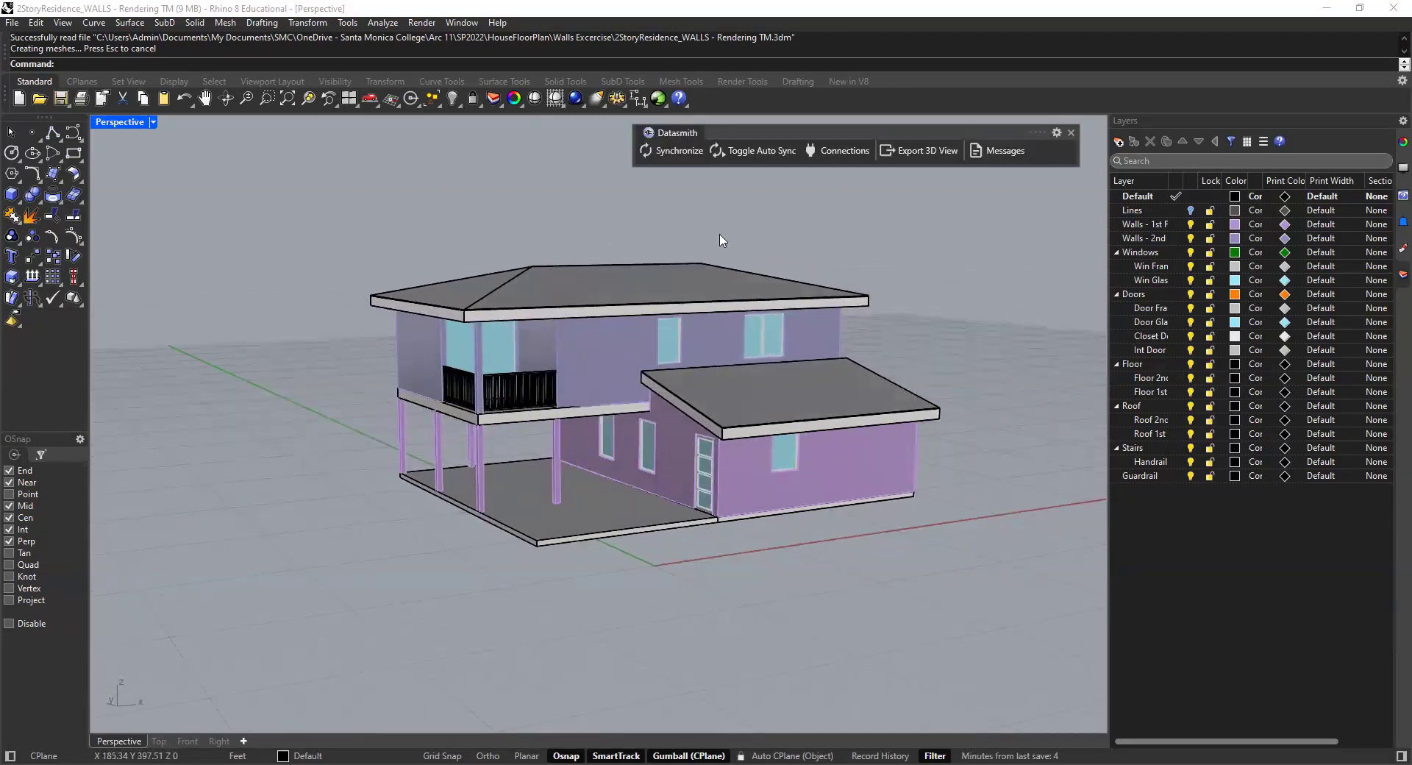
scroll(621, 352, "up", 2)
right_click_drag(638, 369, 652, 382, "shift")
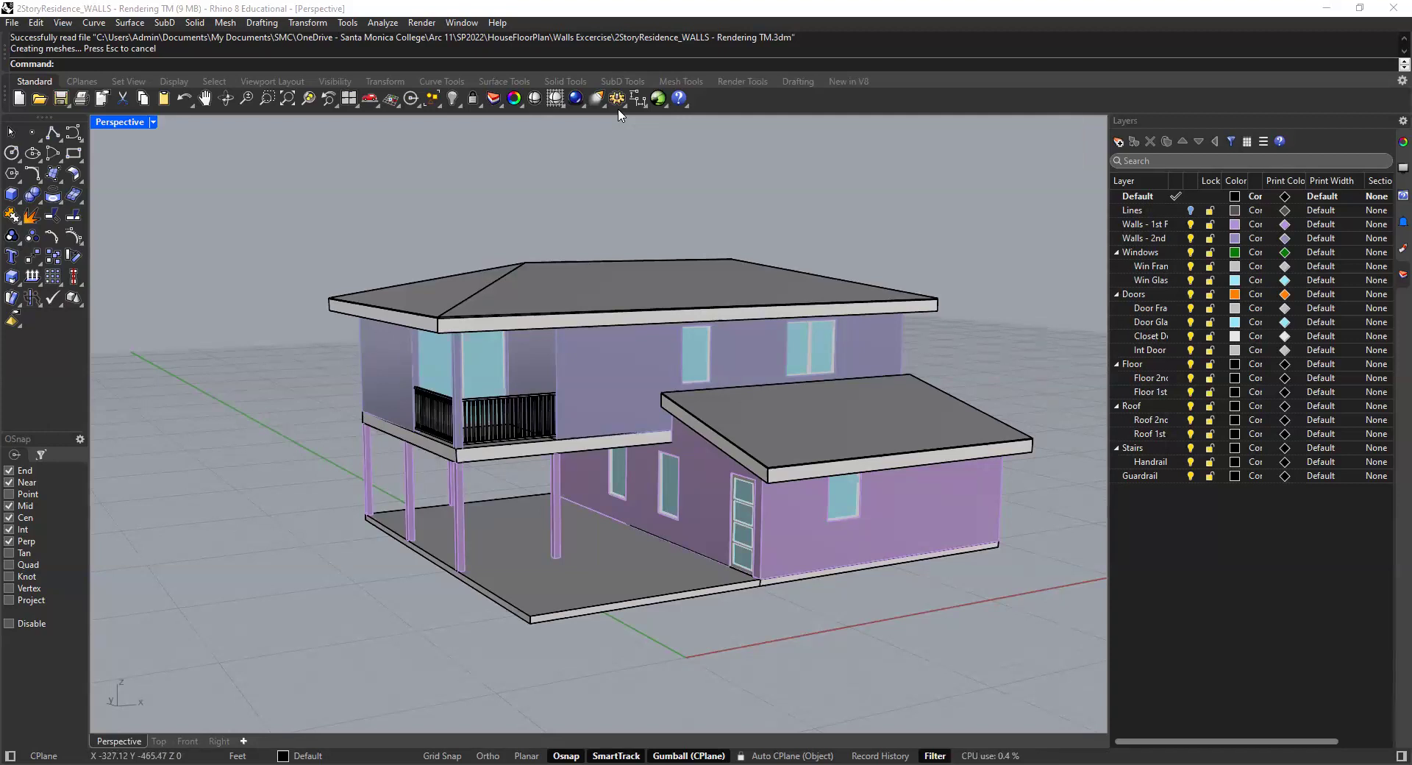
Step: Switch to the browser and examine the courses, tutorials and webinars on the Twinmotion Learning Resources page
key("alt+Tab")
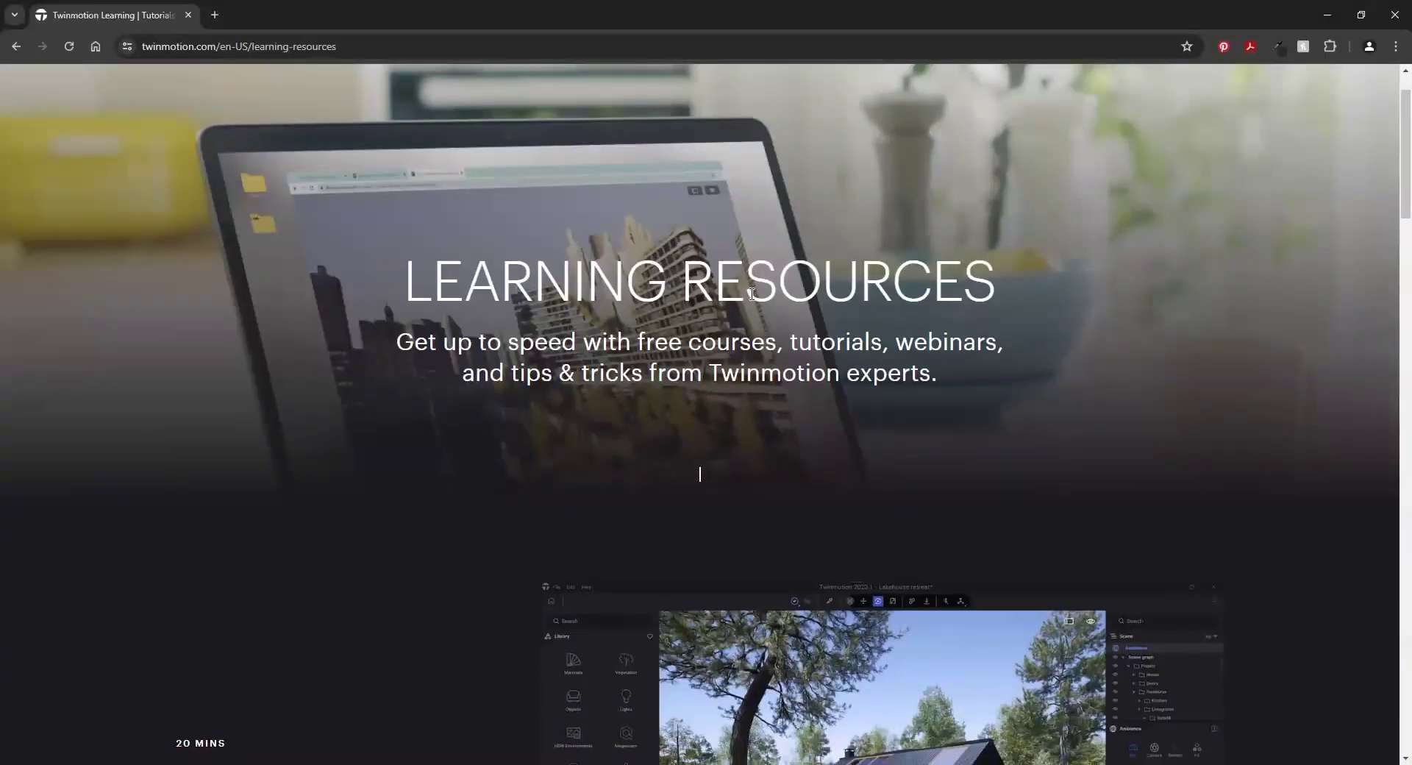
scroll(724, 244, "up", 1)
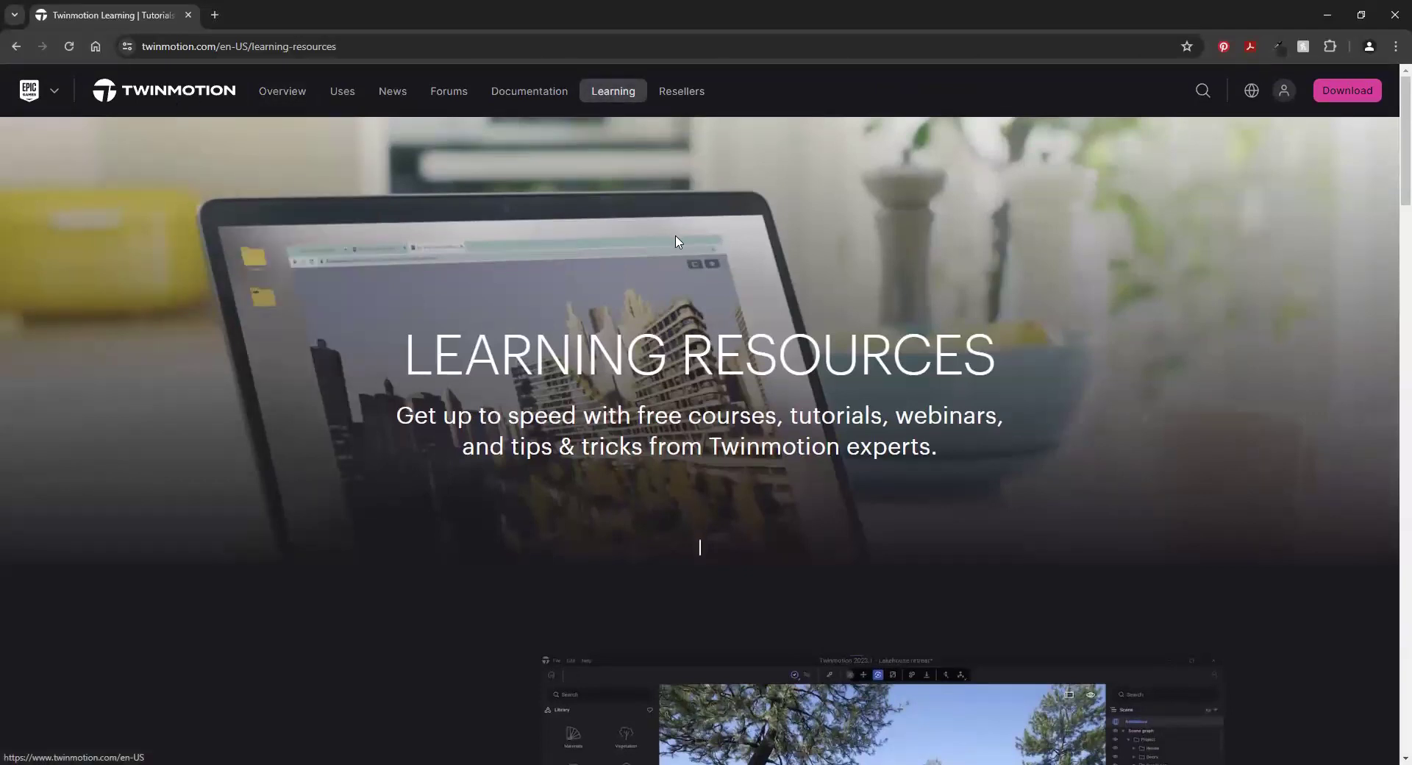
scroll(781, 264, "down", 4)
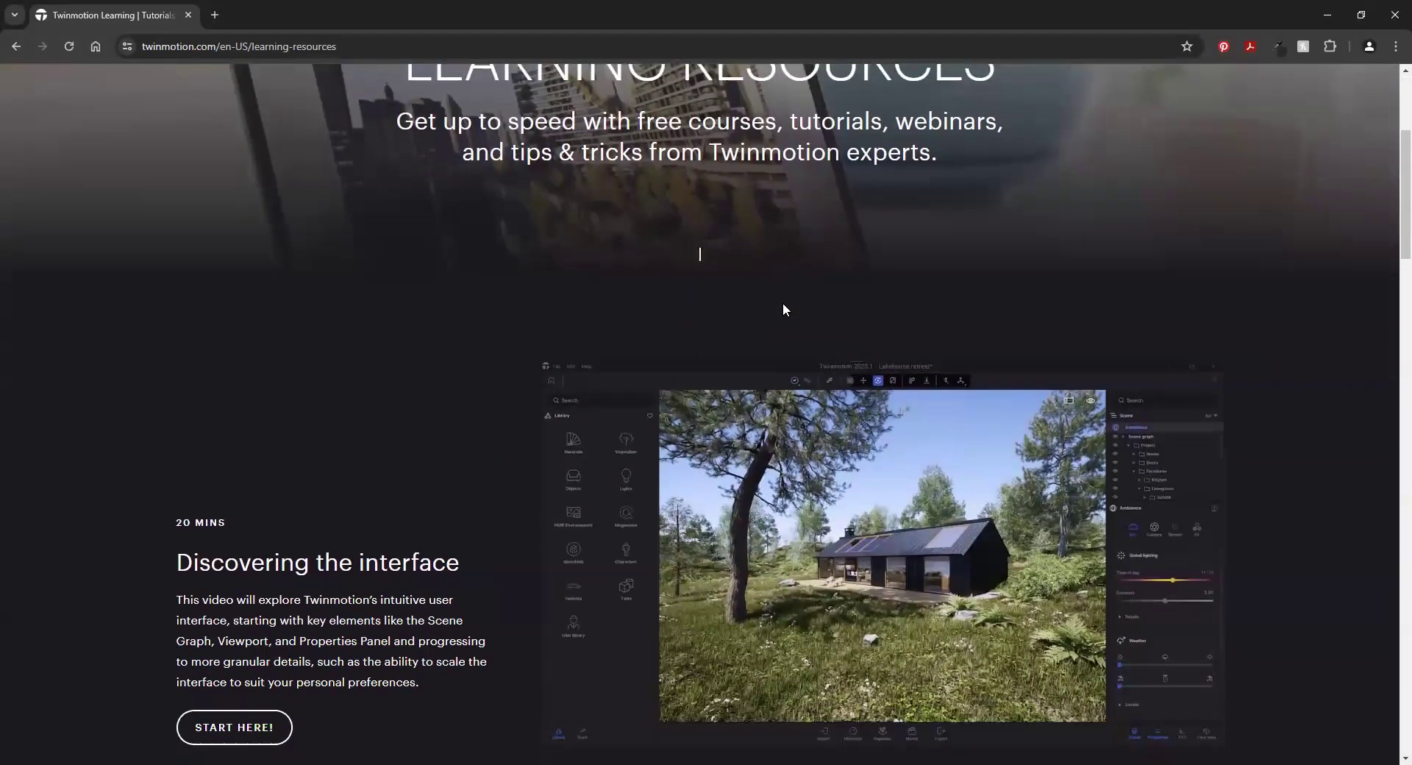
scroll(783, 302, "down", 1)
scroll(783, 302, "down", 1)
scroll(545, 328, "down", 1)
scroll(306, 192, "up", 1)
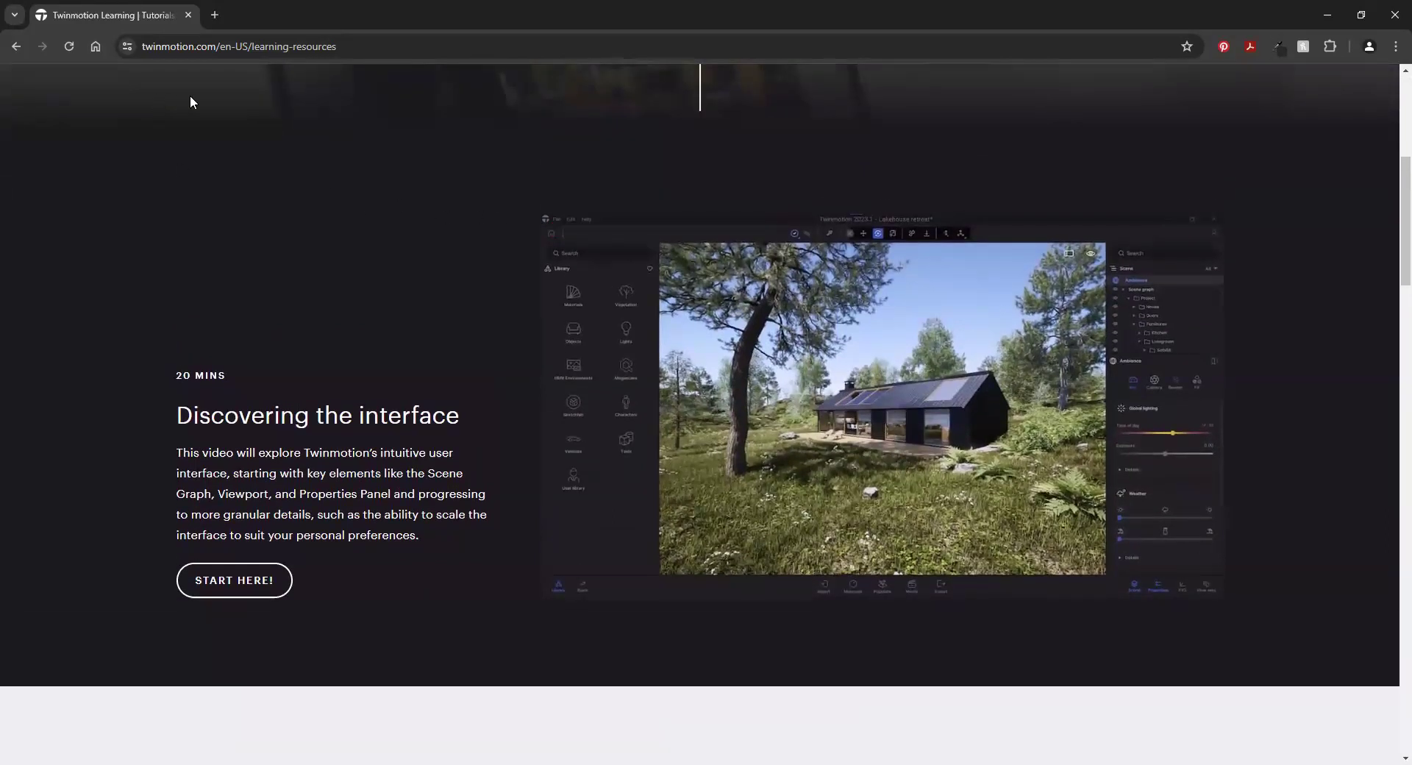
scroll(592, 279, "down", 3)
scroll(330, 378, "up", 1)
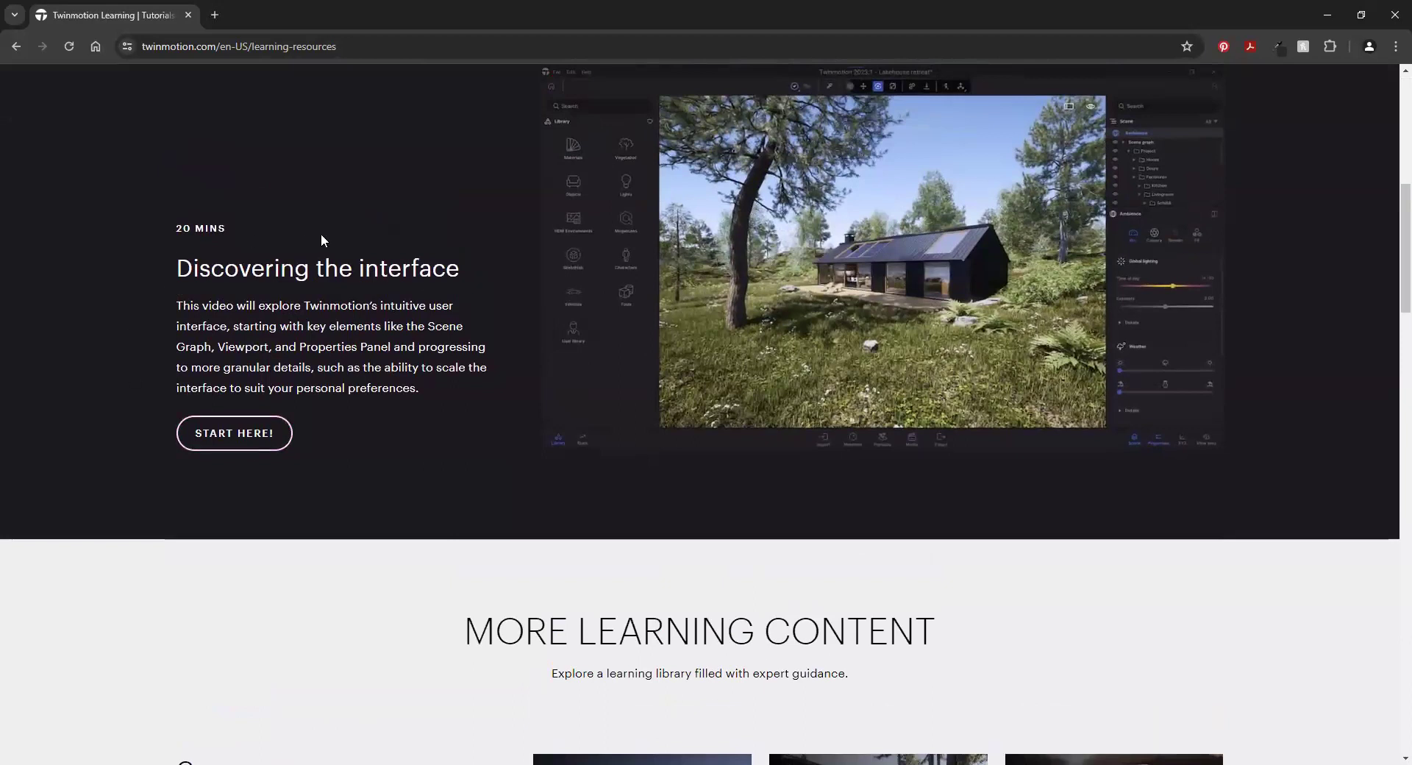
scroll(403, 392, "down", 7)
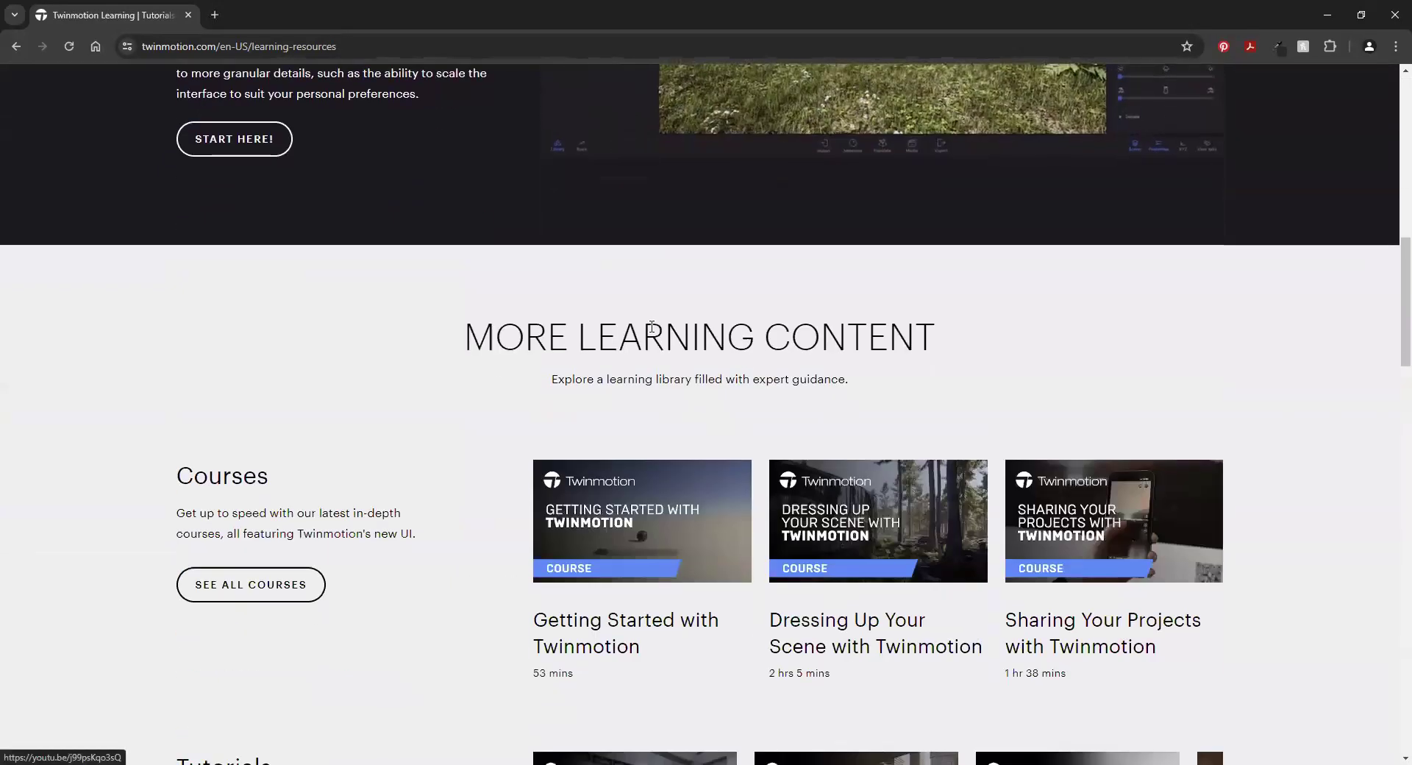
scroll(288, 316, "down", 1)
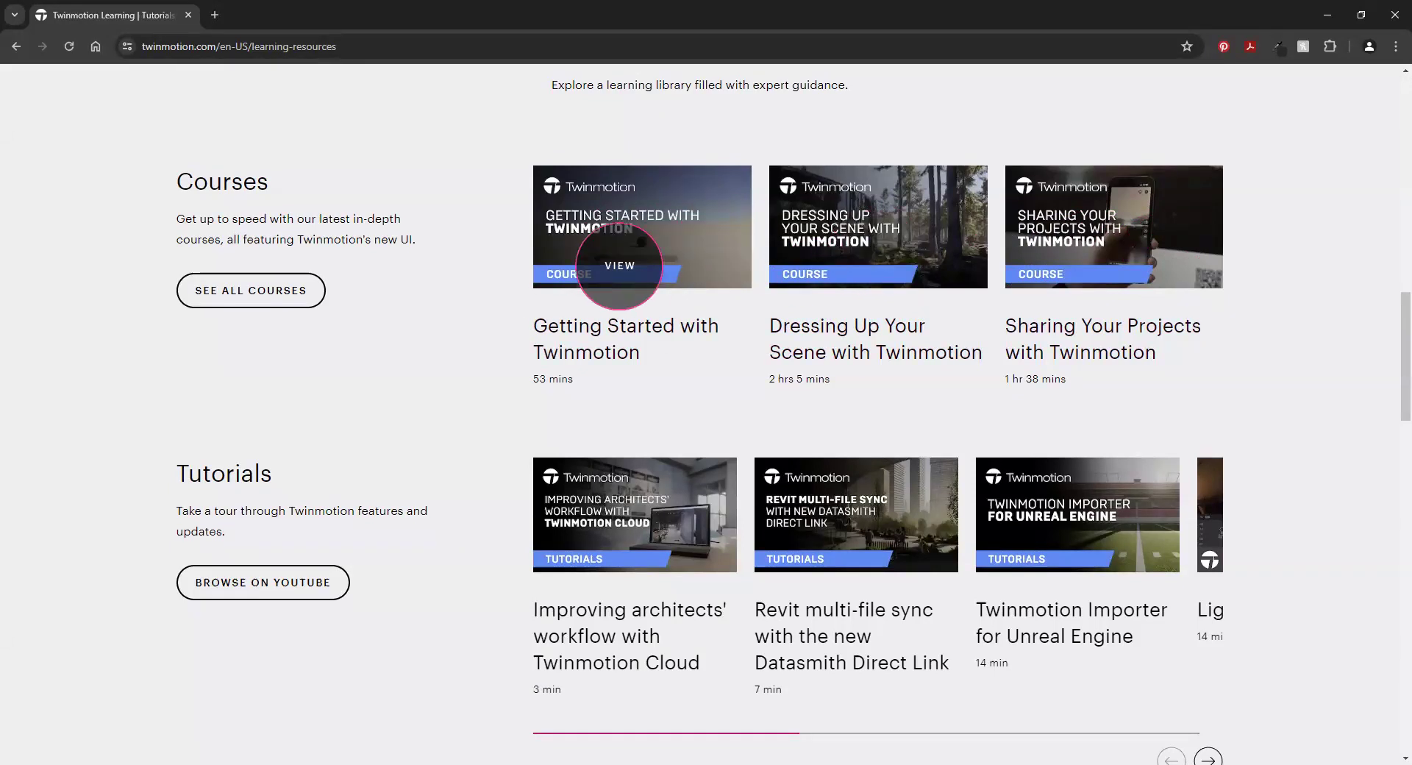
scroll(685, 372, "up", 4)
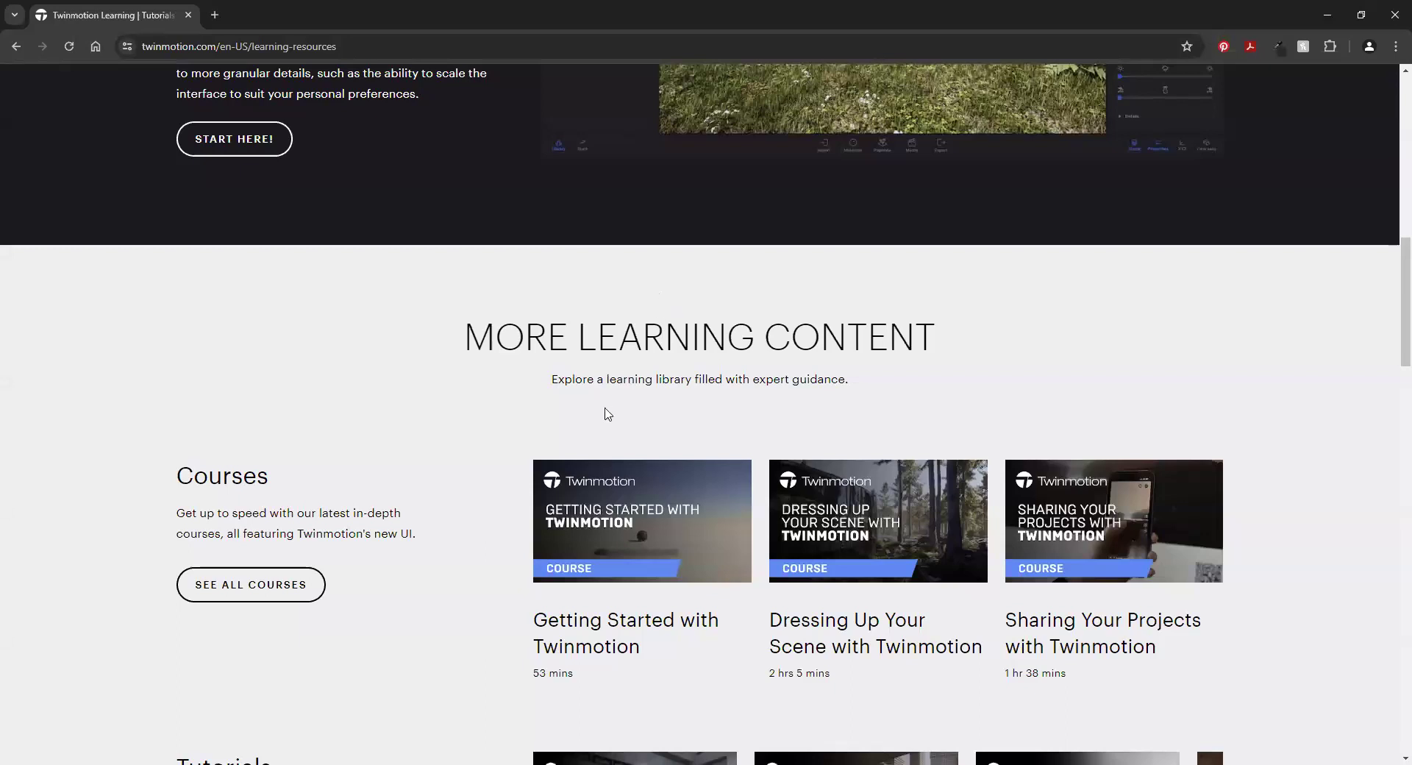
scroll(645, 431, "down", 2)
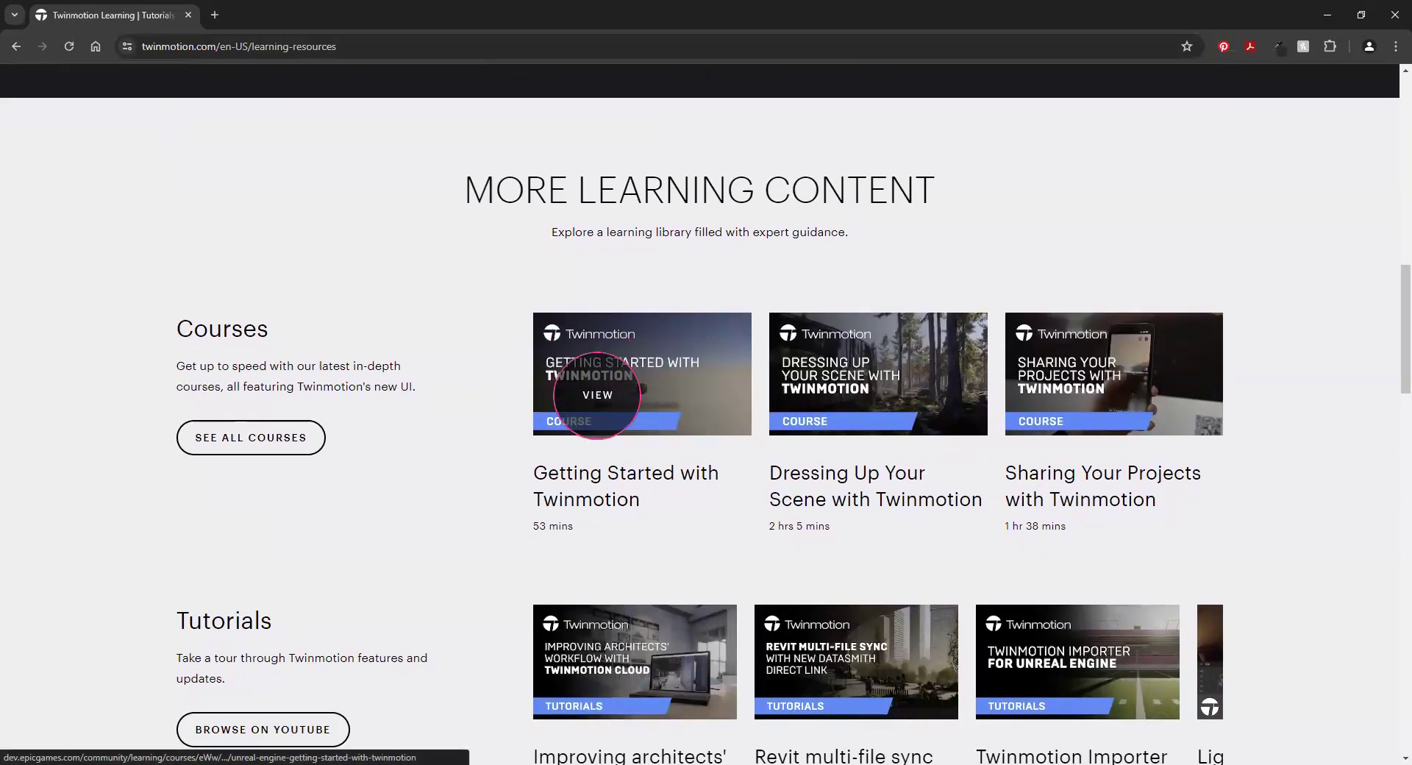
scroll(646, 356, "down", 5)
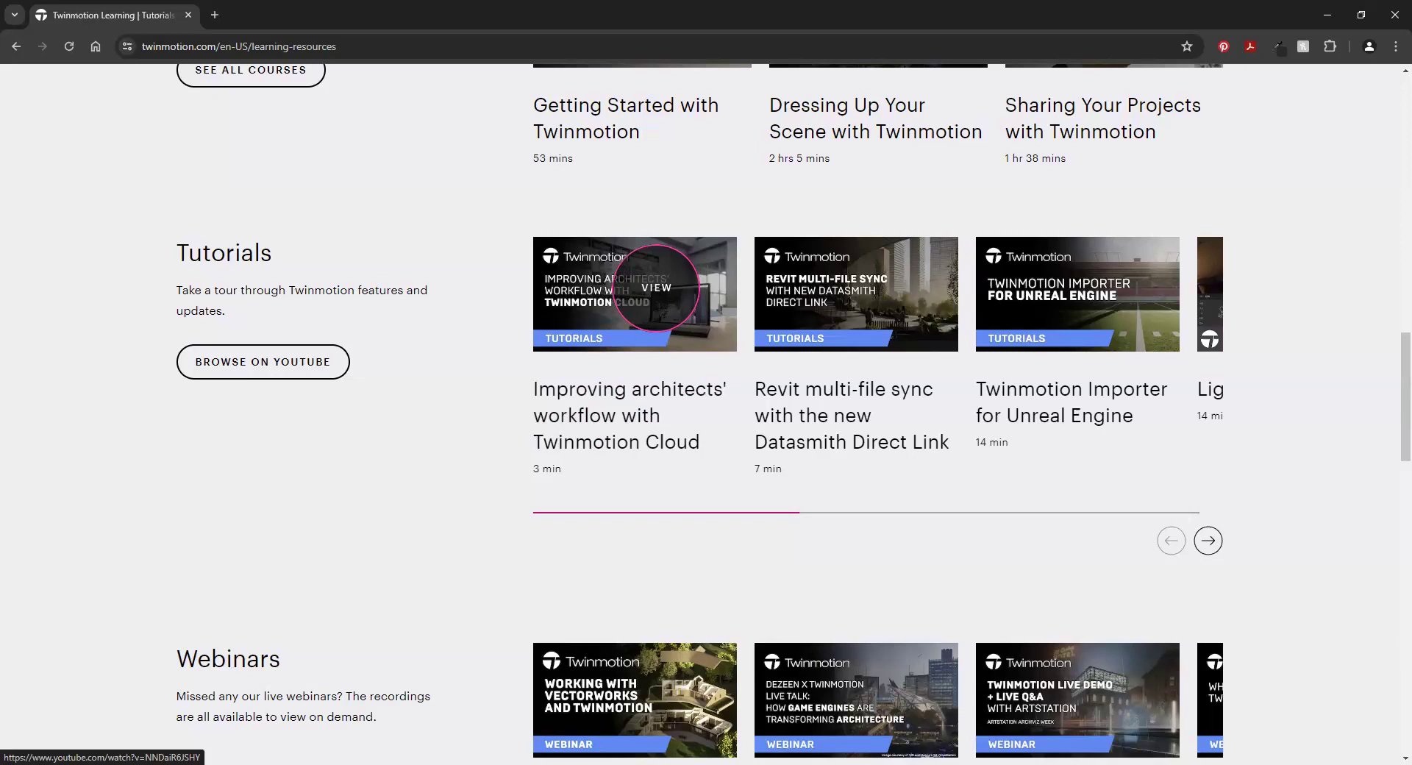
scroll(561, 378, "up", 2)
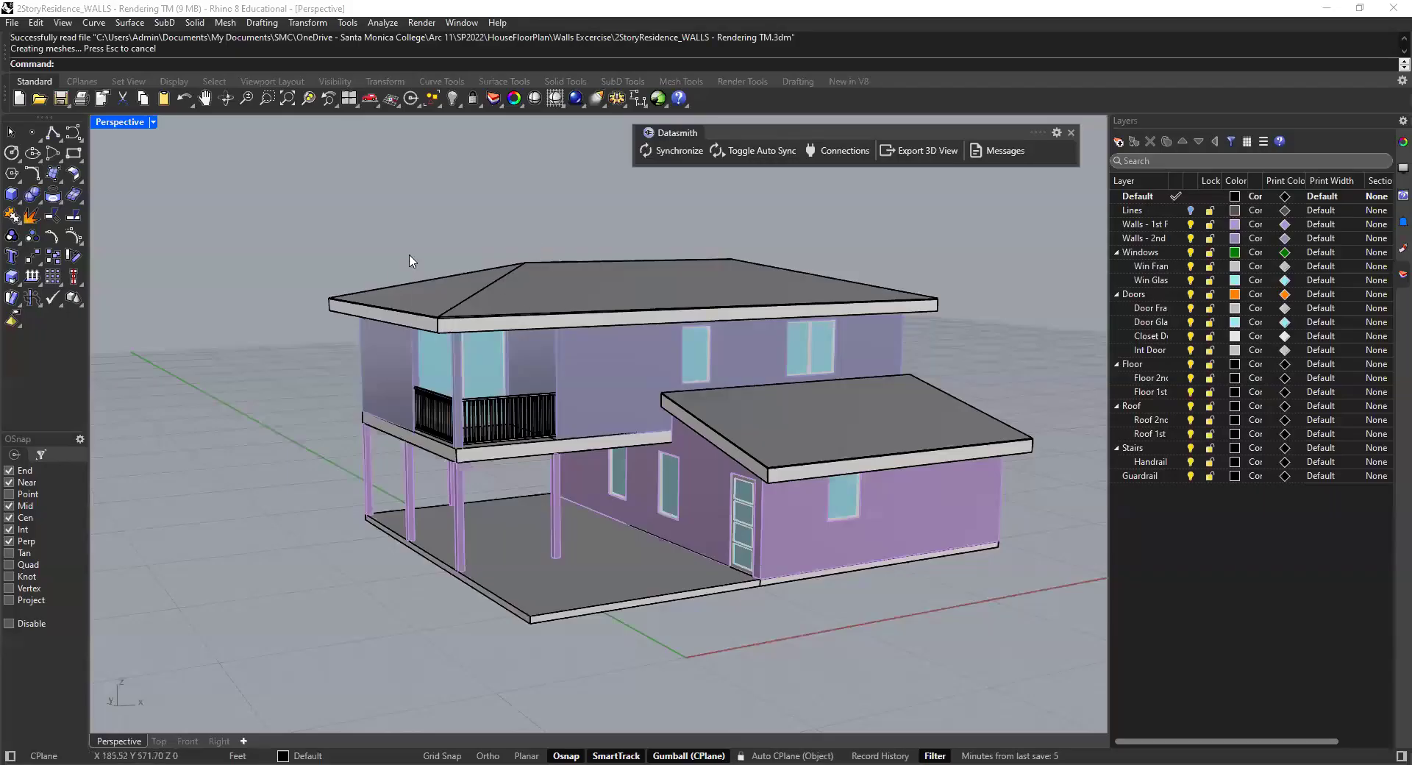
right_click_drag(608, 355, 629, 343, "shift")
left_click(629, 342)
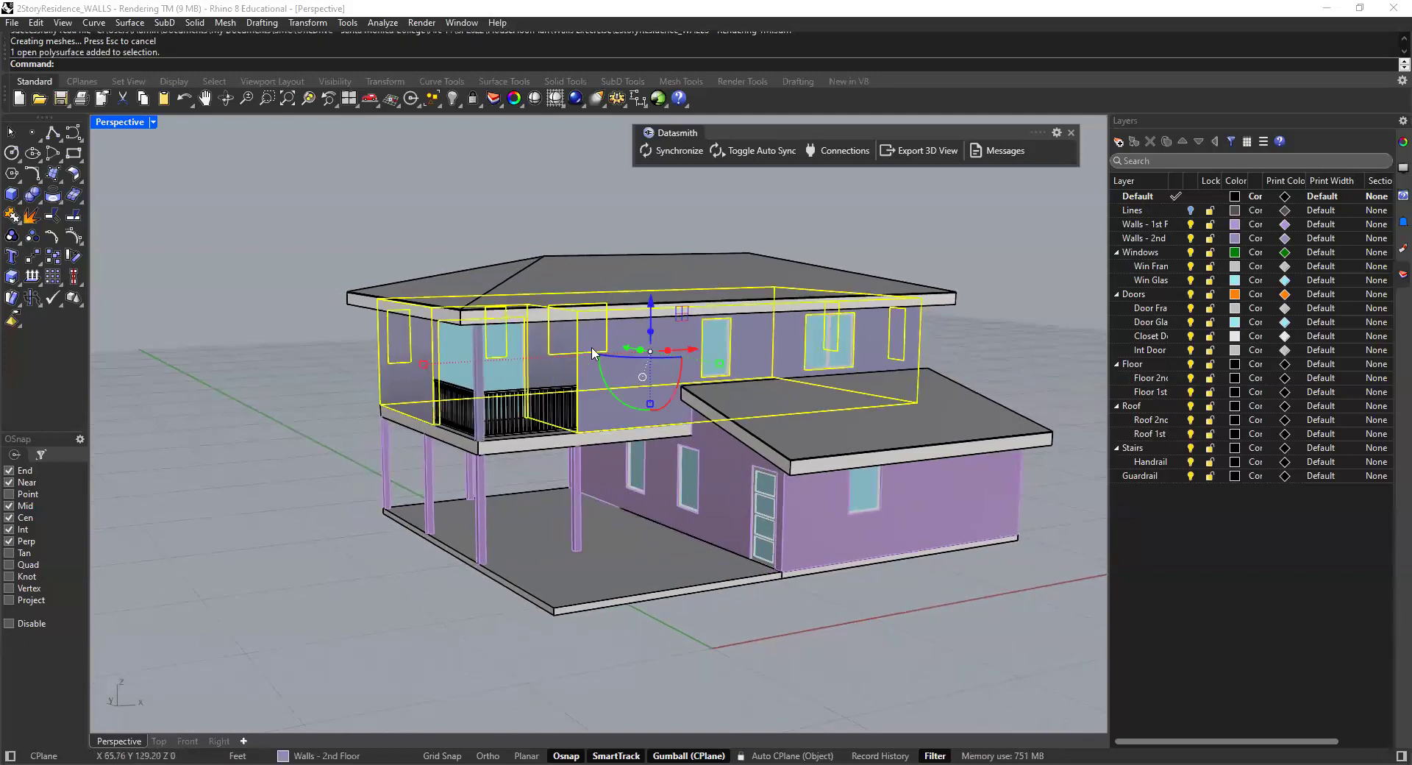
left_click(507, 226)
left_click(710, 449)
right_click_drag(944, 444, 699, 231)
left_click(589, 199)
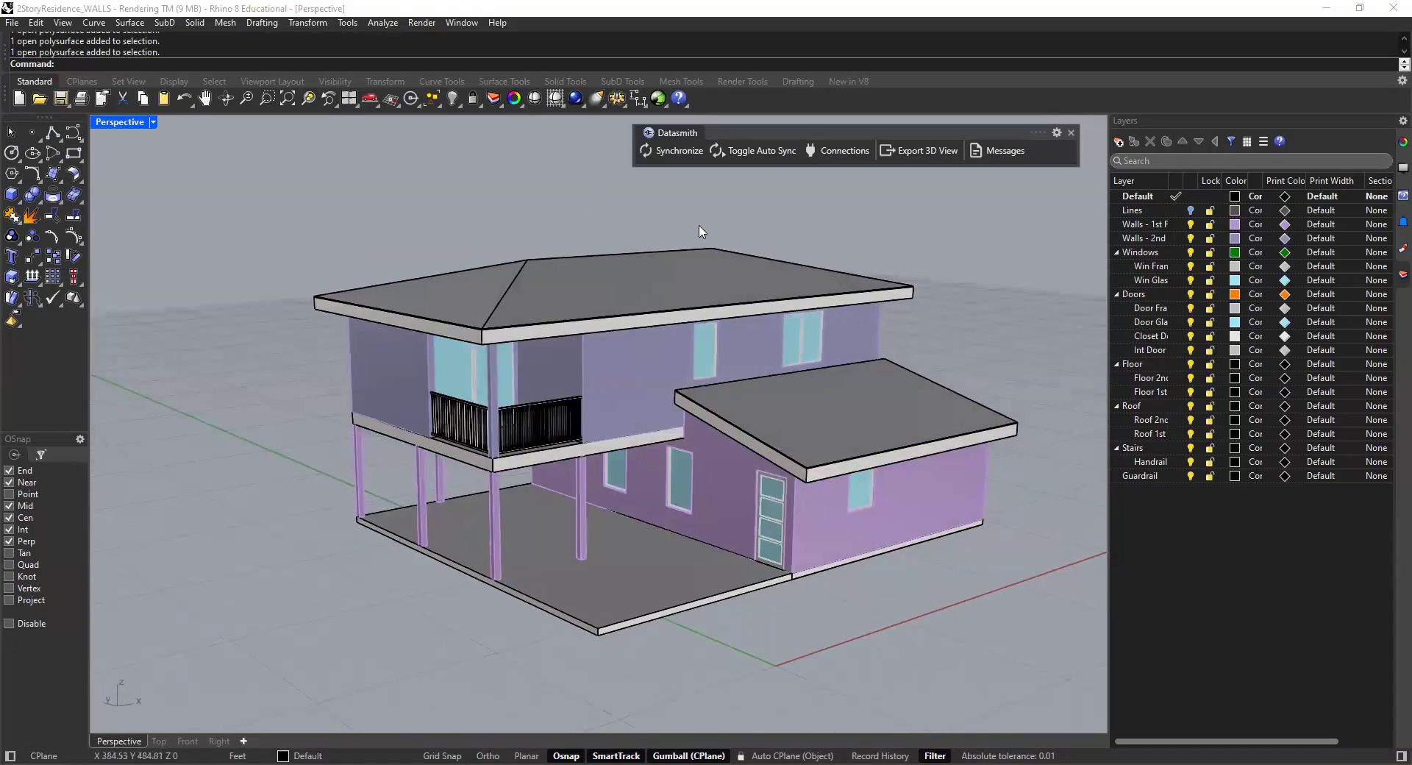
right_click_drag(790, 237, 772, 129)
Step: Reposition the floating Datasmith toolbar over the Perspective viewport and close it
left_click_drag(771, 134, 611, 161)
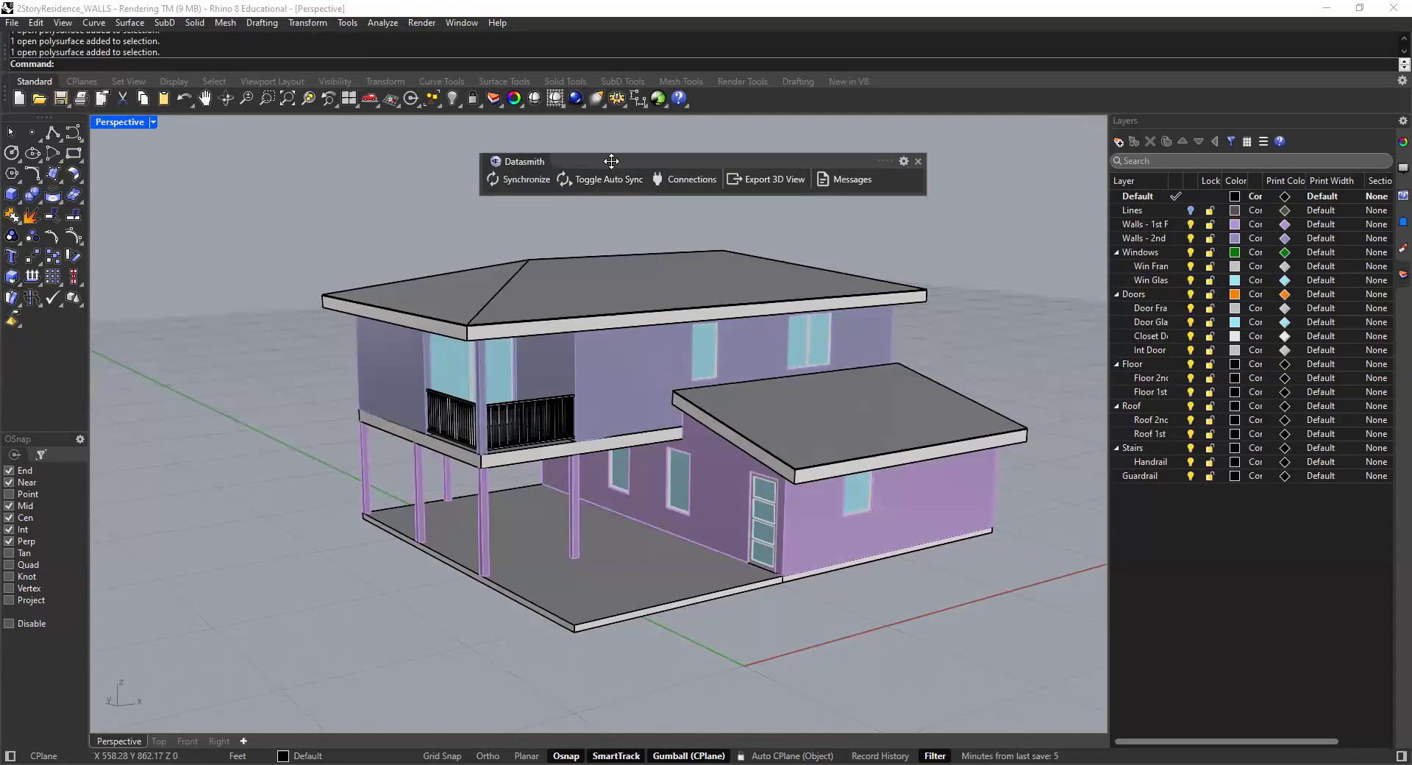
left_click_drag(765, 158, 905, 133)
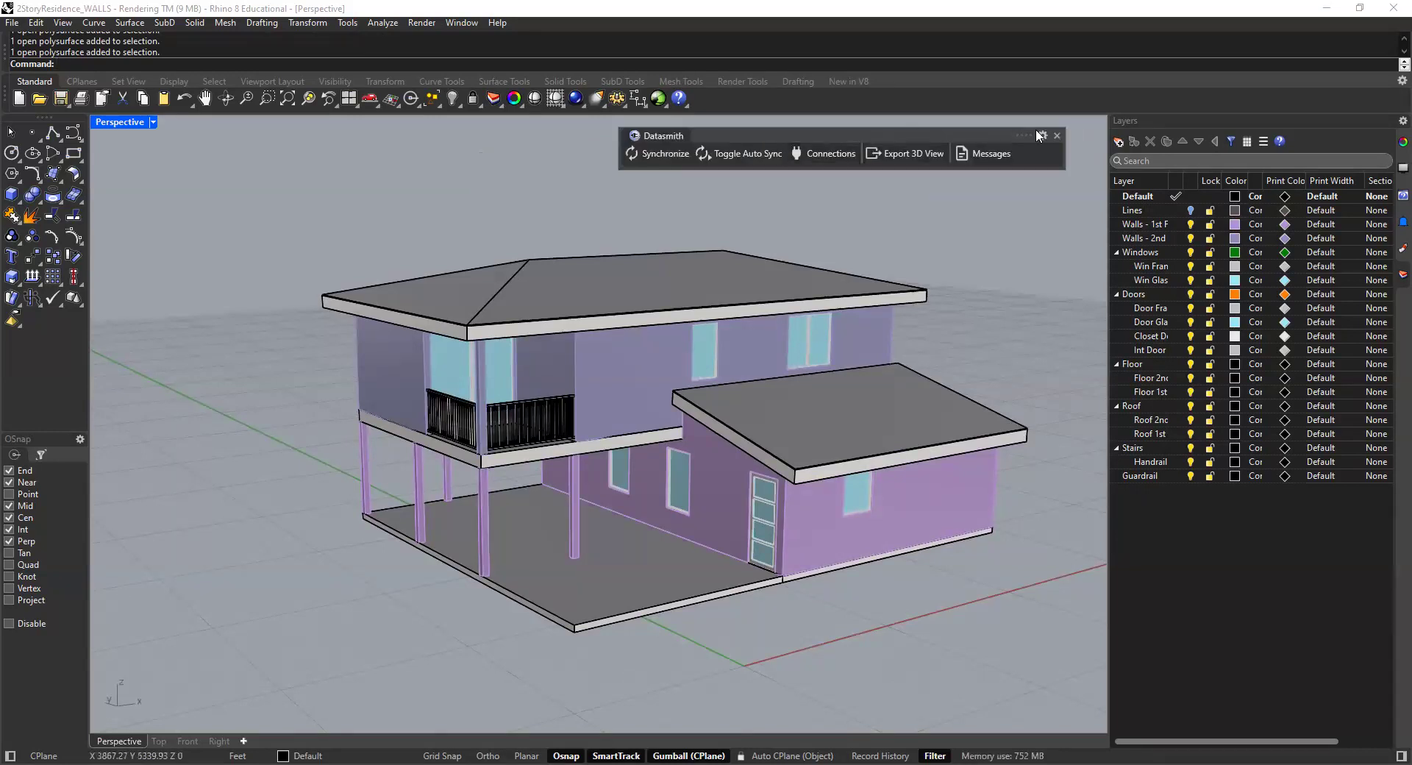
left_click(1056, 136)
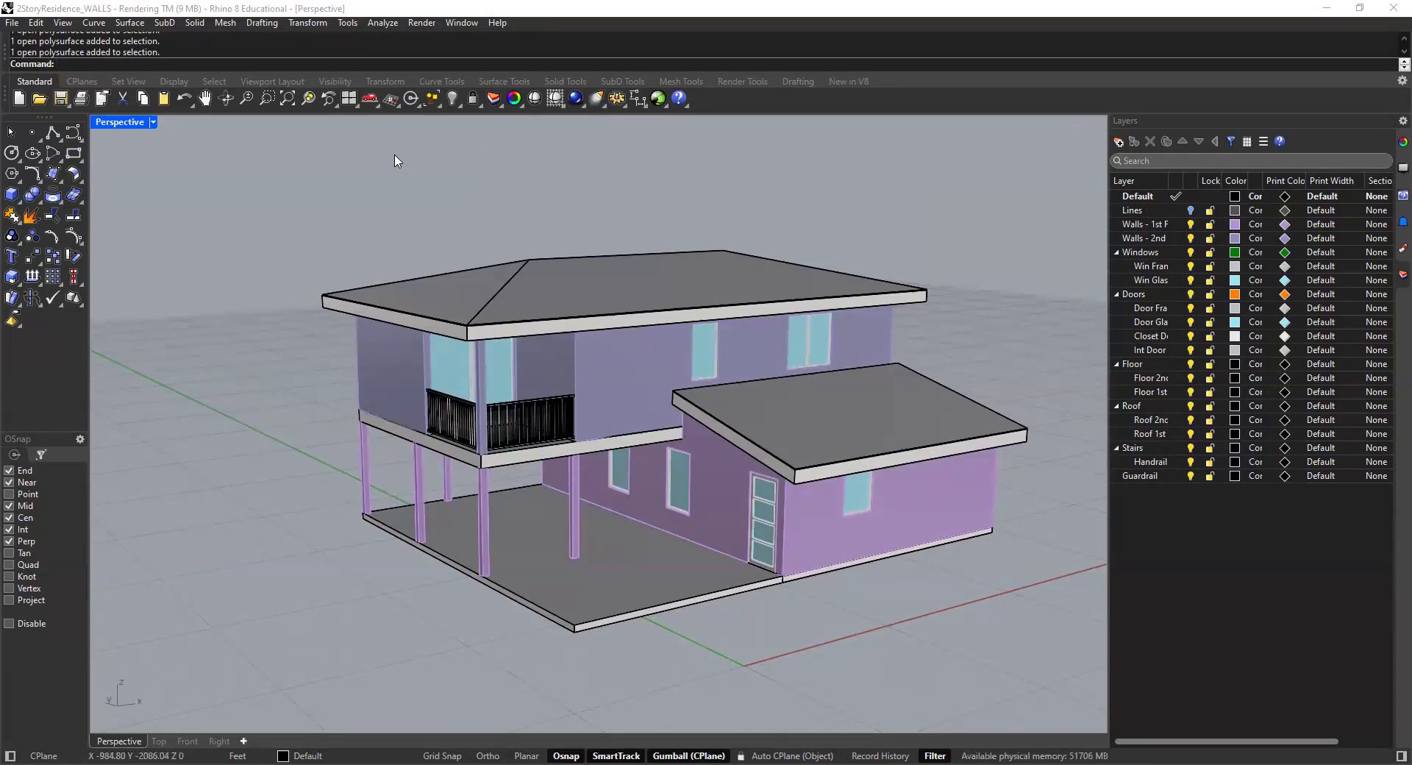
Step: Show the Datasmith toolbar from the DatasmithRhino8 toolbar file and leave the toolbar settings
left_click(463, 24)
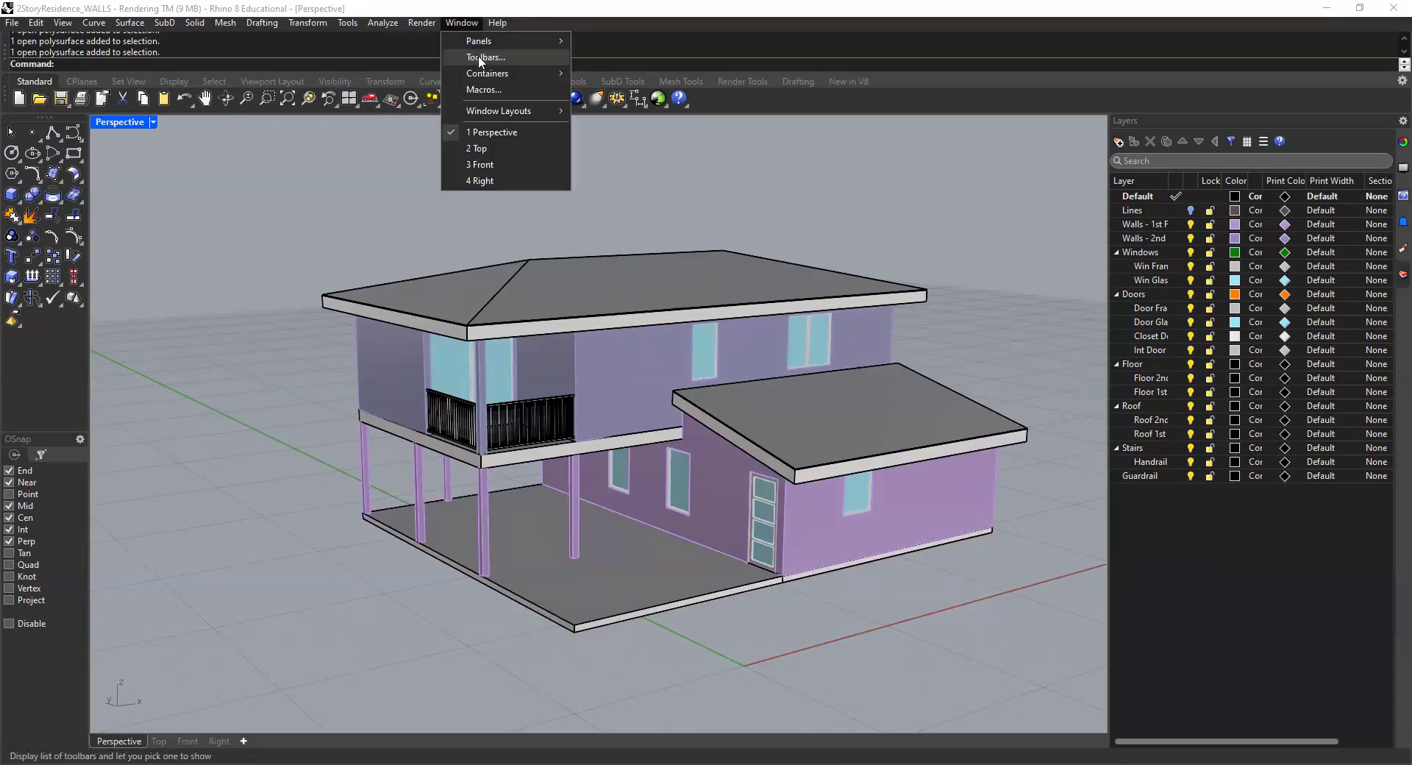
left_click(478, 57)
left_click(614, 271)
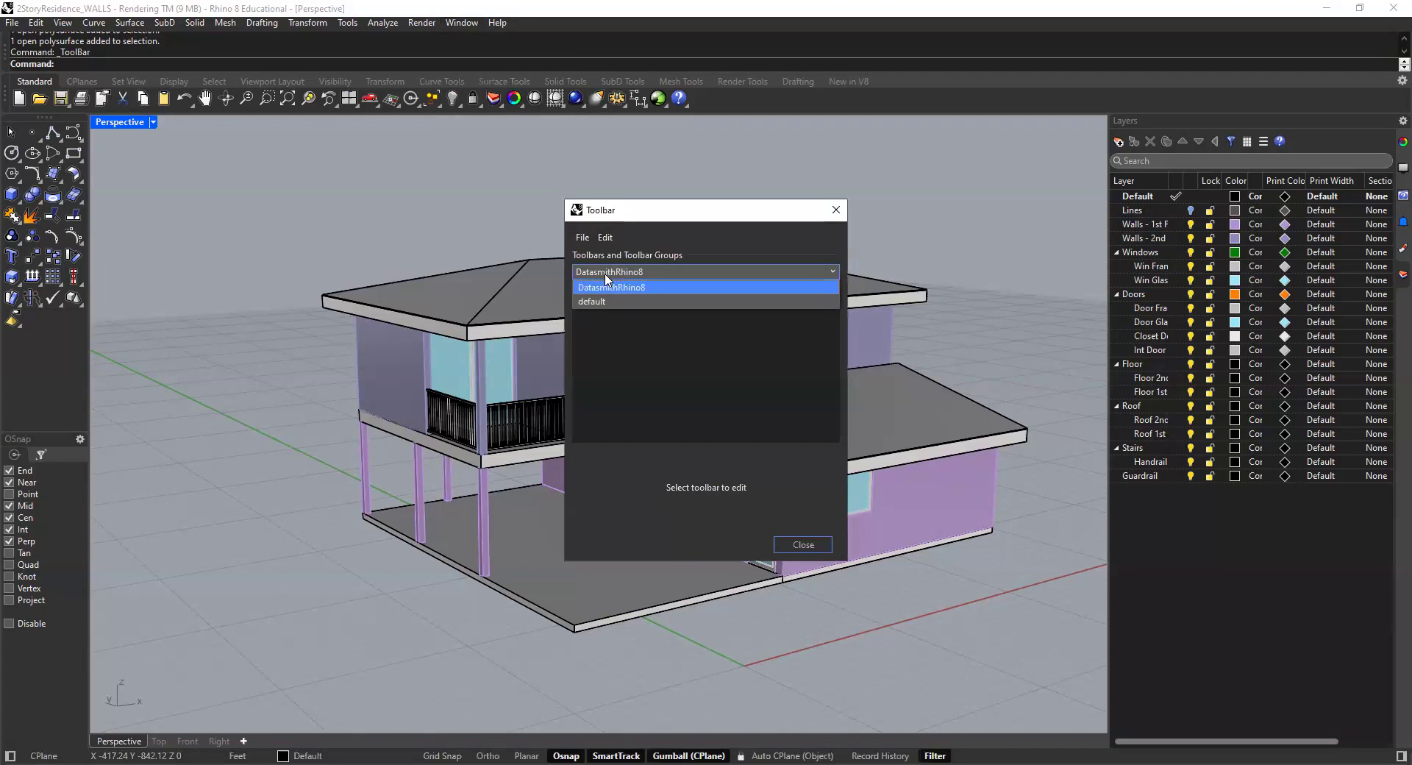
left_click(605, 300)
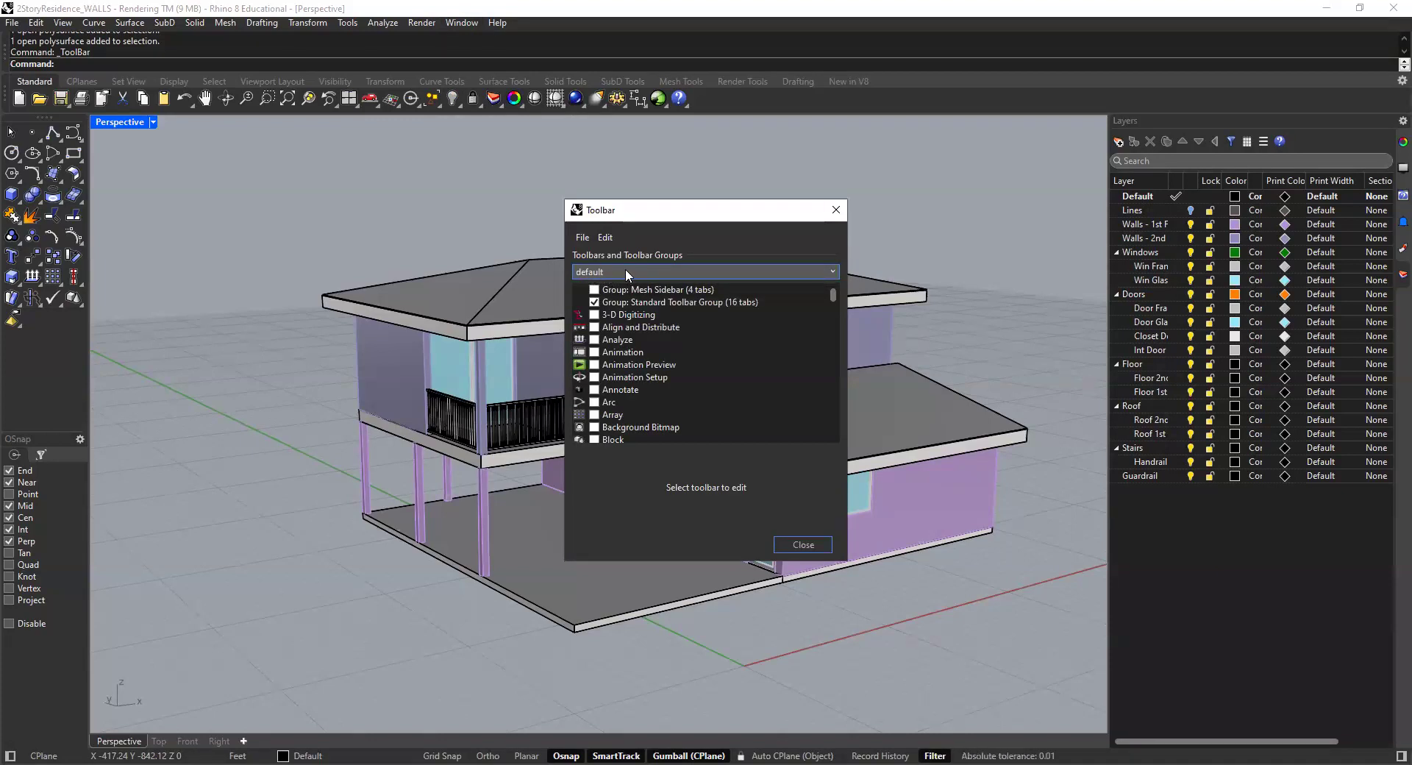
left_click(626, 271)
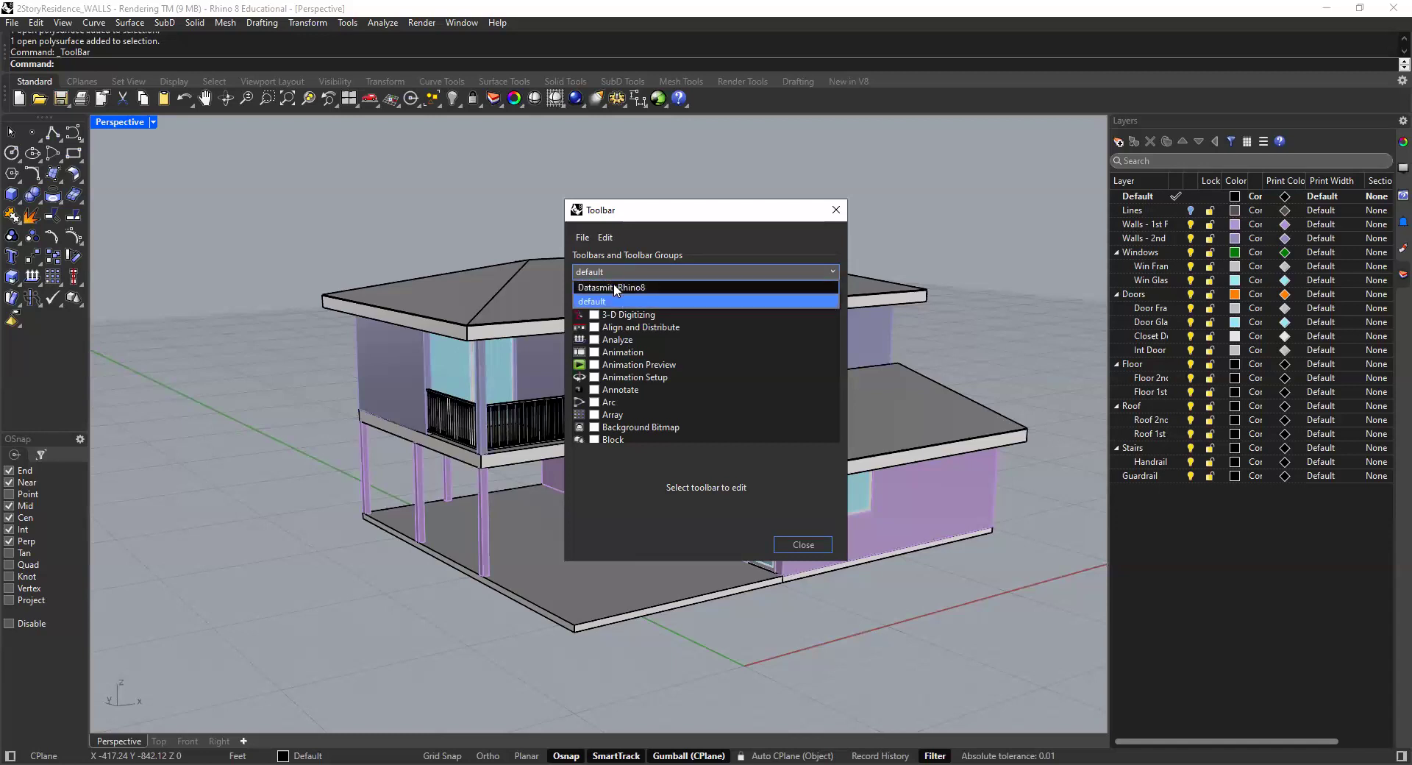
left_click(616, 288)
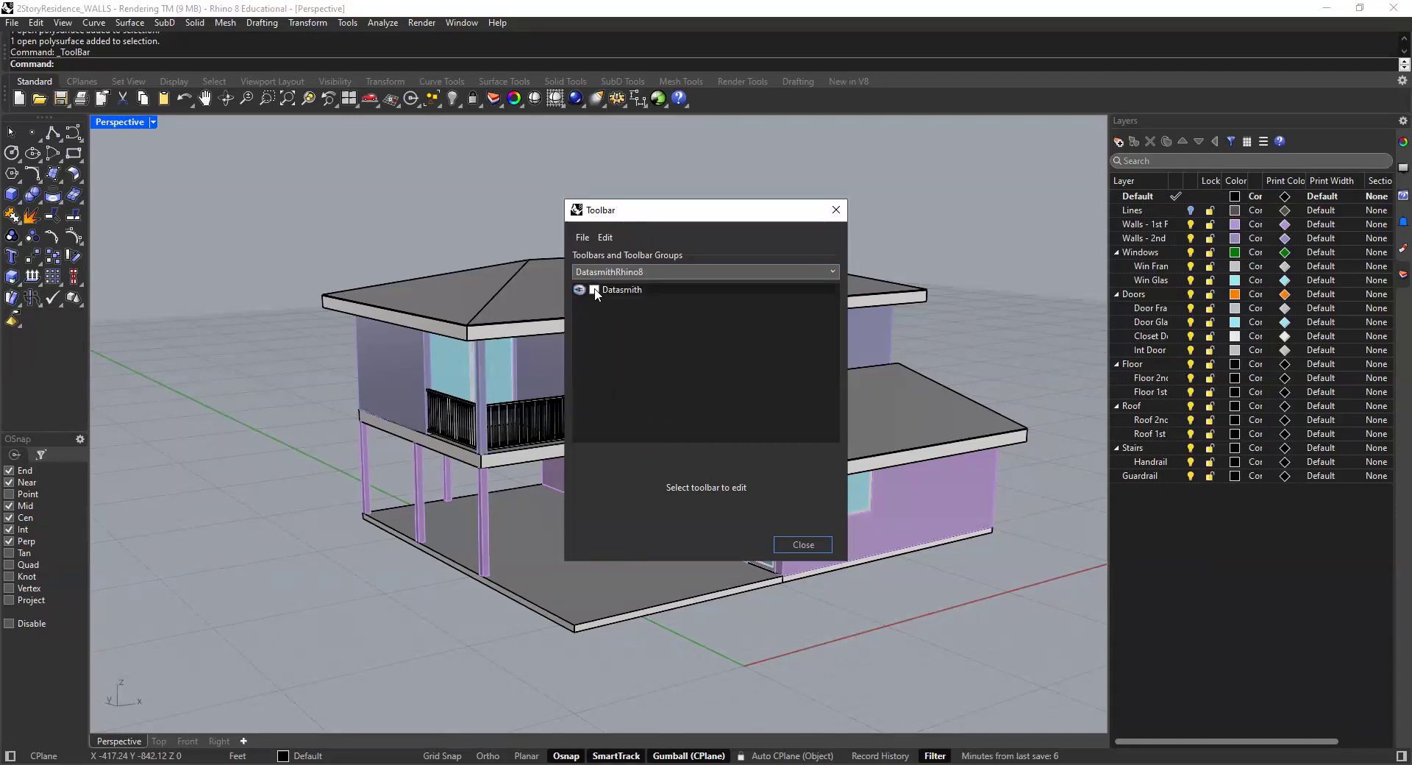
left_click(594, 291)
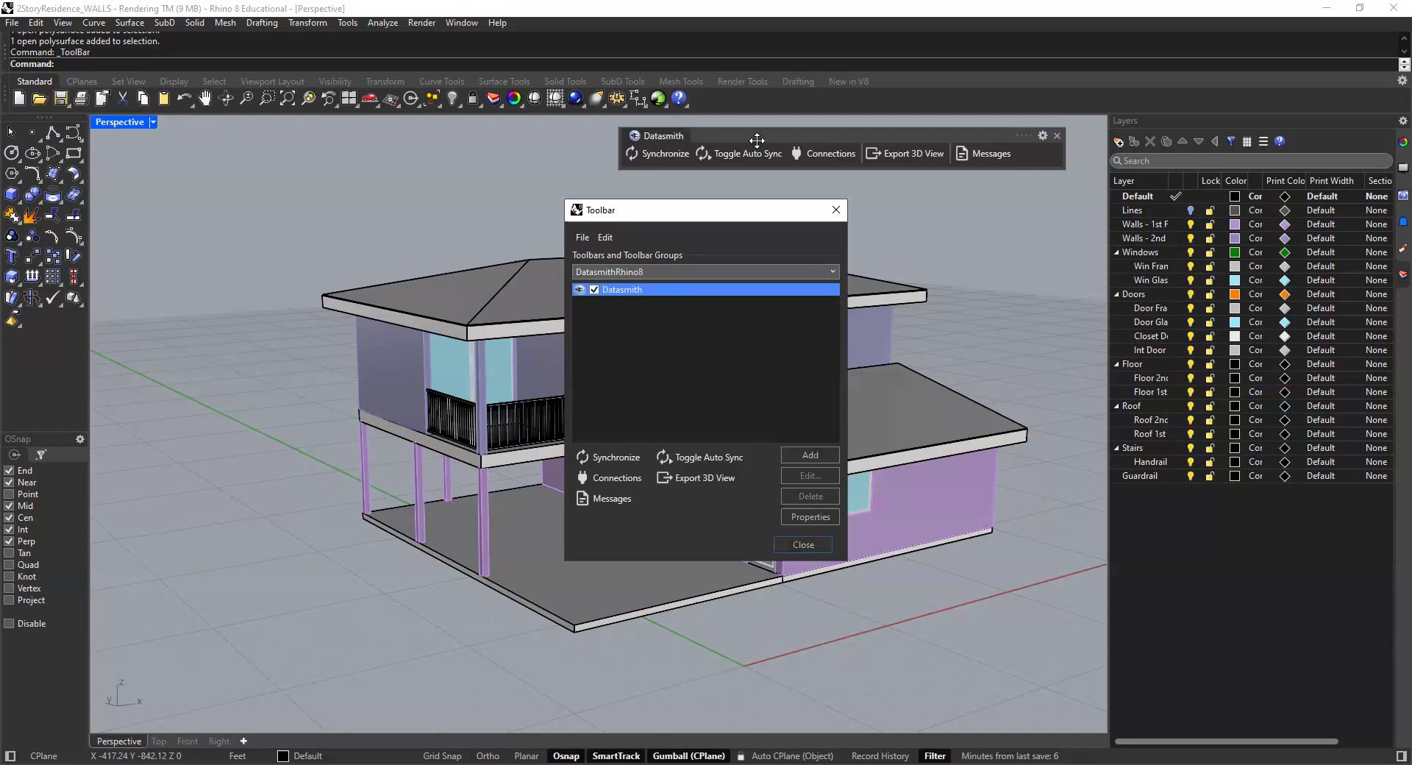
key("Escape")
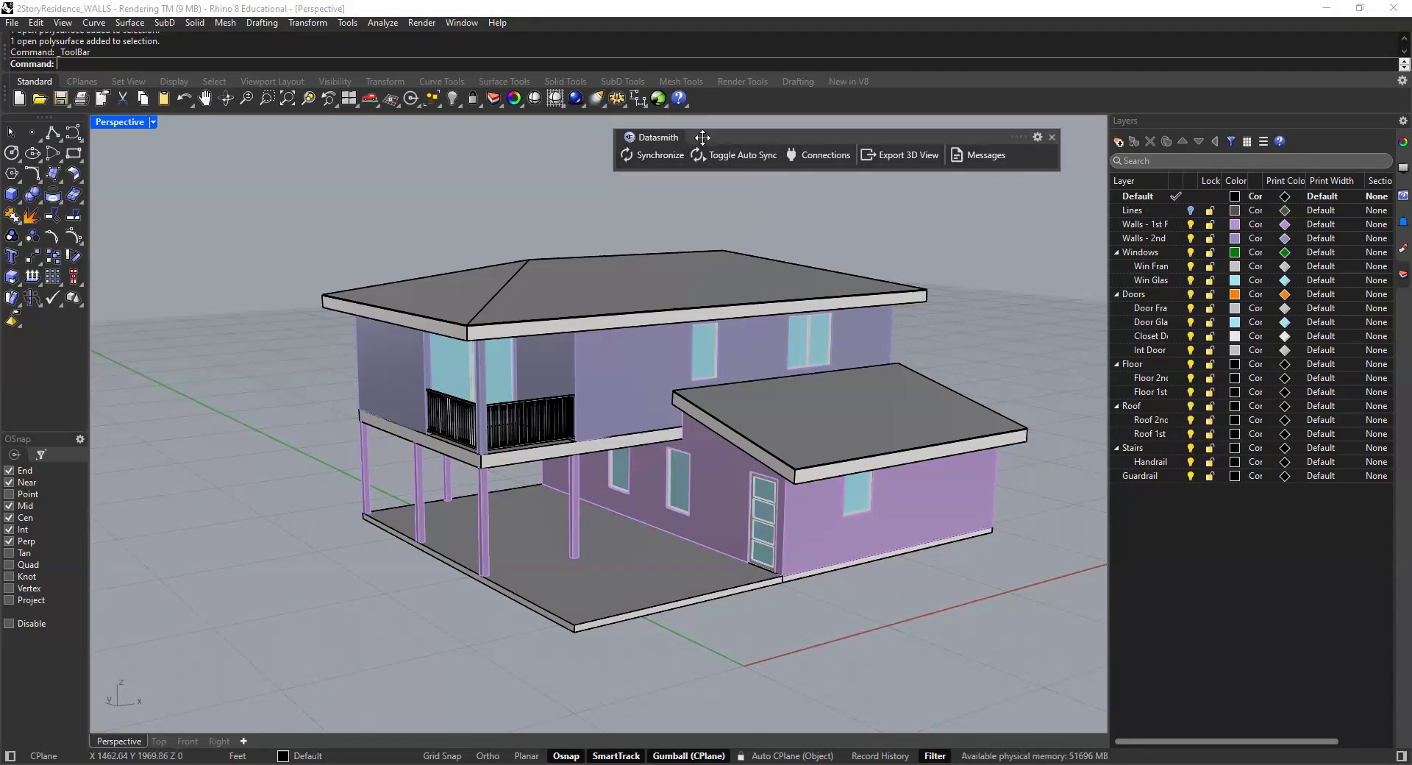
Step: Reposition the Datasmith toolbar above the house and synchronize the model with Direct Link
left_click_drag(662, 140, 702, 136)
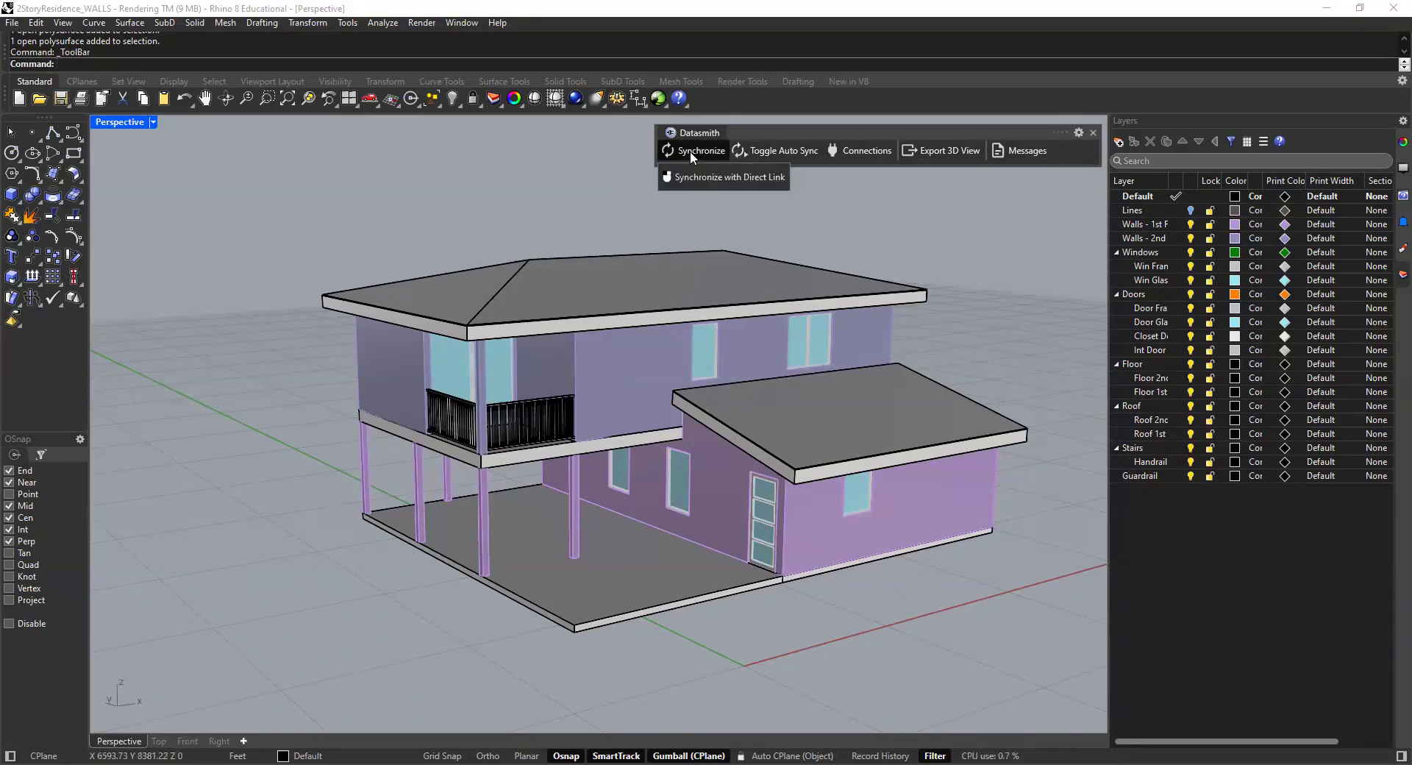
left_click(690, 151)
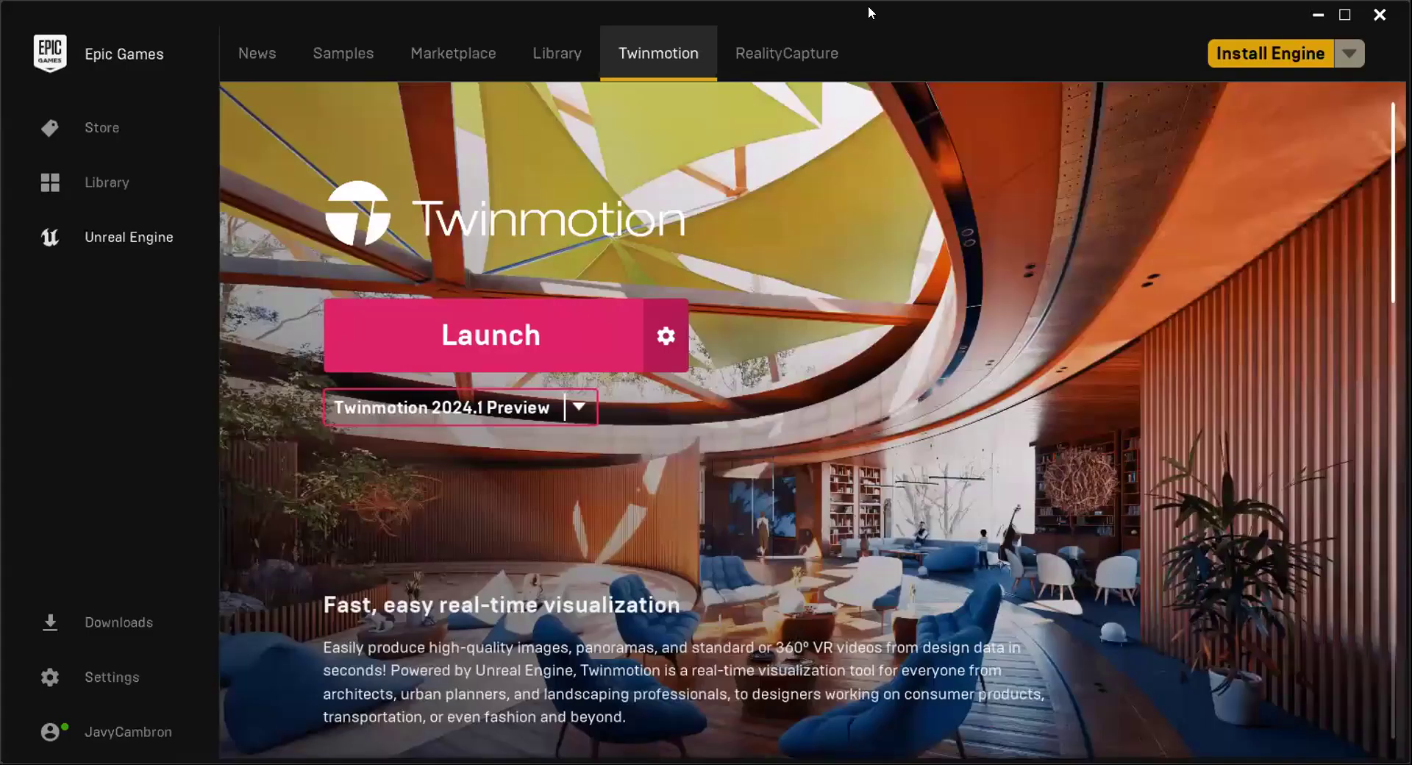
Step: Launch Twinmotion 2024.1 Preview from the Epic Games launcher and open the Day & Night Skies template
left_click(472, 334)
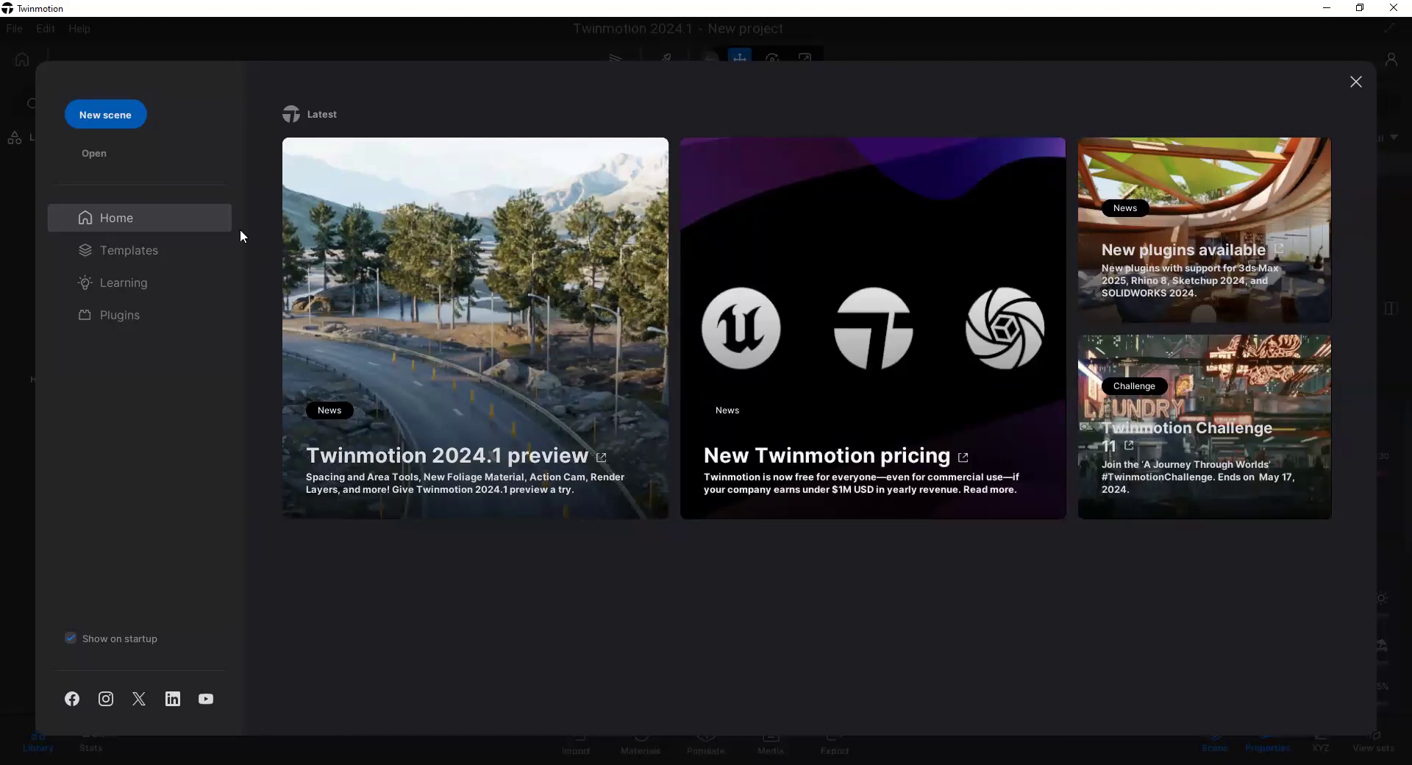
left_click(129, 250)
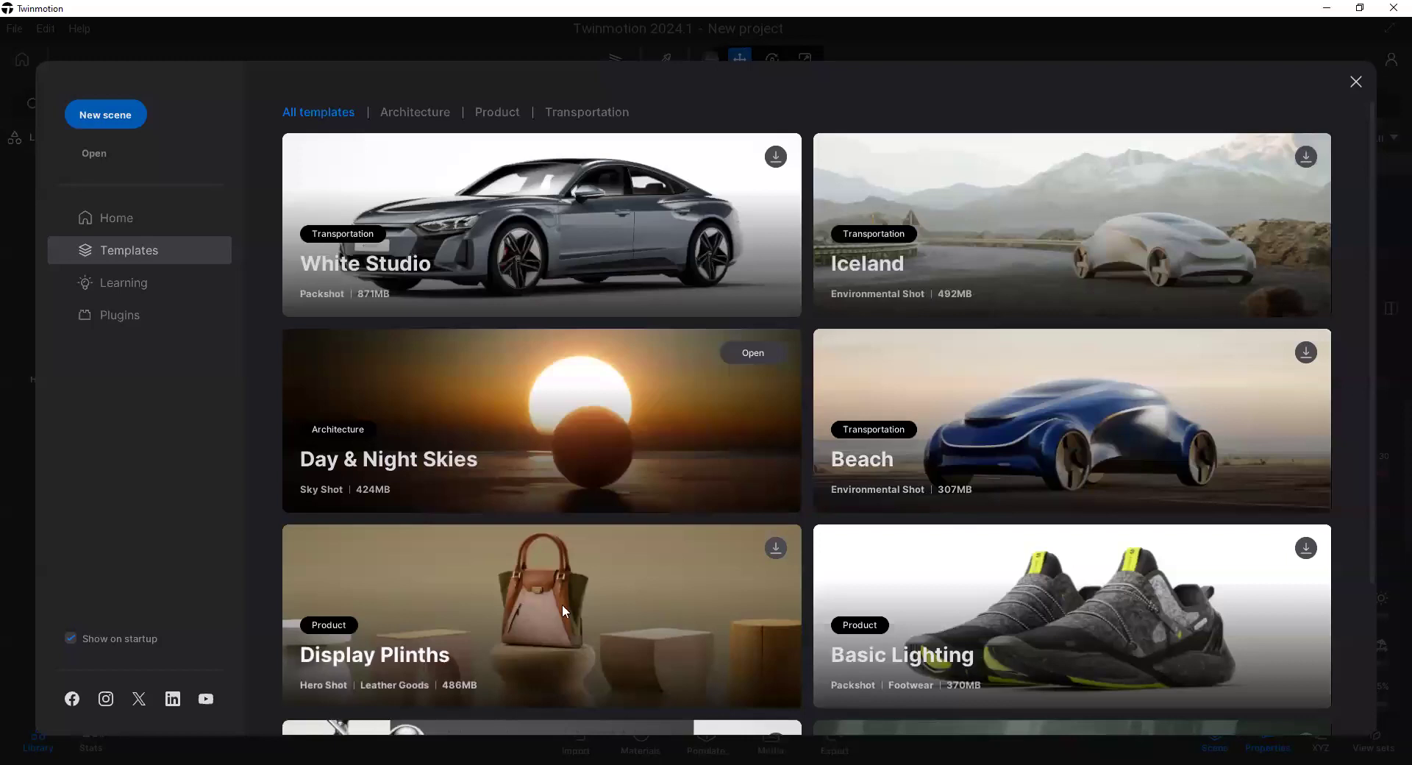
scroll(557, 628, "down", 1)
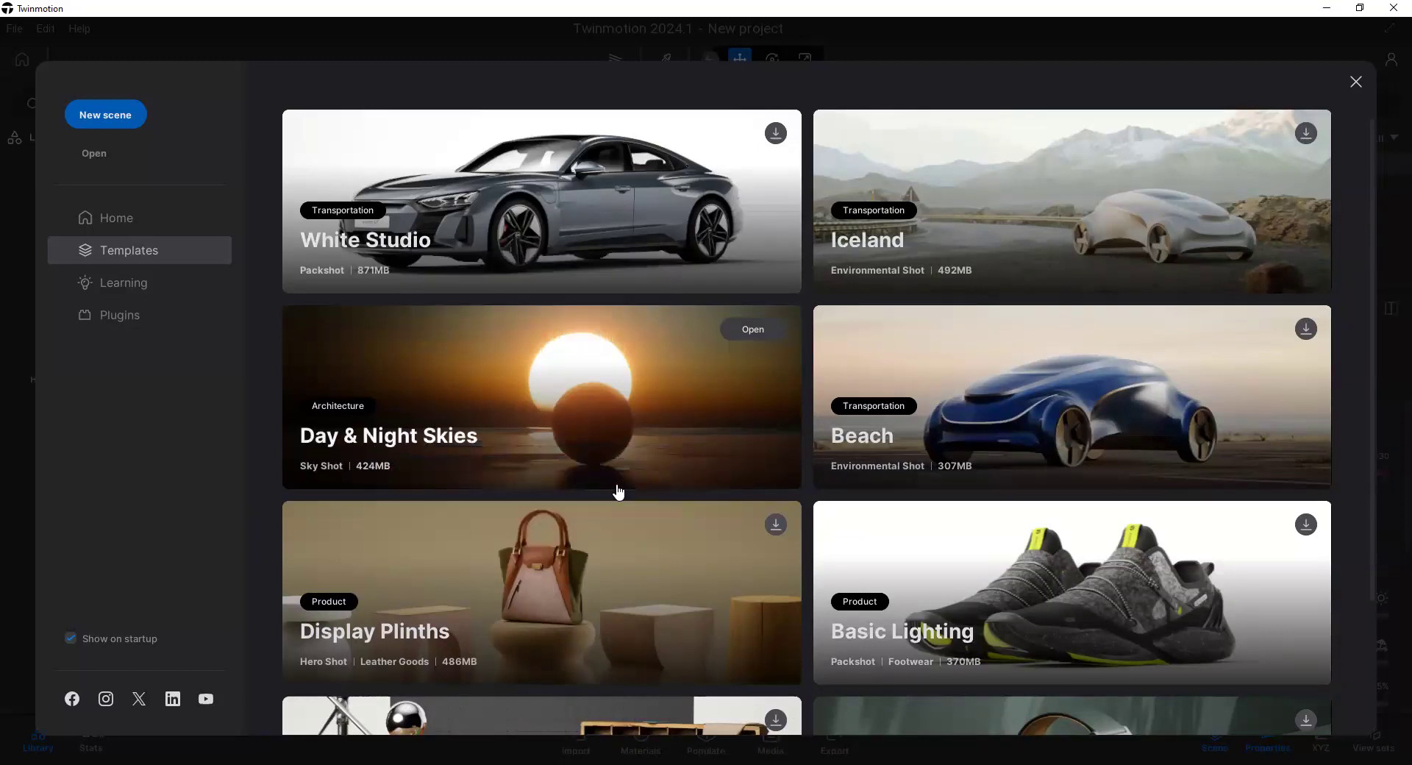
scroll(557, 445, "down", 3)
scroll(557, 447, "up", 3)
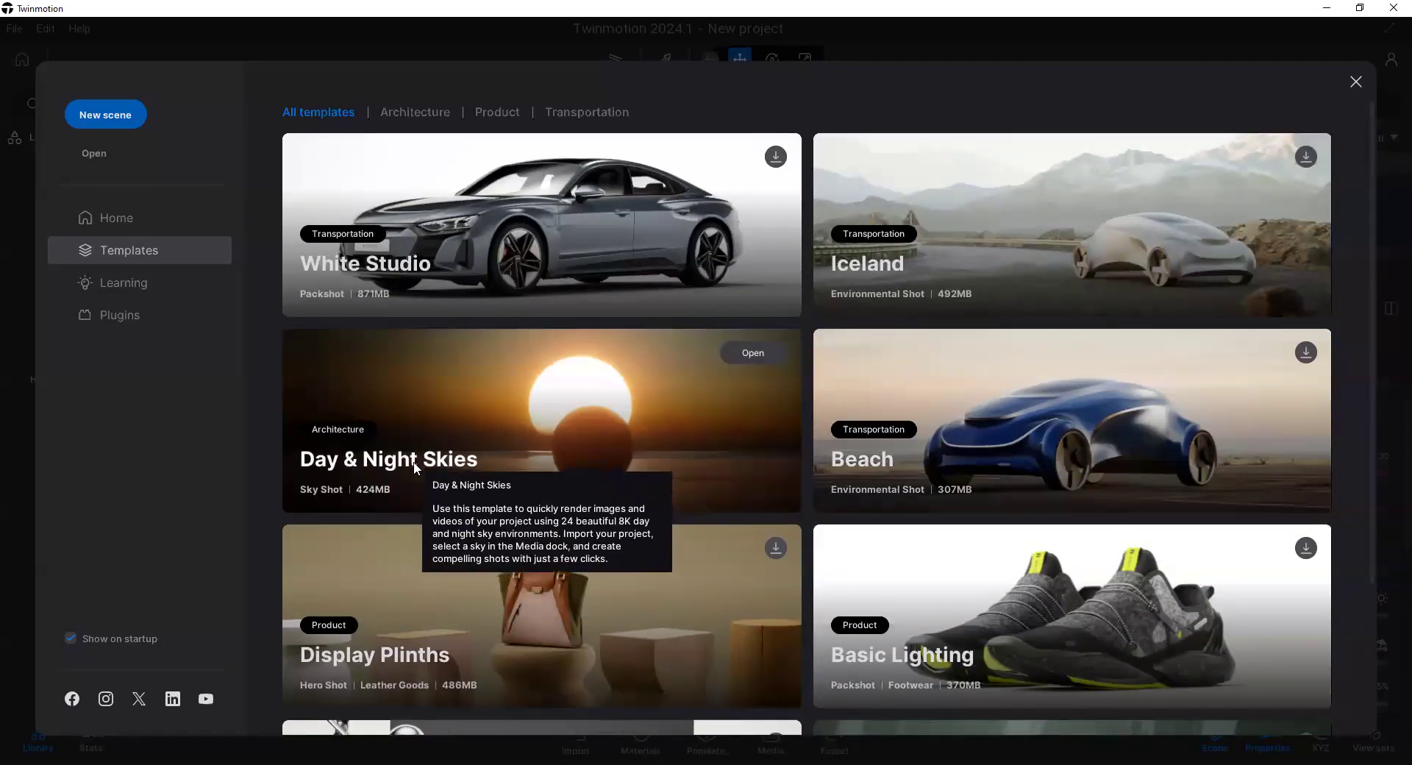
left_click(753, 353)
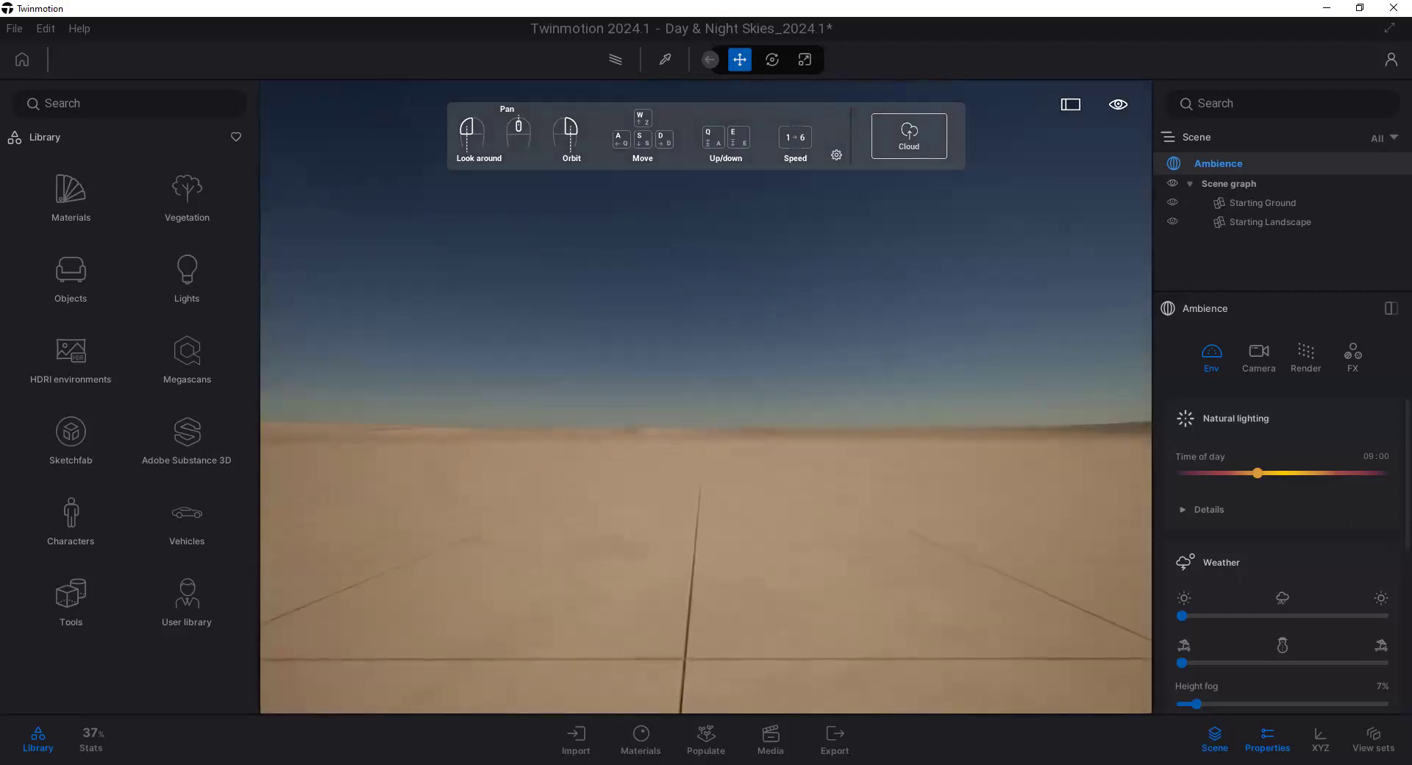
Step: Look around the new scene and check which navigation preset is selected
left_click_drag(693, 425, 727, 424)
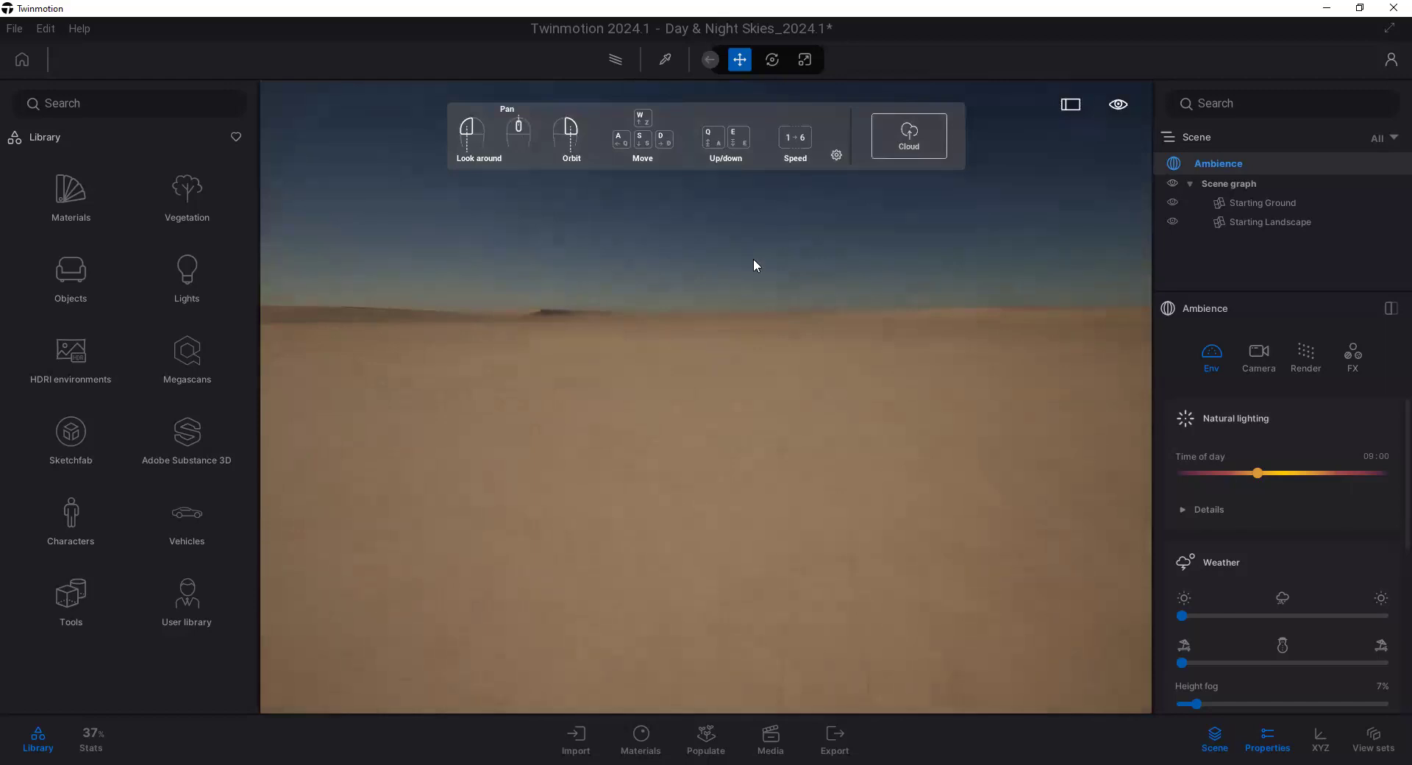
left_click(836, 158)
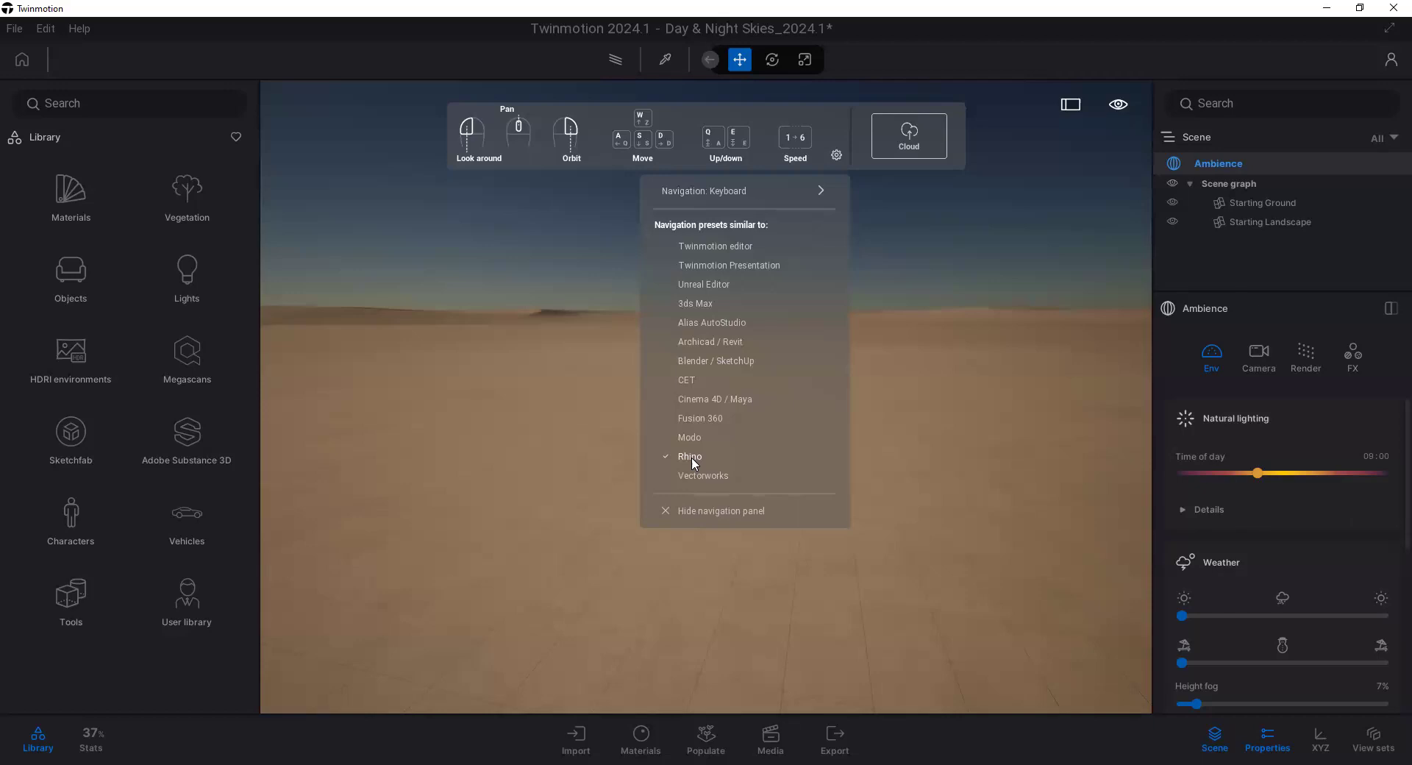
left_click(498, 221)
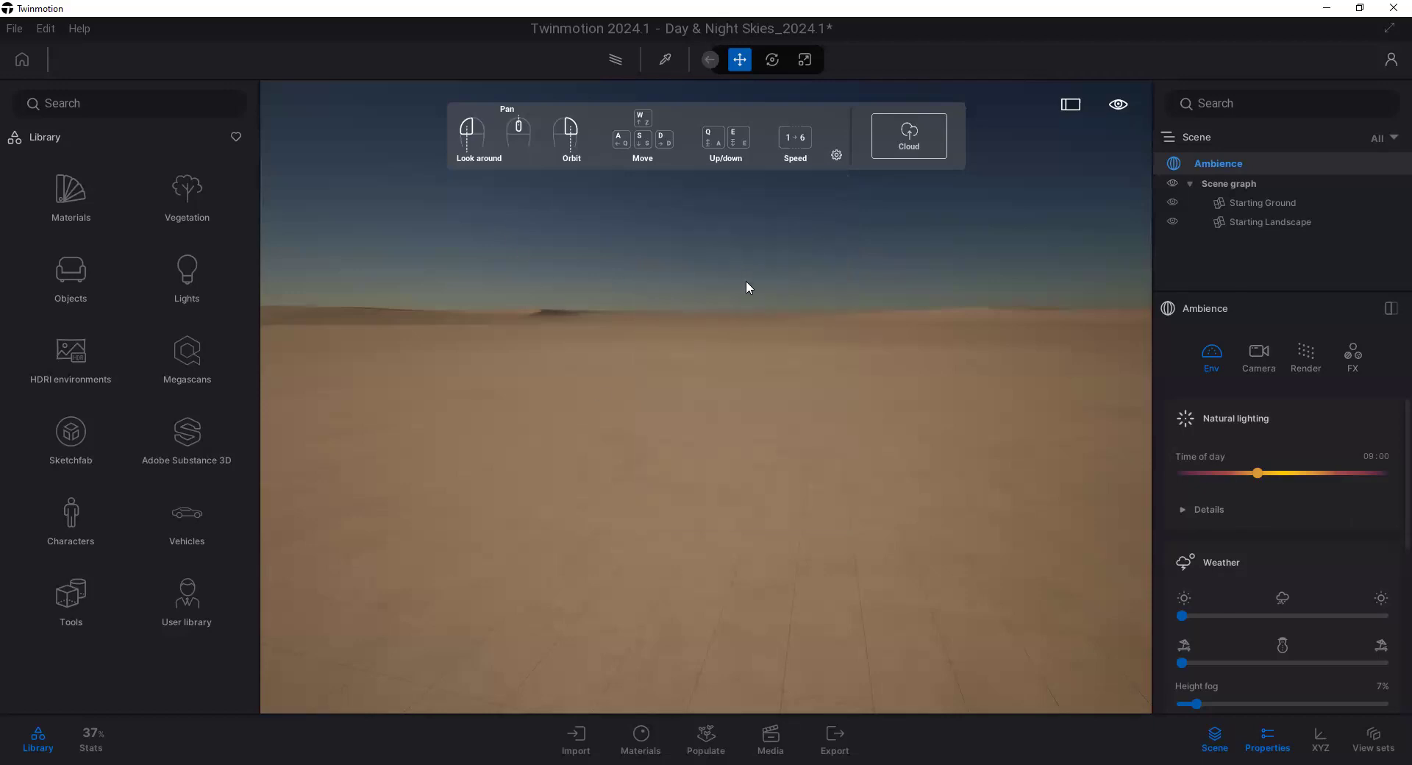
Step: Import the 2StoryResidence Rhino model through a Datasmith Direct Link with Collapse set to Keep hierarchy
left_click(576, 739)
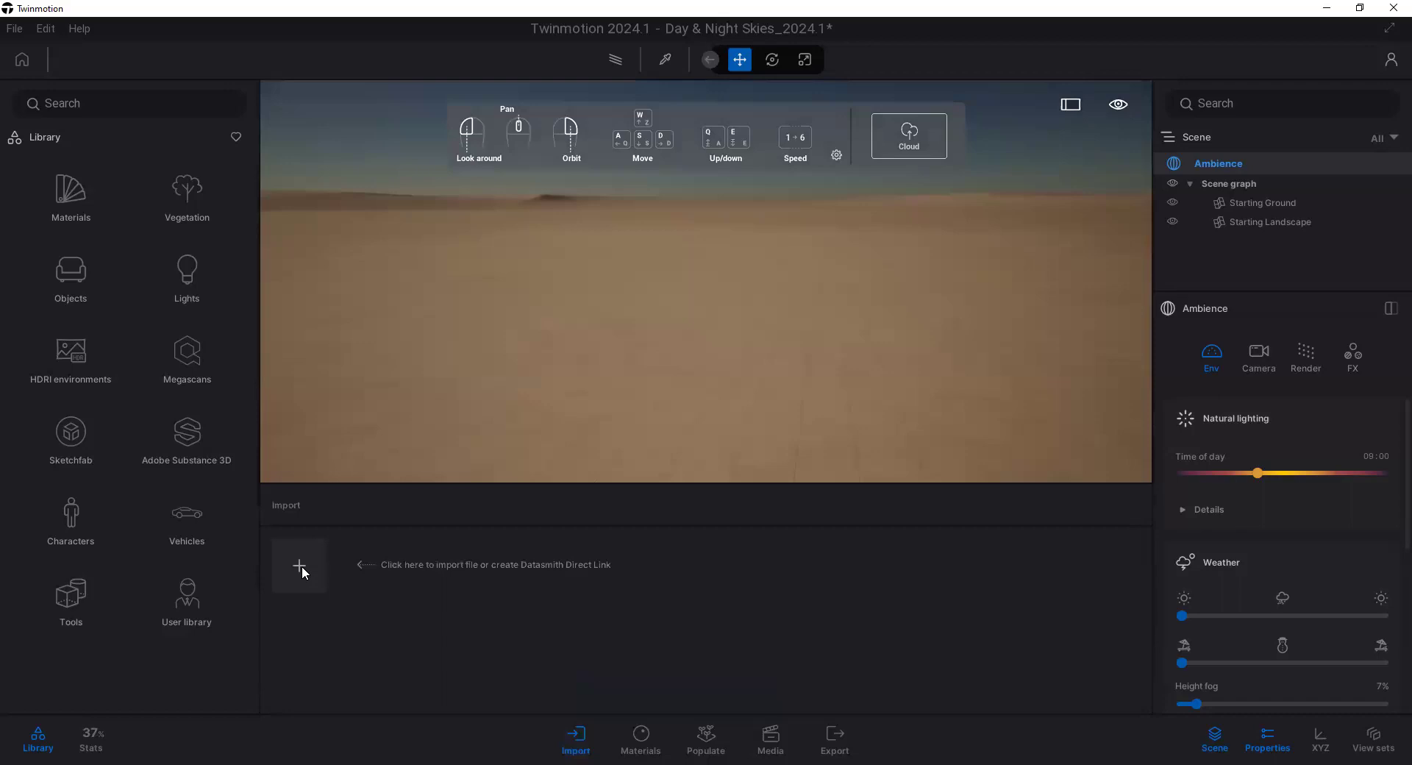
left_click(326, 606)
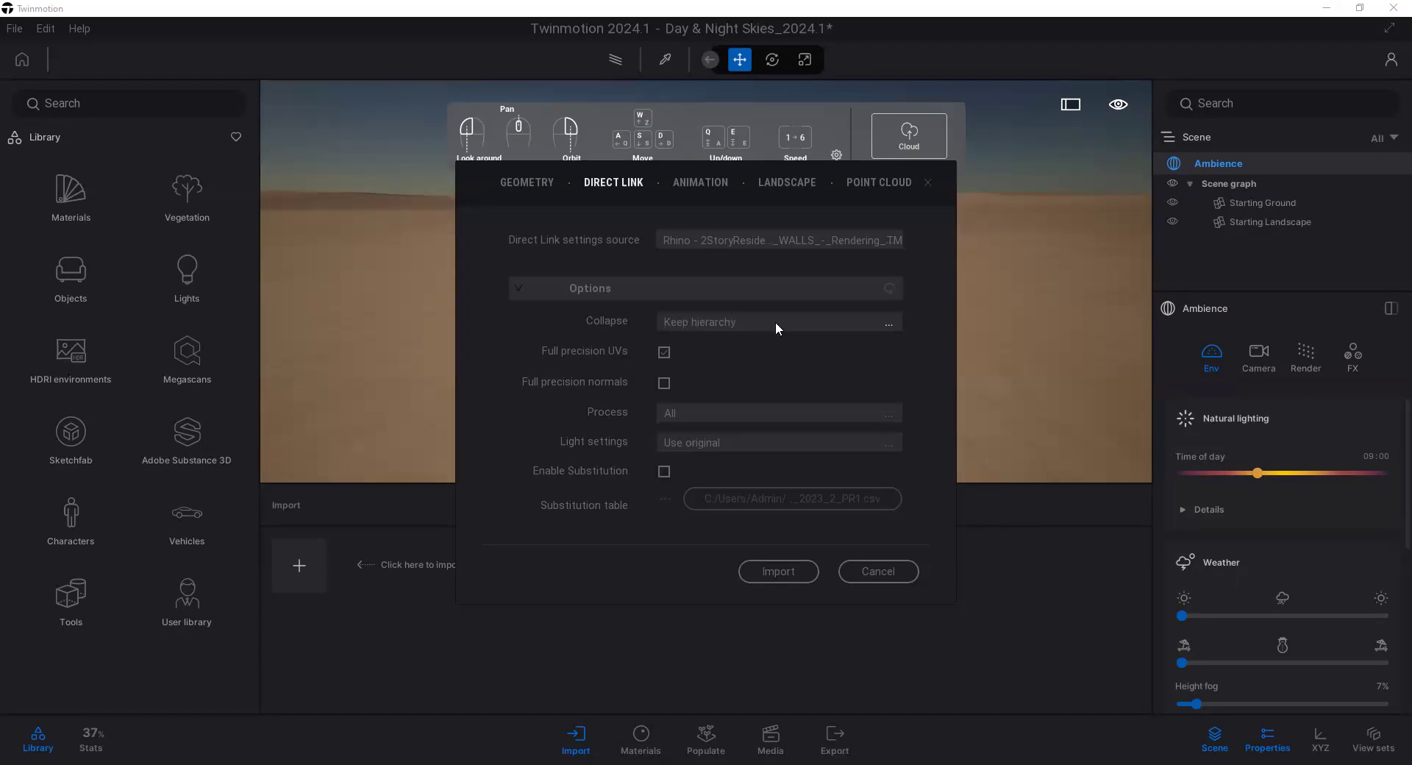
left_click(887, 326)
left_click(867, 339)
left_click(788, 567)
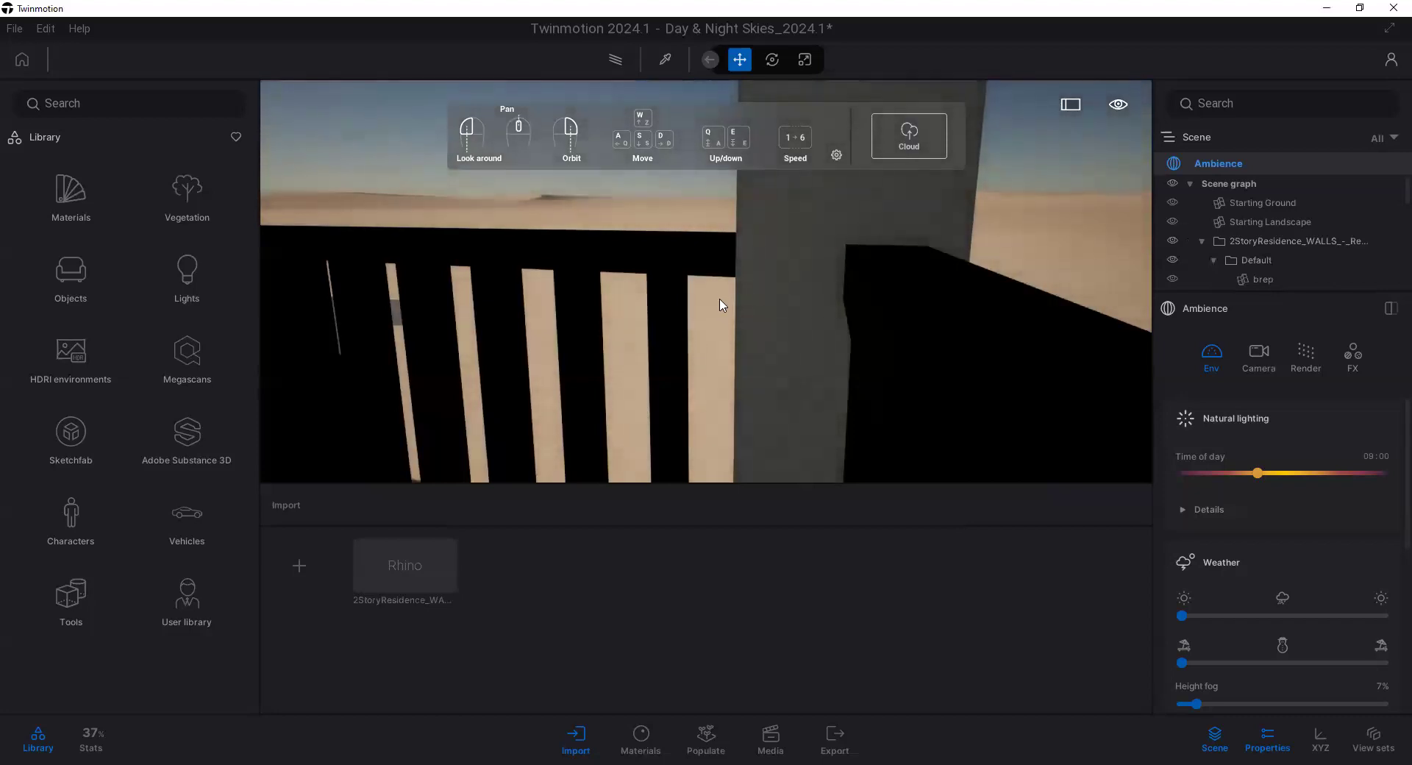
Step: Bring the imported house into view and check that the lower-floor and upper-floor walls can be selected as separate objects
left_click_drag(711, 295, 817, 287)
scroll(809, 302, "up", 5)
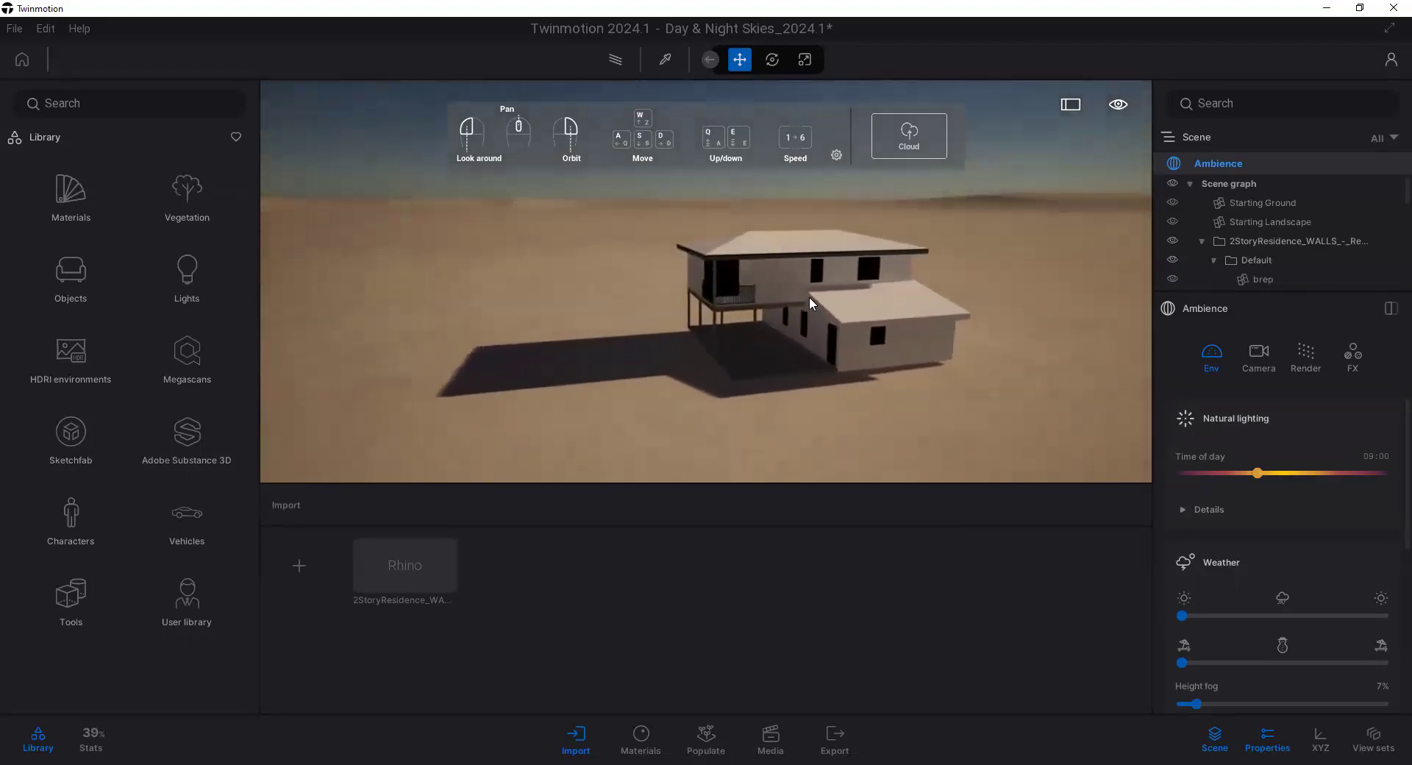
scroll(809, 301, "up", 4)
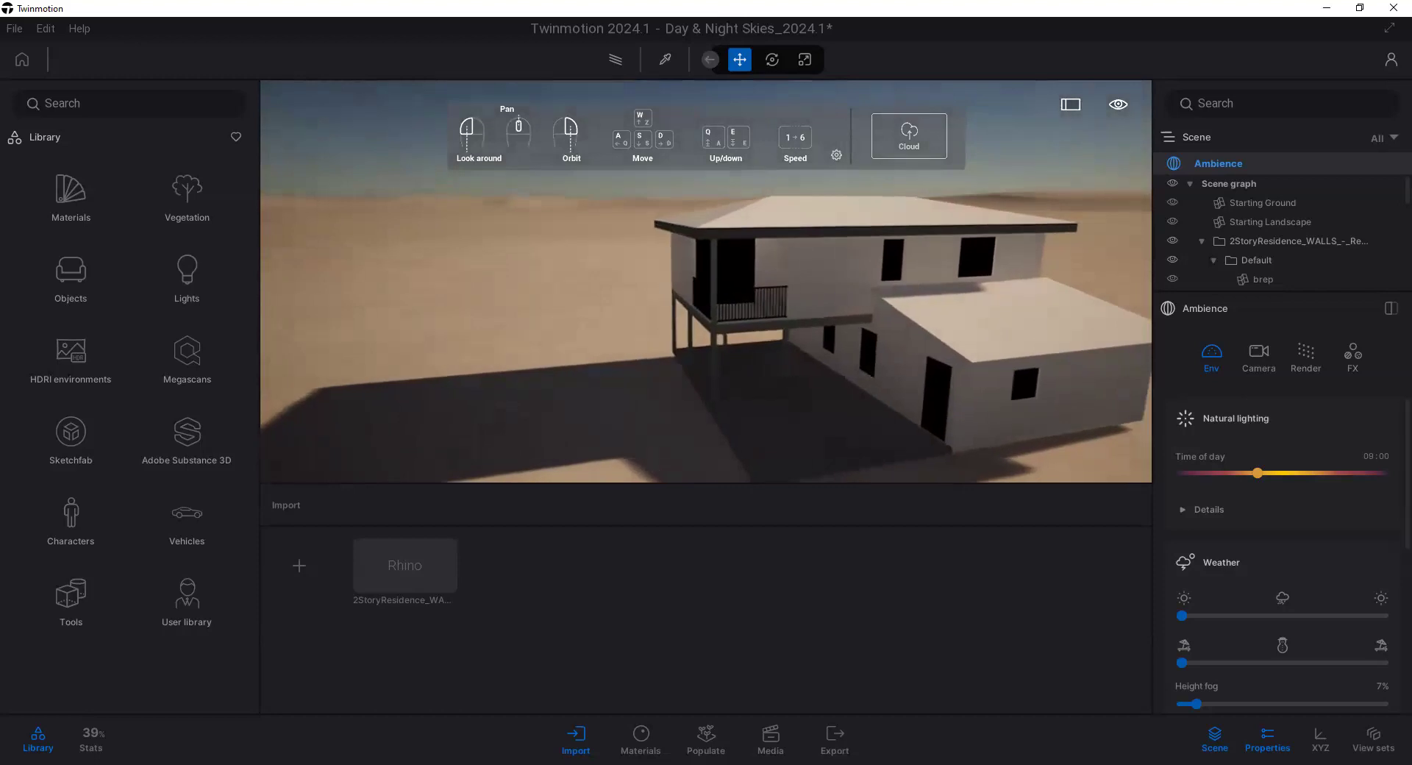
left_click(800, 253)
left_click(882, 378)
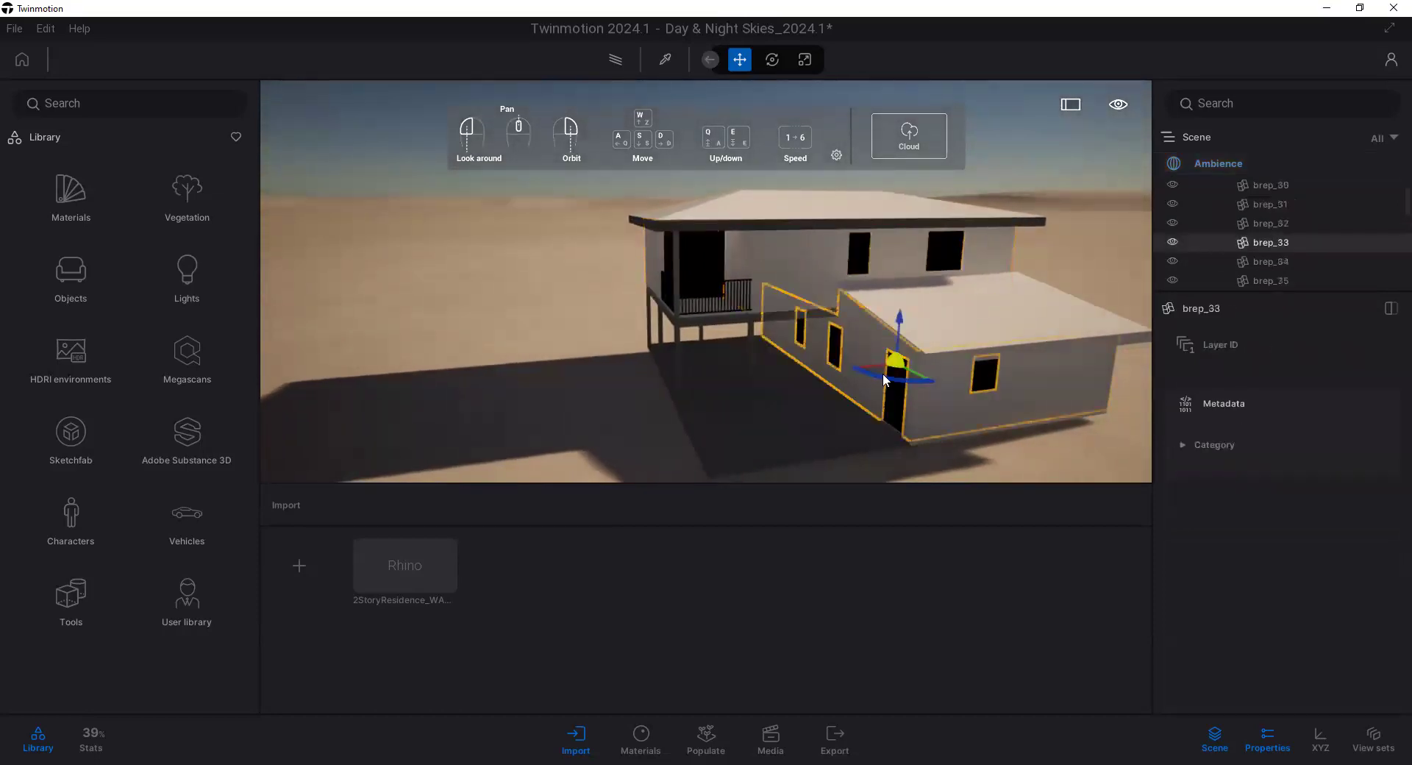
left_click(804, 258)
left_click(806, 280)
left_click(781, 249)
left_click(844, 352)
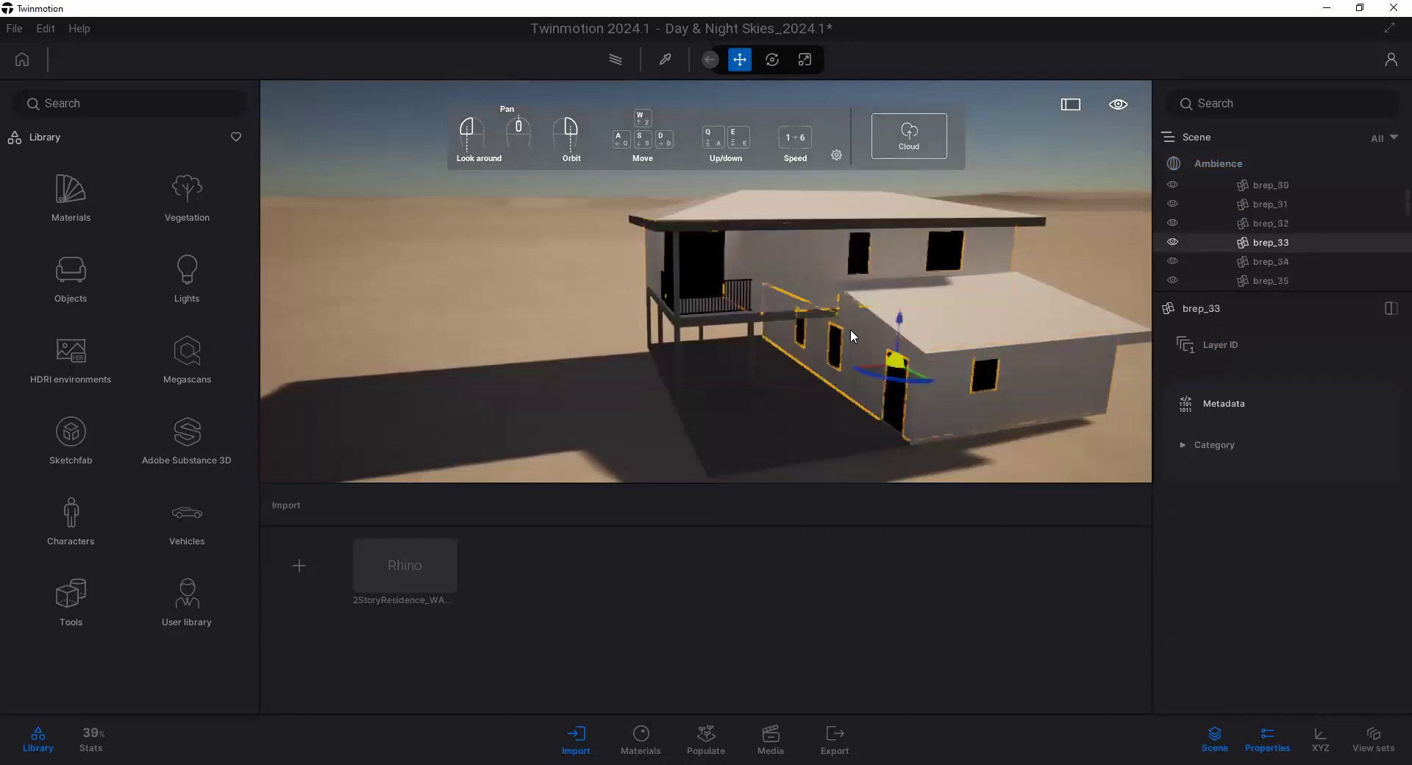
left_click(775, 248)
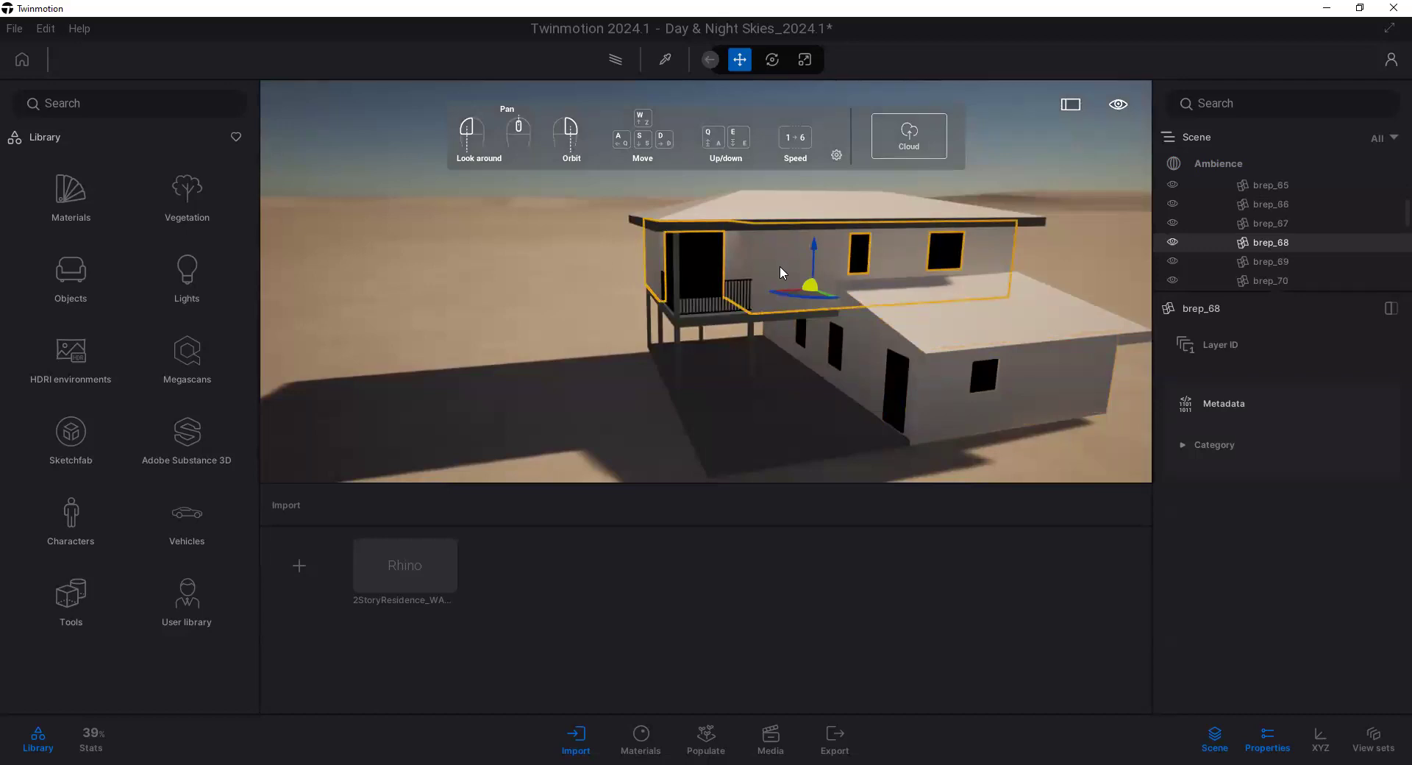
Step: Focus the view on the upper-floor walls and examine the house from the balcony side and from above
key("f")
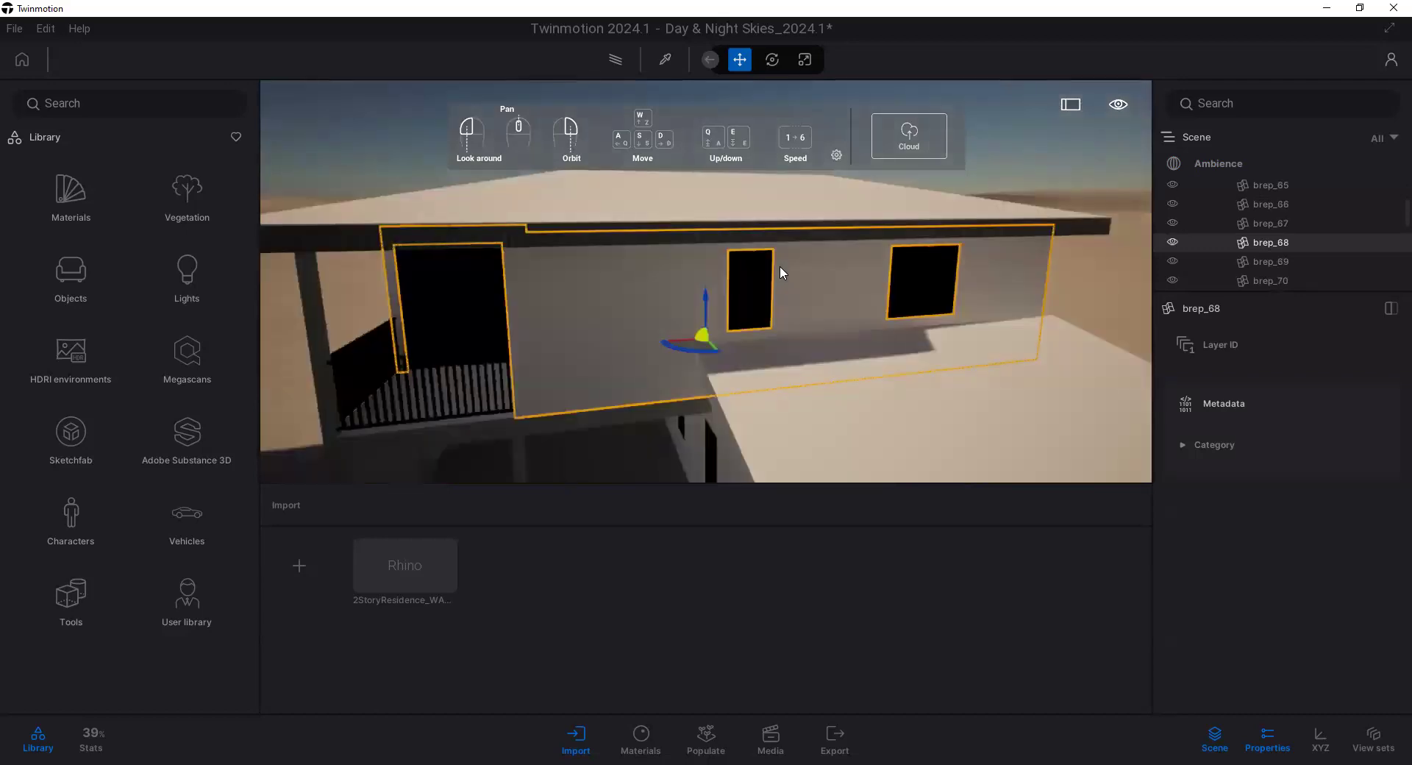
key("s")
key("e")
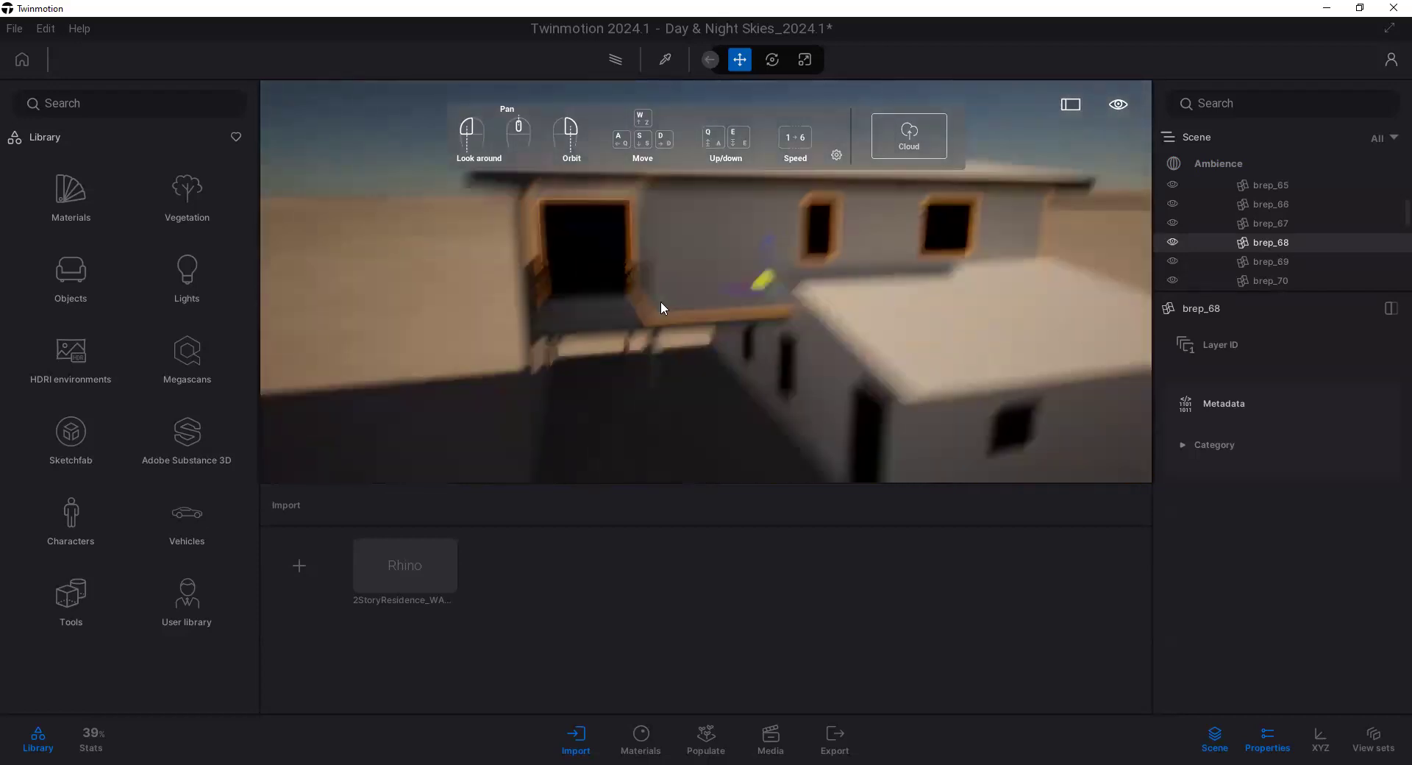
right_click_drag(706, 309, 739, 334)
key("s")
key("a")
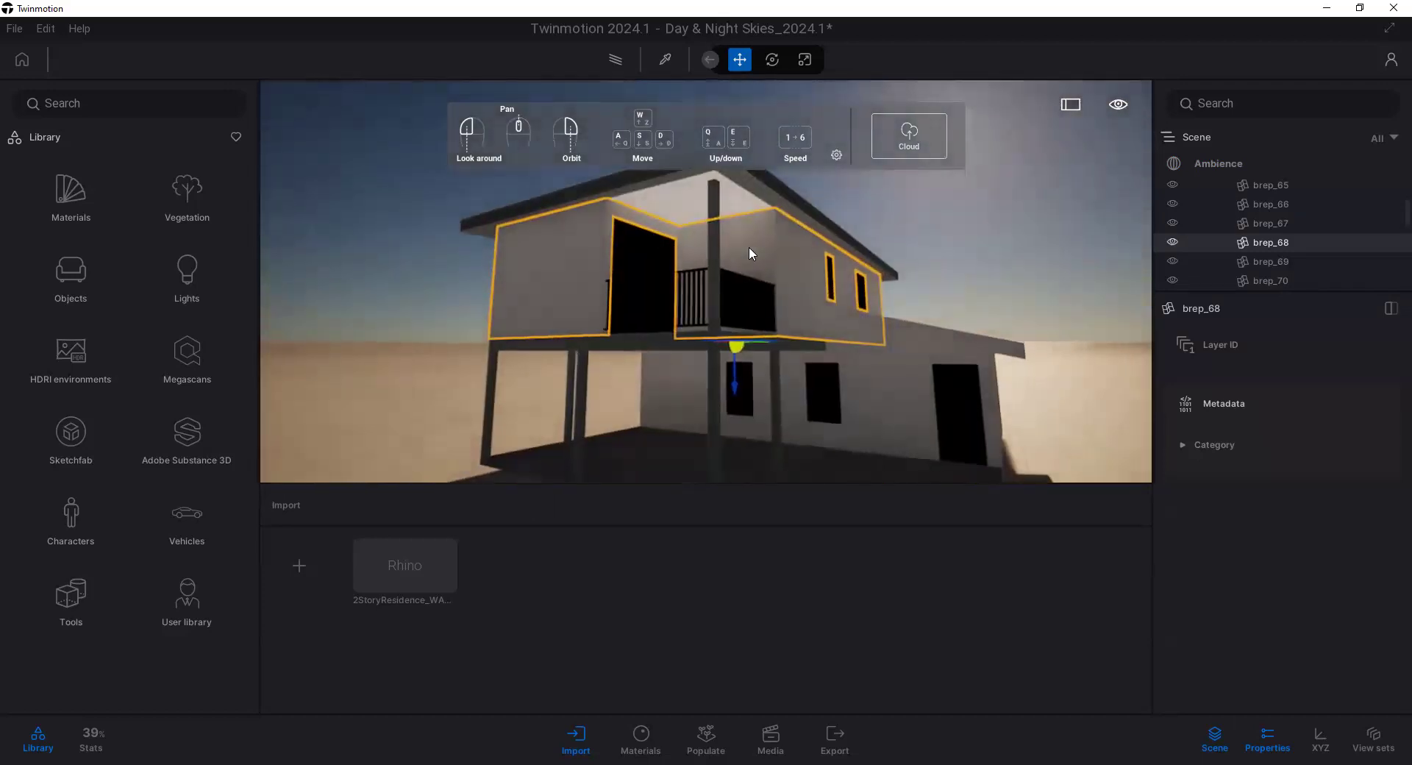
key("w")
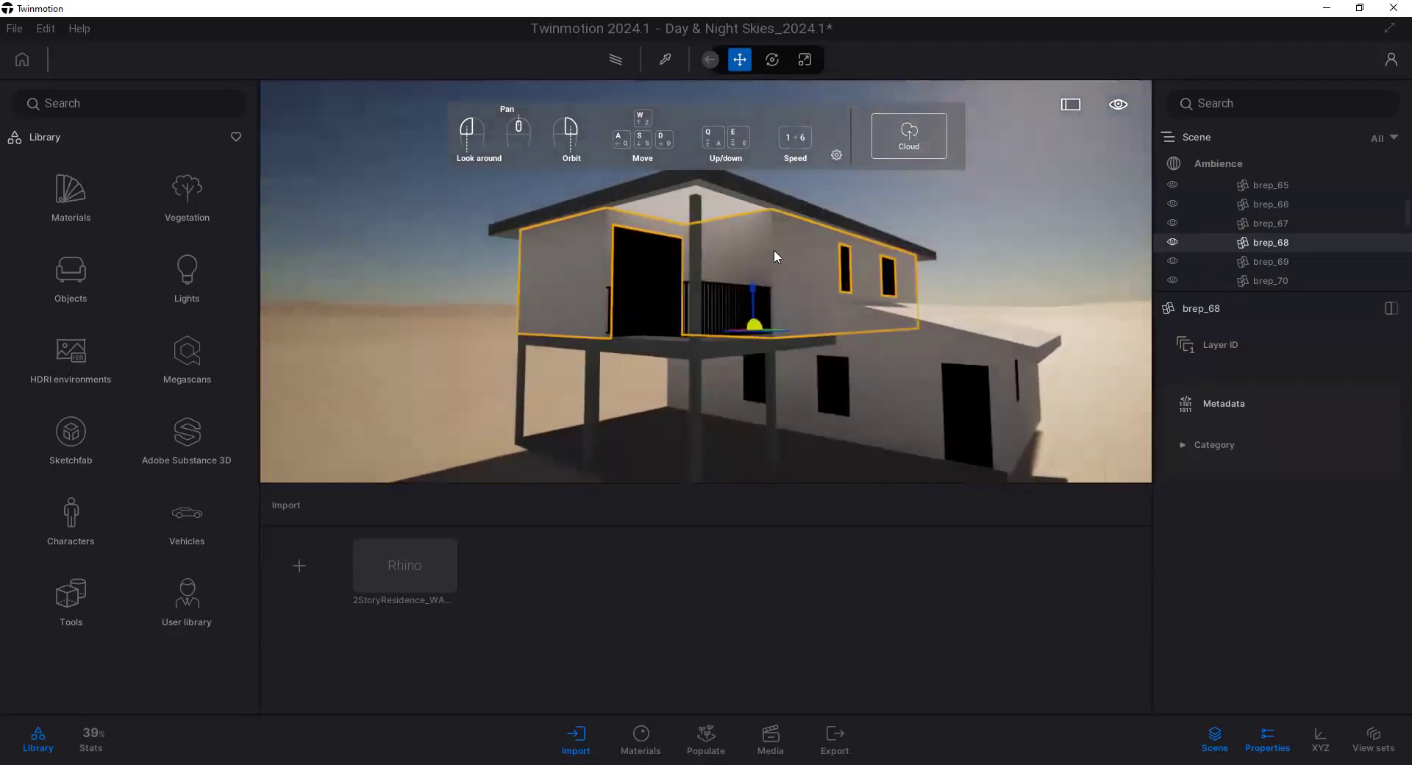
right_click_drag(797, 267, 741, 268)
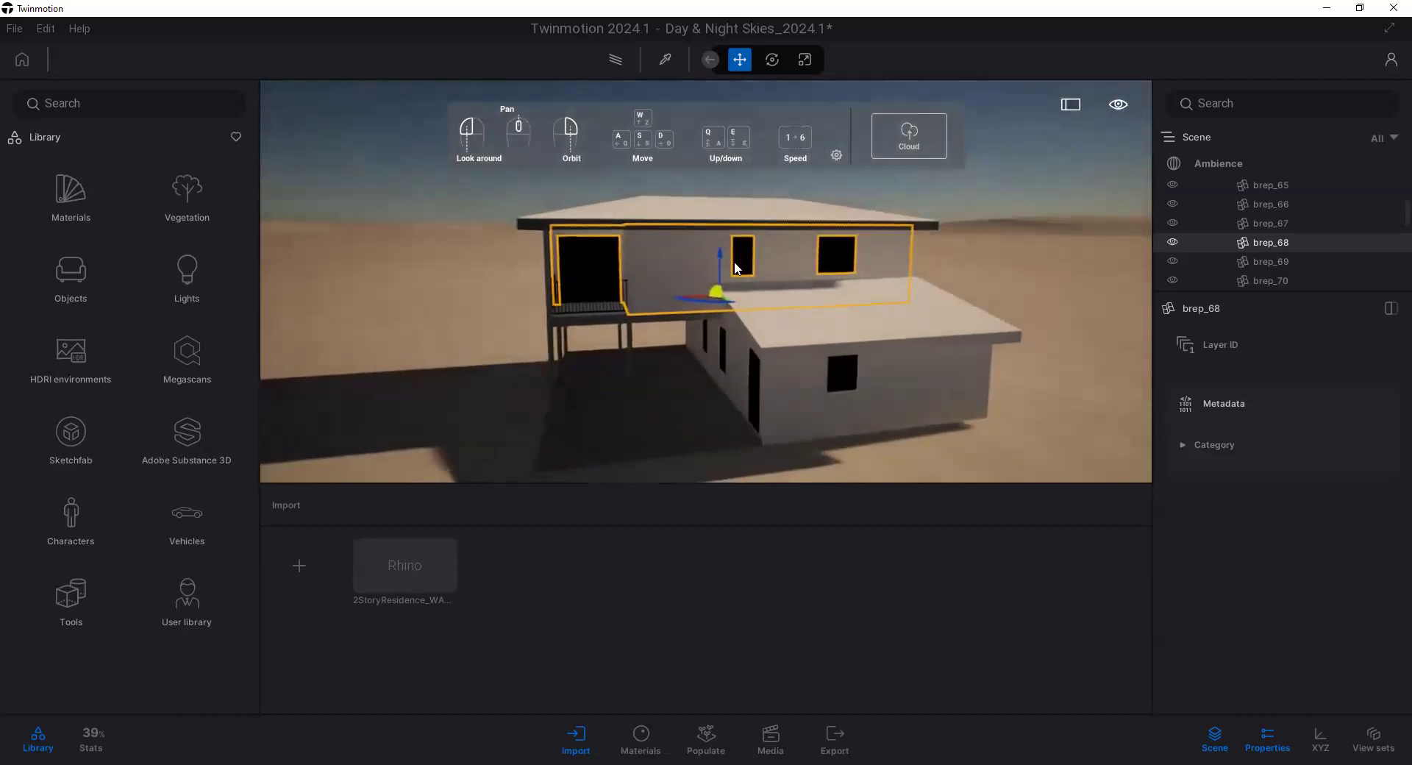
left_click(781, 203)
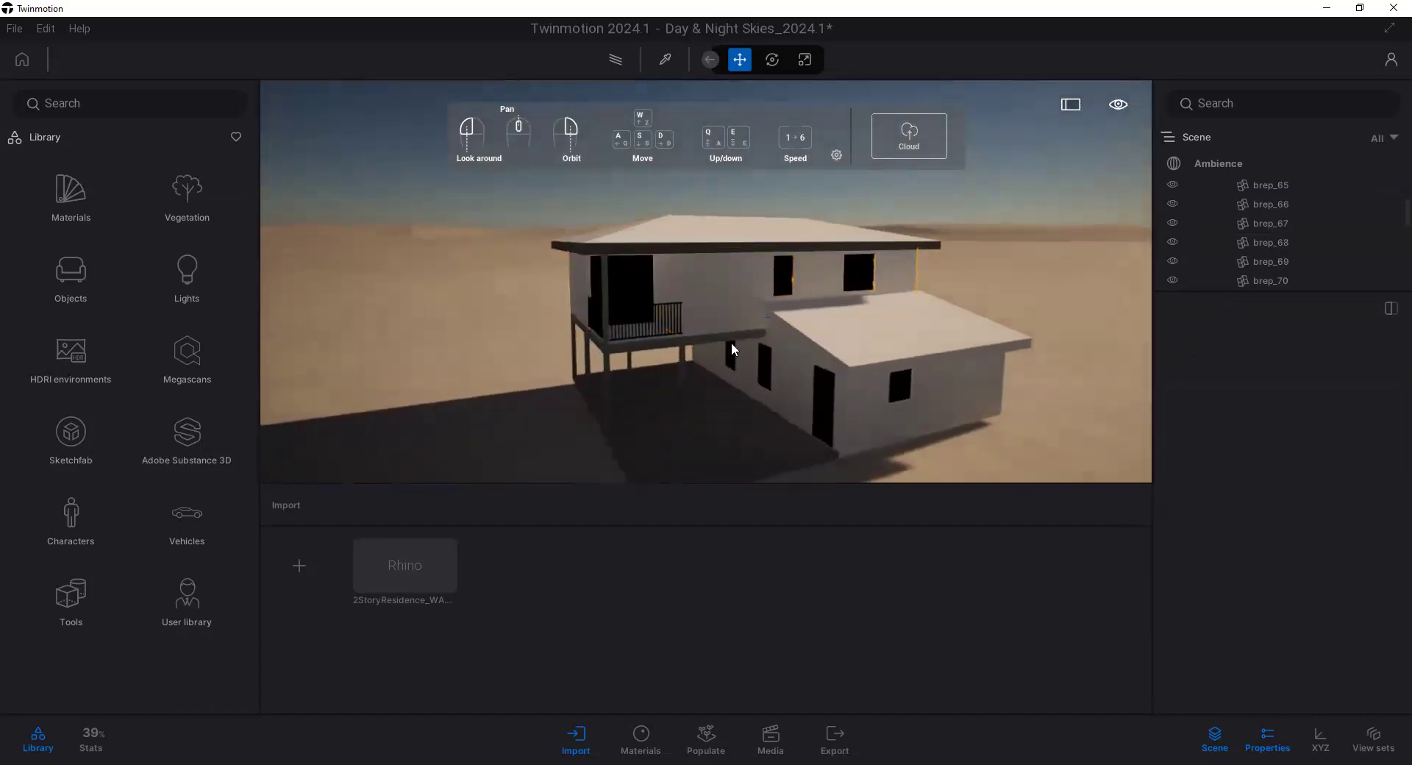
middle_click_drag(780, 296, 706, 273)
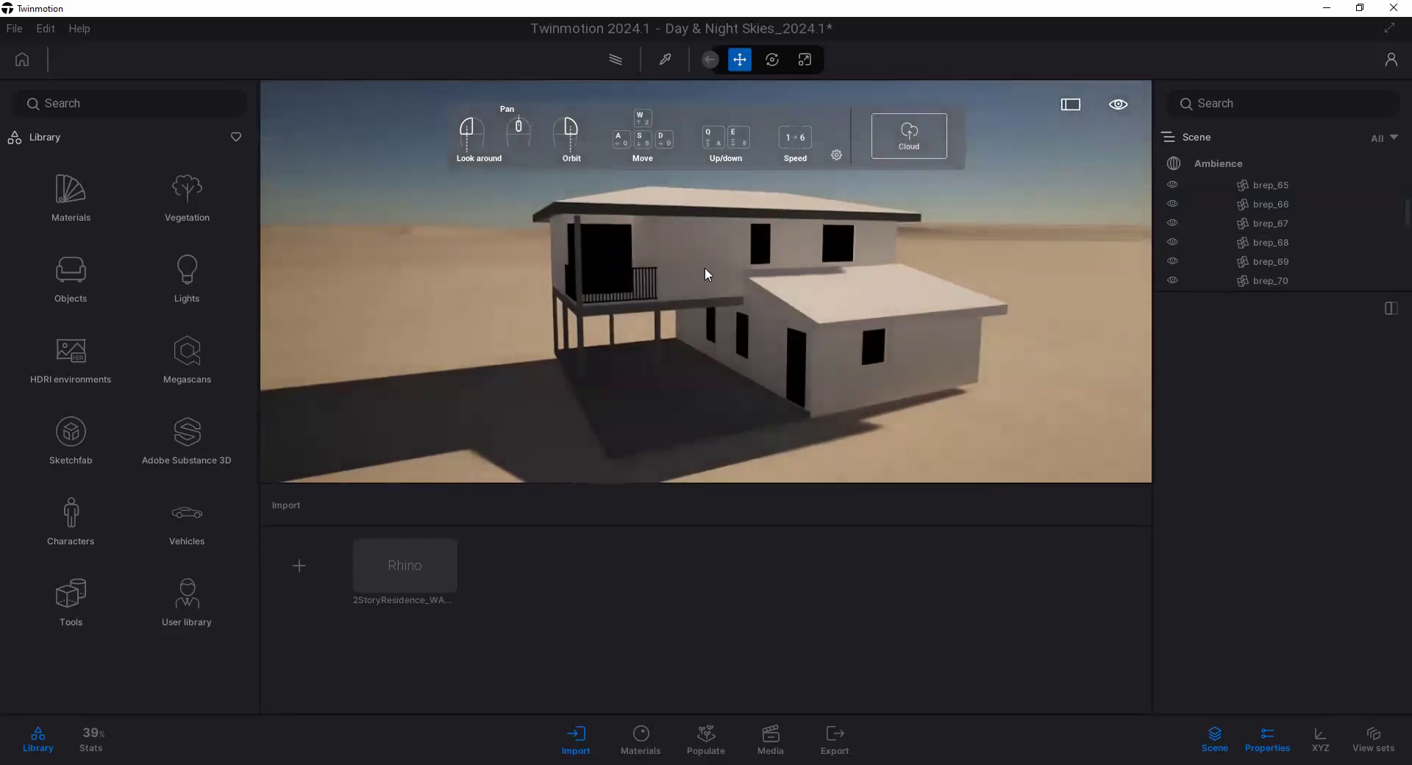
right_click_drag(703, 239, 652, 336)
left_click(687, 237)
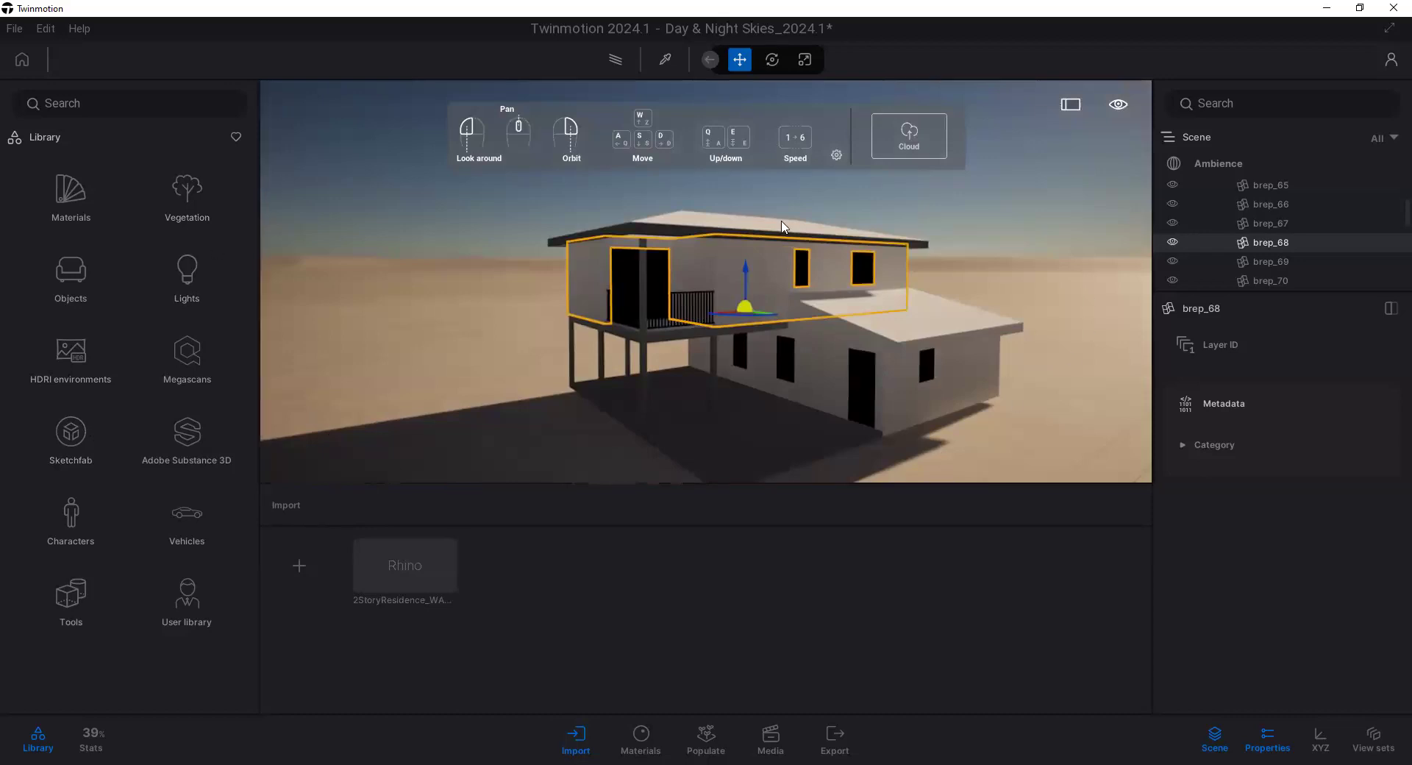
Step: Hide the import area to enlarge the viewport and clear the upper-floor wall selection
left_click(575, 738)
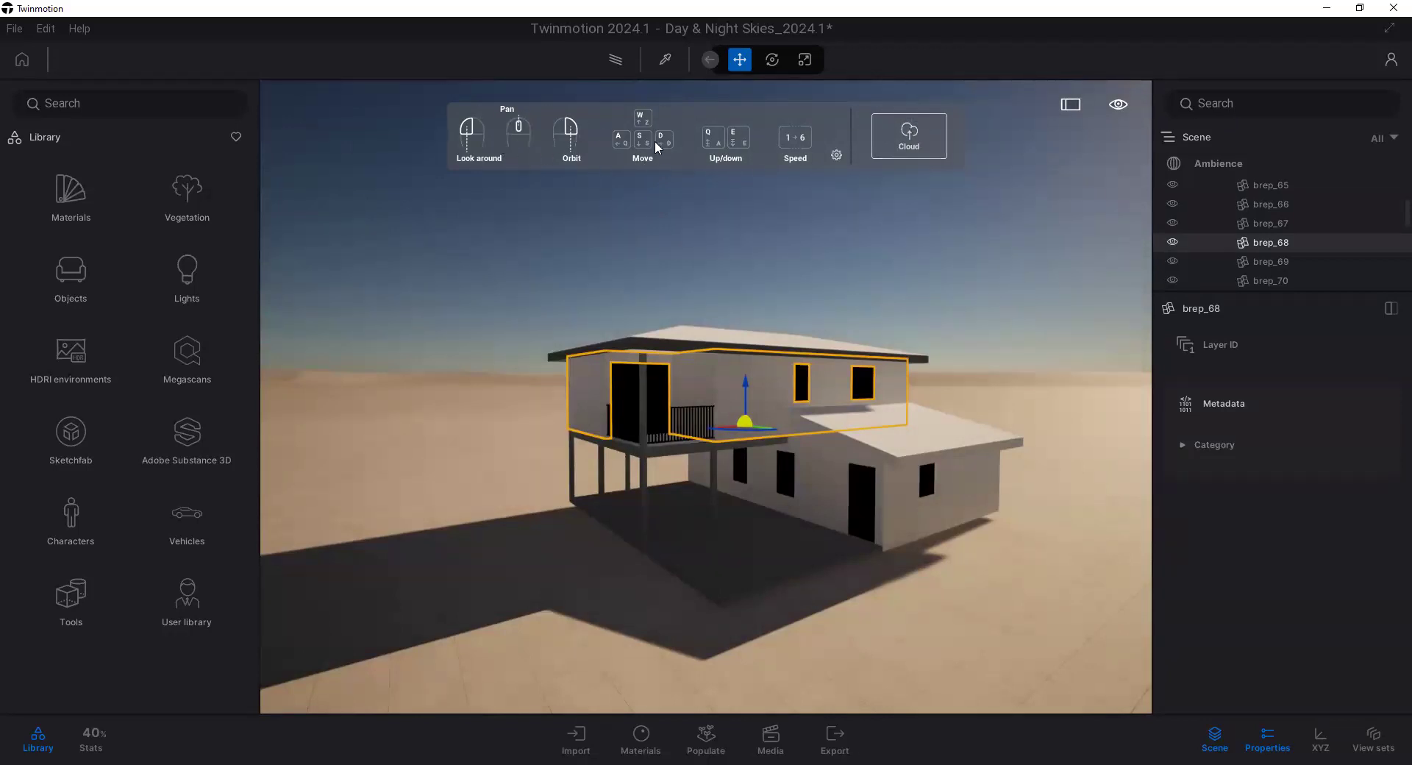
left_click(775, 289)
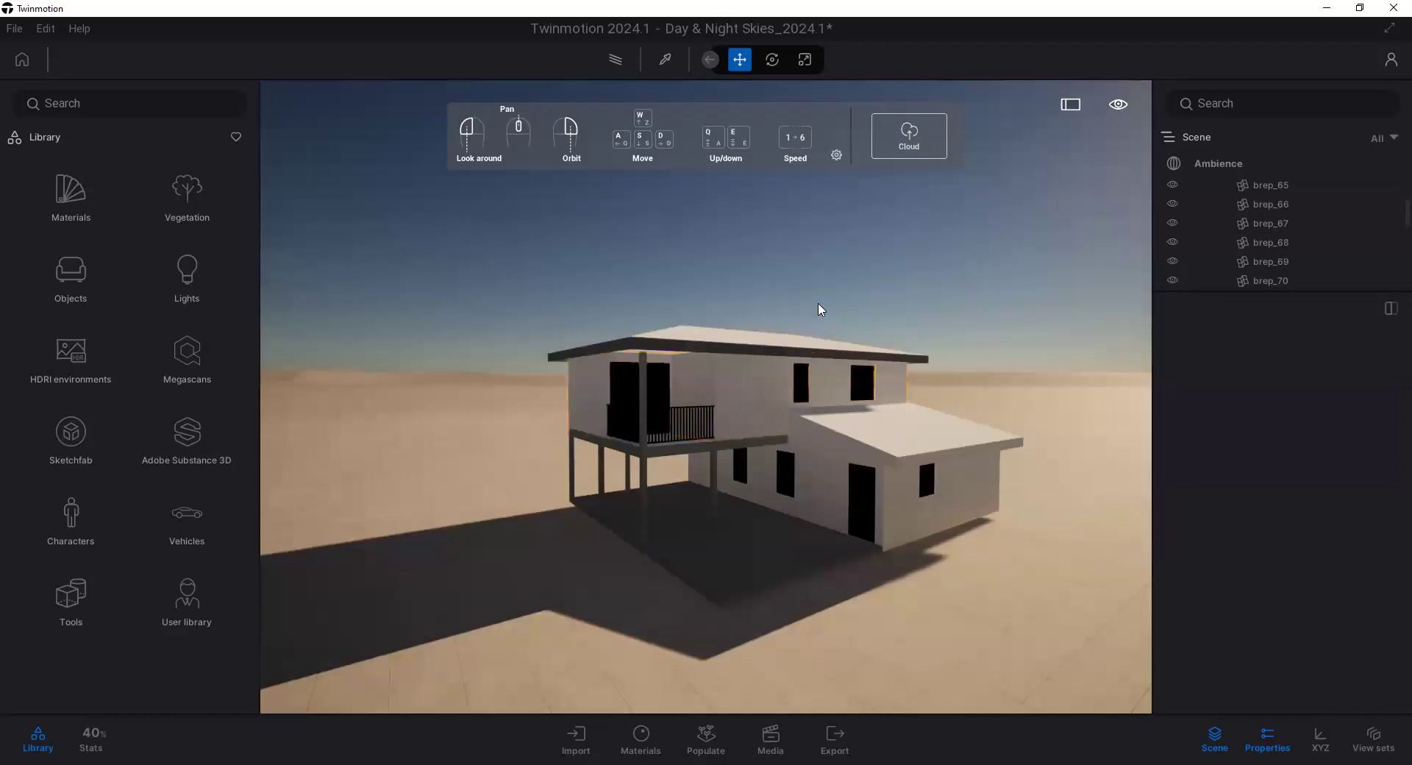
scroll(819, 312, "up", 3)
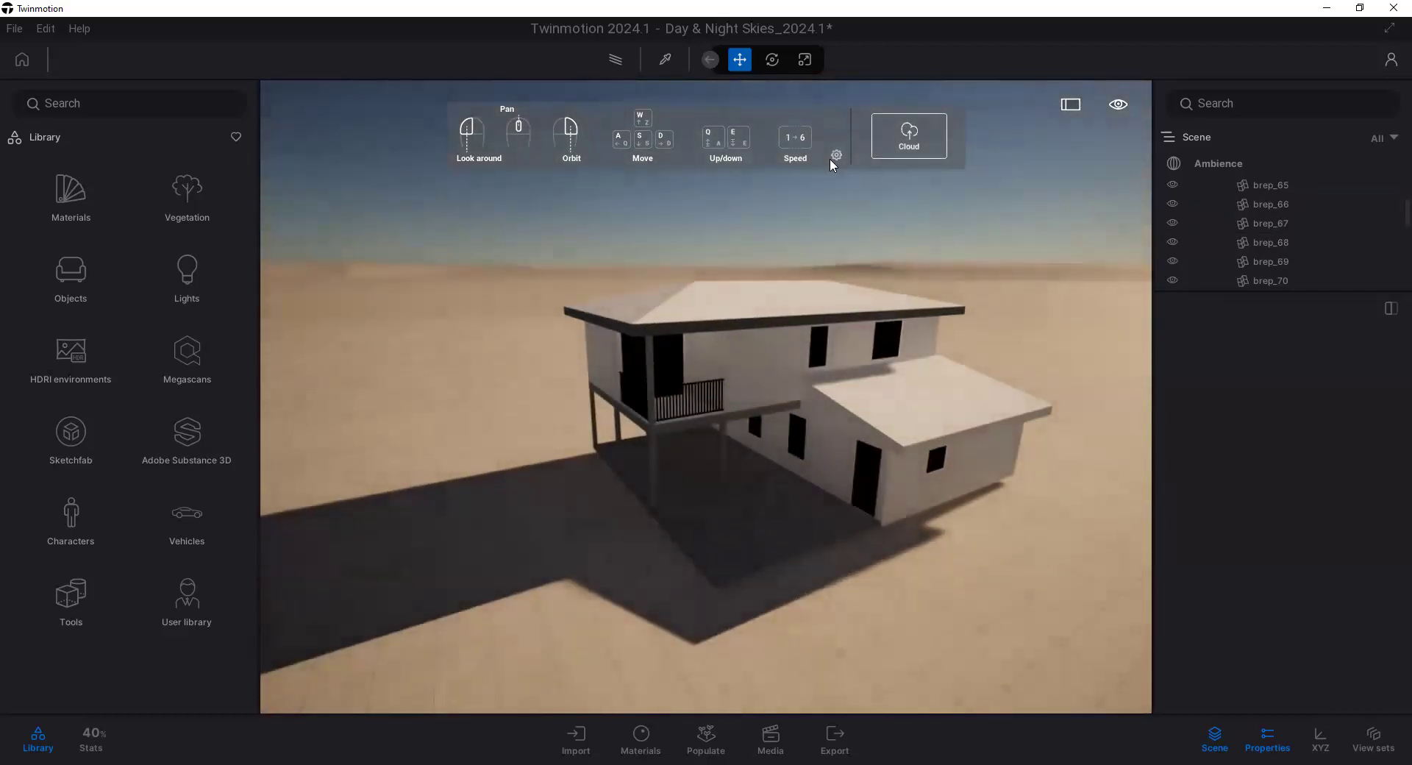
Step: Check which navigation preset is active and leave the preset list unchanged
left_click(836, 155)
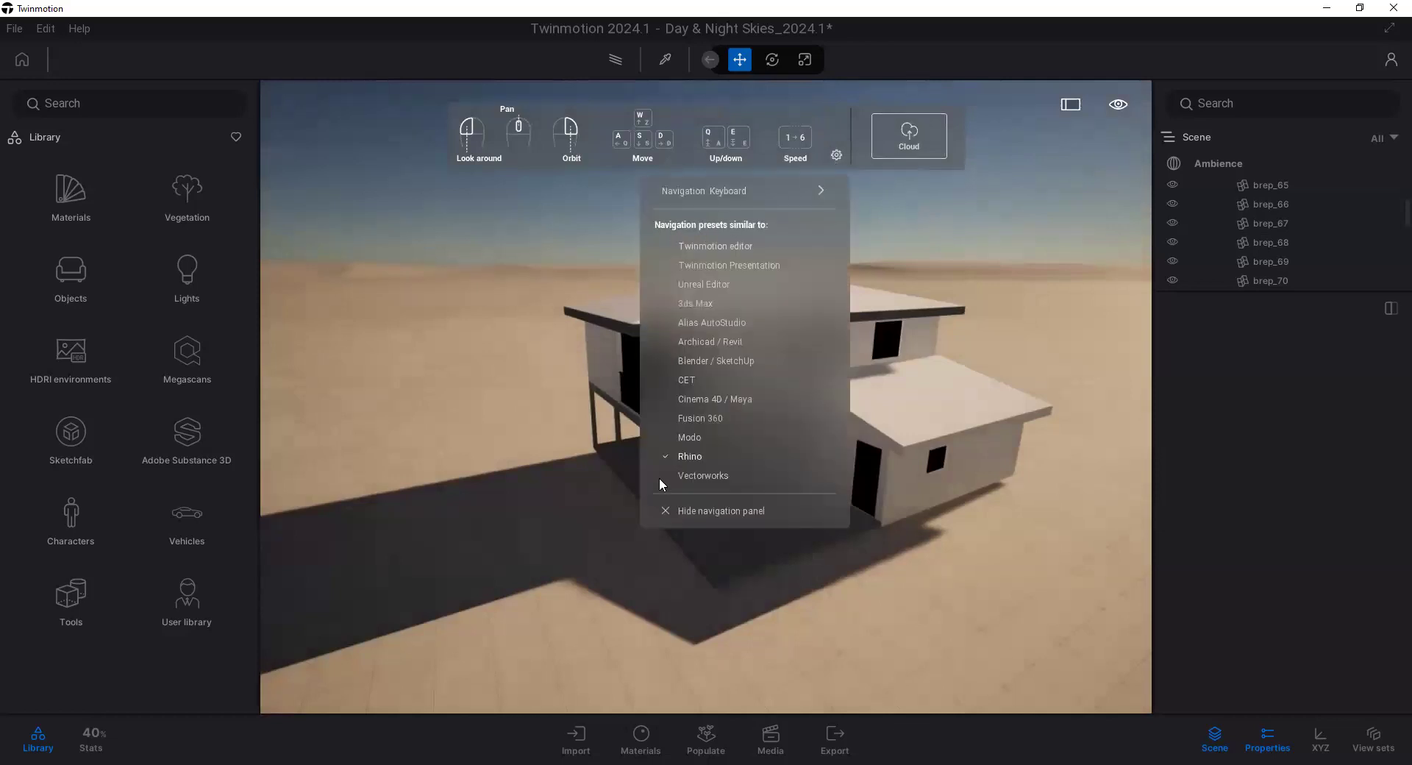
left_click(837, 153)
left_click(837, 153)
left_click(873, 239)
Step: Examine the house by orbiting around it and moving the camera forward, backward, sideways, up and down
right_click_drag(873, 239, 678, 164)
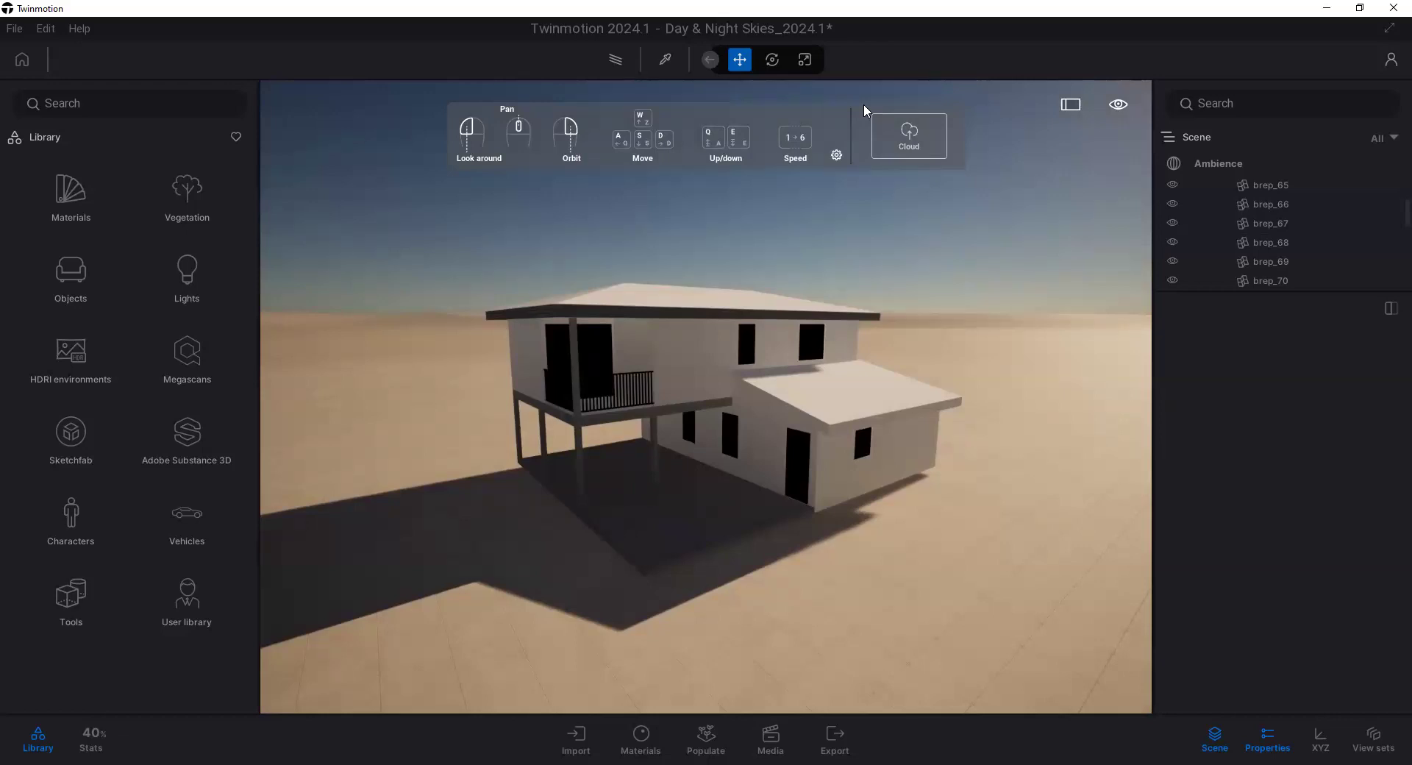
key("a")
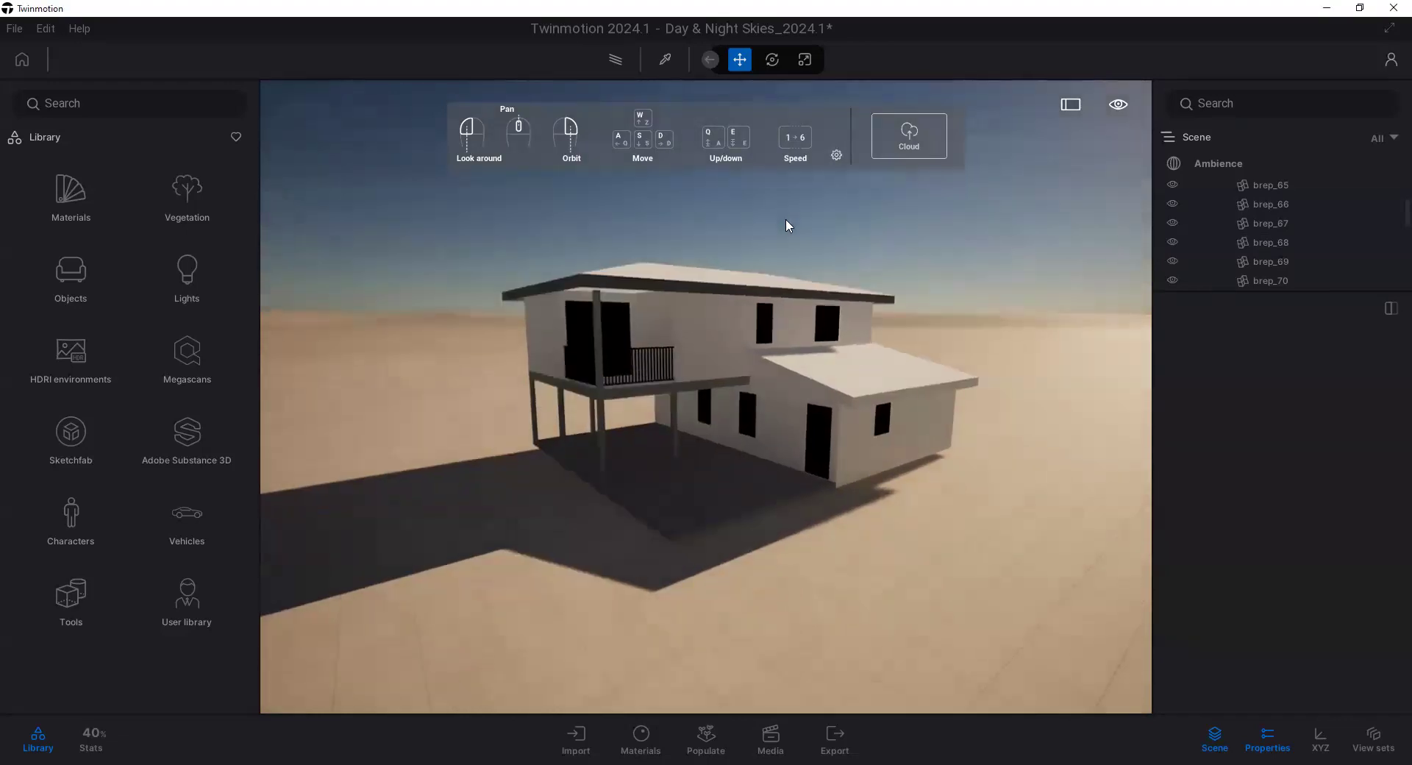
key("w")
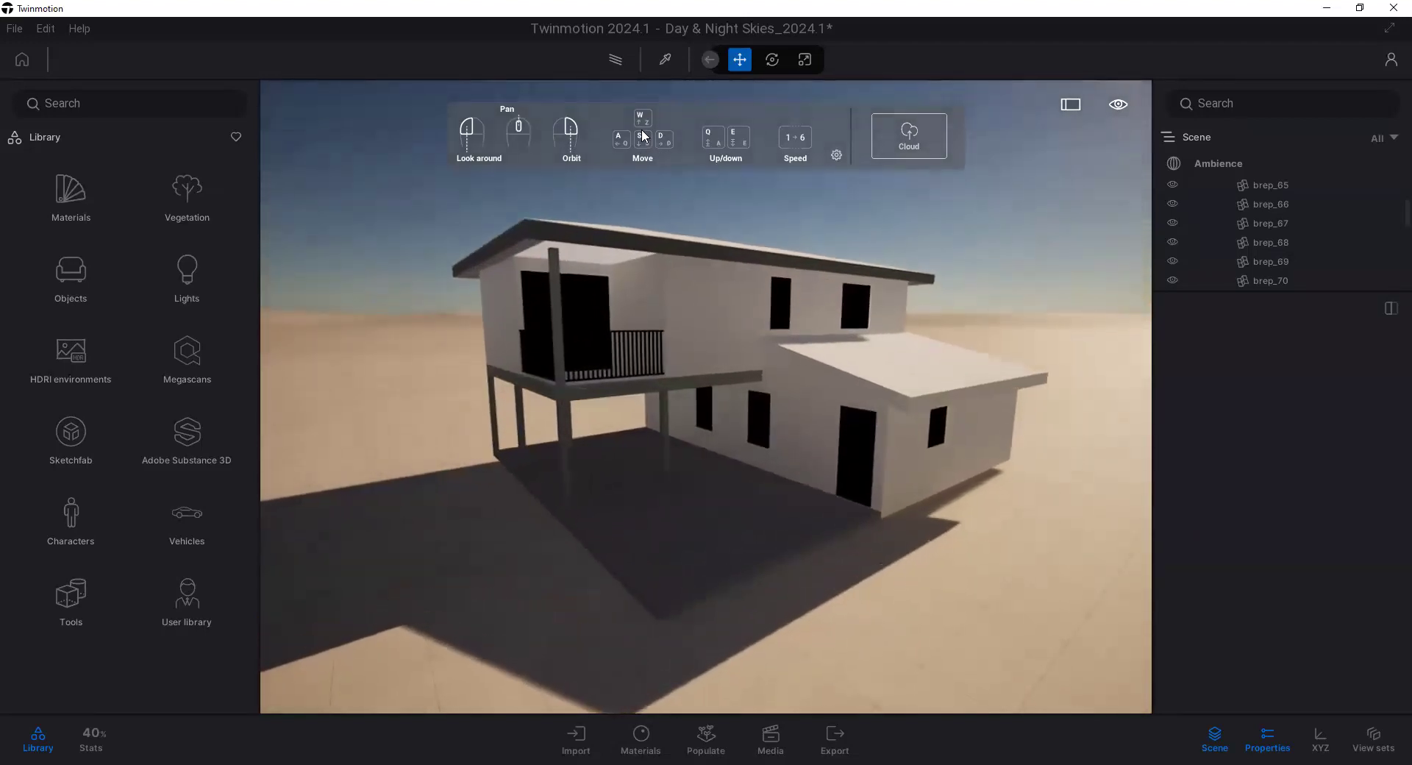
key("s")
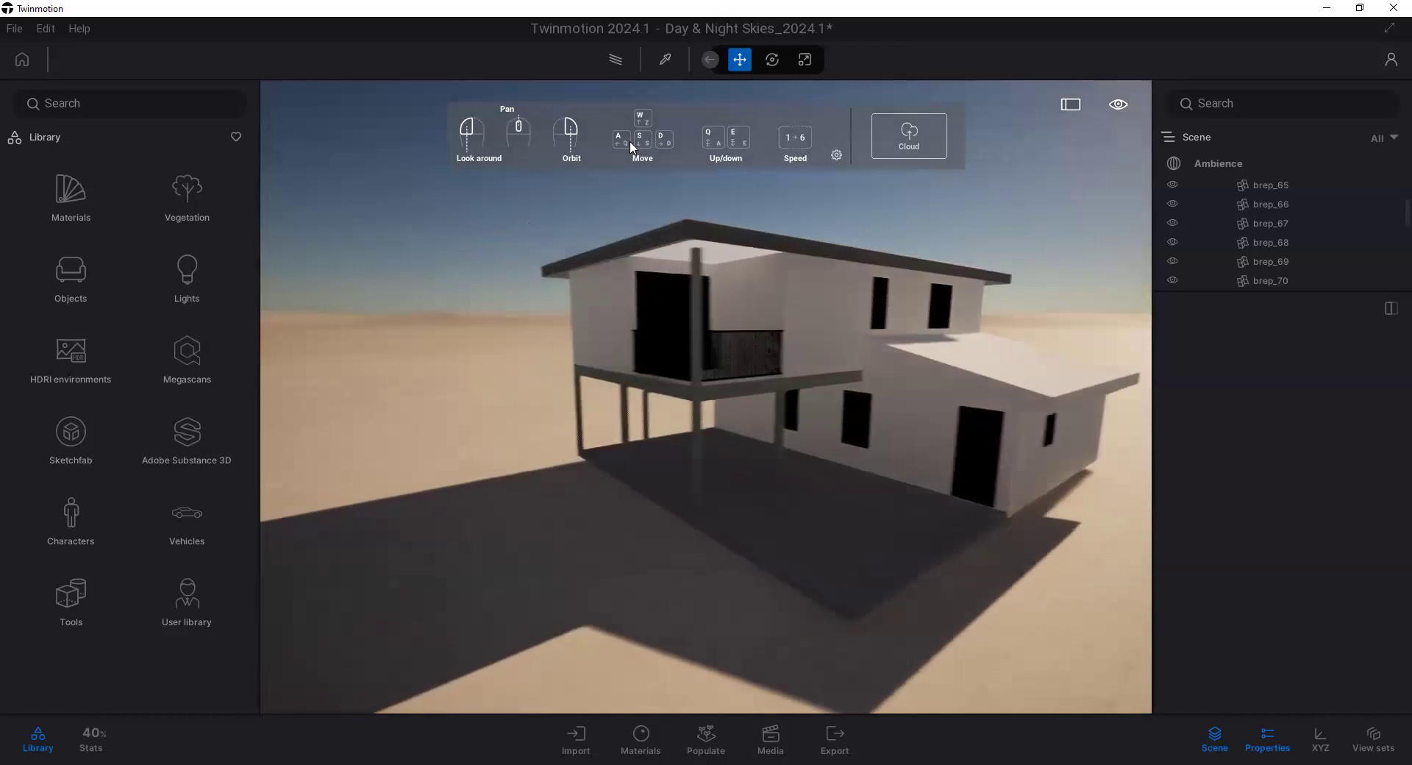
key("d")
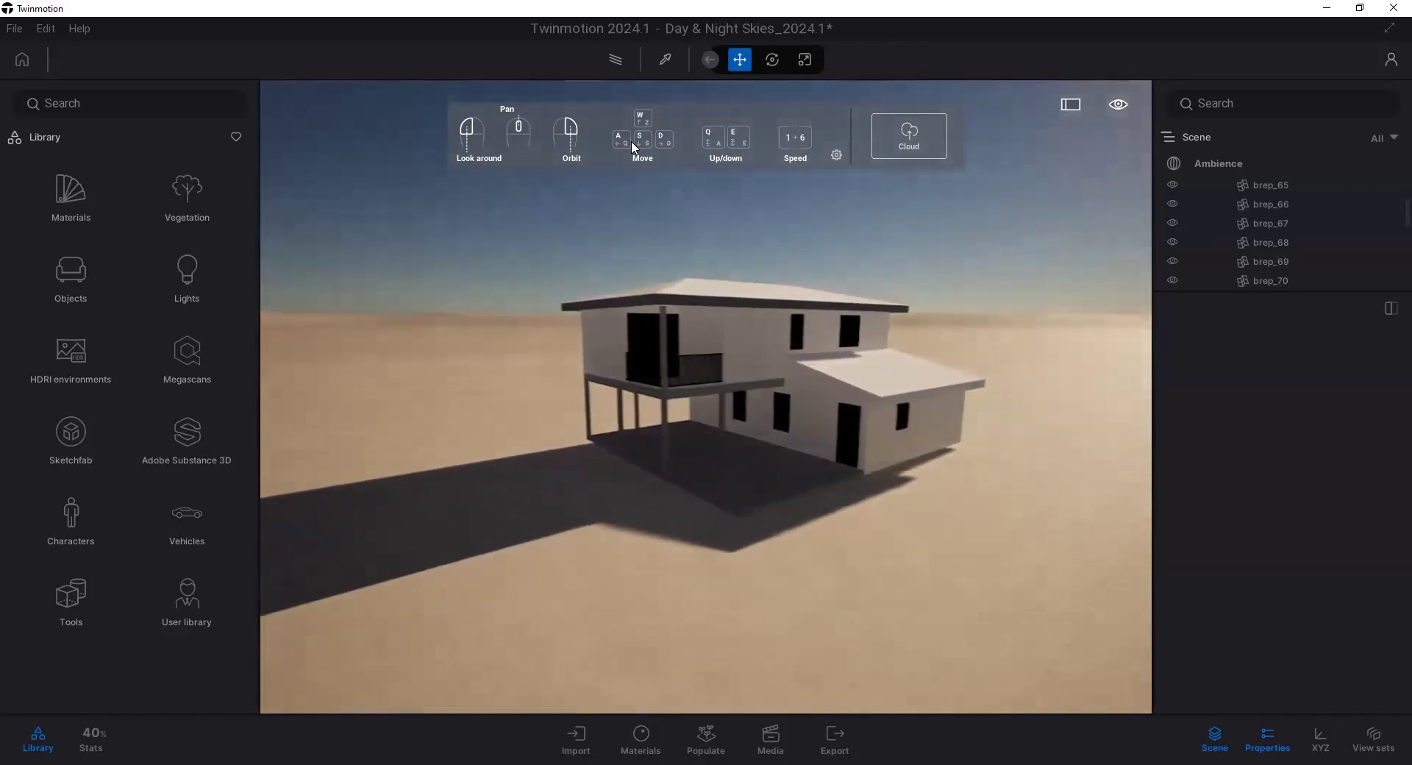
key("a")
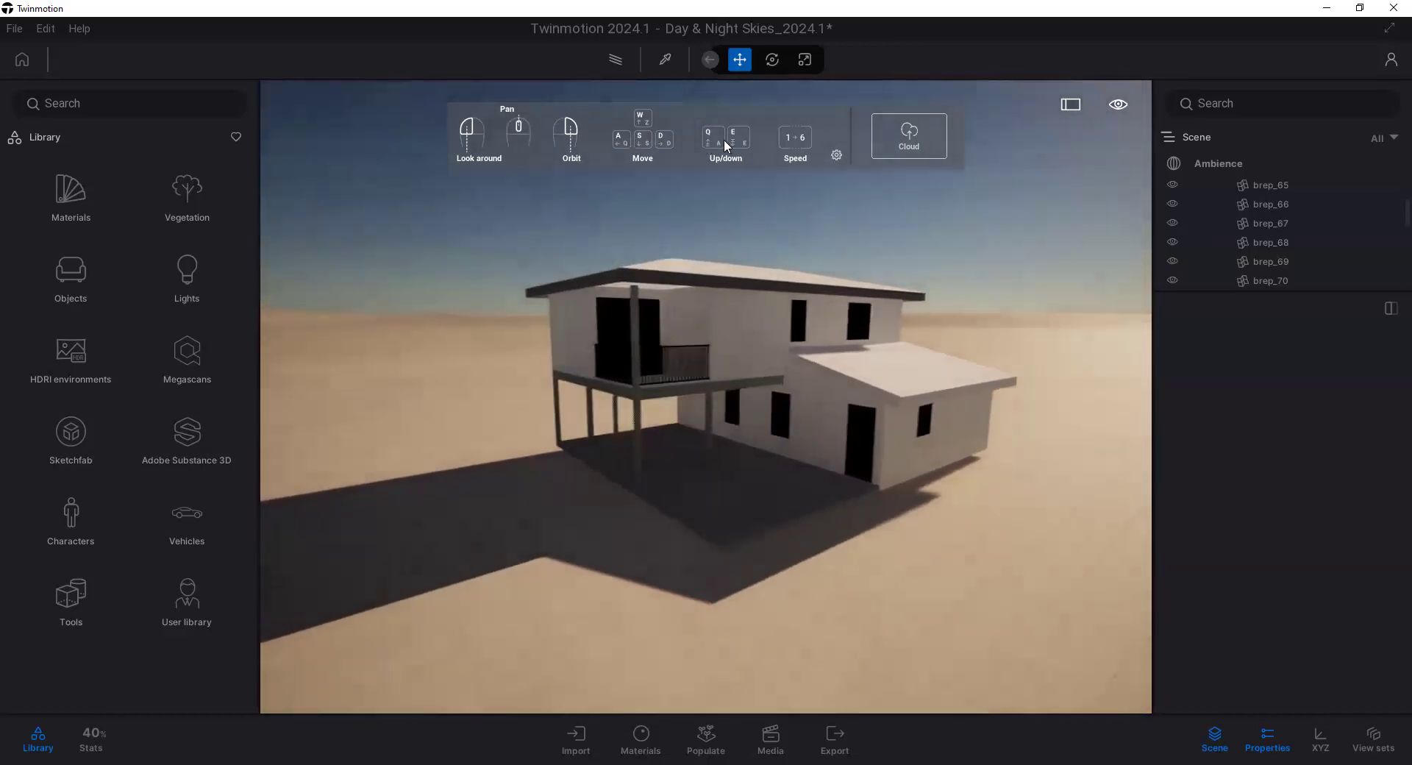
key("e")
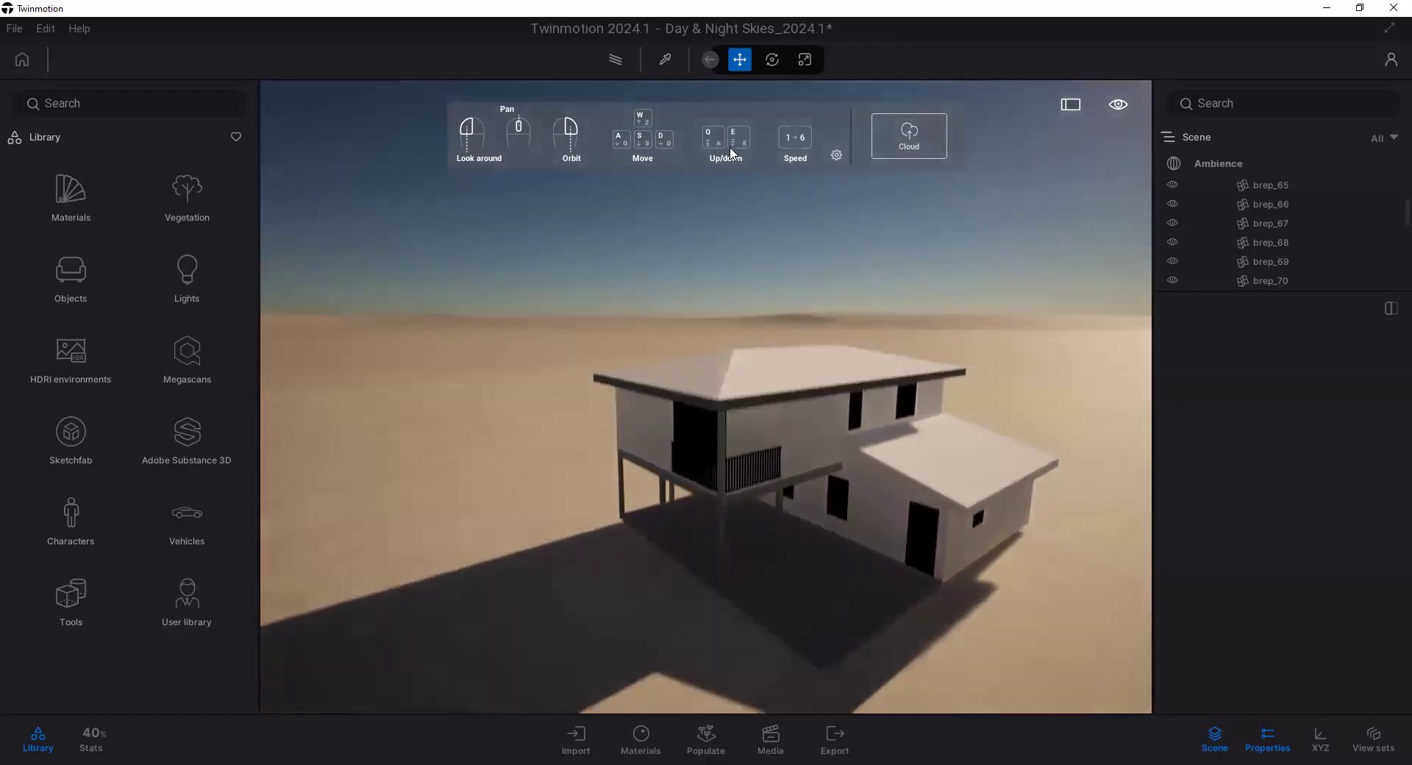
key("q")
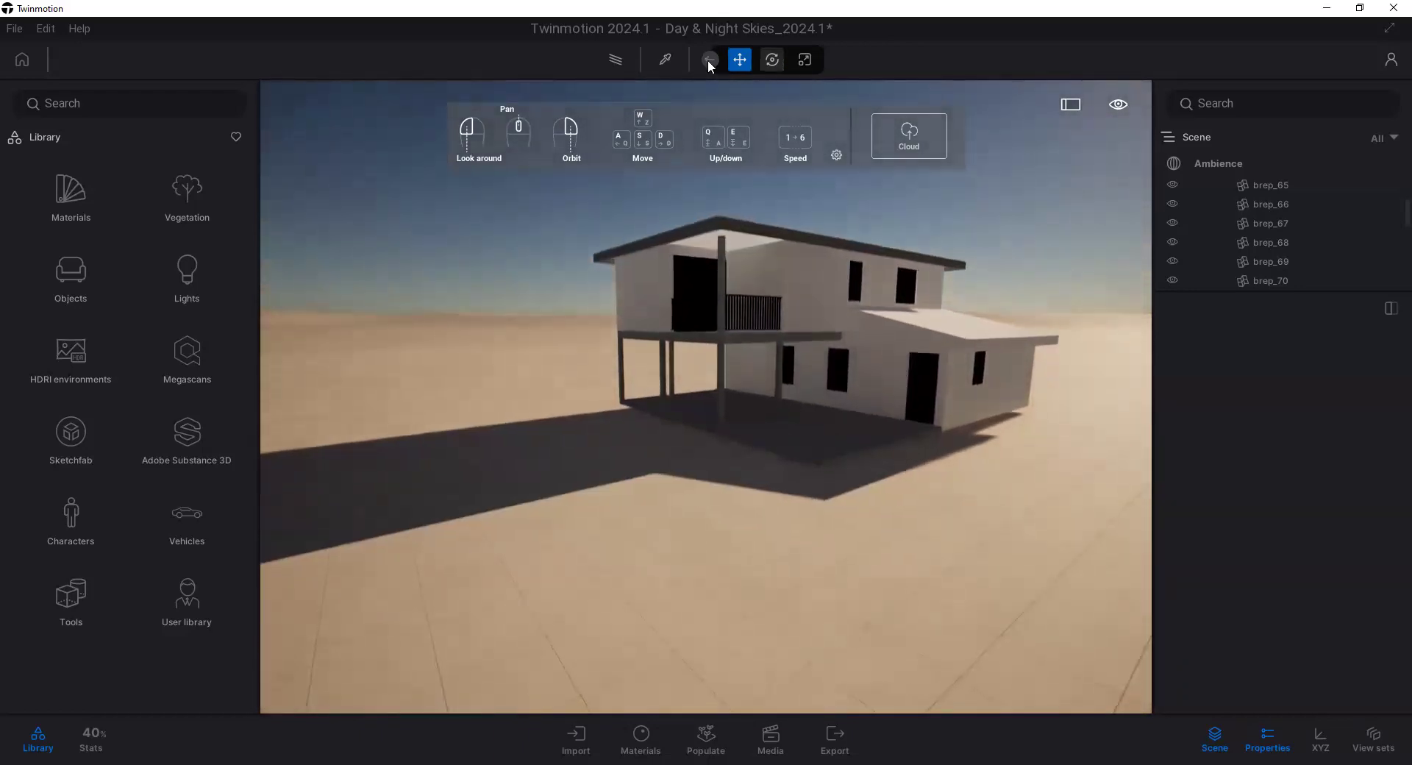
Step: Try toggling the Gravity tool in the expanded transform tools, and restore the Move tool and compact tool set
left_click(711, 59)
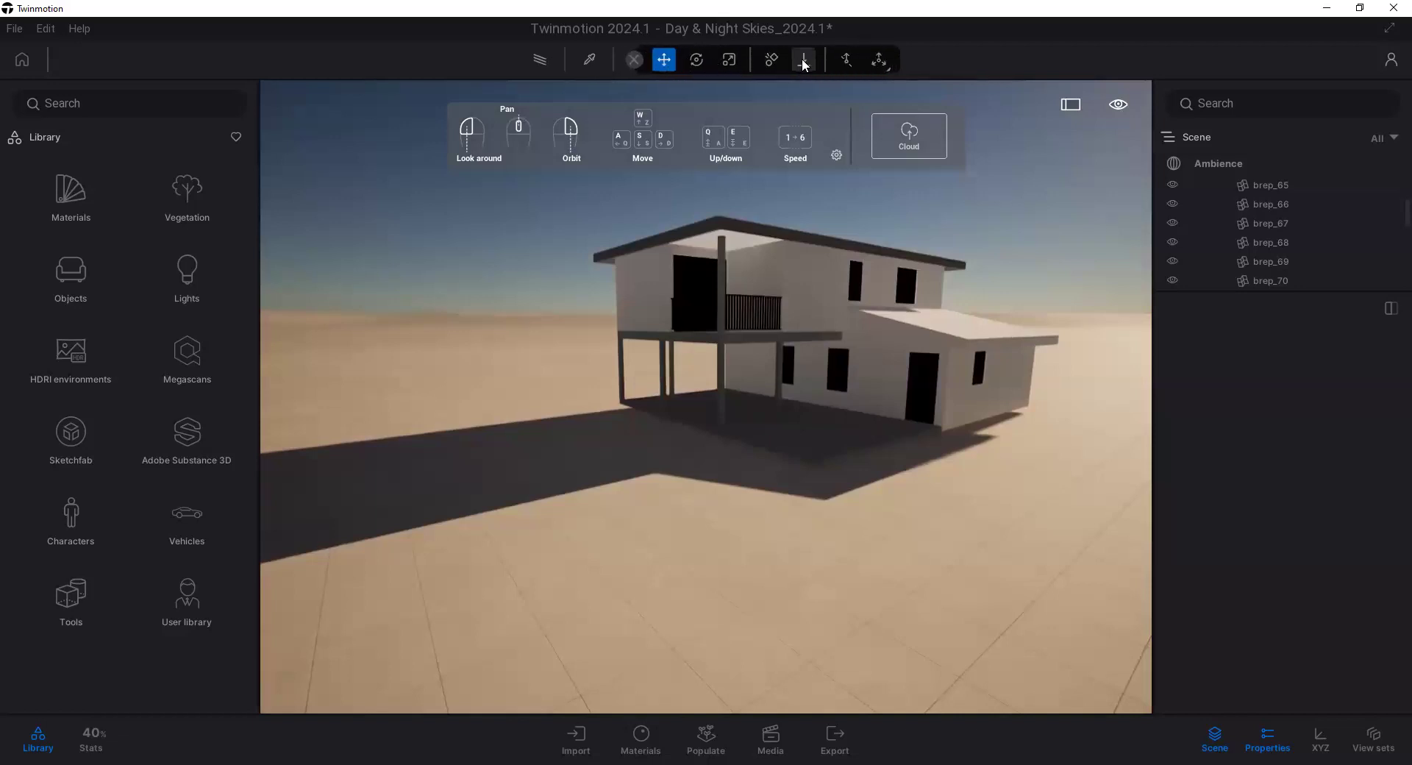
left_click(637, 59)
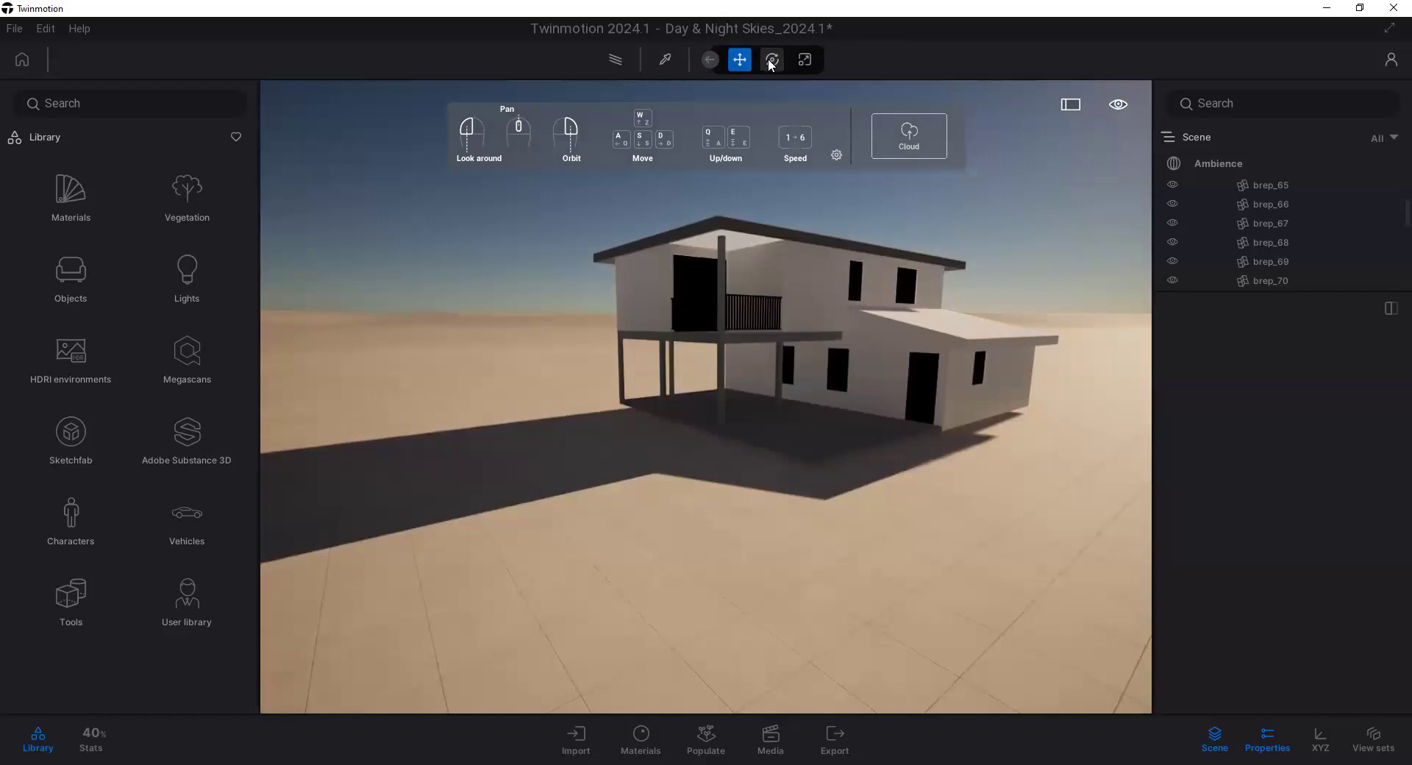
left_click(718, 60)
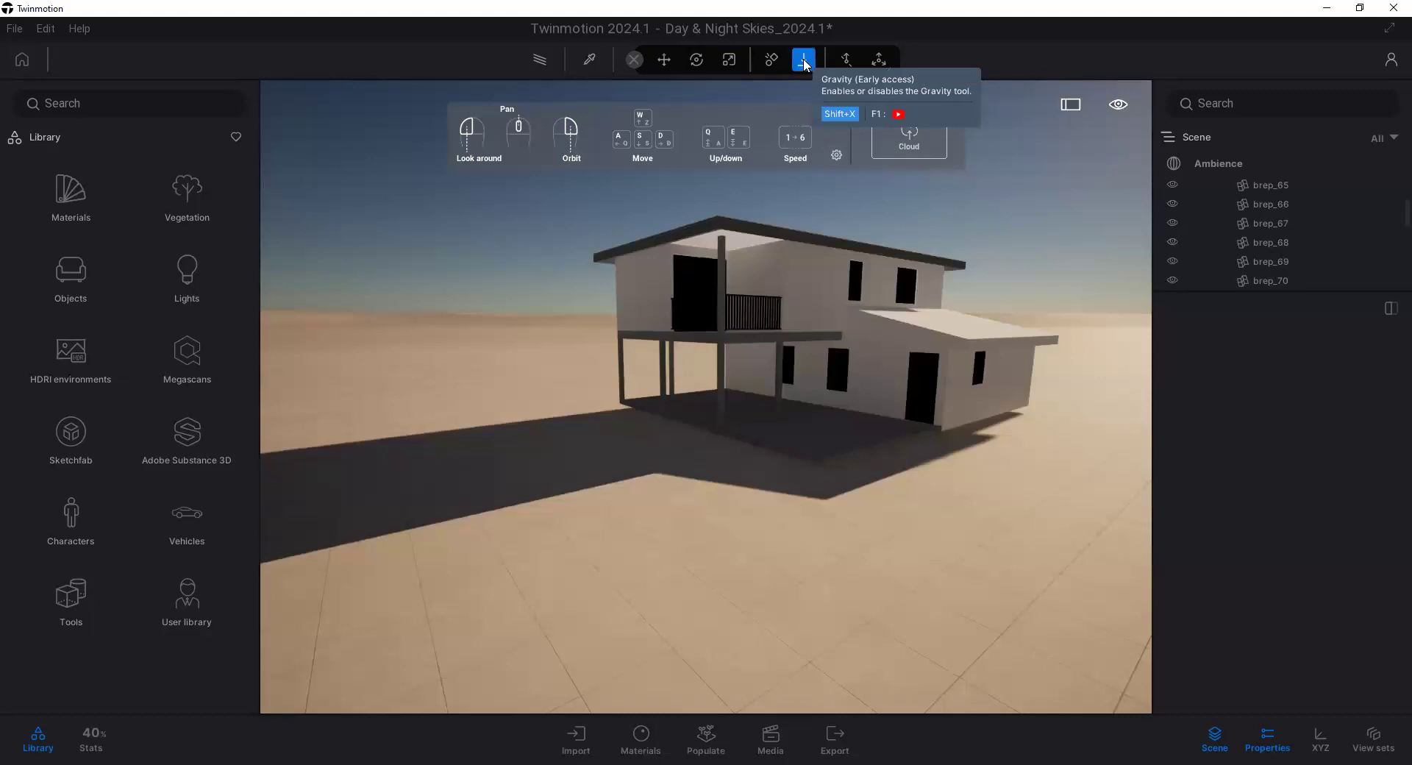
left_click(802, 59)
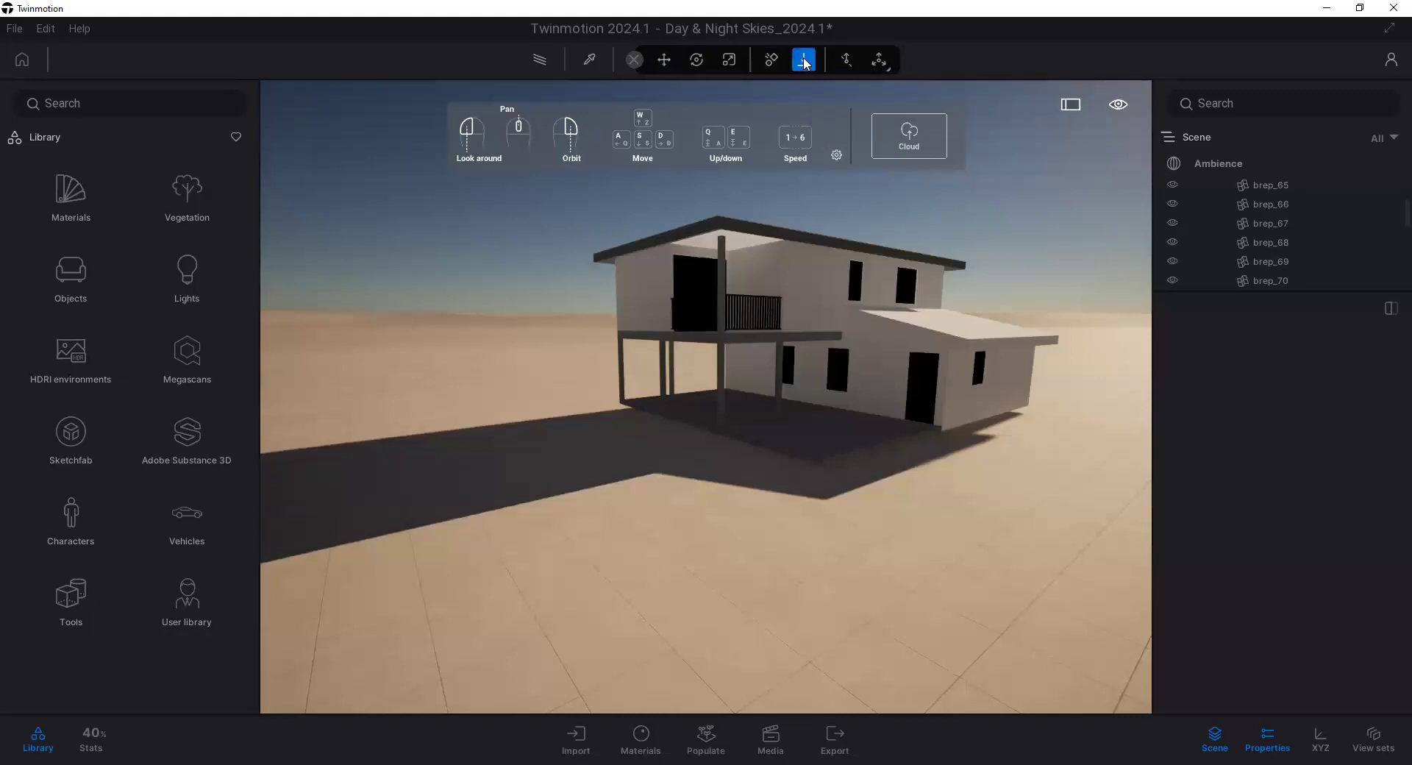
left_click(658, 60)
left_click(640, 60)
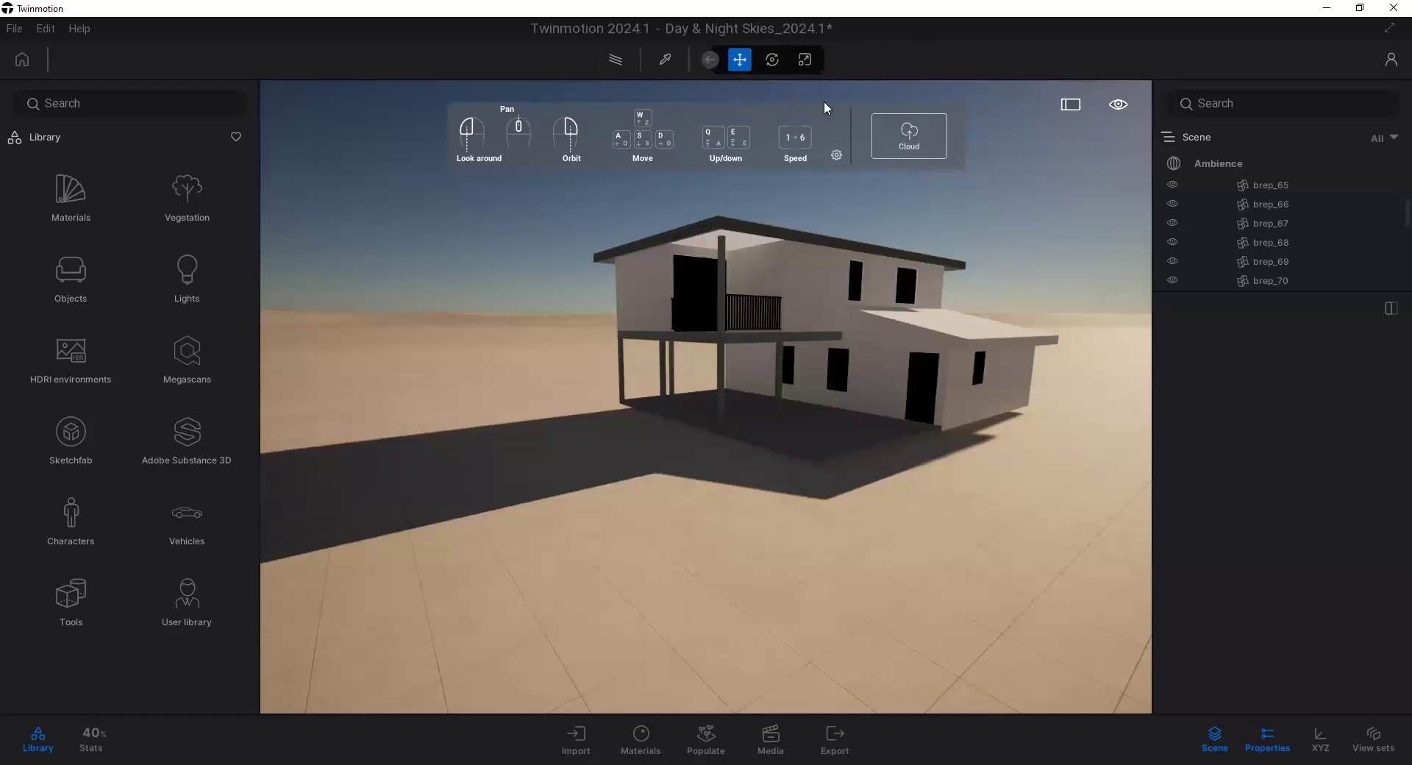
middle_click_drag(819, 111, 748, 111)
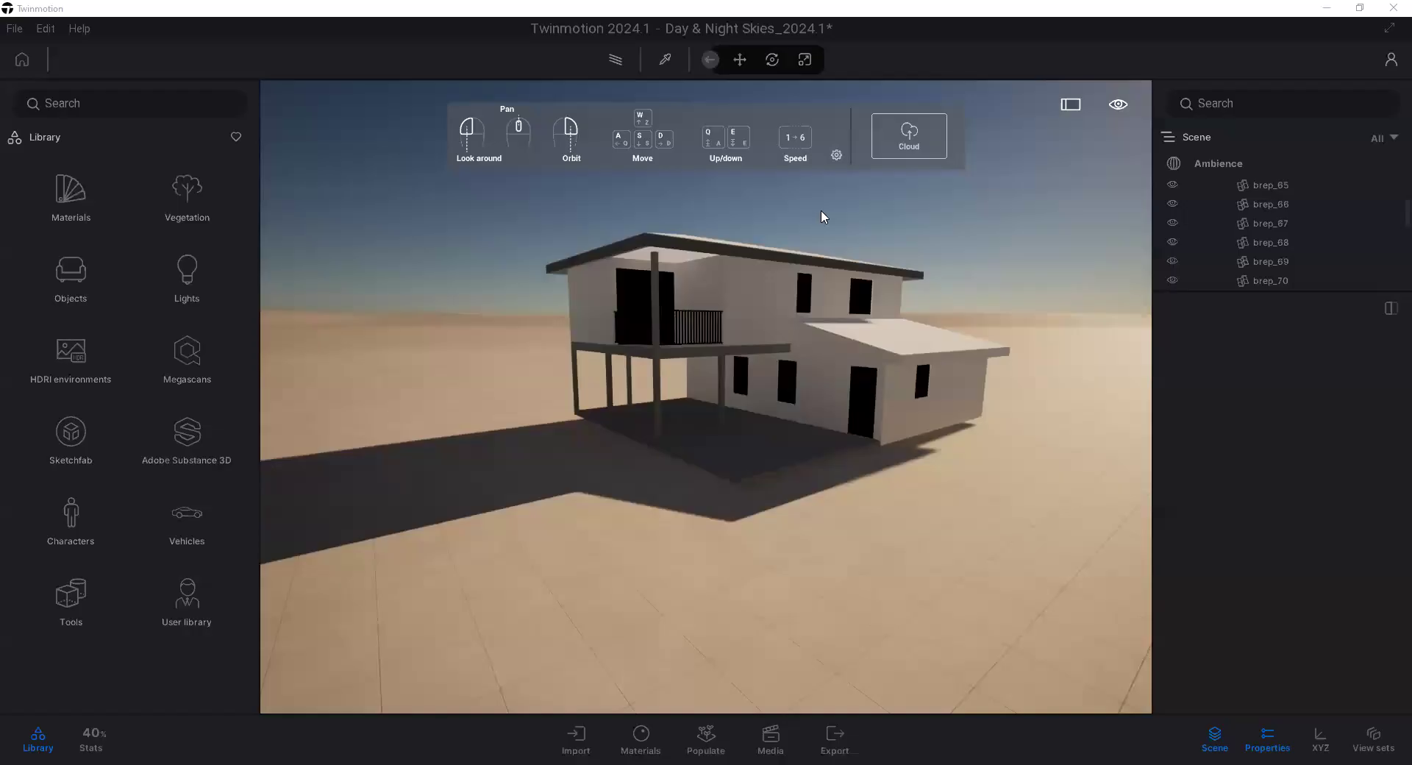
right_click_drag(821, 211, 907, 200)
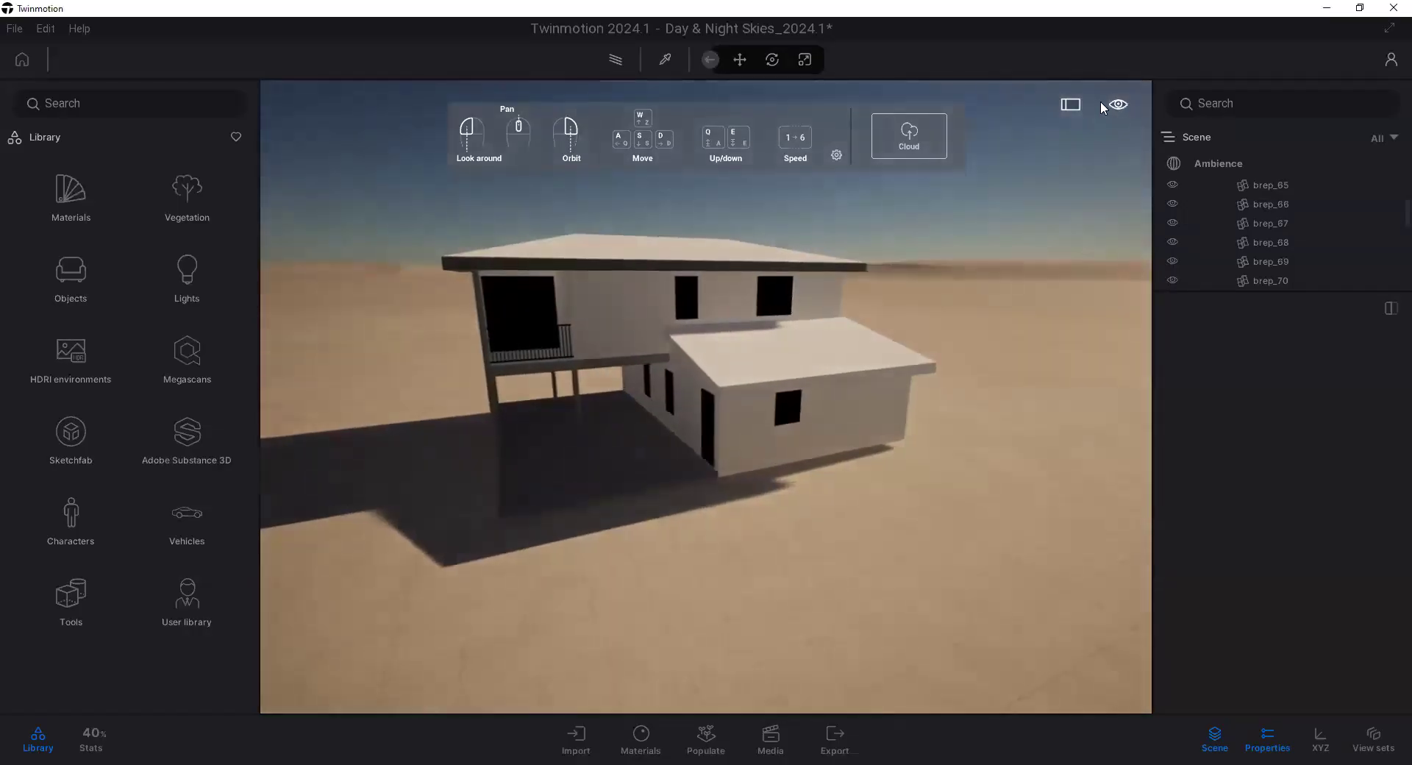
Step: Switch the viewport camera to Pedestrian mode to view the house from ground level
left_click(1116, 108)
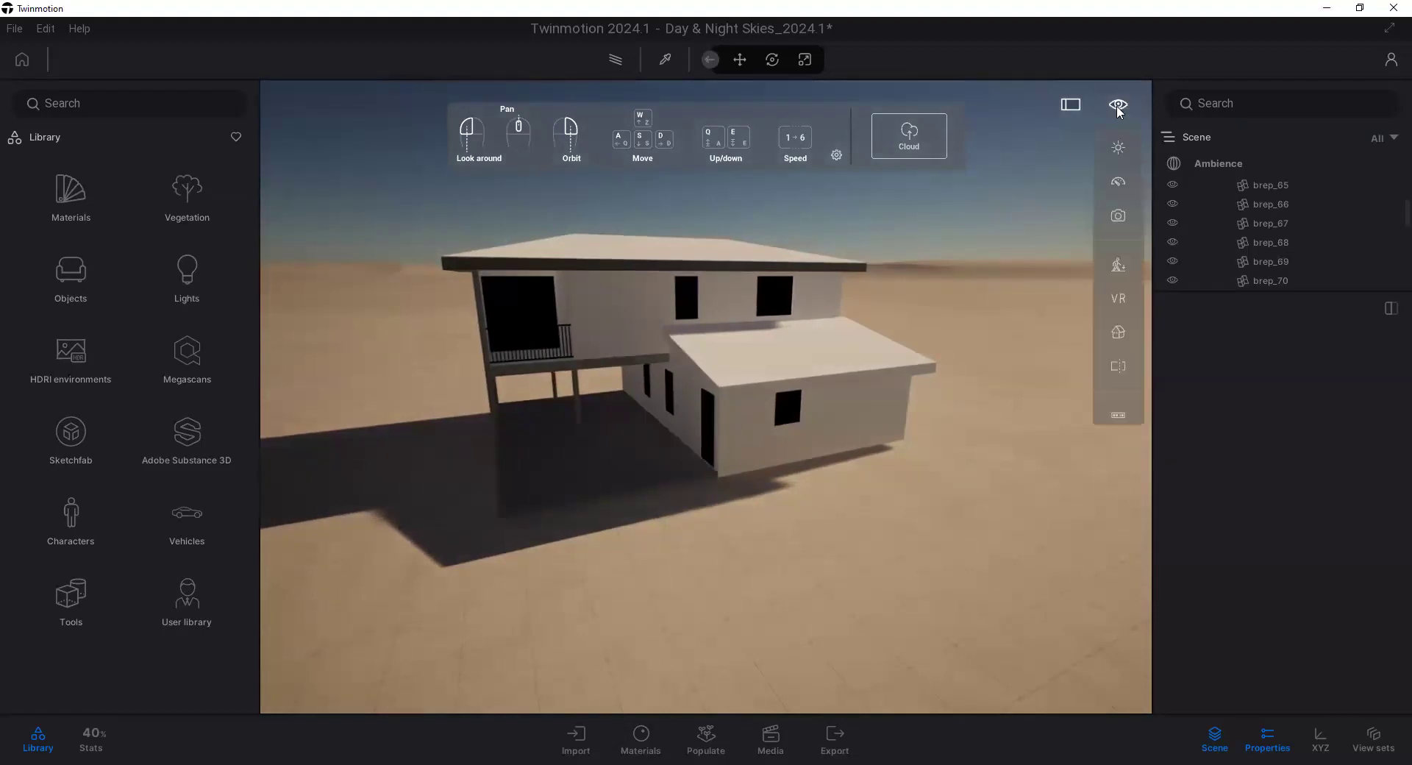
left_click(1117, 264)
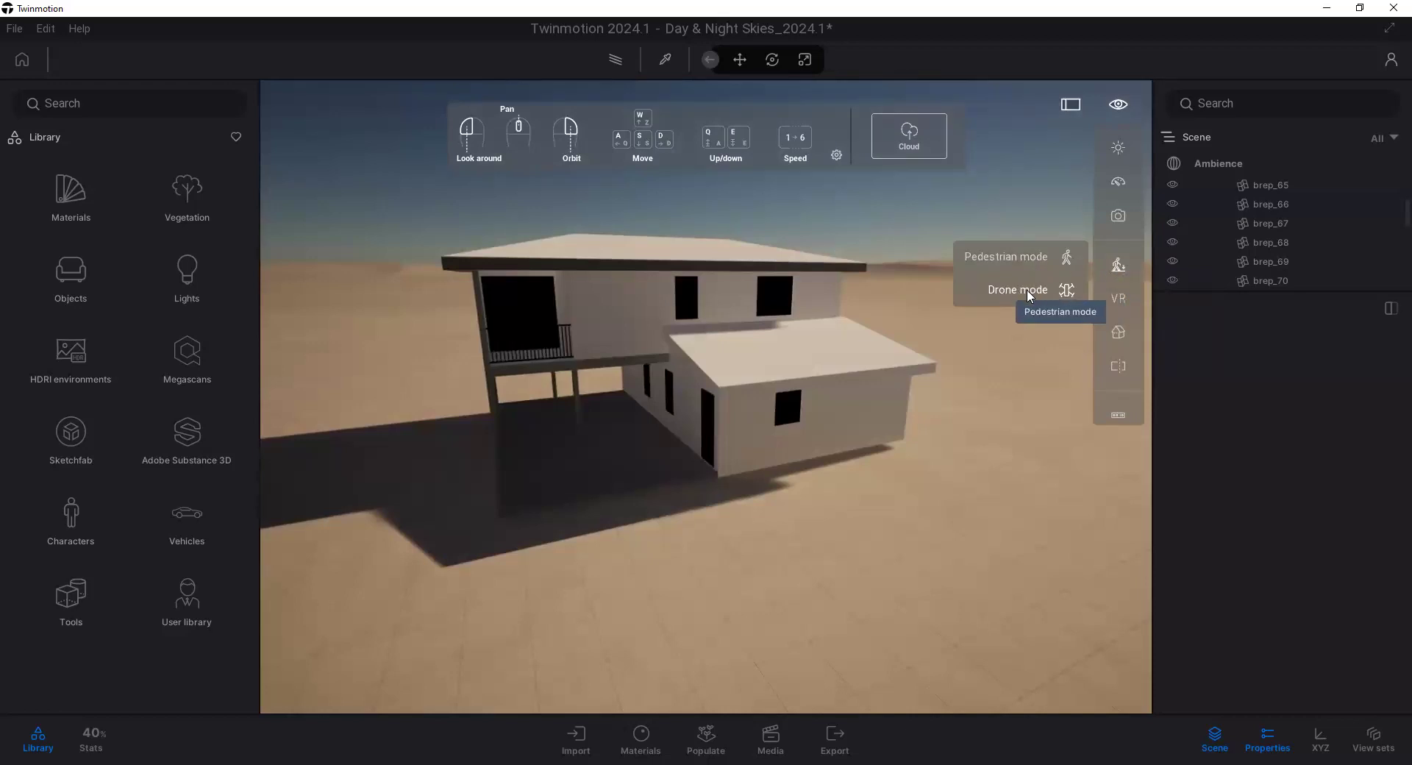
right_click_drag(835, 304, 1037, 125)
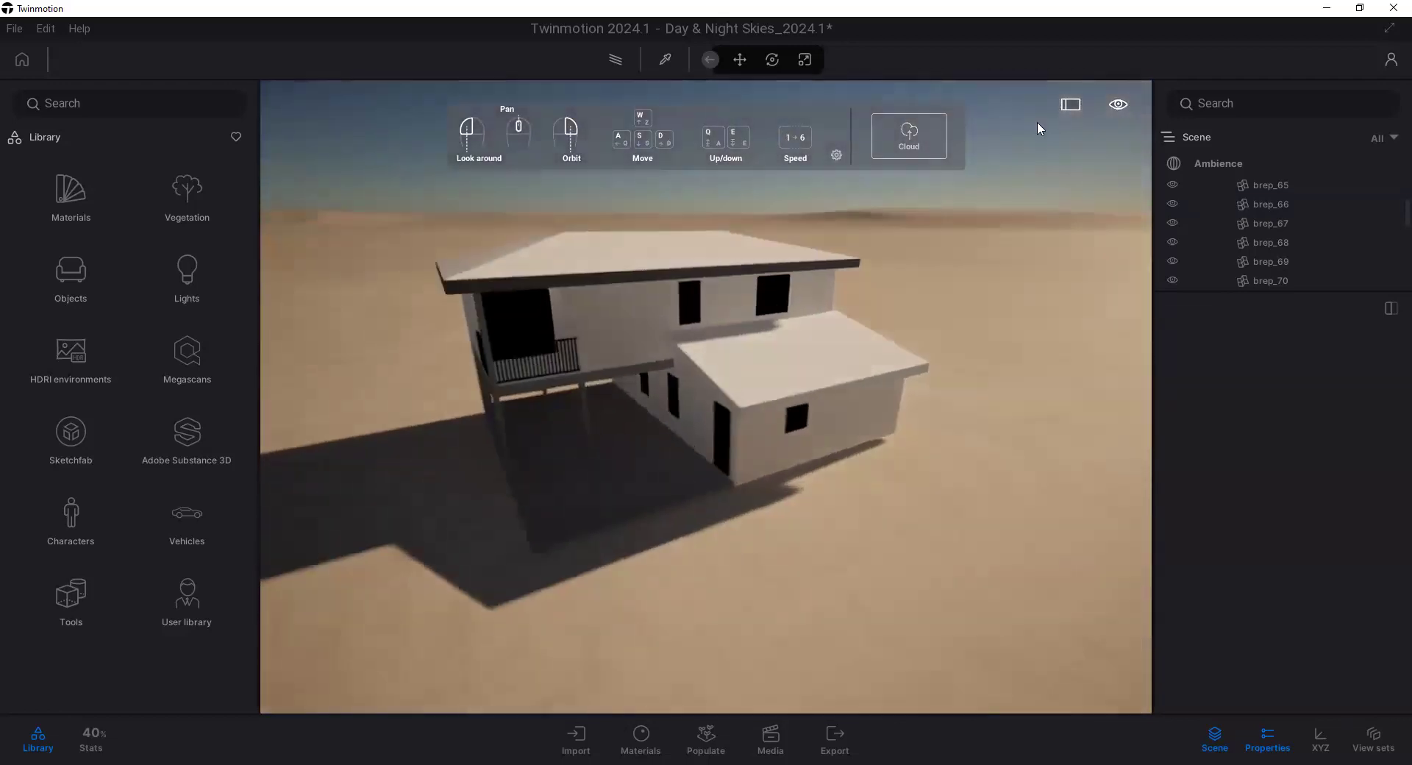
mouse_move(1118, 104)
mouse_move(1118, 265)
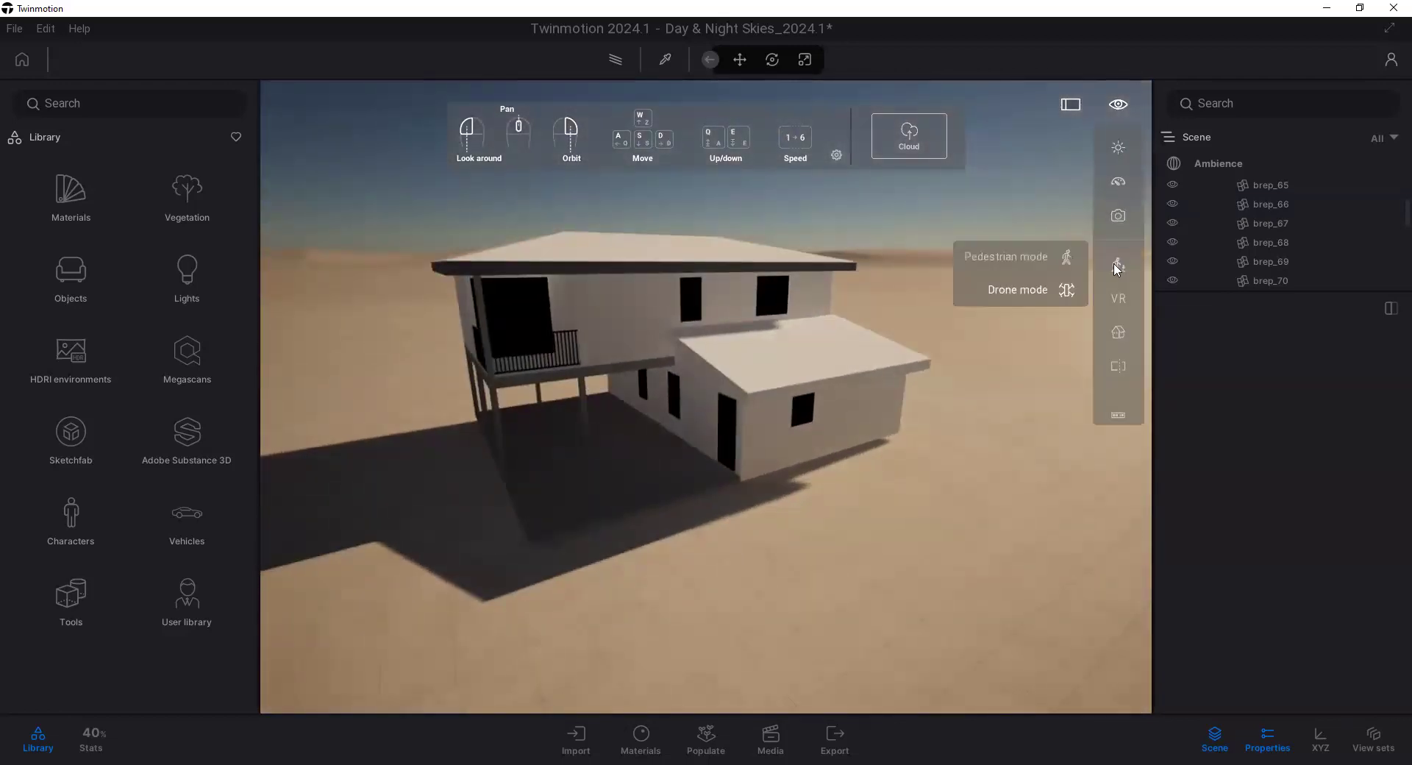
left_click(1028, 259)
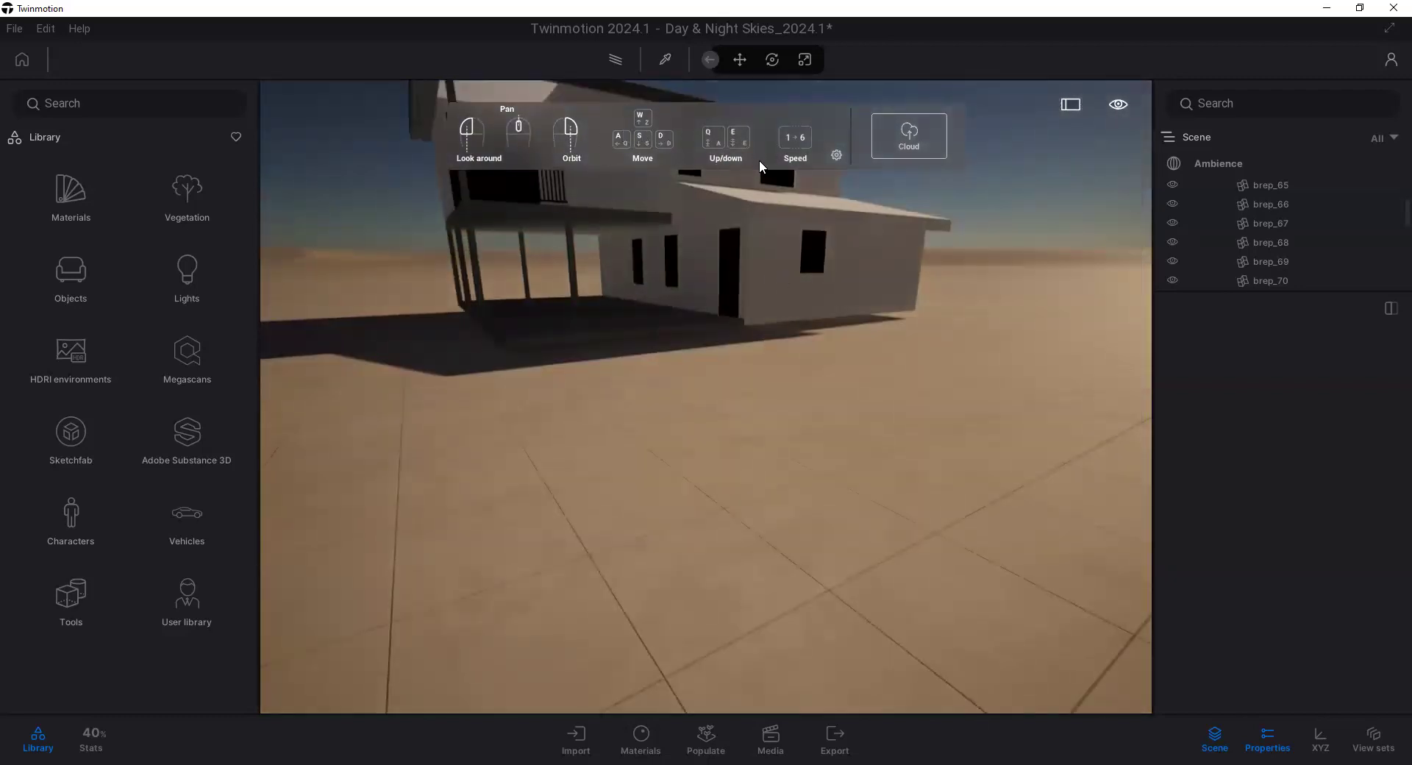
Step: Examine the house at eye level by walking past the covered terrace and around its outer walls, looking around along the way
key("a")
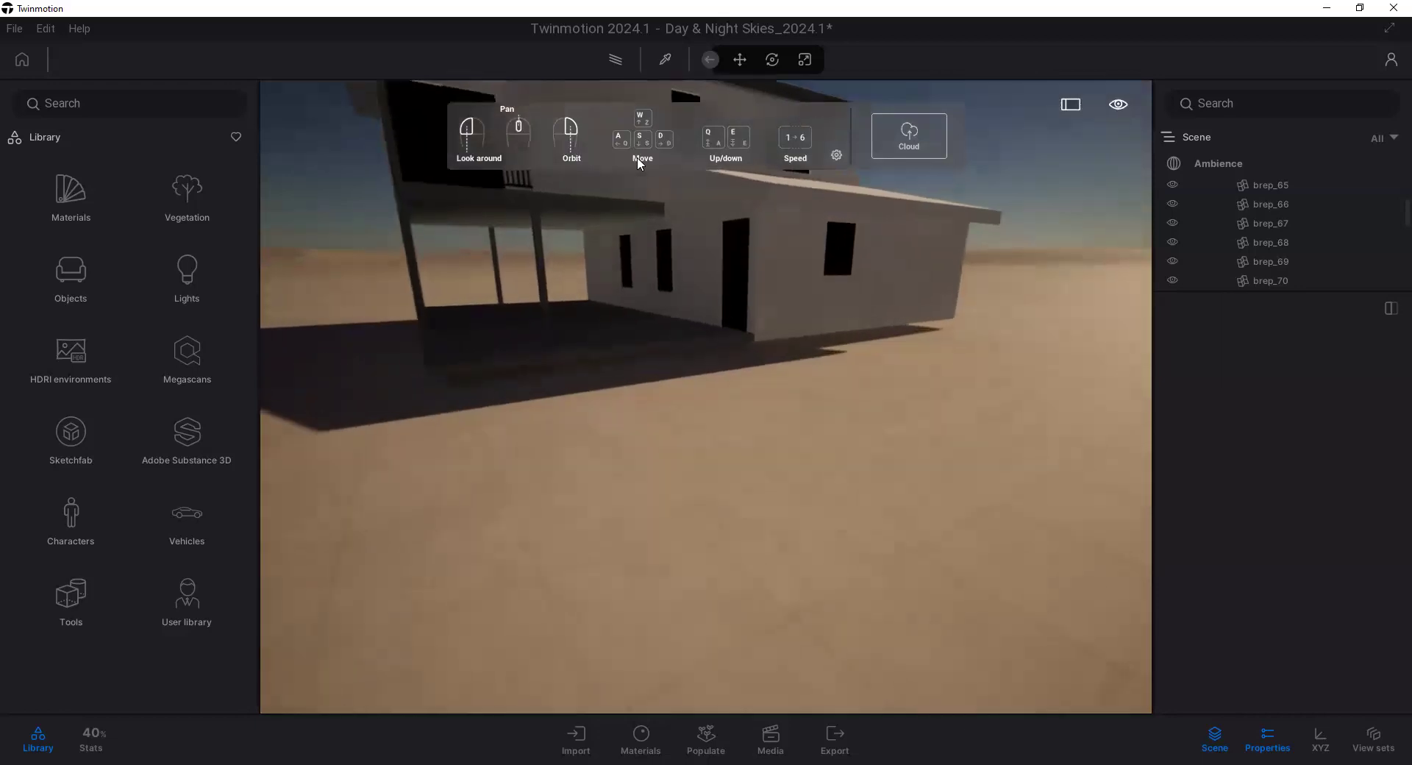
key("a")
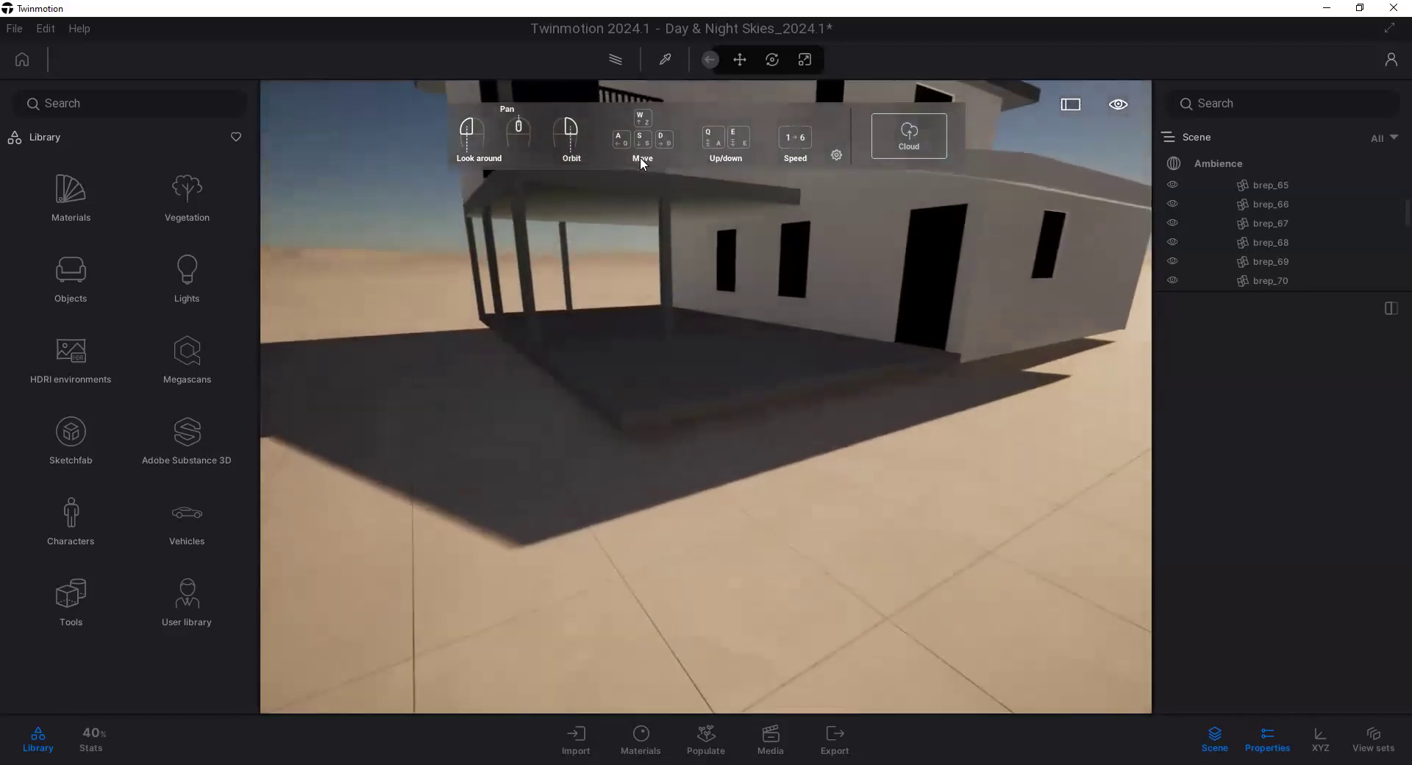
key("d")
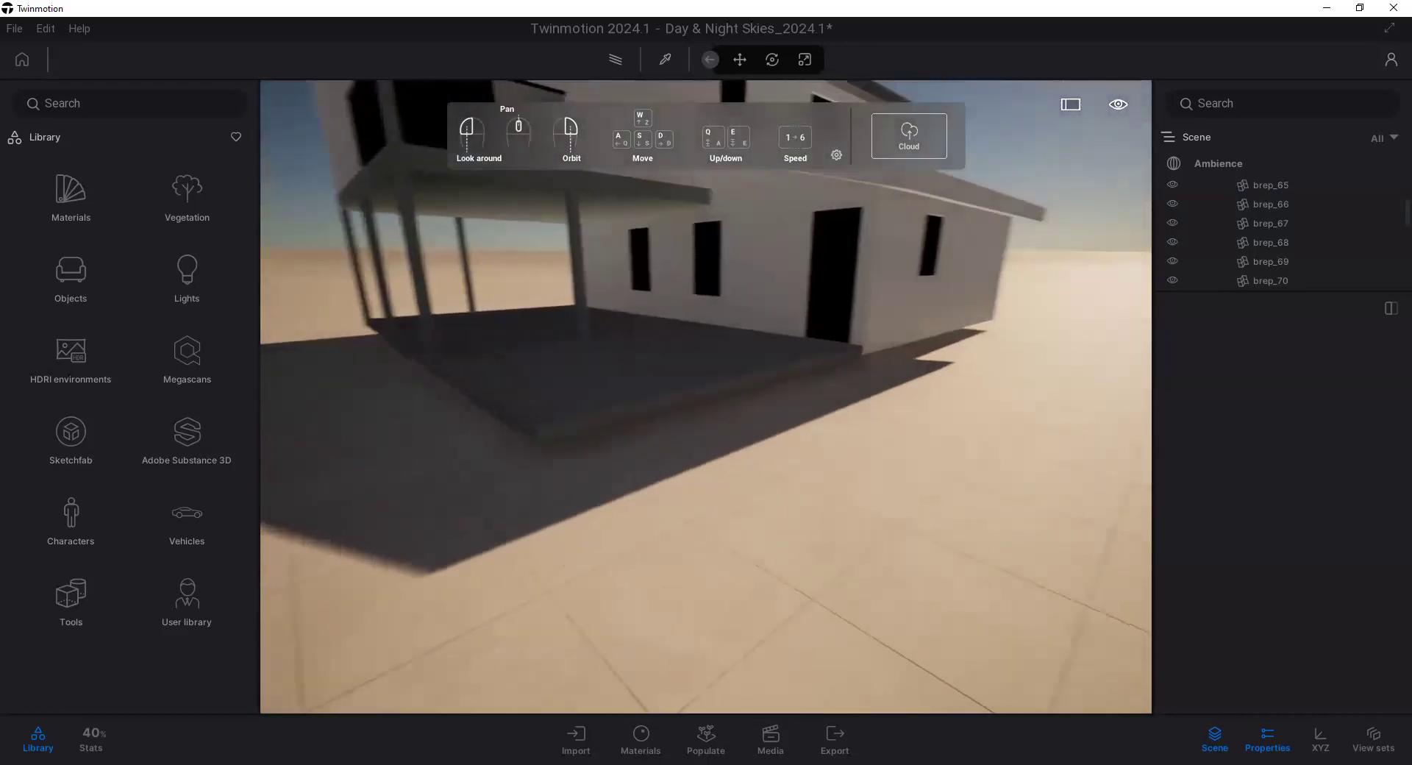
key("a")
key("a")
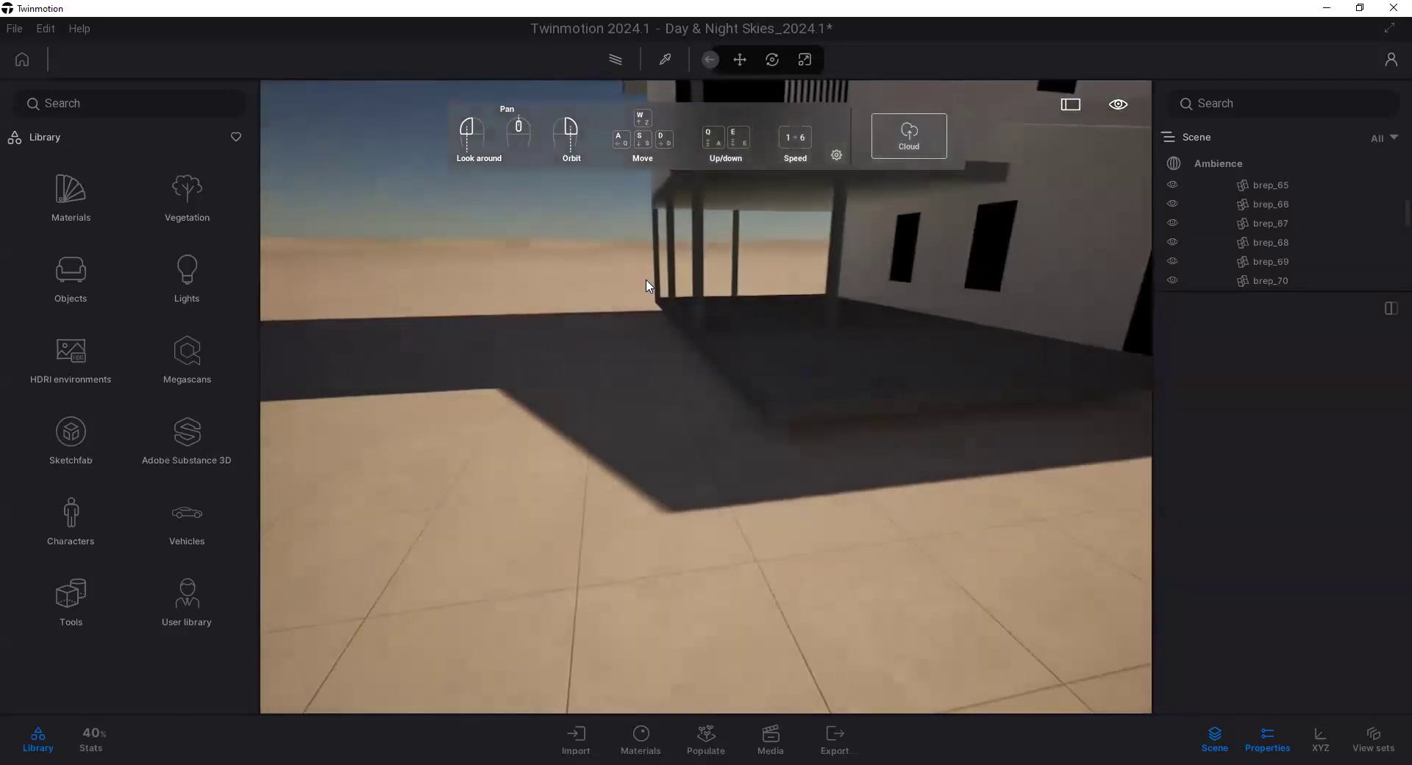
key("a")
key("d")
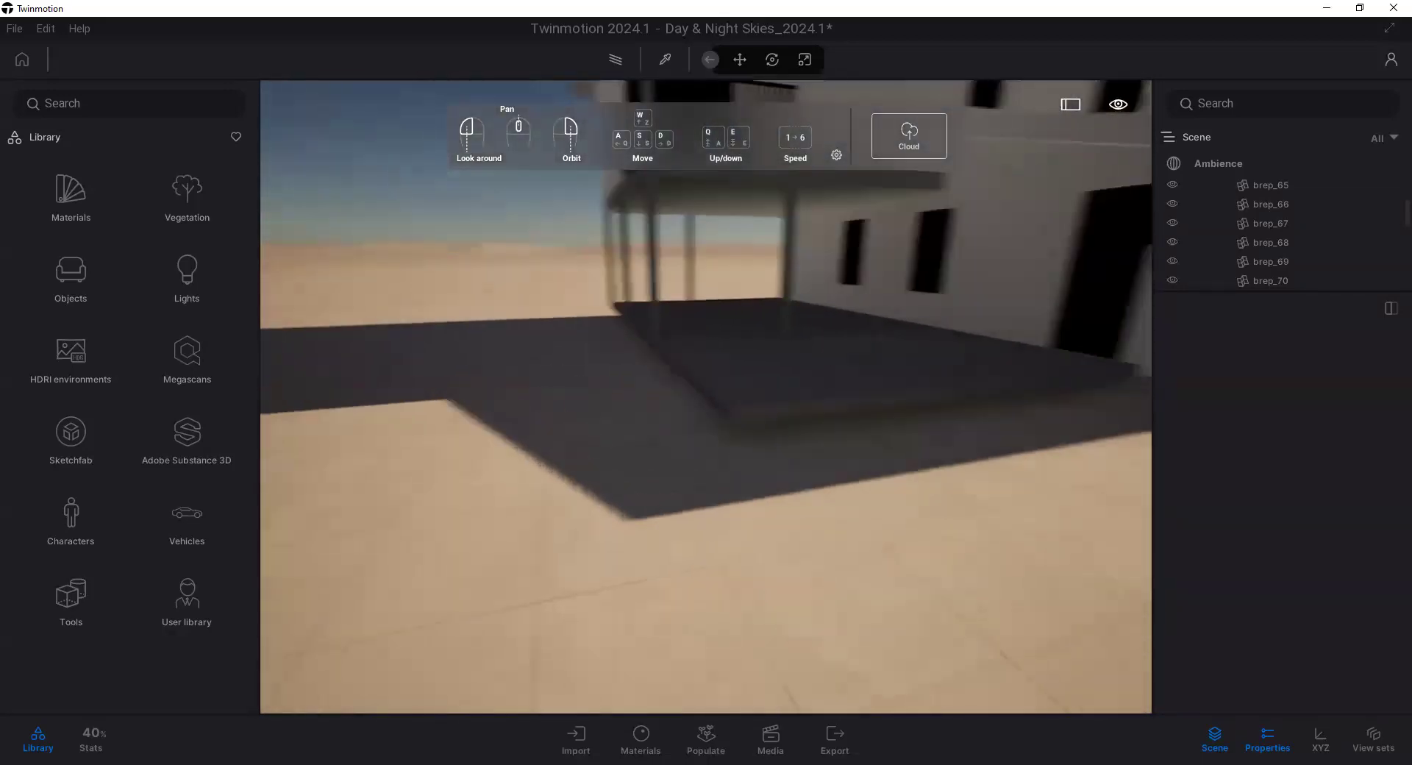
key("a")
key("w")
key("a")
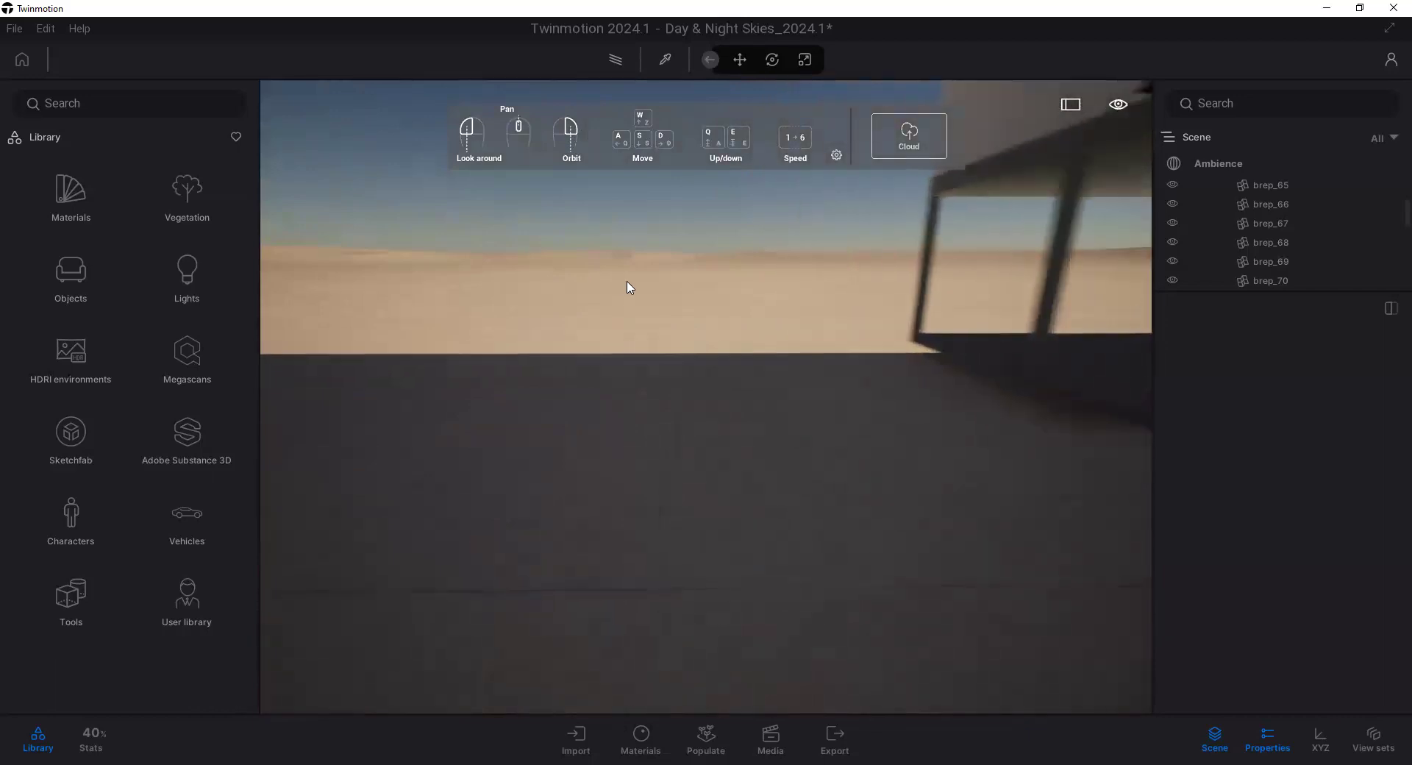
key("d")
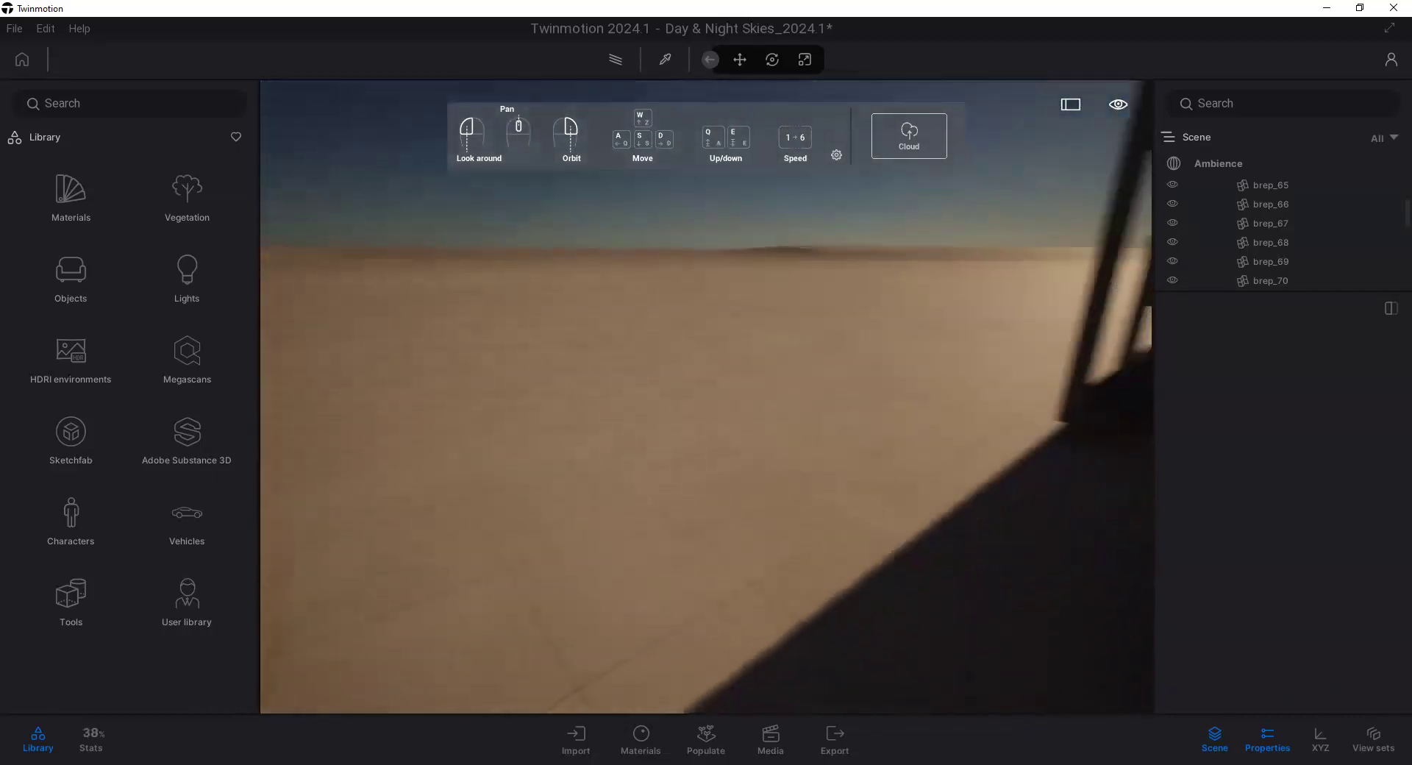
key("d")
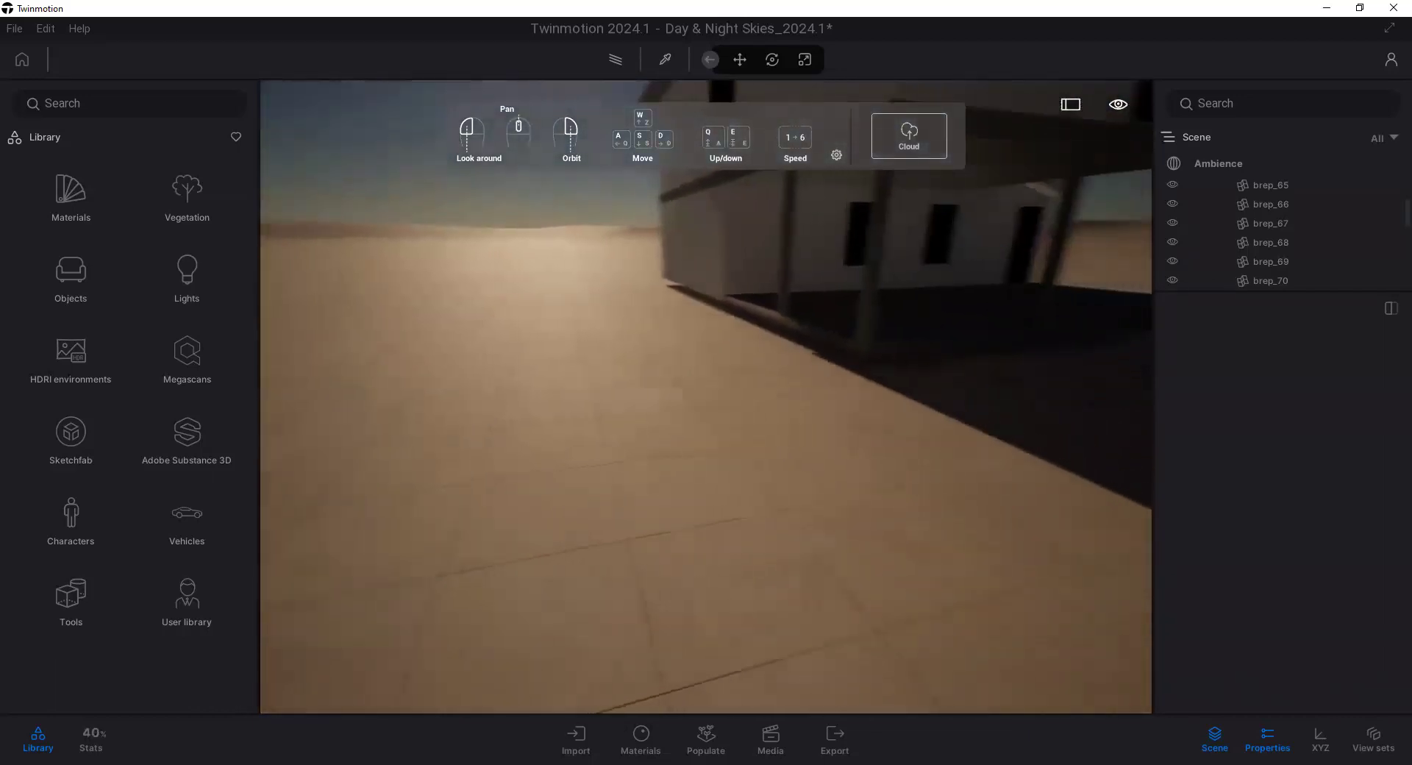
key("d")
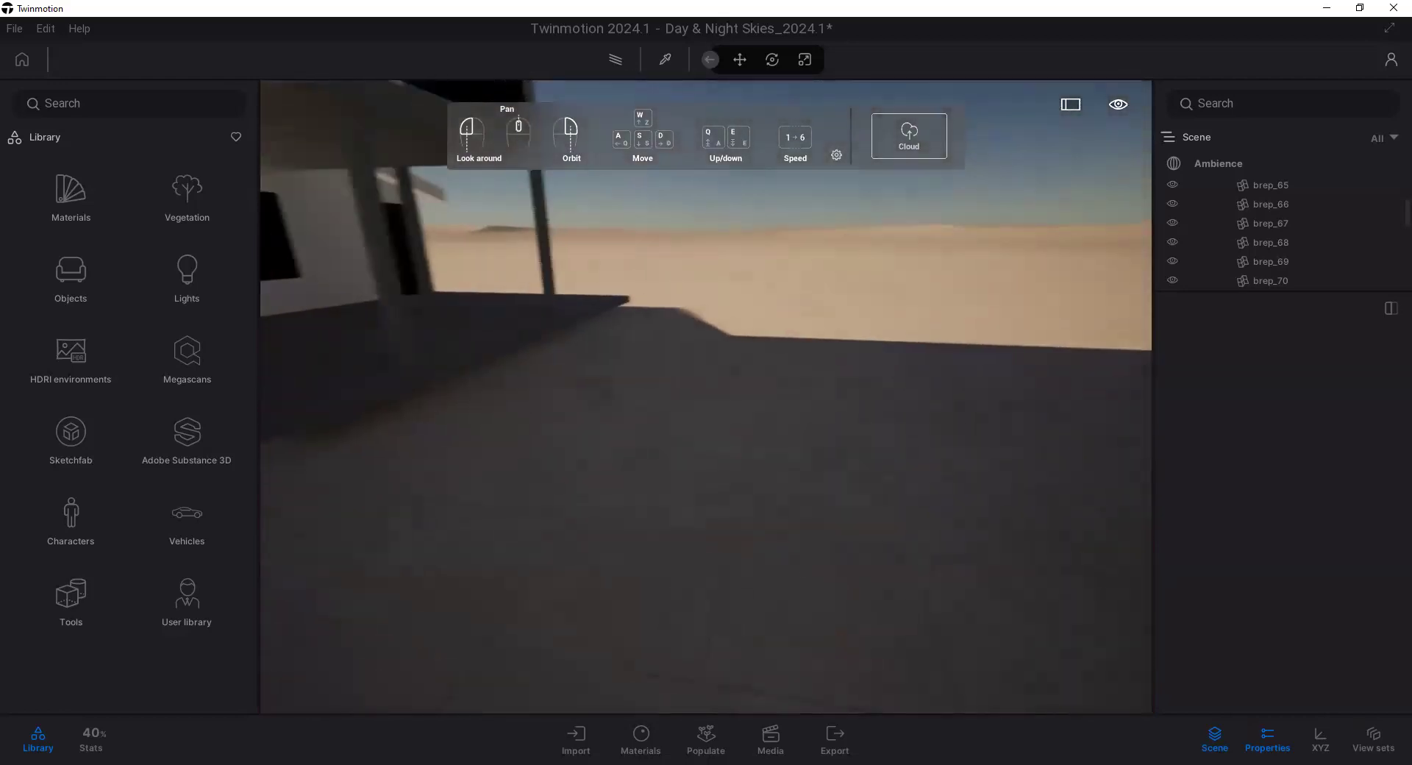
key("d")
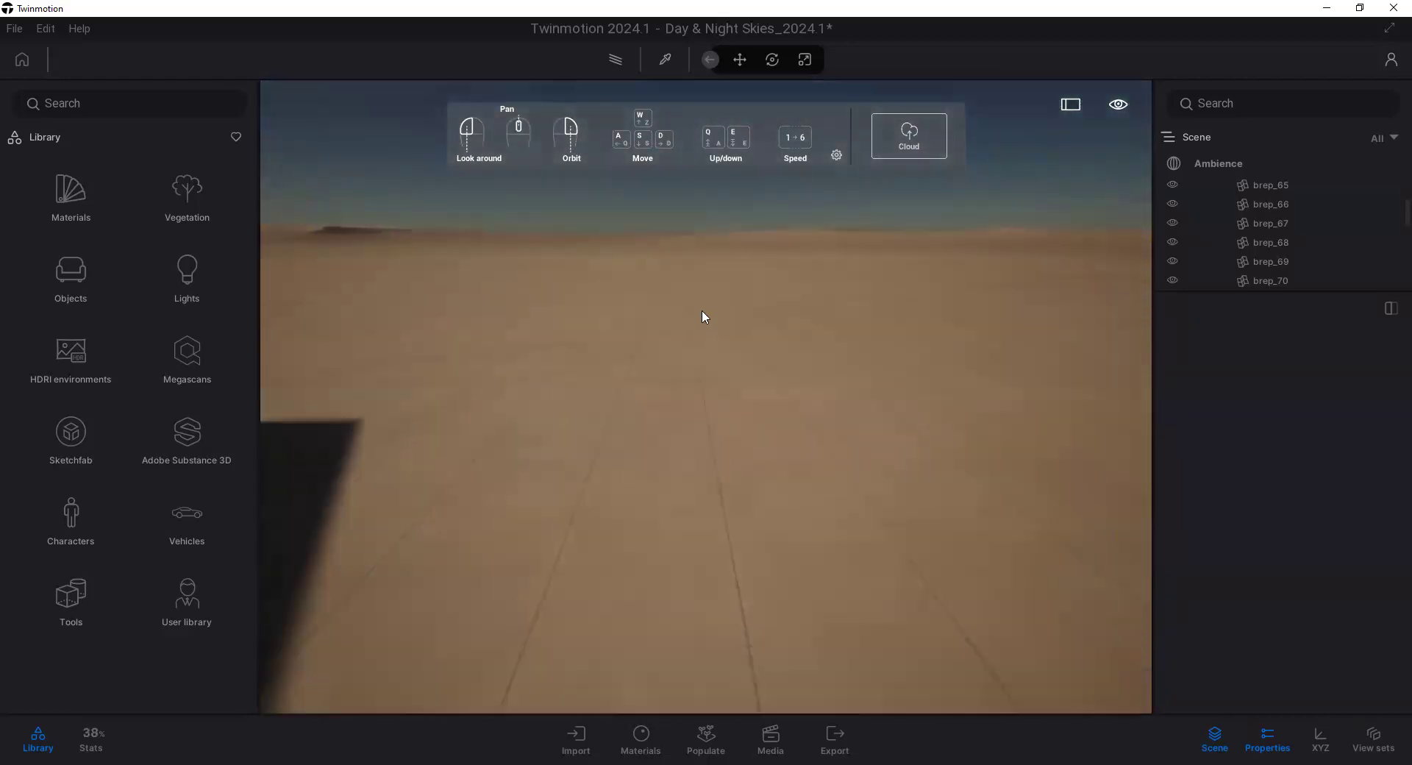
left_click_drag(718, 315, 551, 250)
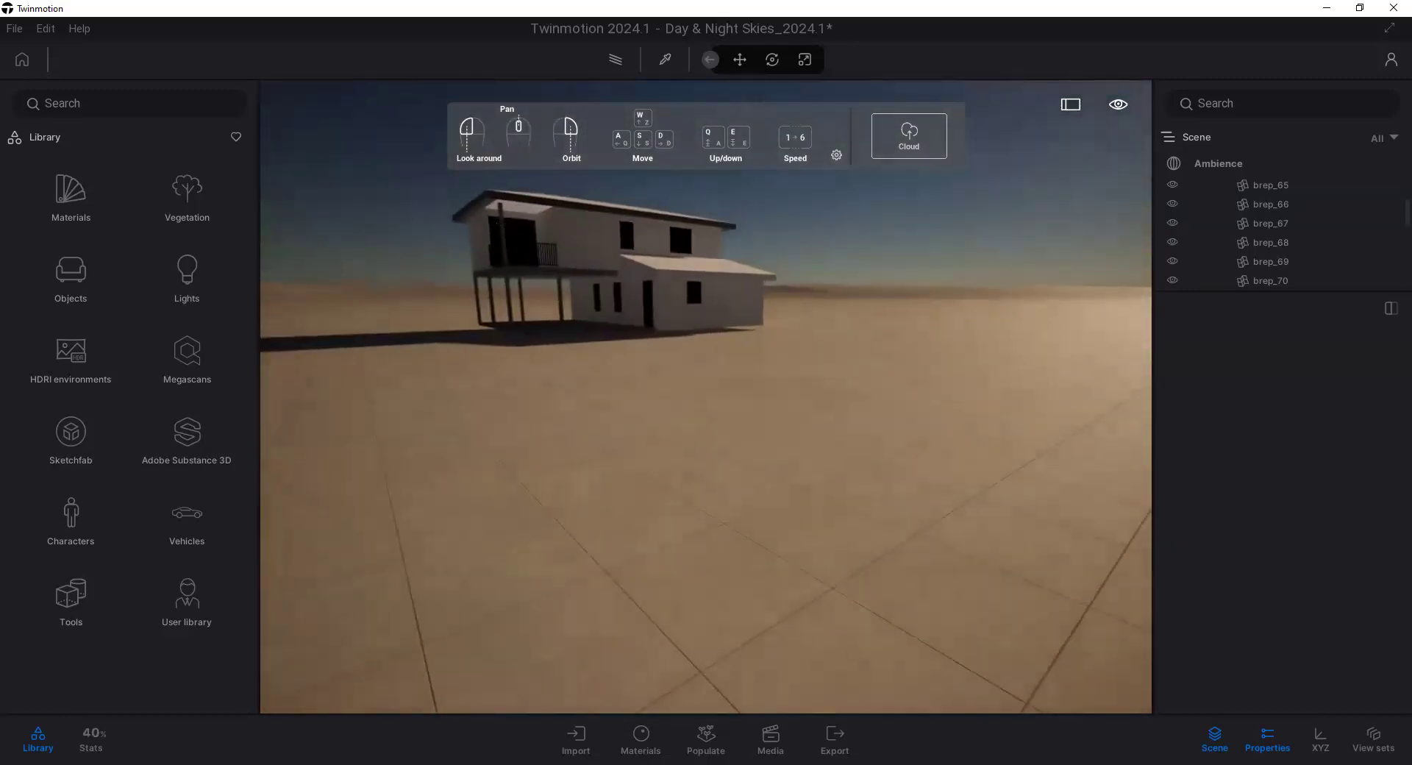
Step: Return the camera to Drone mode and frame the whole house from above
left_click(1118, 104)
left_click_drag(558, 184, 598, 158)
left_click_drag(731, 217, 639, 200)
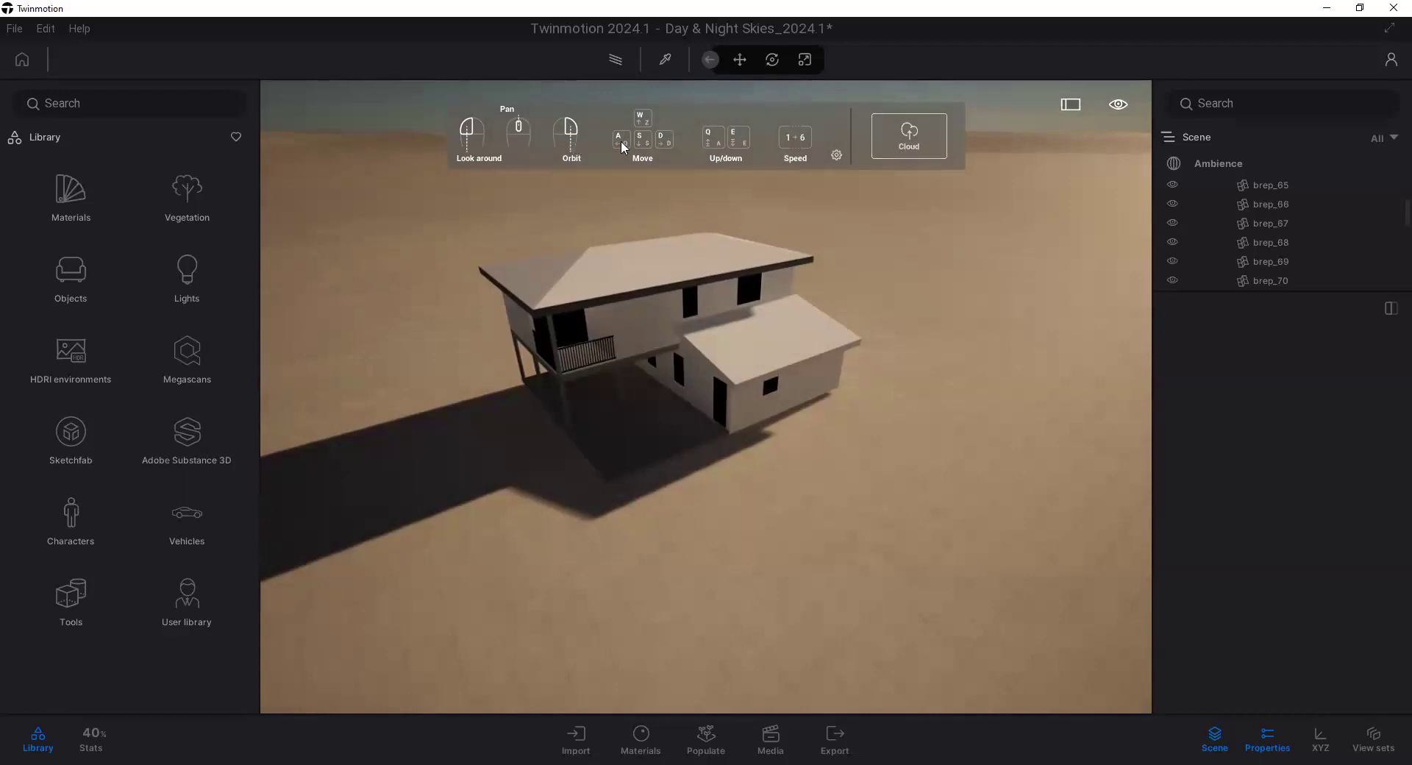
Step: Hide the navigation panel and check the viewport options for showing it again, leaving it hidden
left_click(836, 156)
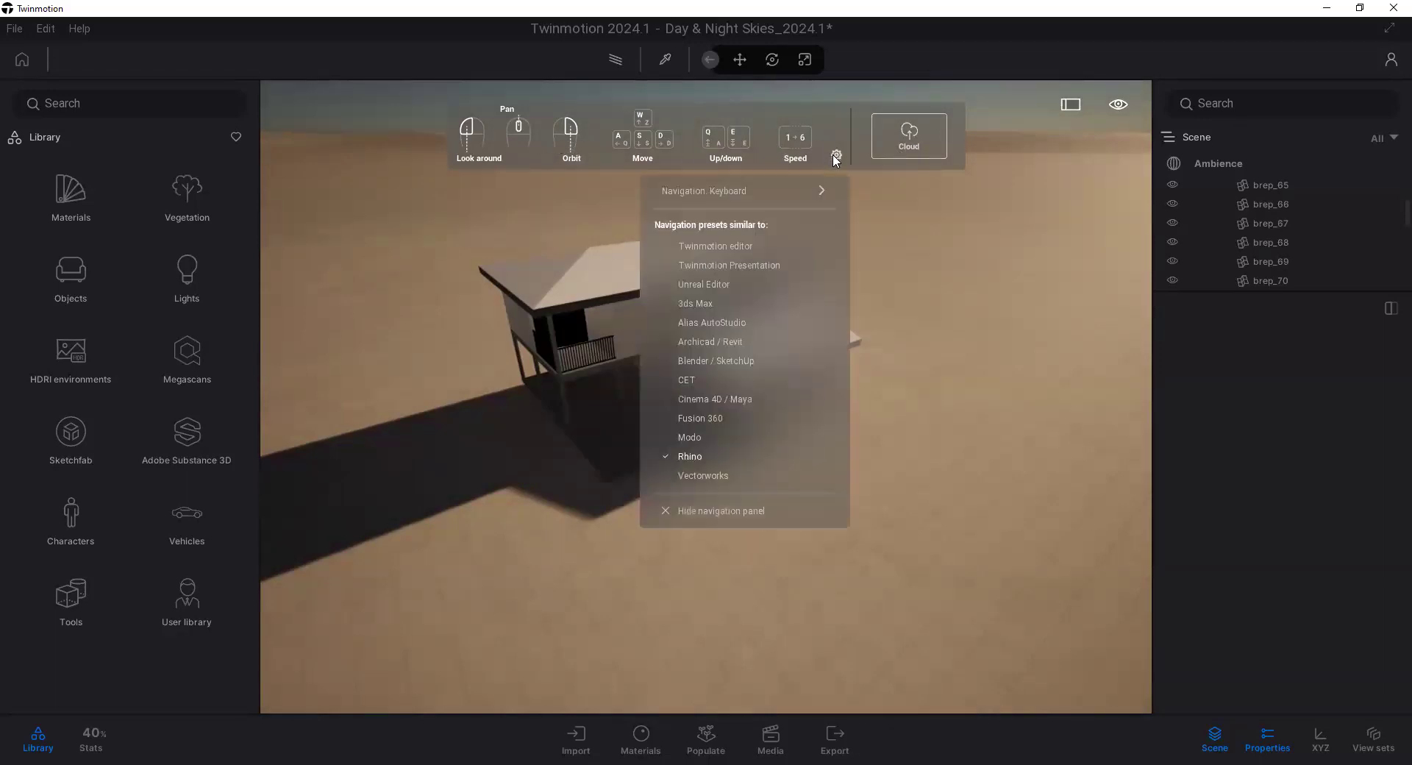
left_click(740, 513)
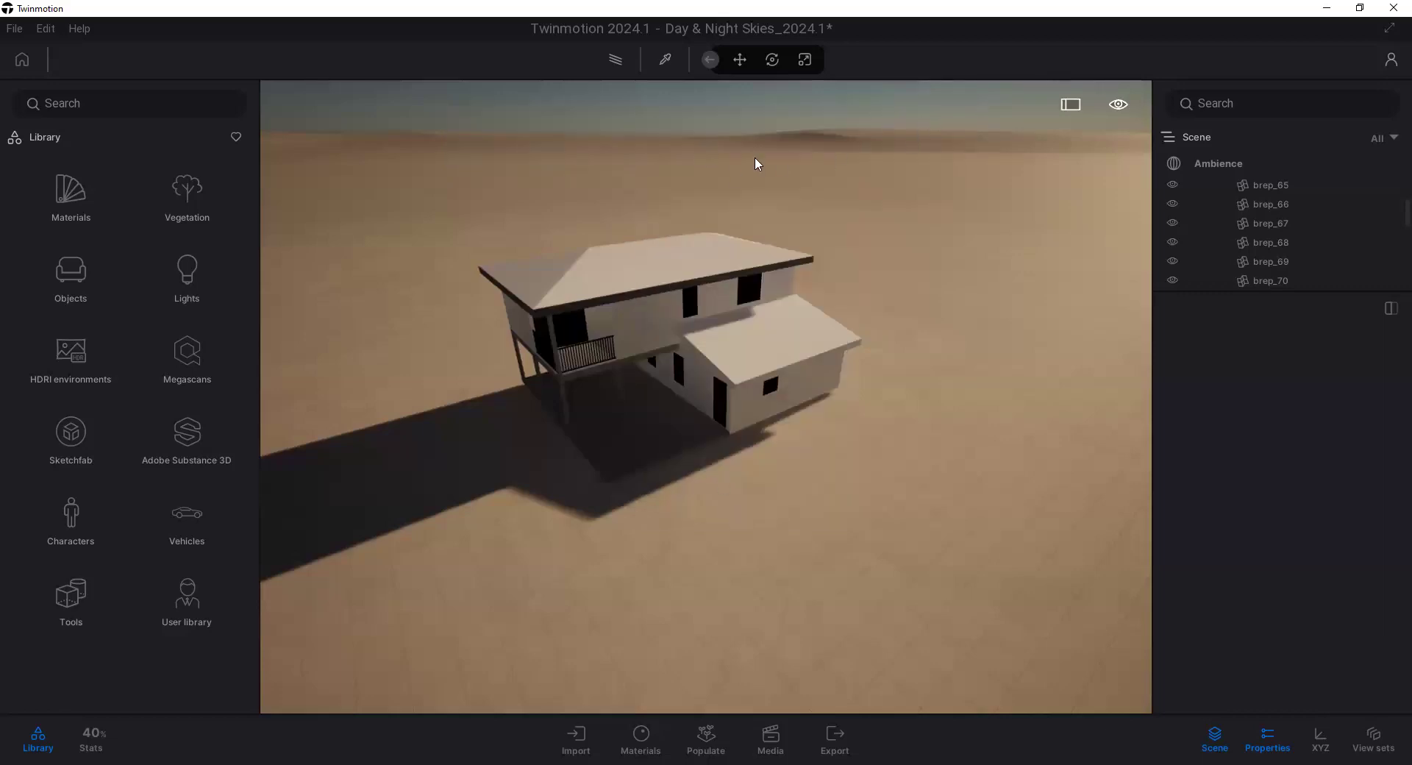
left_click(1117, 107)
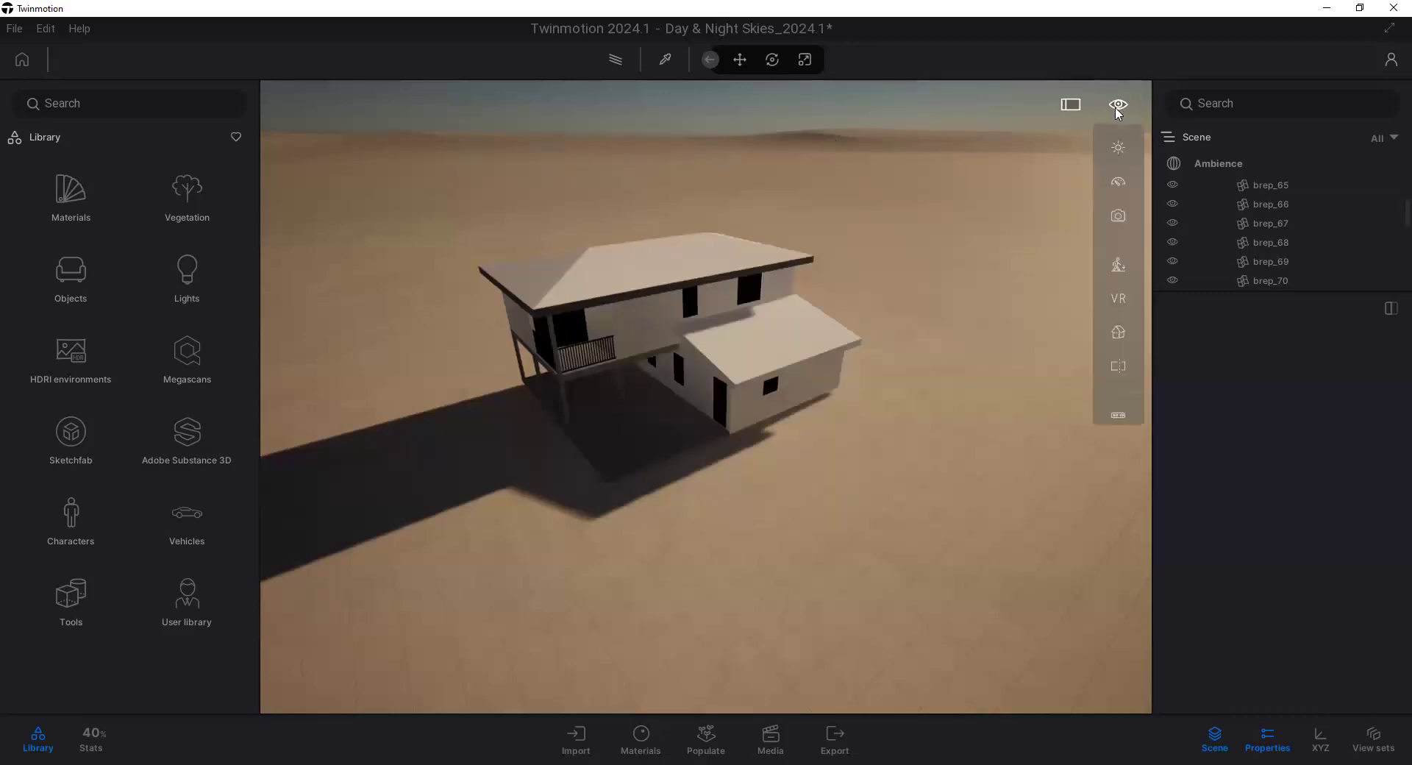
left_click(1124, 417)
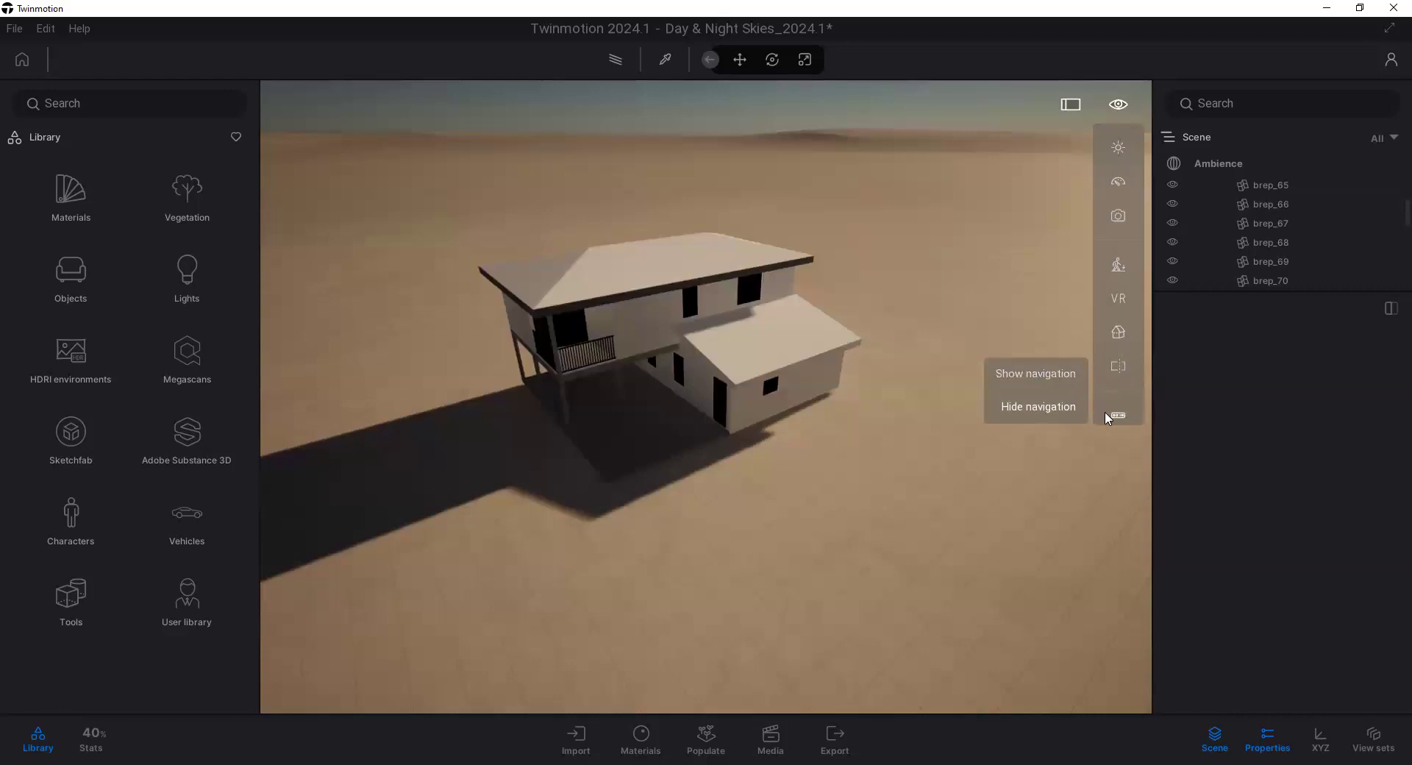
left_click(866, 228)
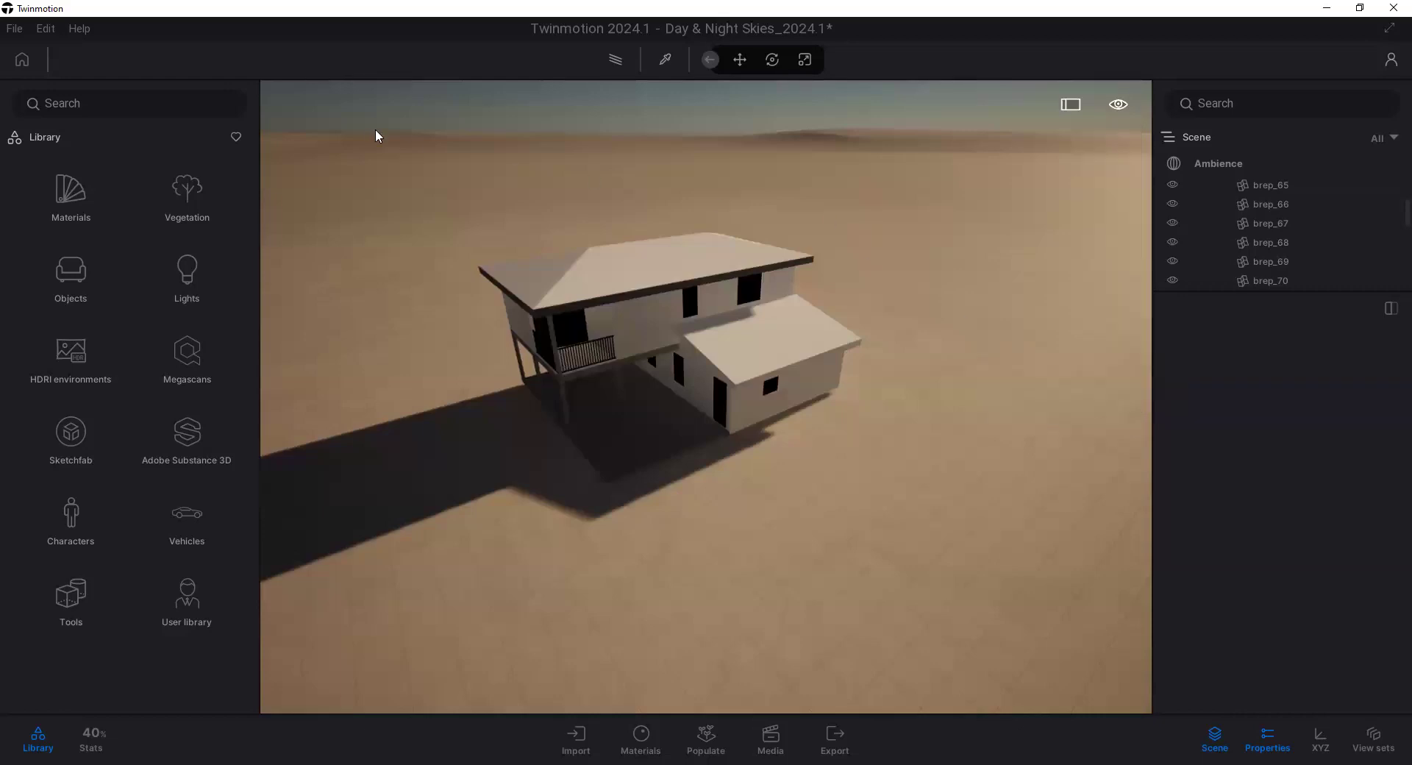
Step: Select the upper-floor walls and examine the whole house from closer, farther and lower viewpoints
scroll(669, 206, "up", 3)
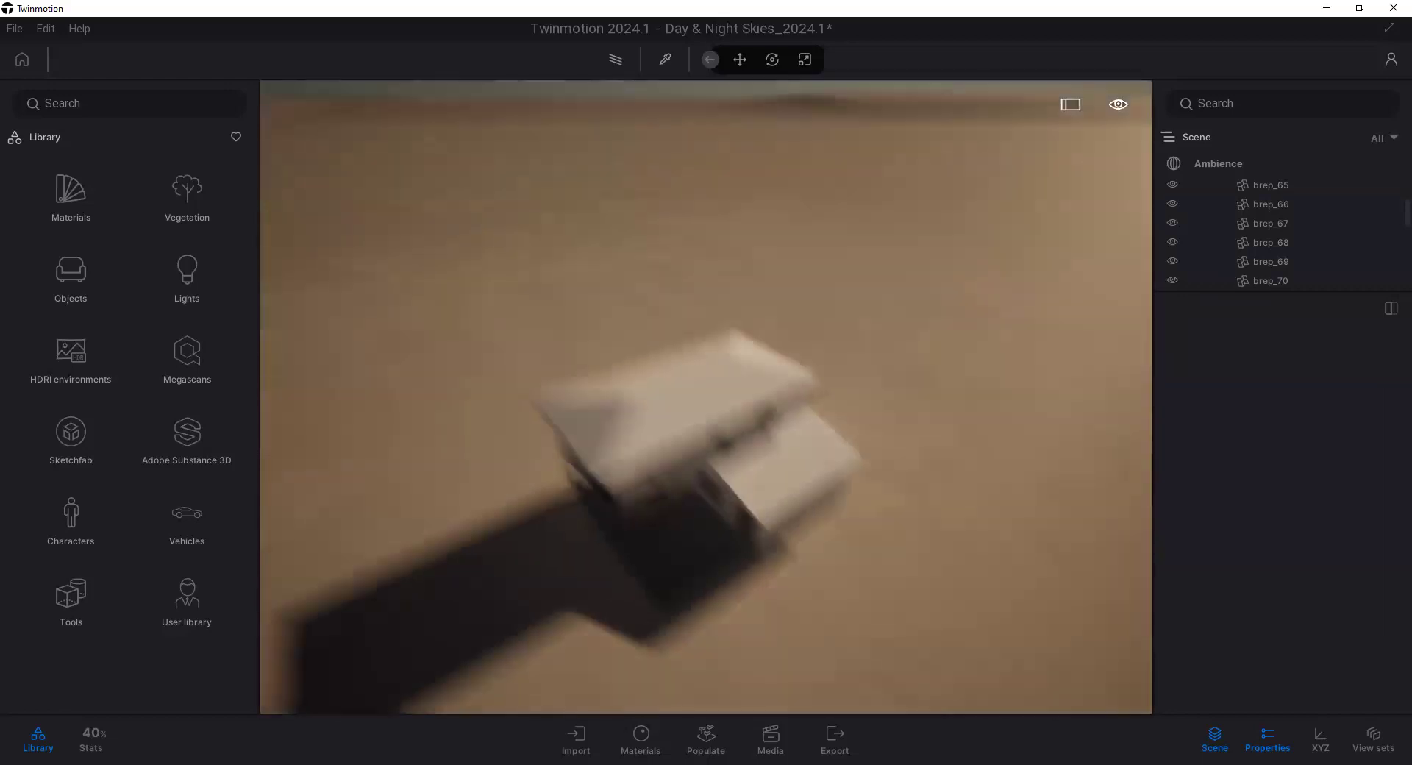
left_click(637, 360)
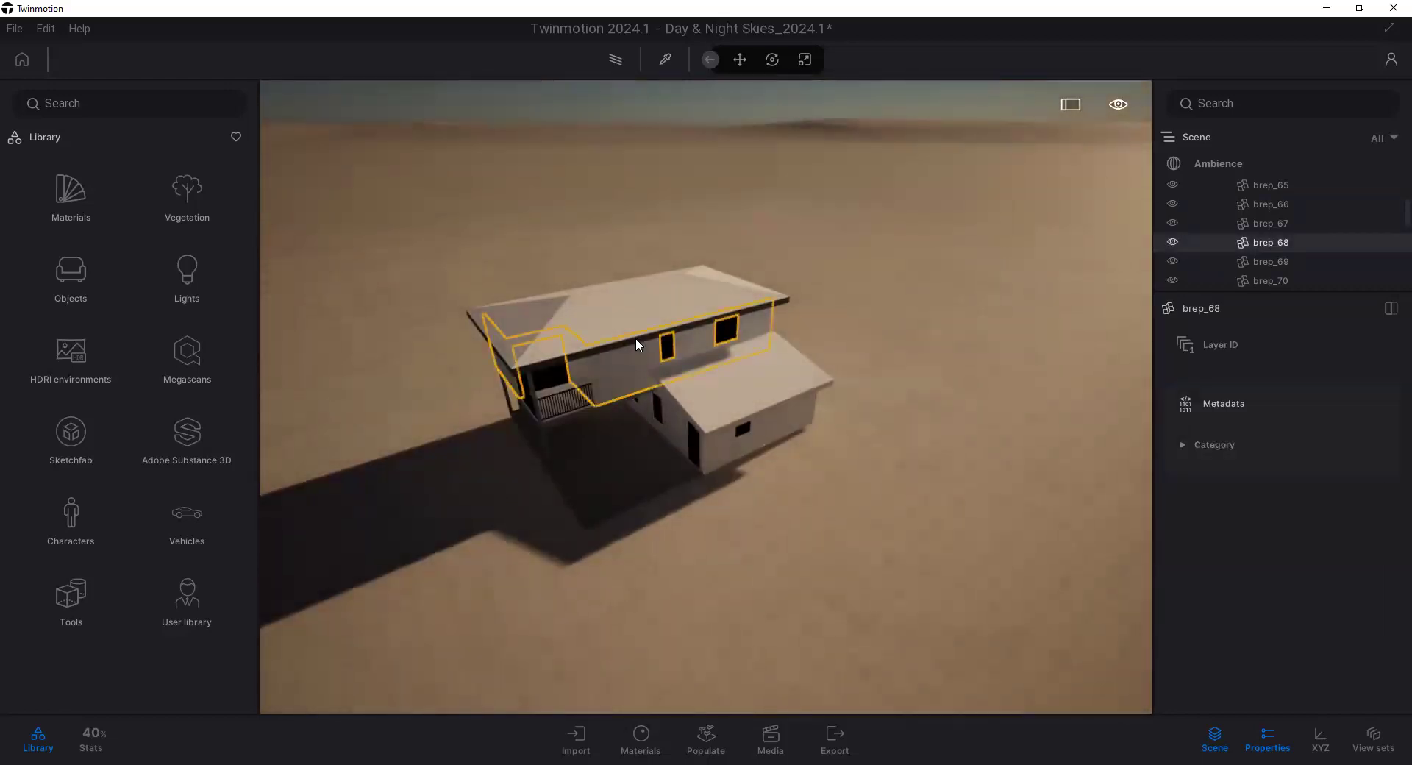
scroll(637, 345, "up", 3)
left_click_drag(735, 404, 761, 425)
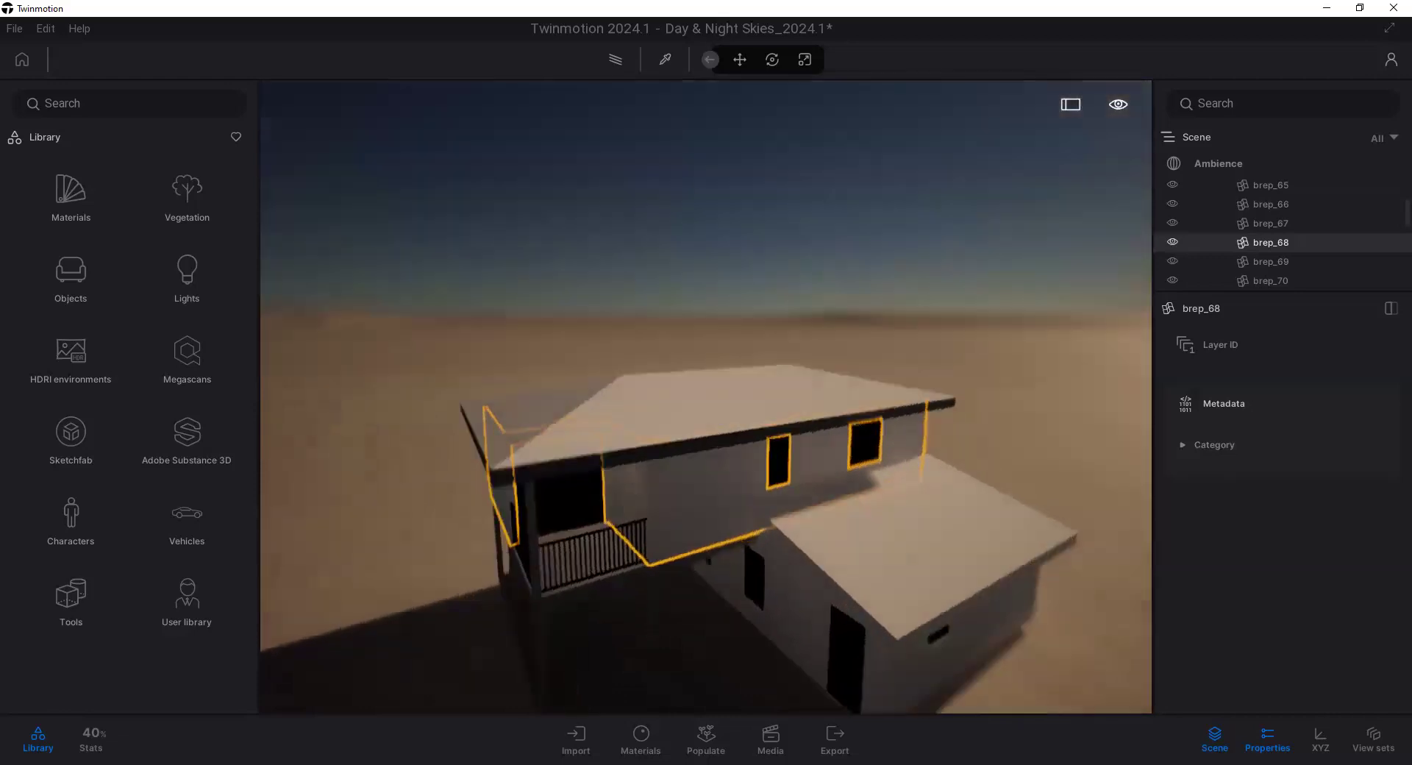
scroll(761, 425, "down", 3)
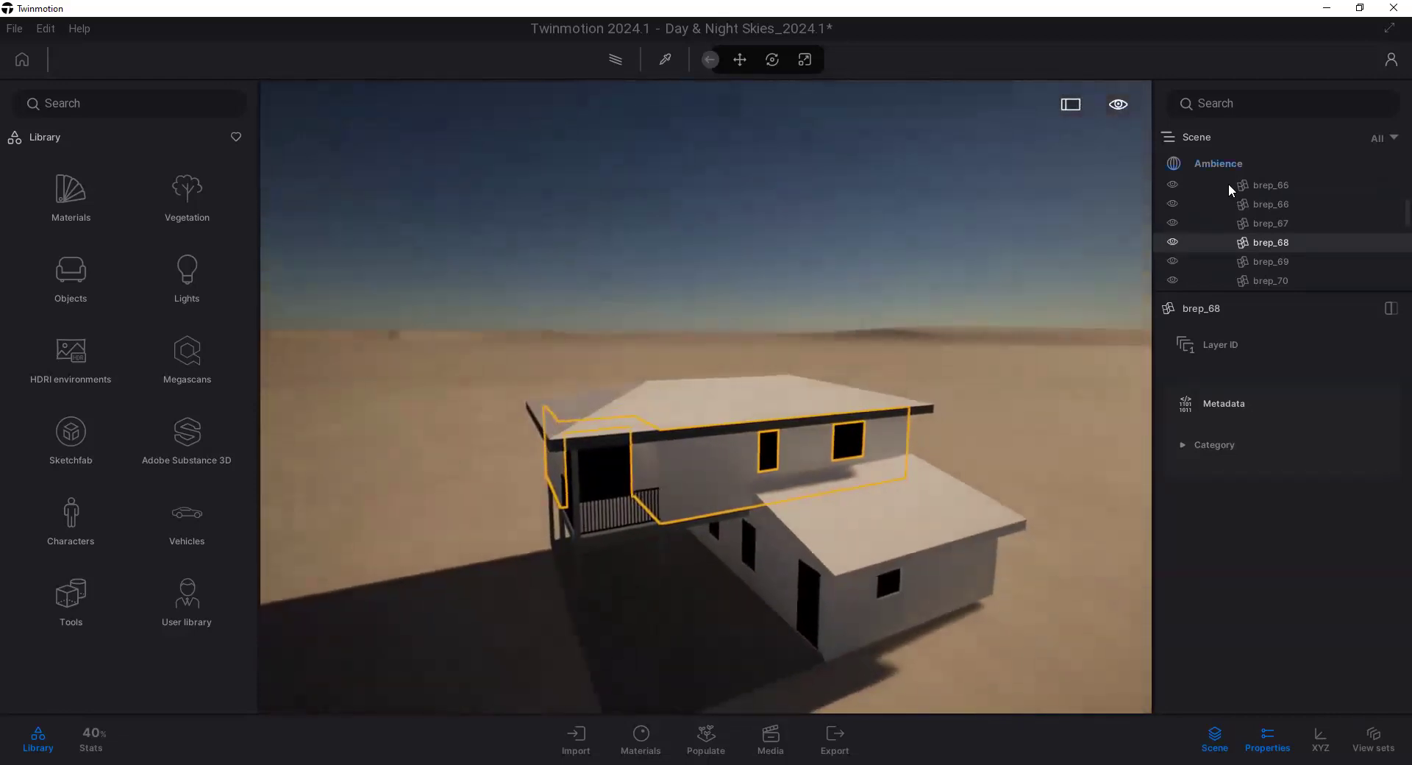
scroll(1228, 185, "up", 1)
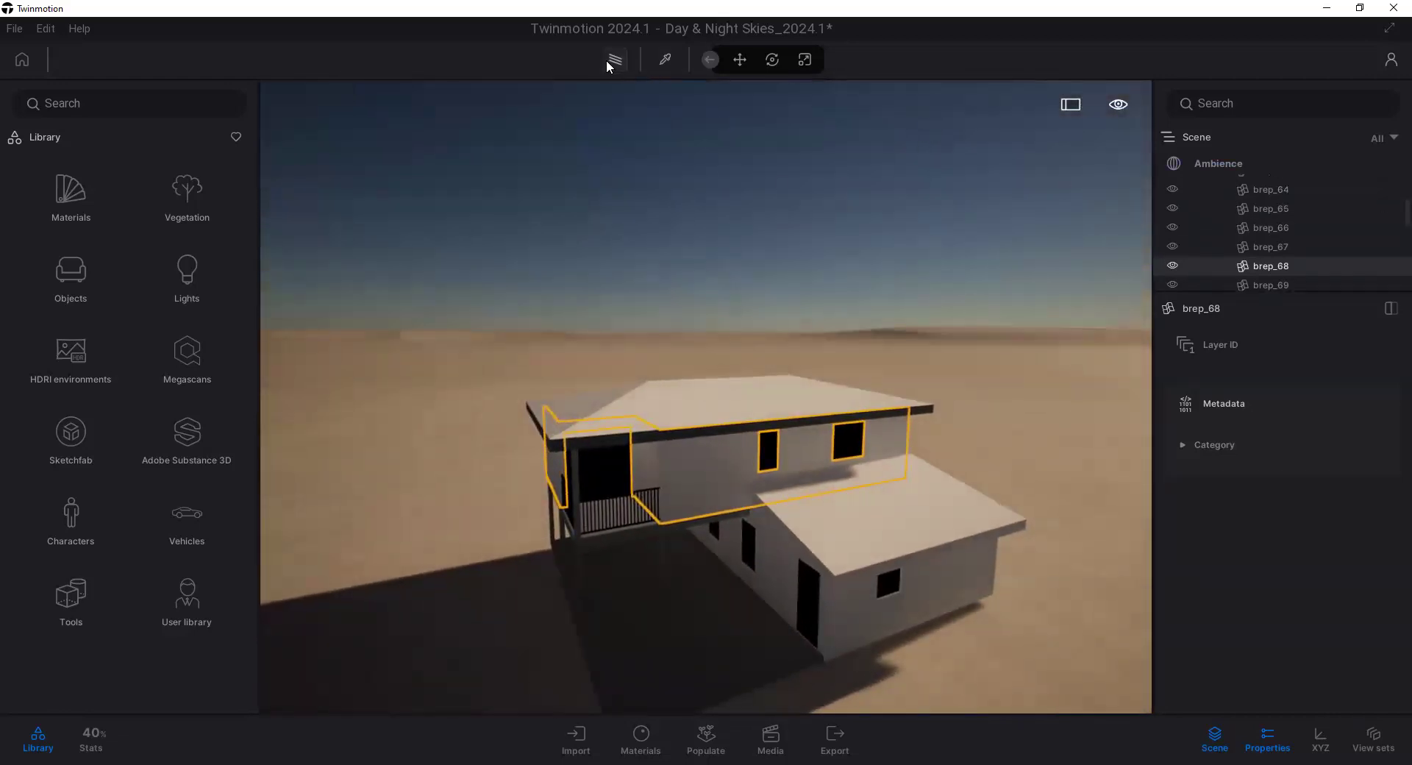
scroll(680, 358, "down", 5)
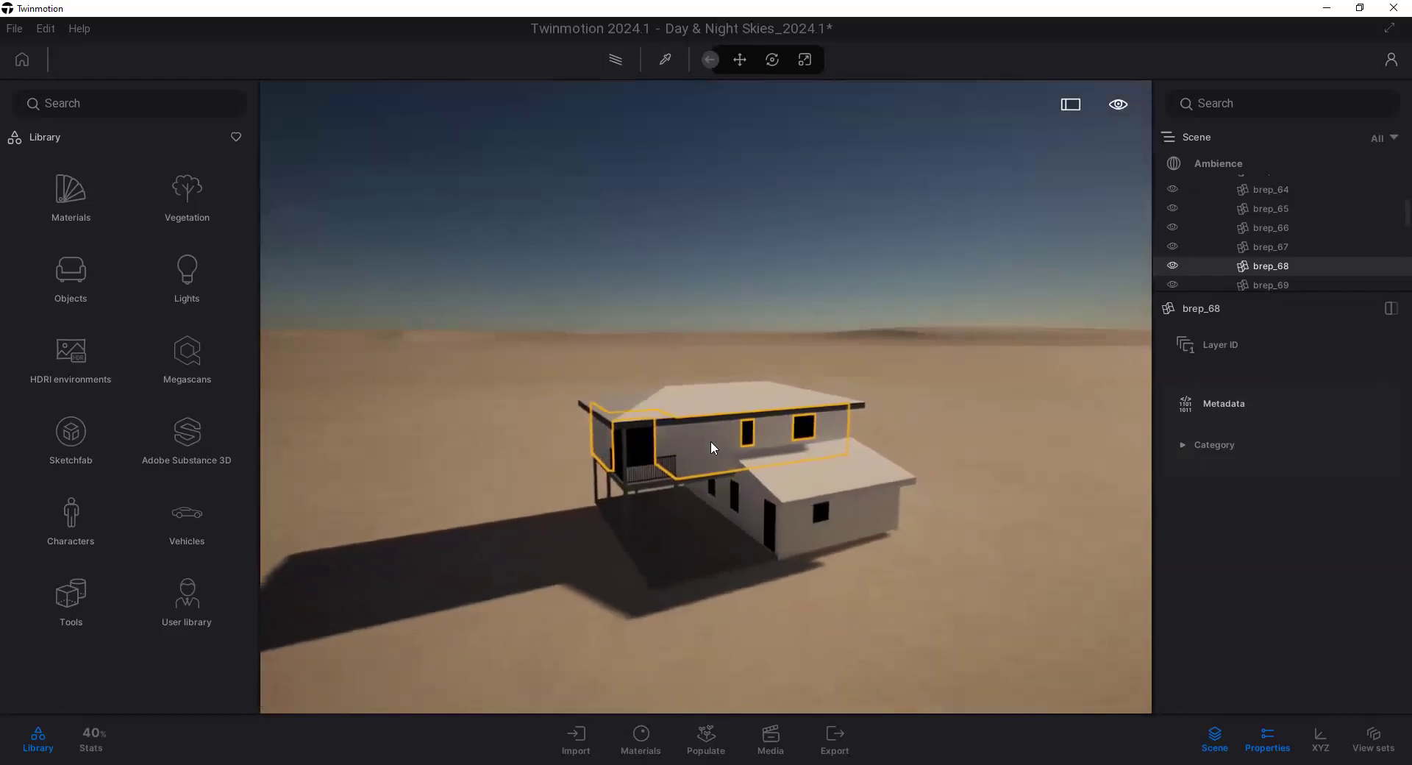
left_click_drag(709, 457, 578, 496)
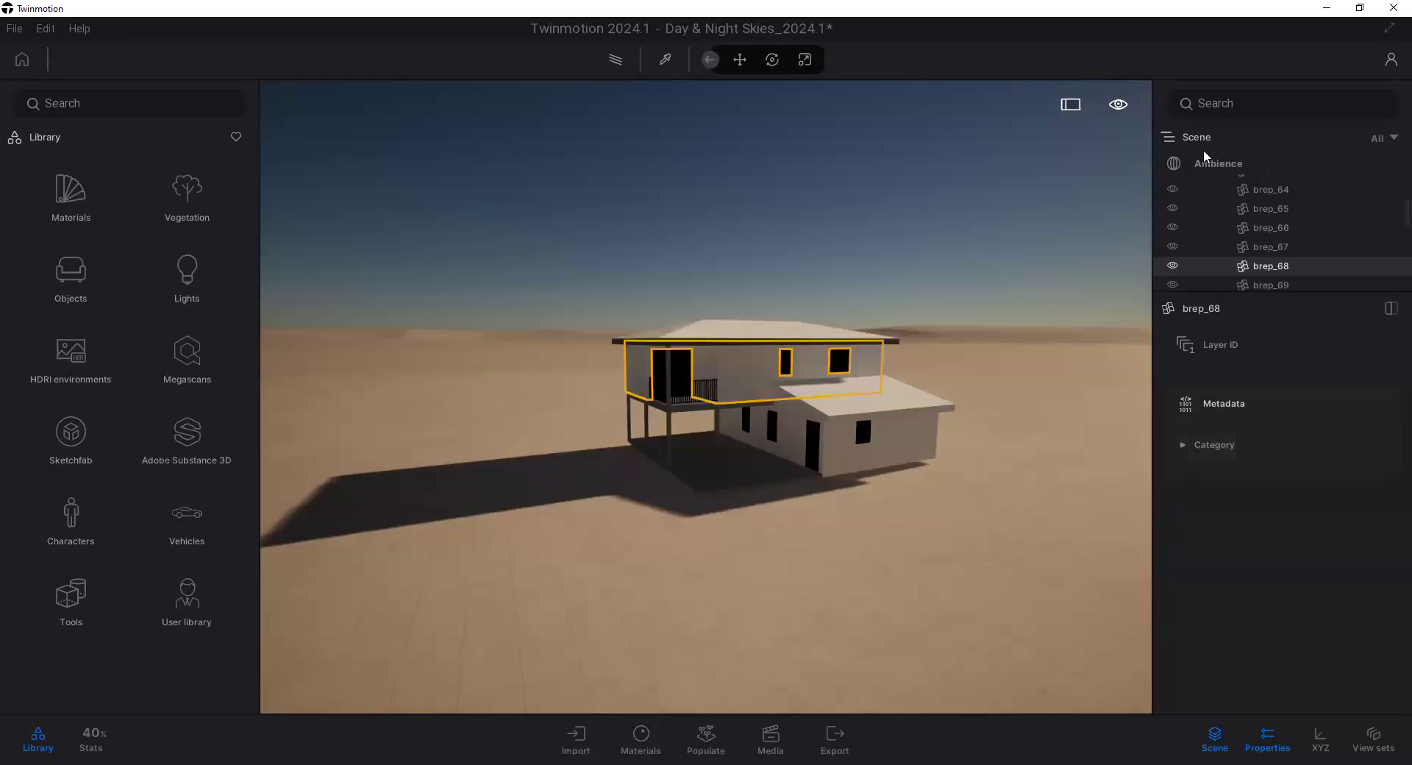
Step: Set the scene's time of day to 13:40 in the viewport display options
mouse_move(1121, 107)
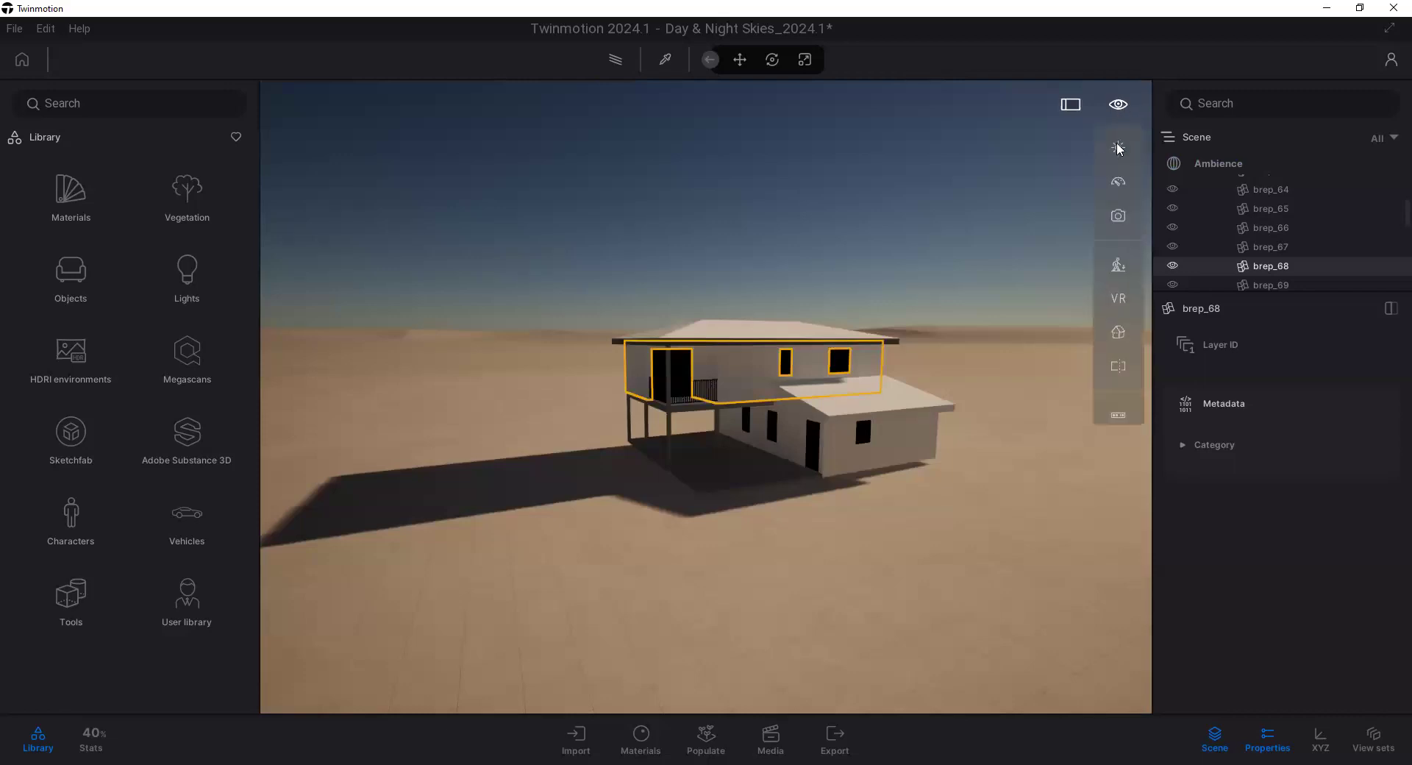
mouse_move(1119, 149)
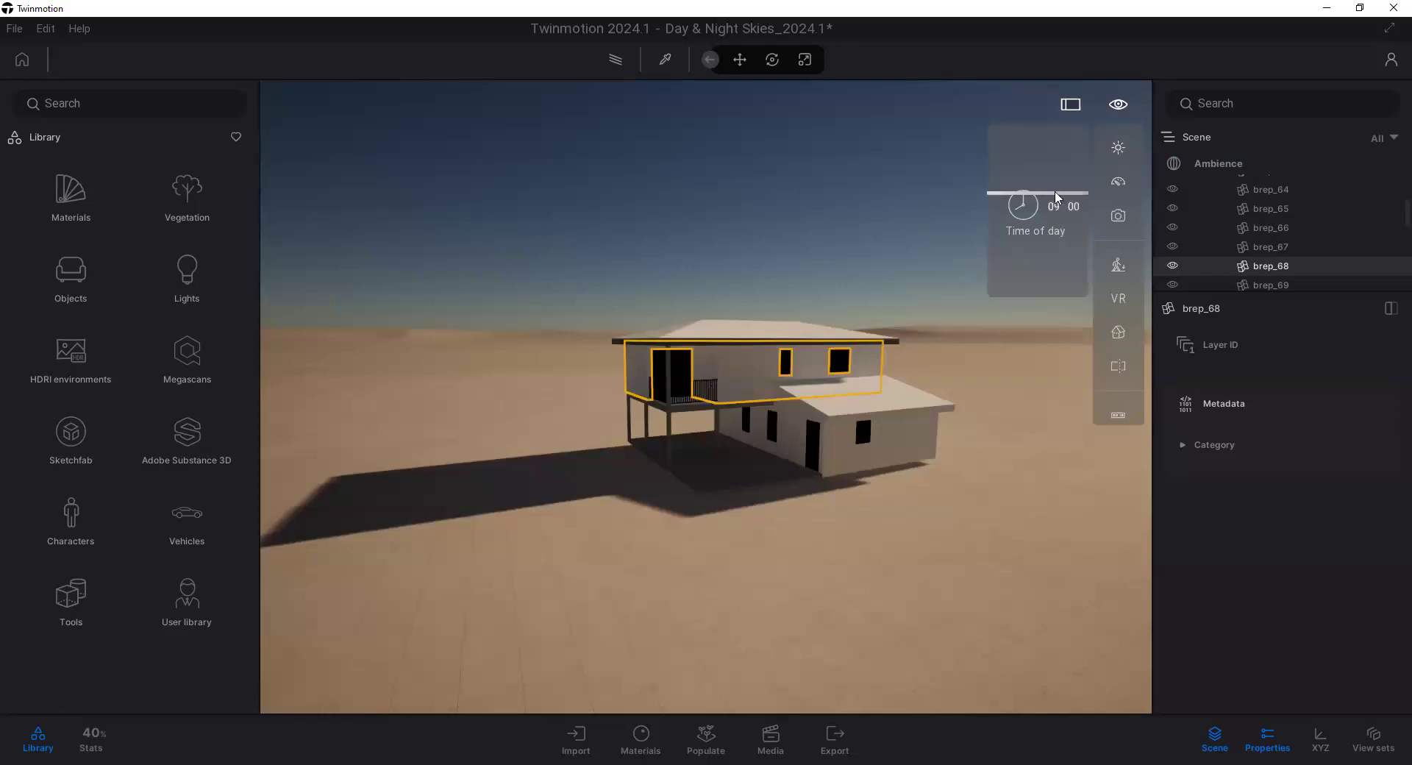
mouse_move(1057, 198)
left_mouse_down()
mouse_move(1057, 266)
mouse_move(1061, 220)
left_mouse_up()
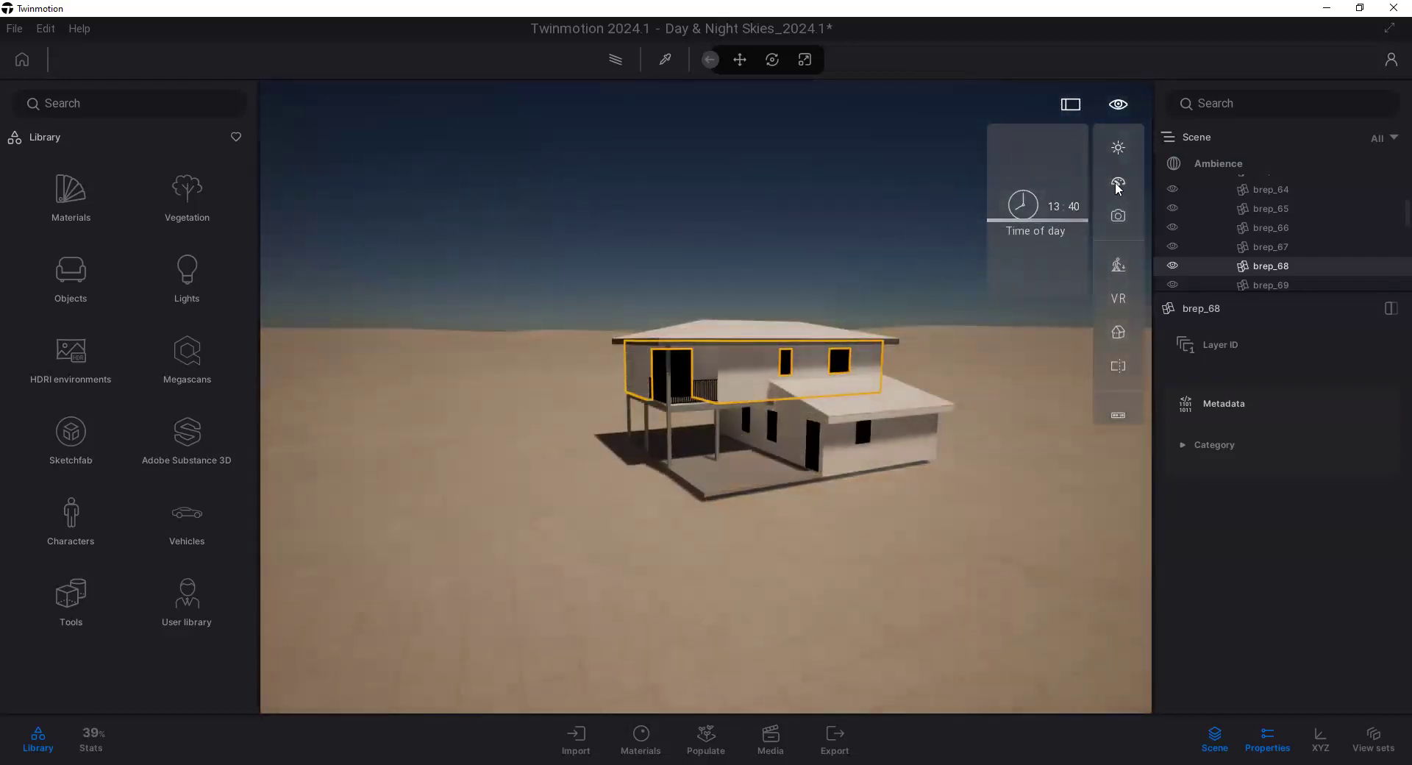
Step: Review the camera speed and screenshot options, and set the time of day to 14:26
mouse_move(1116, 184)
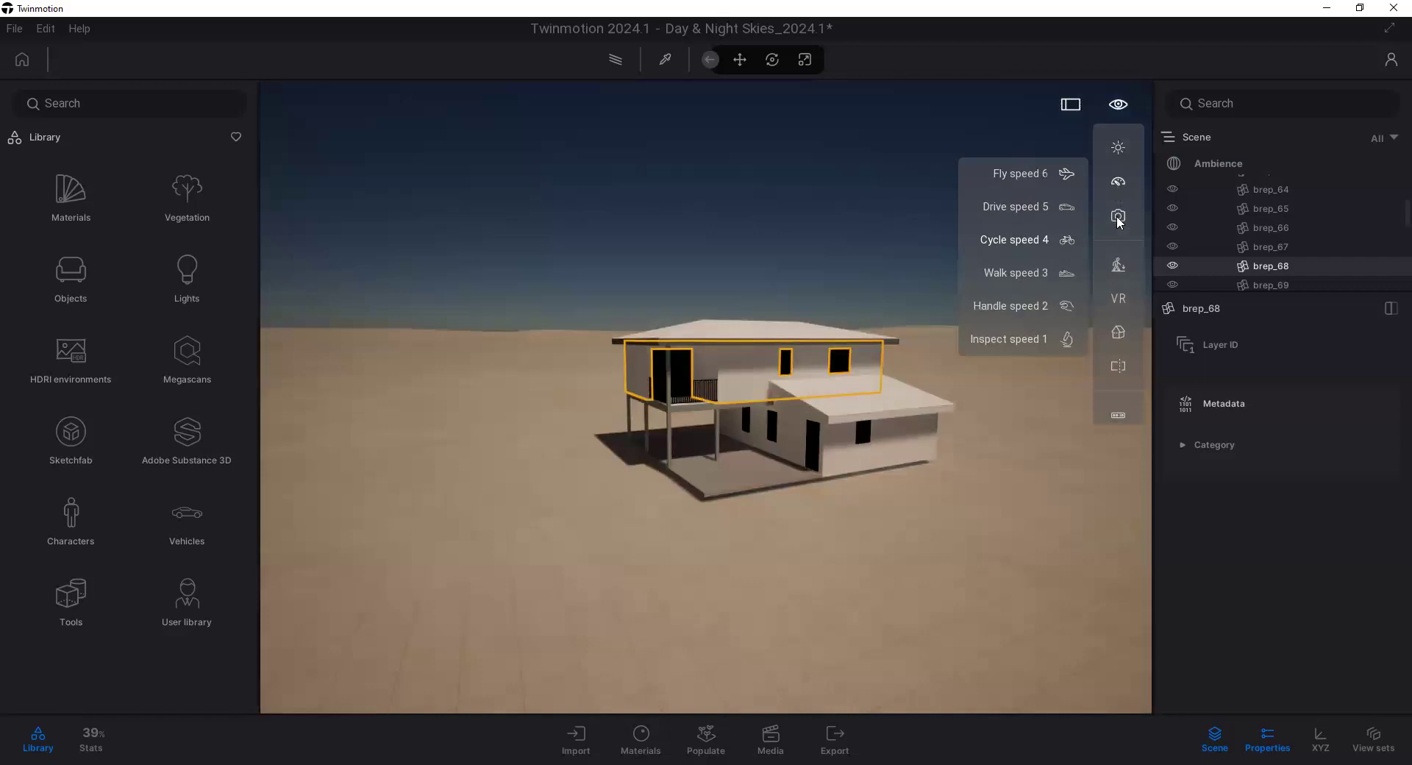
mouse_move(1122, 213)
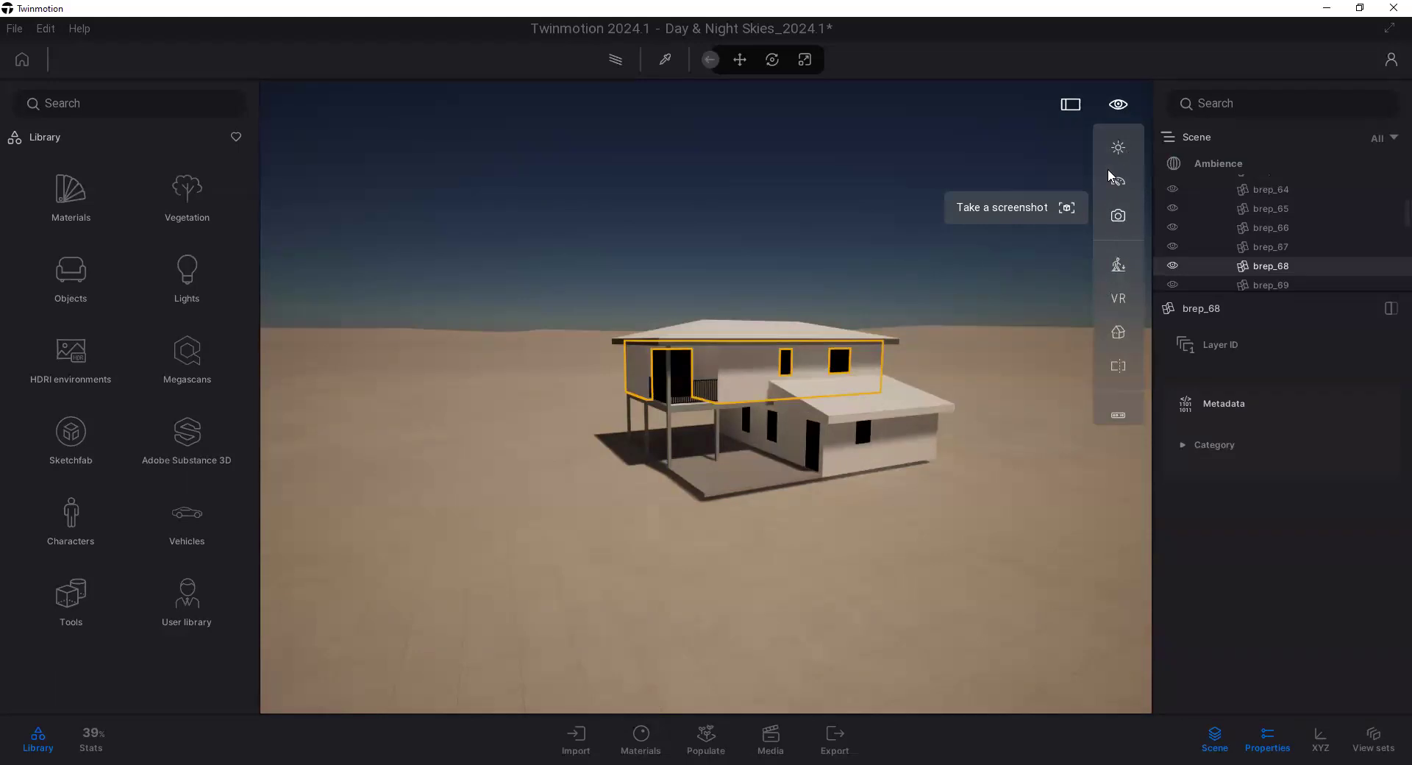
mouse_move(1113, 156)
left_click(1044, 220)
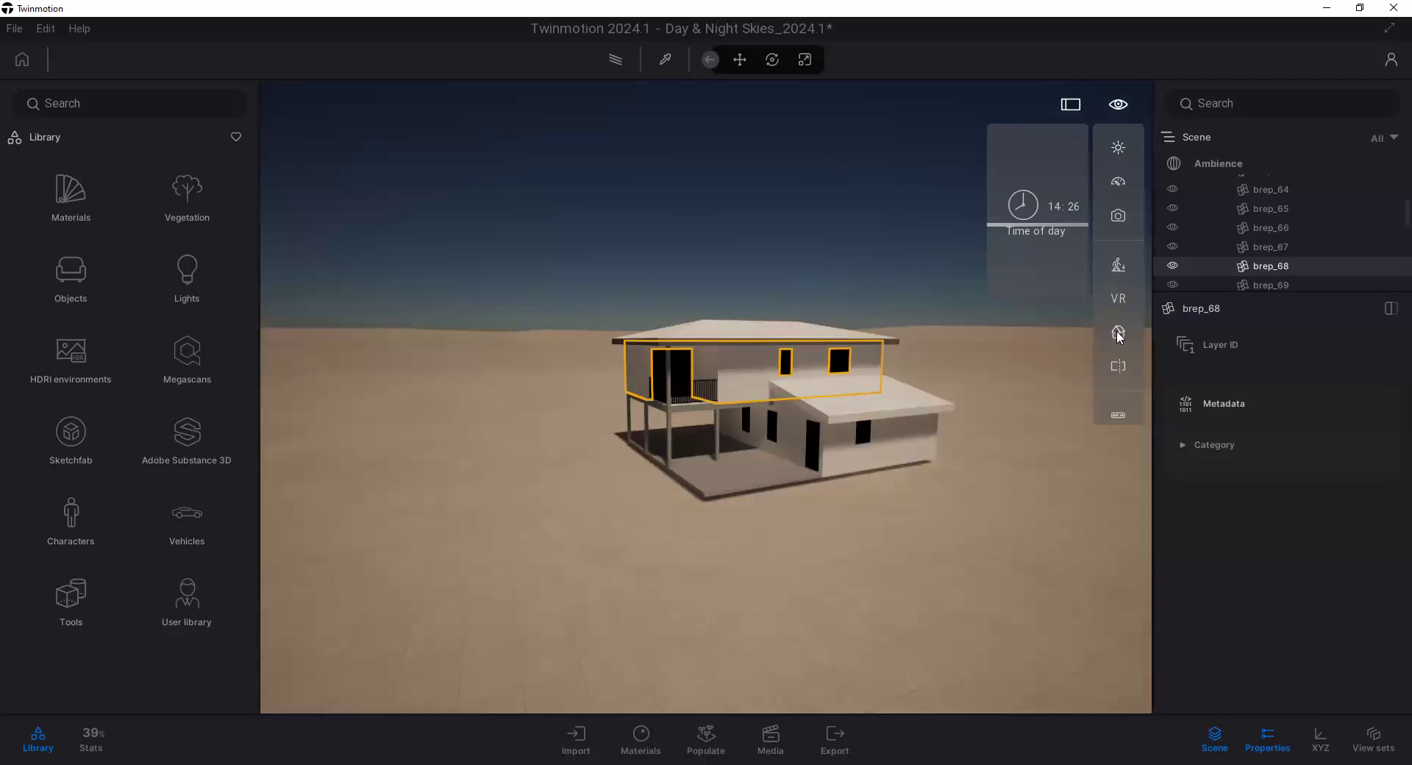
Step: Review the preset camera view options, and check the full-screen viewport before returning to the standard layout
mouse_move(1116, 341)
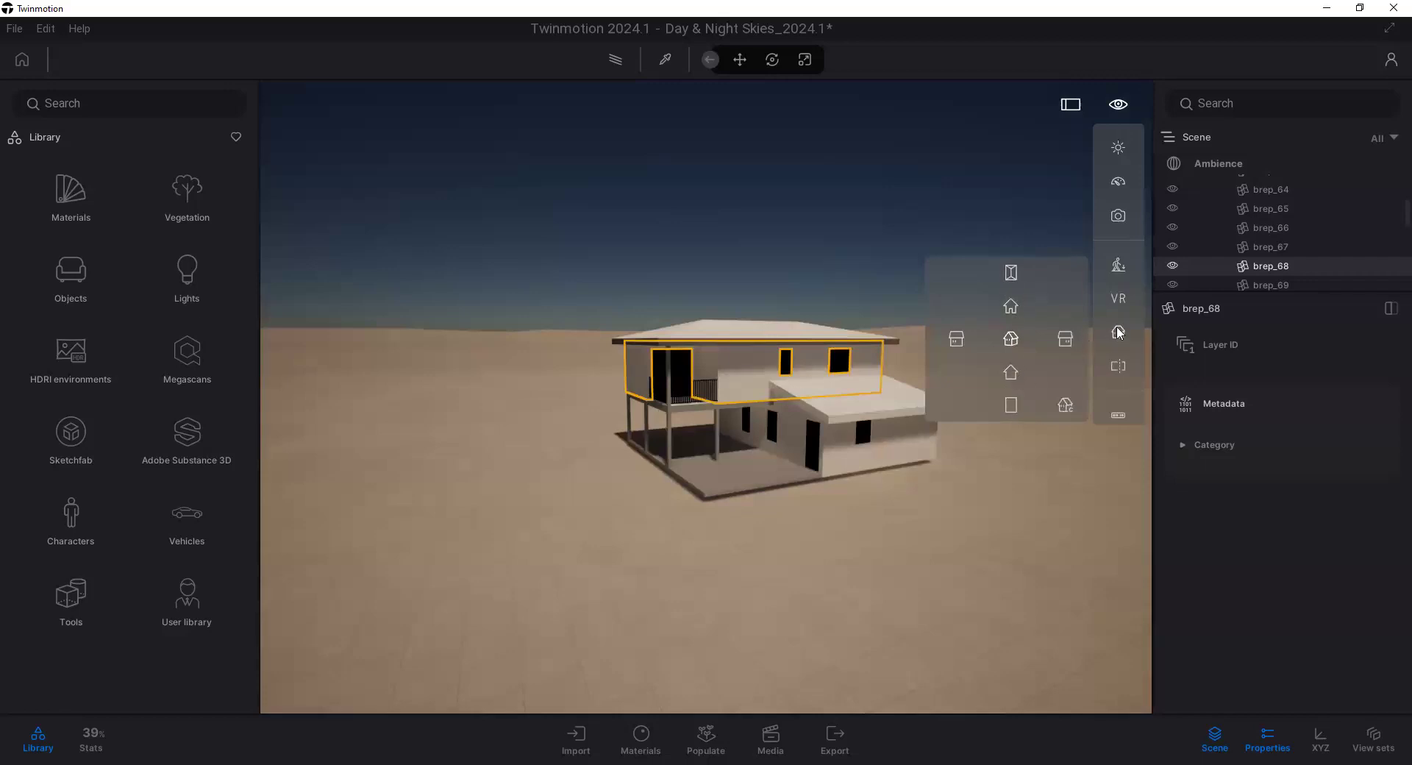
left_click(1120, 107)
left_click(1070, 105)
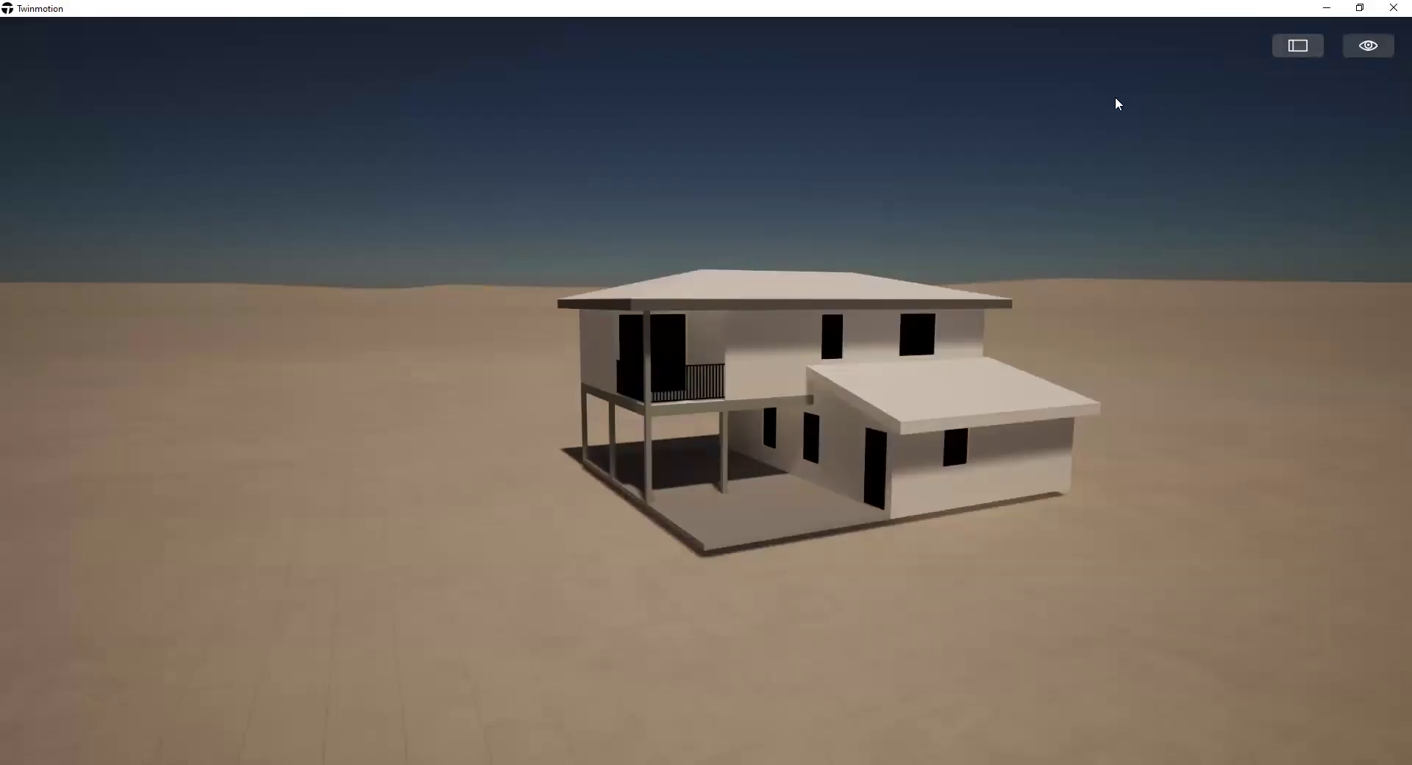
left_click(1073, 104)
left_click(1072, 104)
left_click(1299, 44)
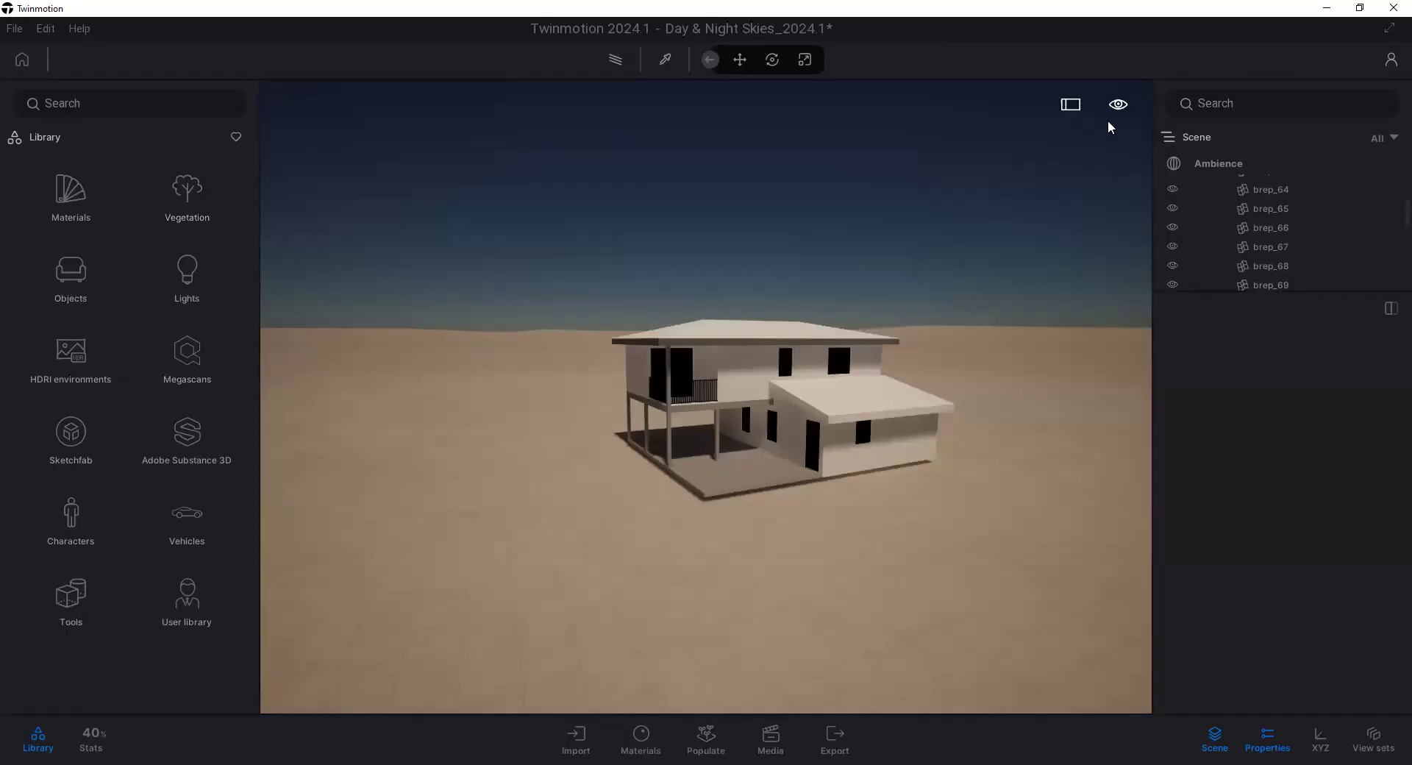
left_click(1072, 104)
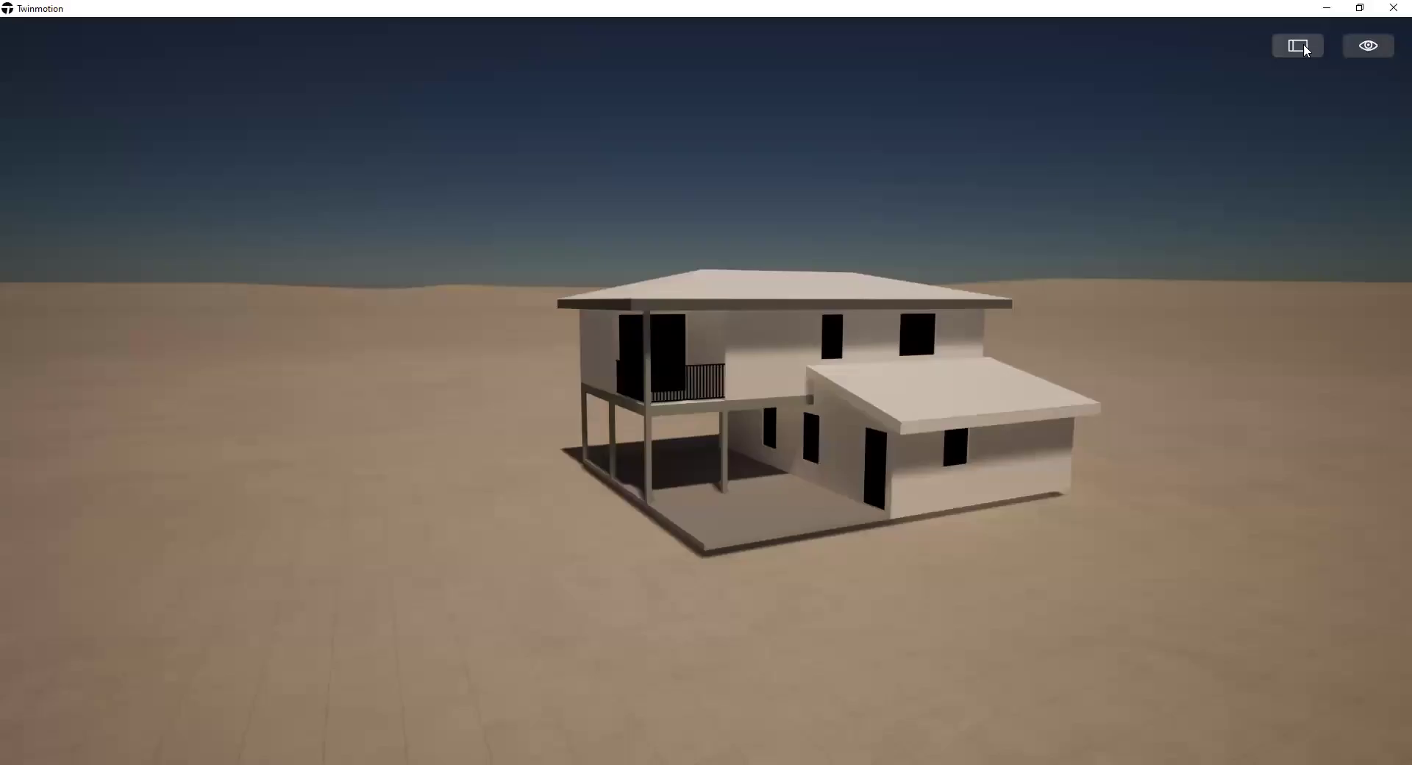
left_click(1301, 44)
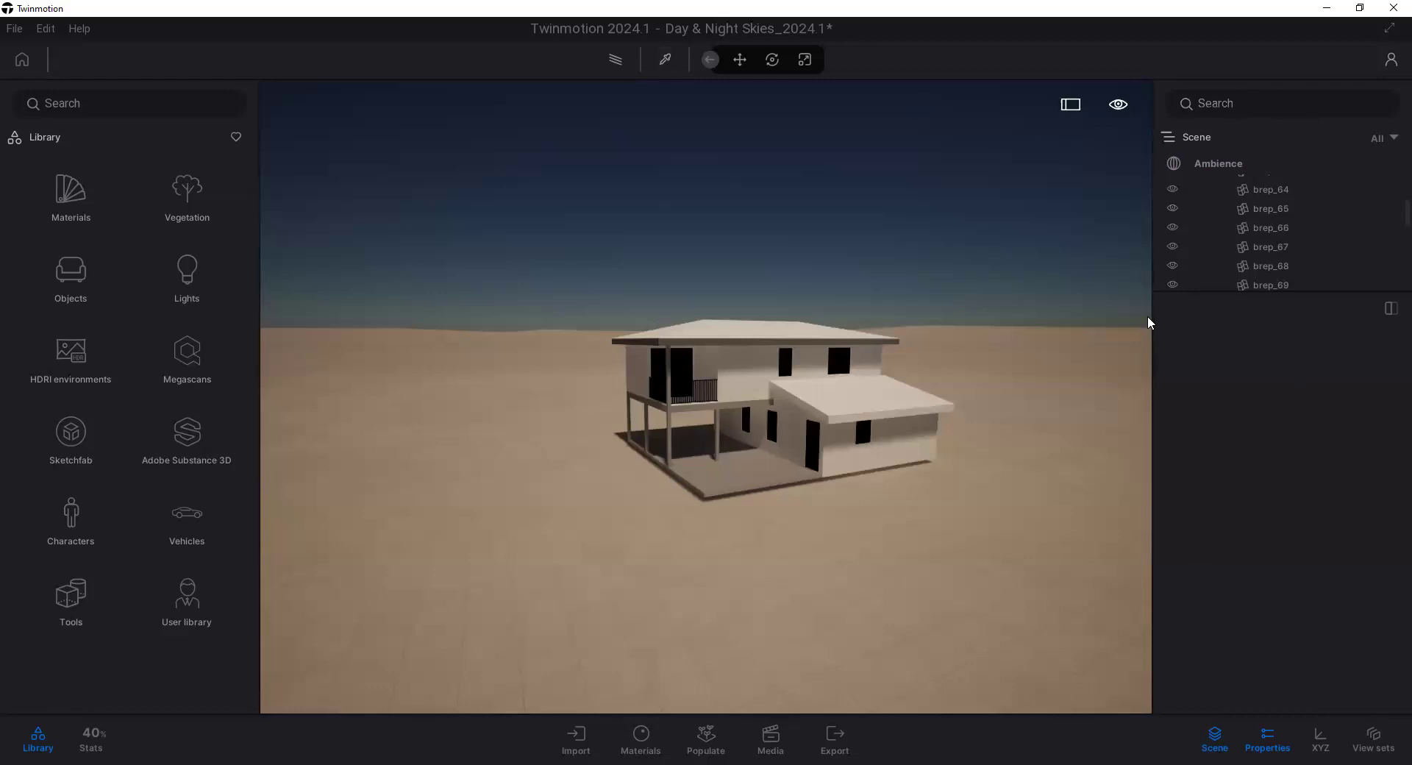
Step: Enlarge the scene hierarchy and collapse the Default, Walls_-_1st_Floor and Walls_-_2nd_Floor folders
left_click_drag(1210, 290, 1229, 448)
scroll(1231, 303, "up", 15)
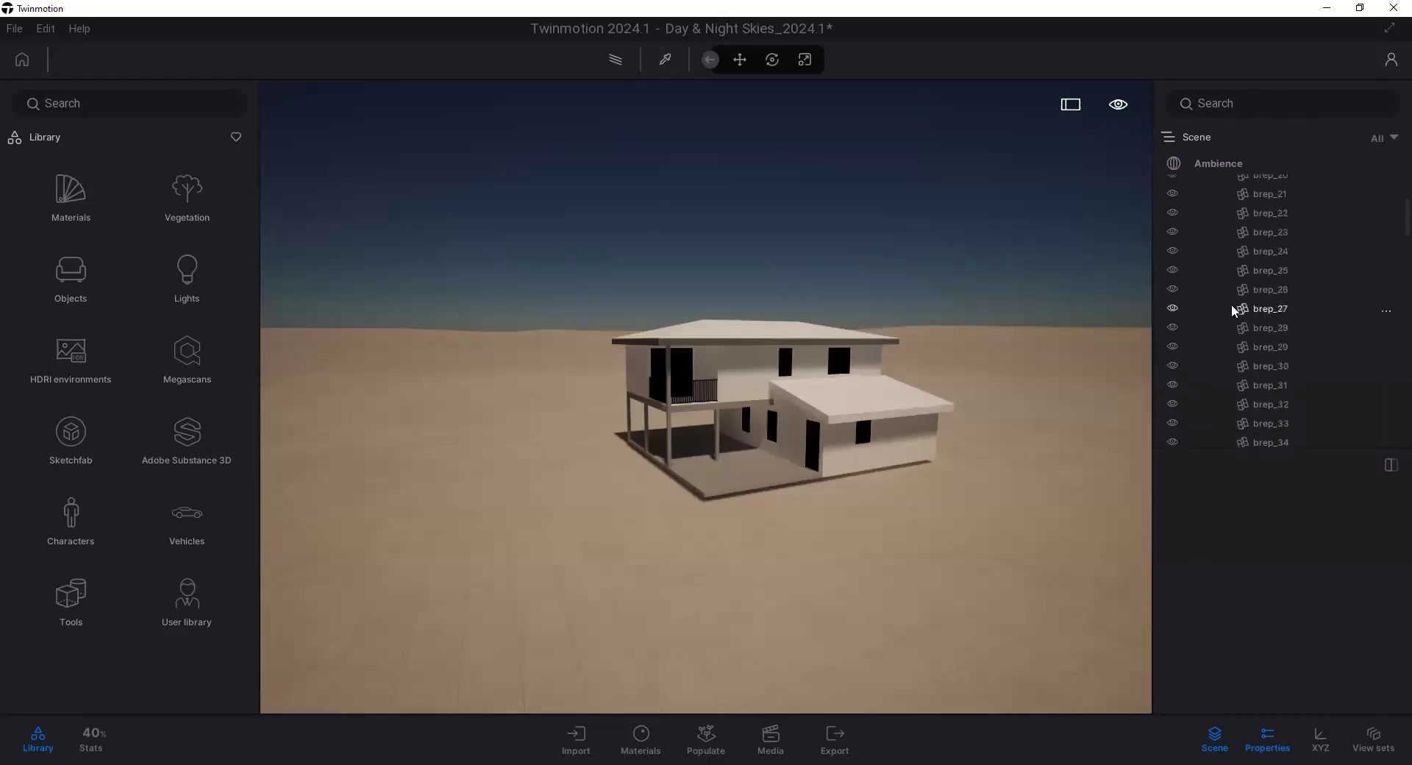
left_click(1213, 259)
left_click(1213, 278)
left_click(1213, 298)
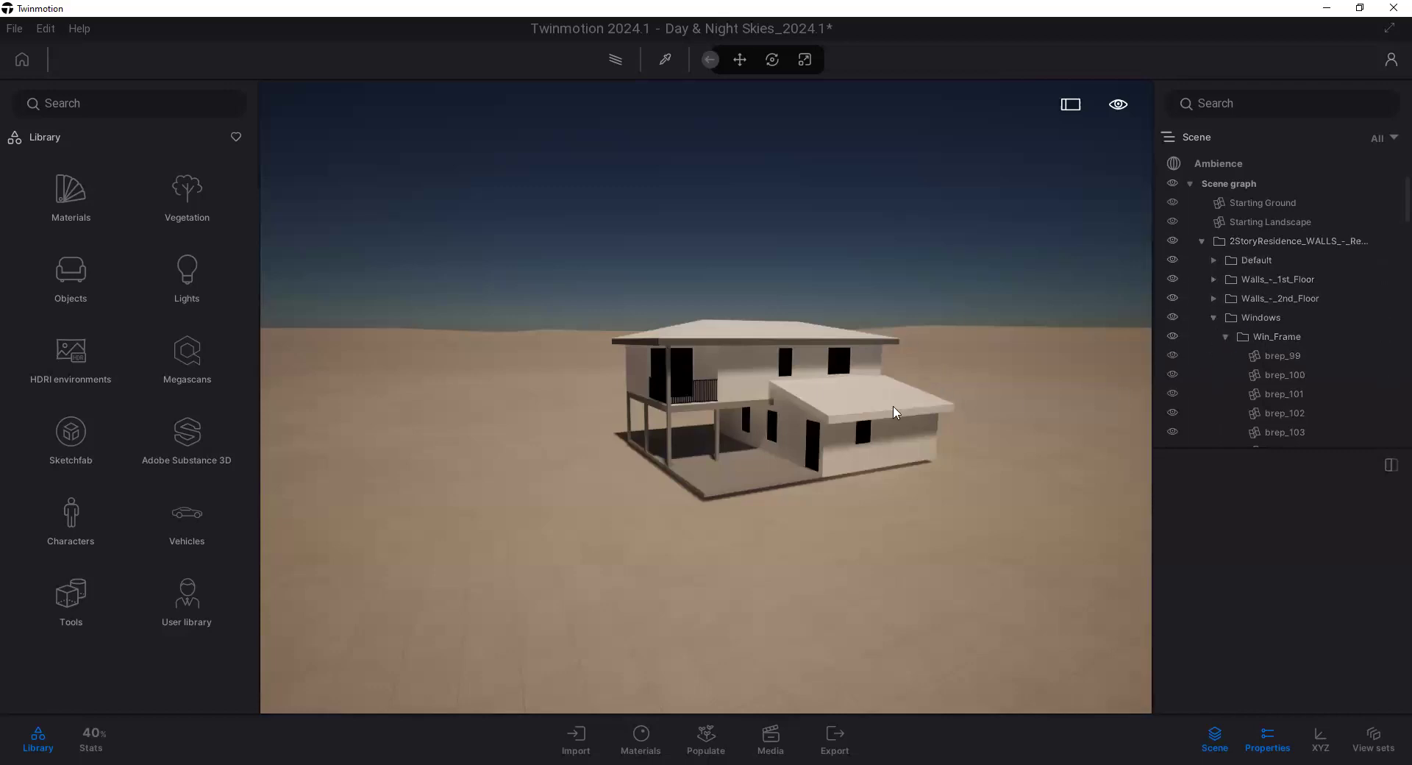
Step: Select individual Win_Frame pieces to locate them on the house, and toggle the Windows folder's visibility off and on
left_click(1276, 374)
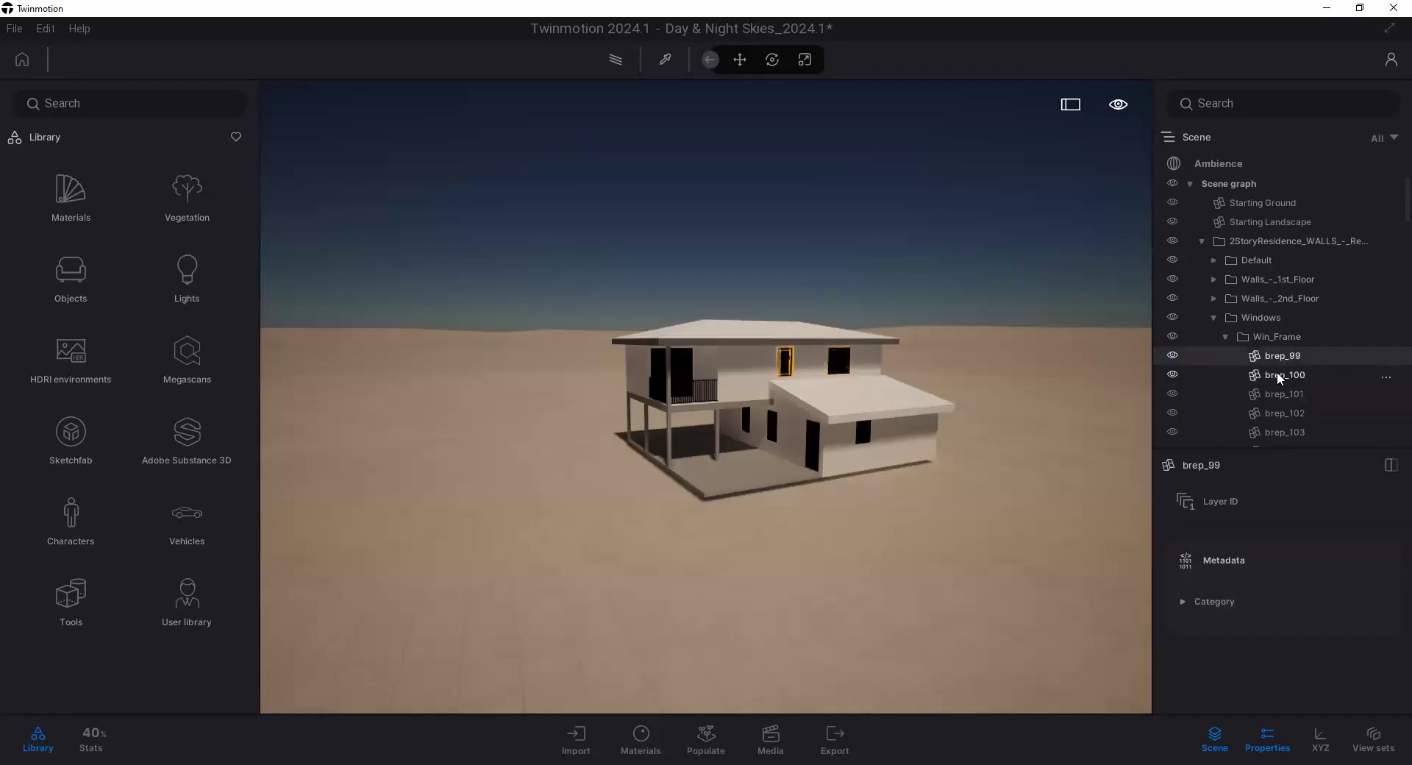
left_click(1276, 395)
left_click(1278, 412)
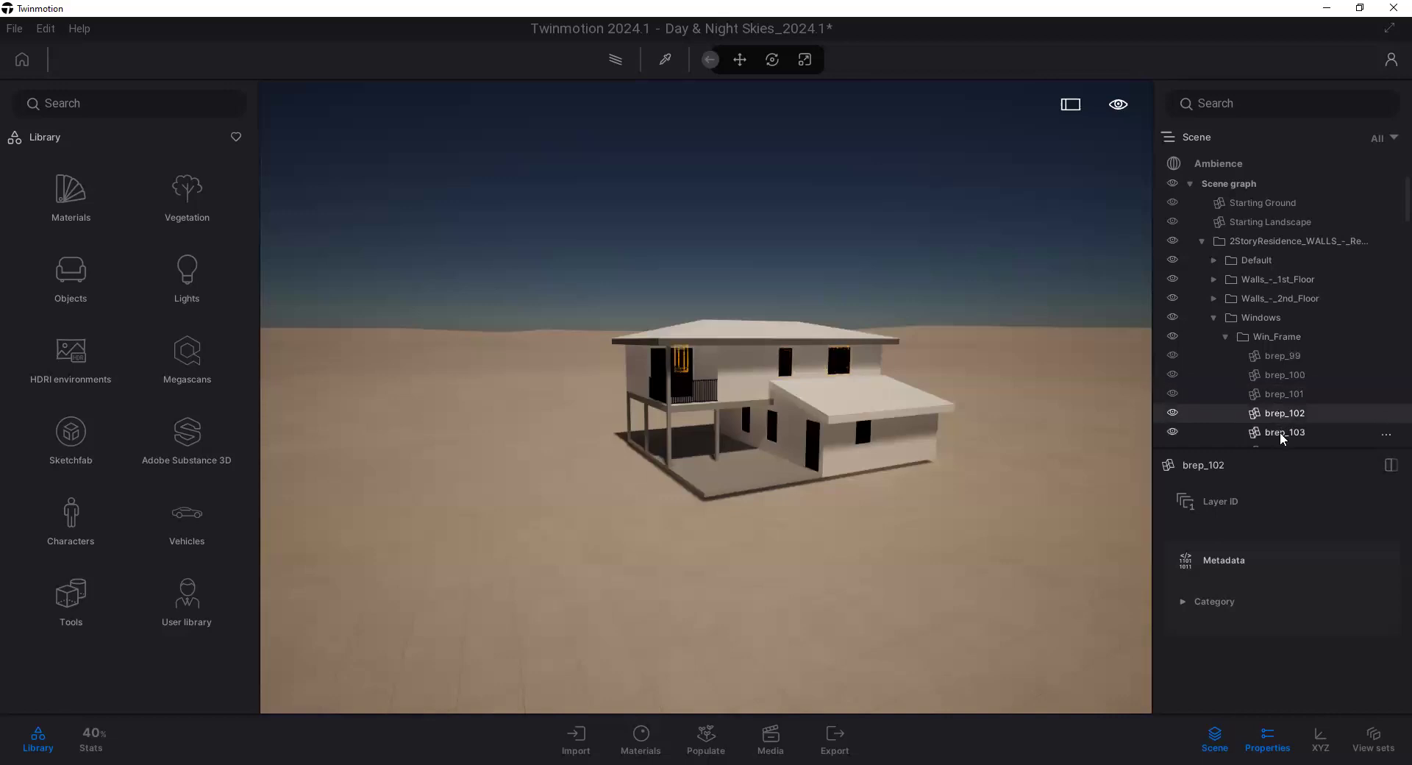
left_click(1279, 431)
scroll(1277, 408, "down", 1)
left_click(1277, 381)
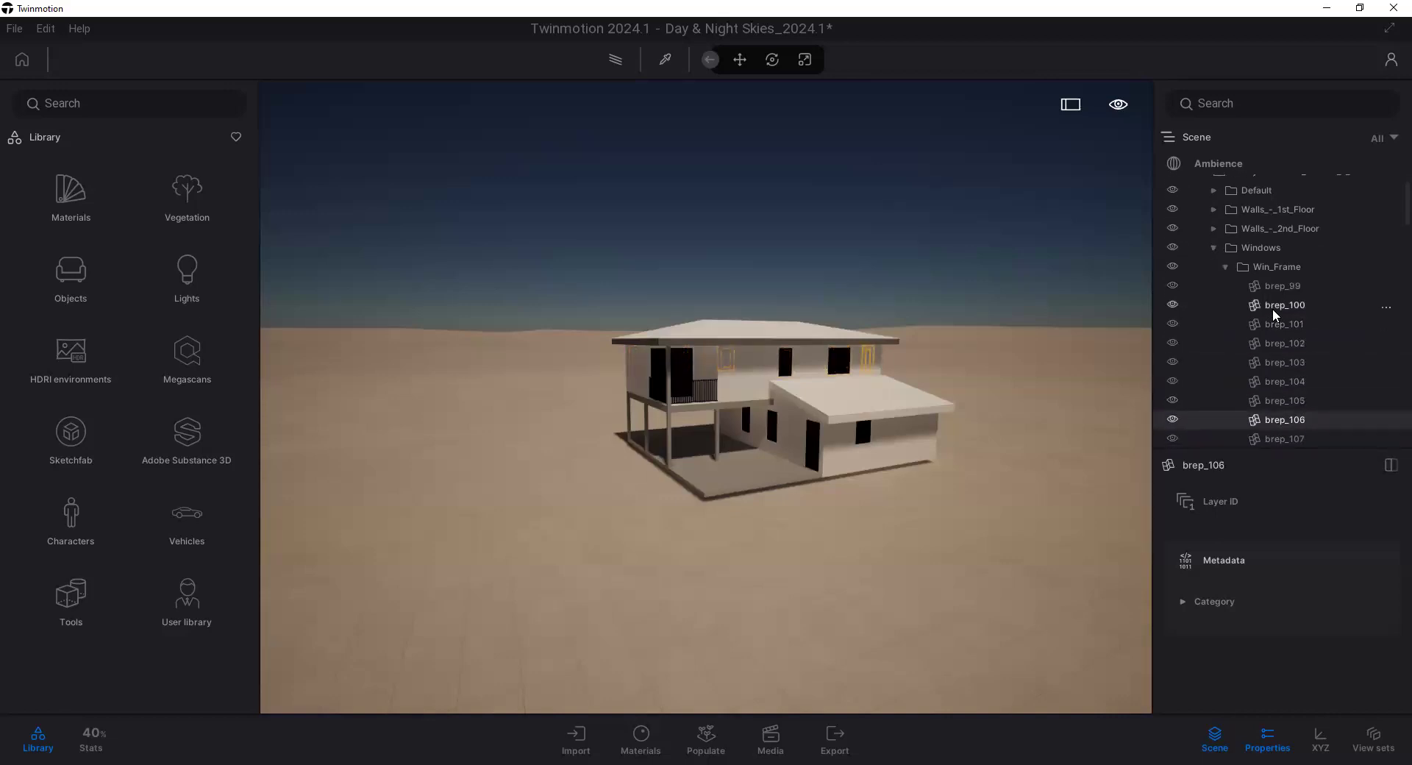
left_click(1271, 288)
scroll(1269, 294, "up", 1)
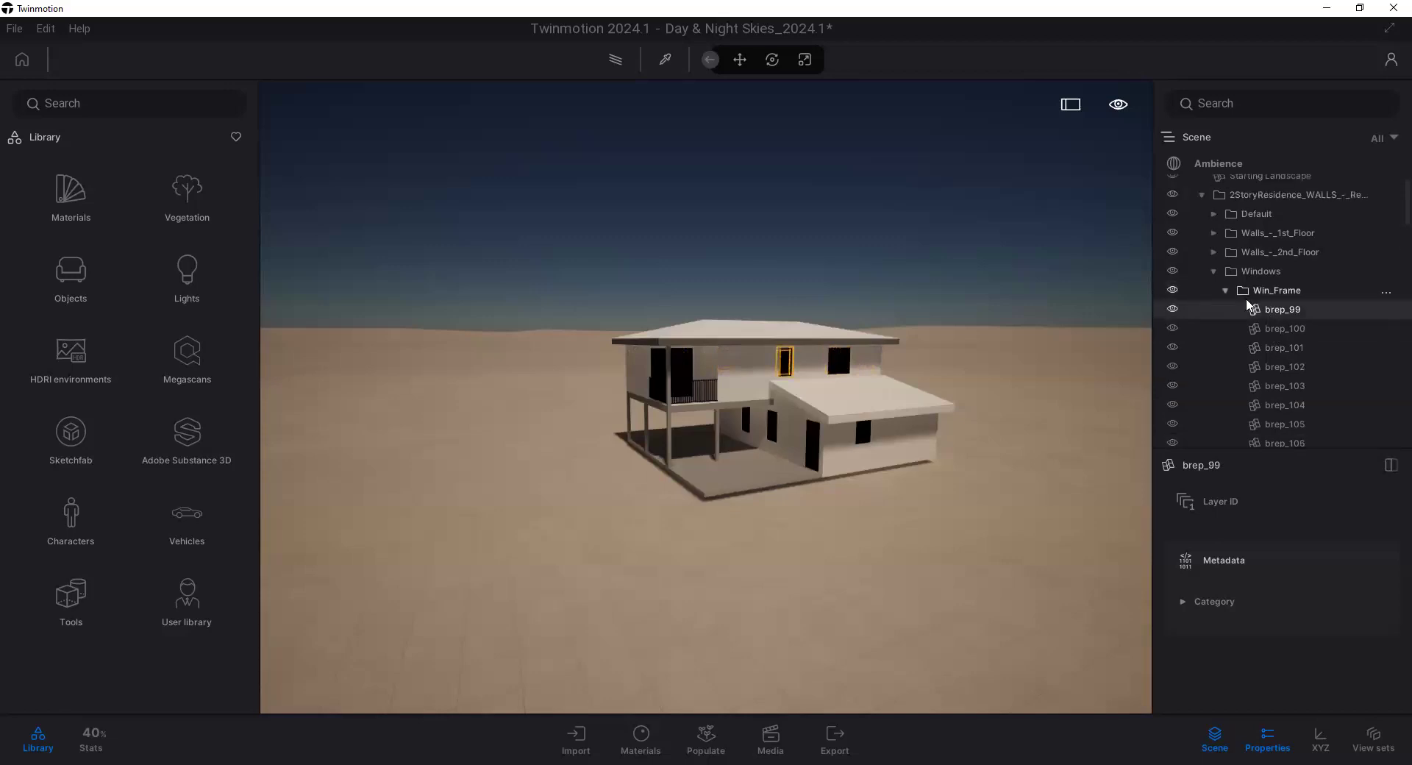
left_click(1172, 272)
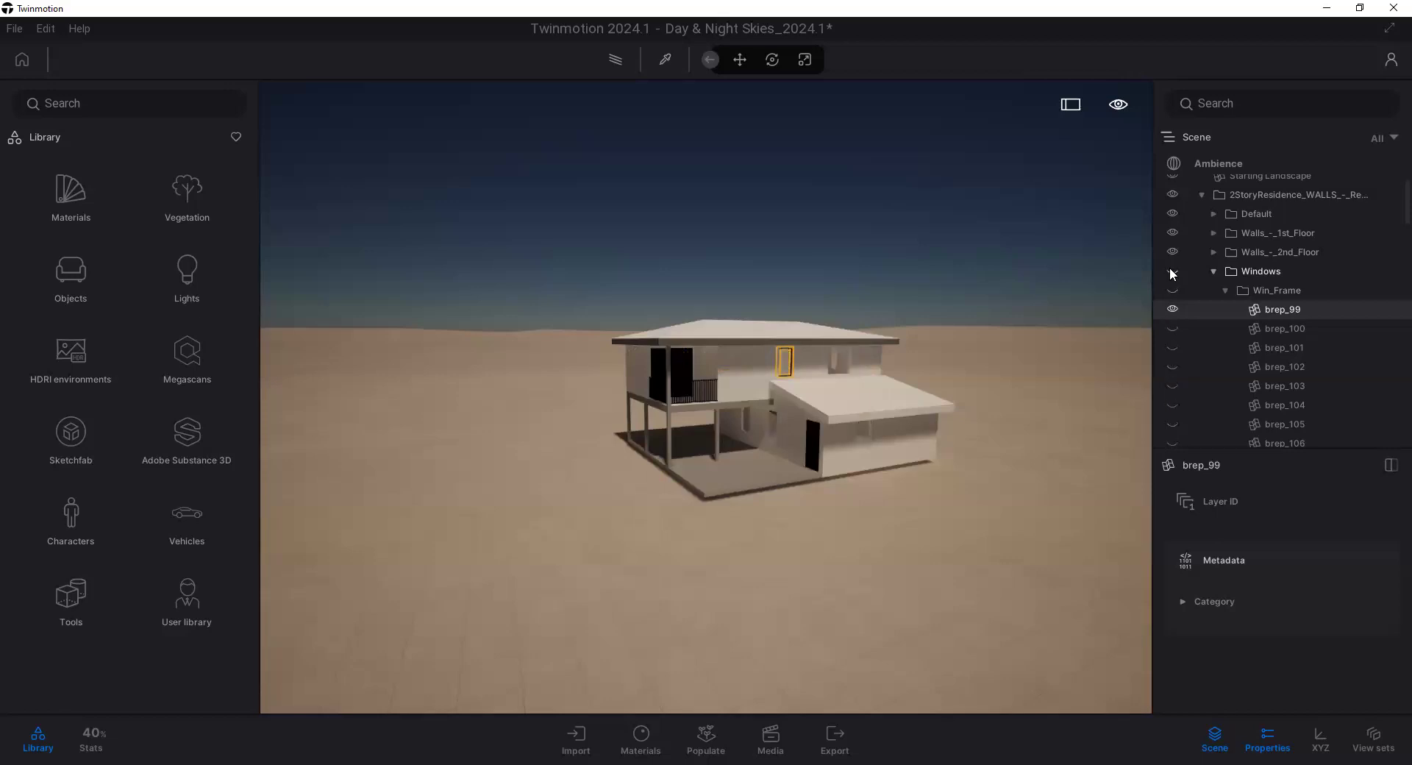
left_click(1172, 272)
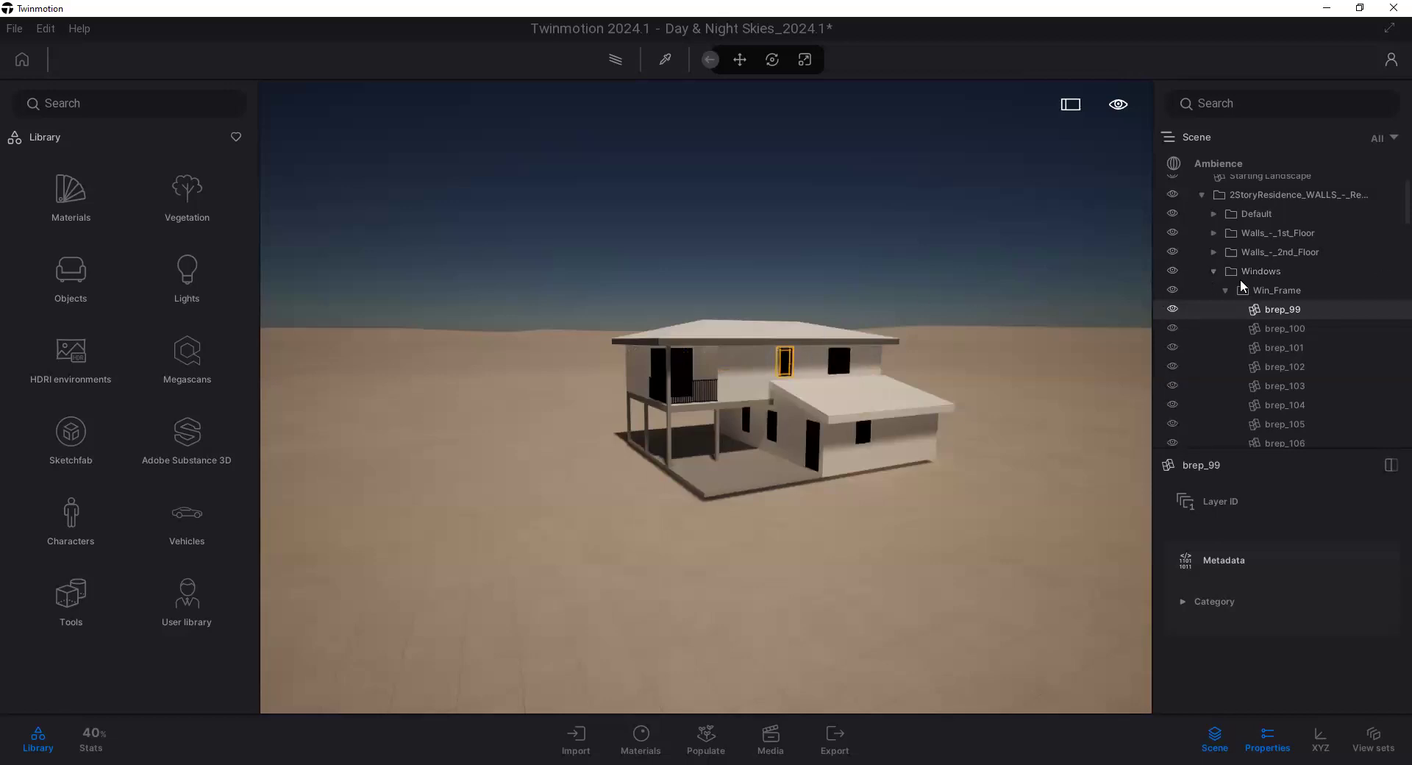
Step: Collapse the Windows, Doors, Floor, Roof, Stairs and Guardrail folders and slightly shorten the scene hierarchy area
left_click(1214, 271)
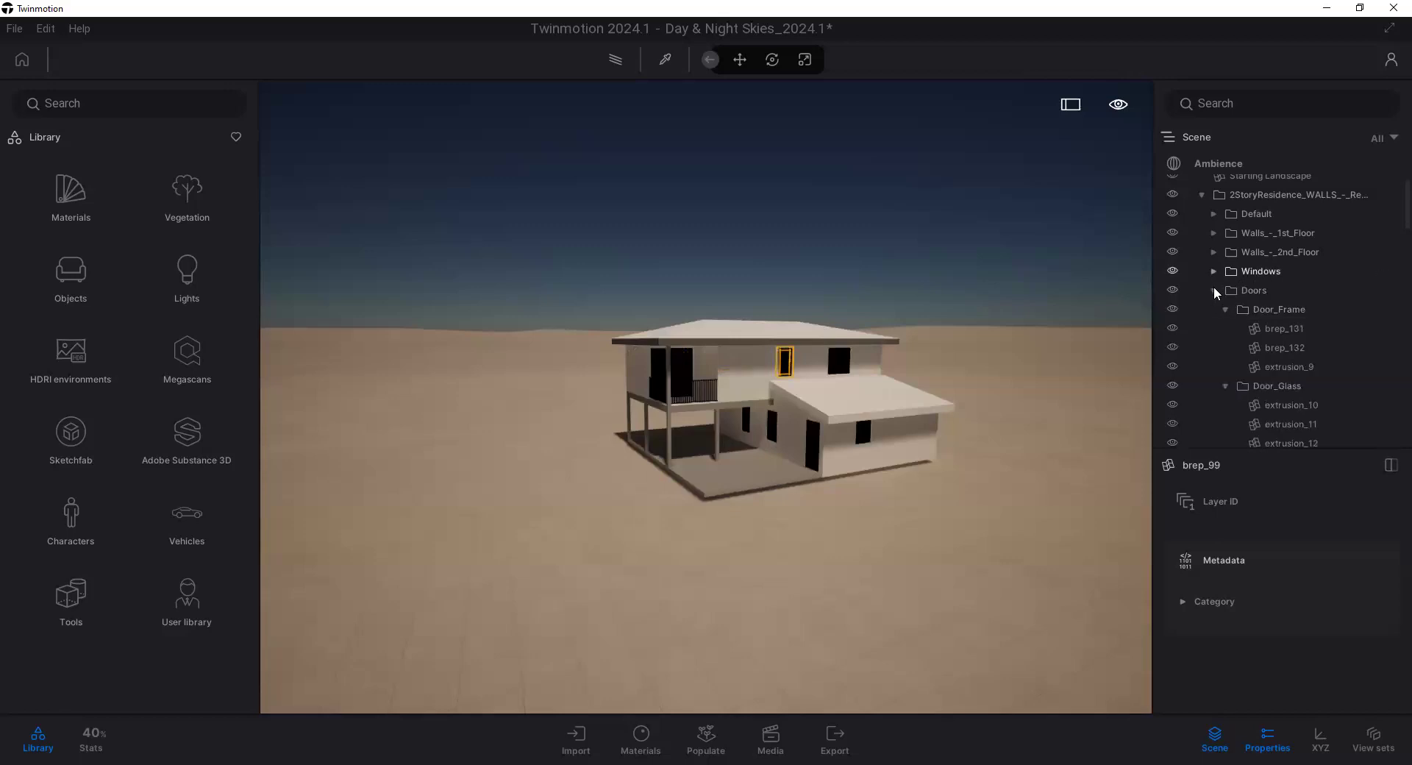
left_click(1213, 310)
left_click(1214, 328)
left_click(1211, 342)
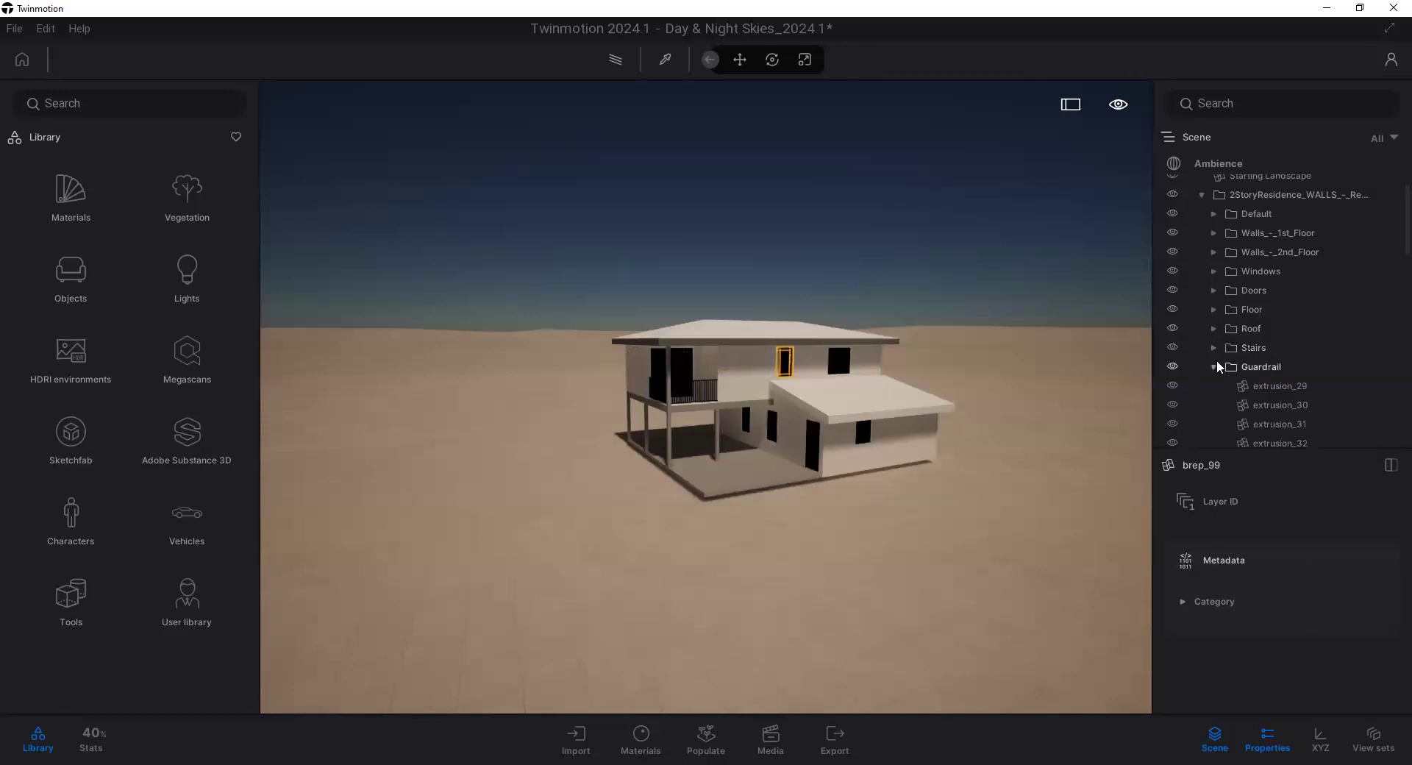
left_click(1213, 359)
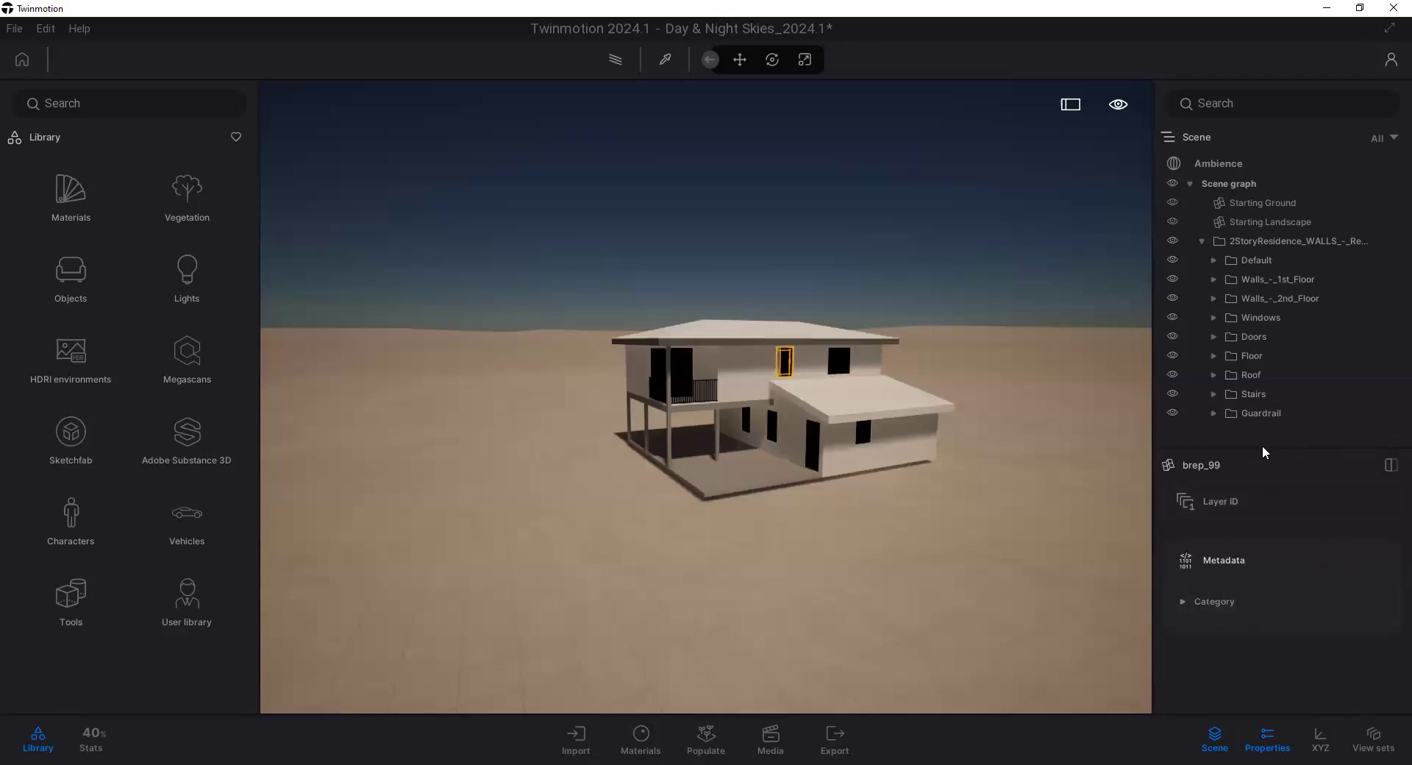
left_click_drag(1262, 446, 1262, 411)
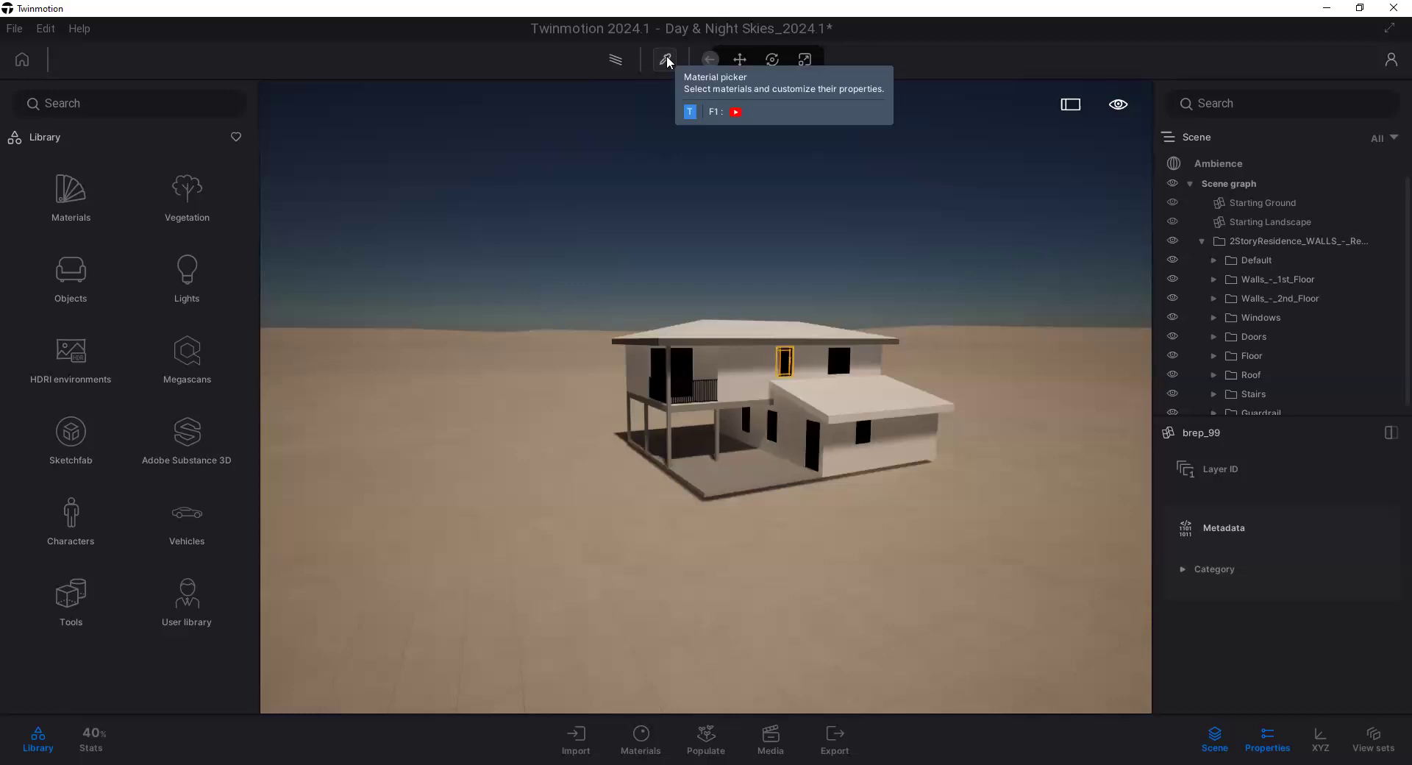
Step: Expand the transform tools and select the first-floor roof slab with the Move tool active
left_click(712, 60)
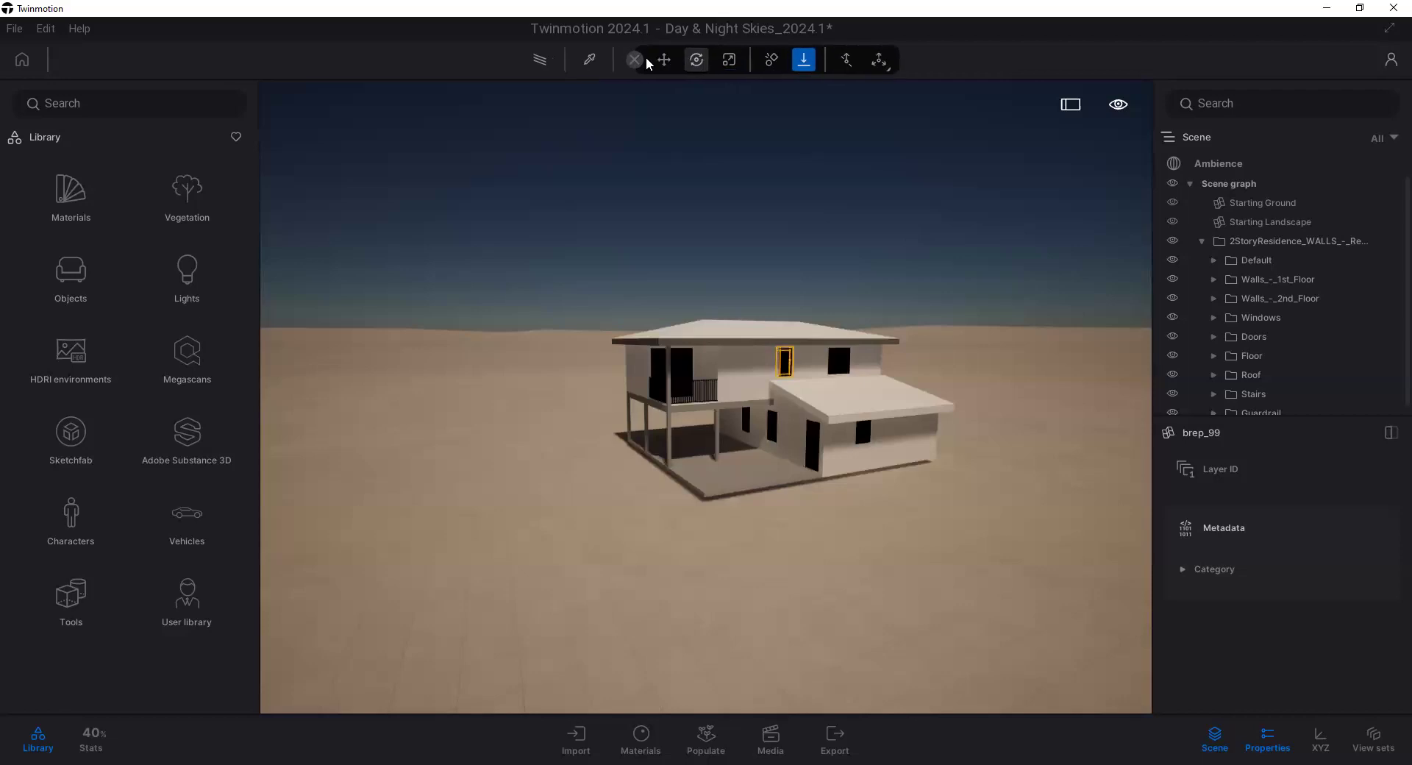
left_click(798, 62)
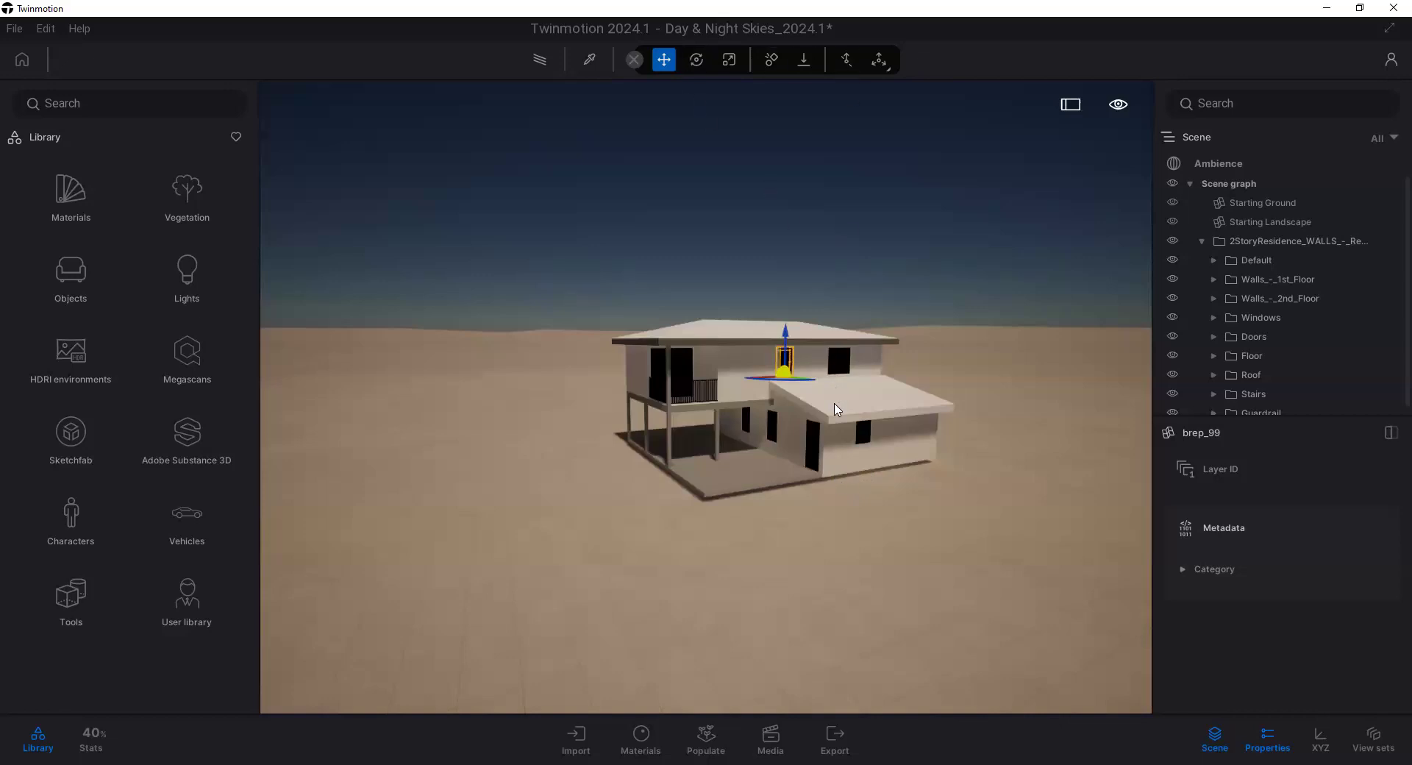
left_click(836, 410)
left_click(822, 421)
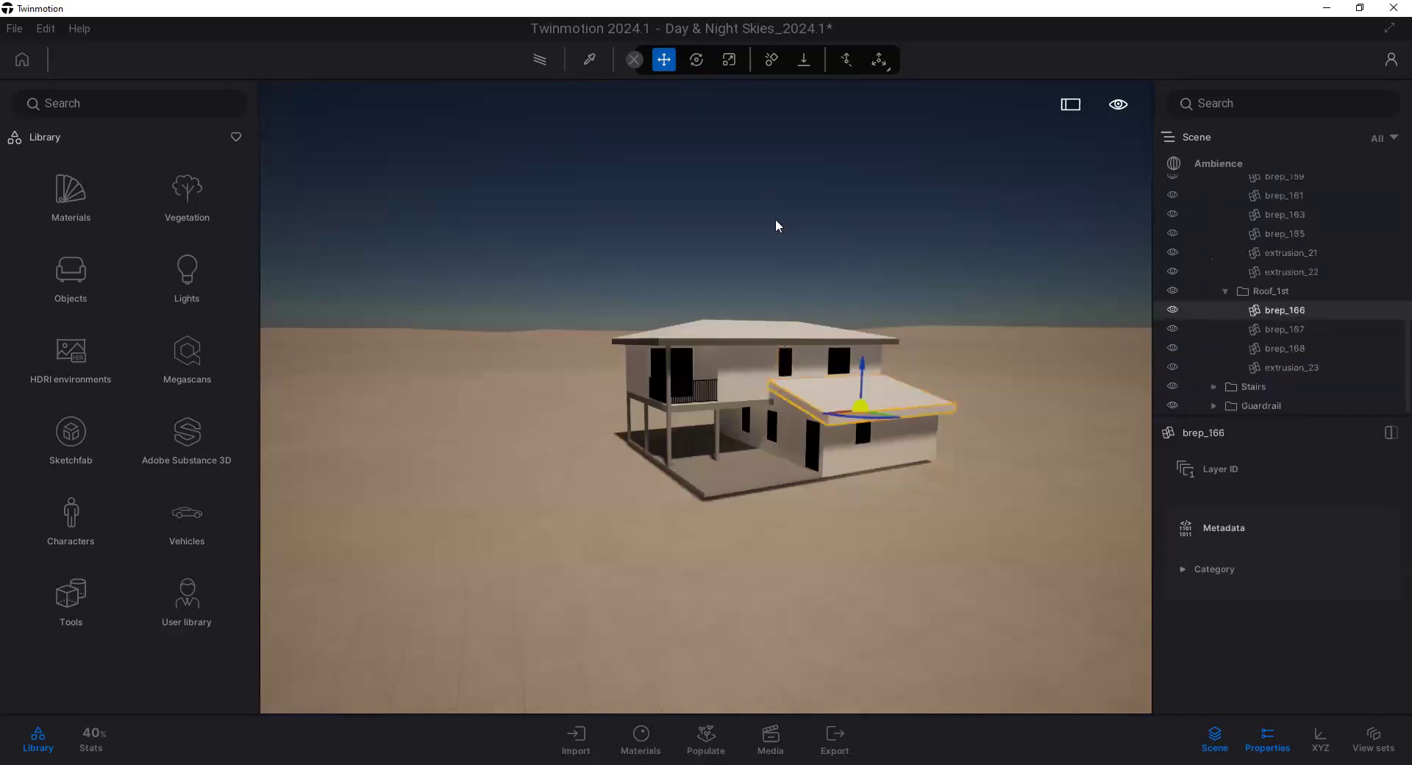
Step: Try to rotate and shift the first-floor roof slab, undo the changes, deselect it and collapse the transform tools
left_click(696, 60)
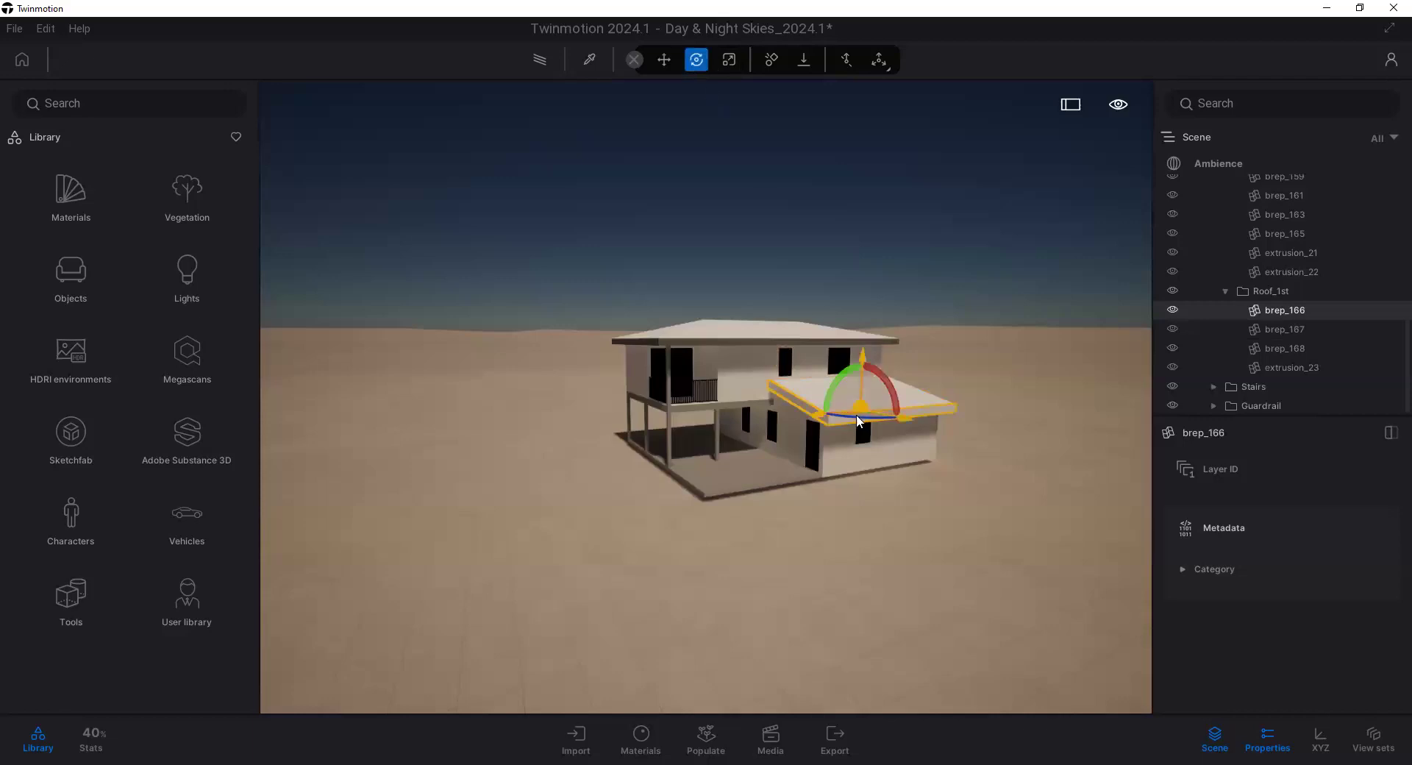
left_click_drag(855, 421, 938, 254)
key("ctrl+z")
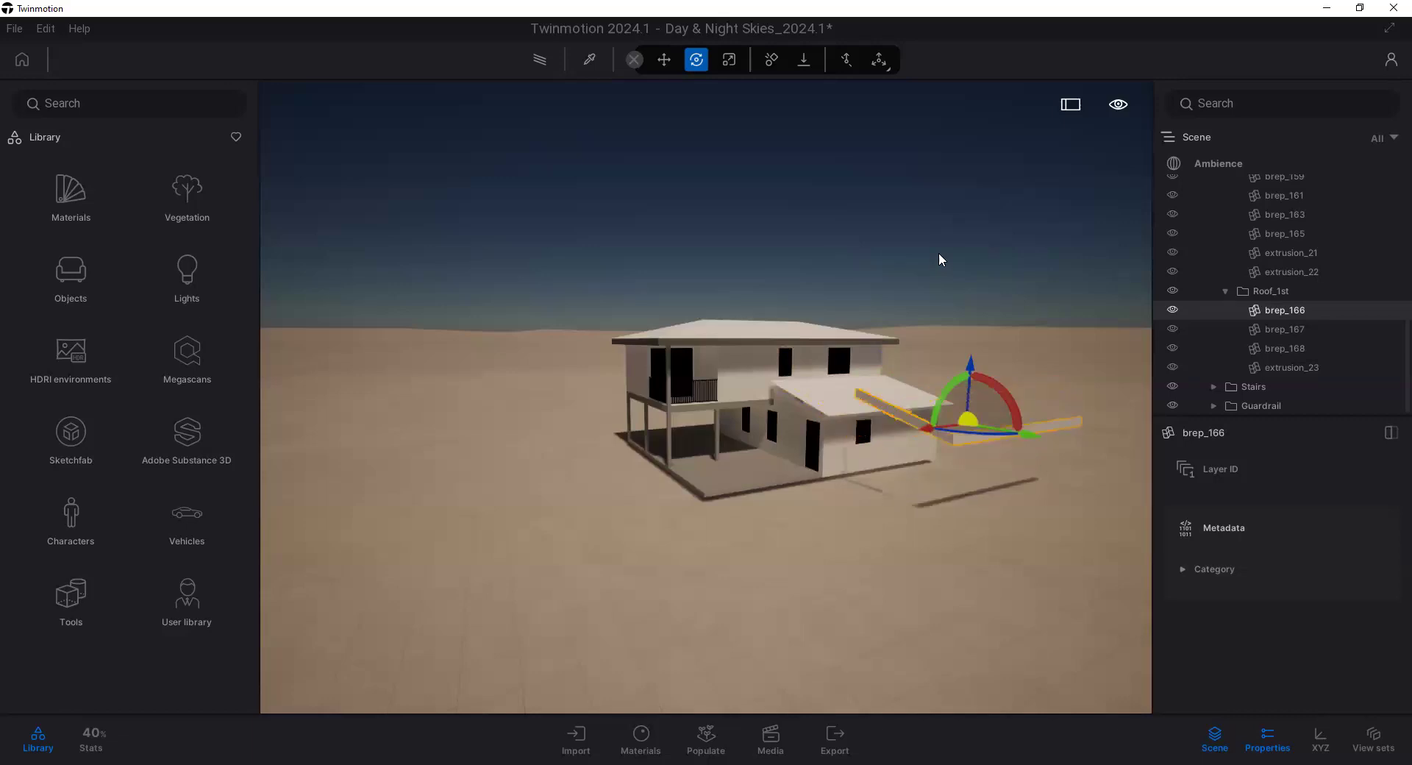
key("ctrl+z")
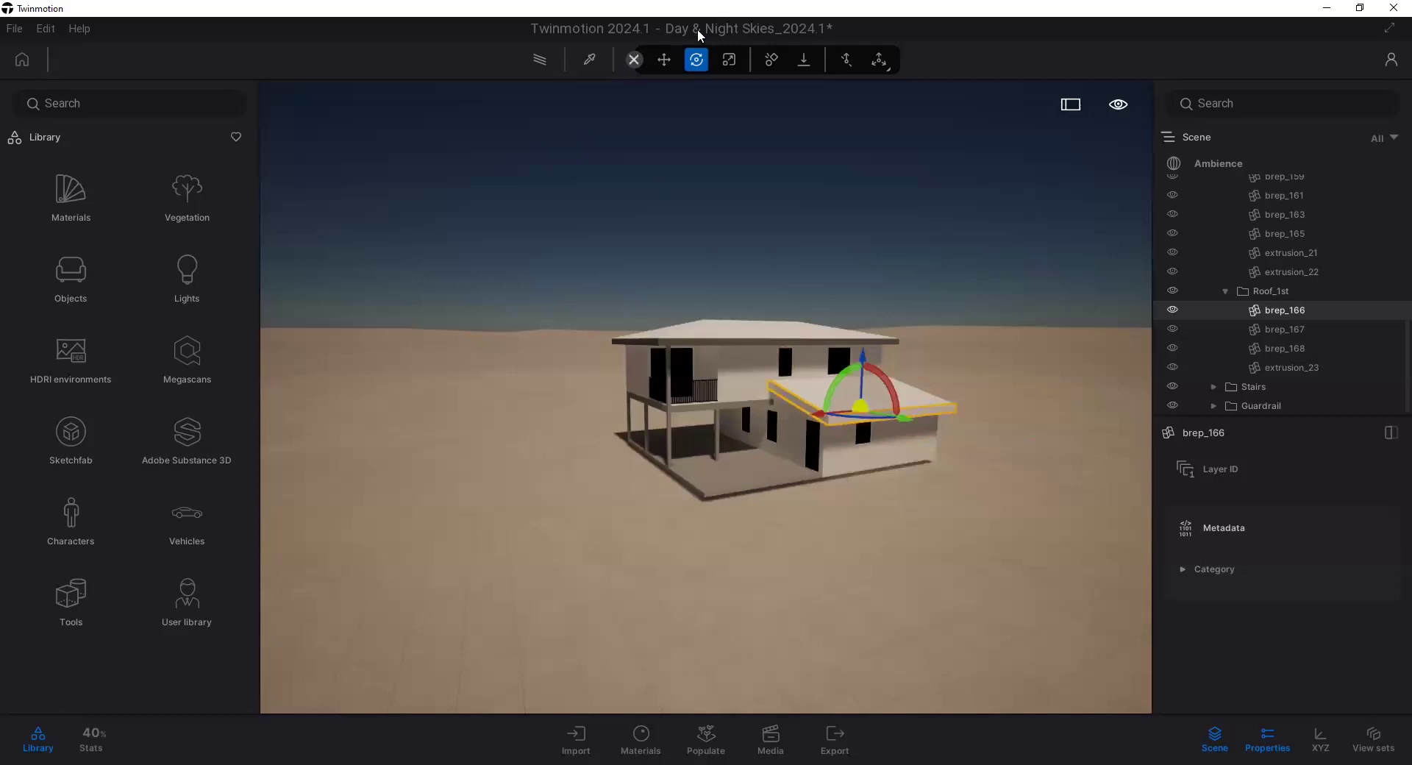
left_click(956, 272)
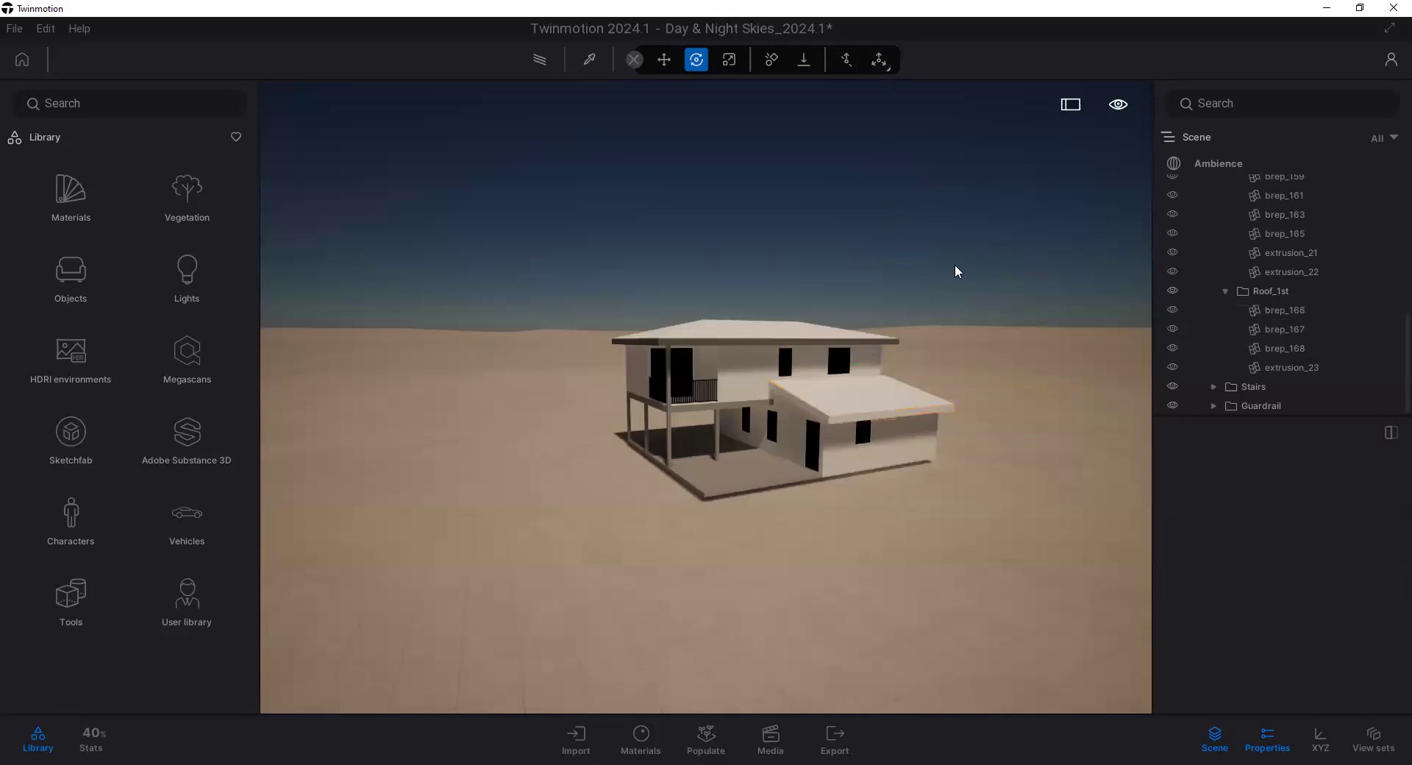
left_click(634, 59)
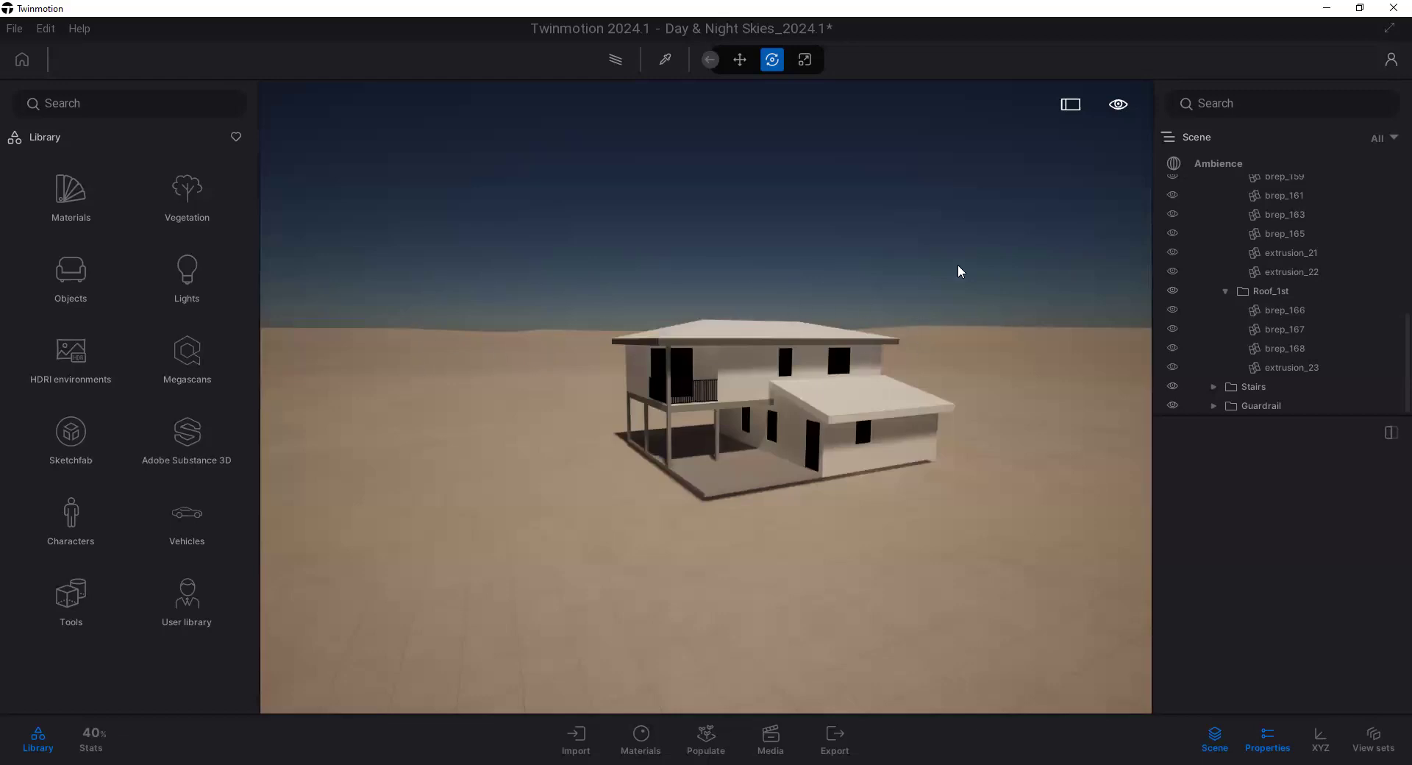
Step: Examine the scene's performance statistics, including frame rate, GPU and CPU load, polygons and textures, and close them
scroll(916, 334, "up", 3)
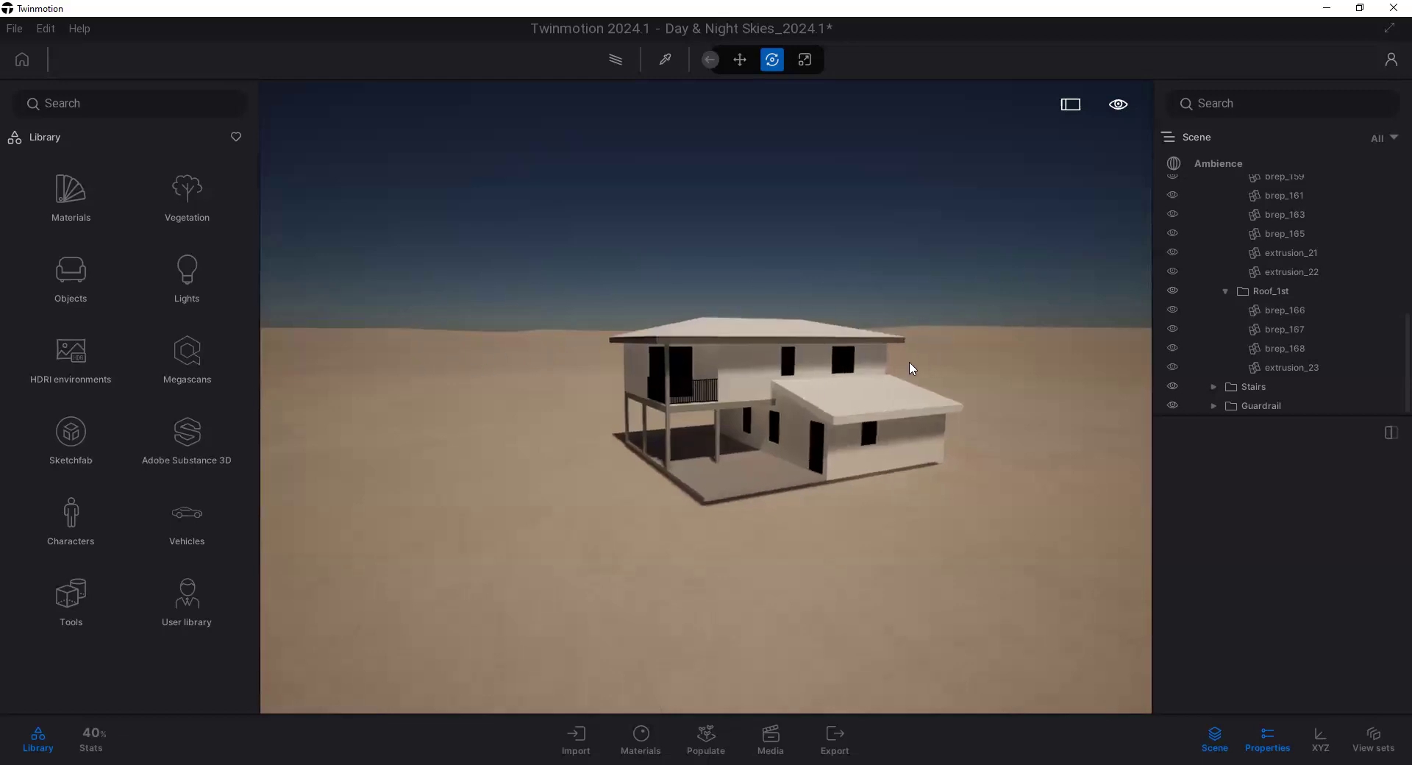
mouse_move(753, 441)
left_mouse_down()
mouse_move(684, 432)
mouse_move(749, 443)
left_mouse_up()
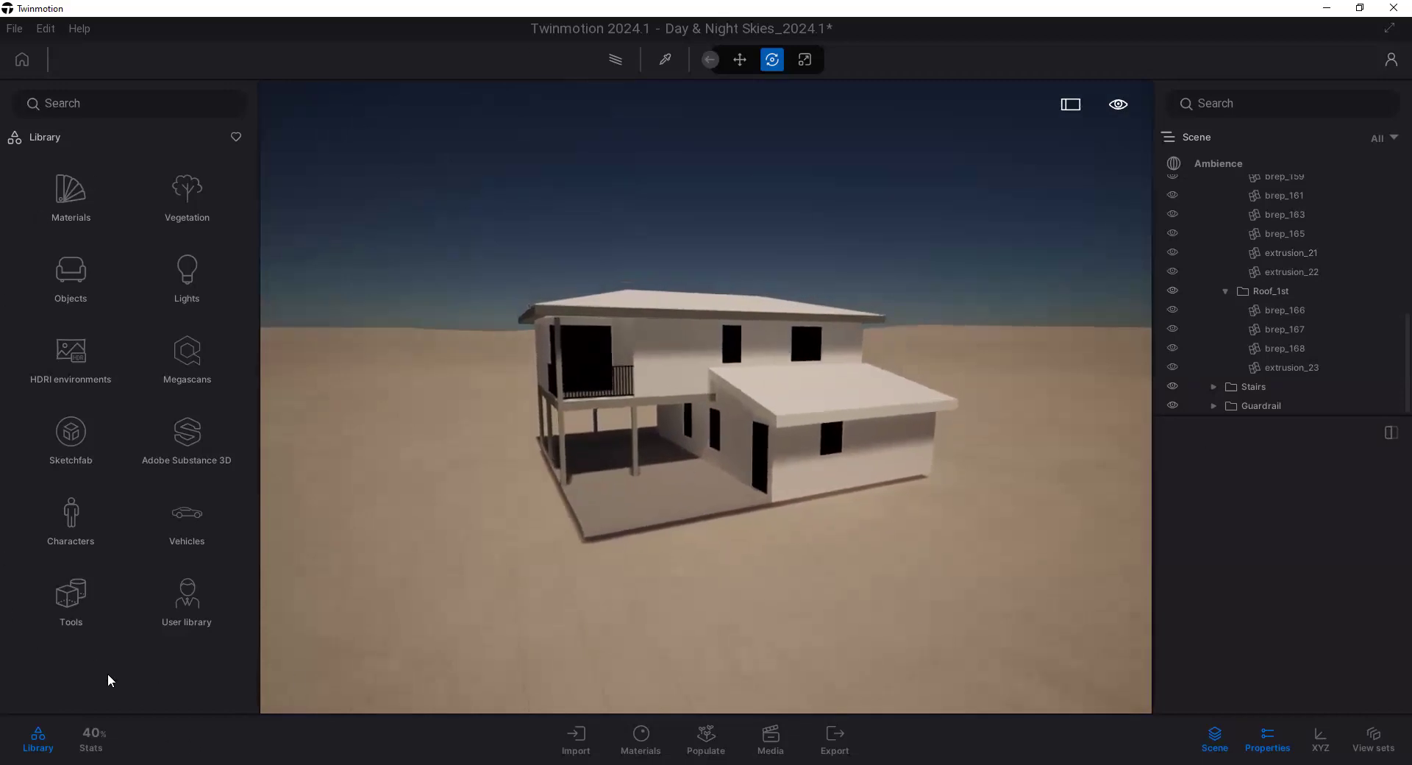
left_click(92, 742)
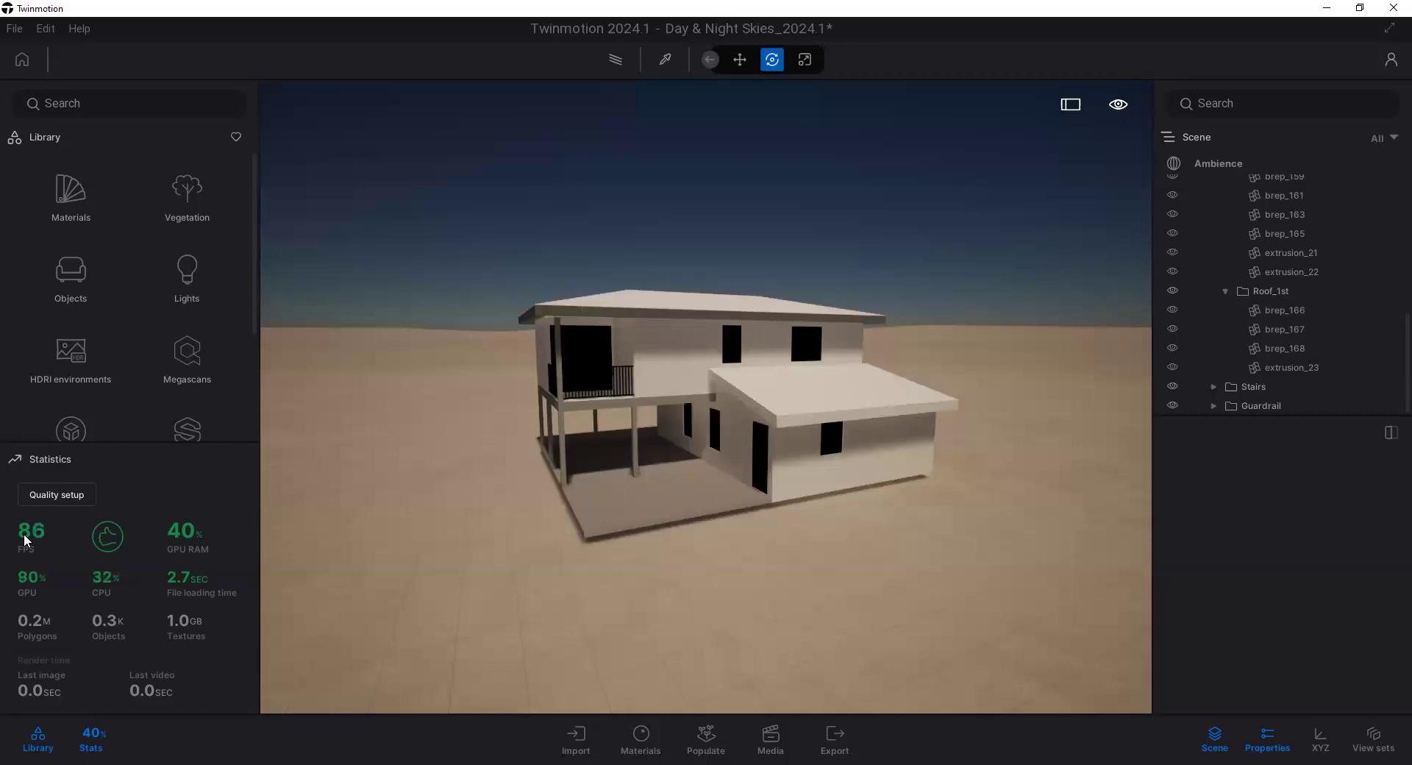
left_click(92, 739)
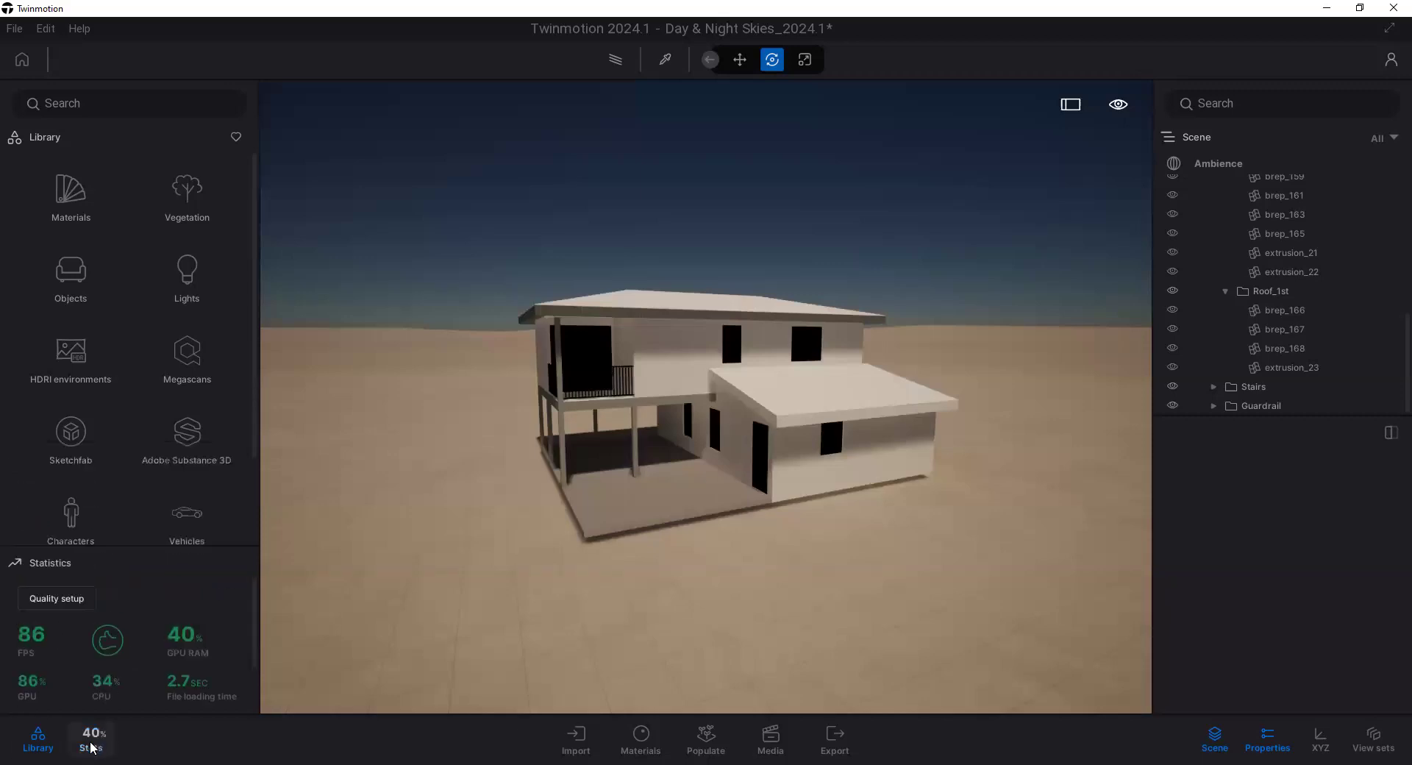
Step: Open the Glass materials collection in the library with the house's balcony and entrance side in close view
left_click_drag(592, 284, 628, 303)
scroll(628, 303, "up", 3)
scroll(595, 319, "up", 5)
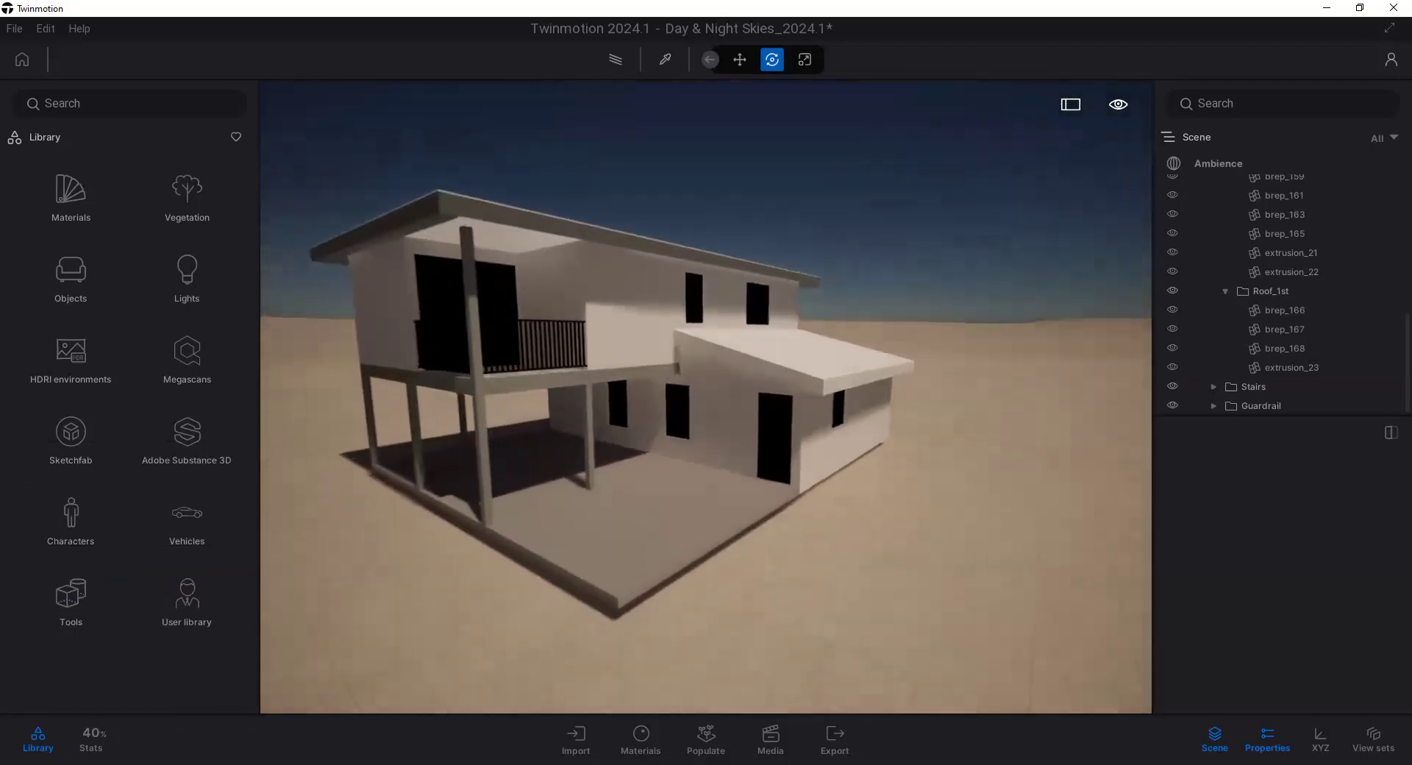
scroll(599, 324, "up", 5)
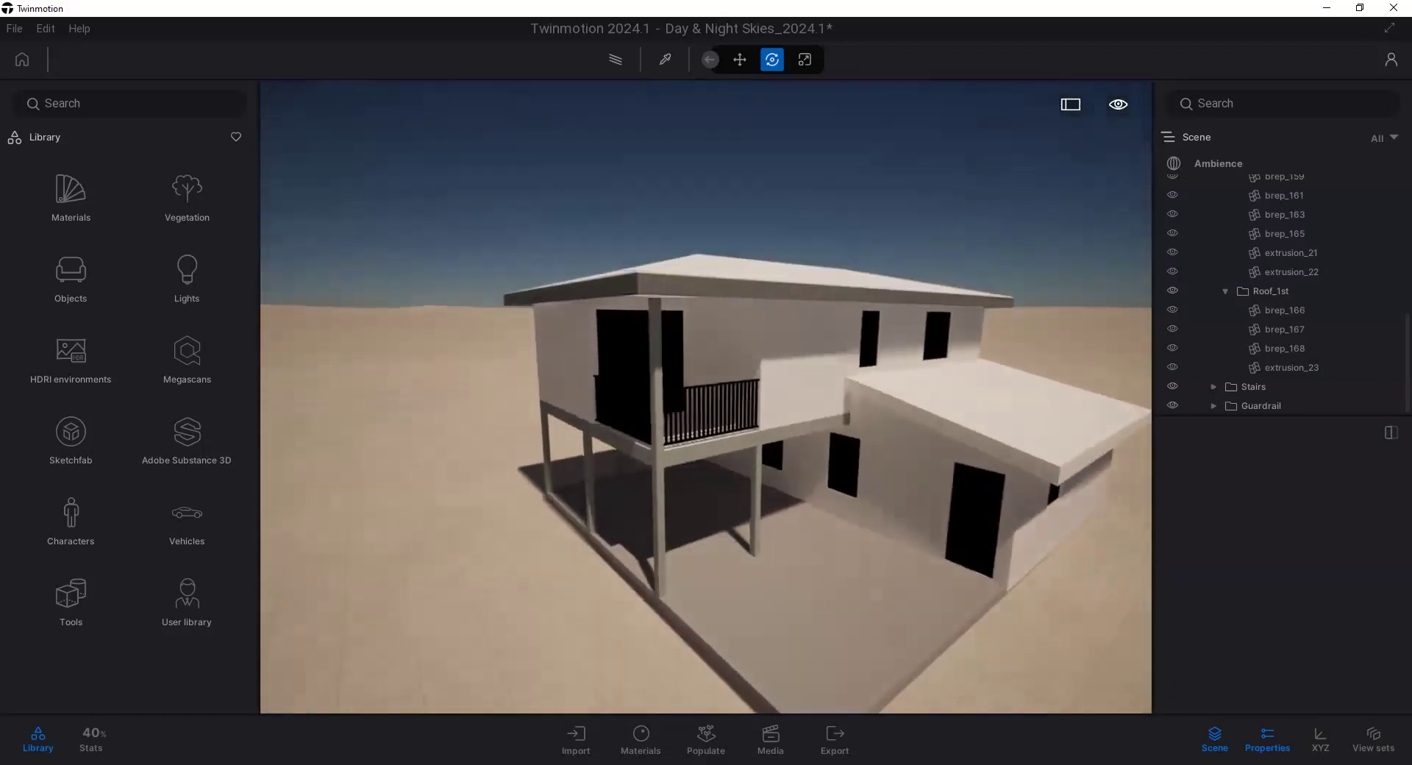
scroll(558, 311, "up", 3)
scroll(557, 311, "up", 5)
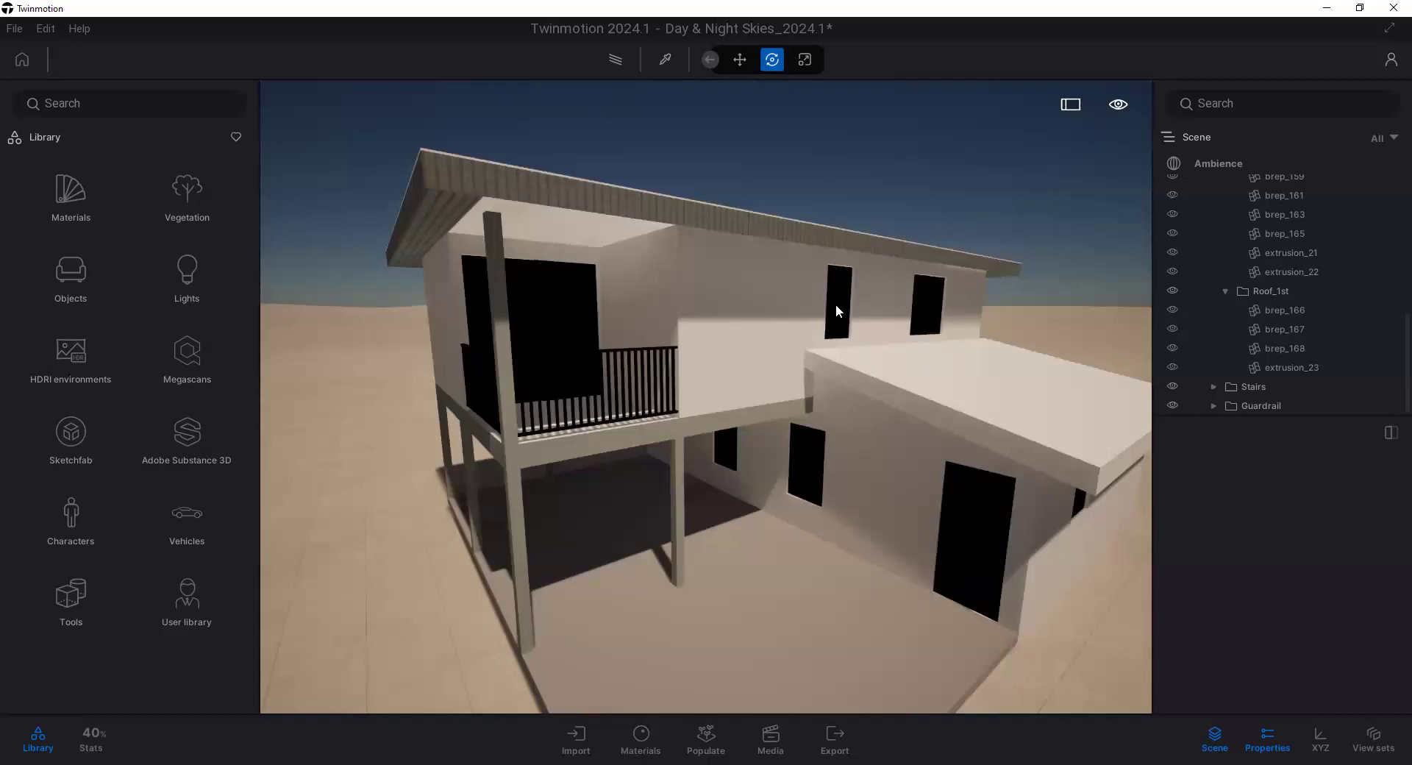
left_click(70, 196)
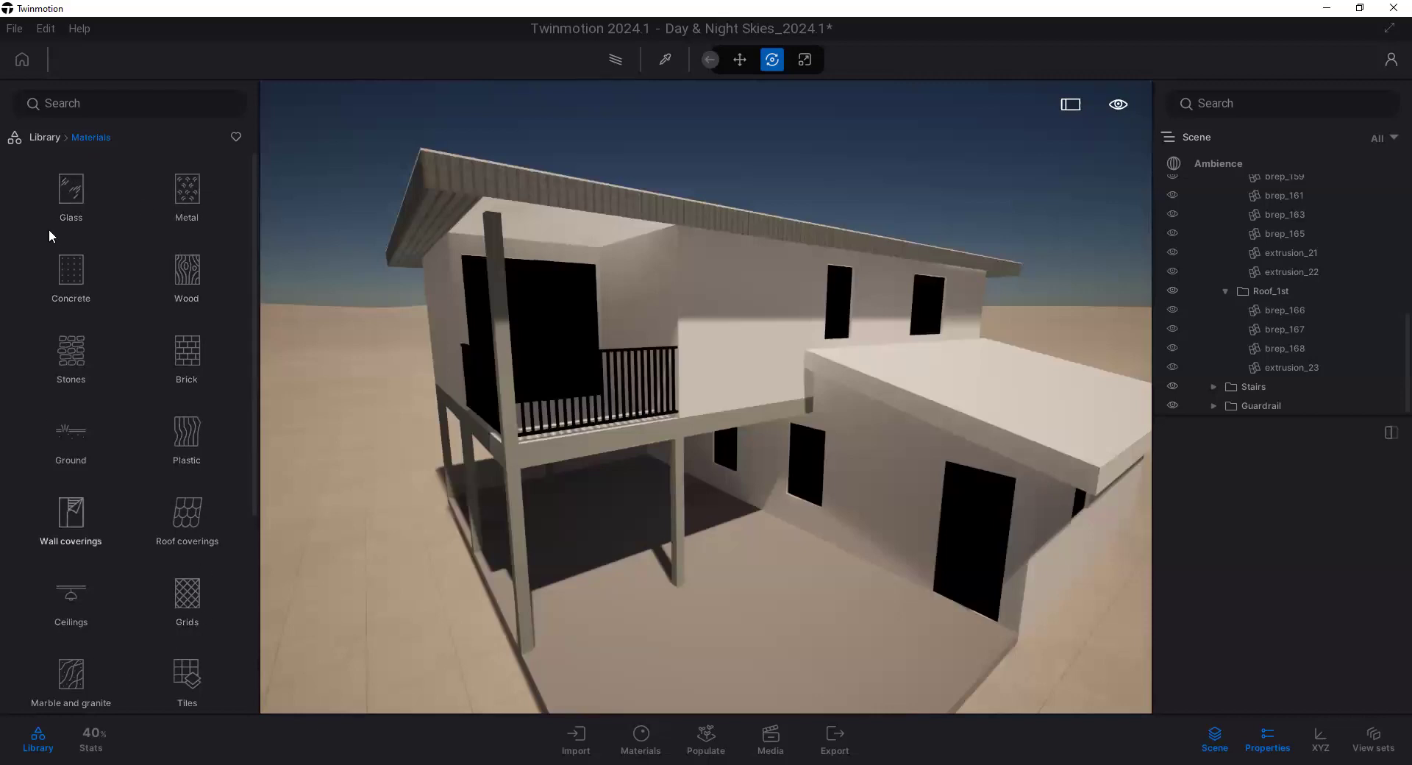
left_click(72, 190)
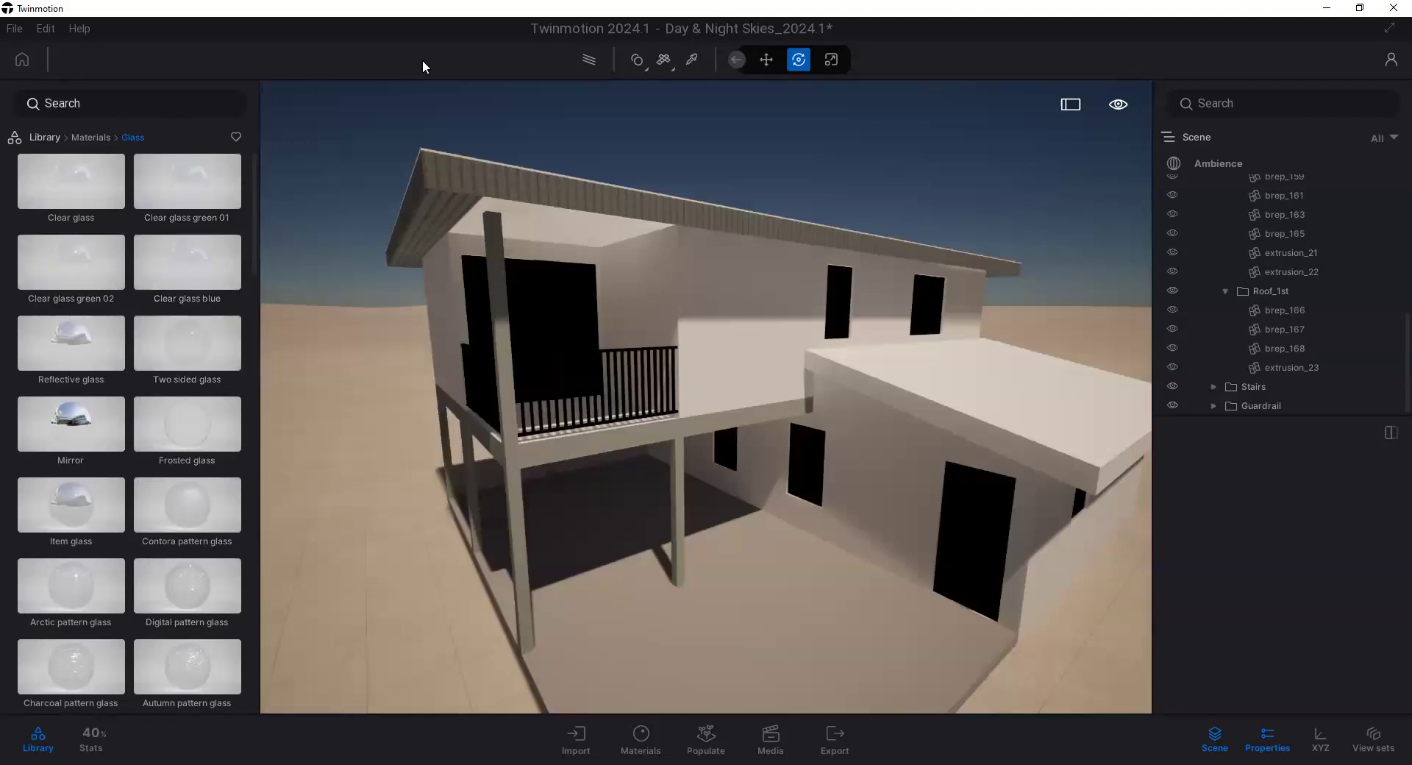
Step: Display the material application modes and review Replace material, Apply to object and Apply to selection
left_click(644, 65)
mouse_move(638, 59)
left_click(647, 69)
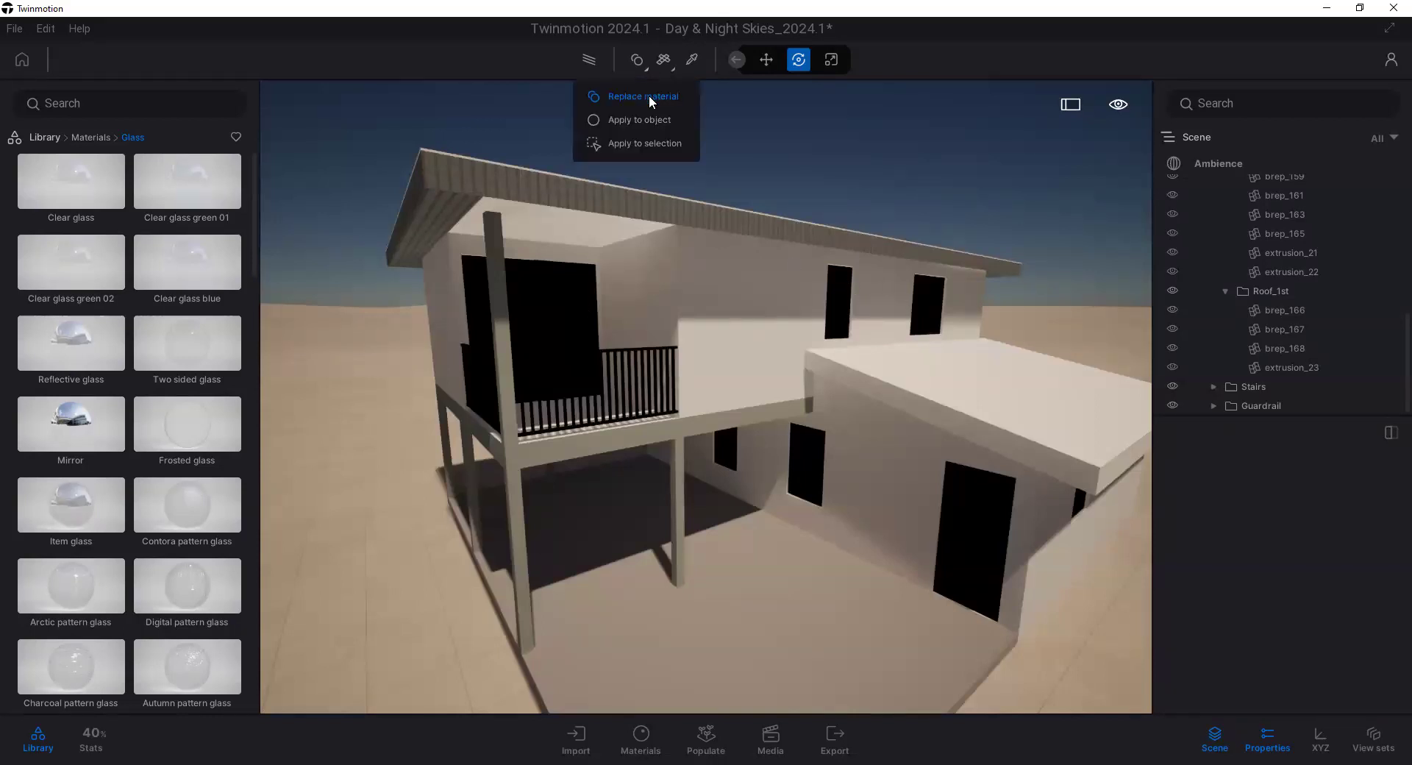
Step: Apply Clear glass blue to the house's black window and door panes in Replace material mode
mouse_move(170, 198)
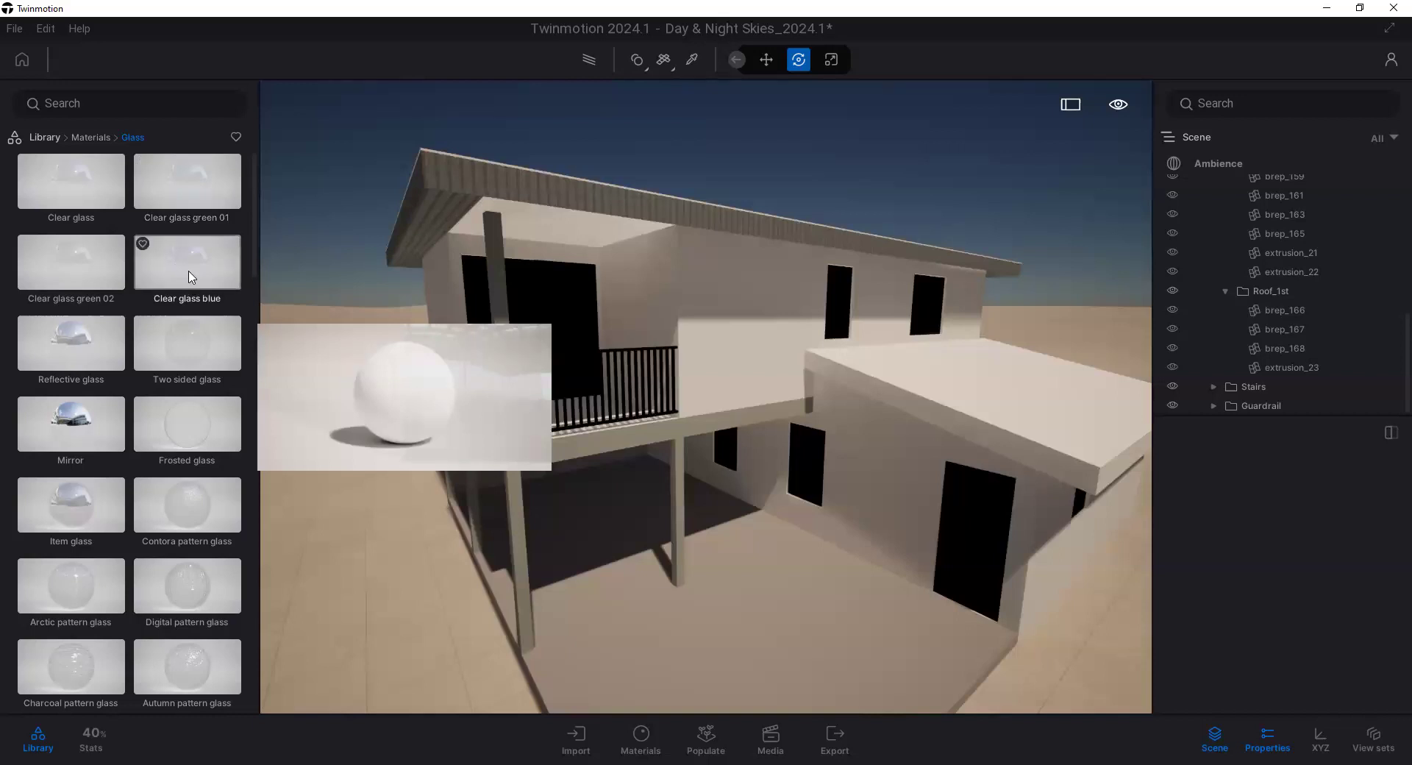
mouse_move(182, 272)
left_mouse_down()
mouse_move(519, 297)
mouse_move(199, 265)
left_mouse_up()
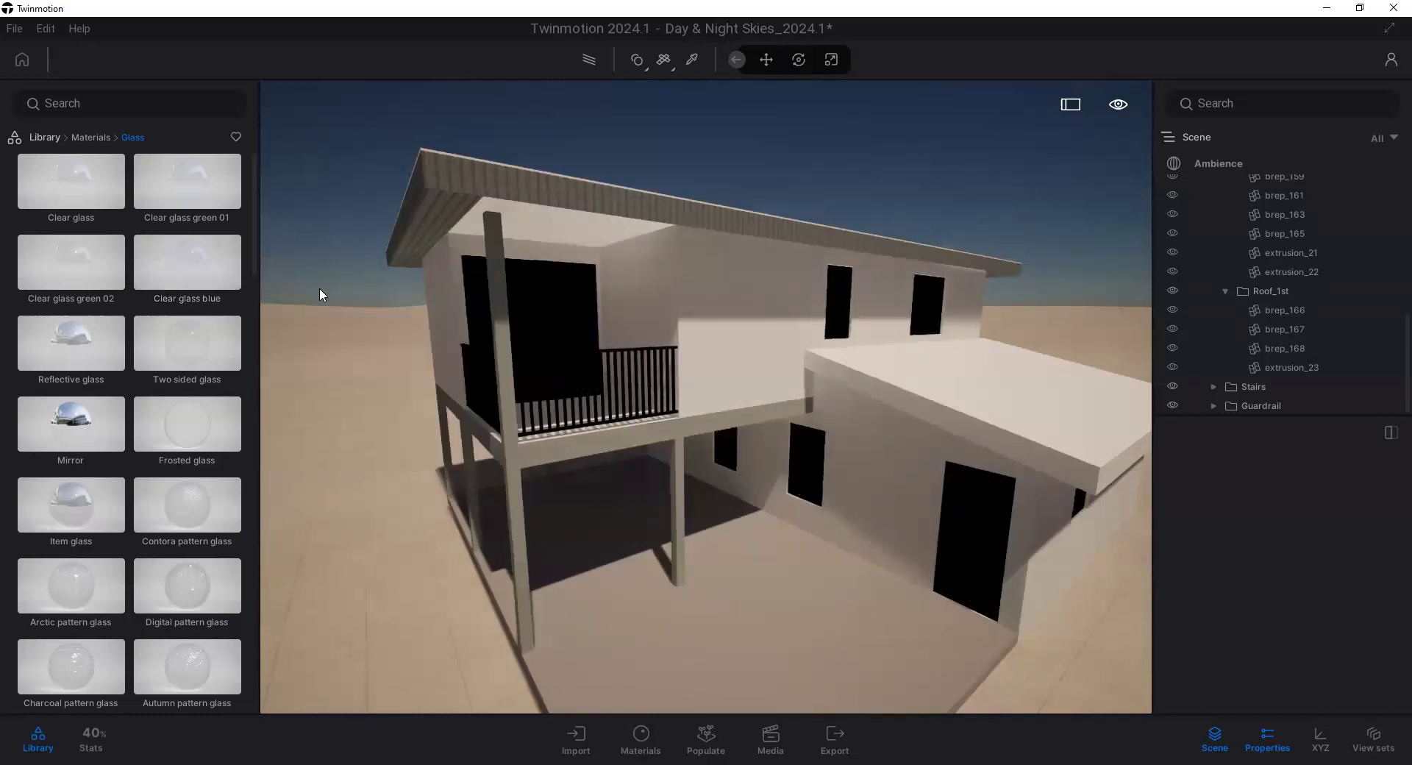
left_click_drag(387, 310, 482, 310)
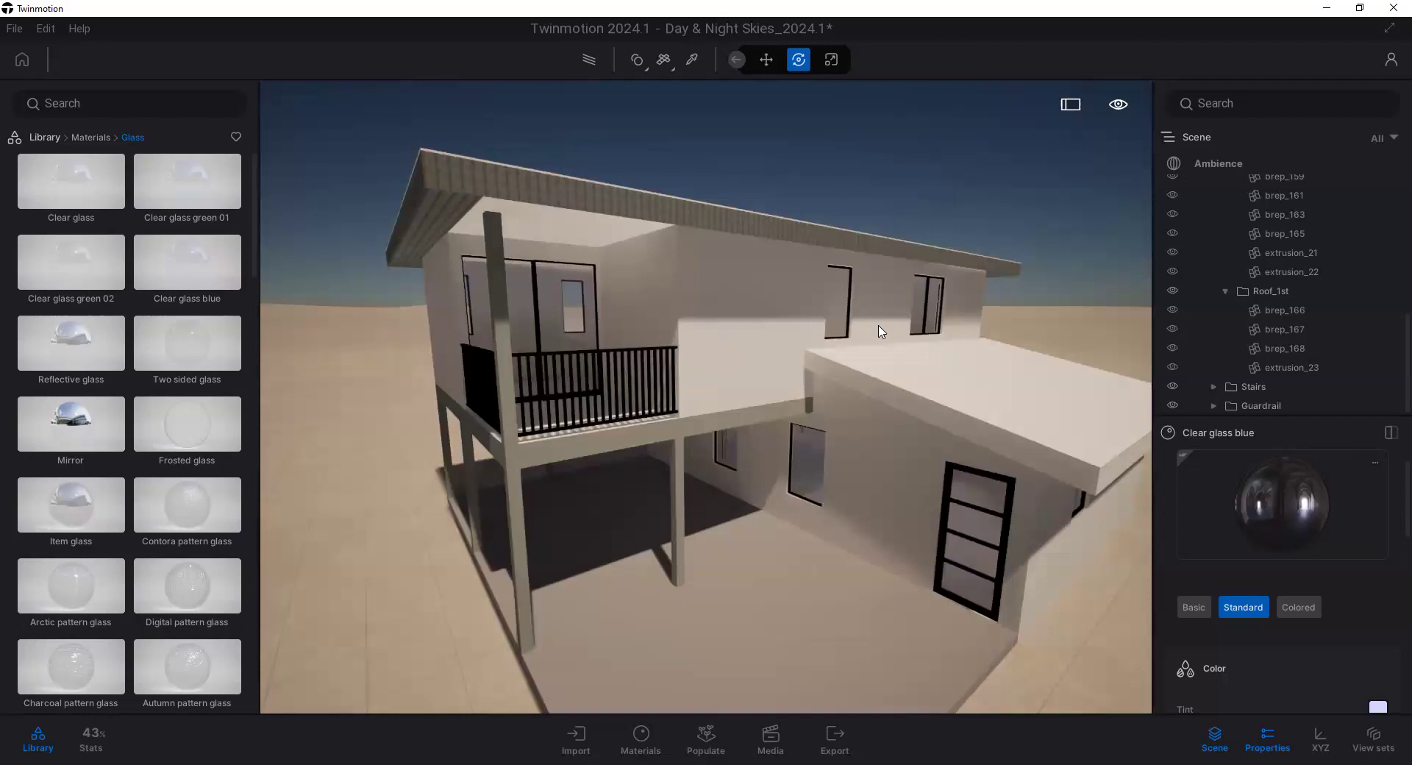
mouse_move(138, 239)
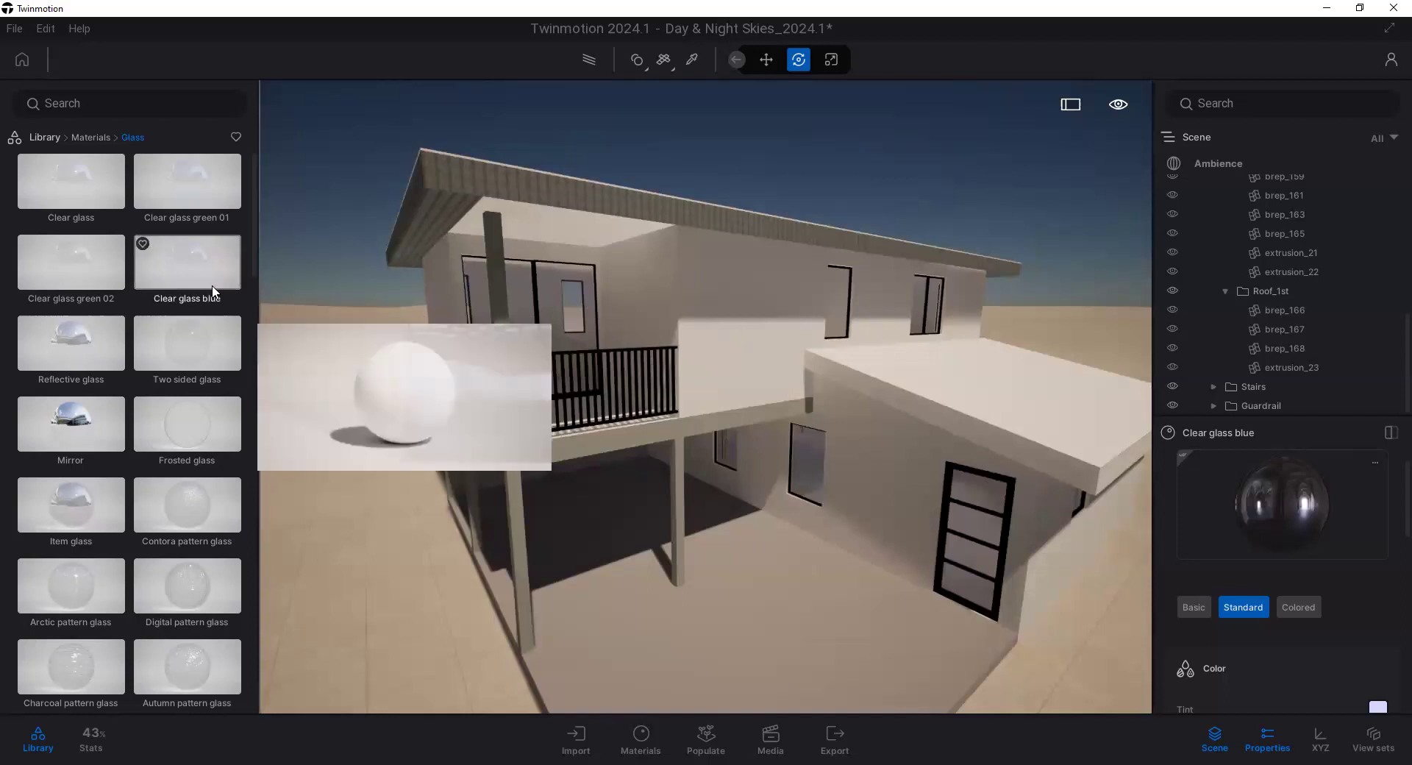
Step: Open the Concrete materials collection and switch the material application mode to Apply to object
left_click(94, 138)
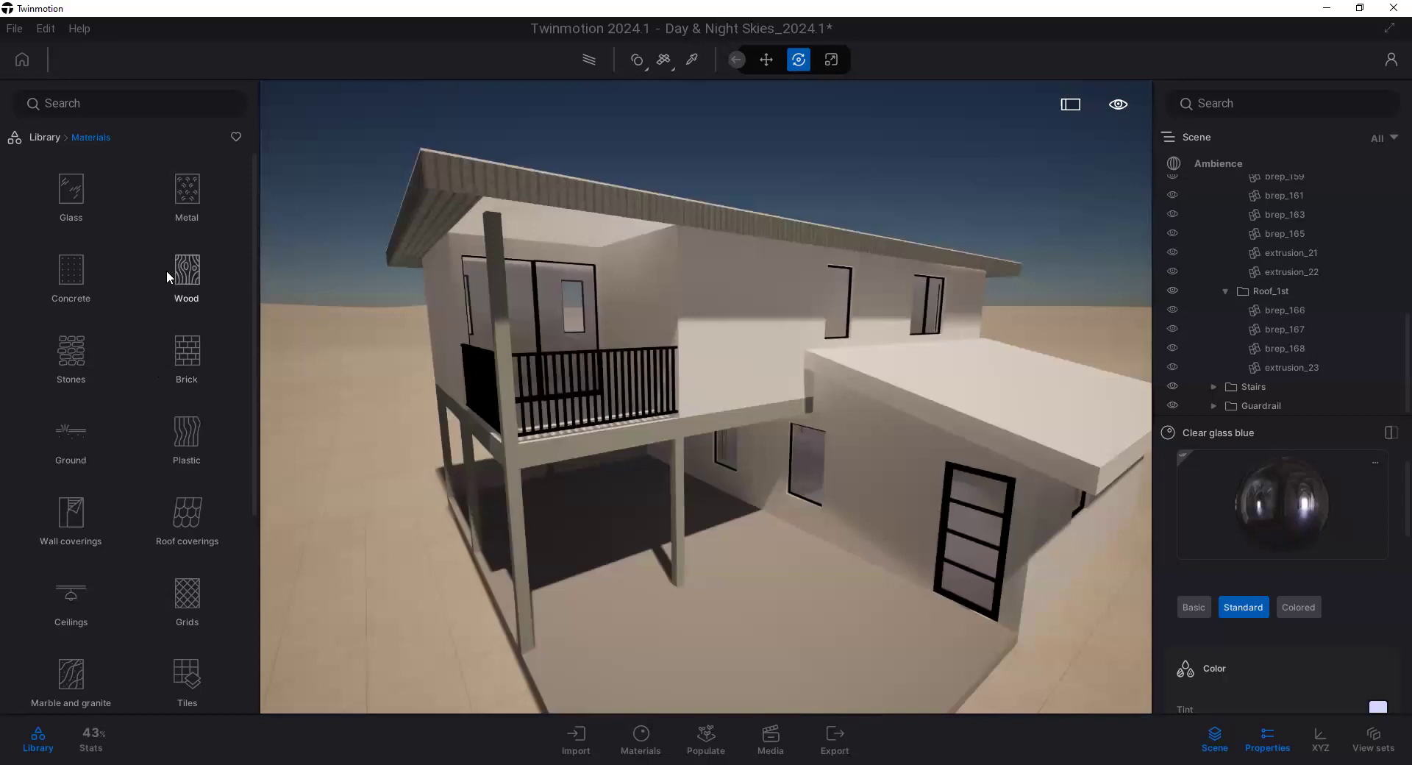
left_click(72, 277)
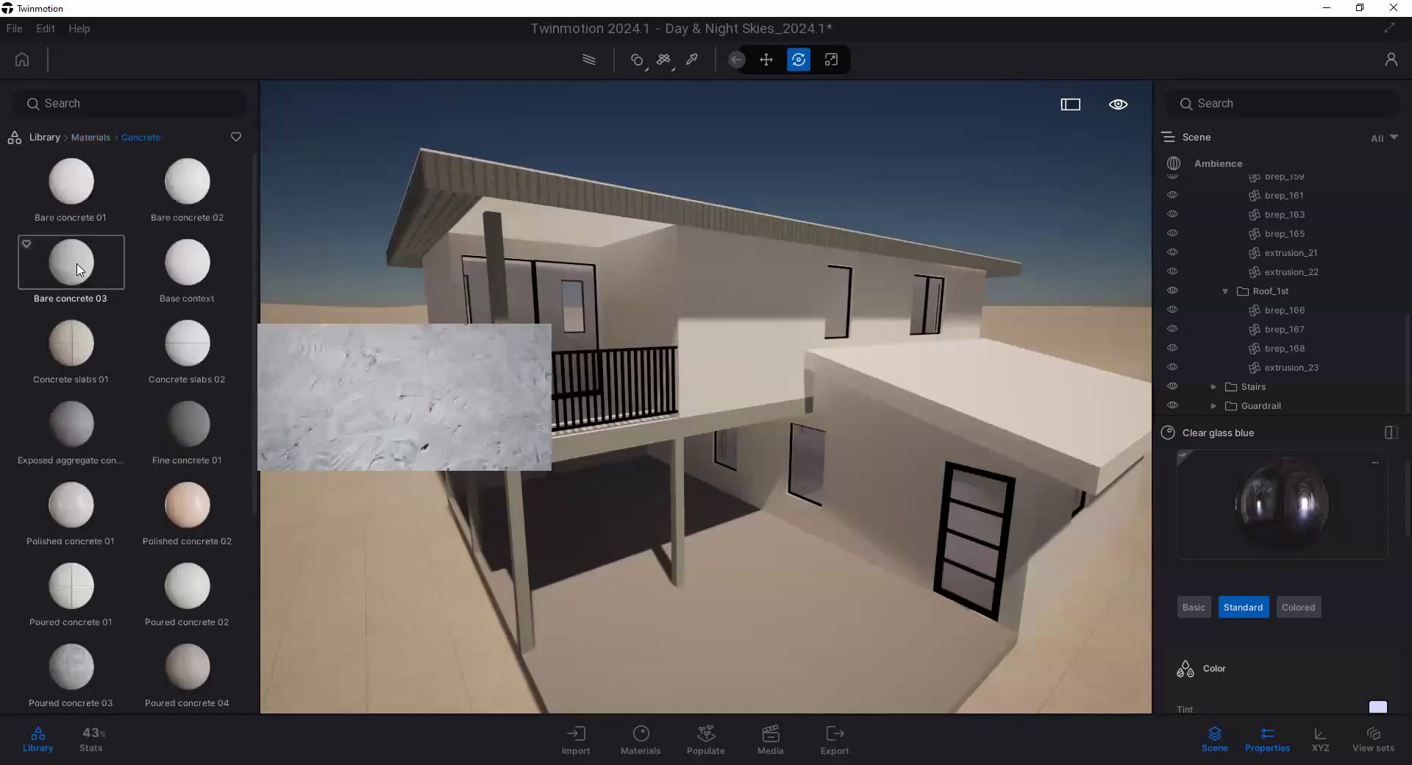
left_click(79, 270)
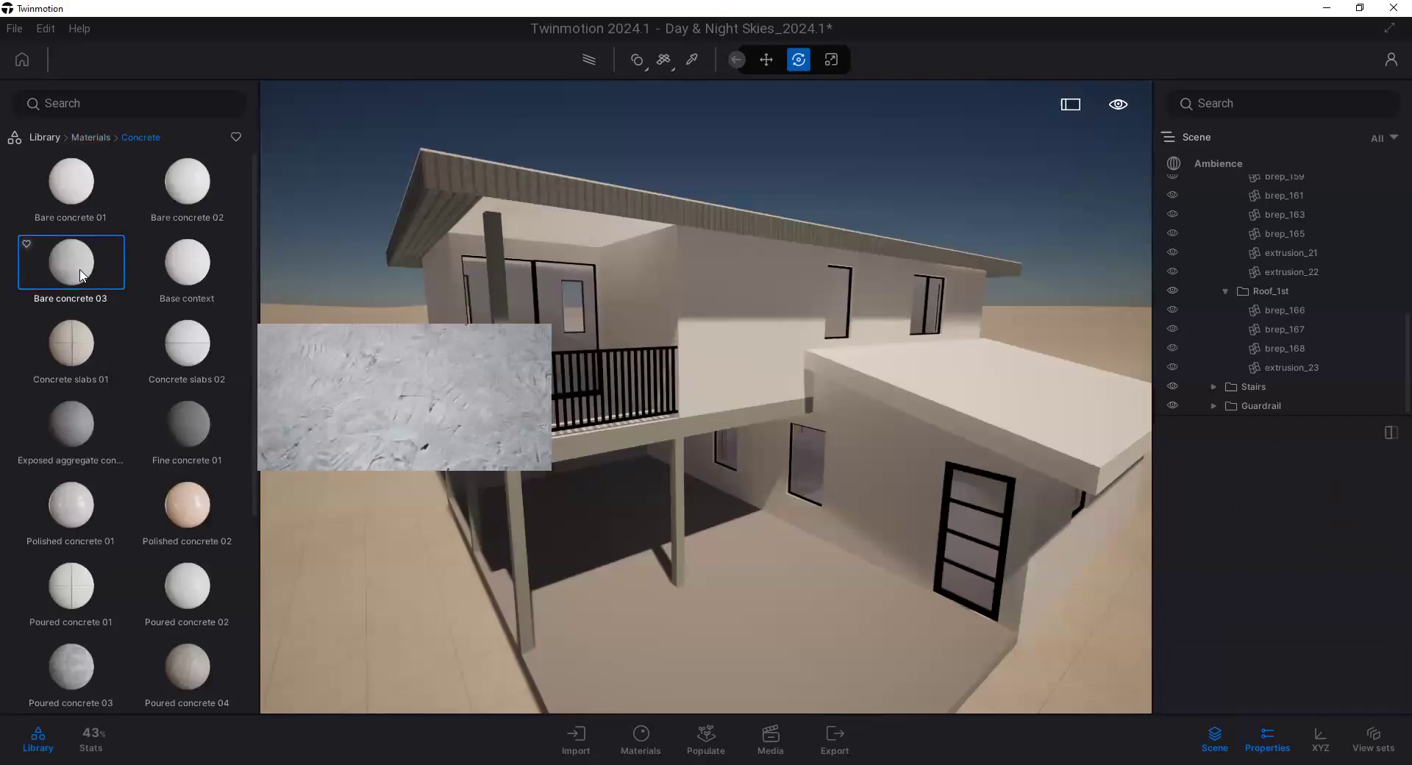
left_click(644, 69)
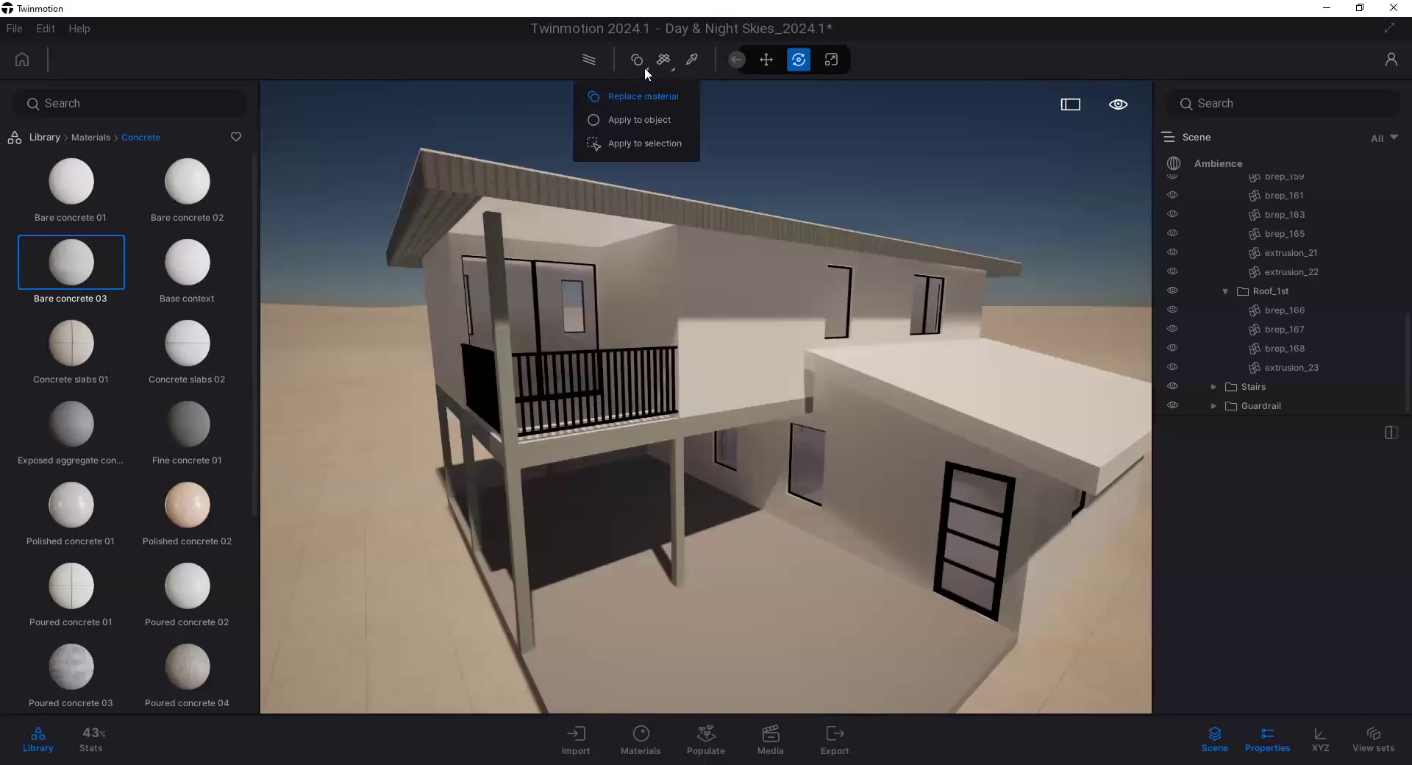
left_click(639, 120)
Step: Apply Bare concrete 03 to a single upper-floor balcony door pane and restore that pane to Clear glass blue
mouse_move(83, 283)
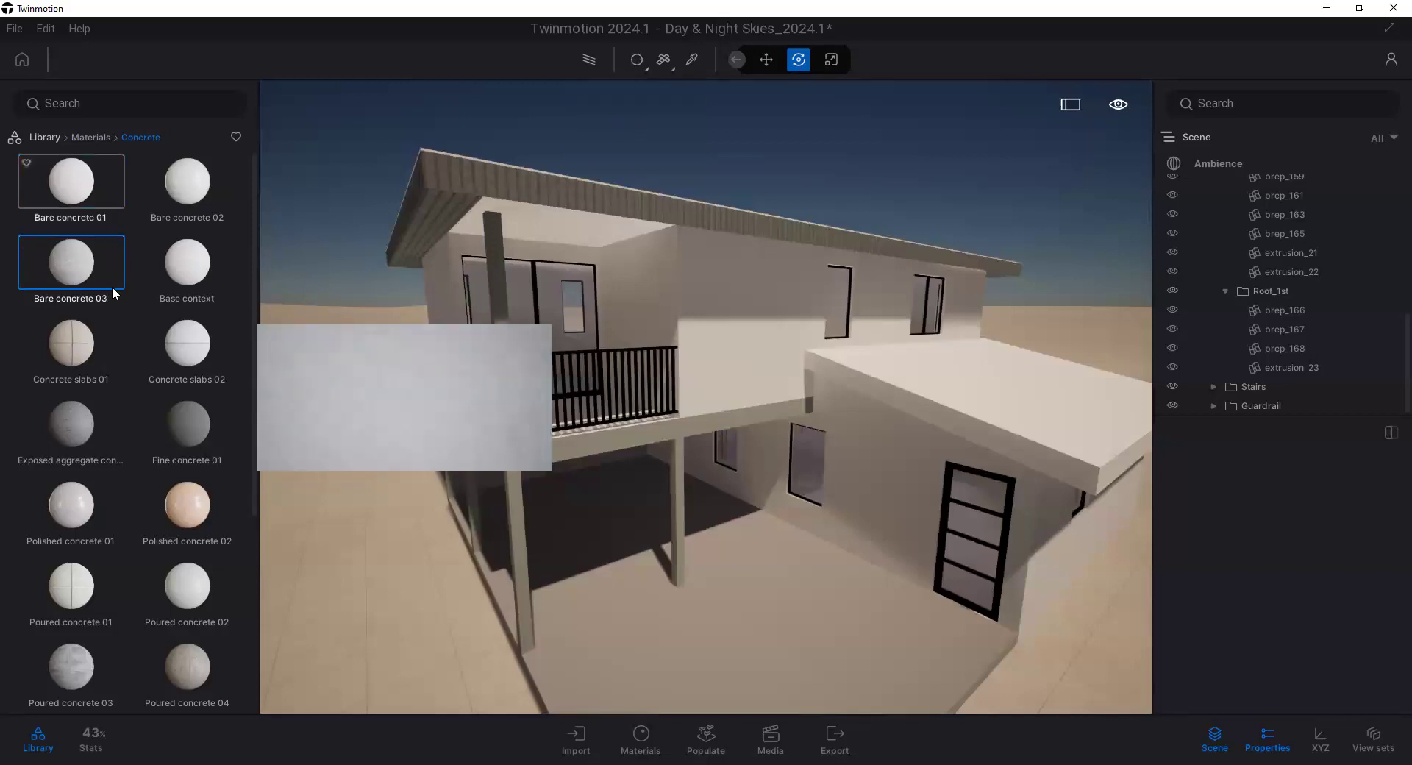
left_click_drag(81, 279, 522, 293)
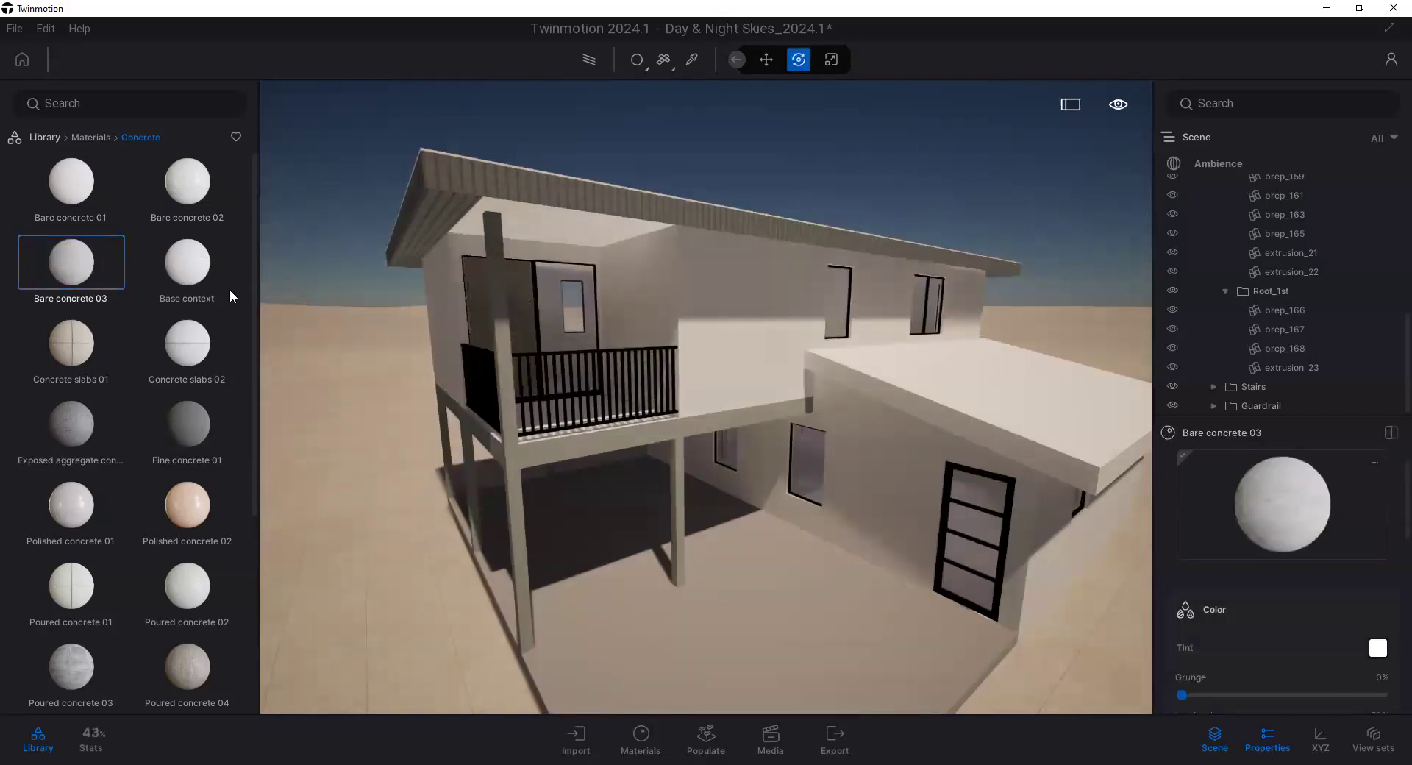
mouse_move(71, 266)
left_click(81, 138)
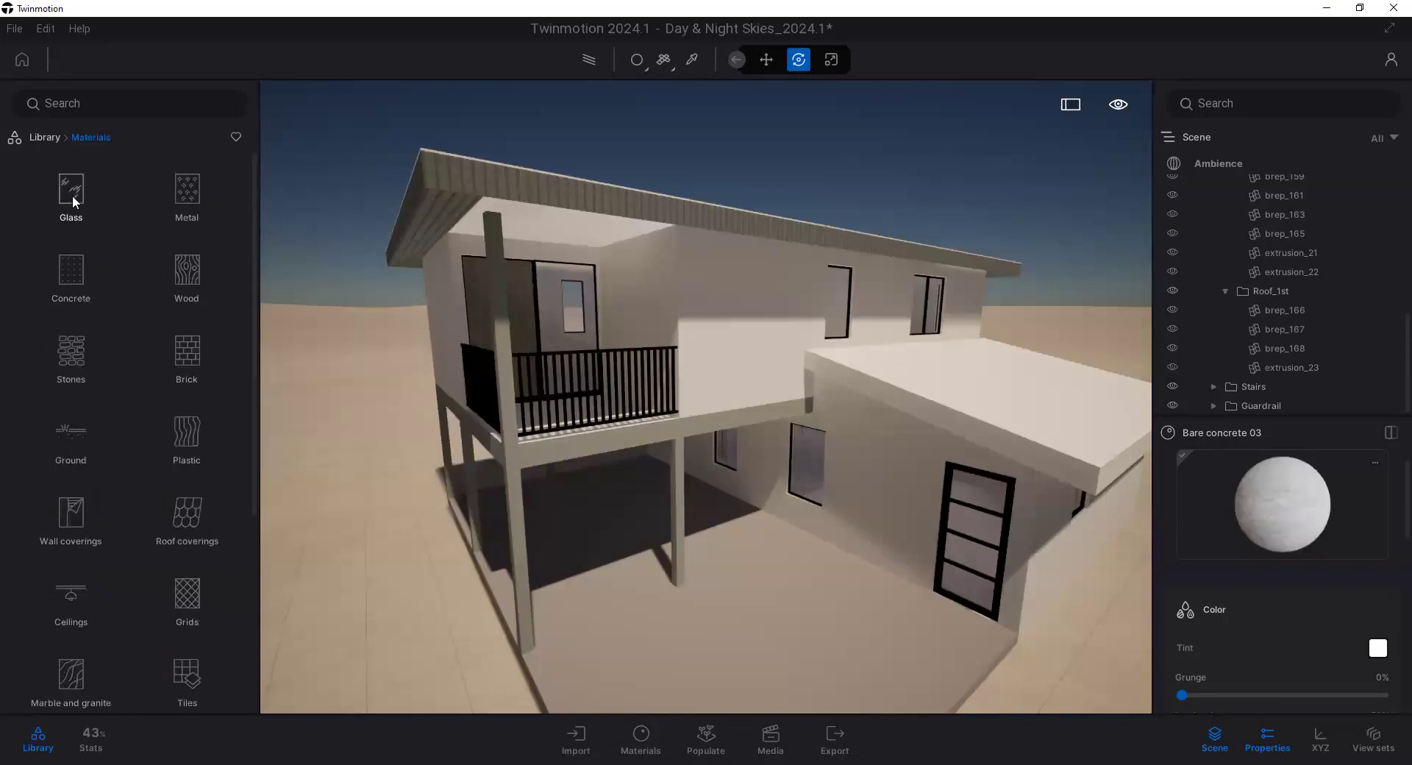
left_click(71, 192)
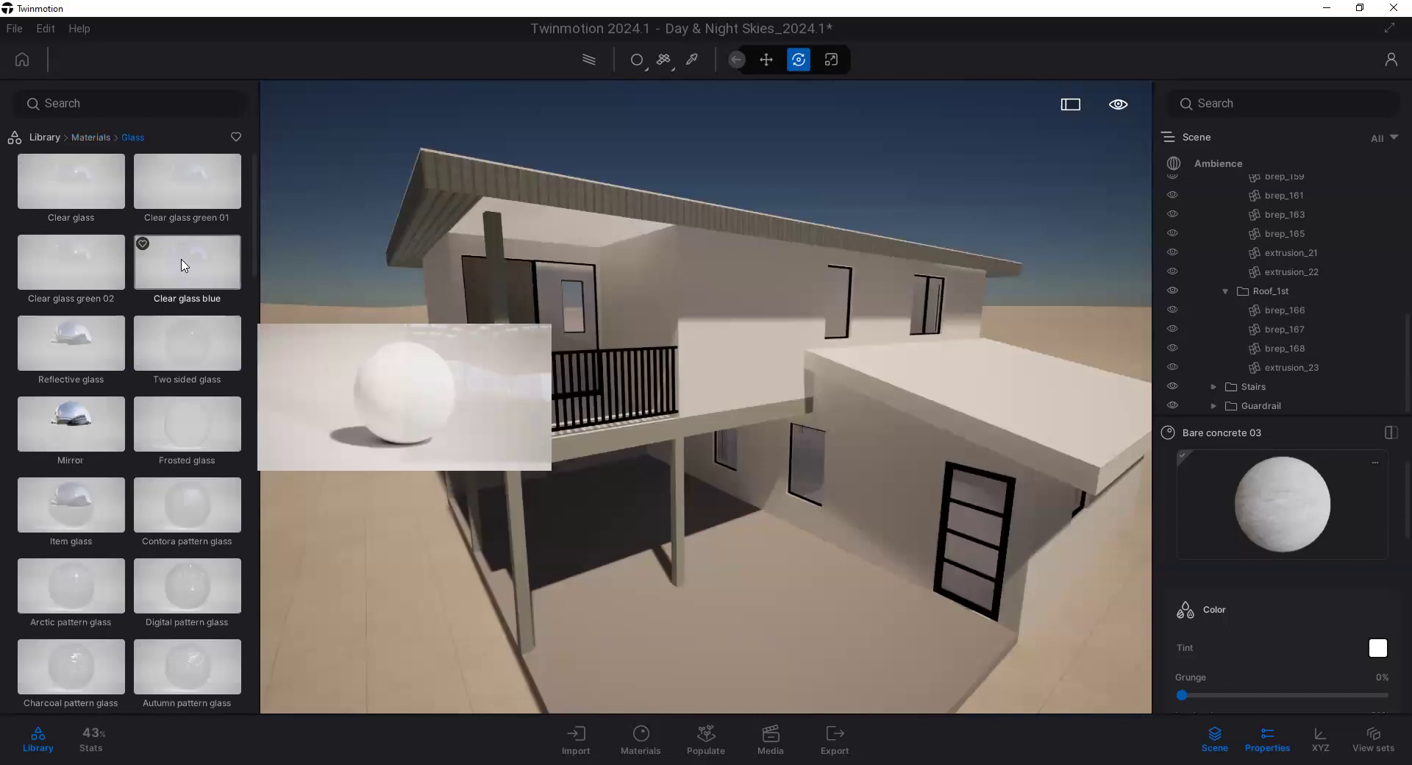
left_click(475, 293)
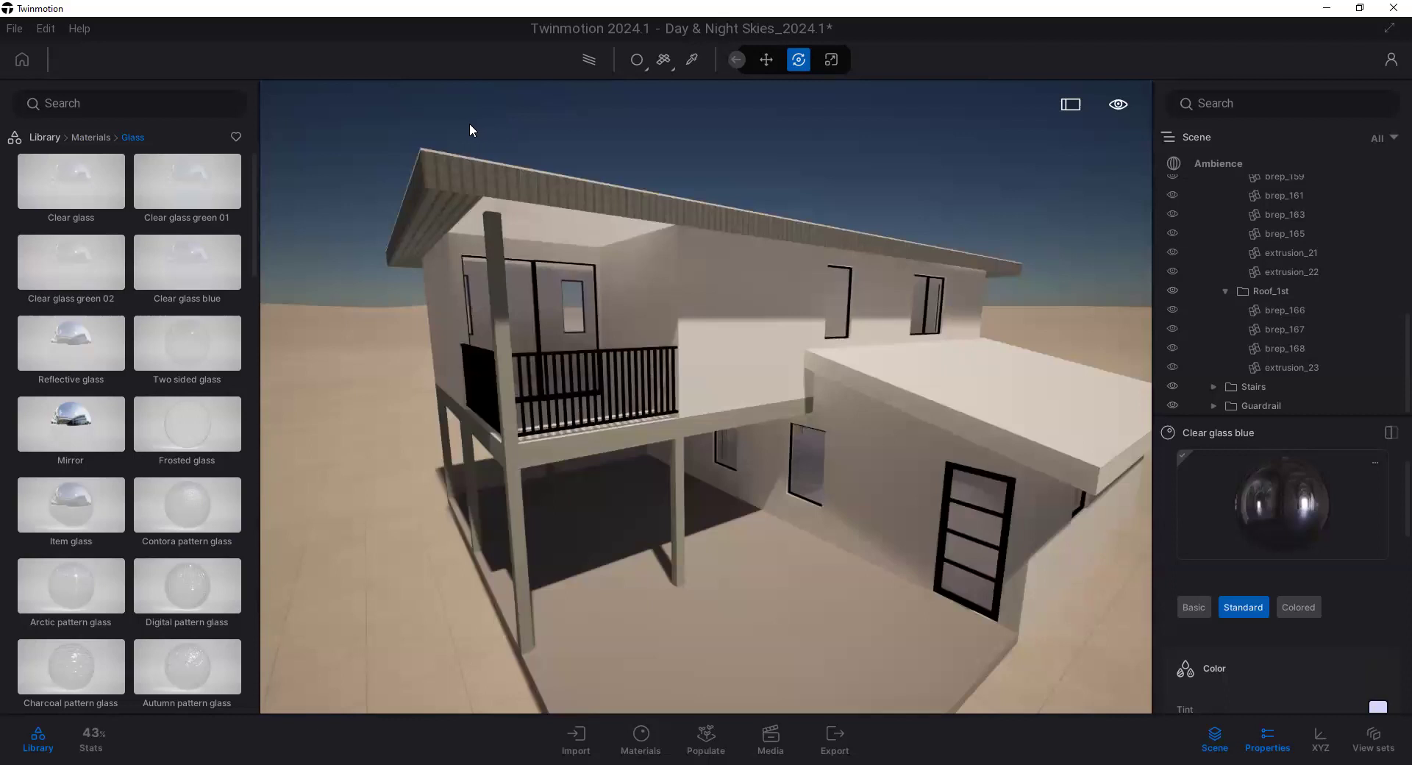
Step: Display the list of materials used in the scene with the whole house in view
scroll(693, 330, "down", 5)
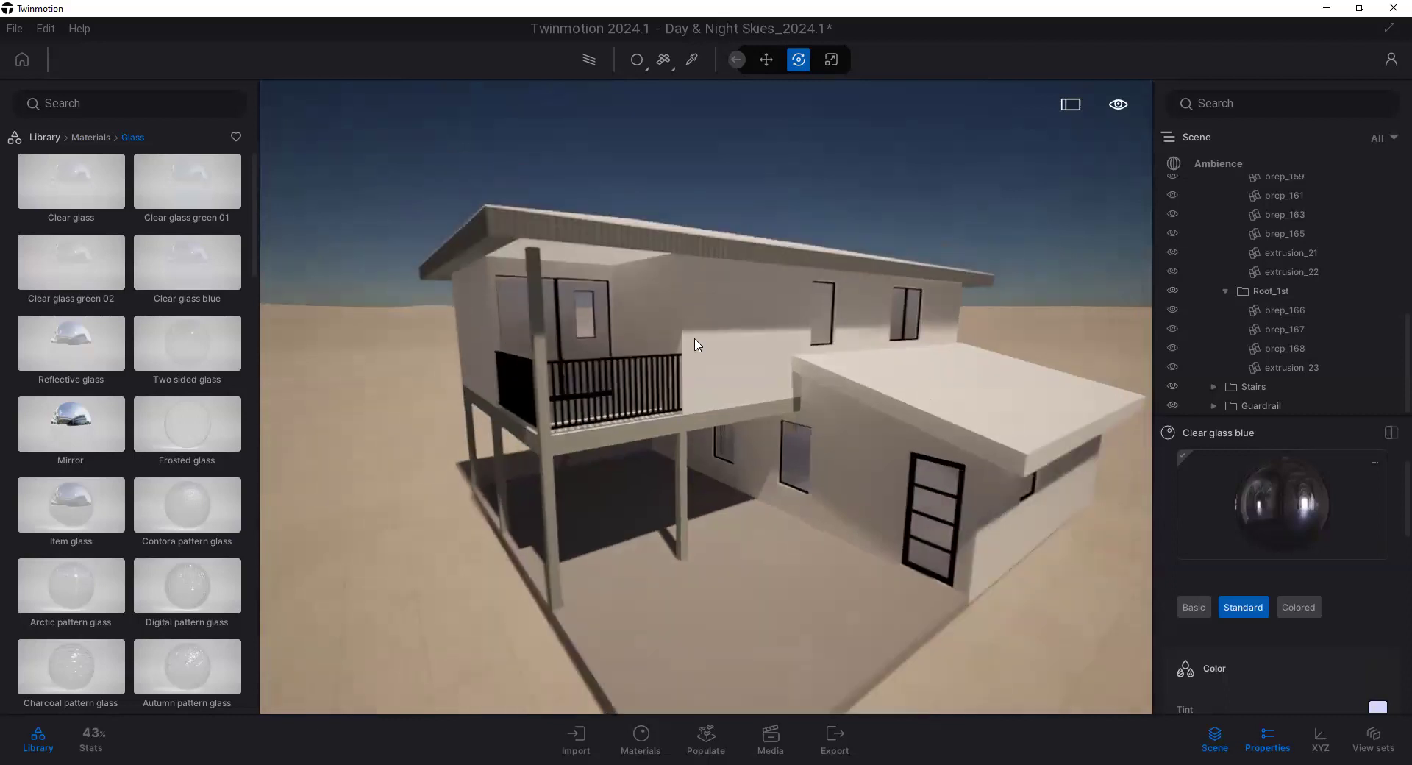
middle_click_drag(808, 390, 725, 372, "shift")
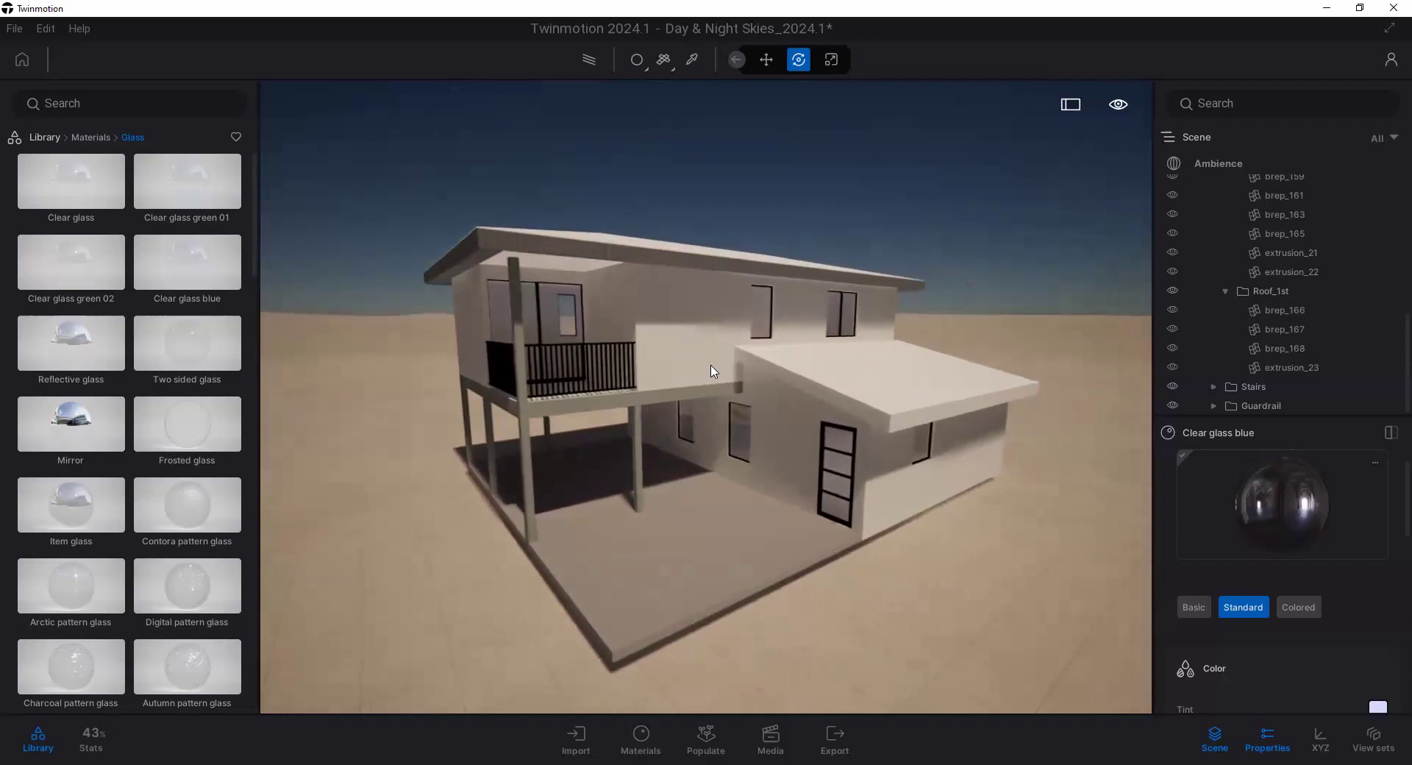
left_click(641, 738)
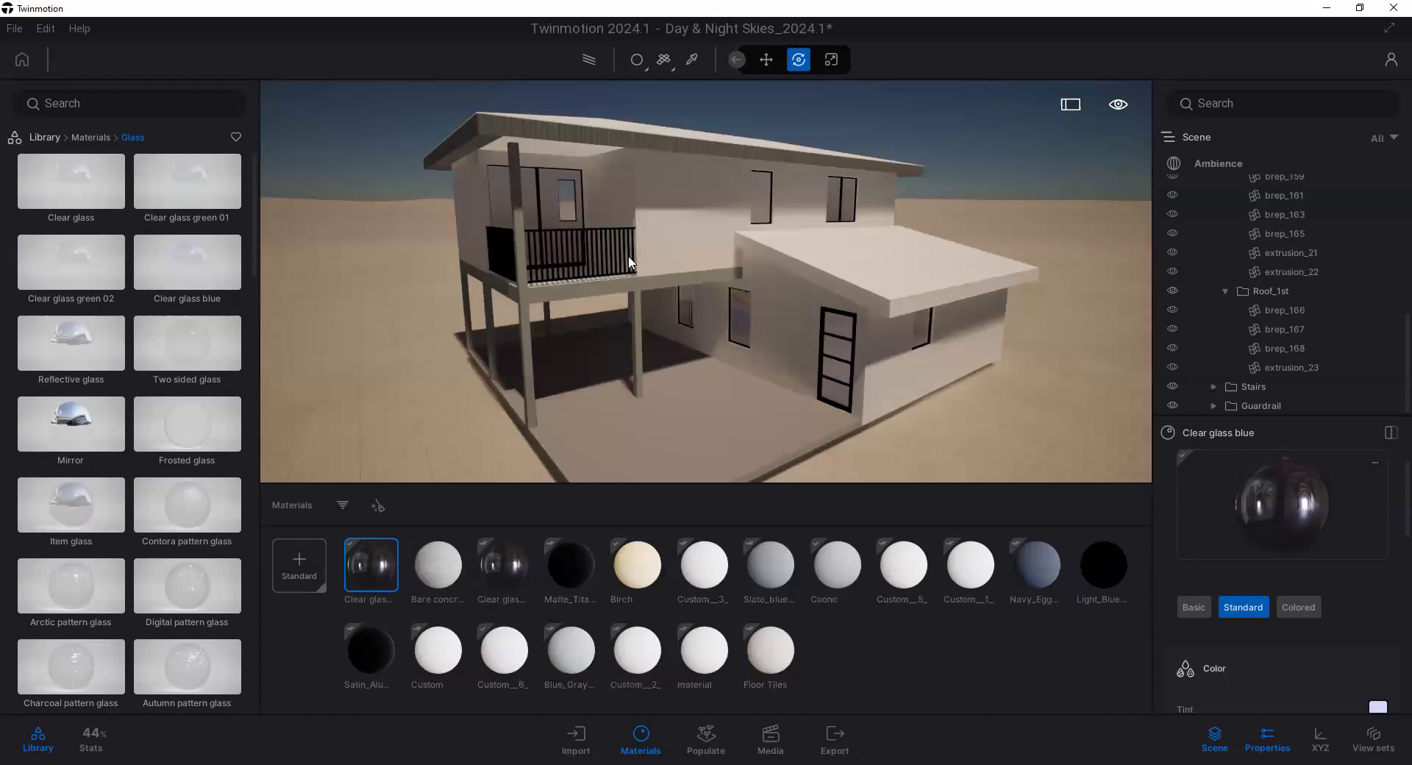
Step: Examine the ground-floor glazing, the staircase interior behind it and the balcony side of the house
scroll(749, 315, "up", 5)
middle_click_drag(758, 329, 735, 290)
scroll(729, 271, "up", 5)
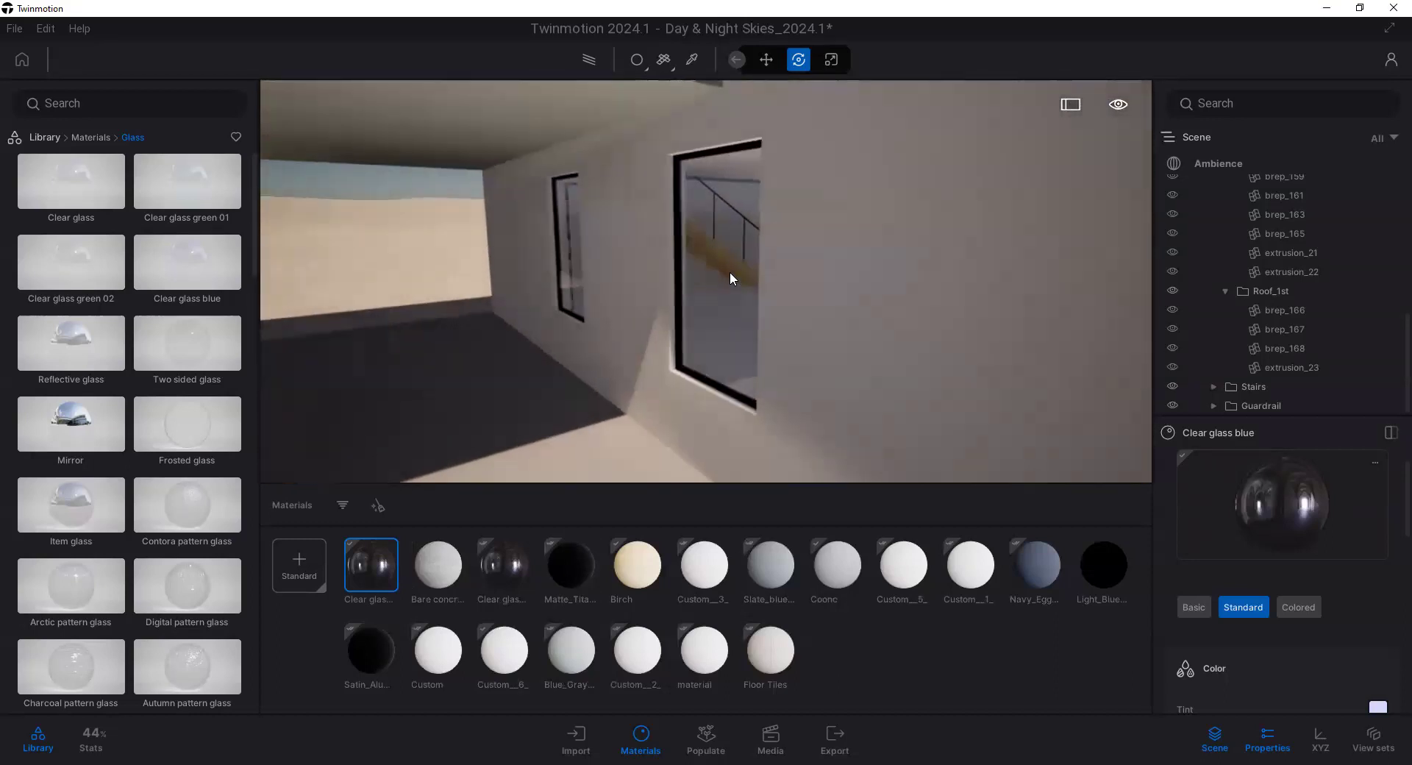
scroll(732, 256, "up", 2)
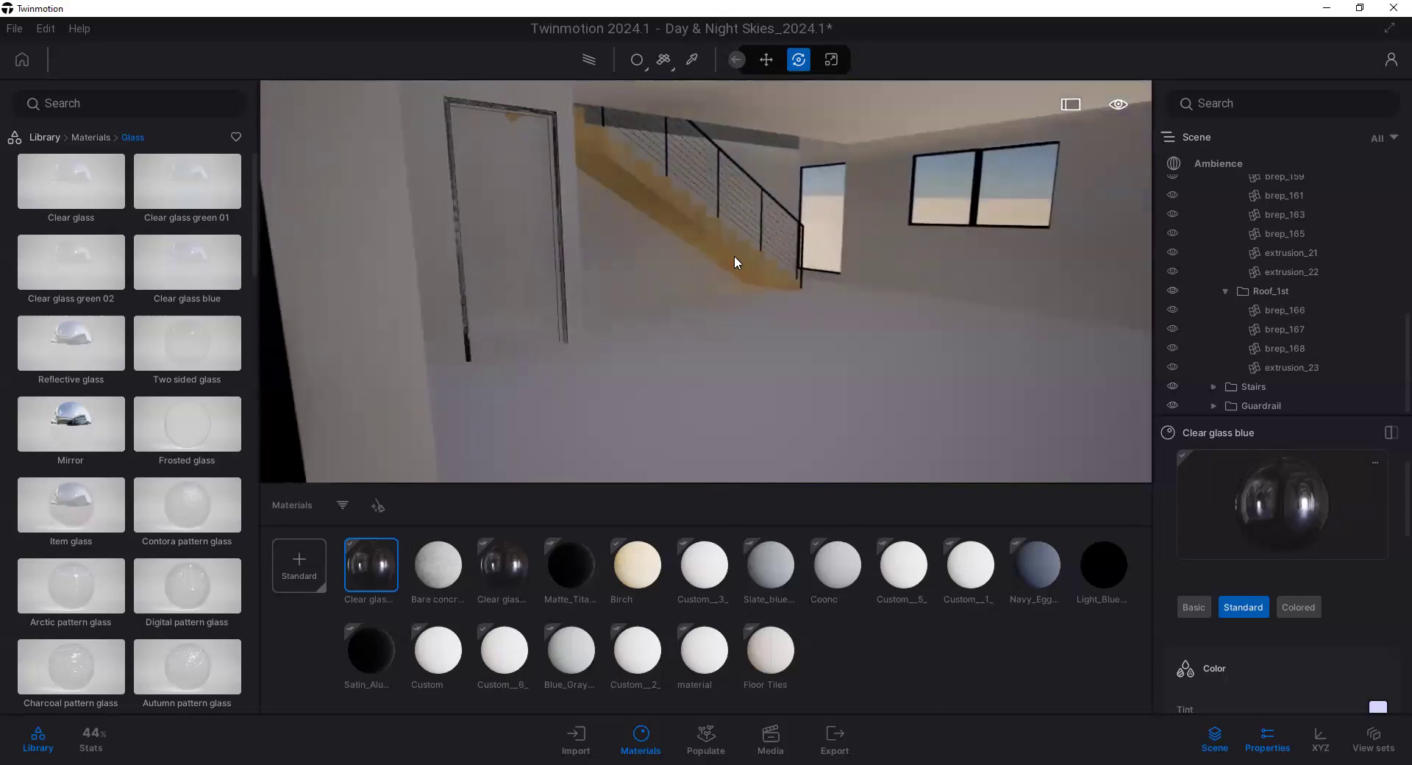
scroll(744, 258, "down", 6)
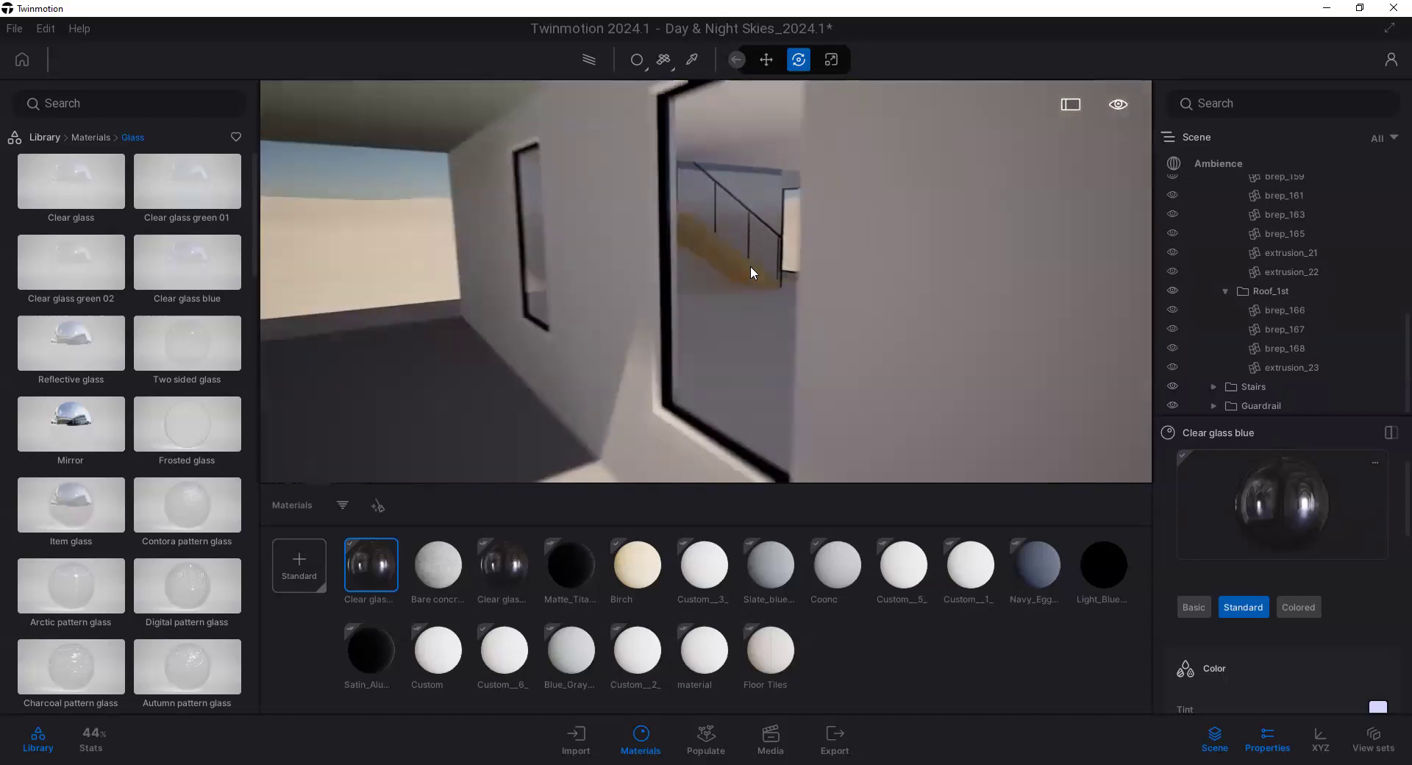
scroll(728, 272, "down", 3)
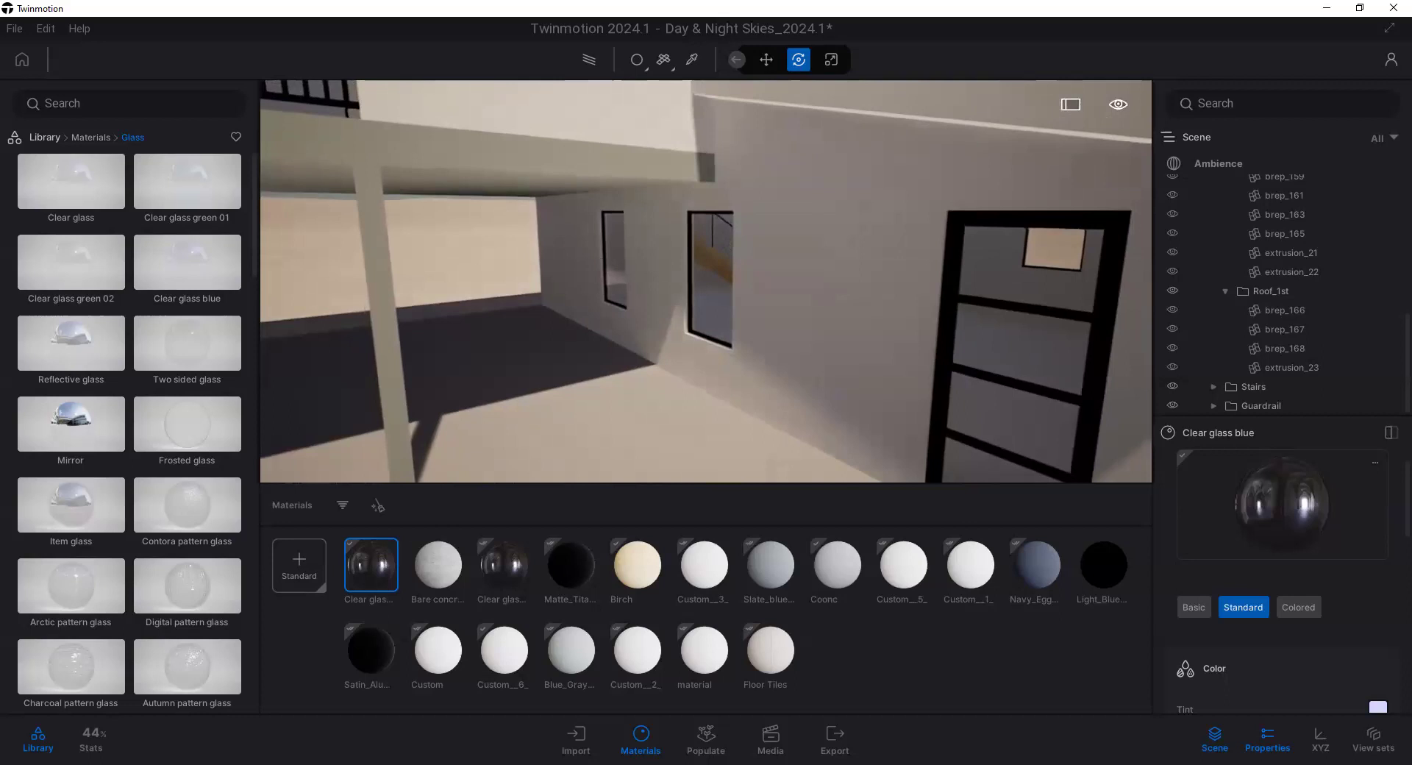
left_click_drag(601, 257, 414, 162)
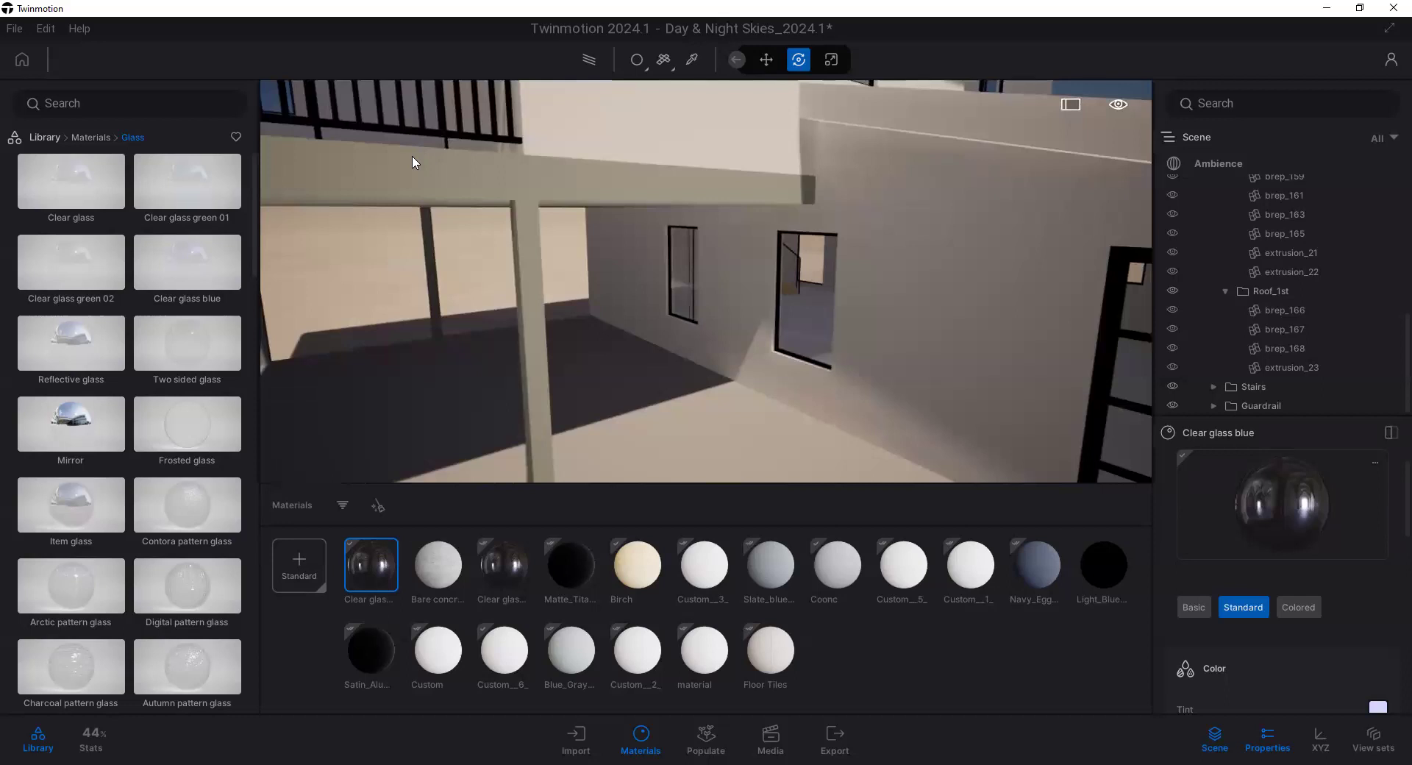
scroll(517, 179, "down", 3)
left_click_drag(531, 191, 509, 276)
left_click_drag(508, 327, 619, 264)
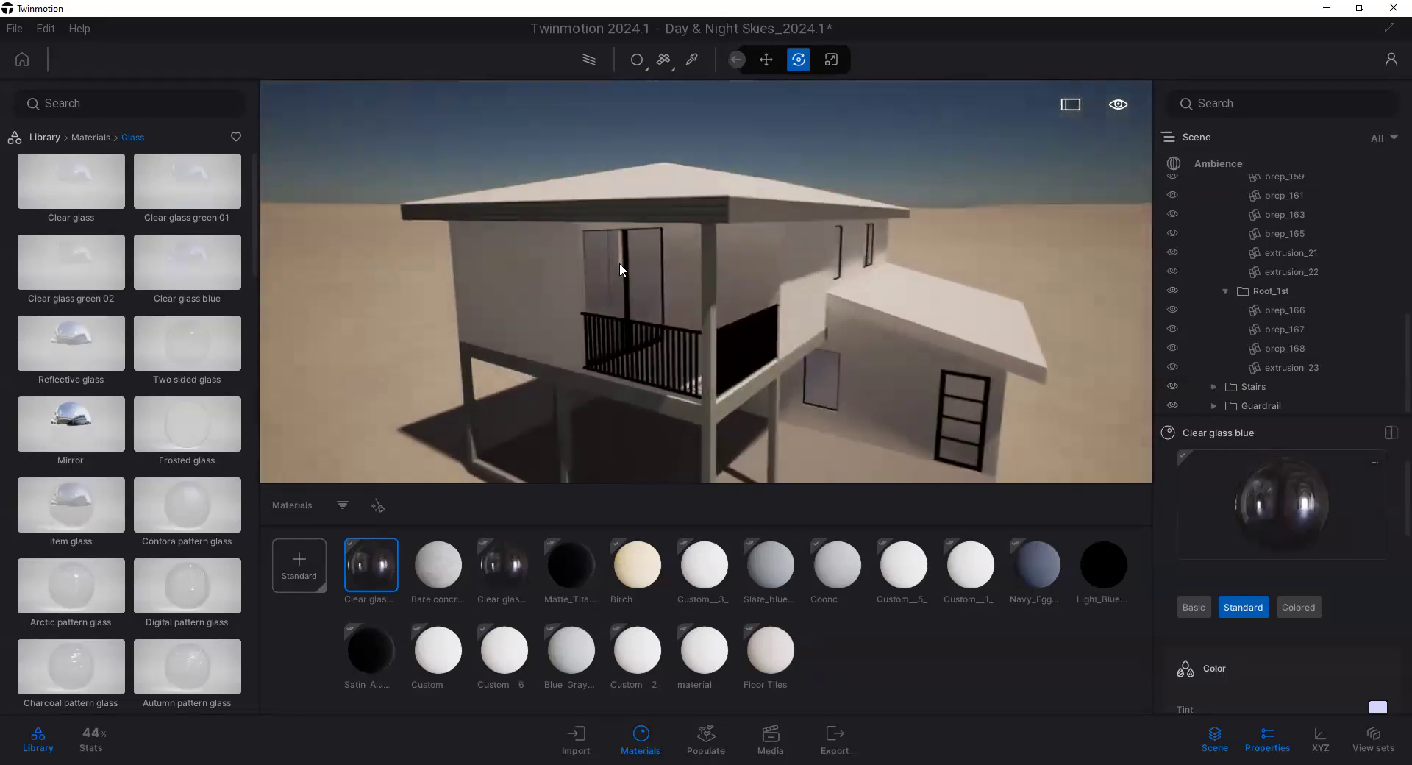
Step: Remove the unused materials from the scene's material list
double_click(742, 211)
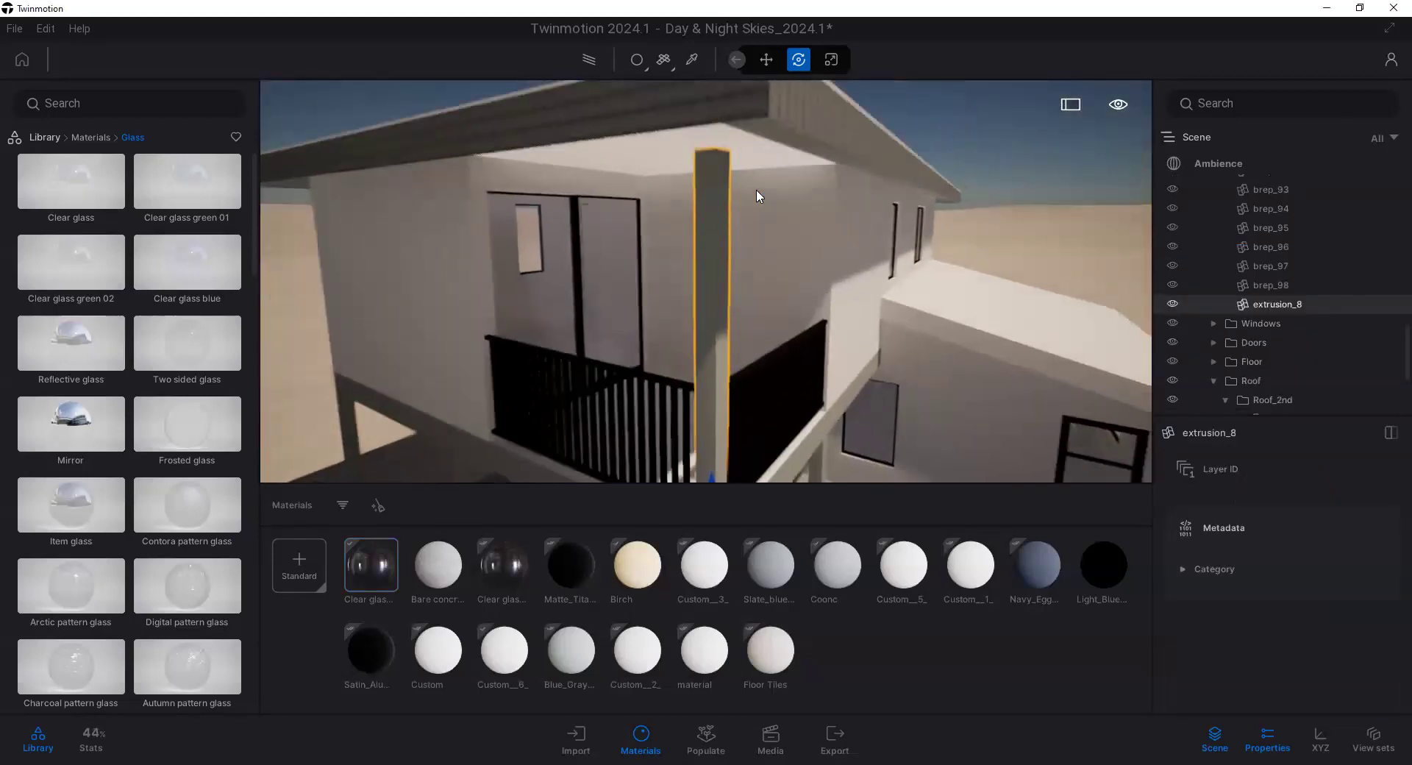
scroll(756, 188, "down", 5)
scroll(667, 231, "up", 10)
left_click_drag(658, 190, 670, 281)
scroll(654, 287, "down", 3)
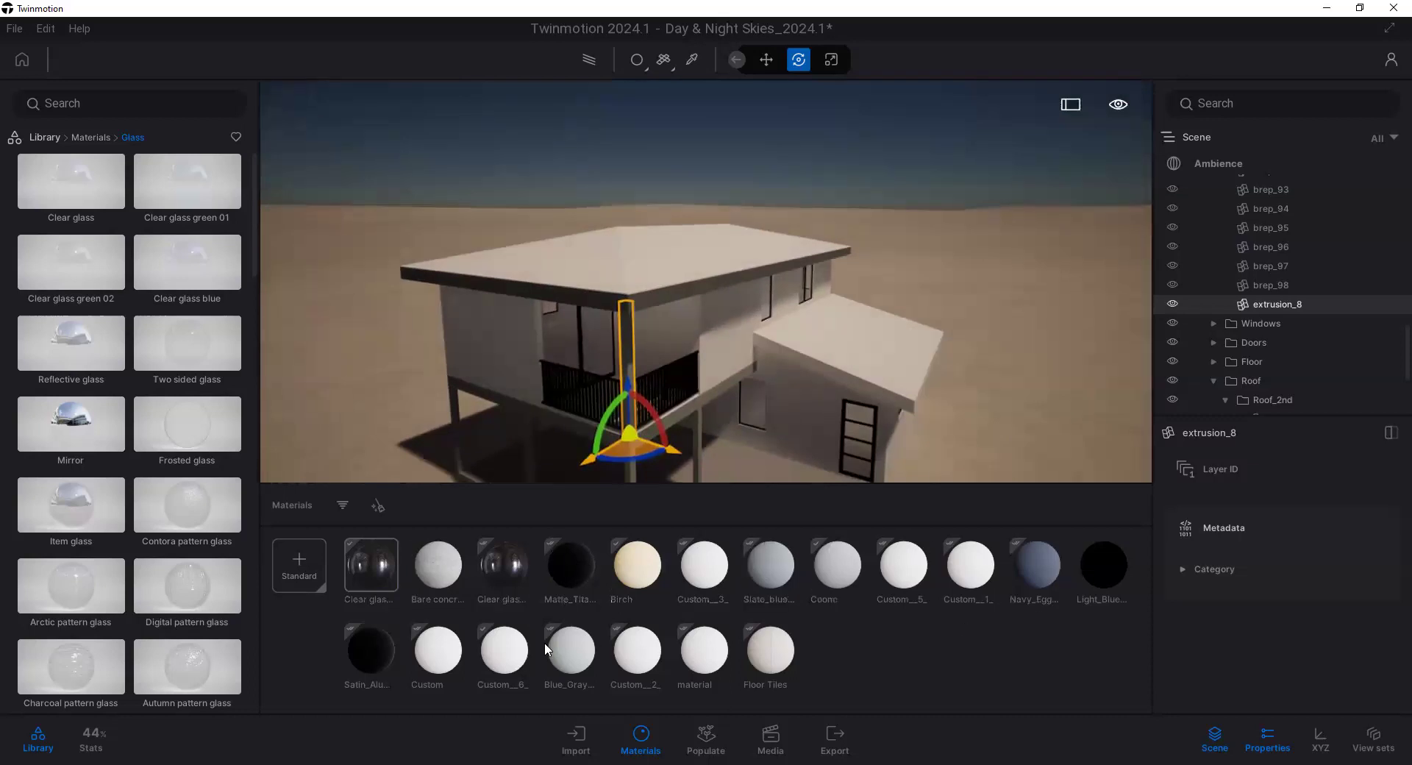
left_click_drag(511, 341, 550, 337)
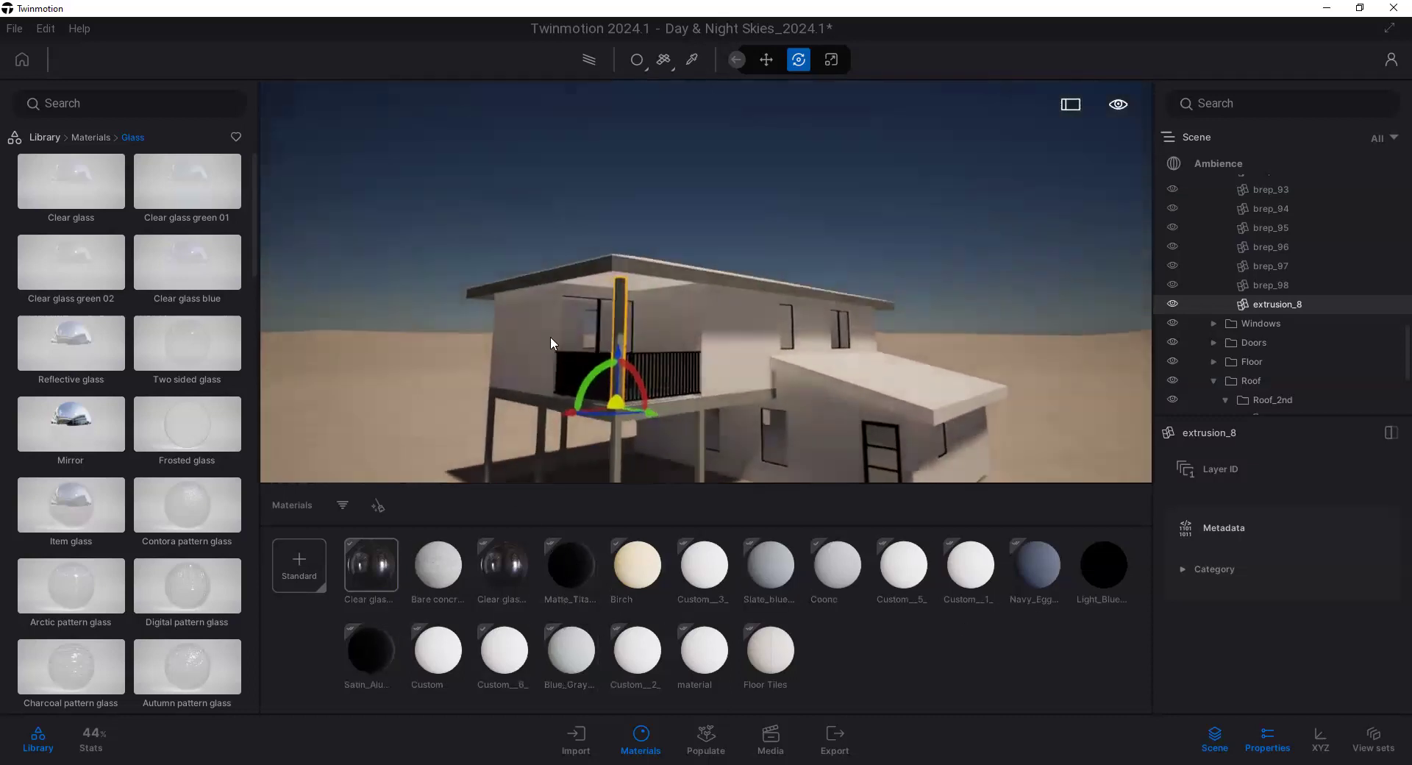
left_click(376, 506)
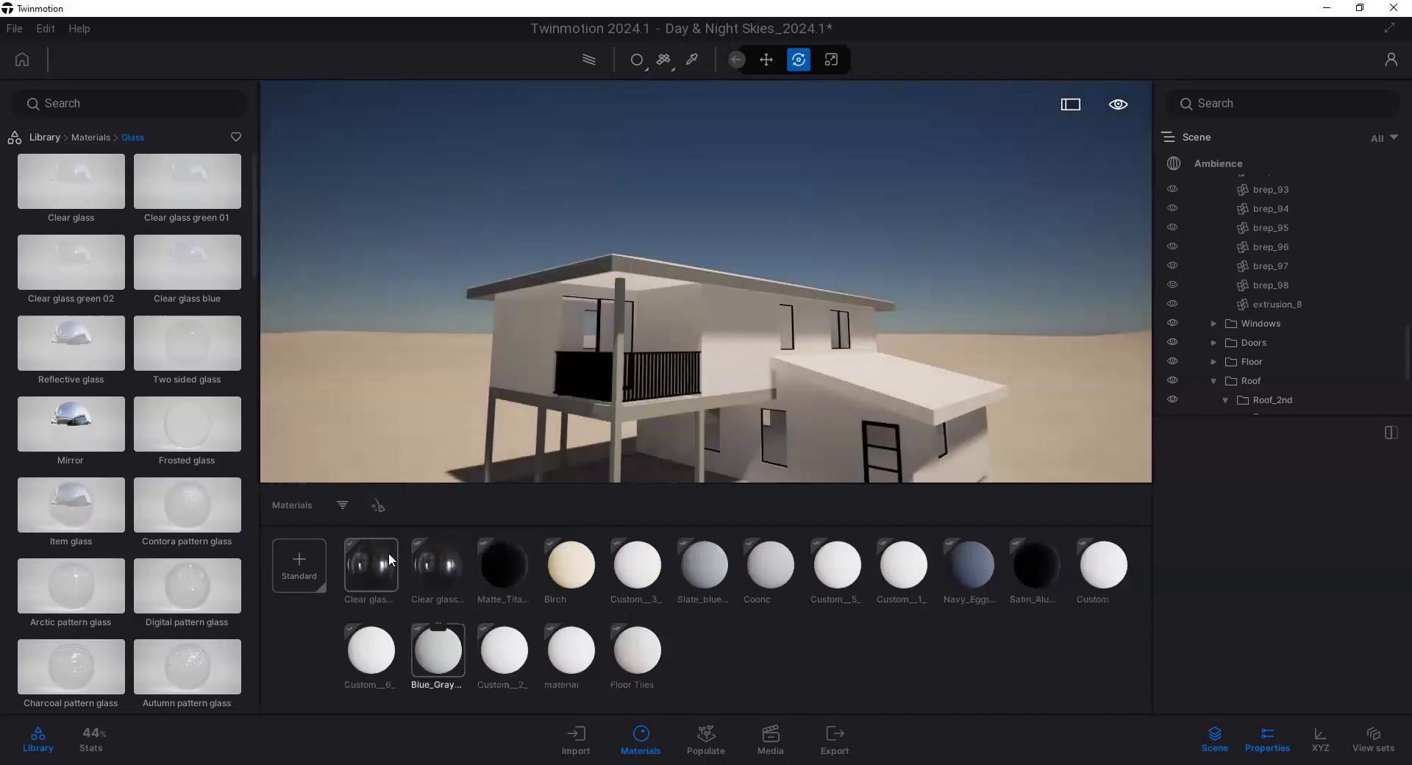
Step: Apply Dirty brick 01 from the Brick collection to the ground-floor exterior walls and close the scene's material list
left_click_drag(658, 405, 662, 312)
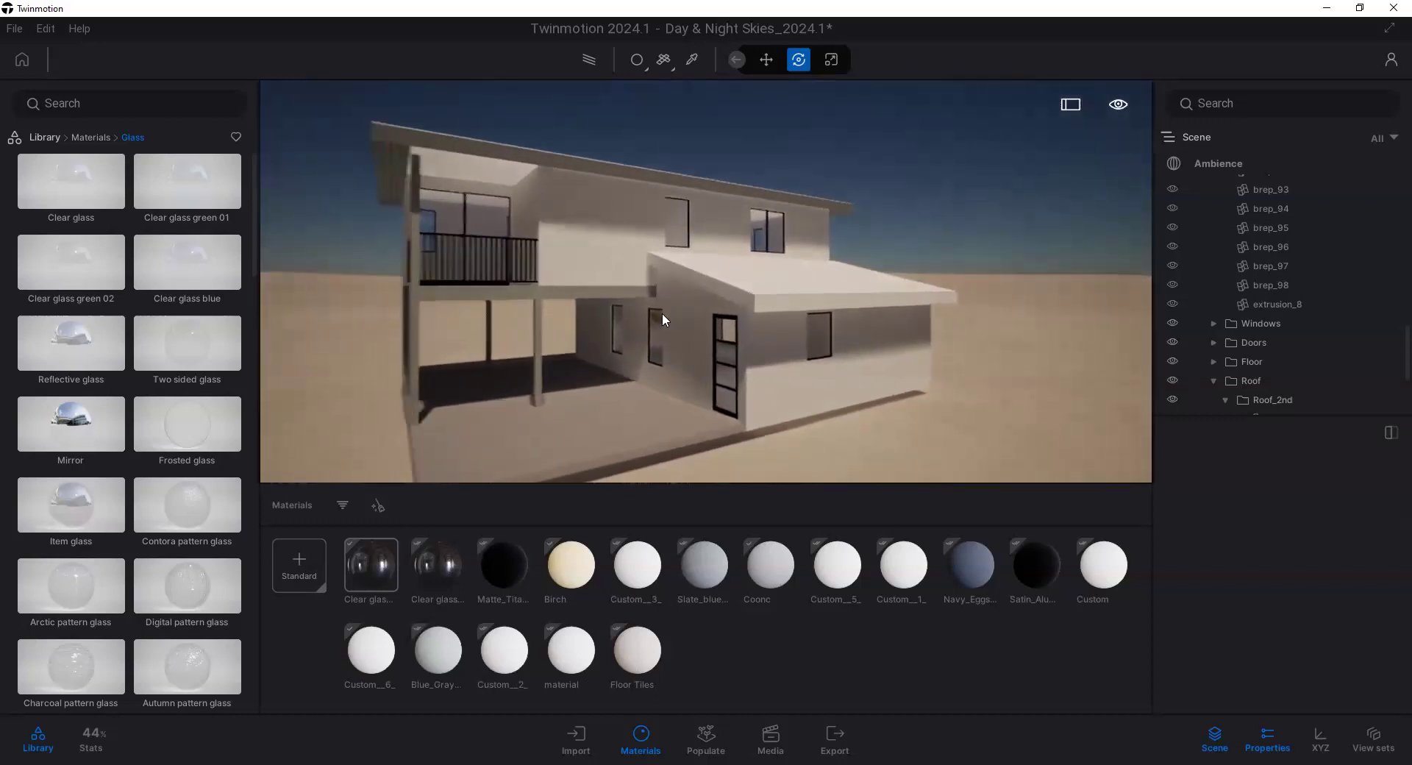
left_click(87, 139)
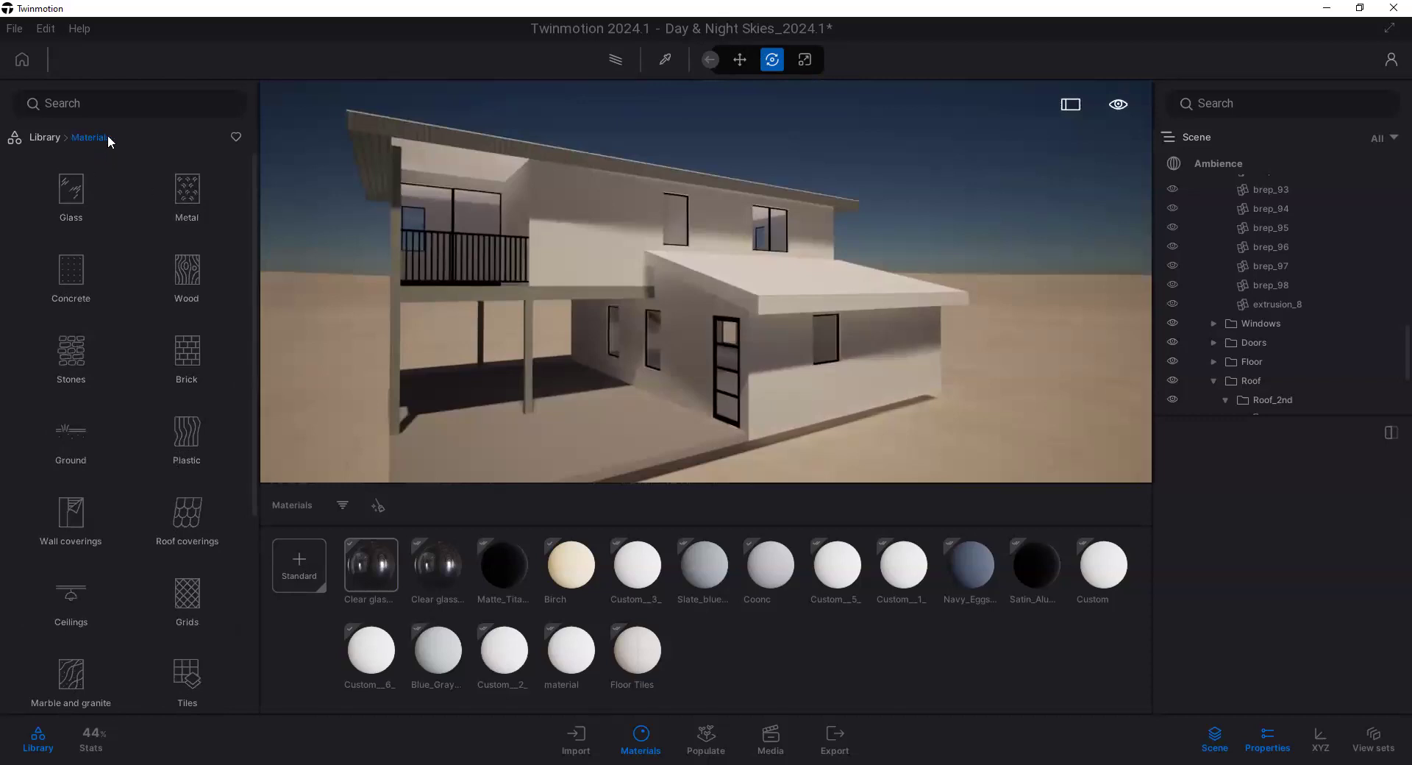
left_click_drag(739, 325, 697, 319)
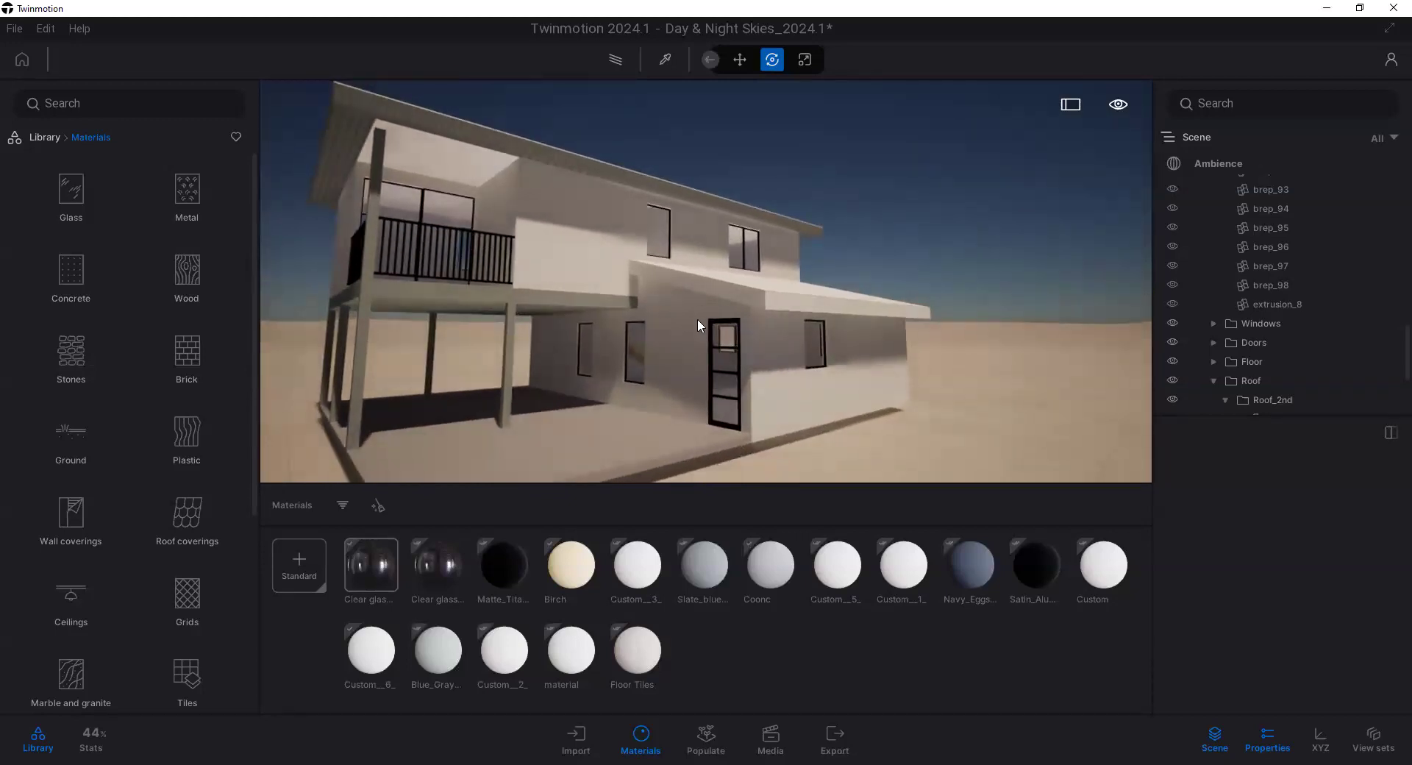
left_click(192, 352)
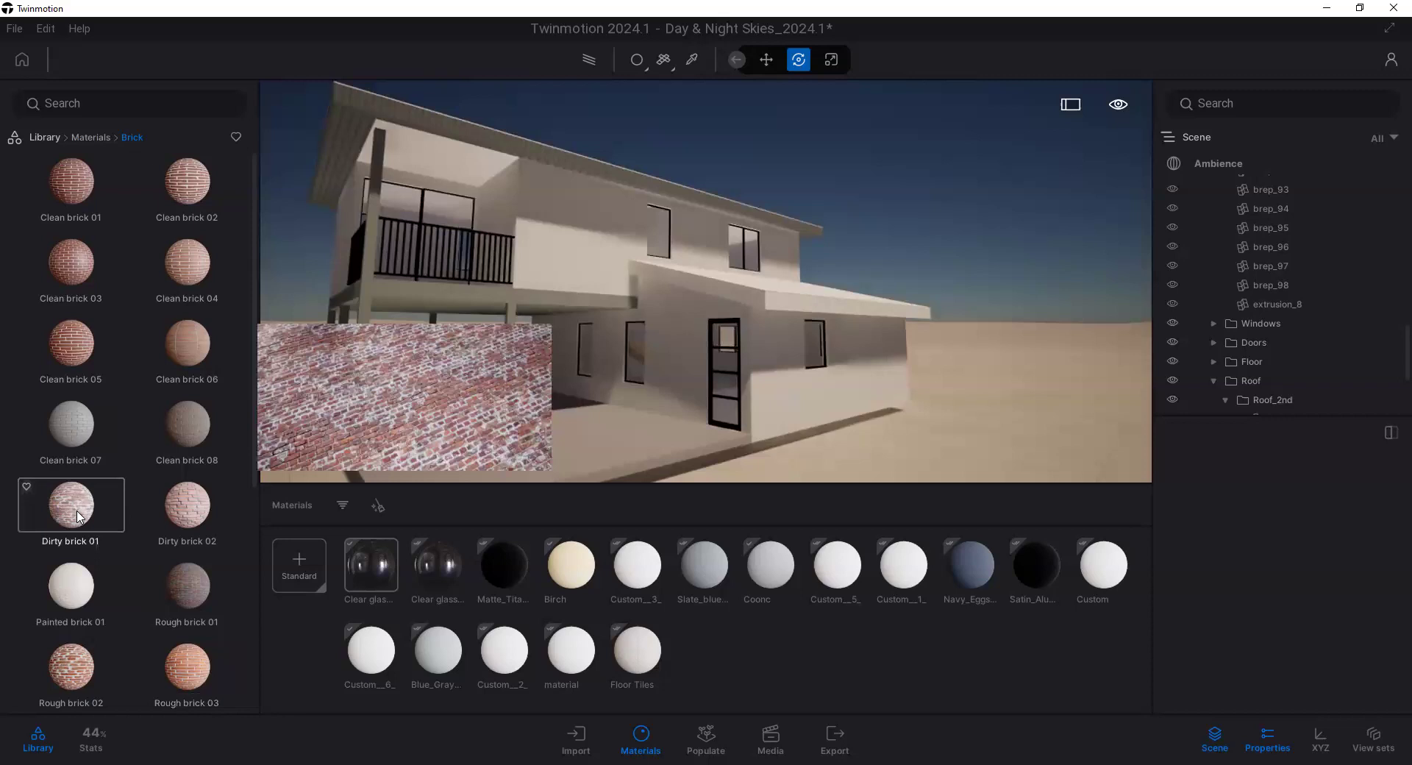
left_click_drag(68, 513, 684, 351)
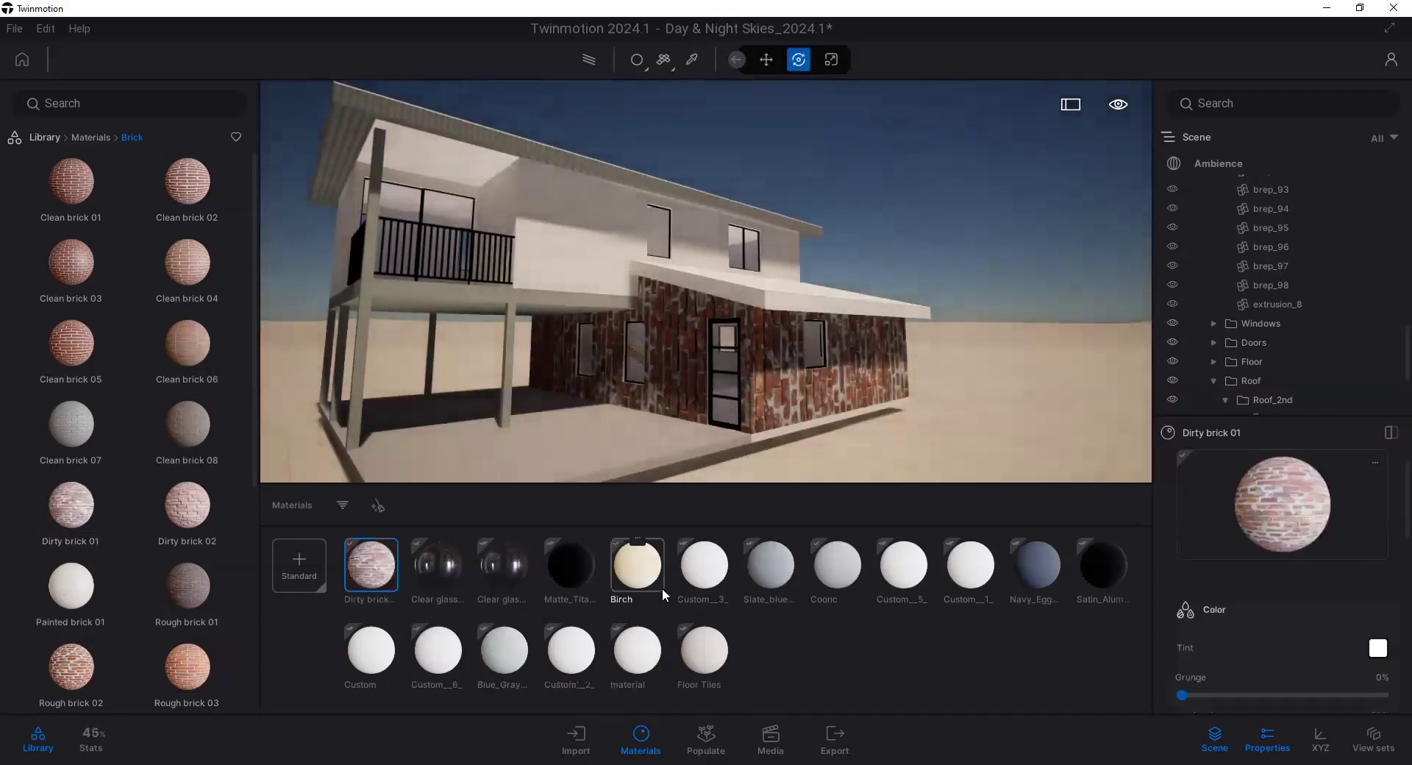
left_click(640, 737)
Step: Examine the brick on the ground-floor walls up close together with the Dirty brick 01 color and UV settings
scroll(775, 505, "up", 6)
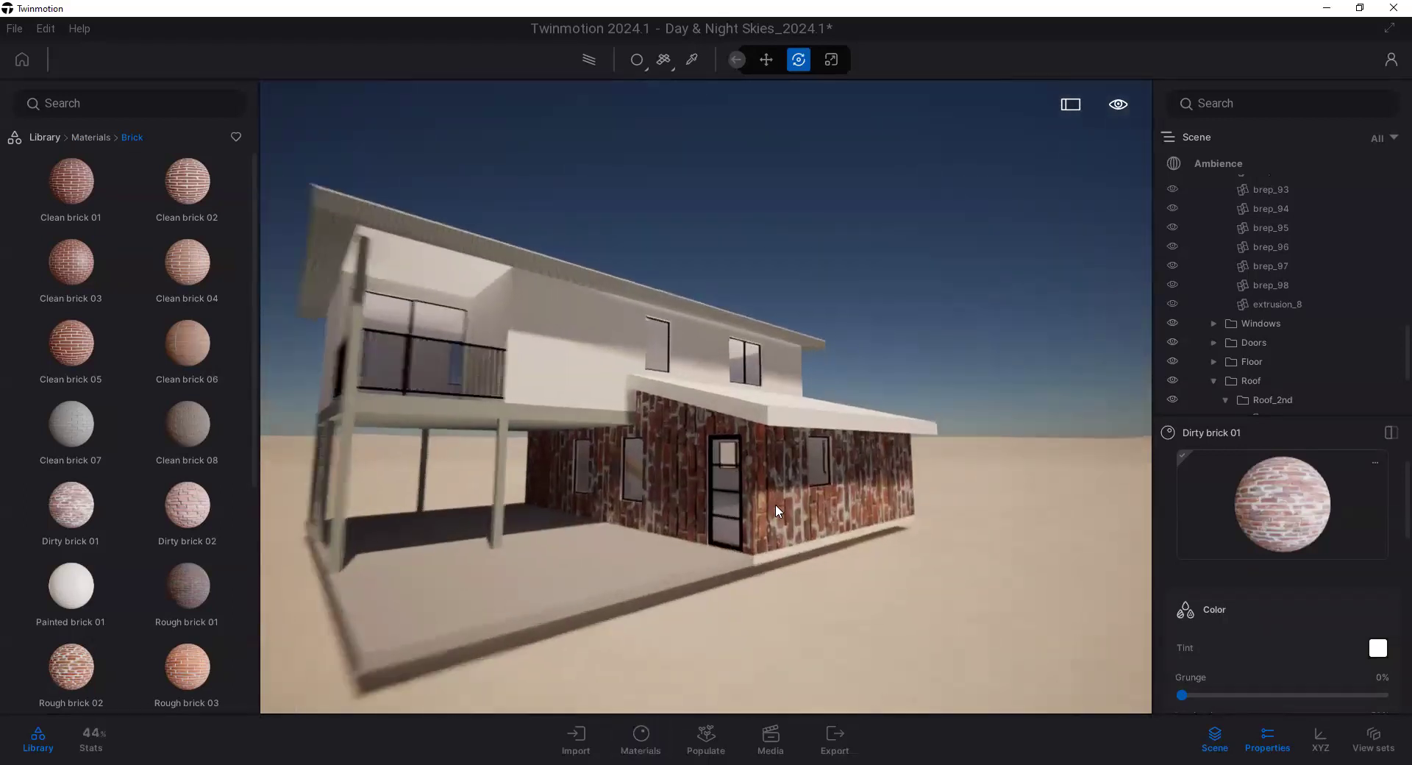
left_click_drag(794, 507, 782, 284)
scroll(767, 369, "up", 3)
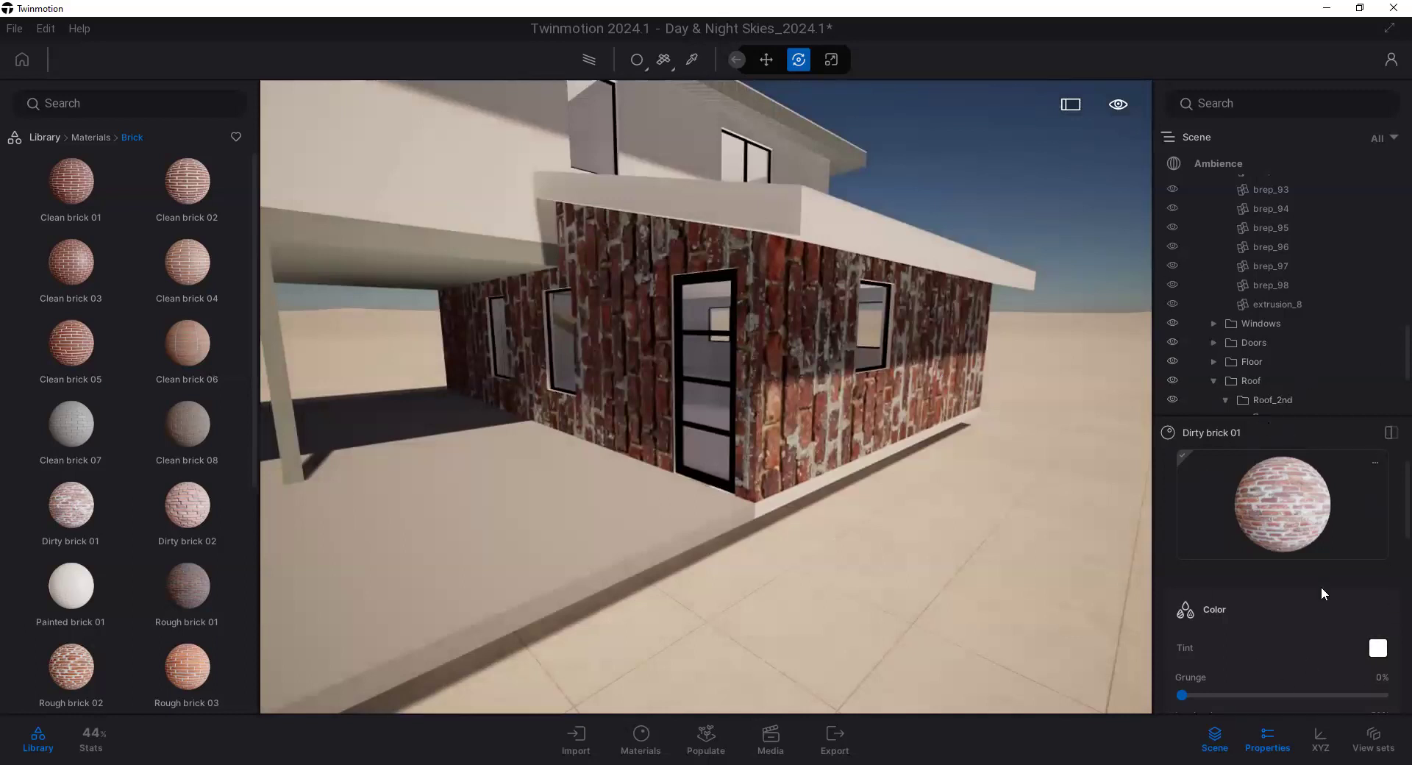
scroll(1266, 544, "down", 3)
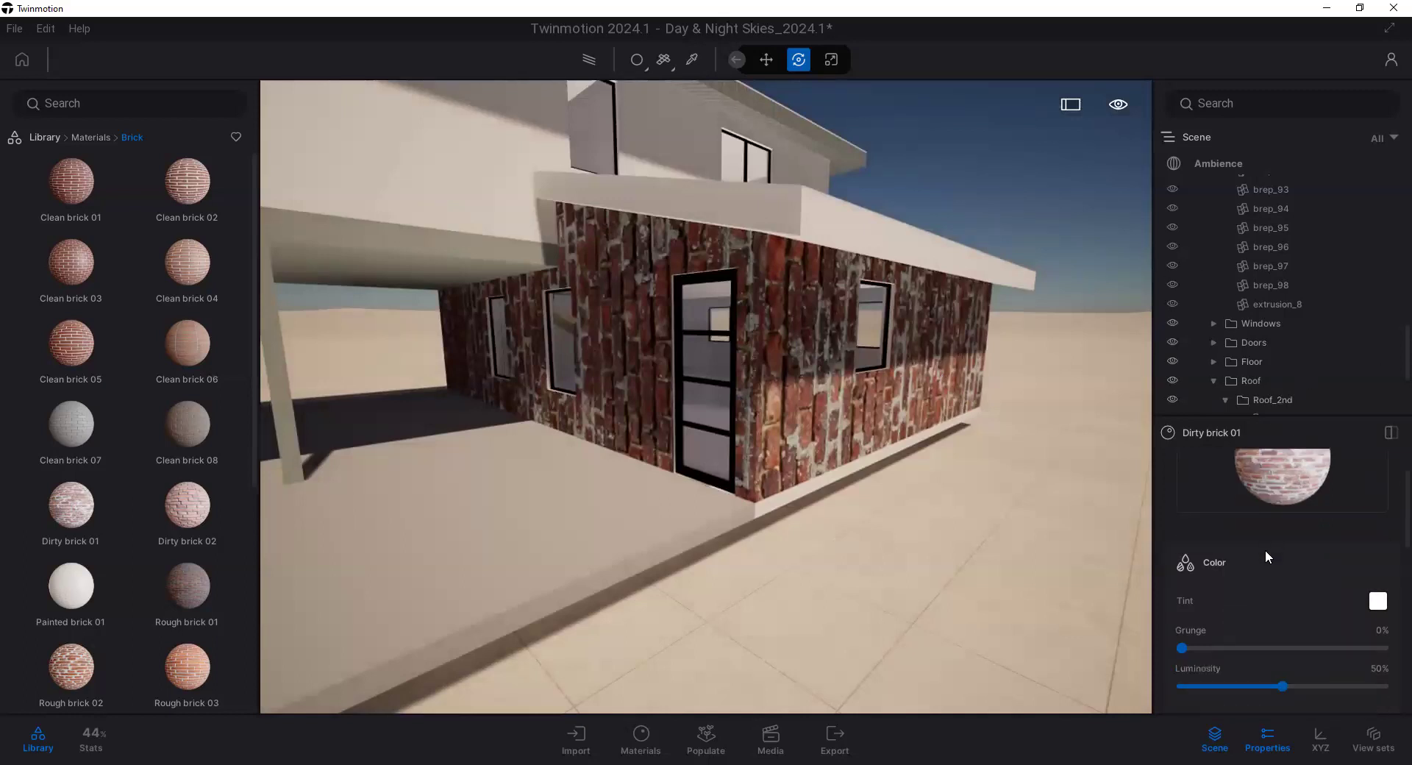
scroll(1264, 552, "down", 5)
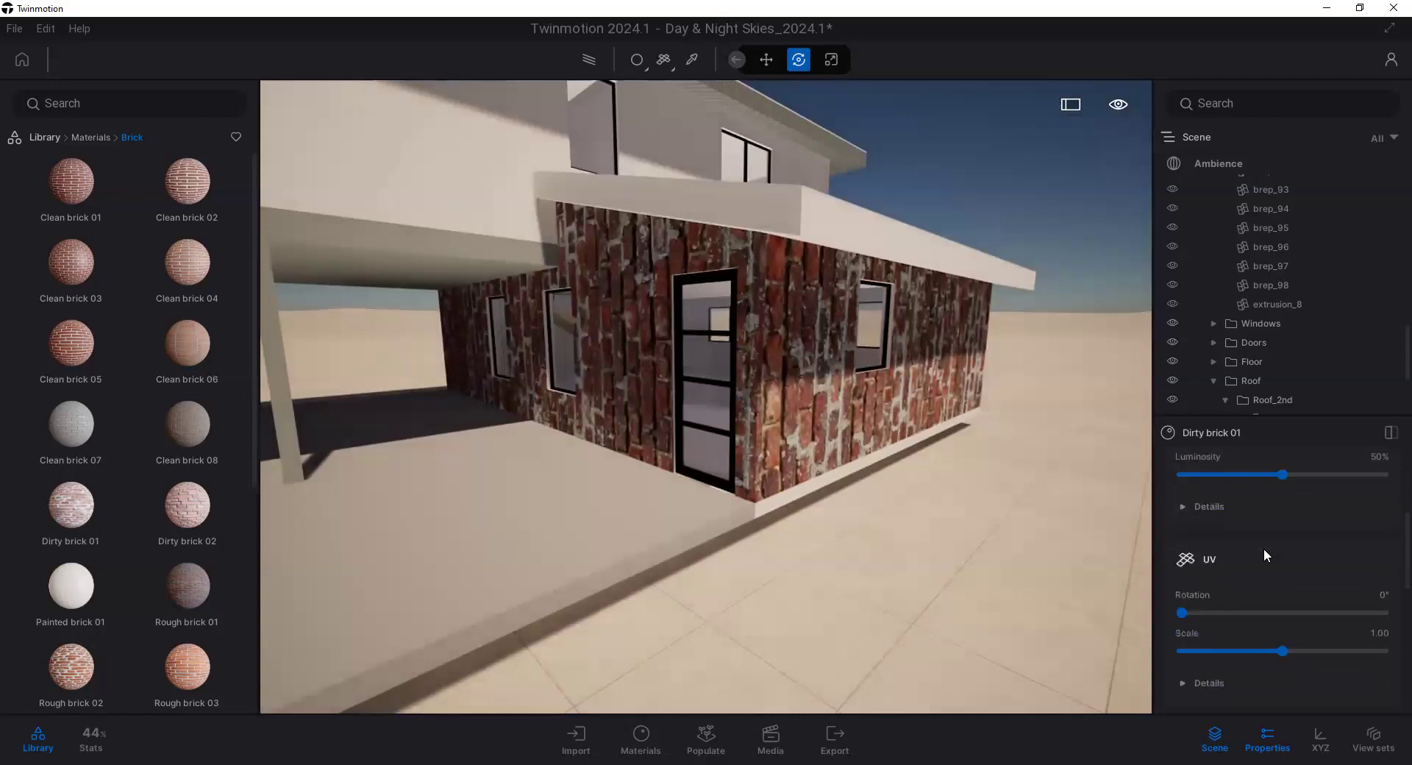
Step: Show the scene's material list and compare the settings of Clear glass blue, Custom__3_ and Dirty brick 01
left_click(641, 735)
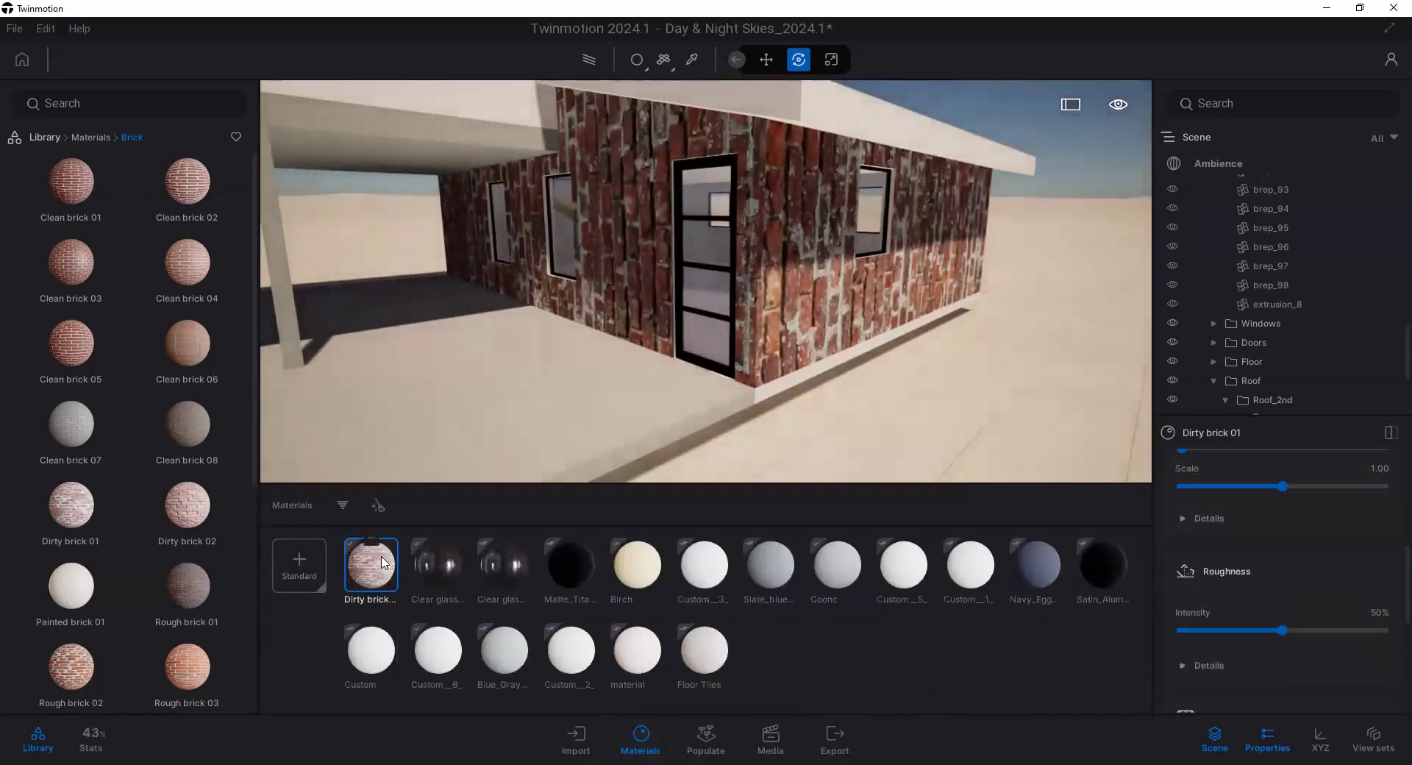
left_click(434, 563)
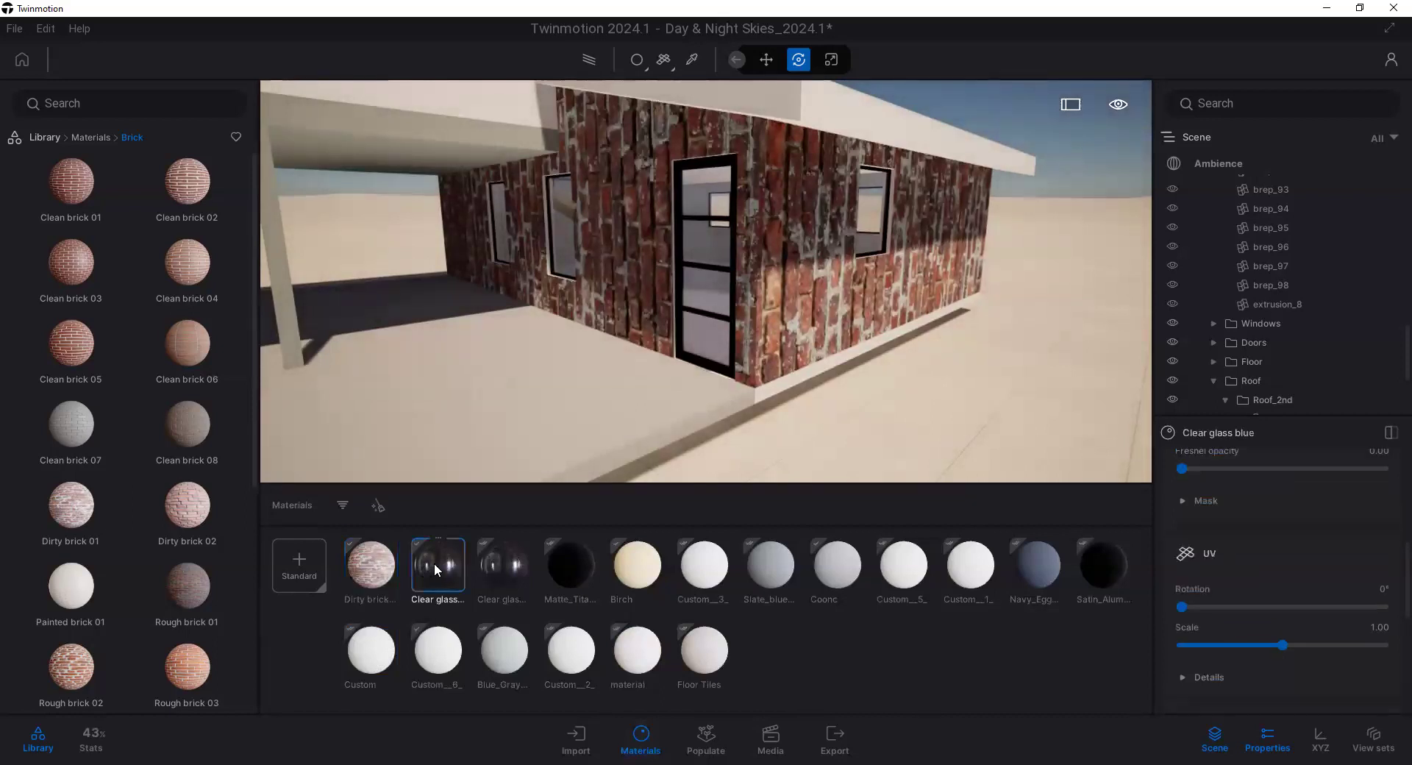
left_click(702, 568)
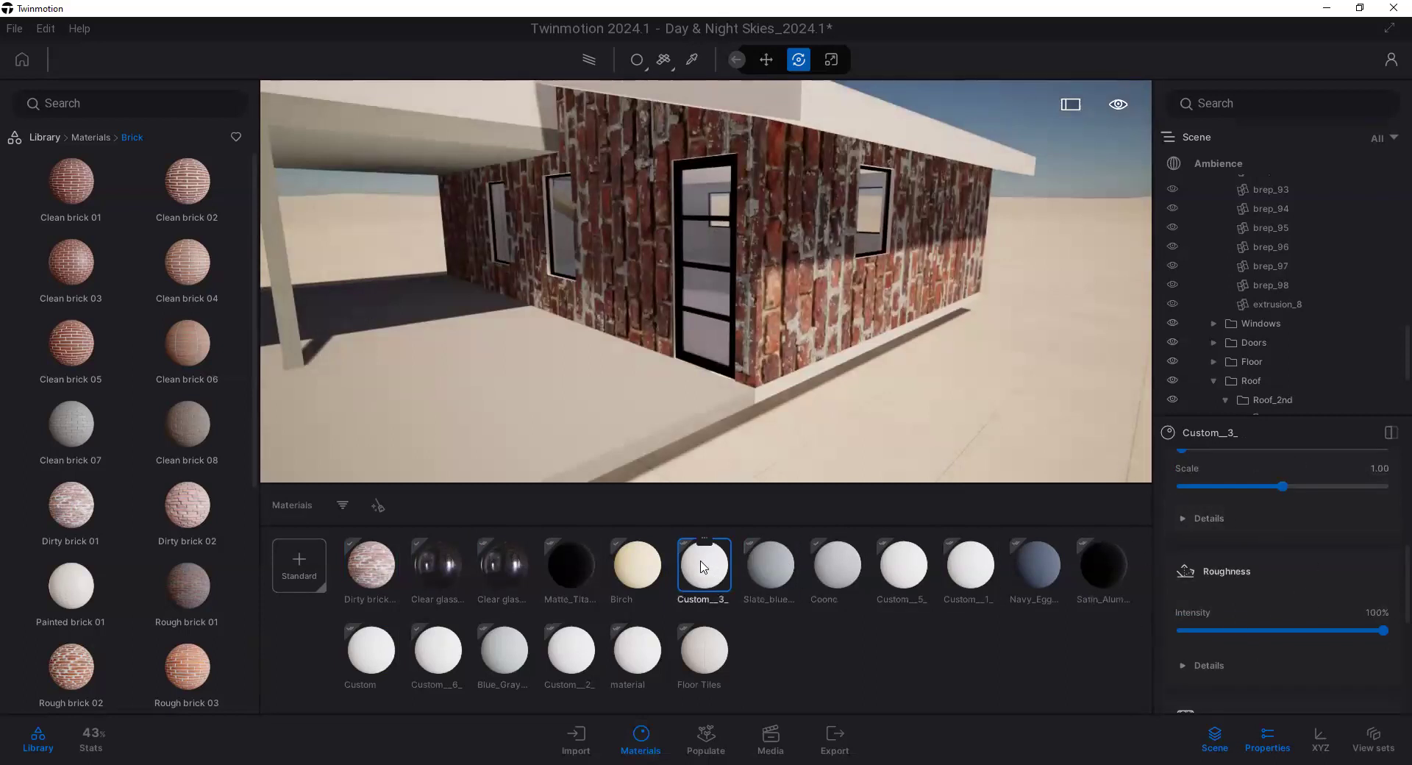
left_click(366, 567)
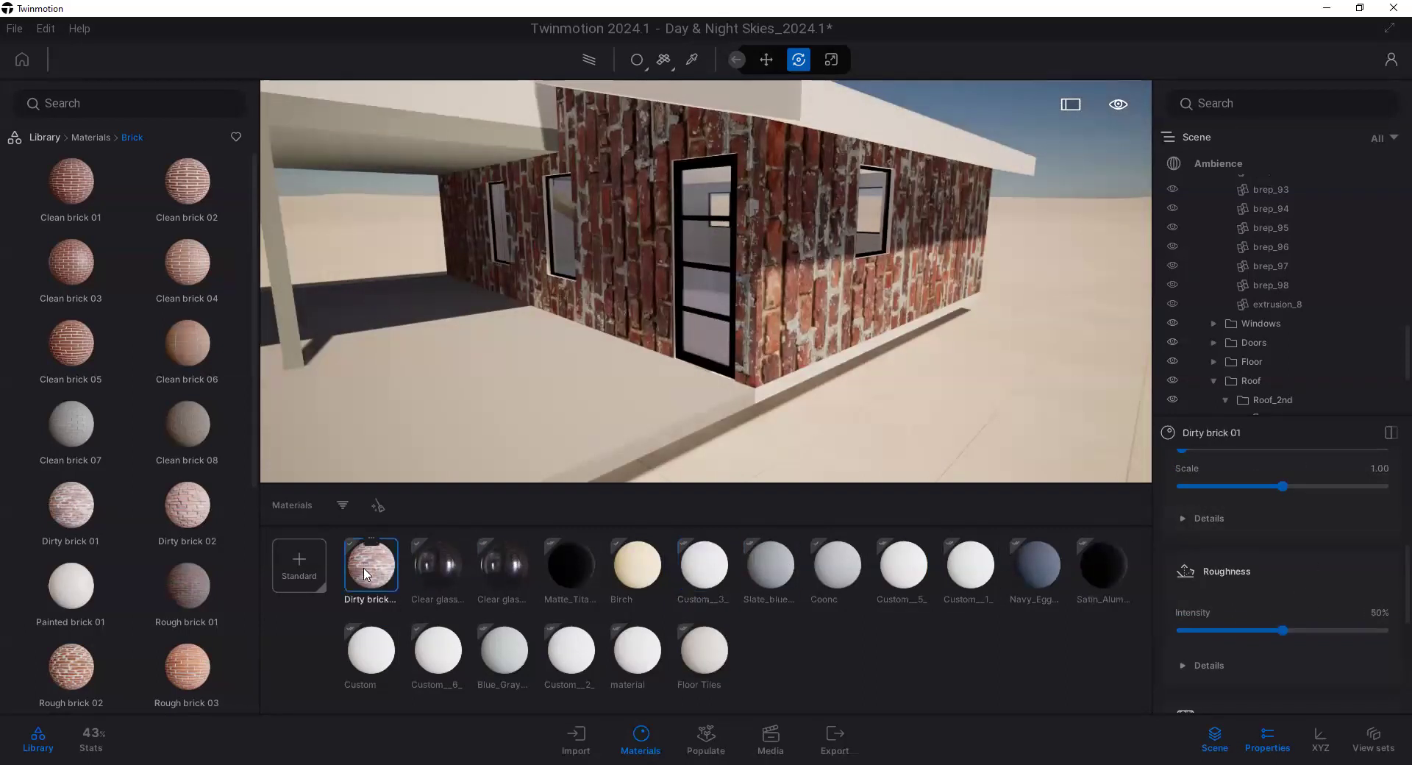
Step: Review the Dirty brick 01 settings from the preview and color through UV, roughness and metallic
scroll(1240, 578, "up", 5)
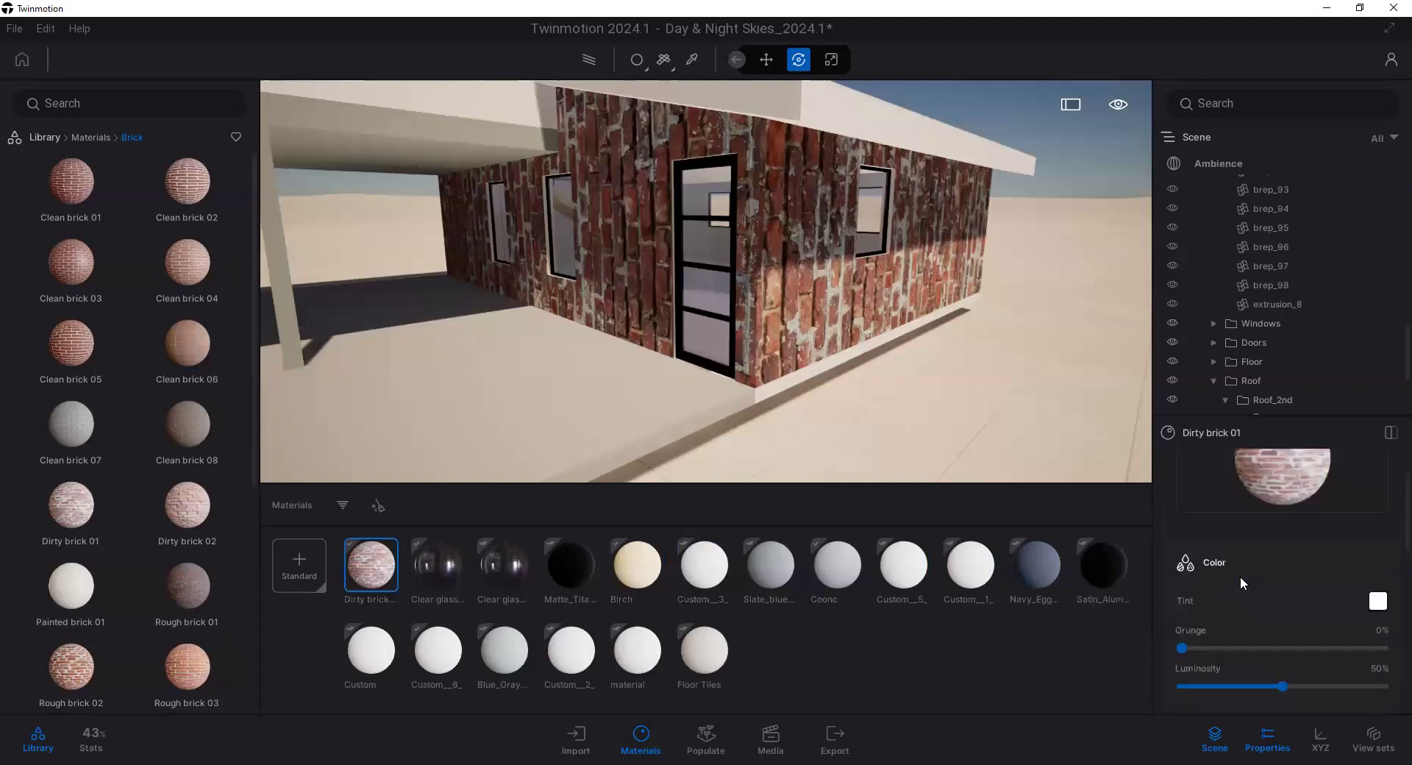
scroll(1239, 576, "up", 1)
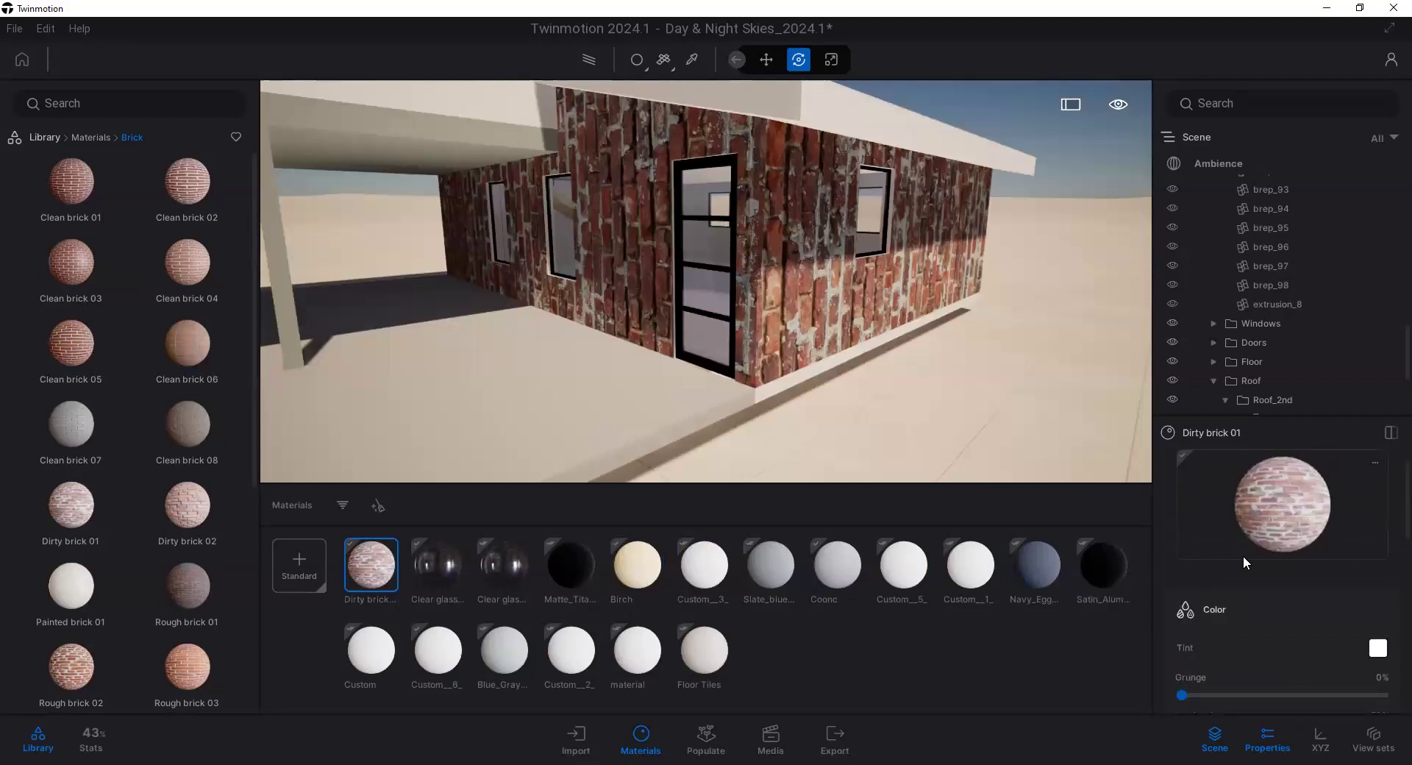
scroll(1244, 555, "down", 1)
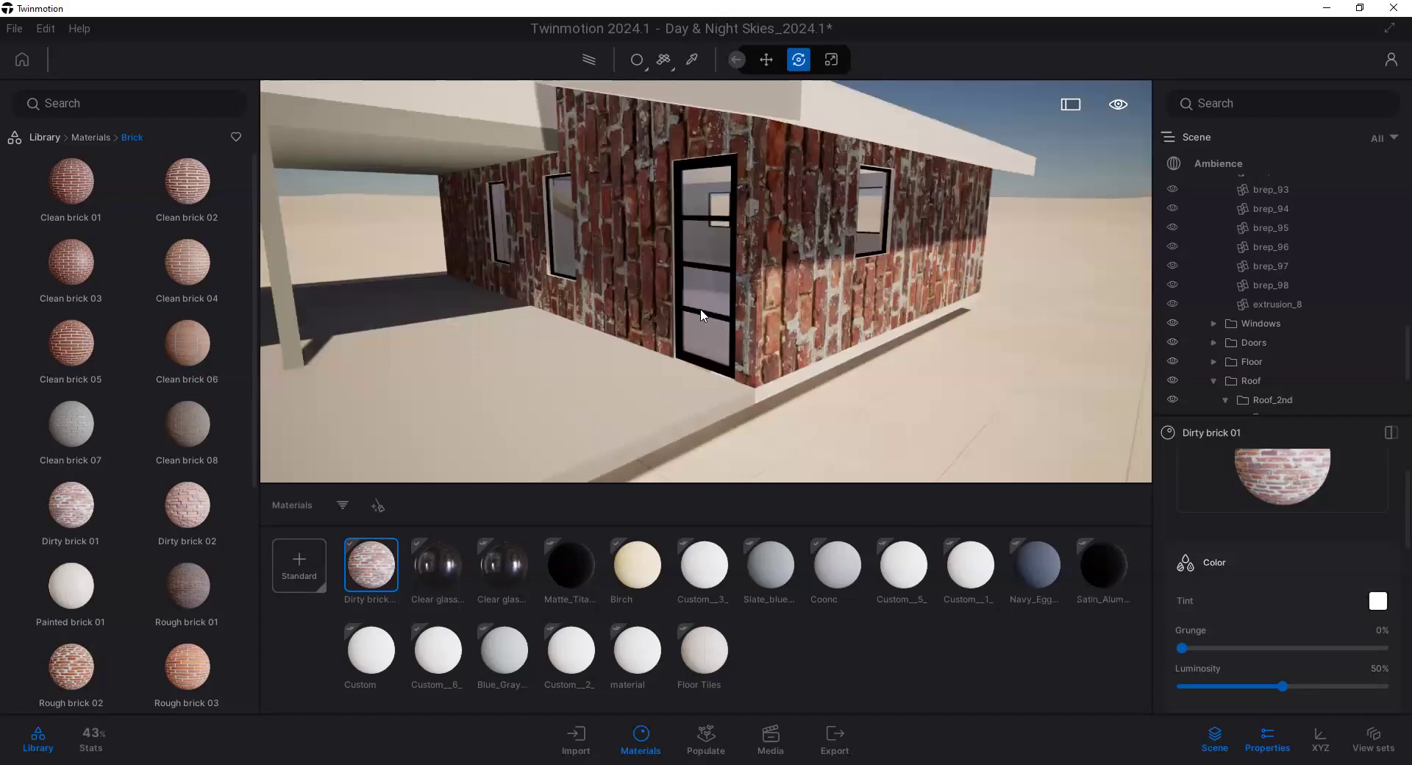
scroll(1275, 589, "down", 2)
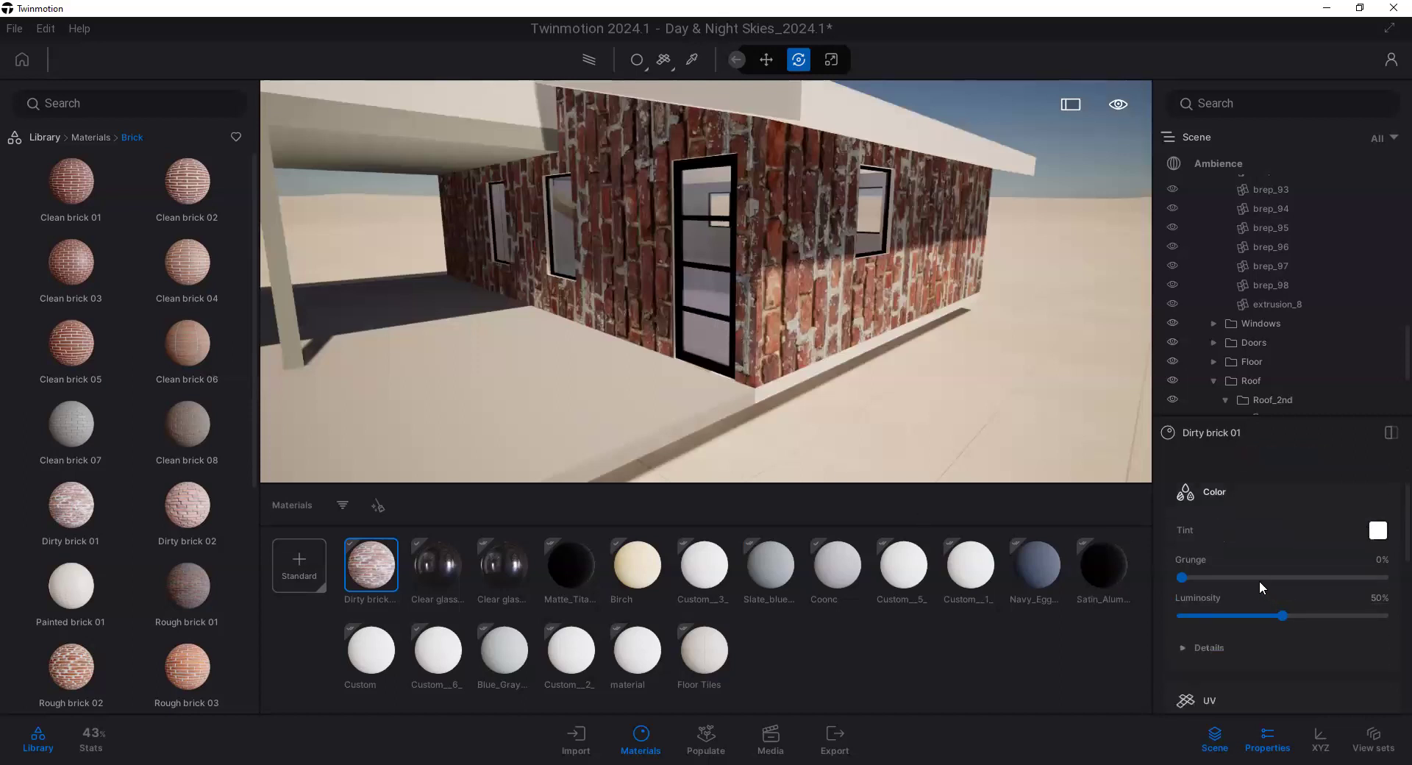
scroll(1250, 566, "down", 1)
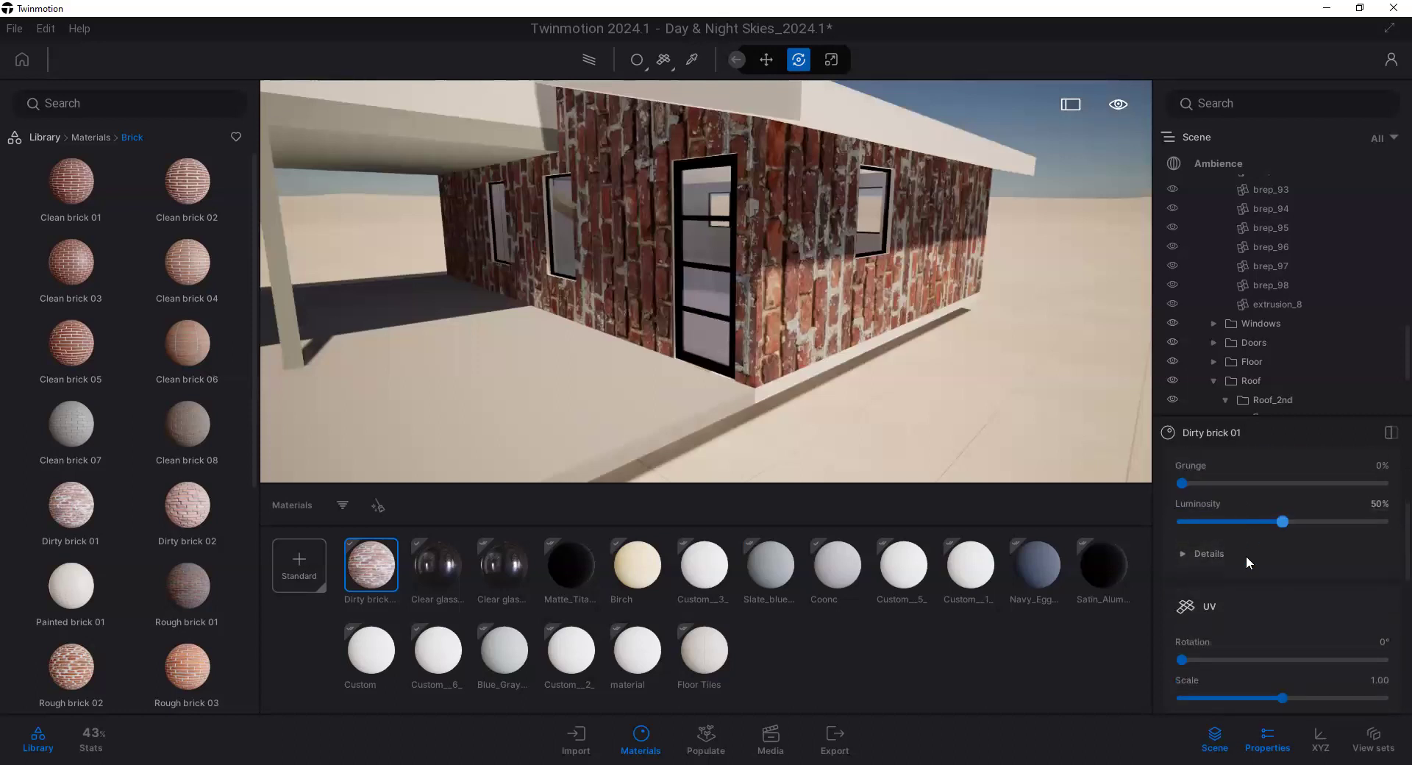
scroll(1245, 555, "down", 1)
scroll(1245, 596, "down", 3)
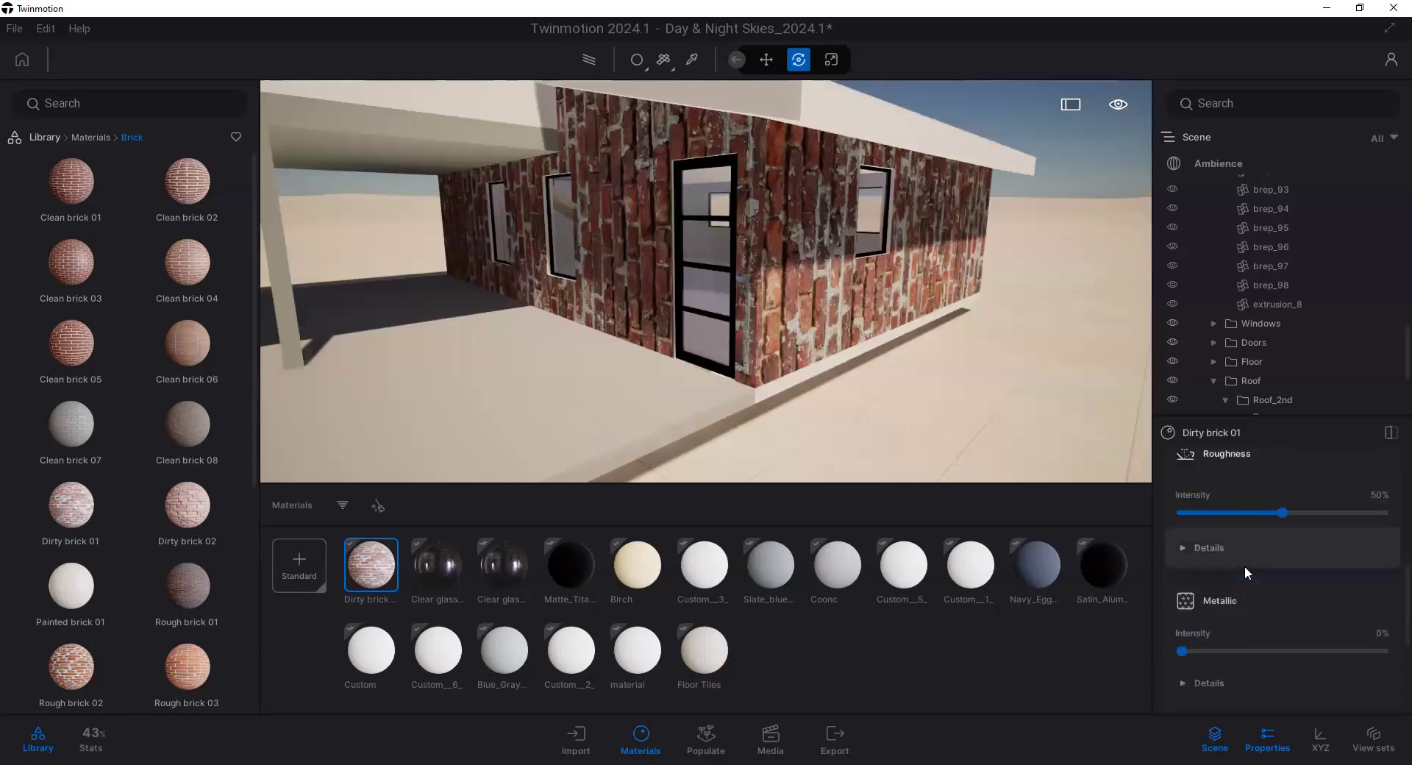
scroll(1244, 571, "up", 3)
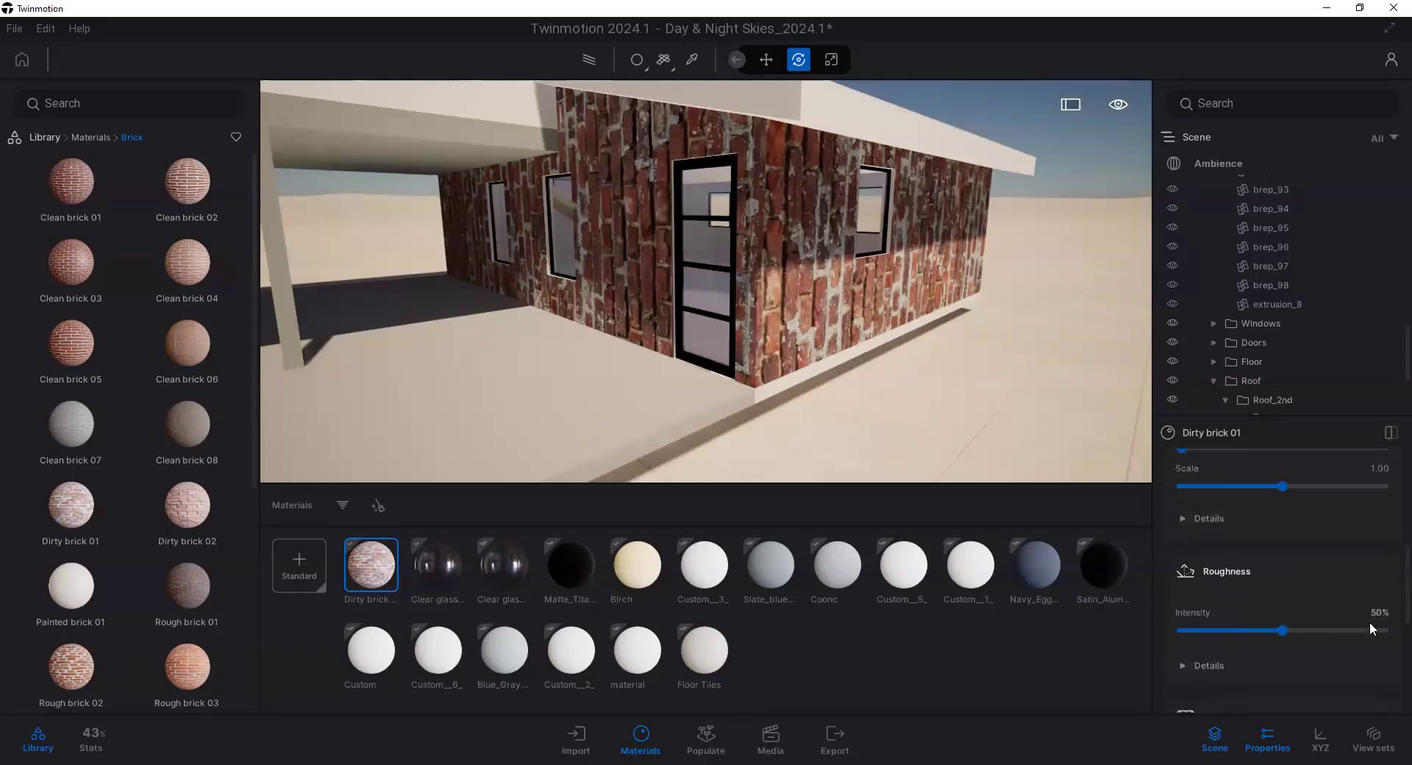
Step: Try a higher roughness intensity on Dirty brick 01 and set it back to 50%
left_click_drag(1283, 633, 1314, 640)
scroll(1320, 641, "up", 3)
left_click(1373, 612)
type("50")
key("Return")
scroll(1272, 580, "down", 2)
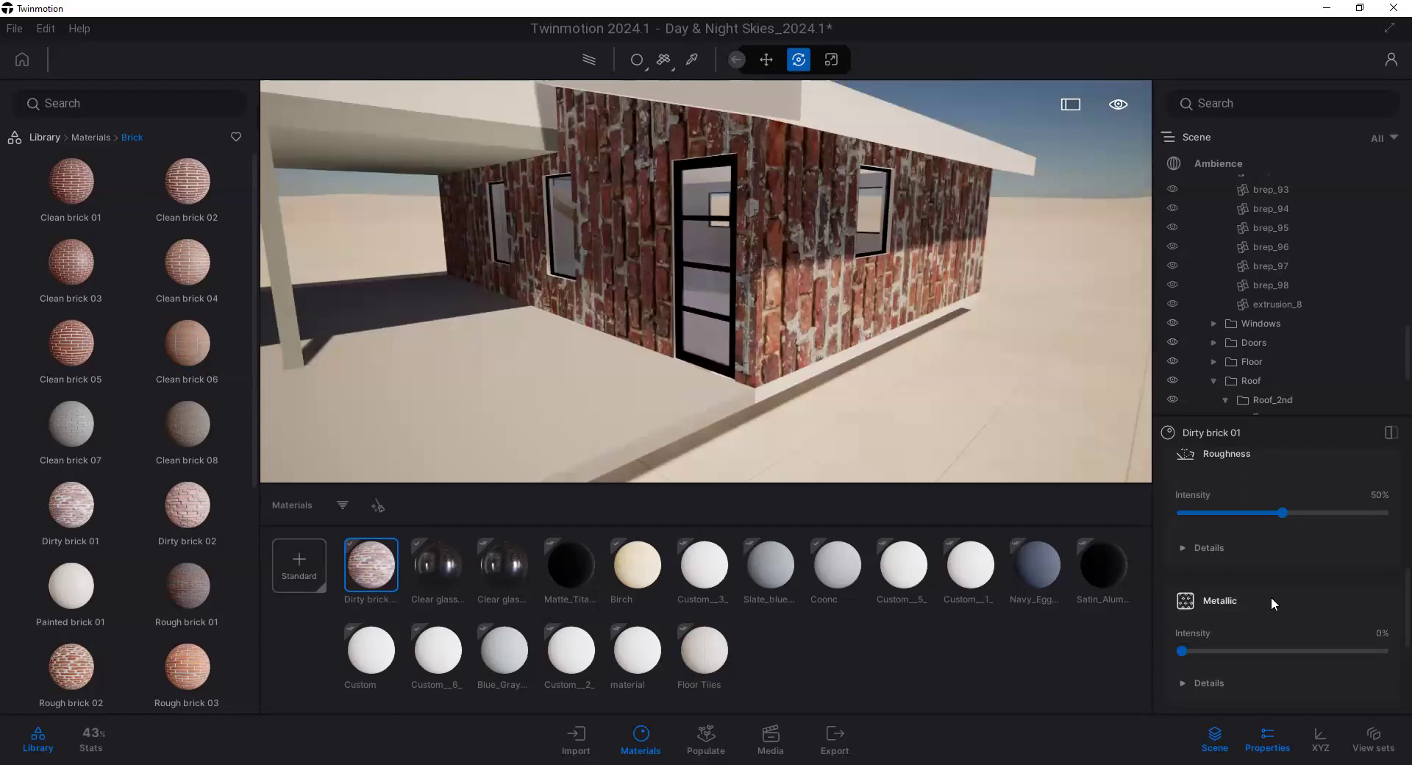
scroll(1271, 597, "up", 1)
scroll(1269, 596, "down", 3)
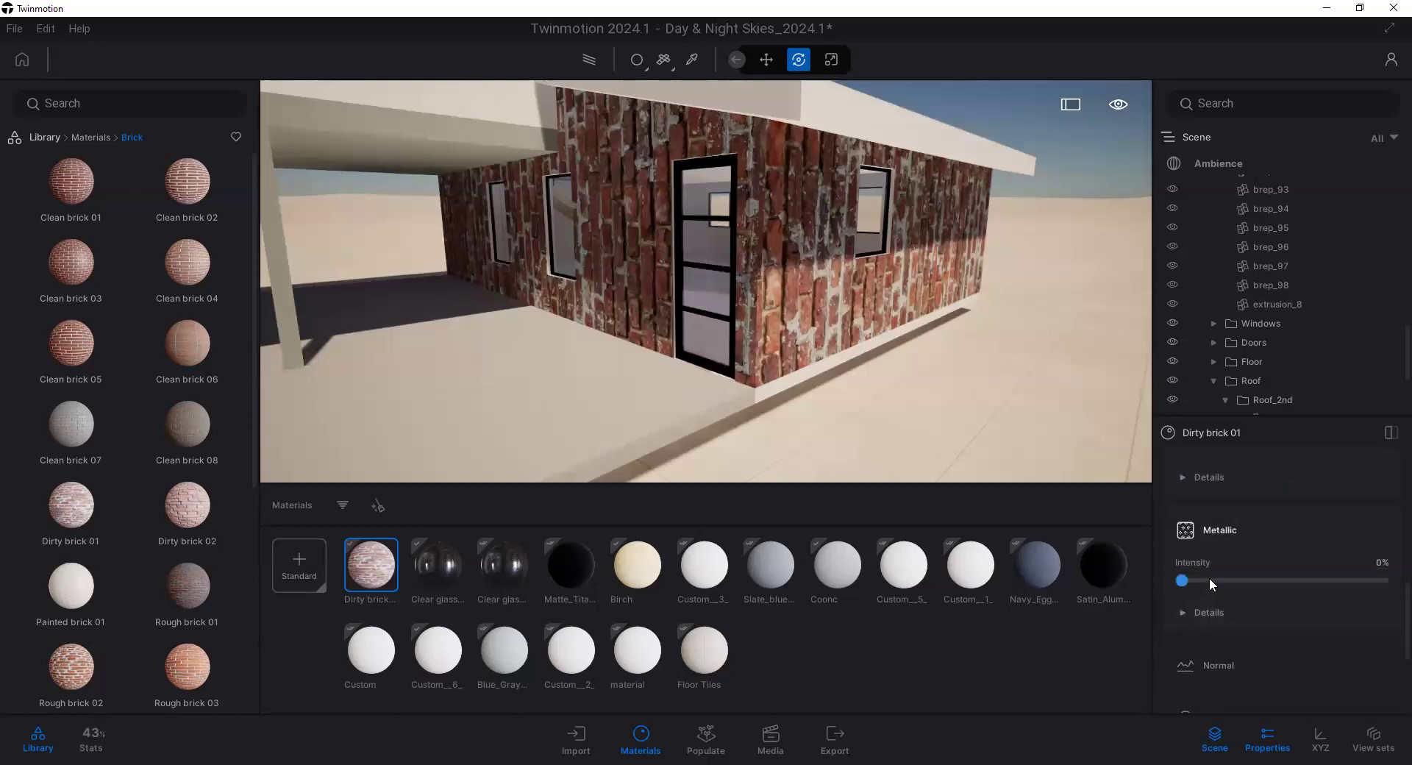
scroll(1249, 567, "up", 2)
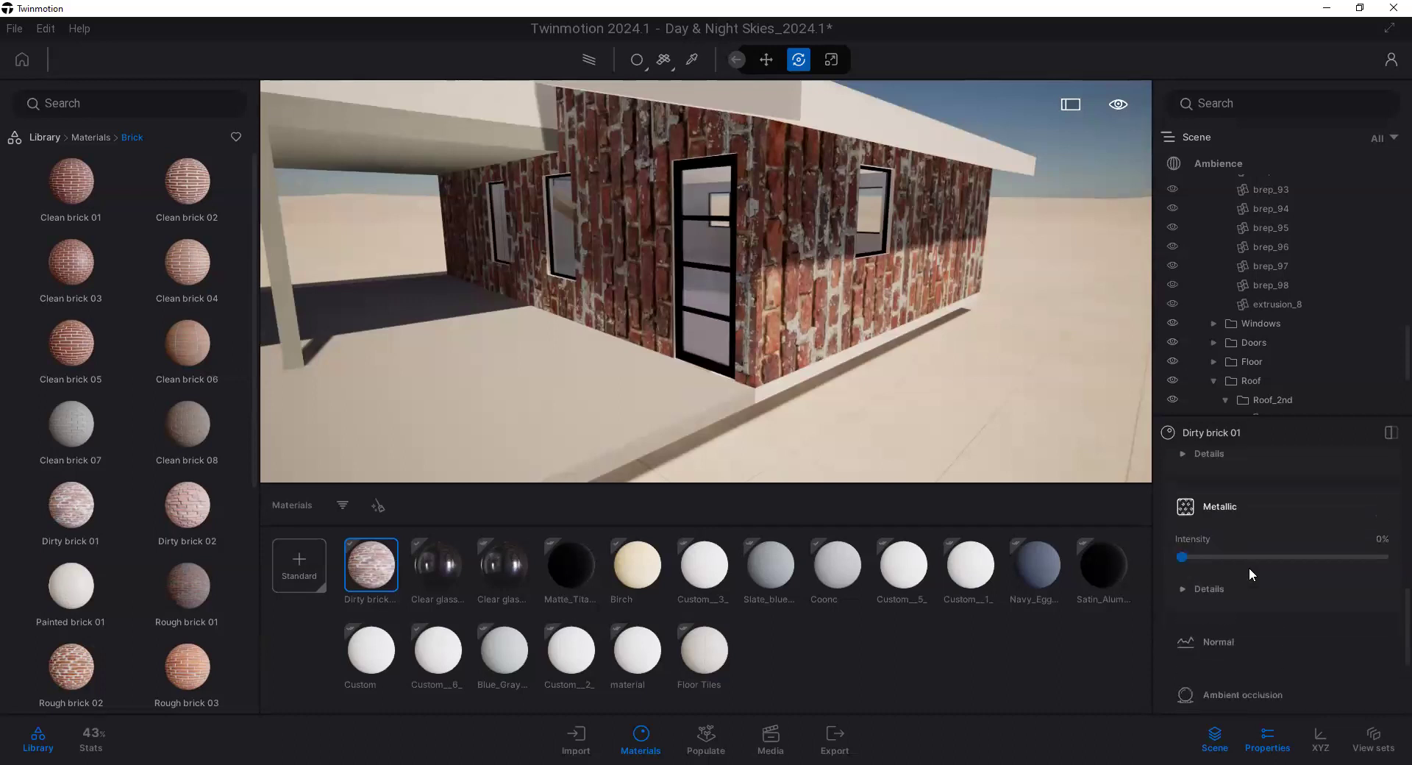
scroll(1262, 637, "up", 1)
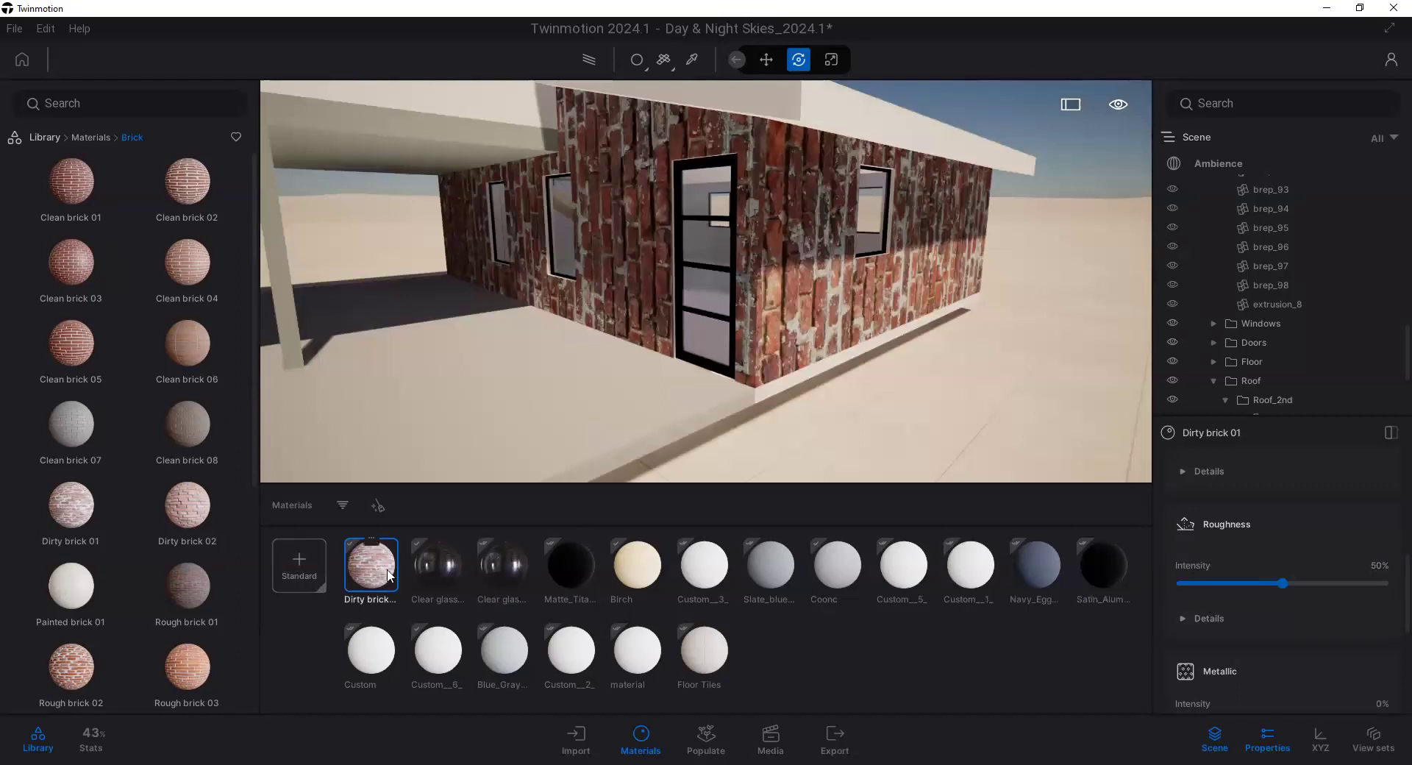
Step: Apply Dirty brick 01 from the library again to the ground-floor wall and compare the two copies in the material list
mouse_move(87, 489)
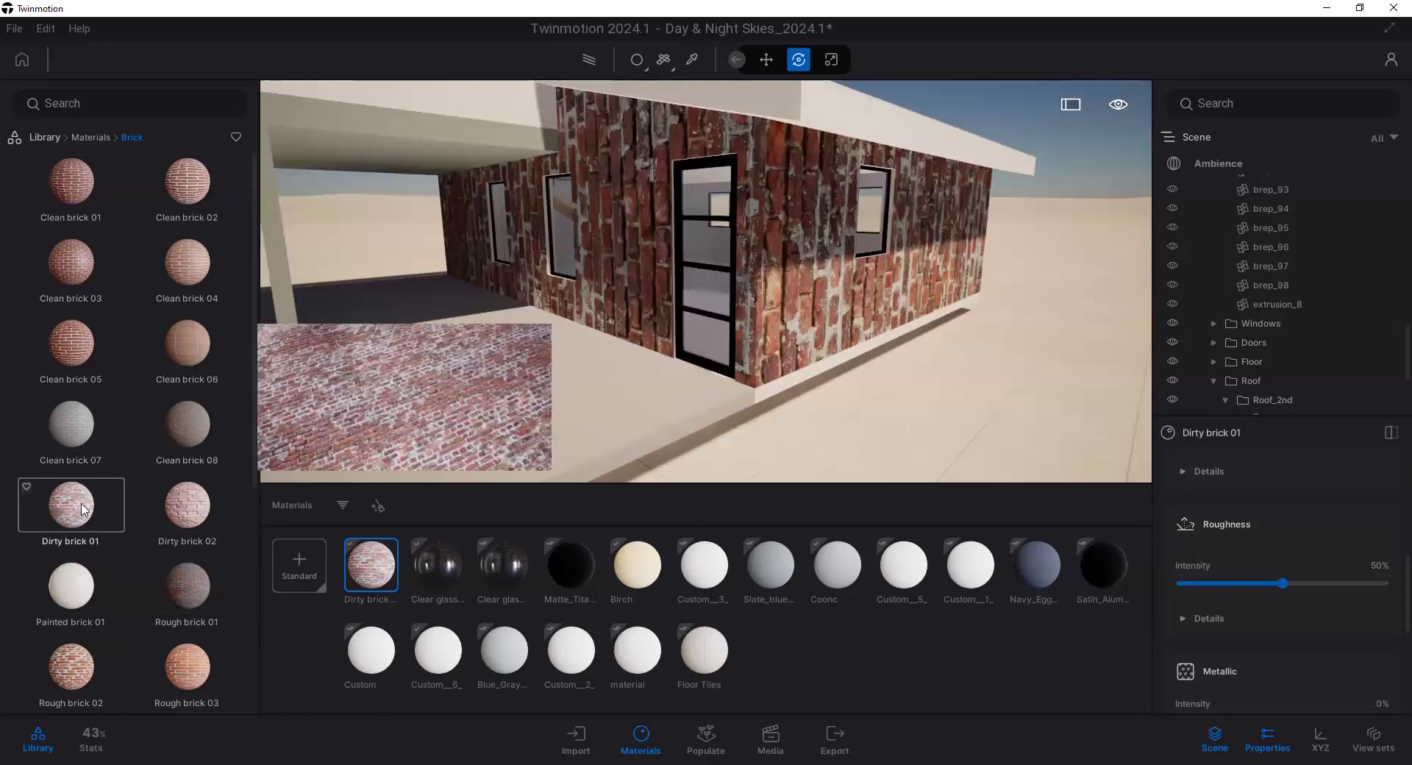
left_click_drag(624, 240, 623, 240)
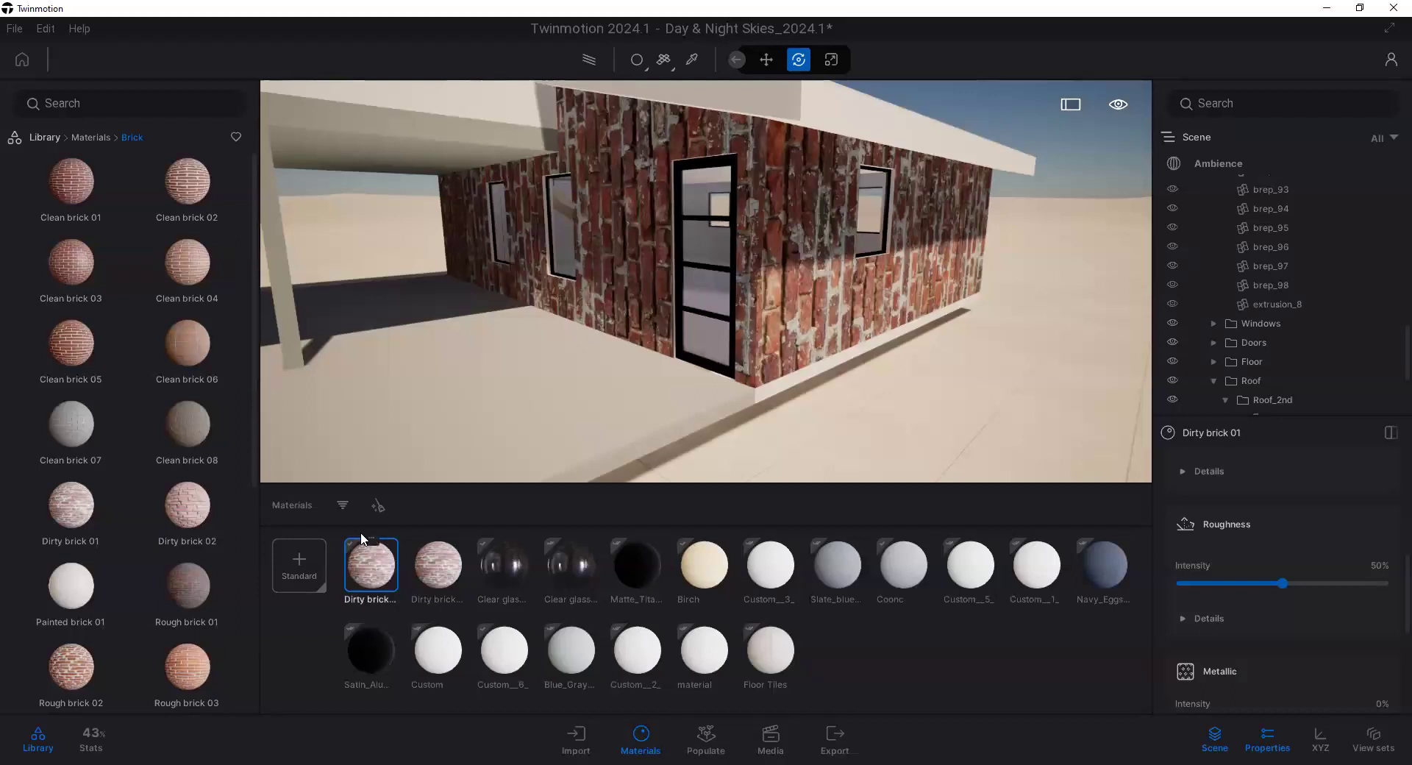
left_click(441, 570)
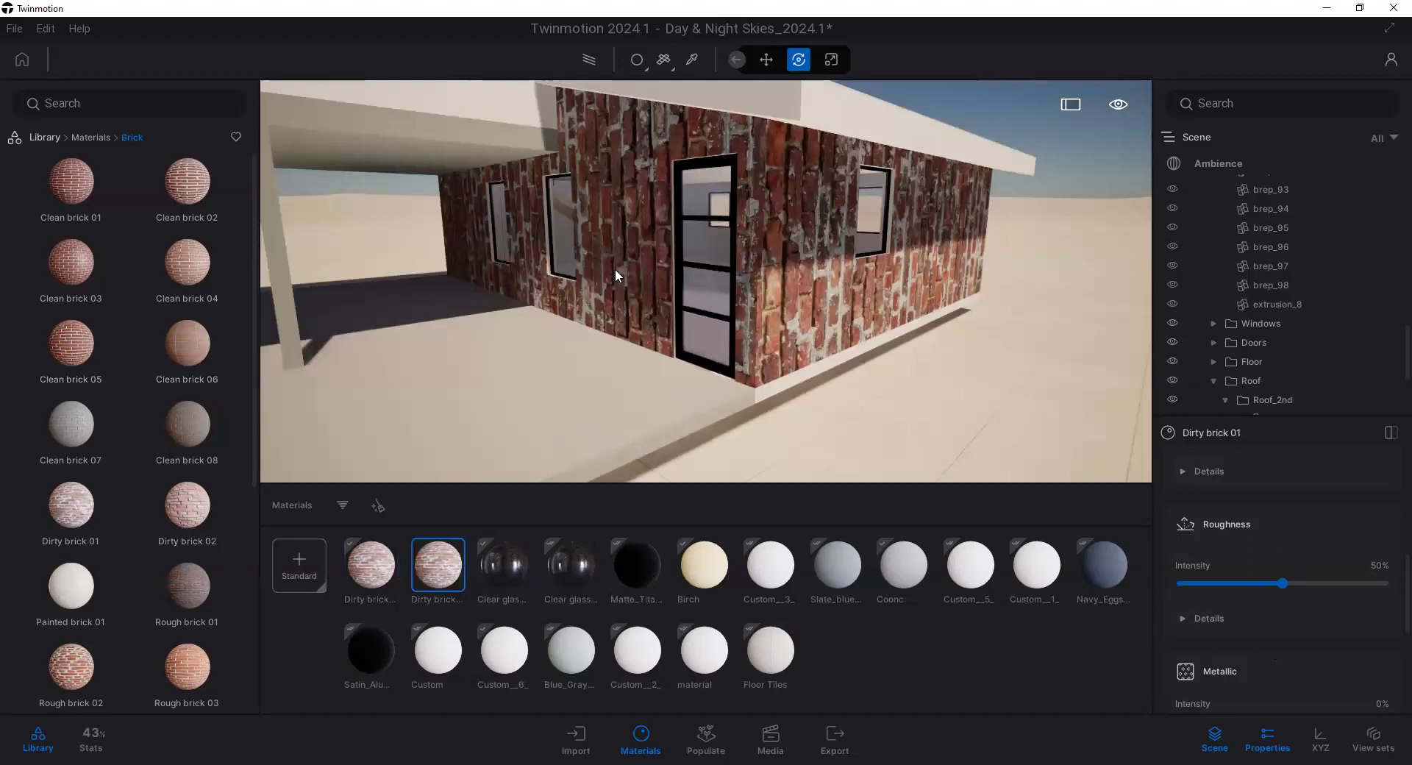
left_click(384, 563)
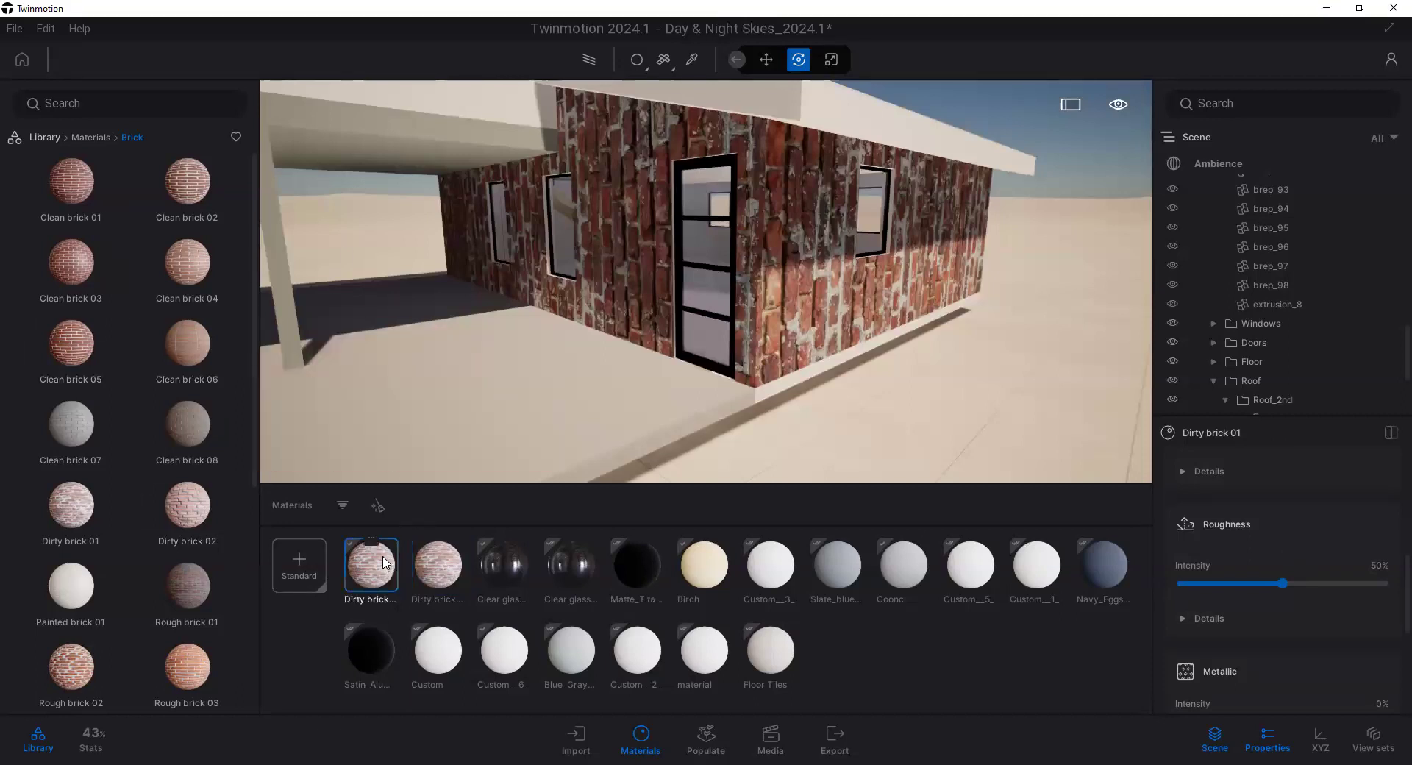
left_click(446, 565)
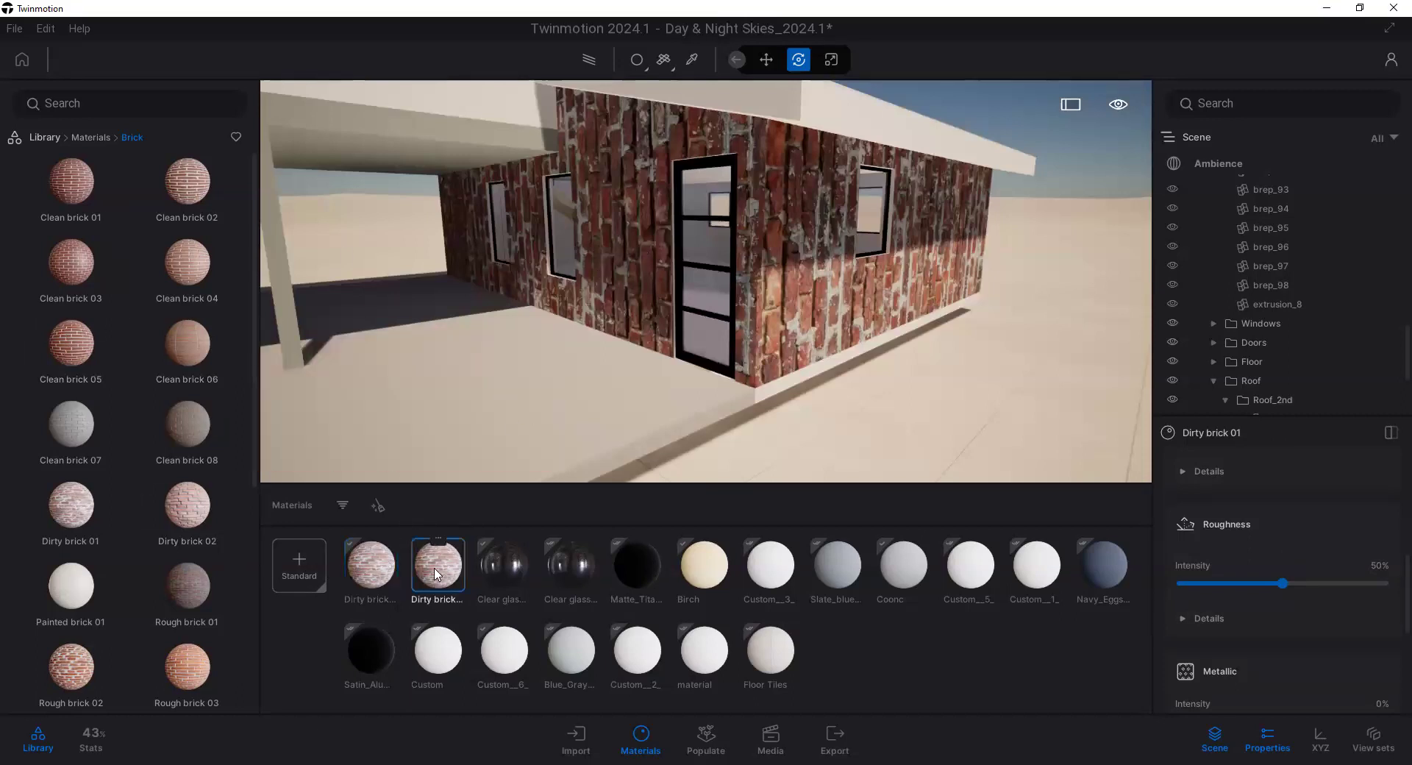
Step: Delete the second Dirty brick 01 copy from the scene's material list and select the remaining one
left_click(438, 544)
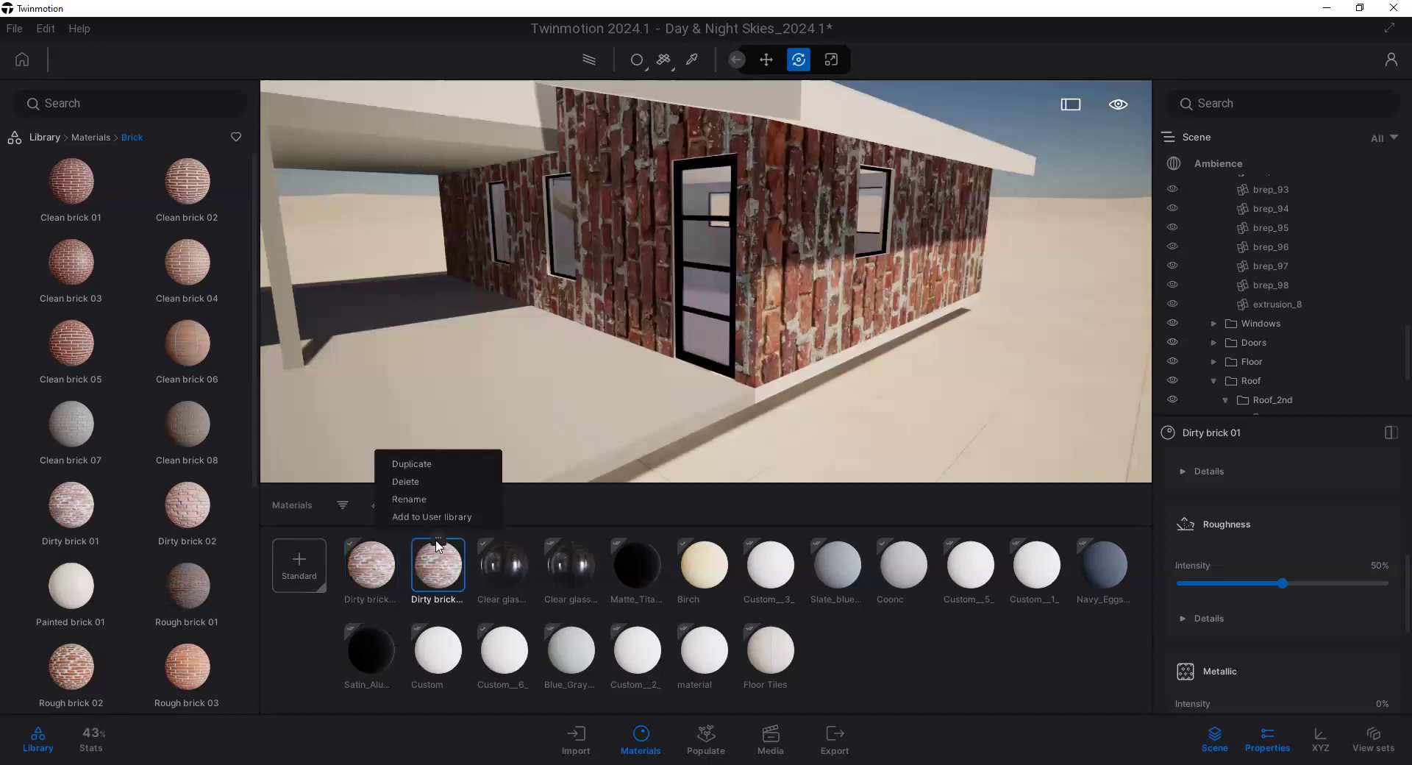
left_click(421, 480)
left_click(379, 573)
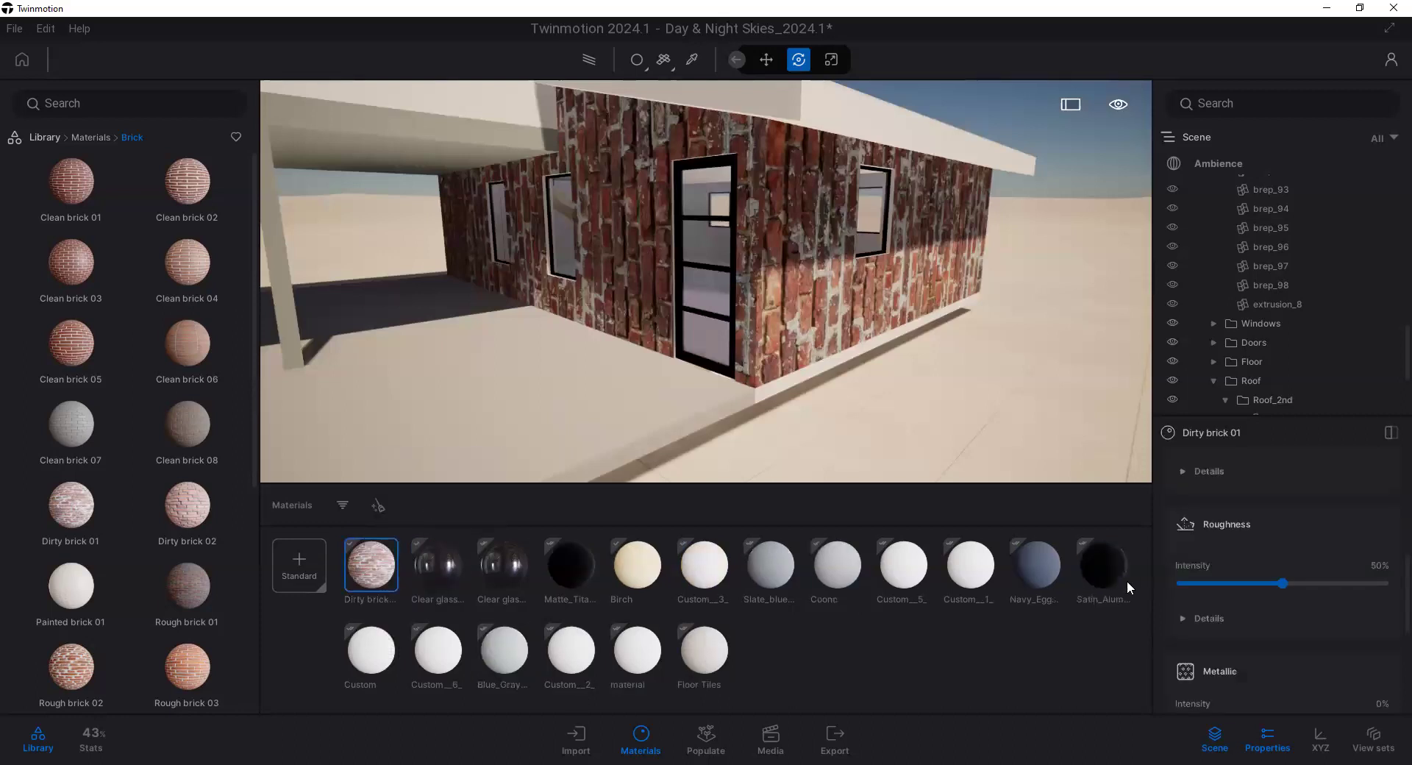
Step: Set the UV rotation of Dirty brick 01 to 90° so the wall's brick courses run horizontally
scroll(1232, 529, "up", 2)
scroll(1232, 531, "up", 2)
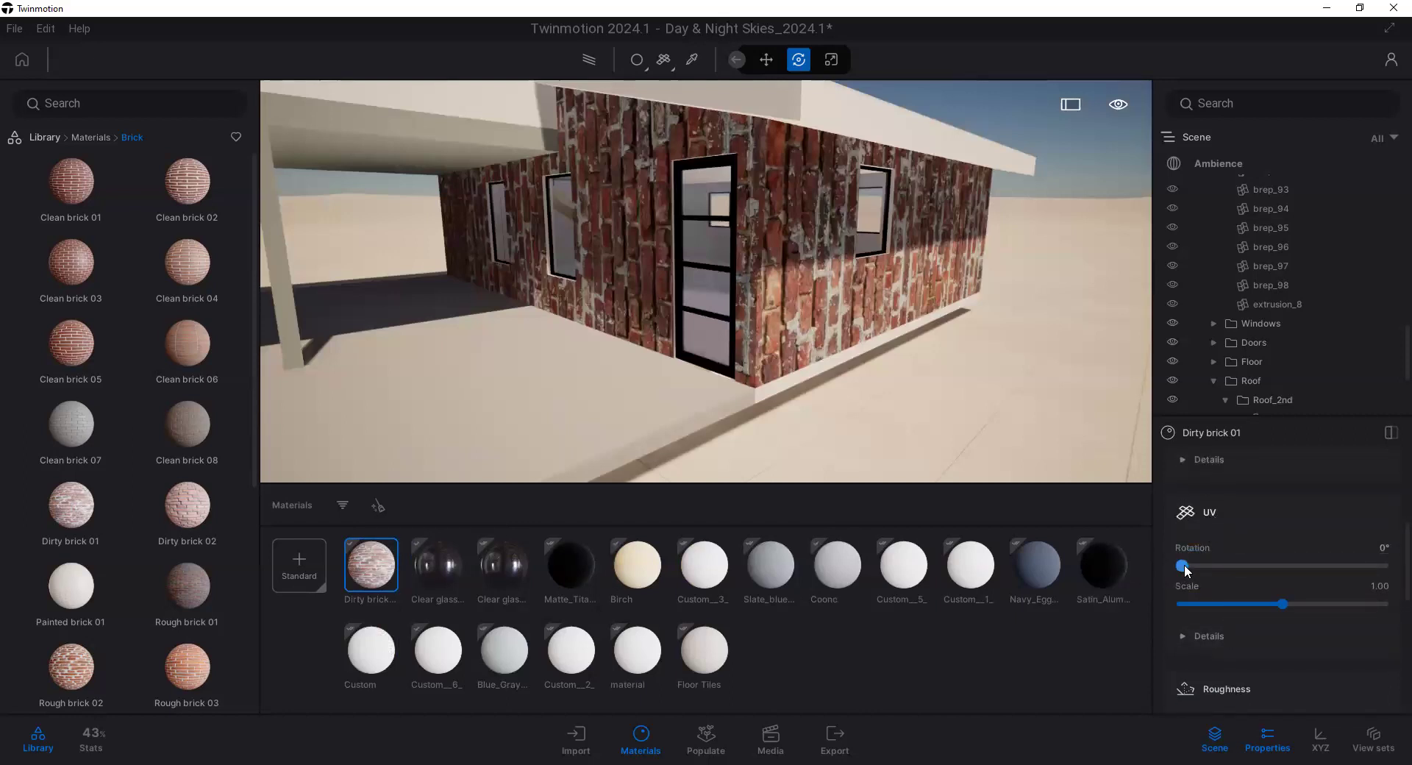
mouse_move(1184, 569)
left_mouse_down()
mouse_move(1233, 565)
mouse_move(1199, 566)
left_mouse_up()
left_click(1381, 547)
left_click_drag(1388, 547, 1358, 556)
type("9")
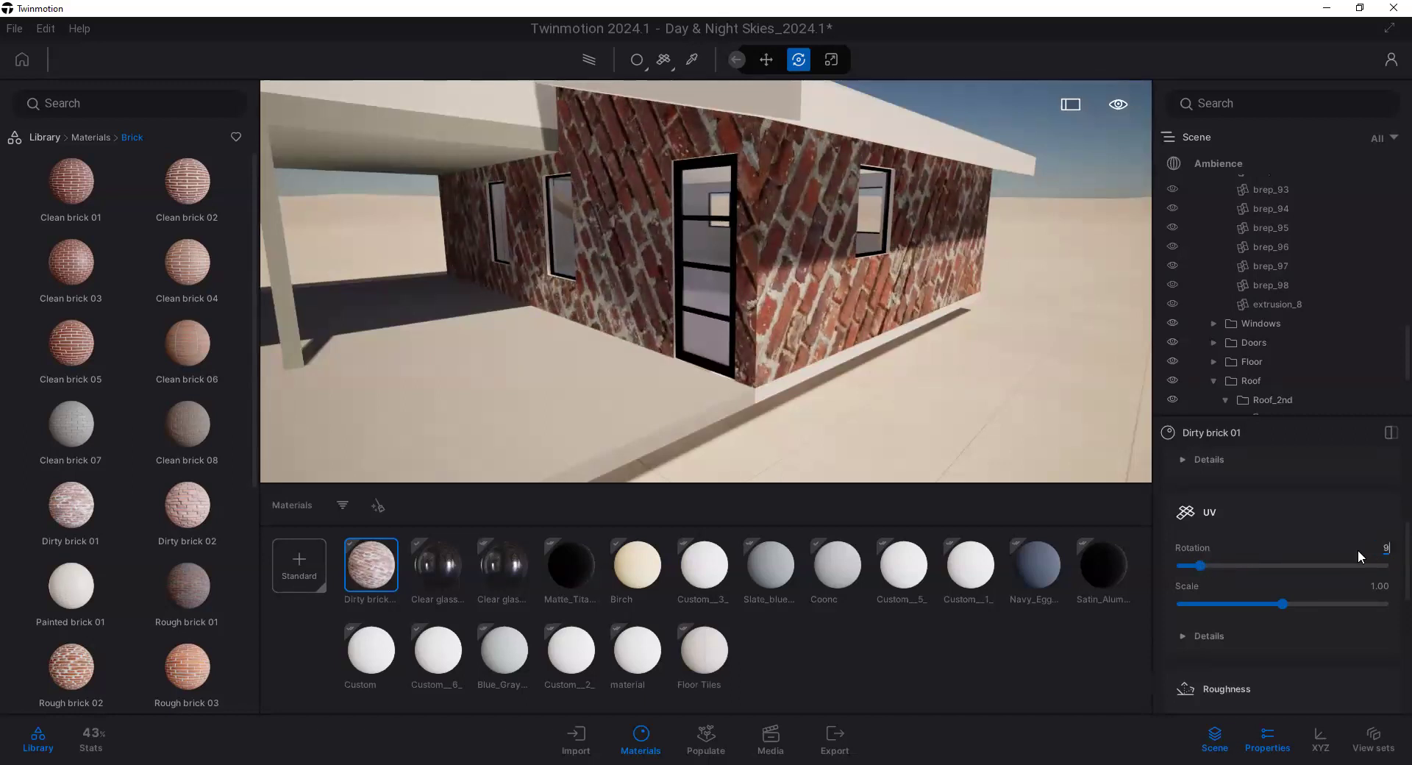
type("0")
key("Return")
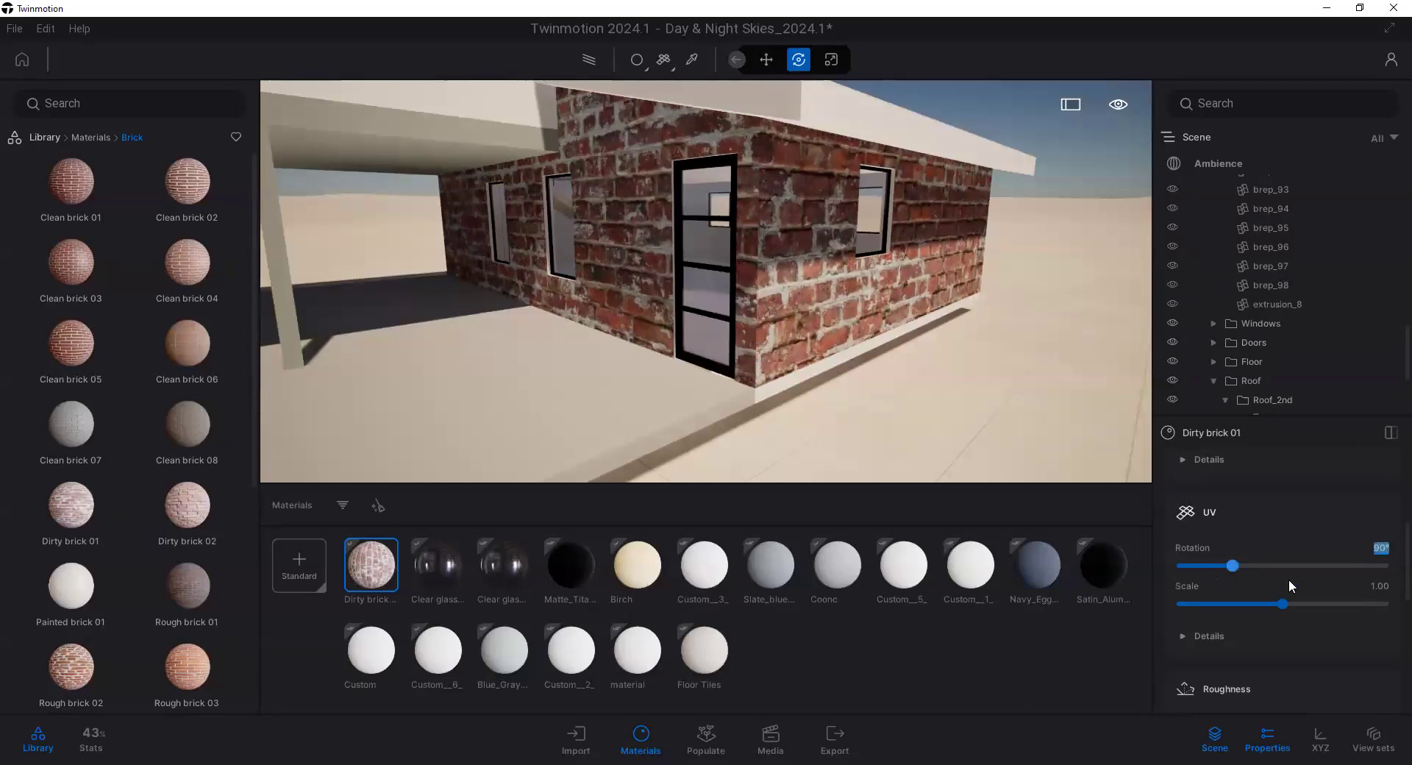
Step: Reduce the UV scale of Dirty brick 01 to 0.44 and check the brick size on the ground-floor walls
left_click(1283, 601)
left_click_drag(1282, 601, 1225, 604)
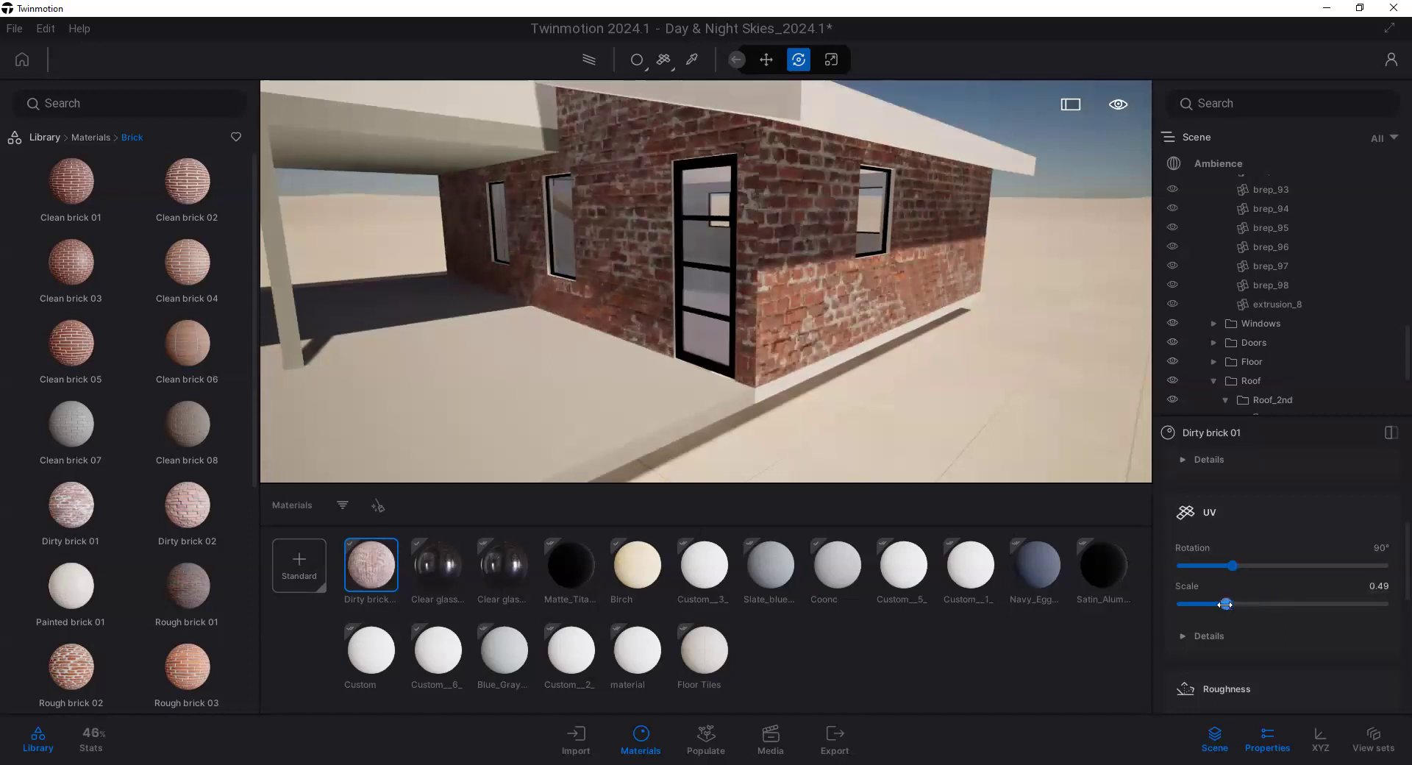
scroll(789, 371, "down", 5)
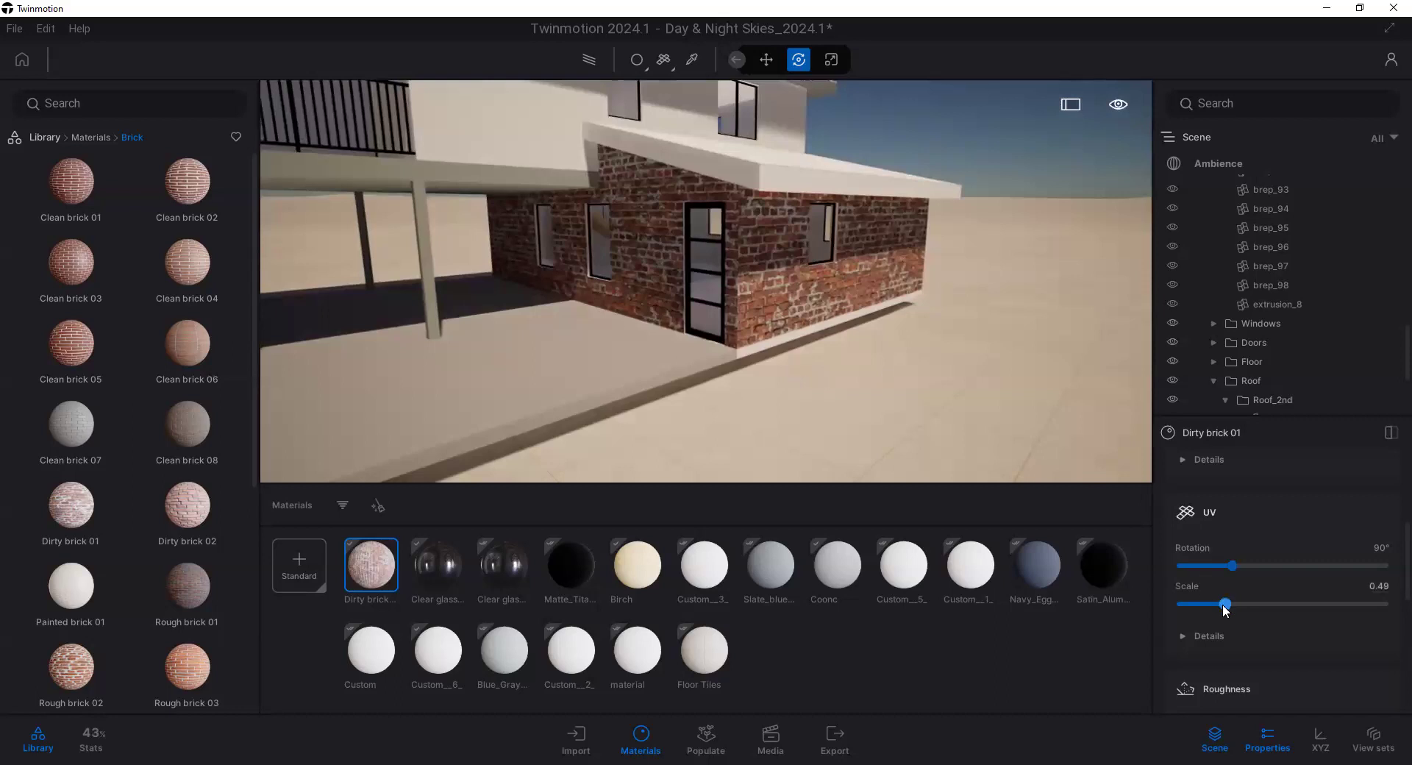
left_click_drag(1225, 604, 1220, 604)
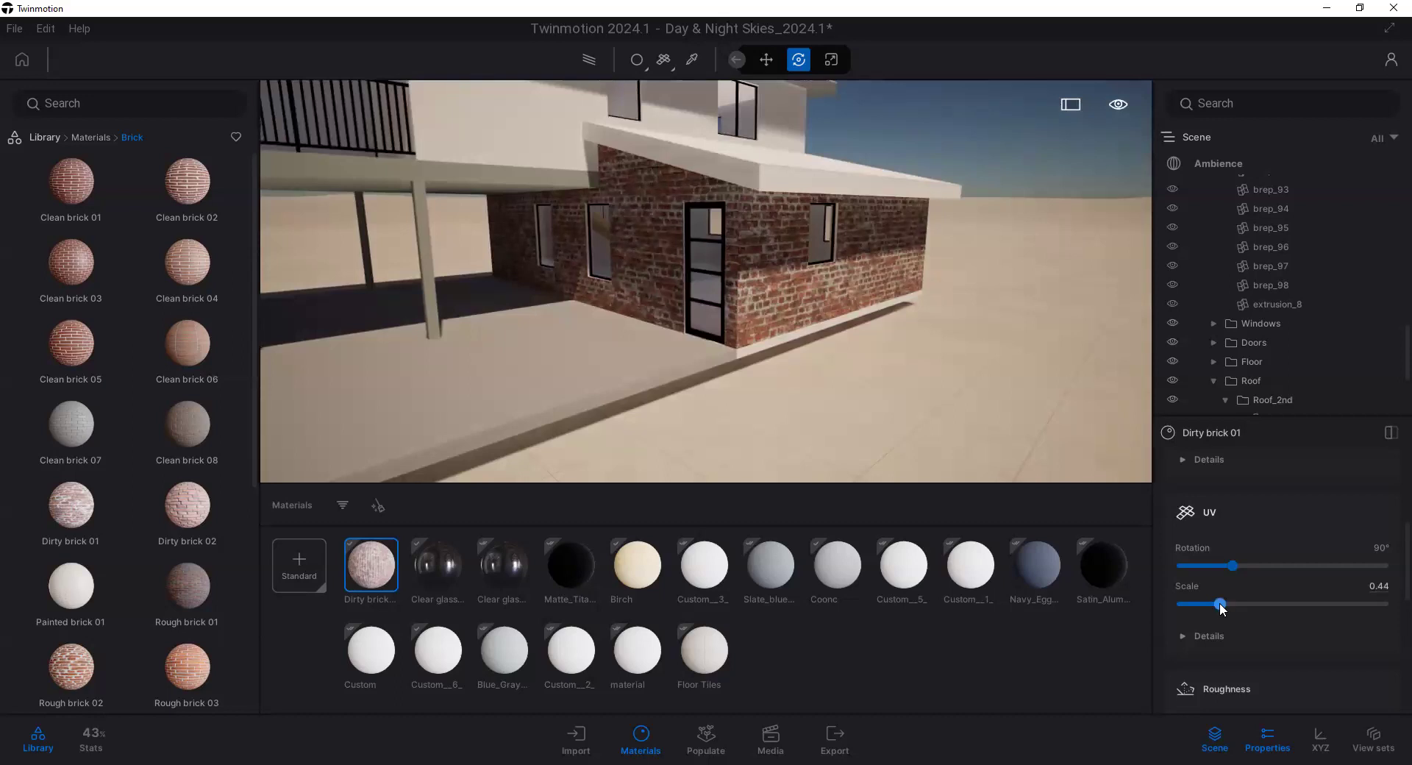
scroll(766, 381, "down", 5)
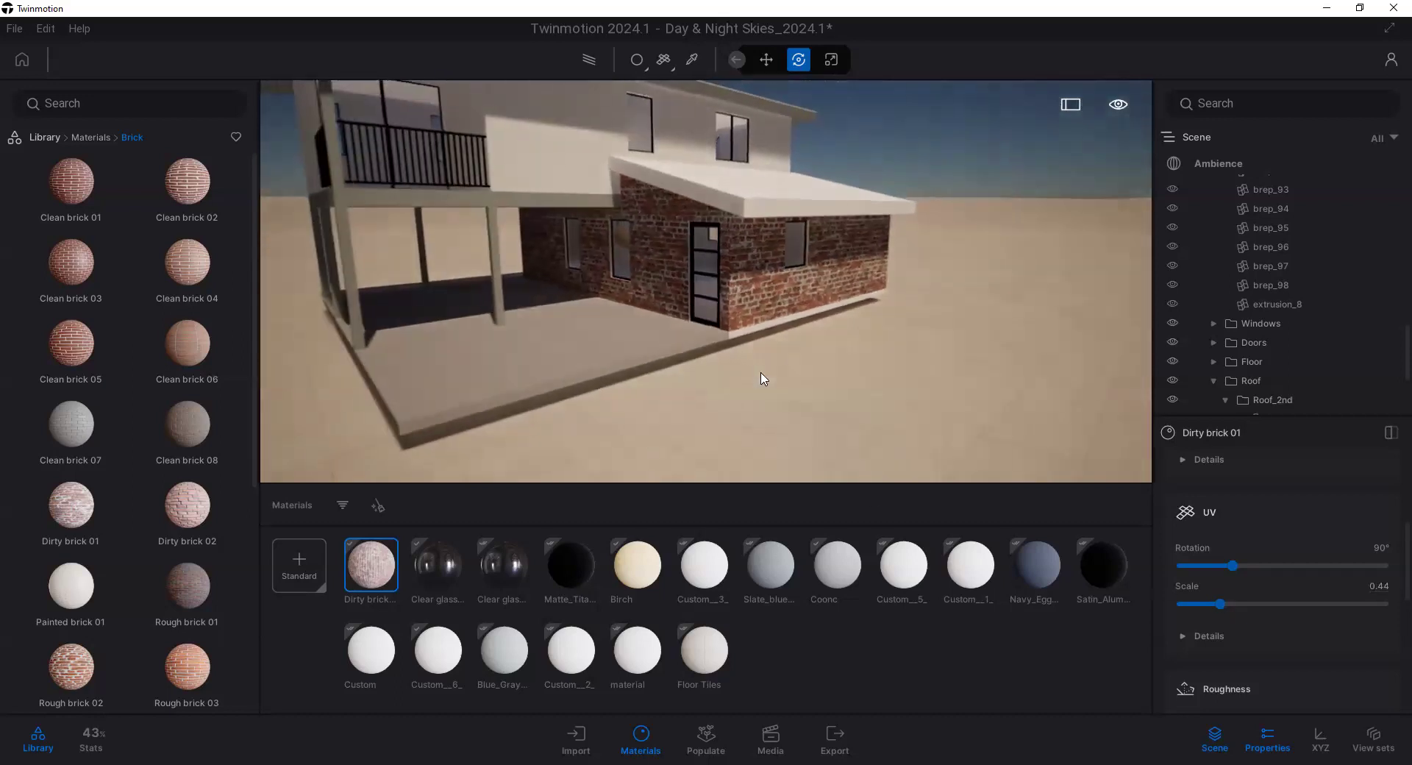
scroll(713, 241, "up", 4)
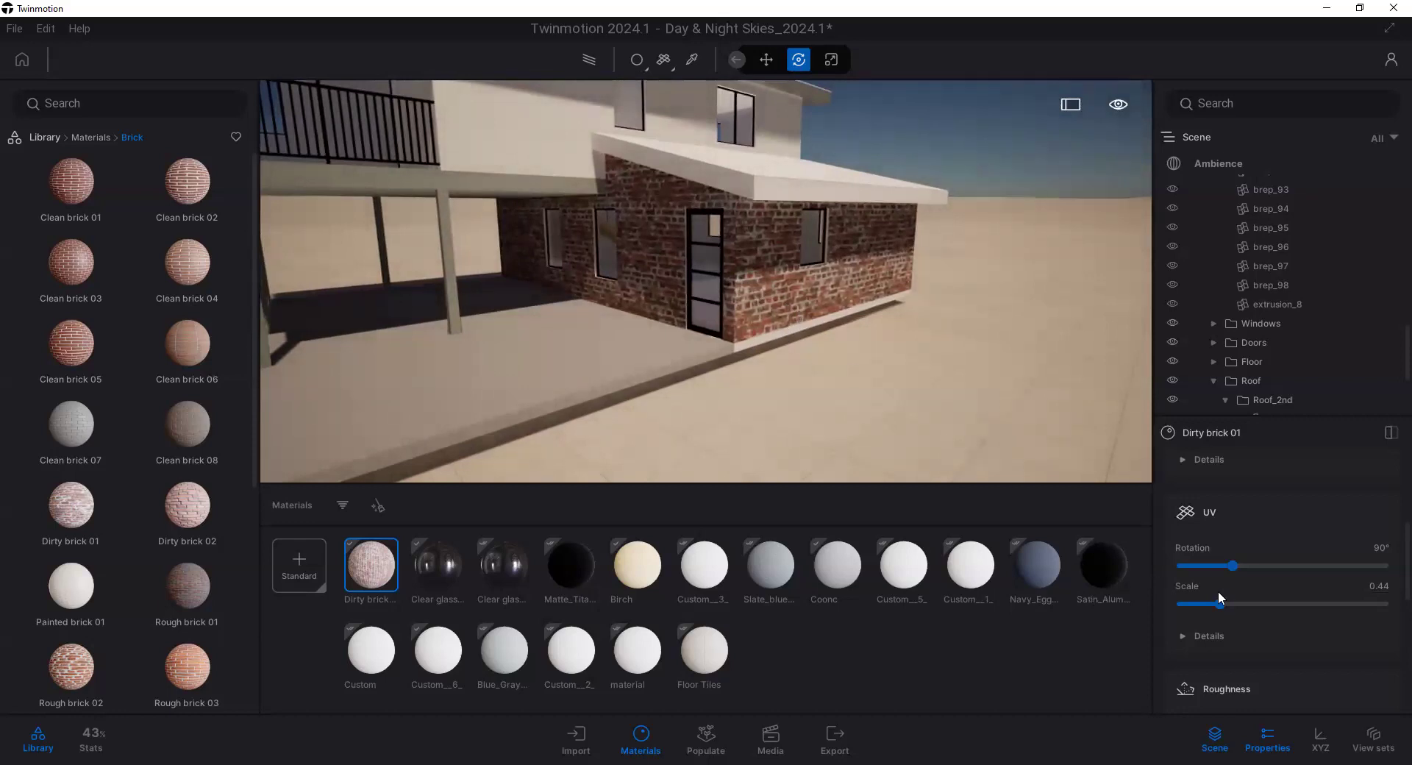
scroll(1256, 625, "down", 4)
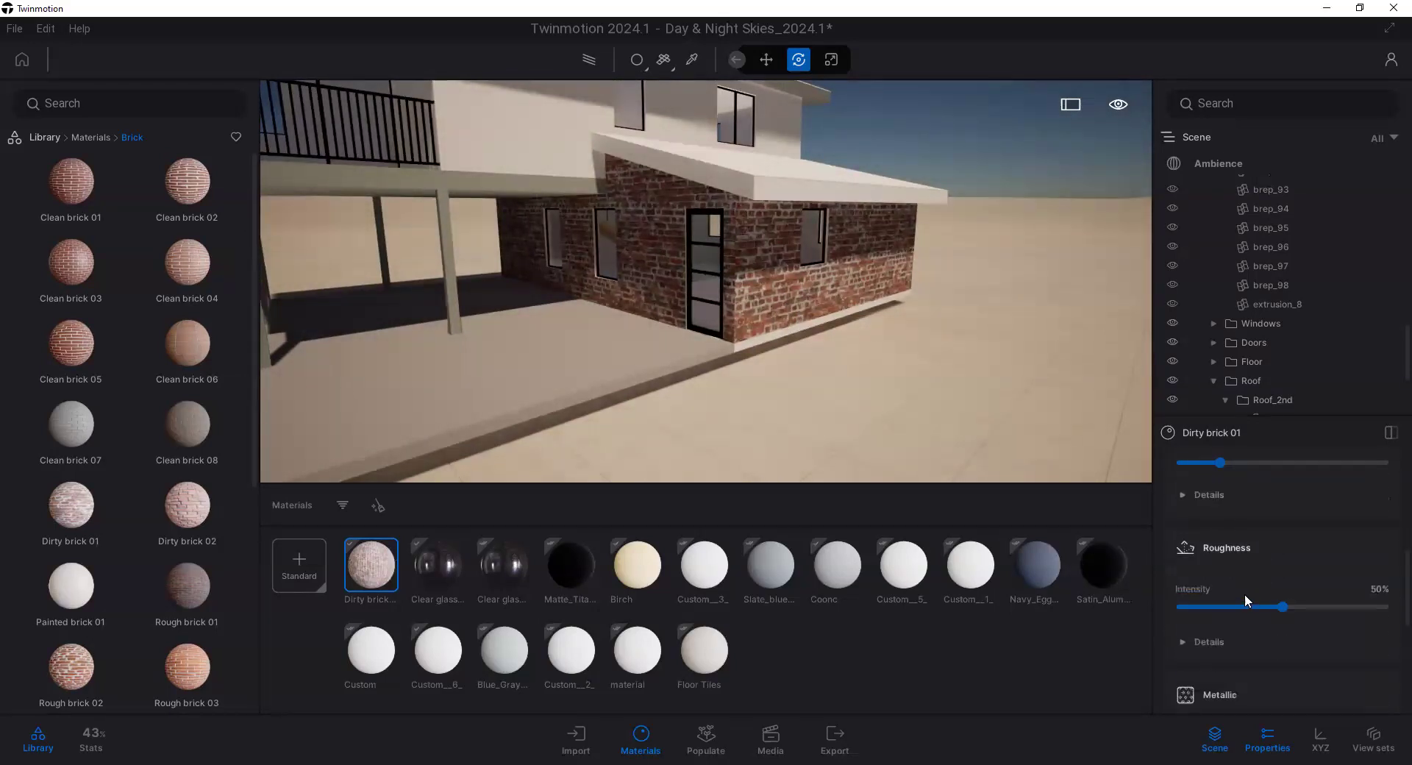
Step: Examine the remaining Dirty brick 01 properties, expand the UV details, and inspect the brickwork at the ground-floor corner
scroll(1245, 601, "down", 5)
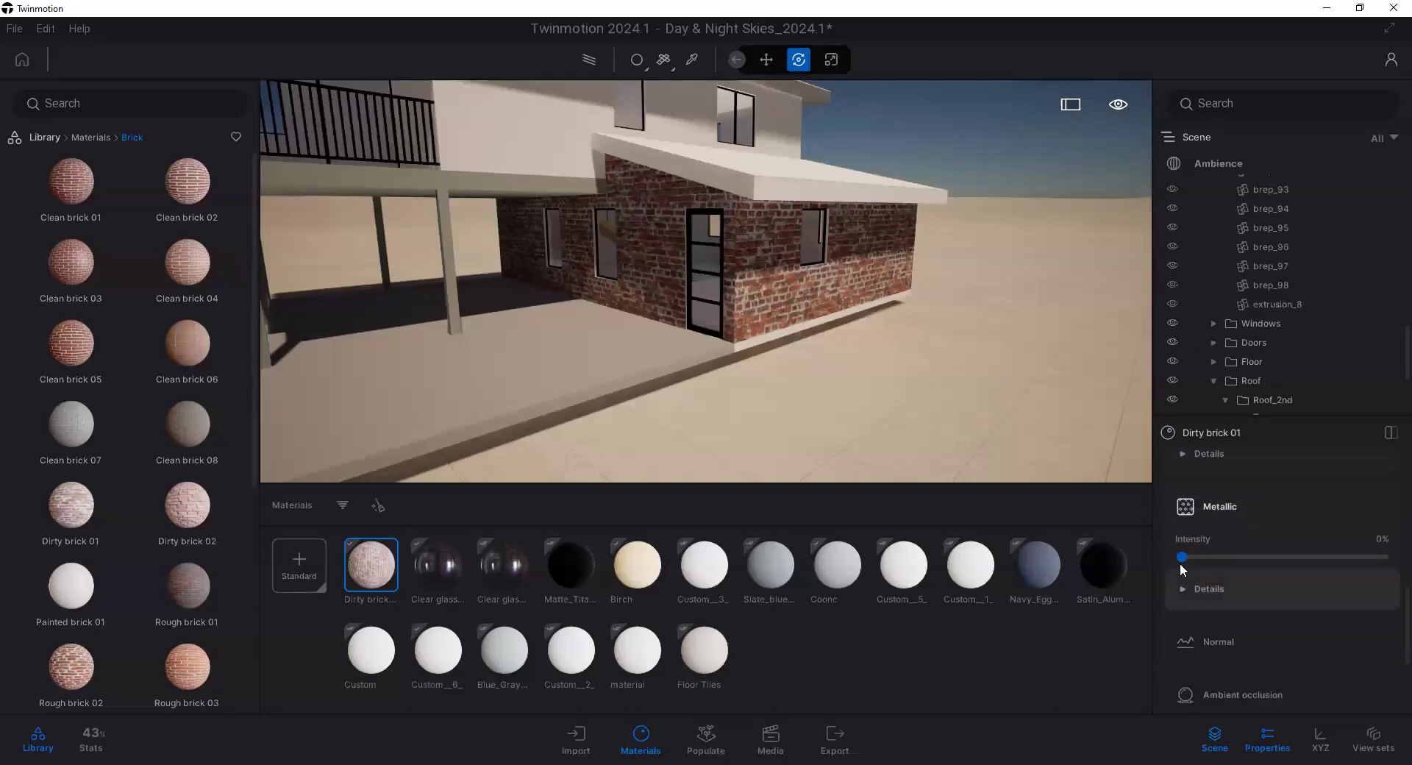
scroll(1221, 588, "down", 5)
scroll(1221, 633, "up", 8)
scroll(1228, 625, "up", 3)
left_click(1183, 611)
scroll(1246, 514, "down", 2)
scroll(1250, 551, "down", 3)
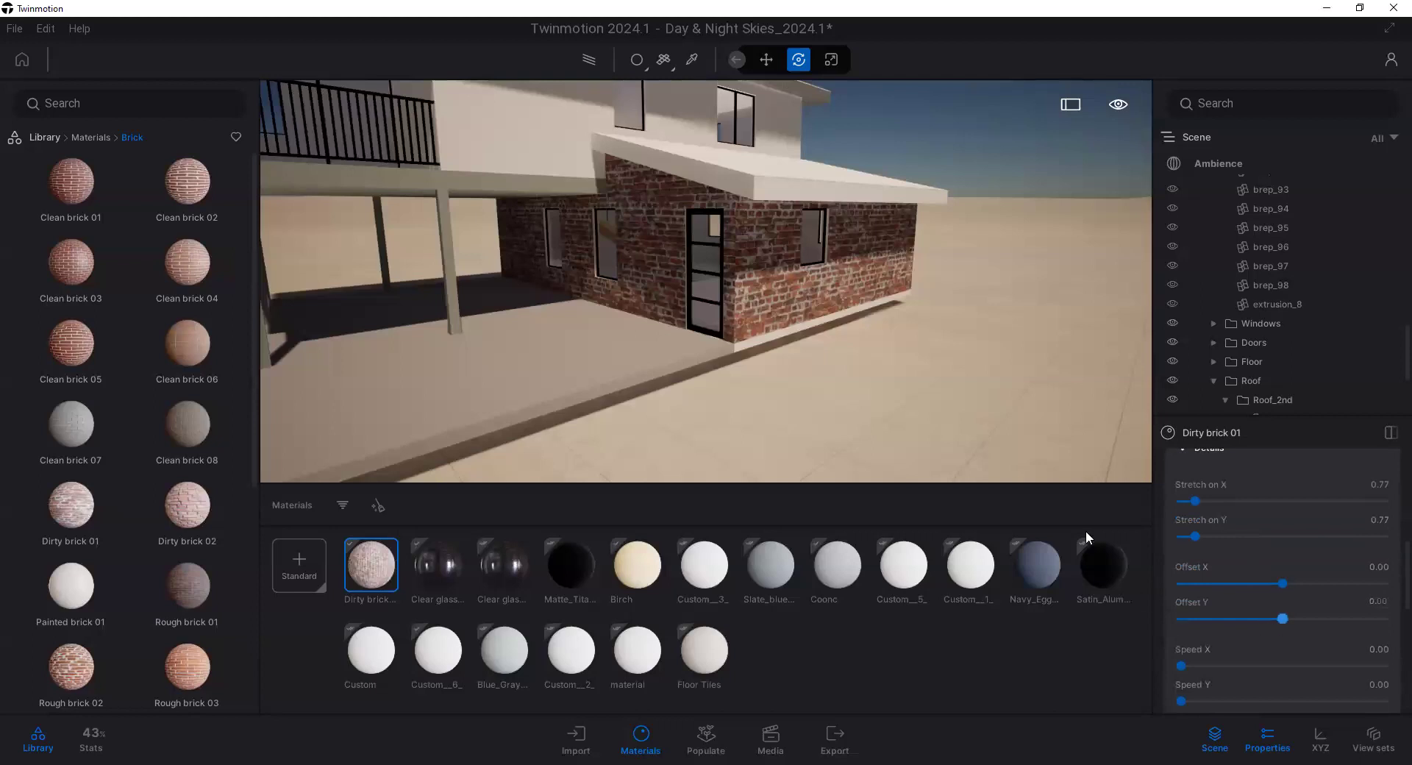
scroll(746, 227, "down", 5)
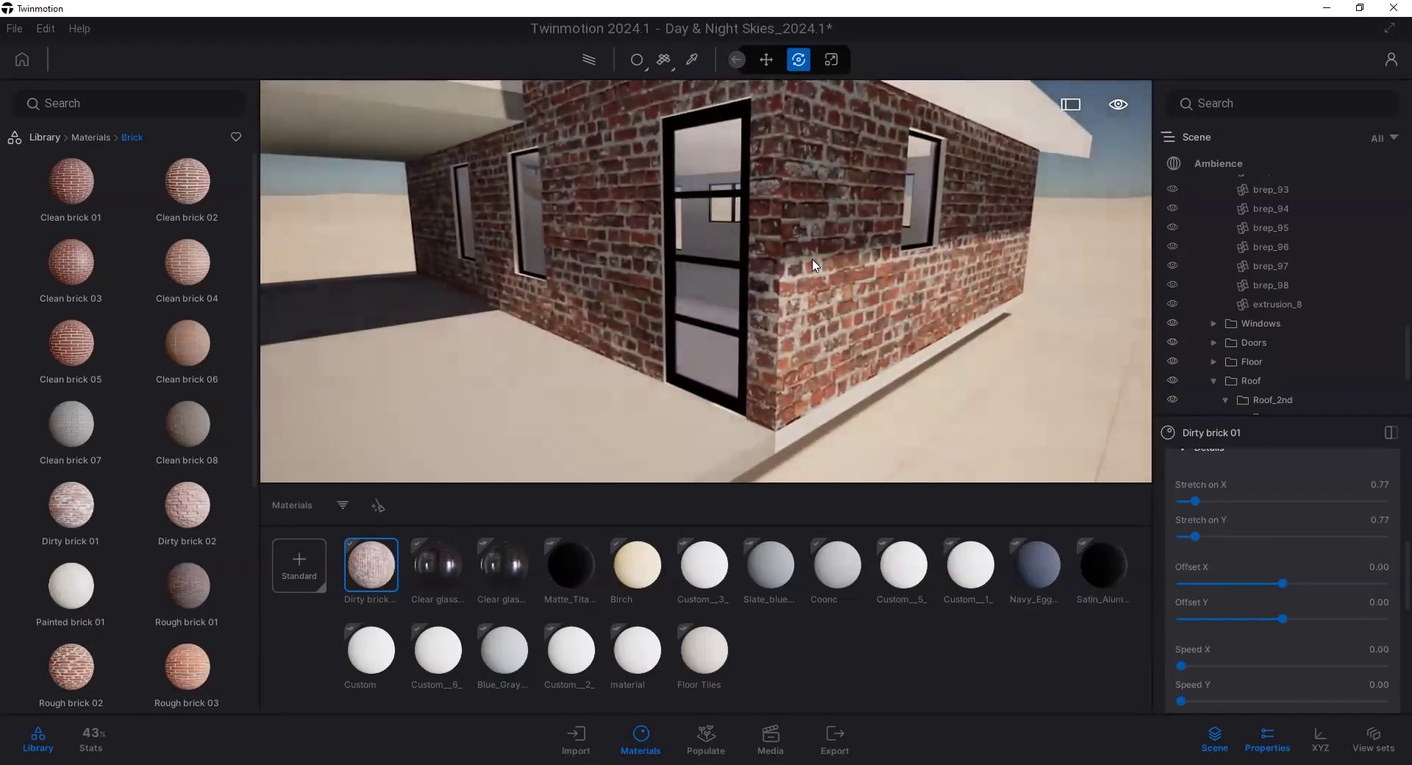
left_click_drag(807, 213, 845, 212)
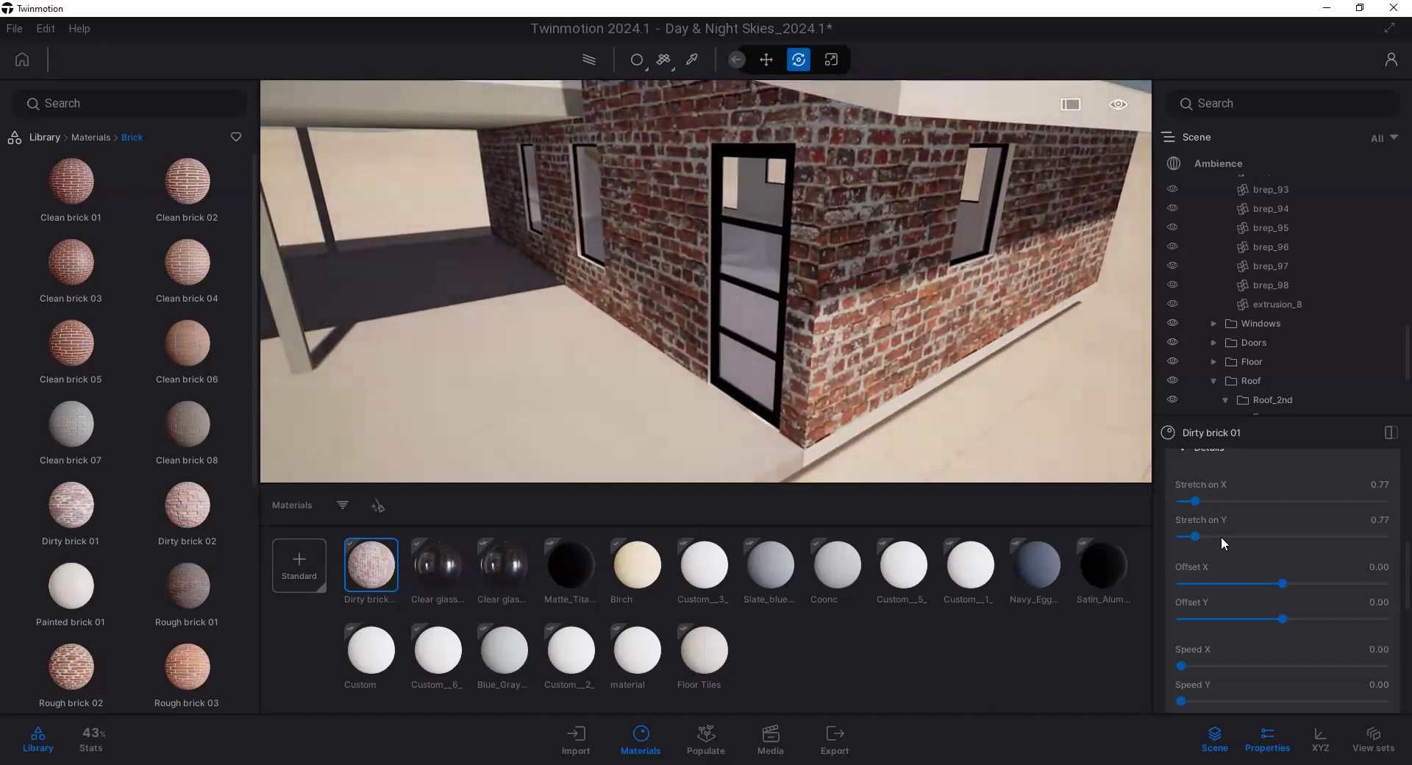
Step: Try stretching Dirty brick 01 to 3.22 on X and to 4.69 on Y, undoing each change
scroll(1243, 545, "up", 1)
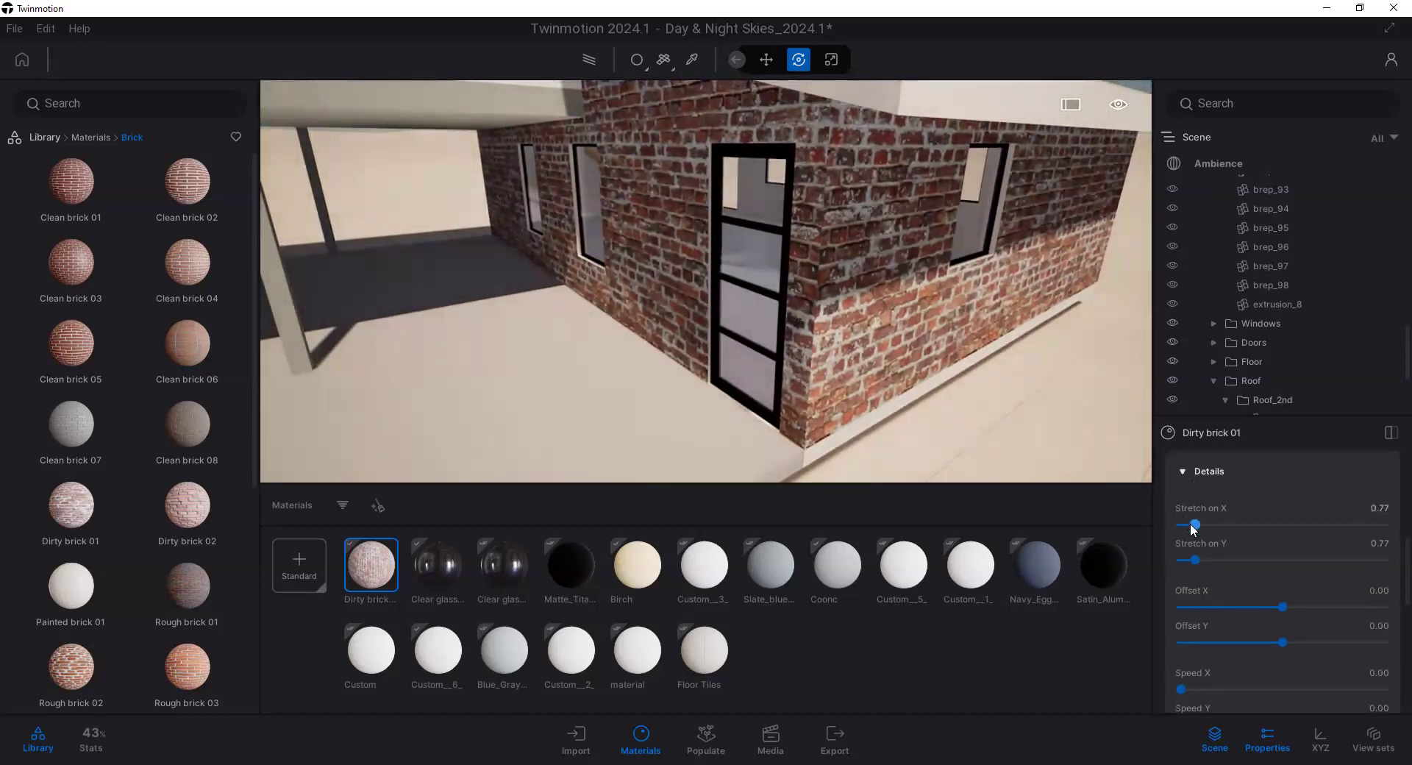
left_click_drag(1194, 524, 1245, 527)
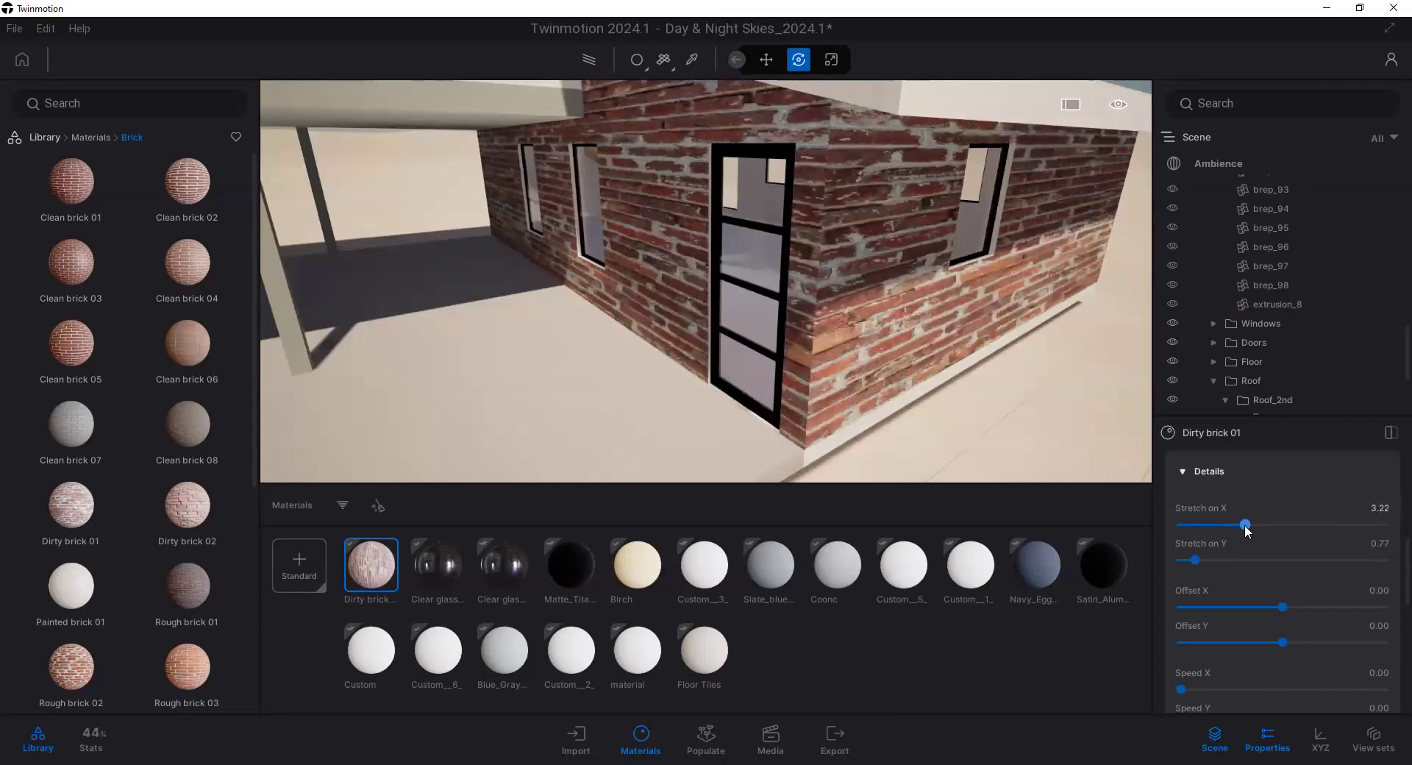
key("ctrl+z")
left_click_drag(1194, 560, 1276, 562)
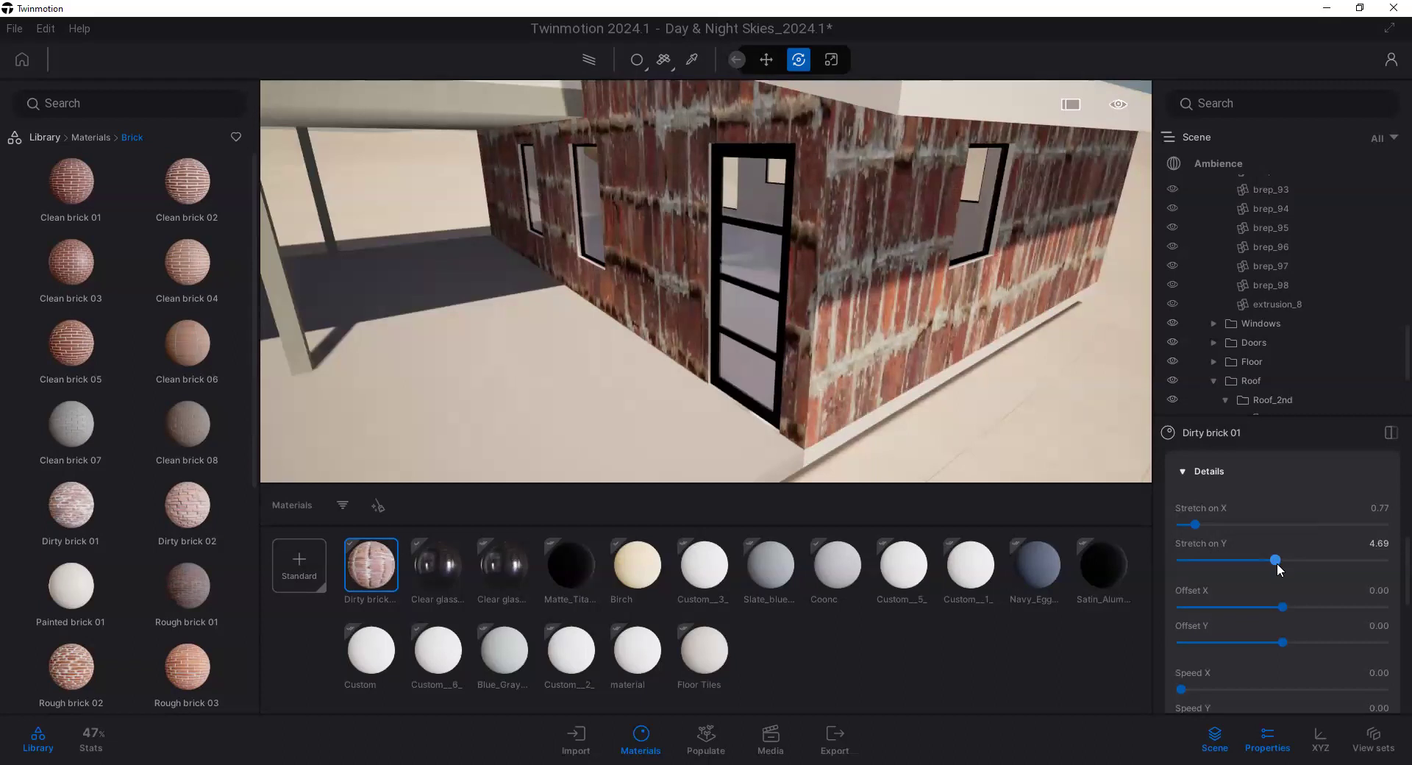
key("ctrl+z")
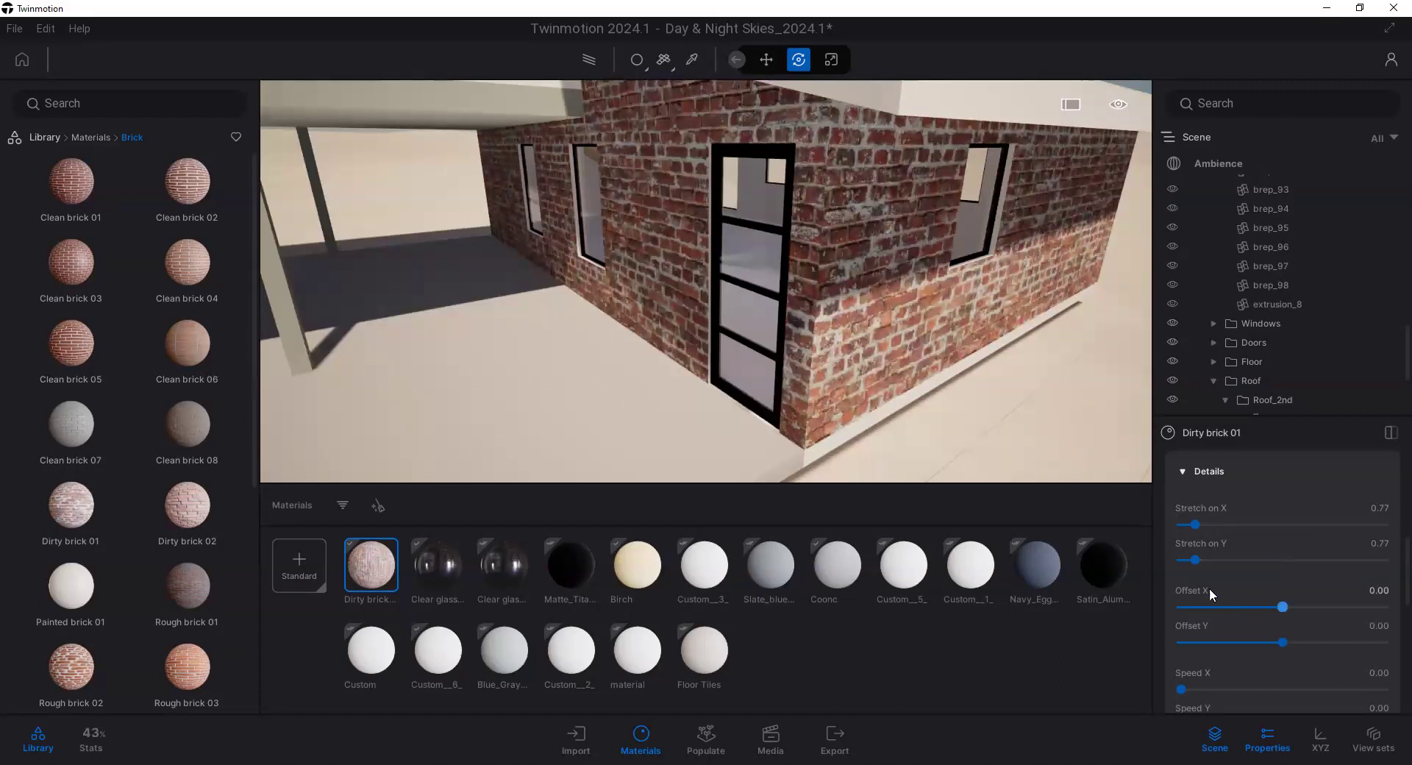
Step: Set the X offset of Dirty brick 01 to -0.33, try a Y offset of 0.83, and reset Y to 0
left_click_drag(1272, 606, 1299, 639)
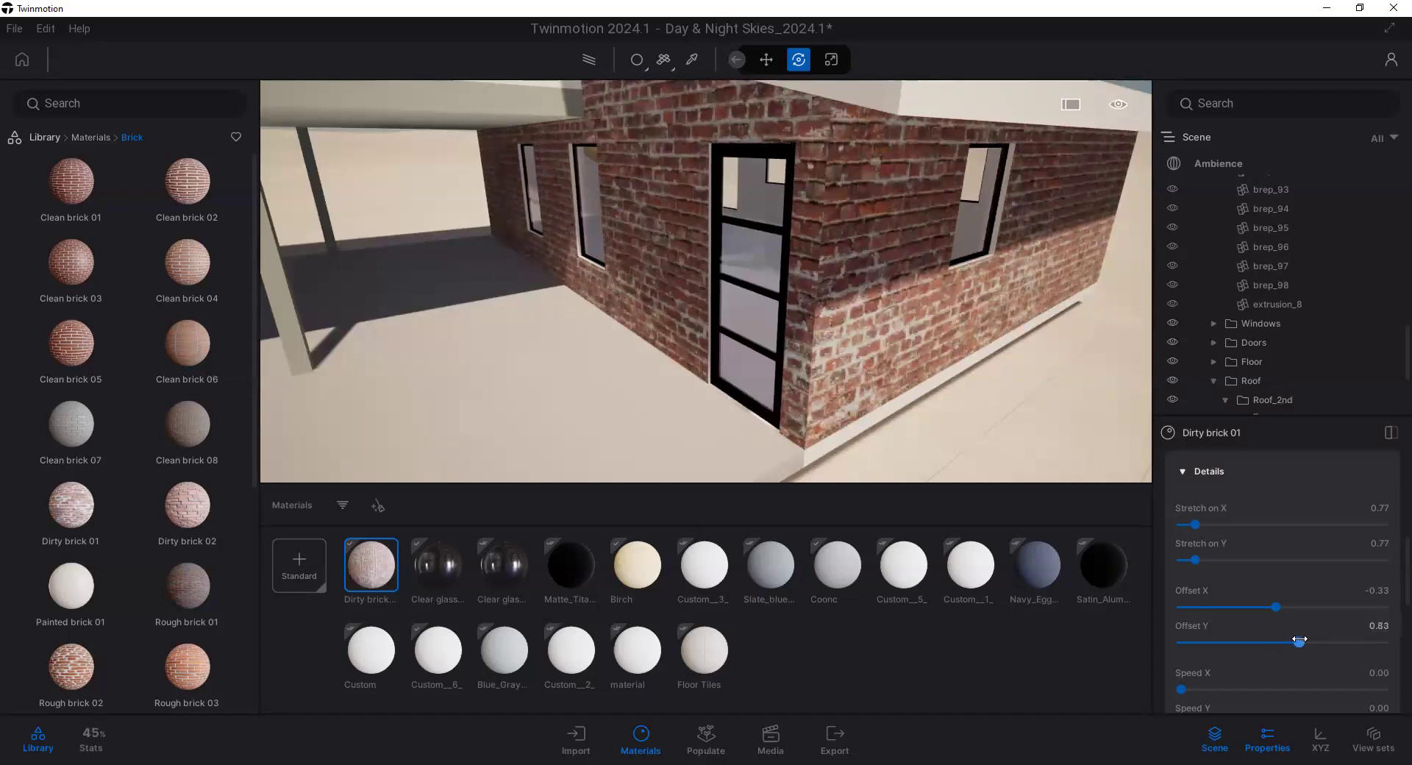
double_click(1299, 637)
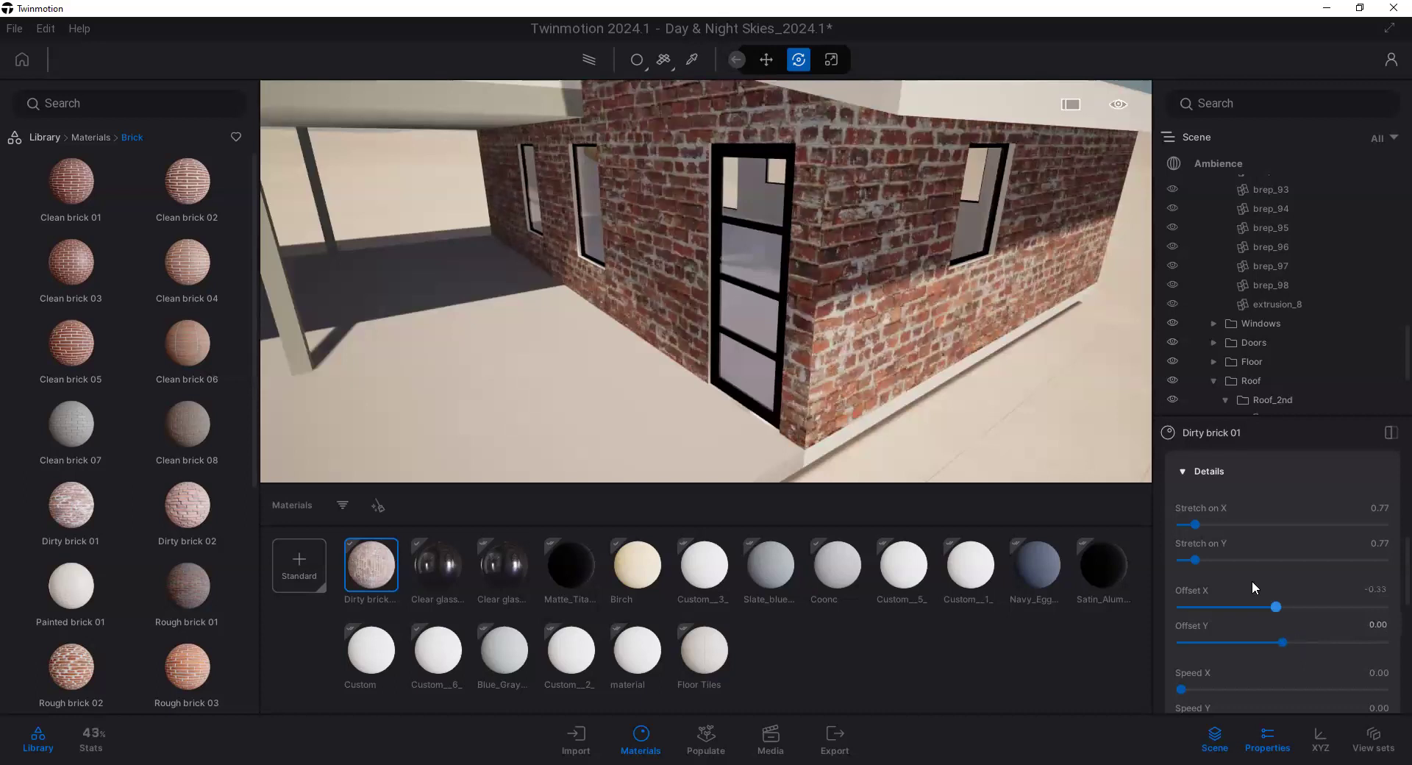
Step: Try a texture speed of 1.27 on X for Dirty brick 01 and return it to 0
scroll(1250, 581, "down", 1)
scroll(1249, 580, "down", 1)
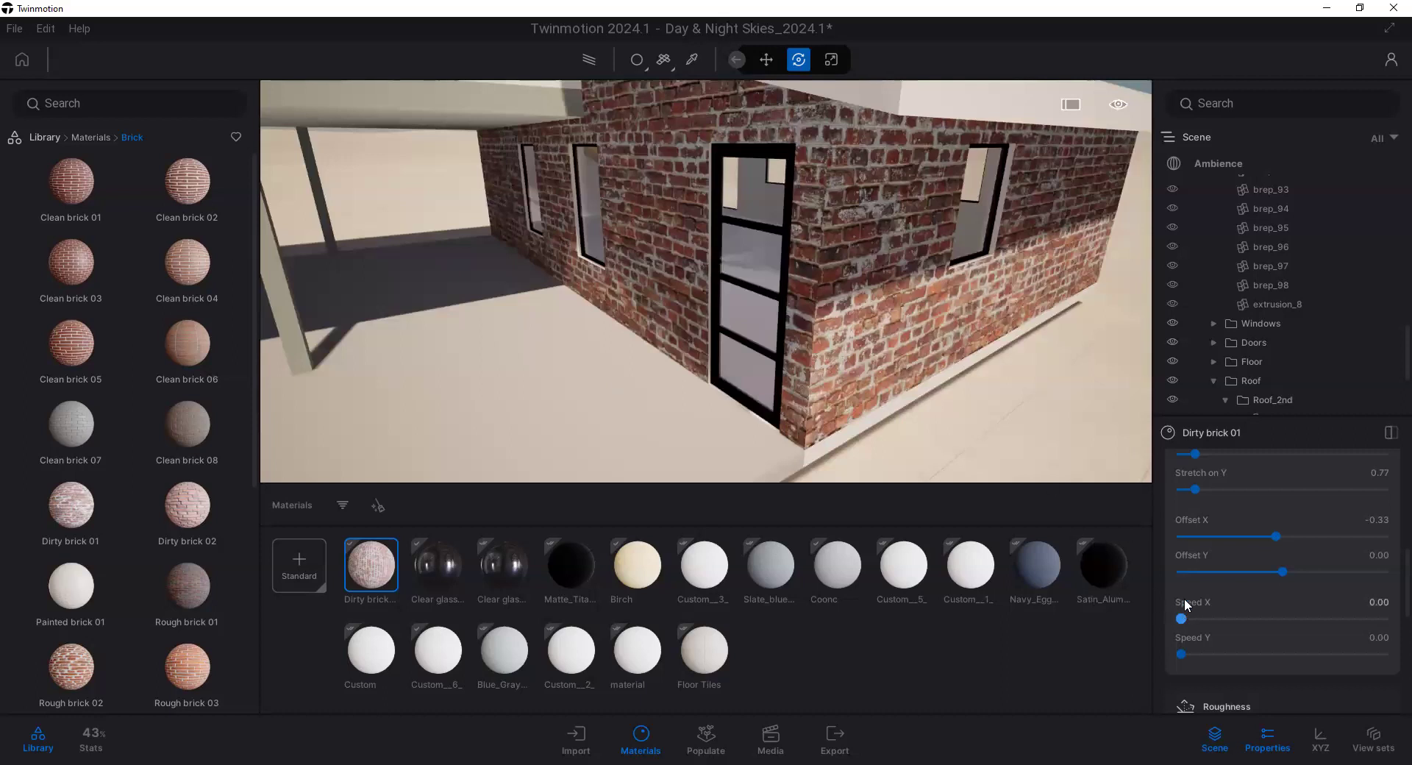
mouse_move(1181, 617)
left_mouse_down()
mouse_move(1249, 619)
mouse_move(1205, 621)
left_mouse_up()
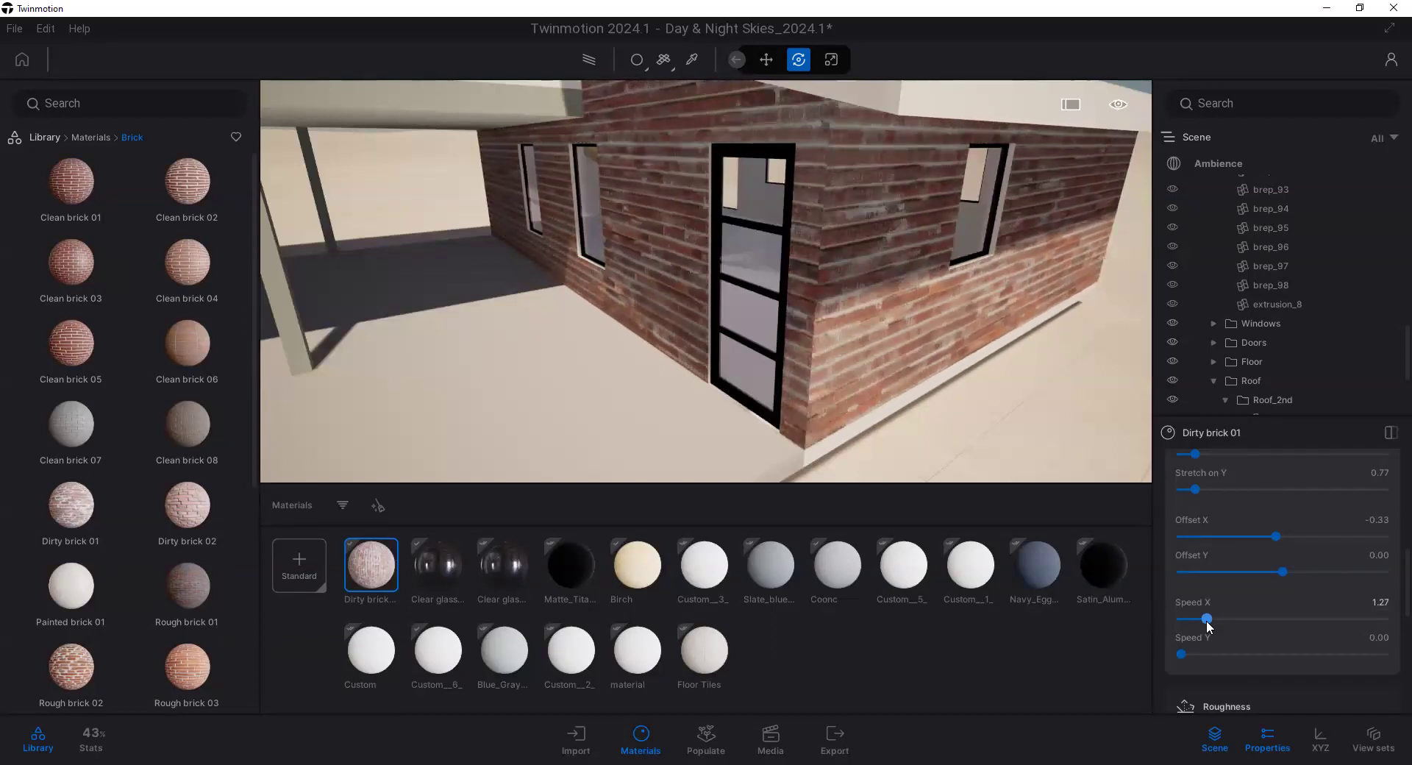
left_click_drag(1205, 620, 1176, 620)
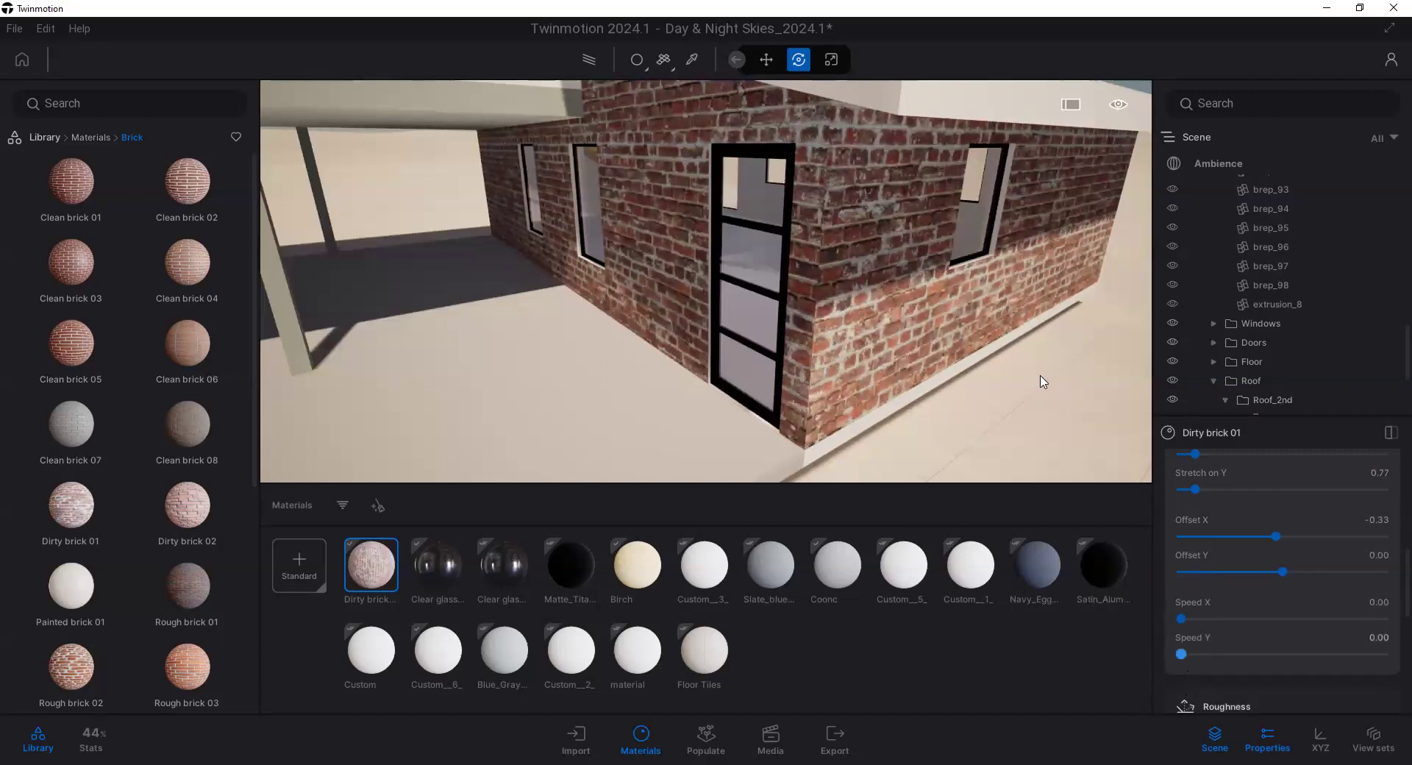
Step: Clear the selection and examine the whole house, including the unpainted upper-storey walls around the balcony
left_click(1093, 466)
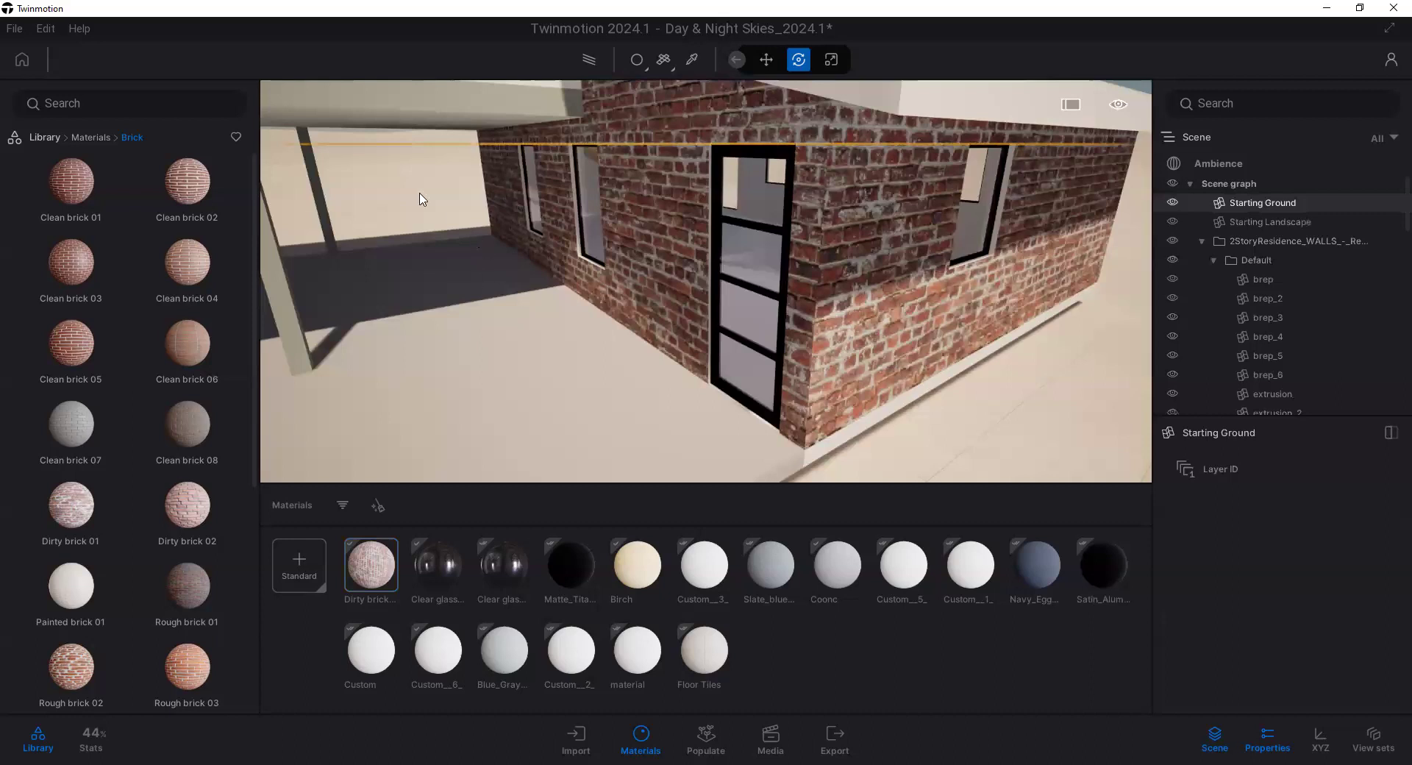
scroll(692, 276, "down", 5)
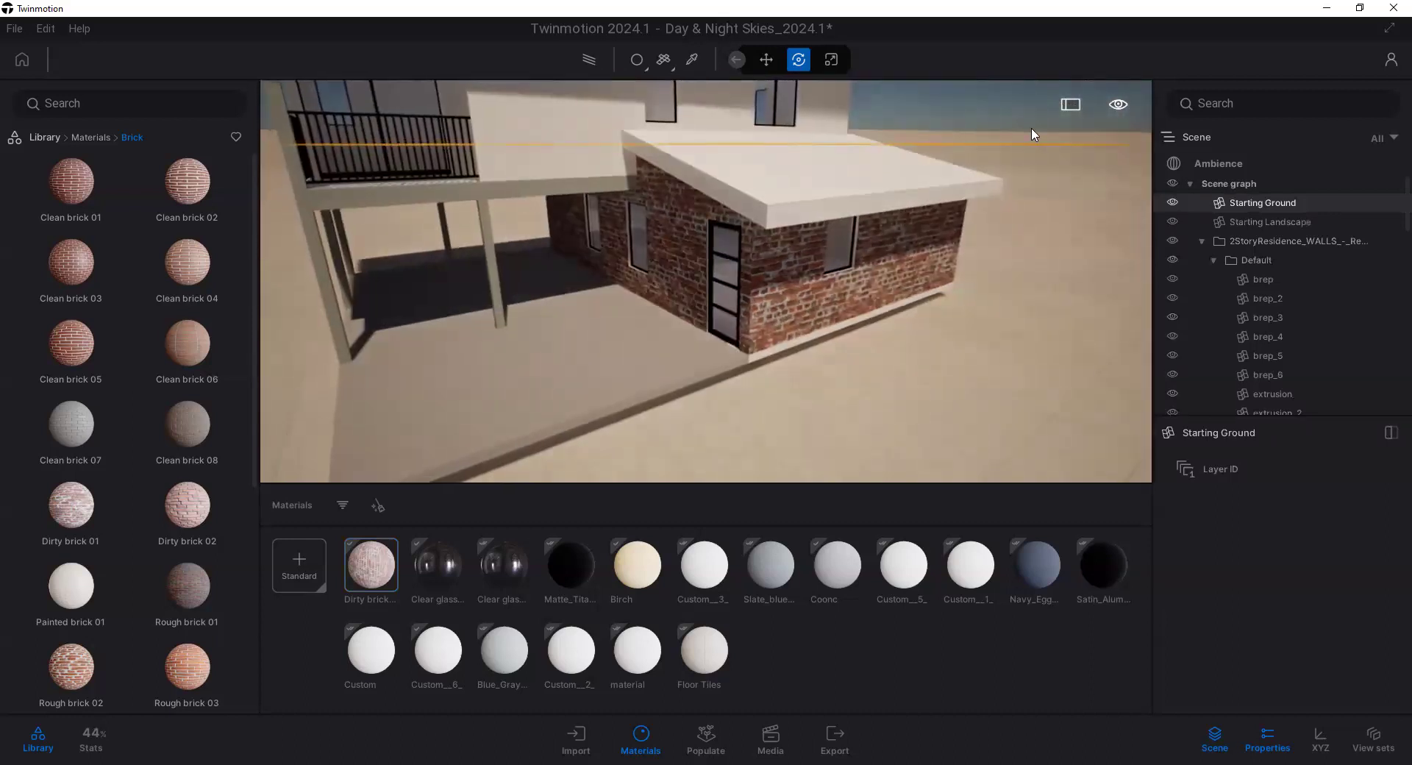
scroll(787, 258, "down", 3)
middle_click_drag(787, 261, 743, 278)
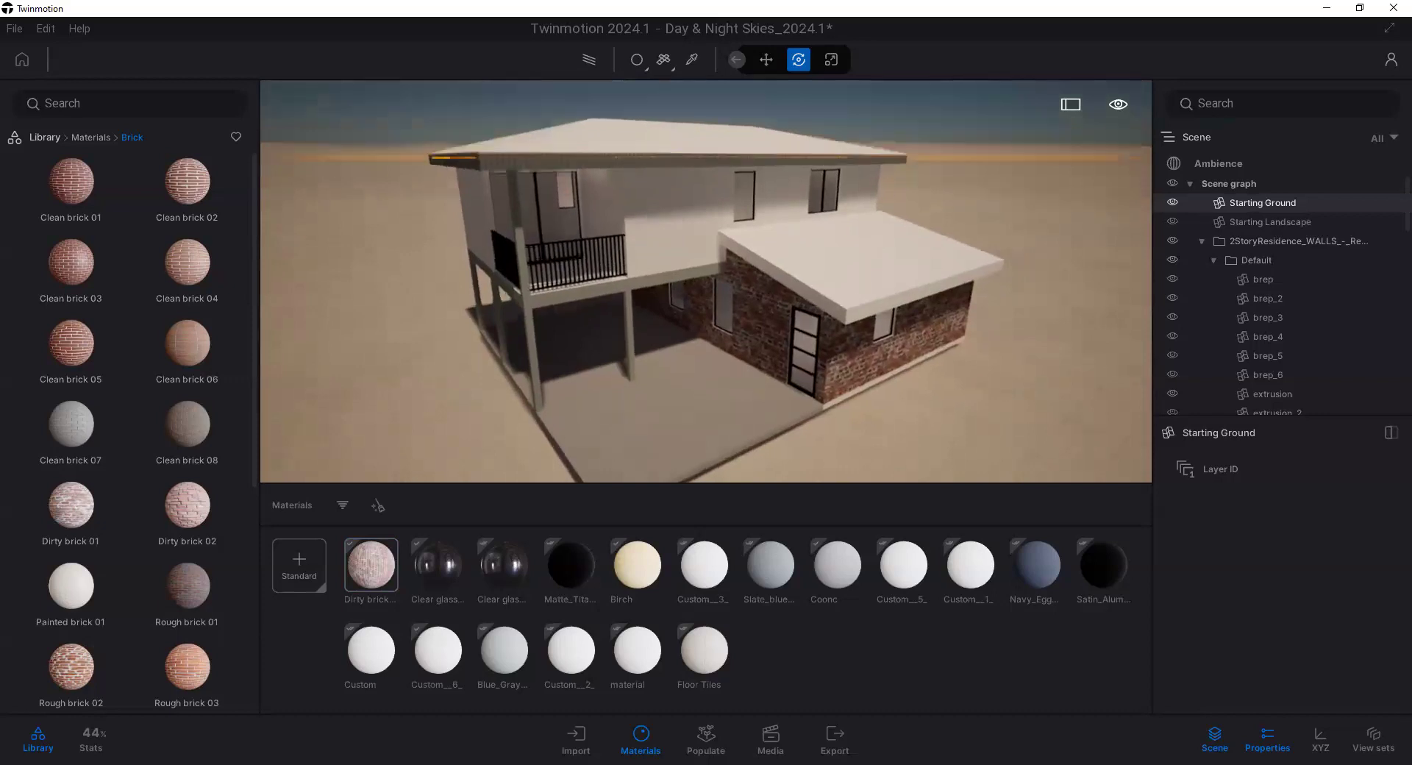
left_click(425, 162)
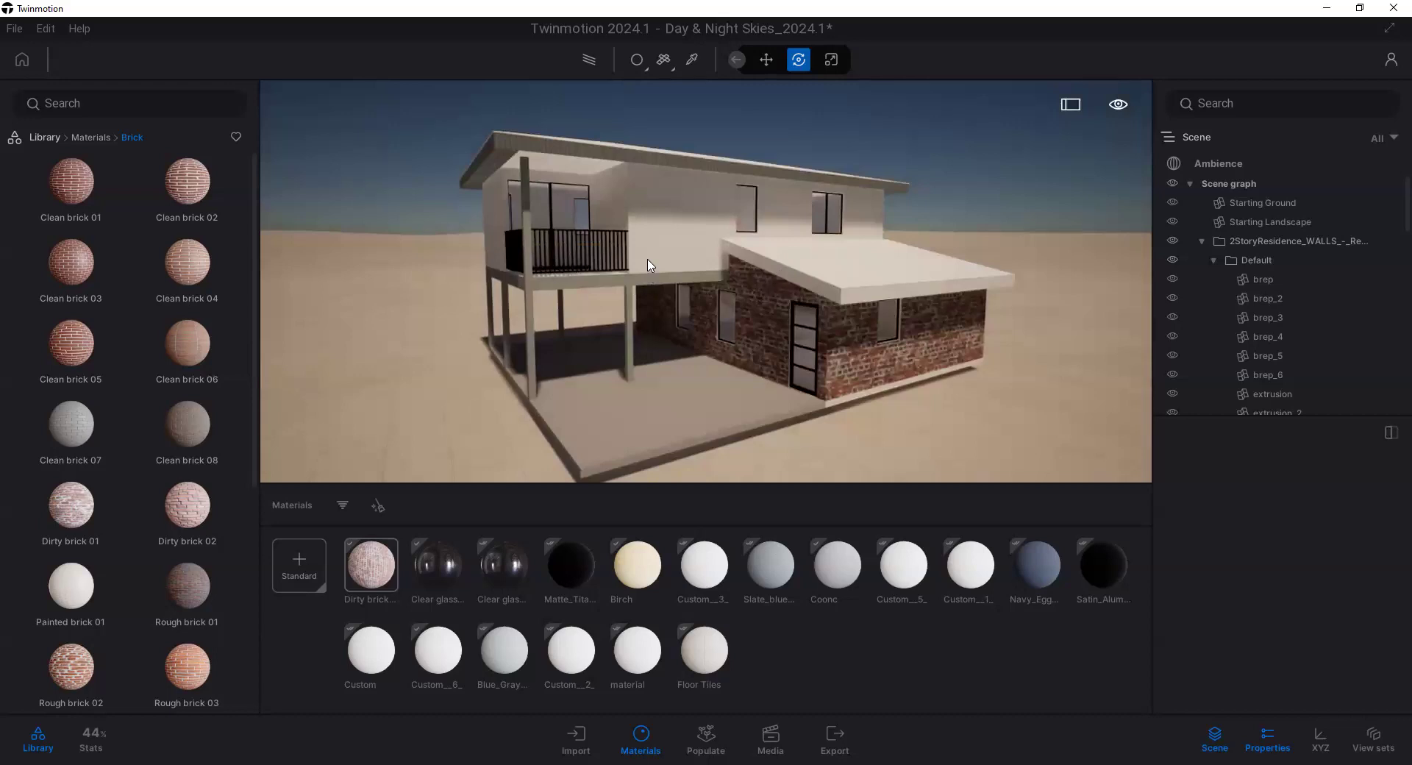
scroll(649, 275, "up", 4)
middle_click_drag(649, 275, 781, 354)
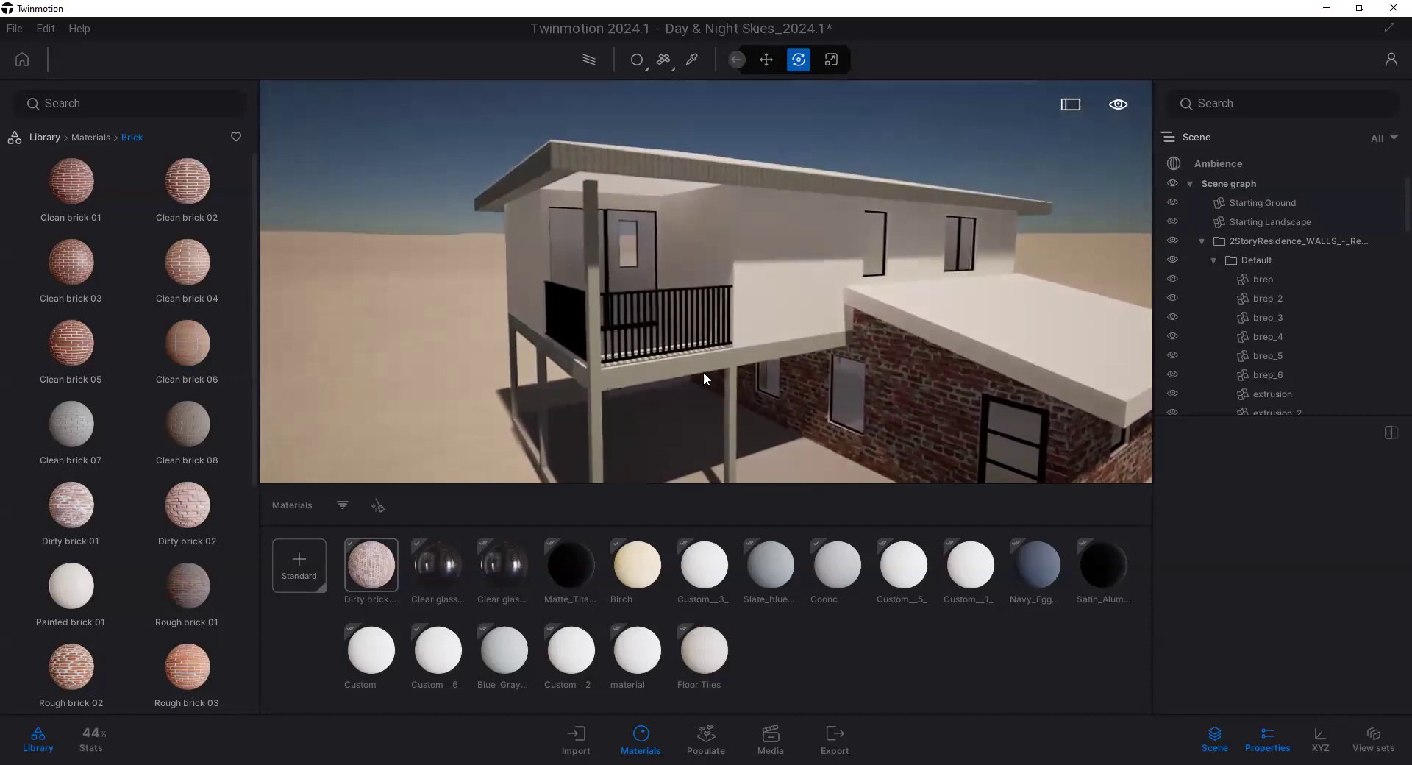
scroll(777, 364, "up", 3)
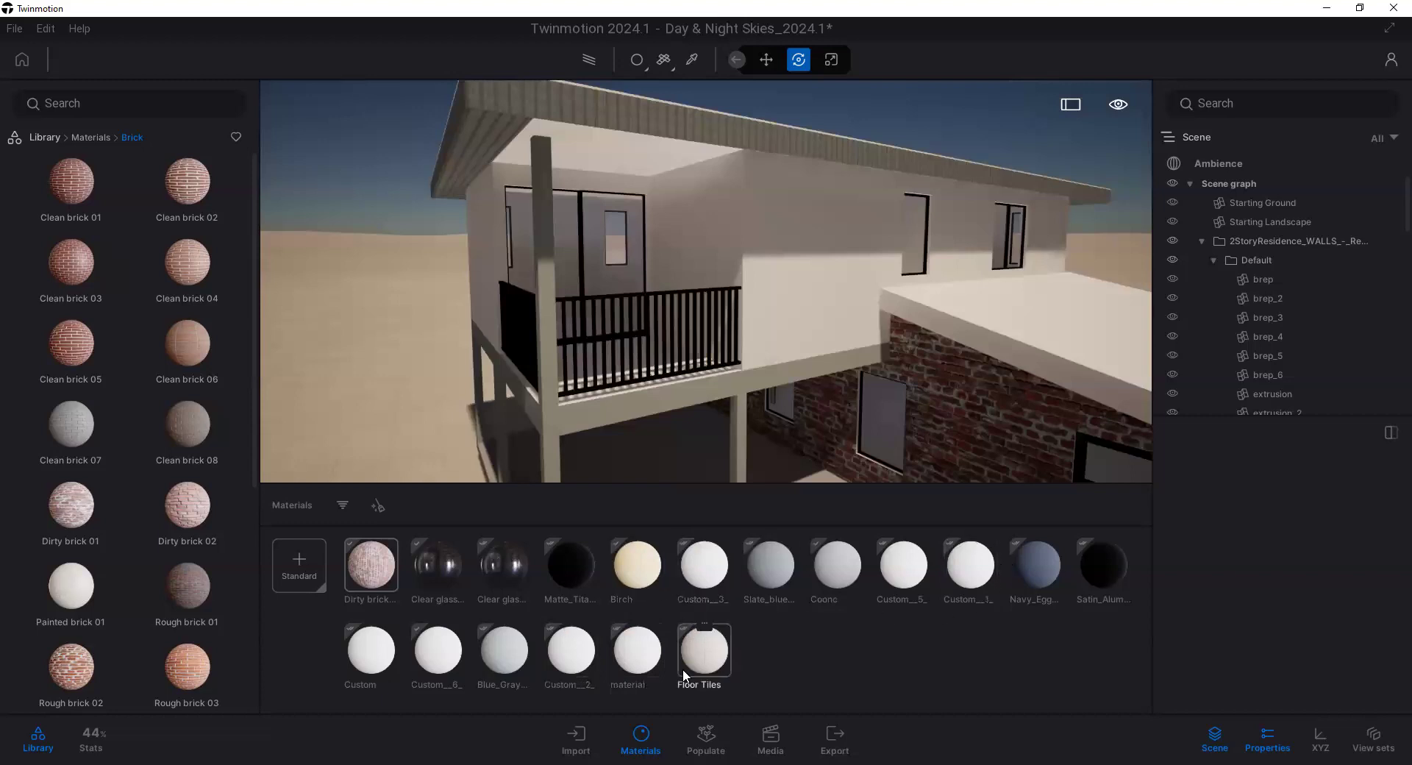
Step: Sample Blue_Gray_Eggshell_Paint from the balcony's edge beam, apply it to the white upper-storey walls, and check the house from several sides
left_click(691, 62)
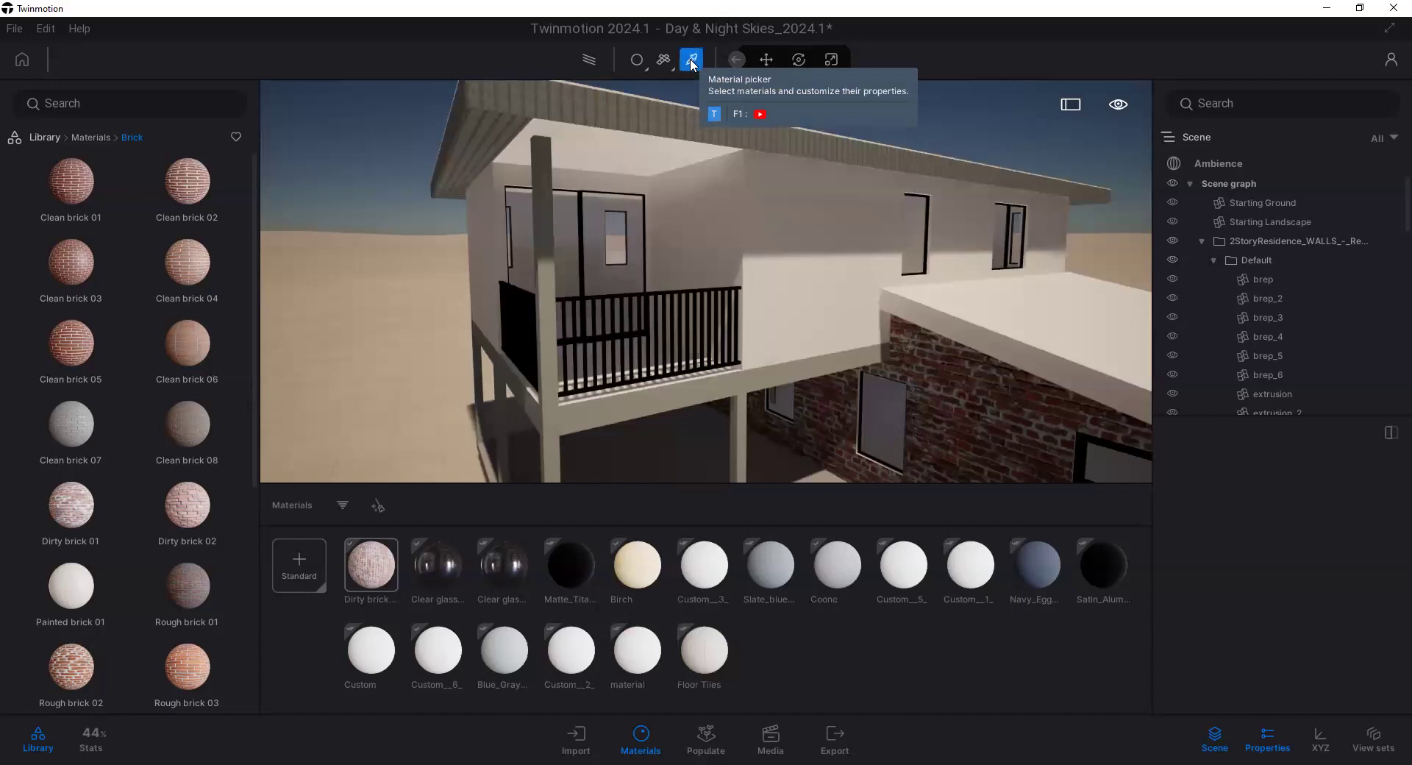
left_click(807, 367)
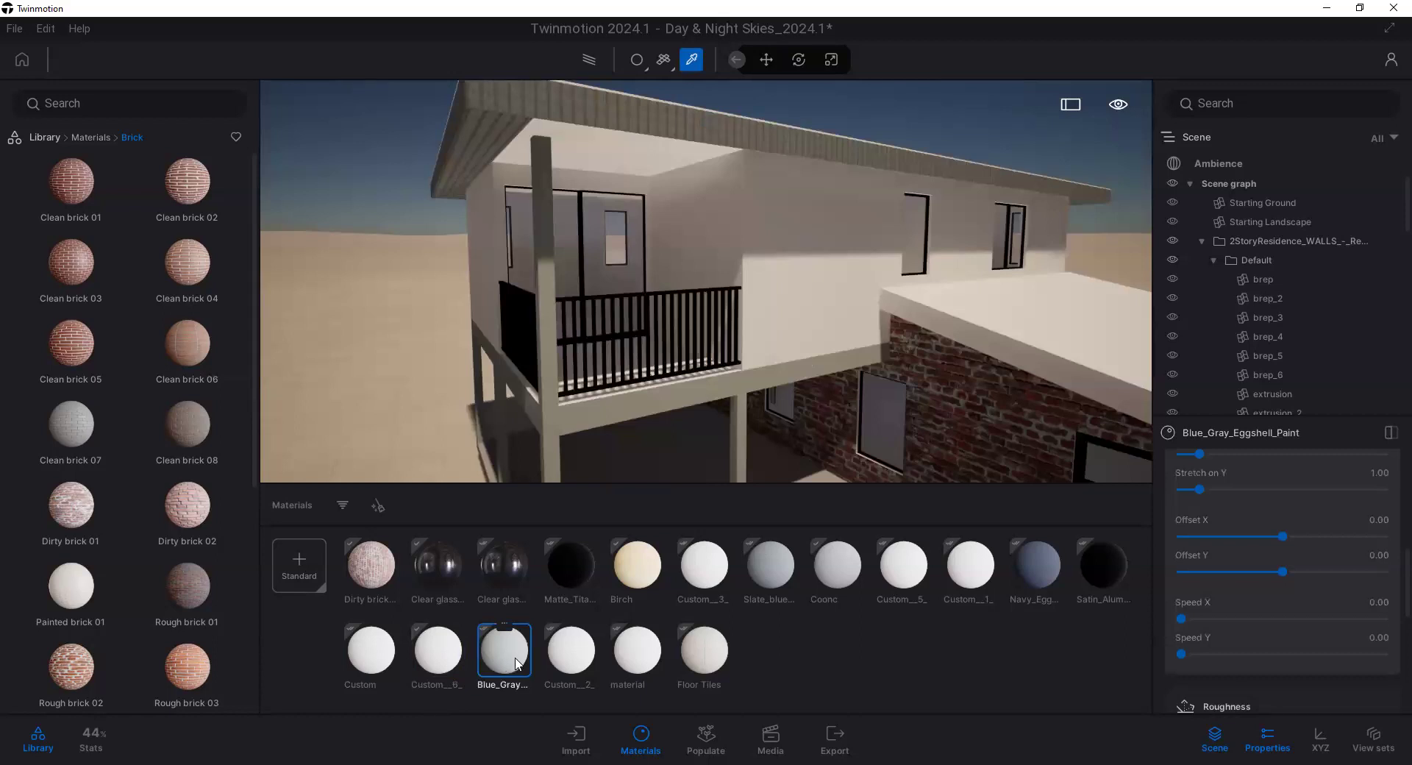
mouse_move(520, 668)
left_mouse_down()
mouse_move(684, 526)
mouse_move(770, 310)
left_mouse_up()
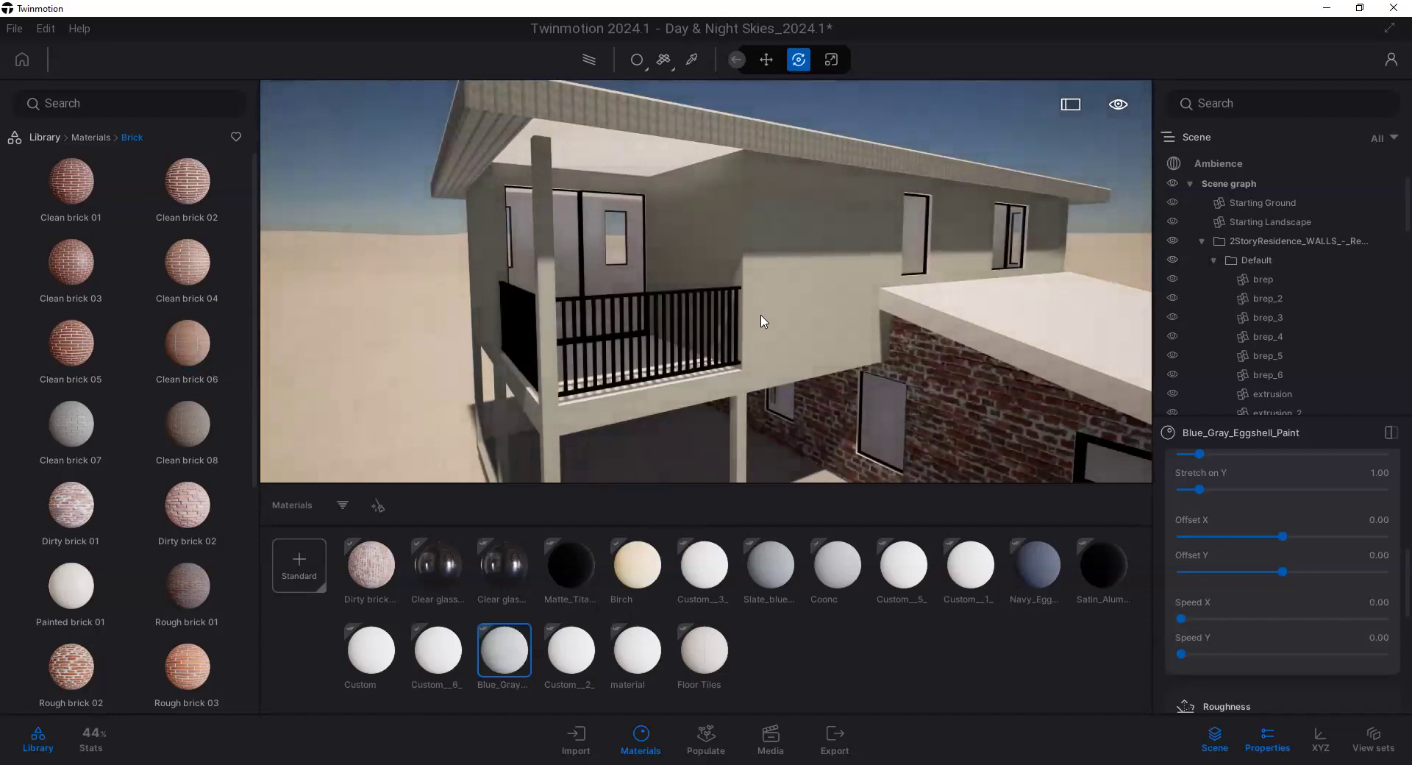
scroll(760, 324, "down", 3)
scroll(753, 317, "down", 2)
left_click_drag(754, 318, 516, 378)
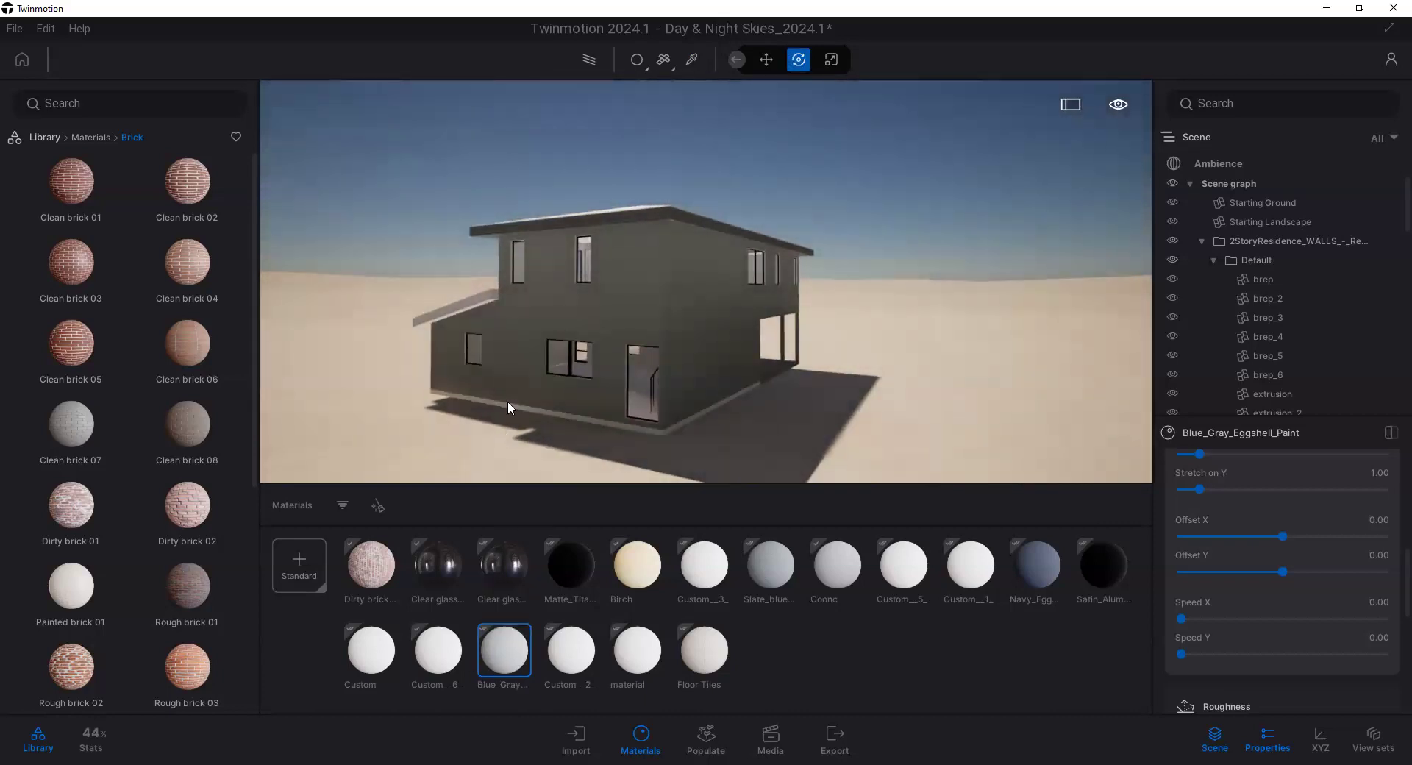
scroll(514, 383, "up", 10)
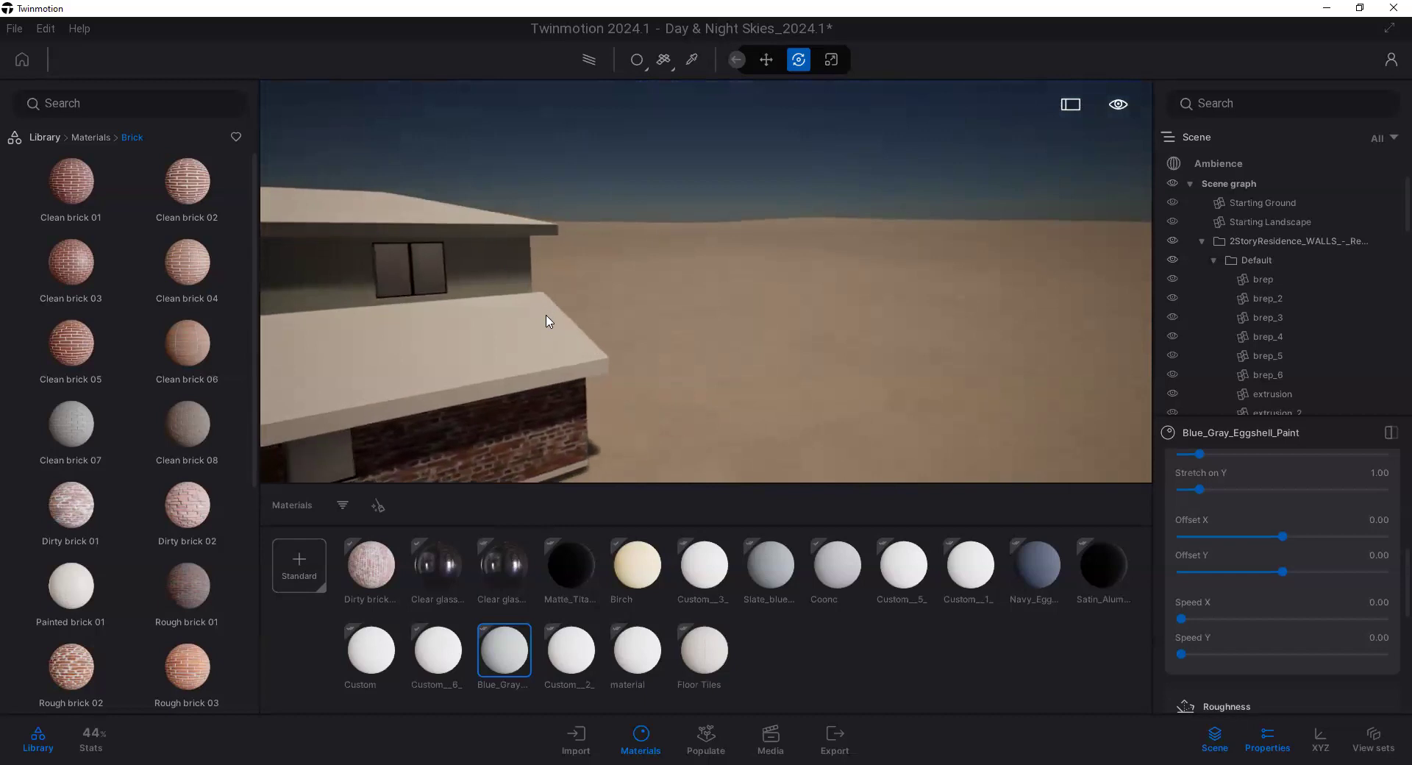
scroll(515, 331, "down", 10)
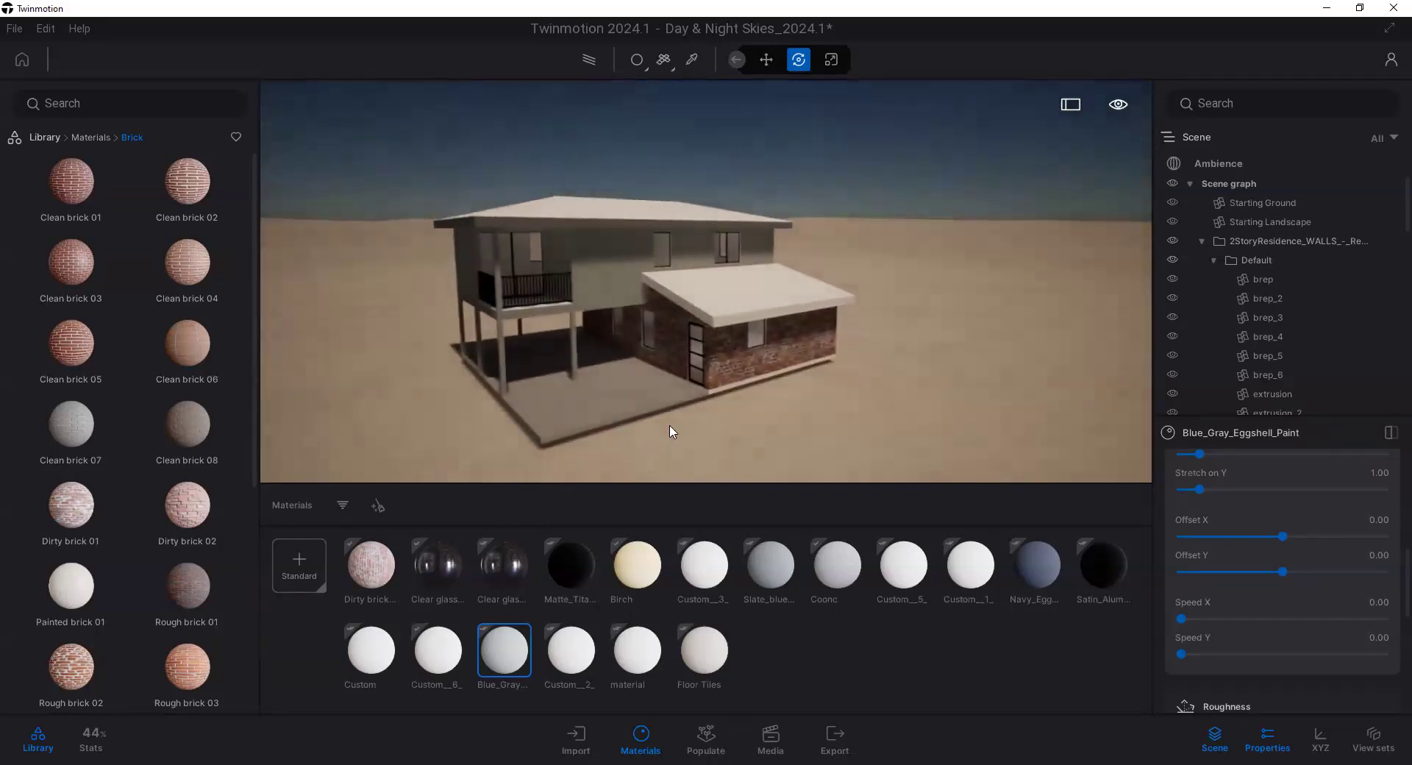
Step: Apply Dirty brick 01 to the base strip beneath the ground-floor brick wall and inspect the seam at the corner
scroll(671, 431, "up", 5)
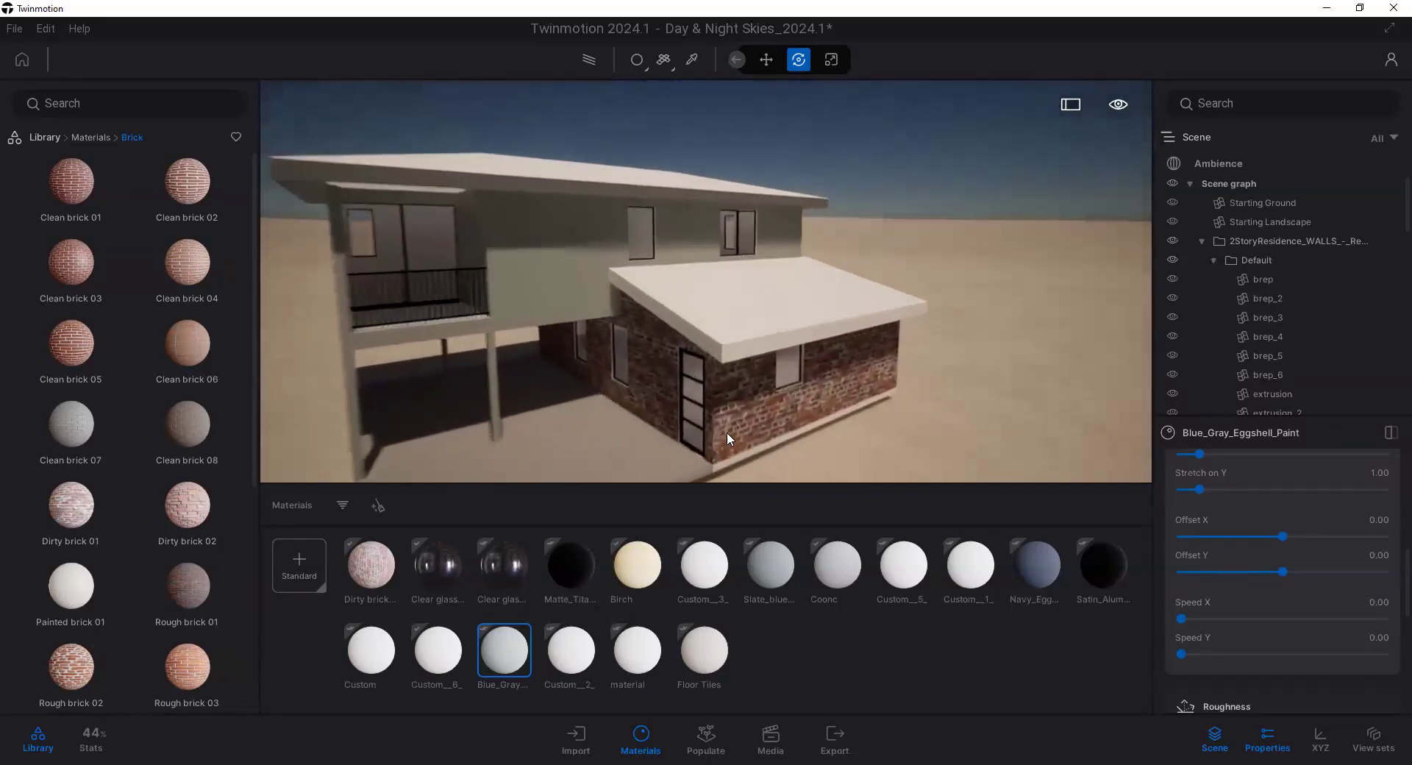
left_click_drag(725, 431, 791, 432)
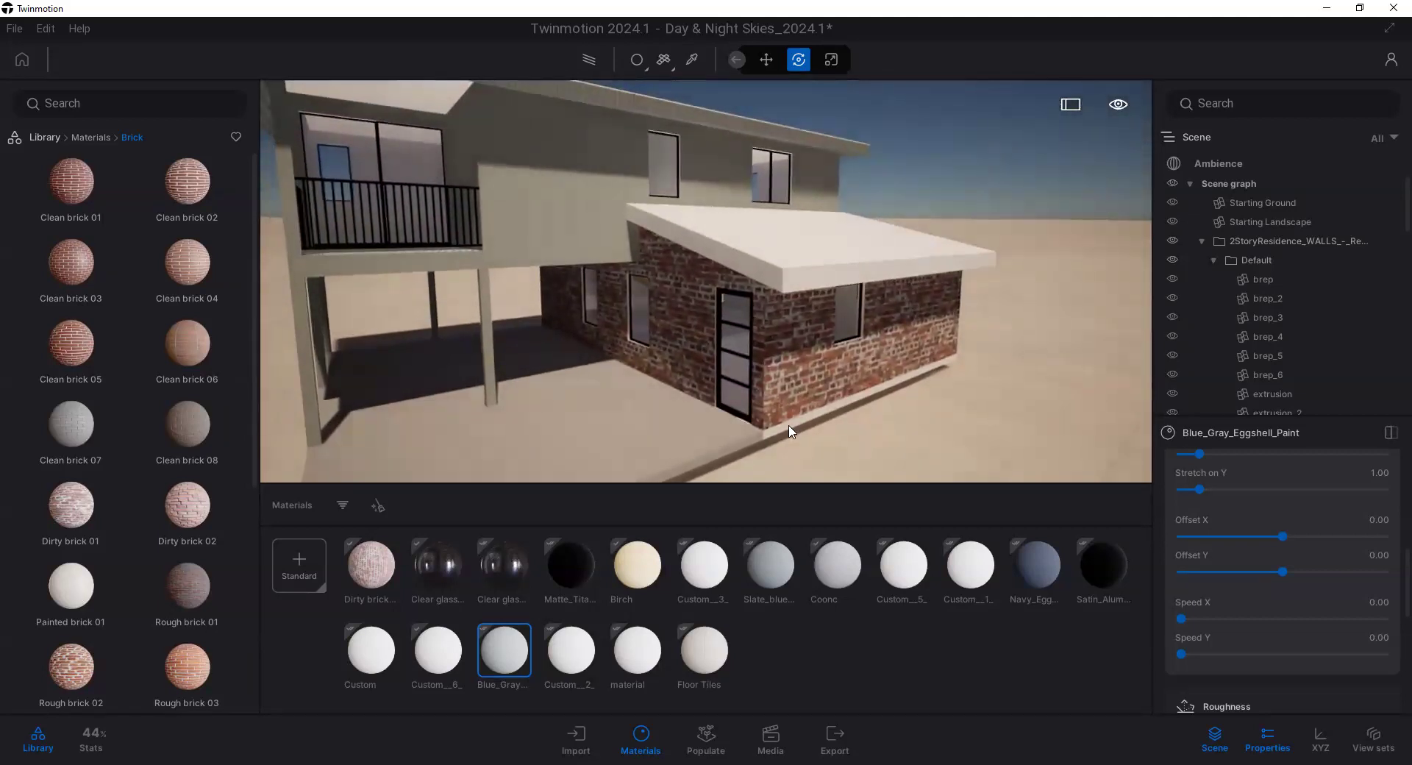
scroll(778, 439, "up", 5)
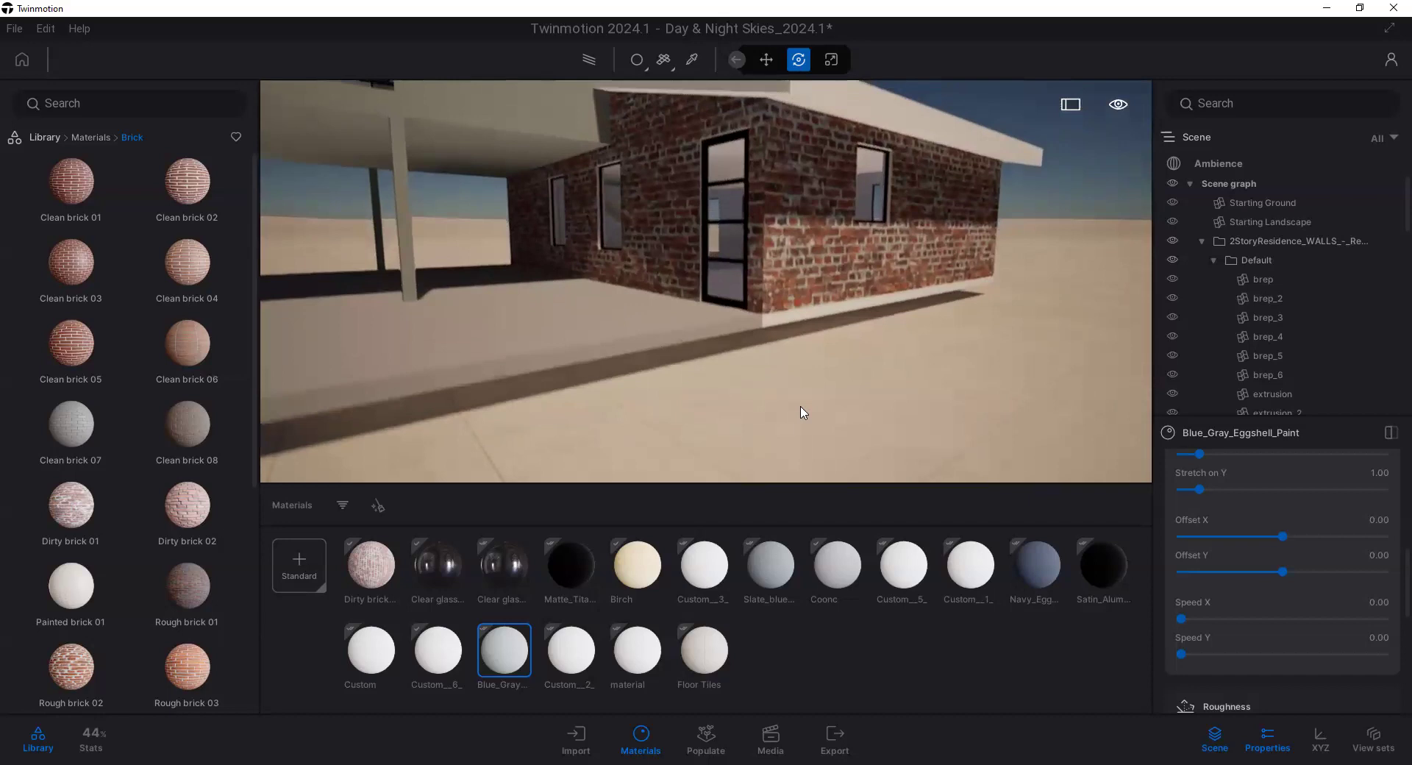
scroll(805, 329, "up", 5)
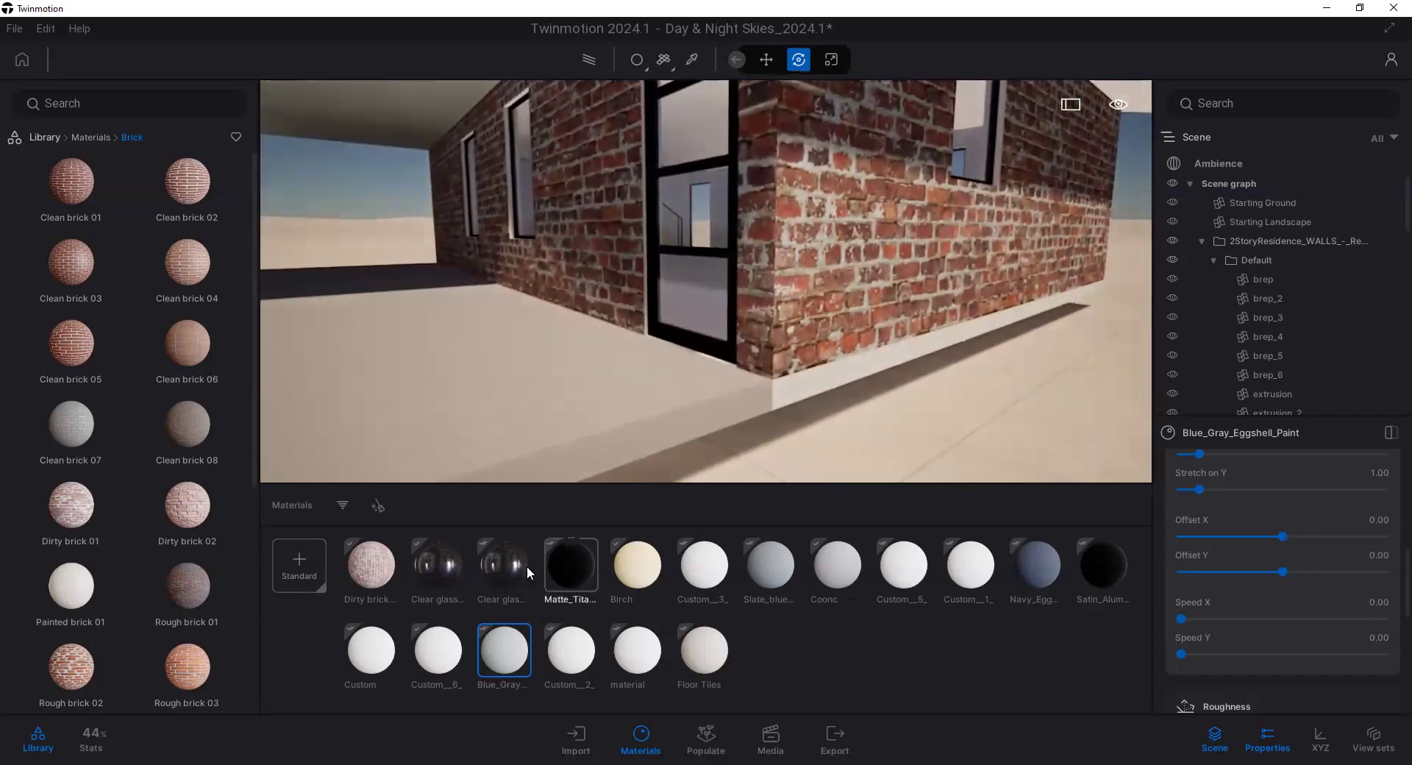
left_click(371, 564)
left_click_drag(442, 528, 812, 386)
scroll(802, 404, "down", 5)
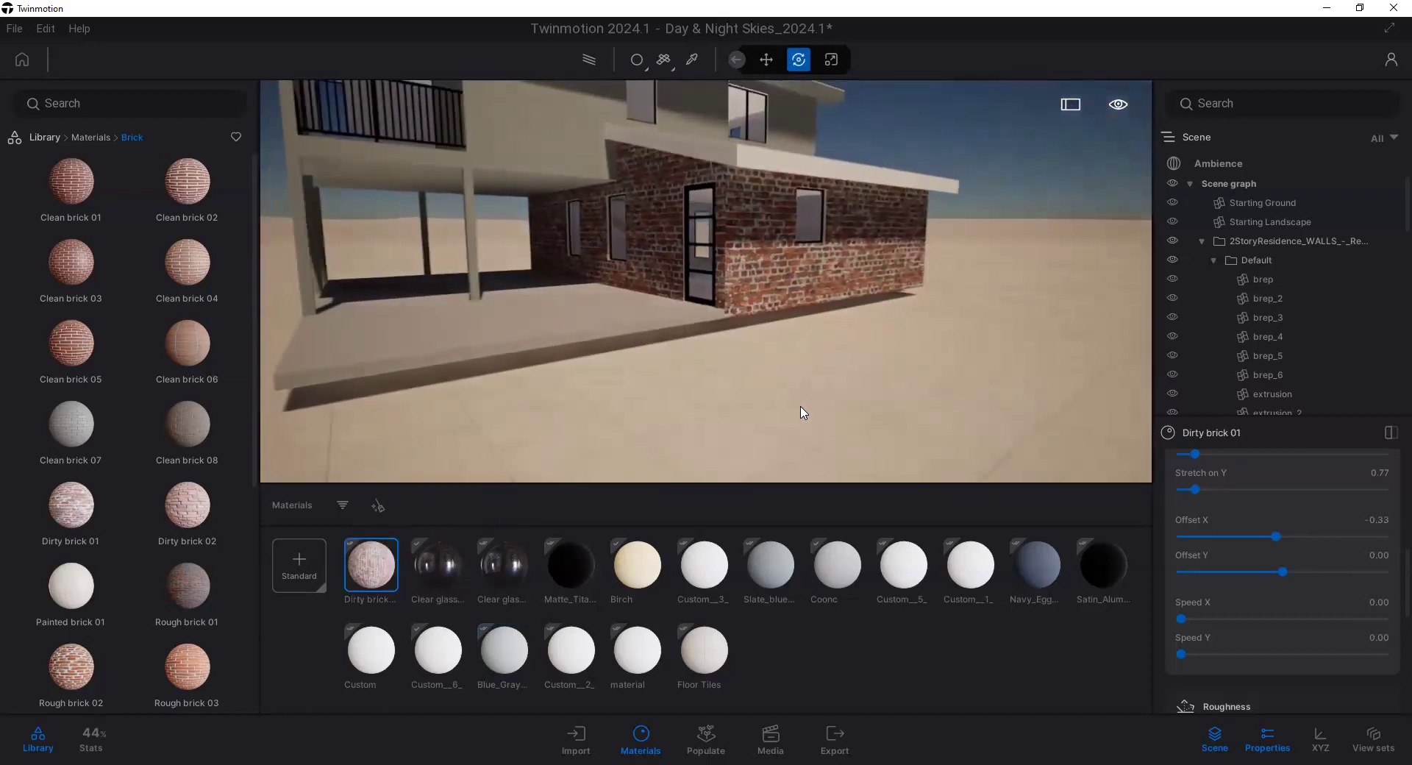
scroll(779, 299, "down", 3)
scroll(807, 377, "up", 6)
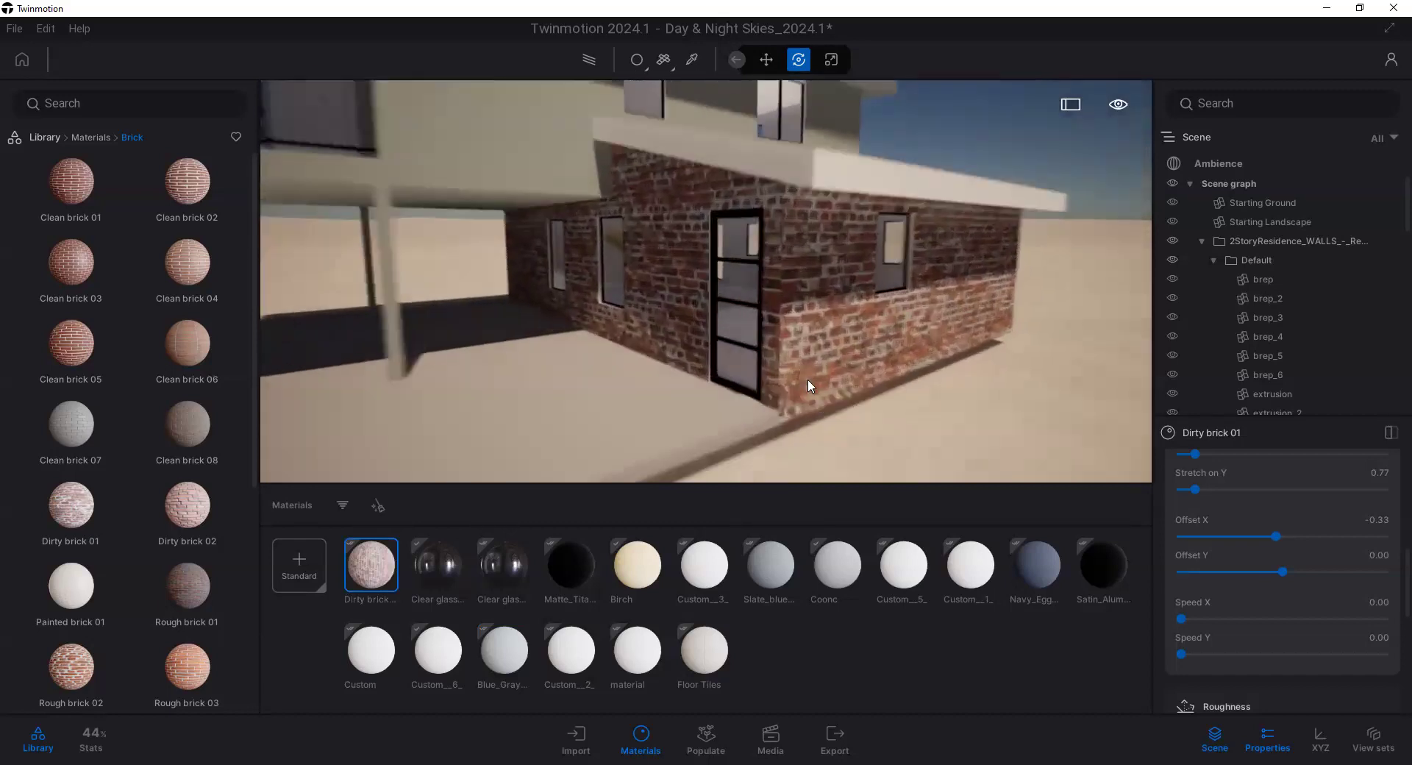
scroll(836, 416, "up", 5)
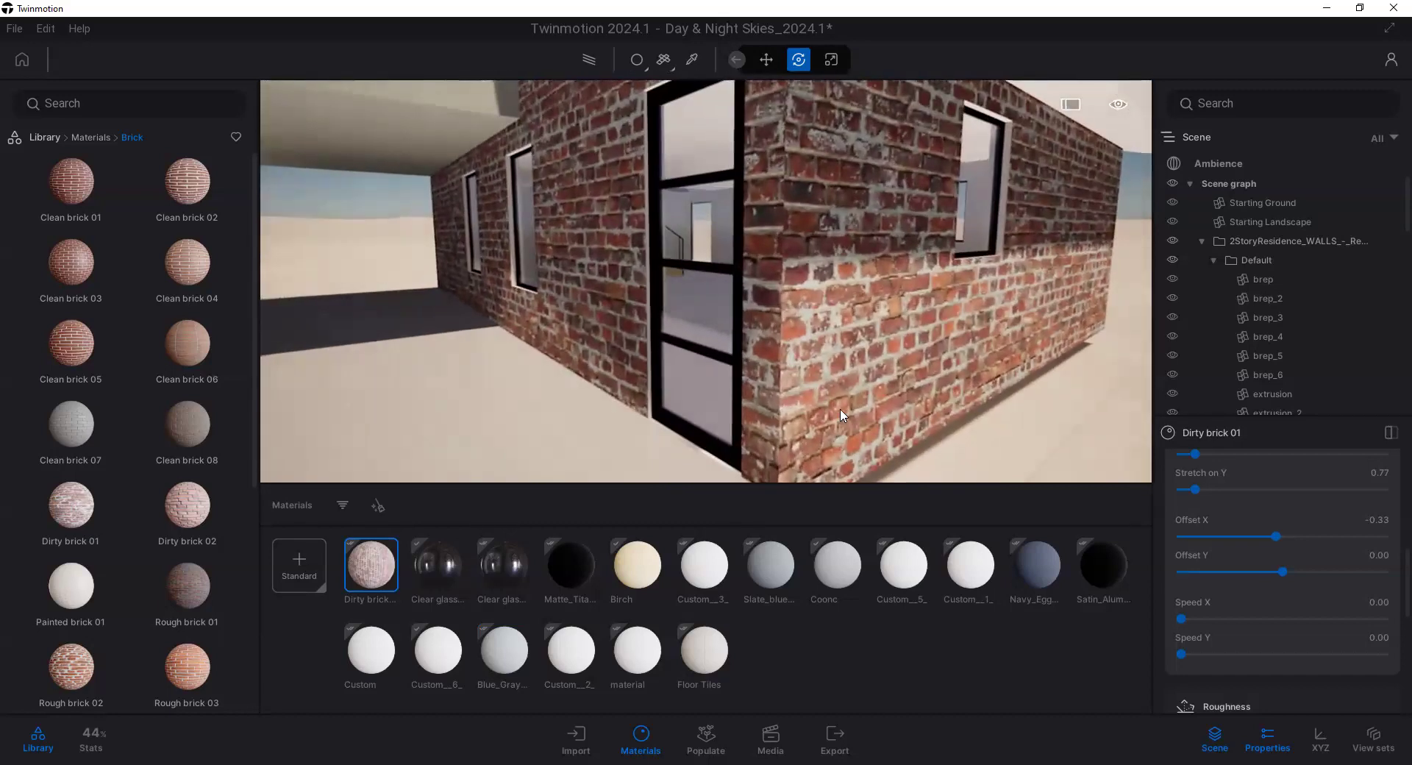
scroll(767, 297, "up", 4)
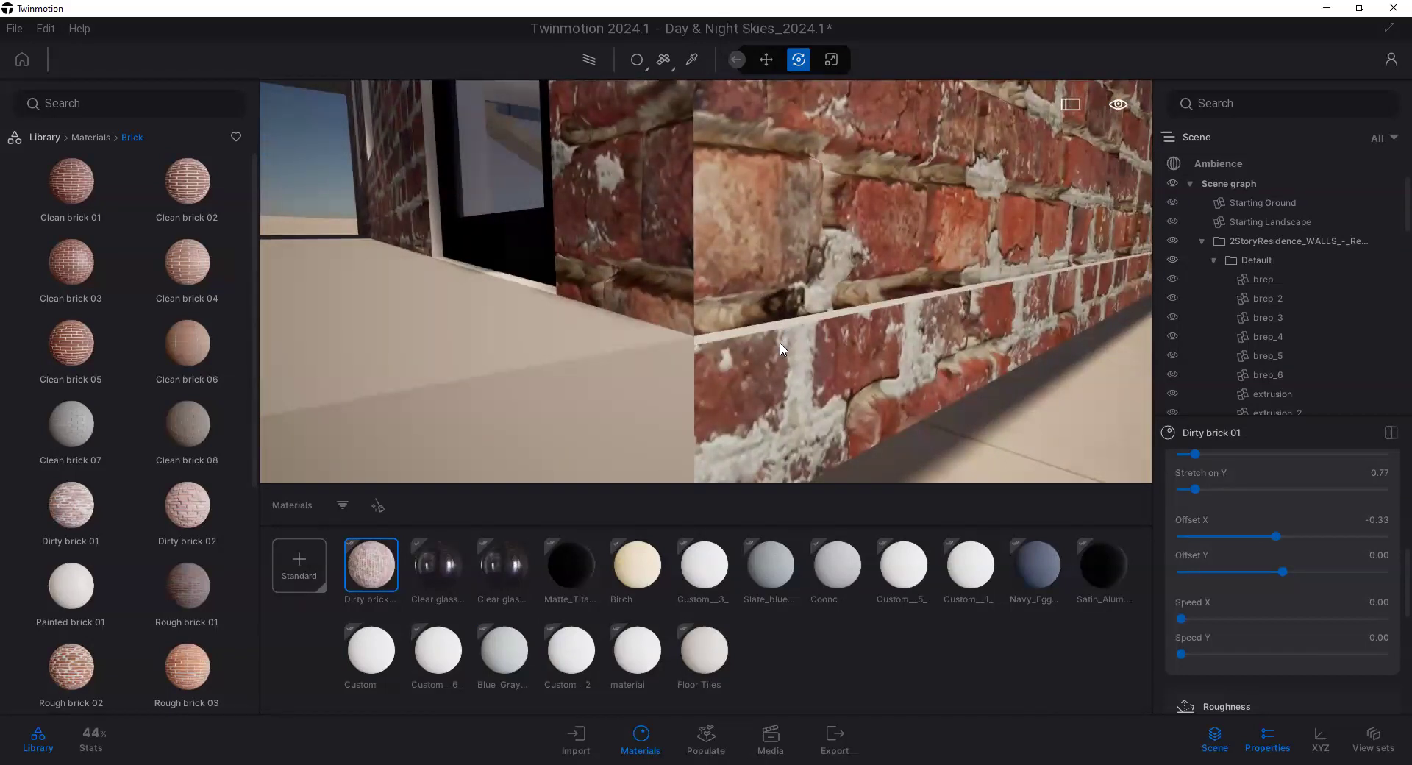
Step: Apply the existing Dirty brick 01 material to the white trim of the ground-floor window nearest the glass door
scroll(779, 345, "down", 6)
scroll(737, 297, "down", 5)
scroll(751, 371, "down", 3)
scroll(751, 372, "down", 3)
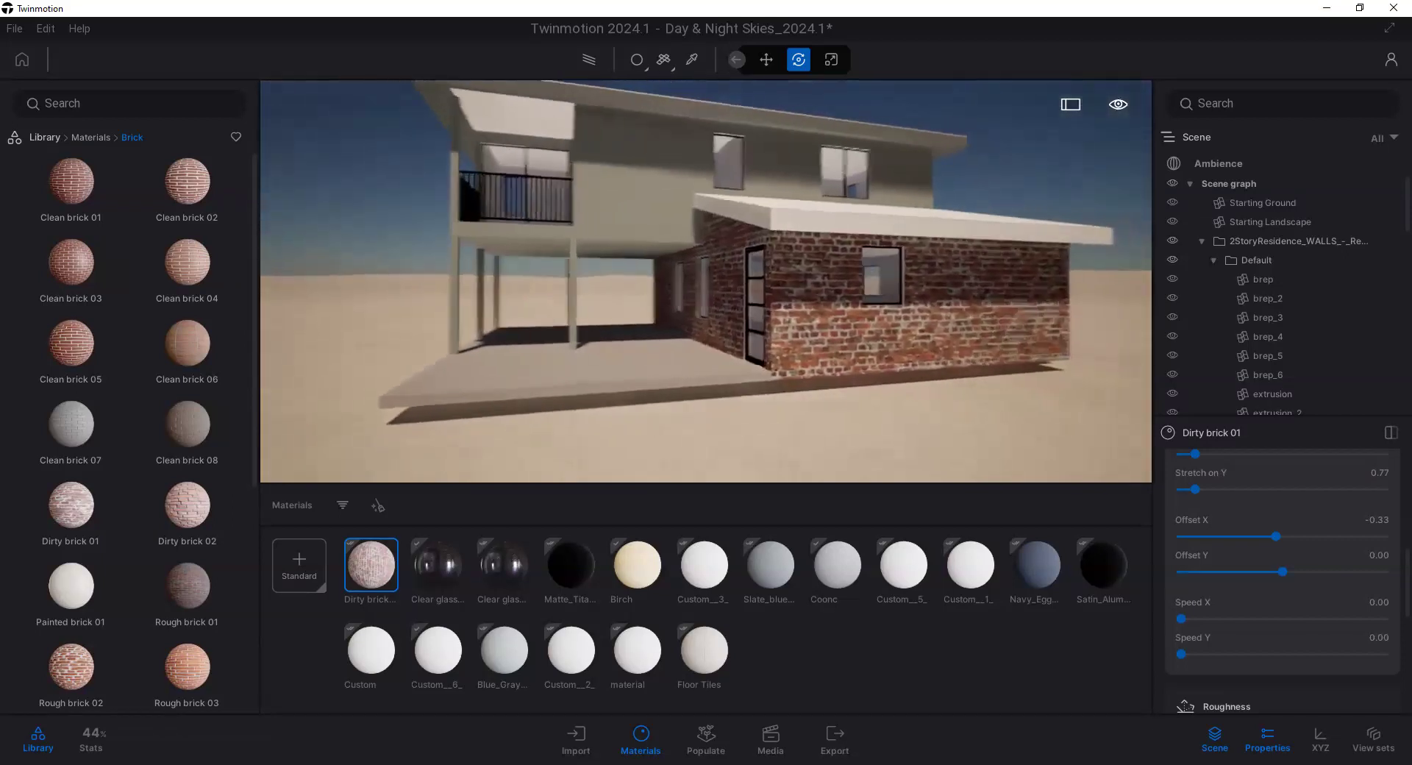
left_click_drag(758, 331, 789, 324)
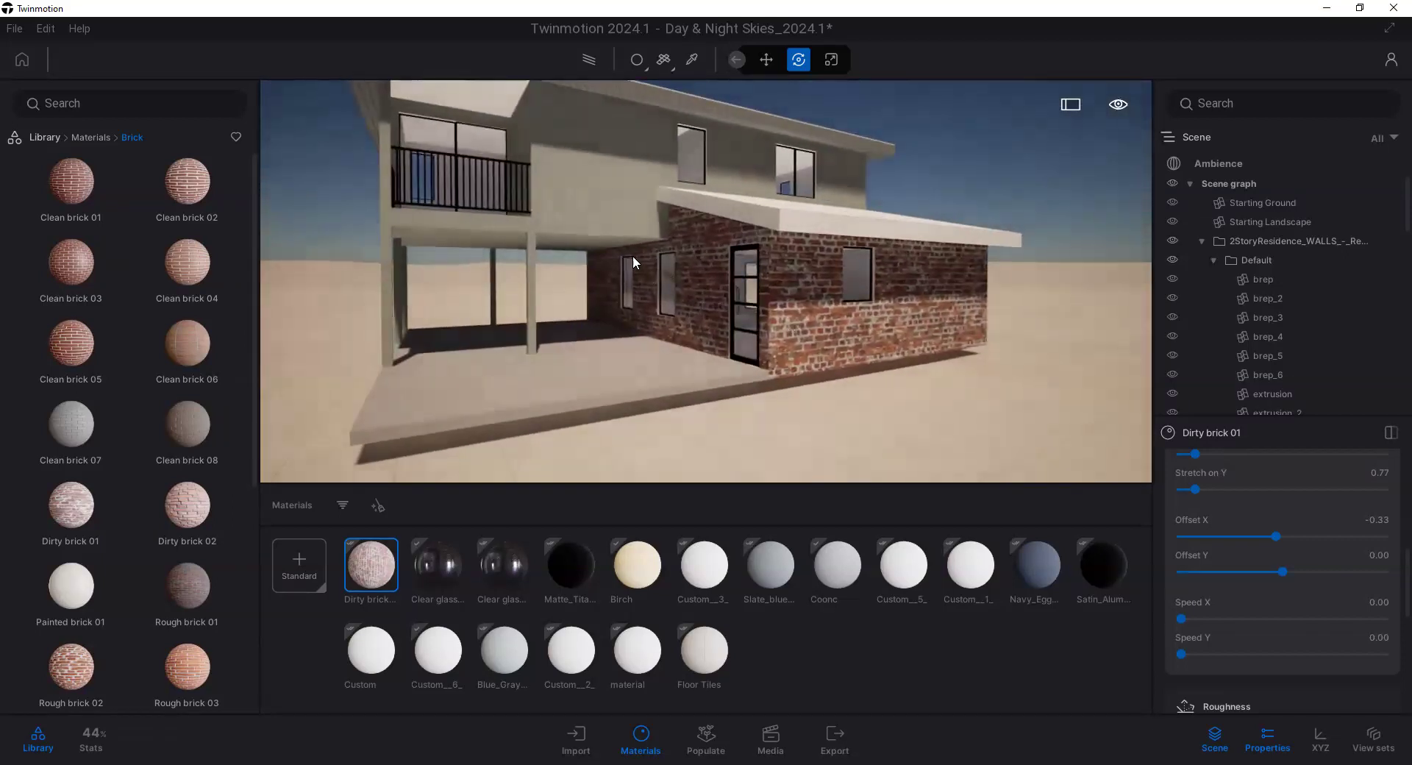
scroll(636, 319, "up", 5)
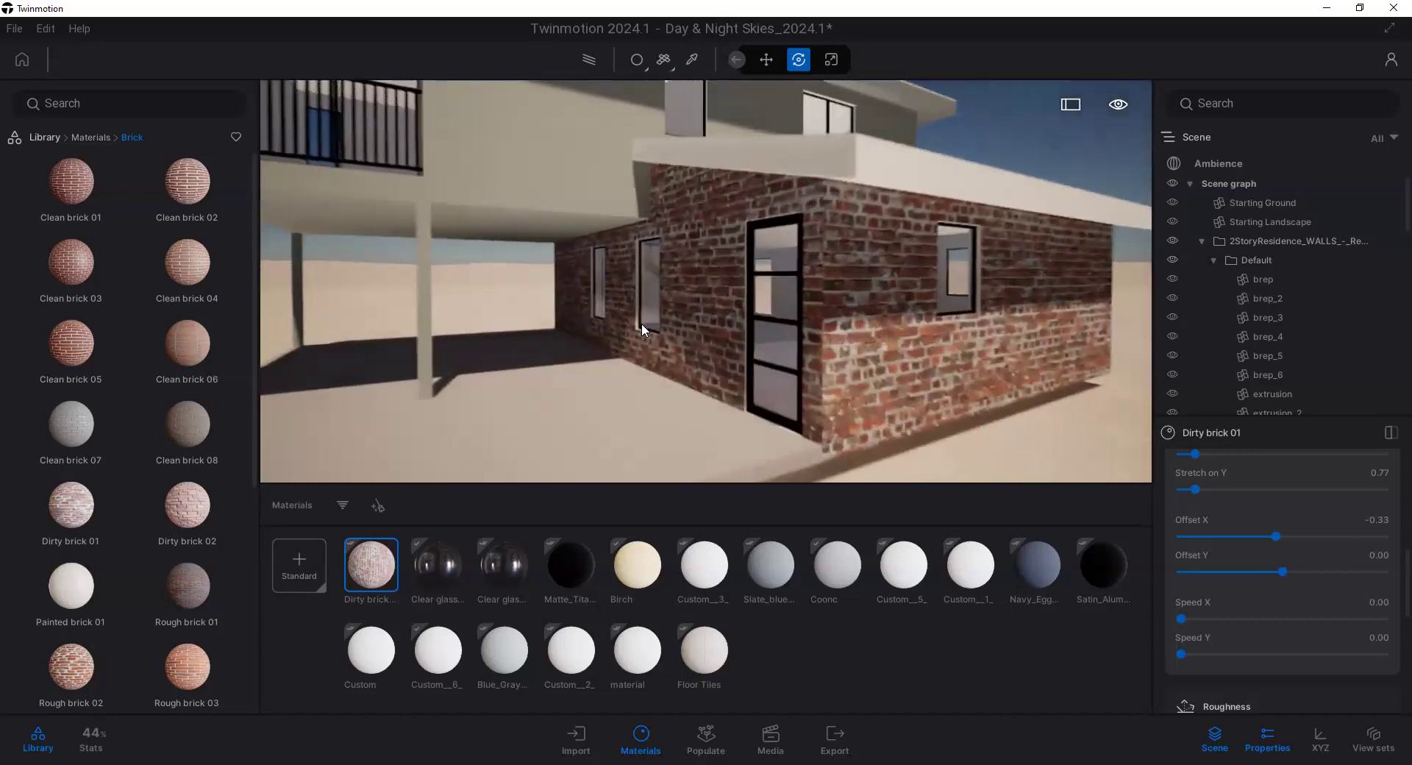
scroll(654, 319, "up", 3)
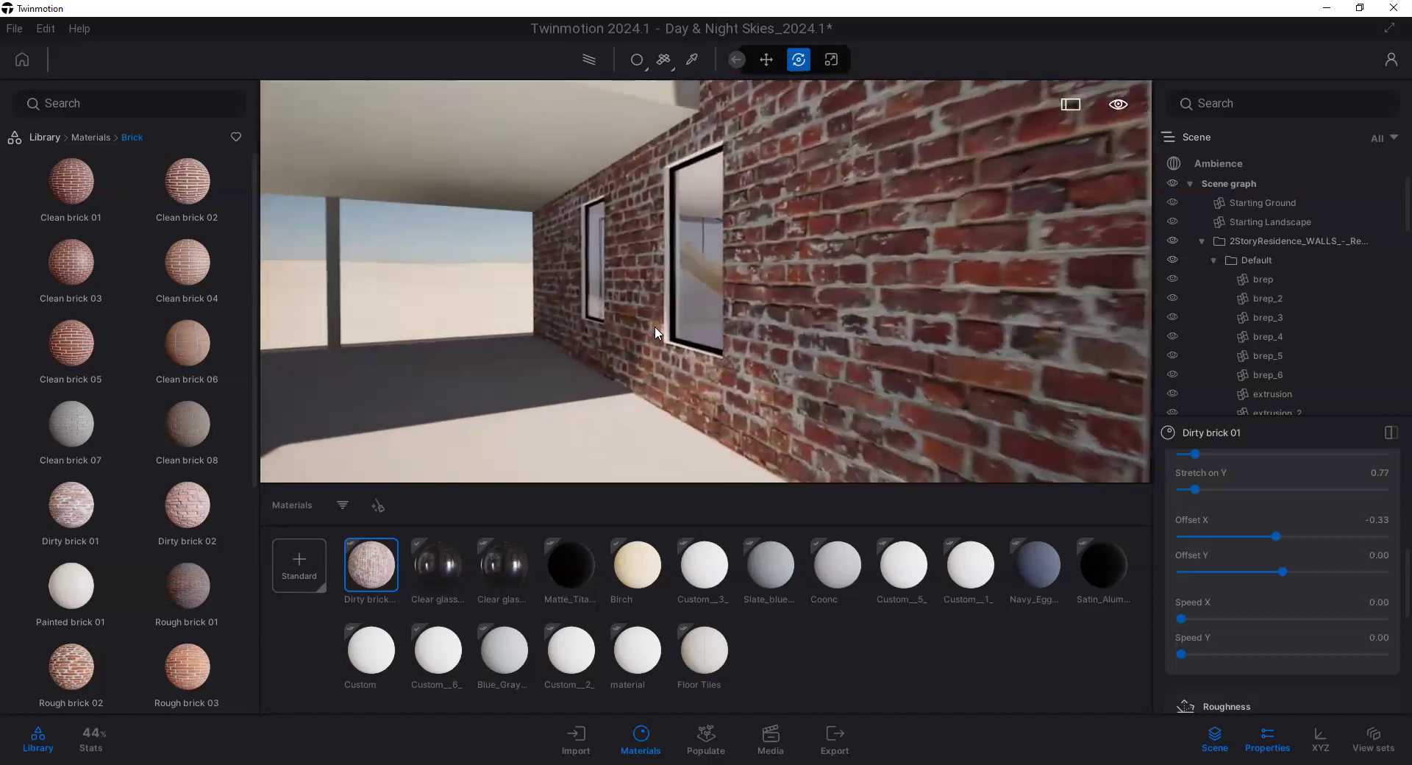
left_click_drag(660, 331, 649, 254)
scroll(679, 281, "up", 2)
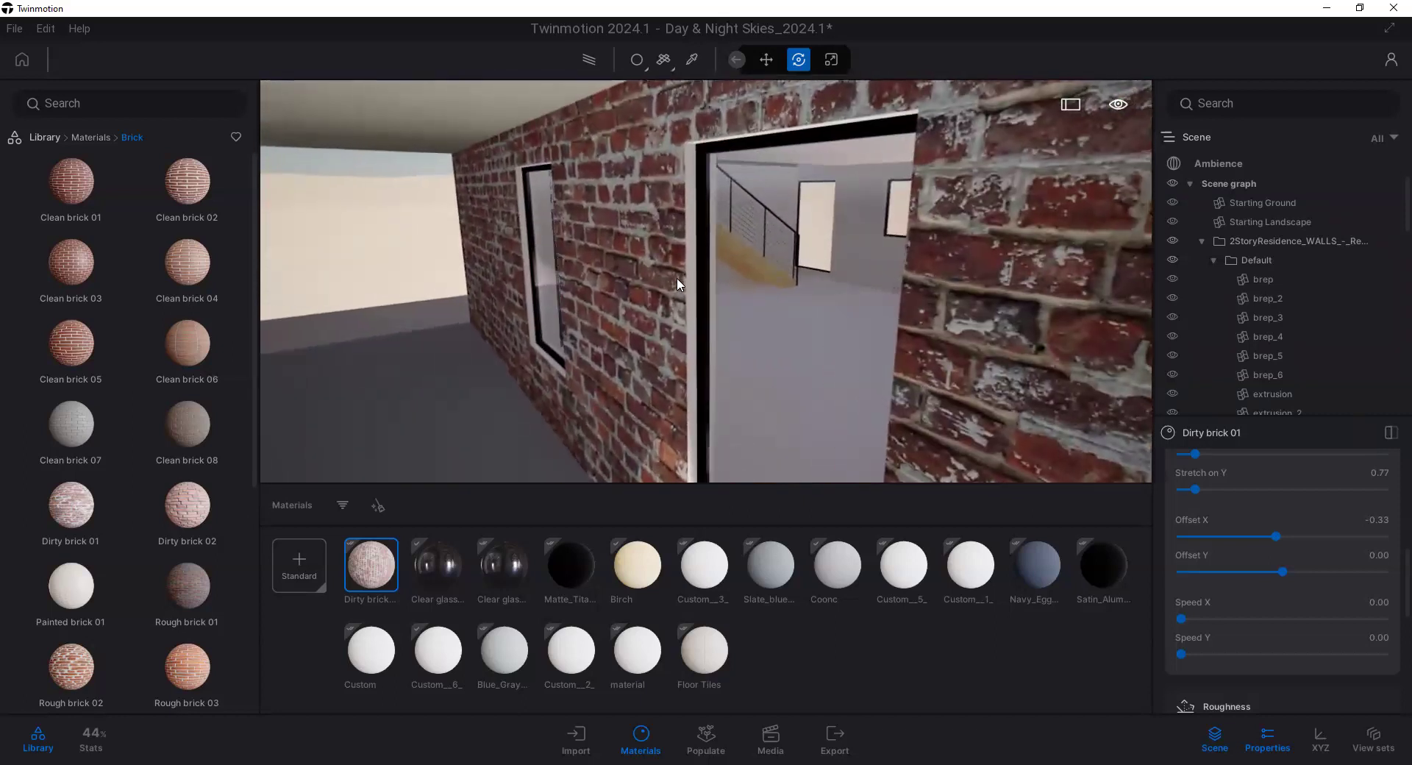
left_click_drag(376, 579, 691, 318)
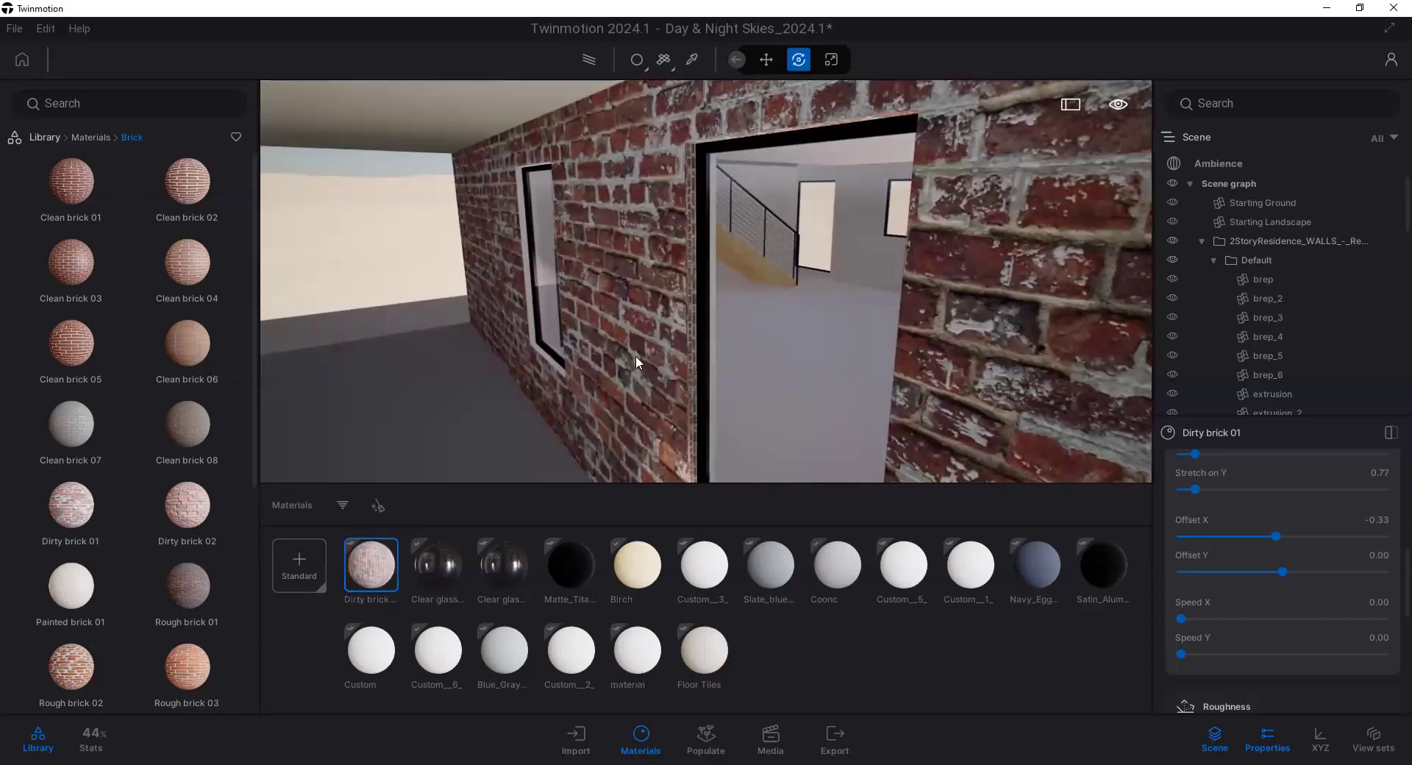
Step: Try a UV rotation of about 181° on the Dirty brick 01 material and undo it
left_click_drag(652, 245, 550, 275)
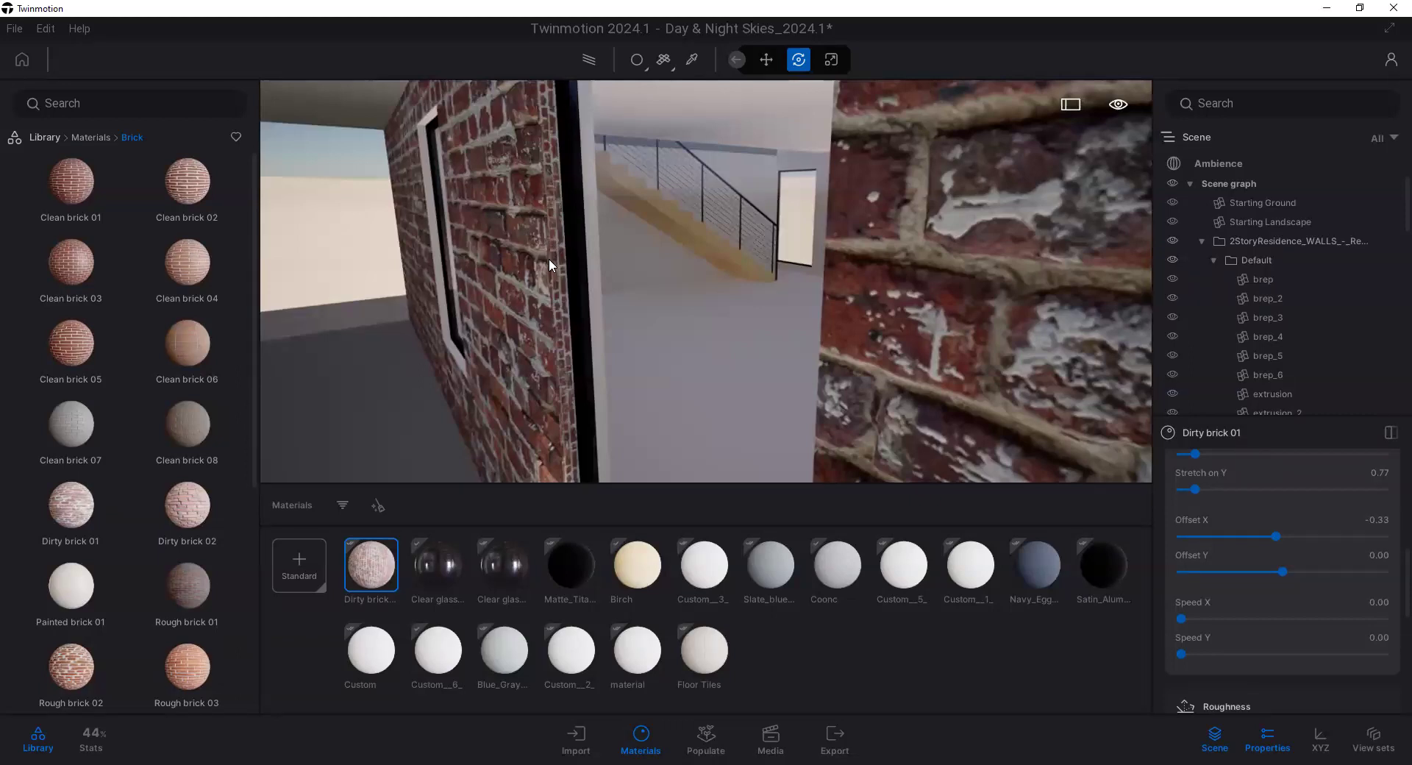
scroll(550, 254, "down", 3)
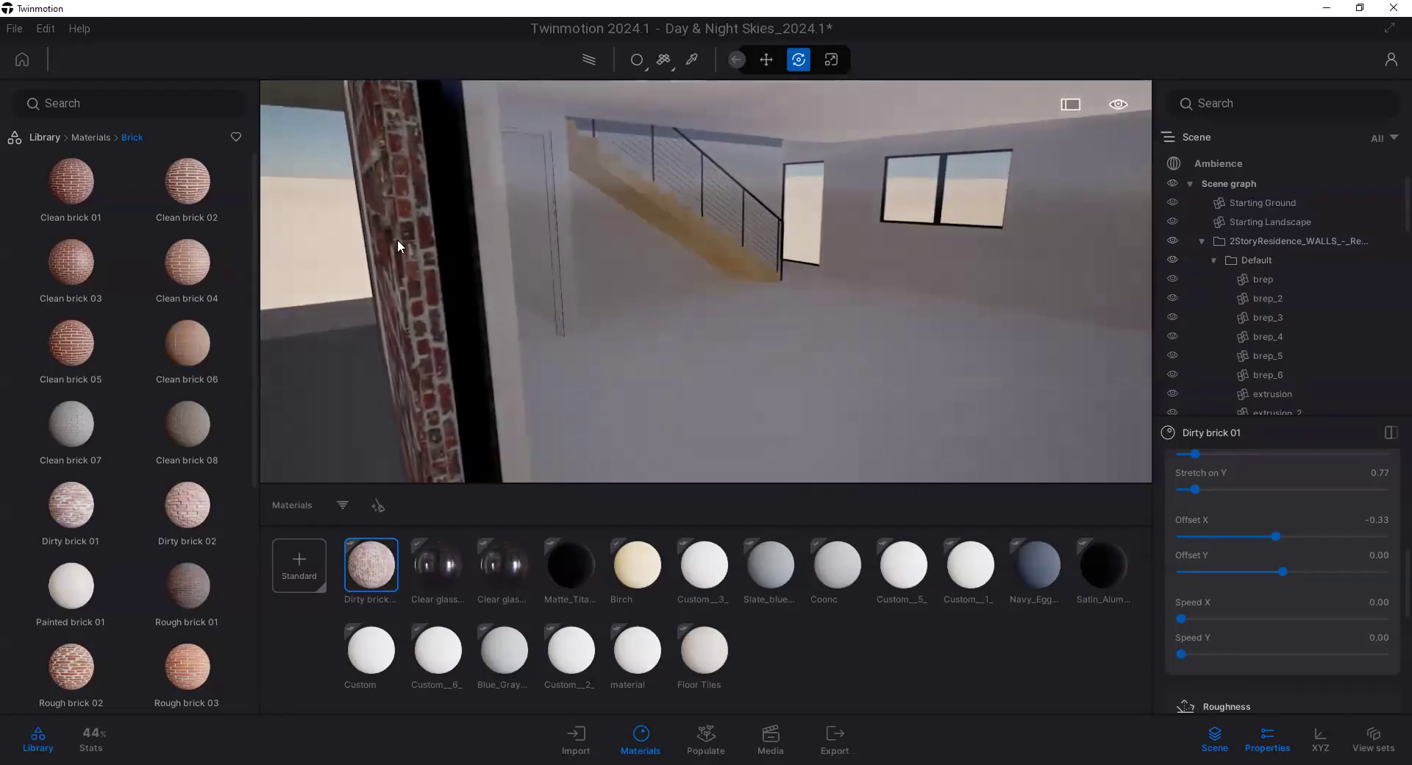
left_click_drag(419, 241, 607, 219)
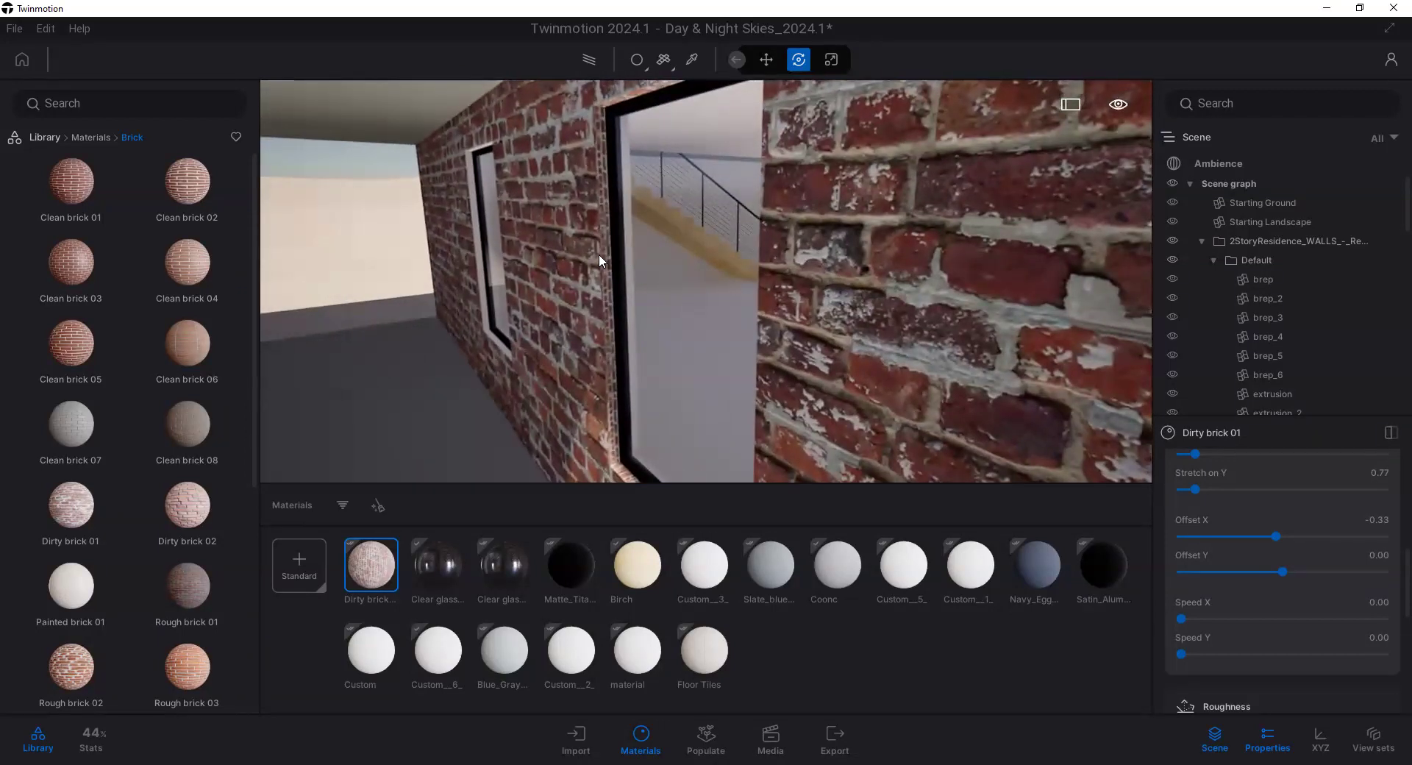
scroll(598, 254, "up", 3)
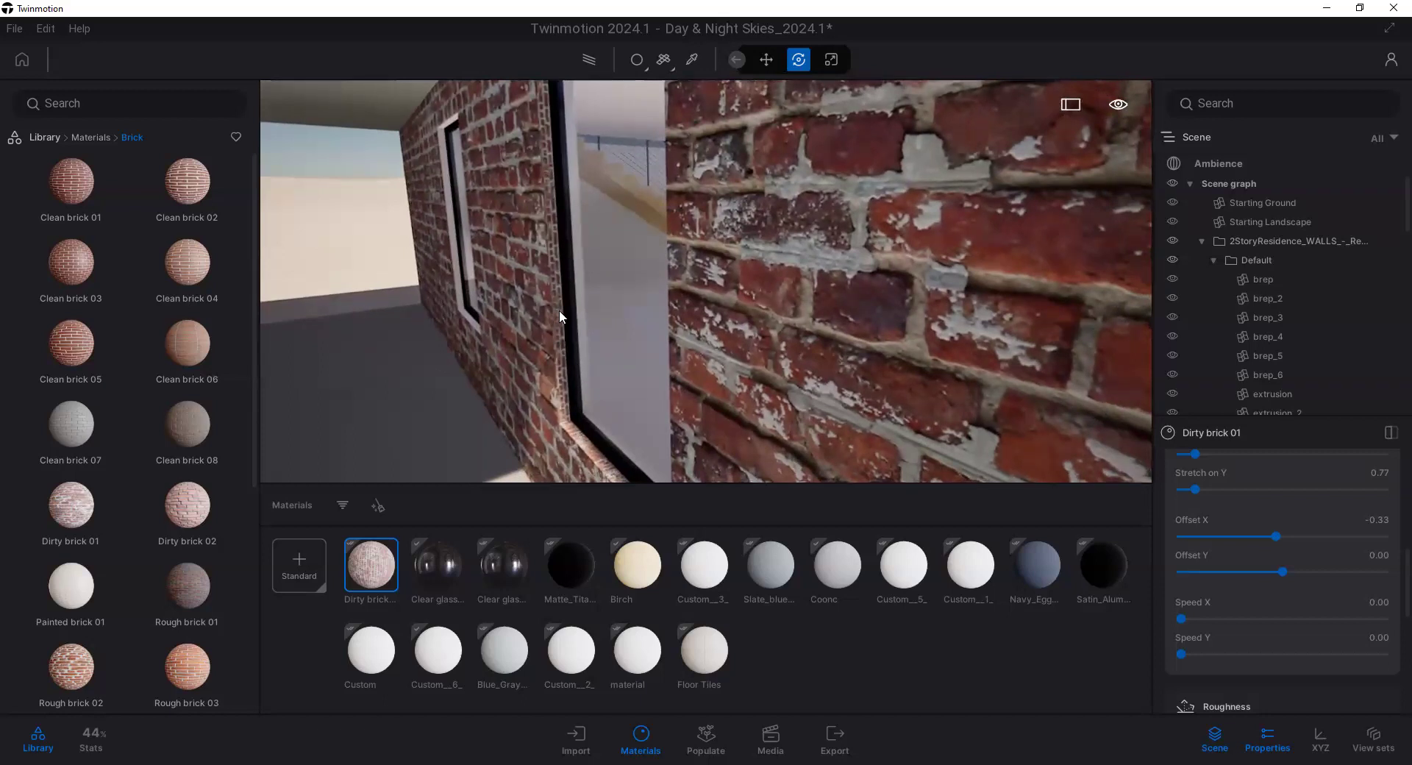
scroll(1248, 548, "up", 4)
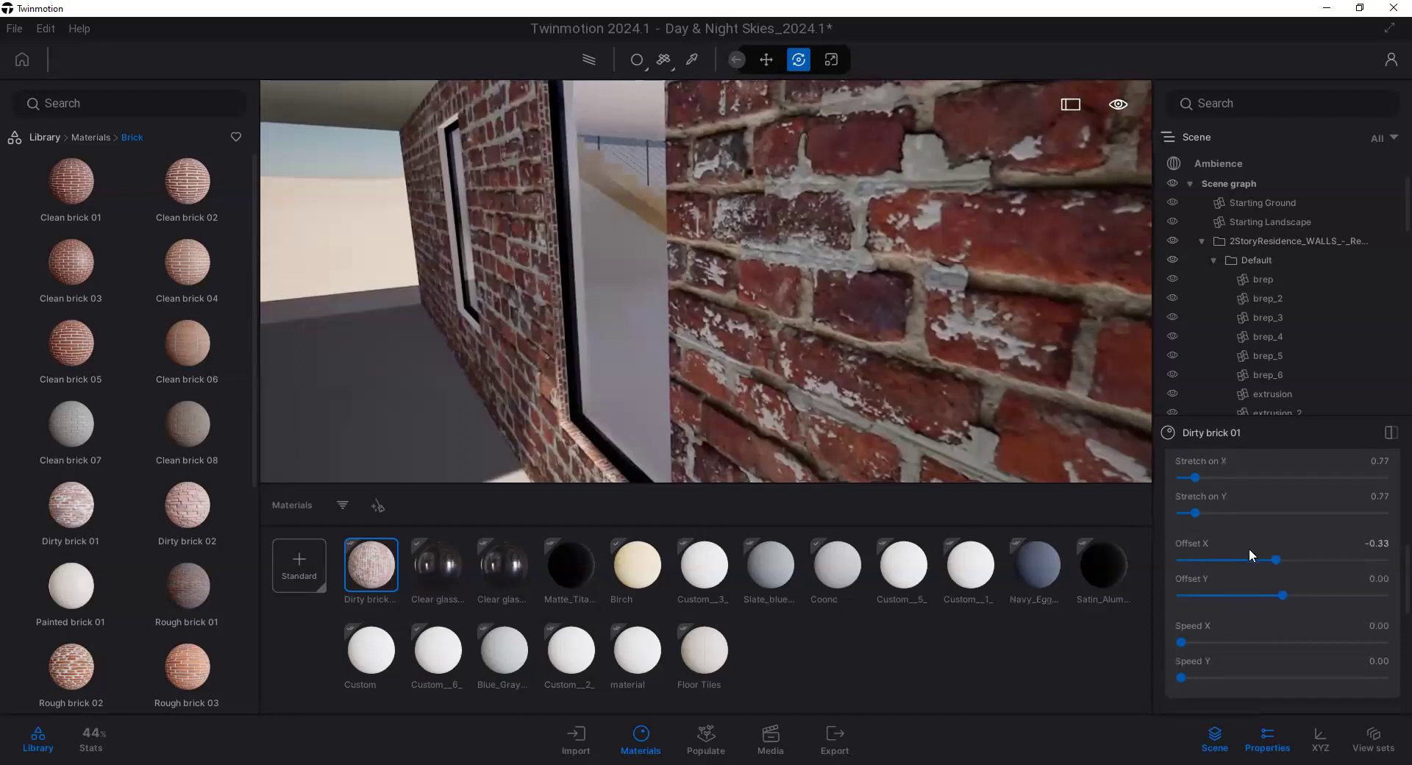
scroll(1249, 549, "up", 2)
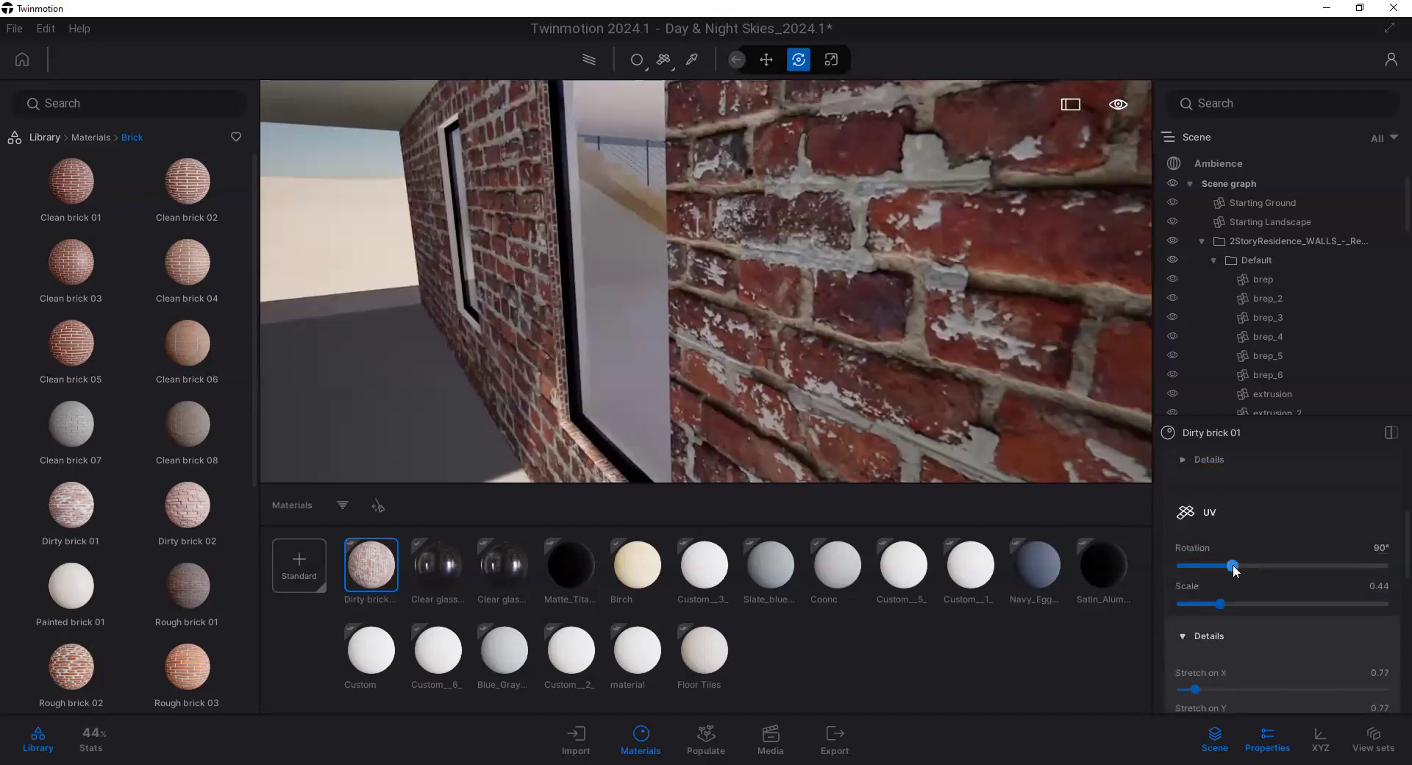
left_click_drag(1232, 564, 1283, 560)
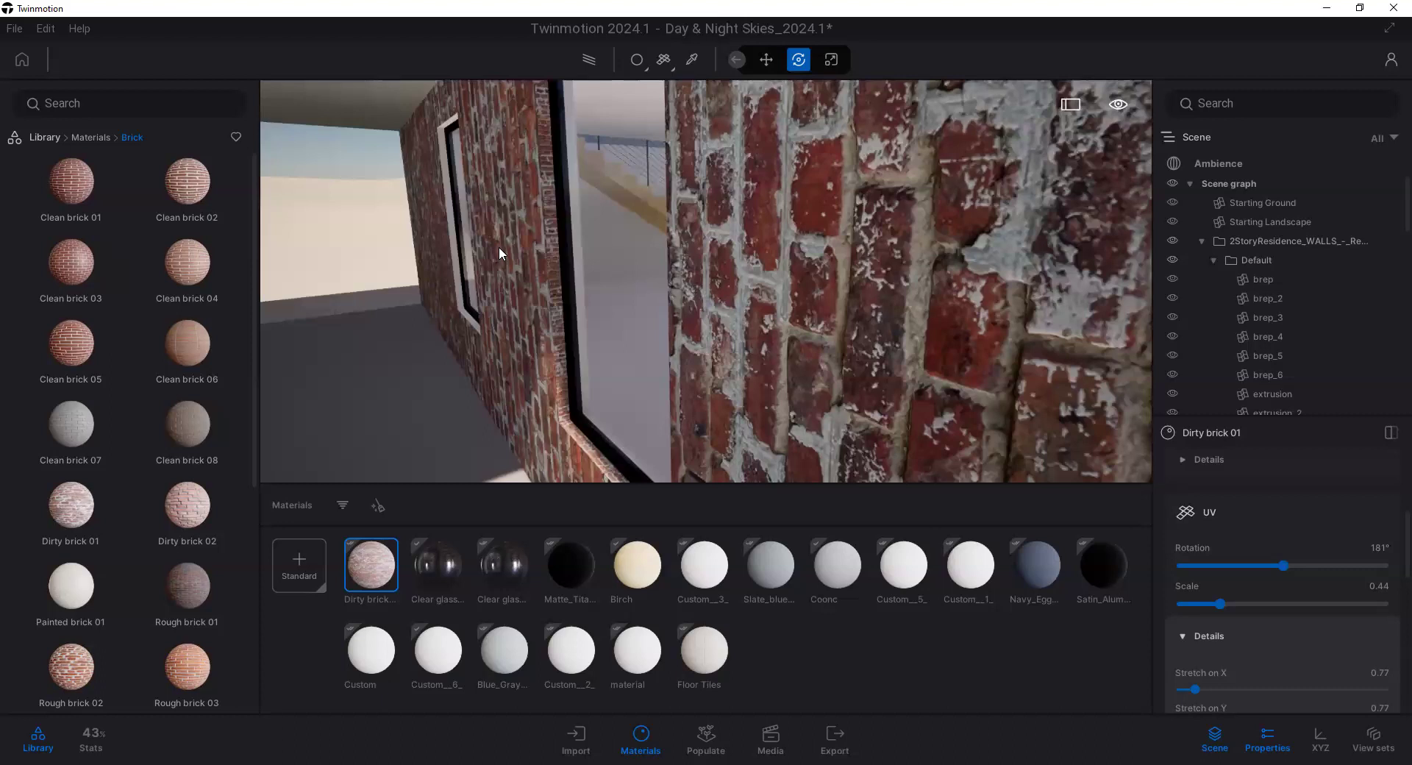
key("ctrl+z")
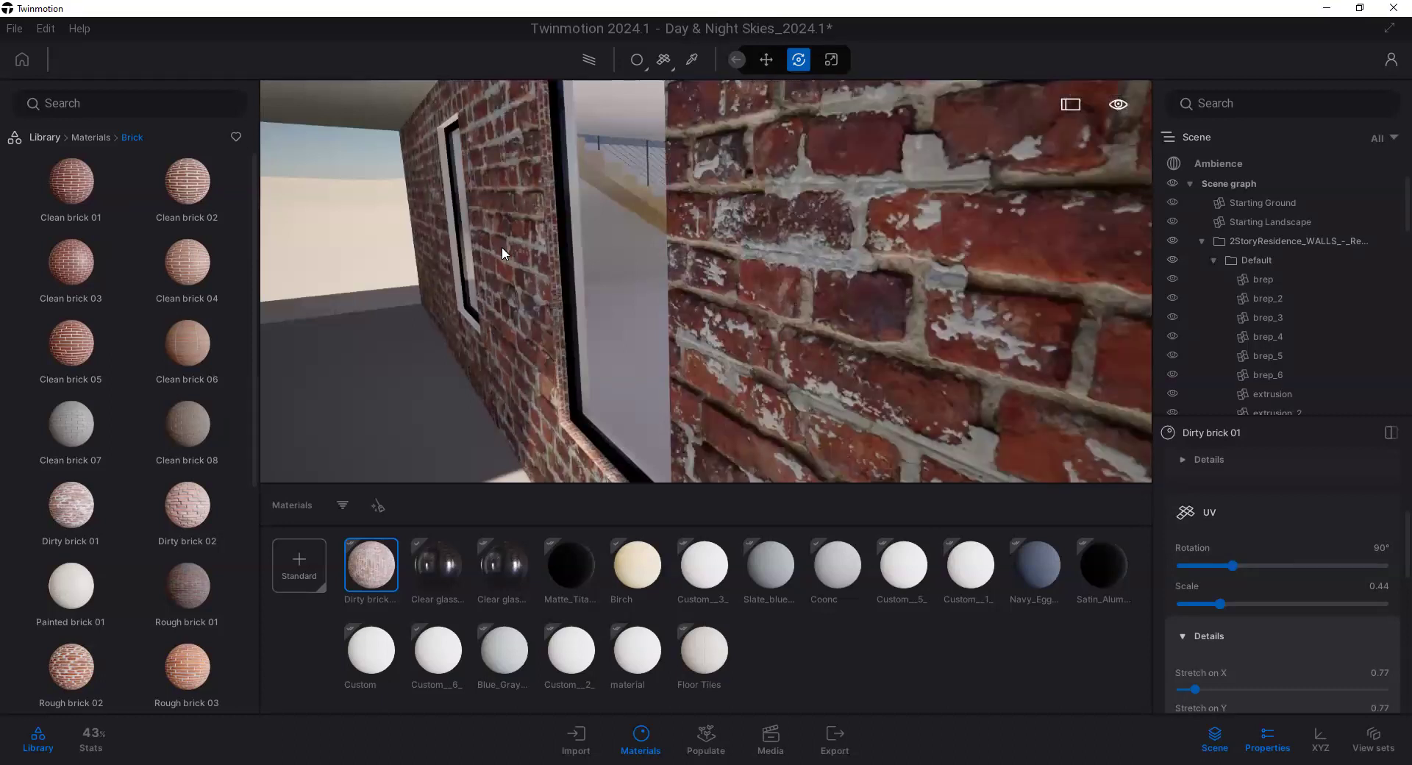
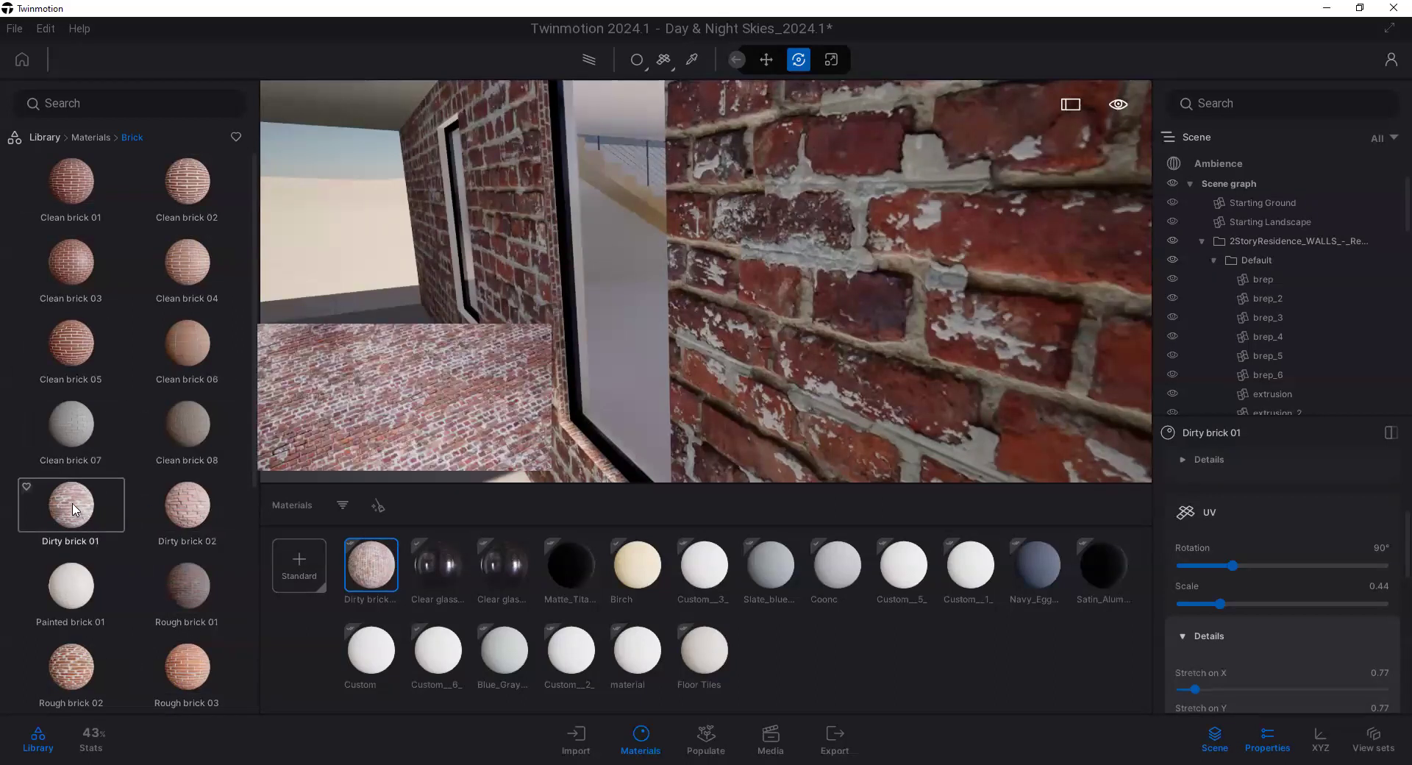
Step: Duplicate the Dirty brick 01 material for the window trim and set the UV rotation on the trim's material to 0°
right_click(372, 543)
left_click(347, 463)
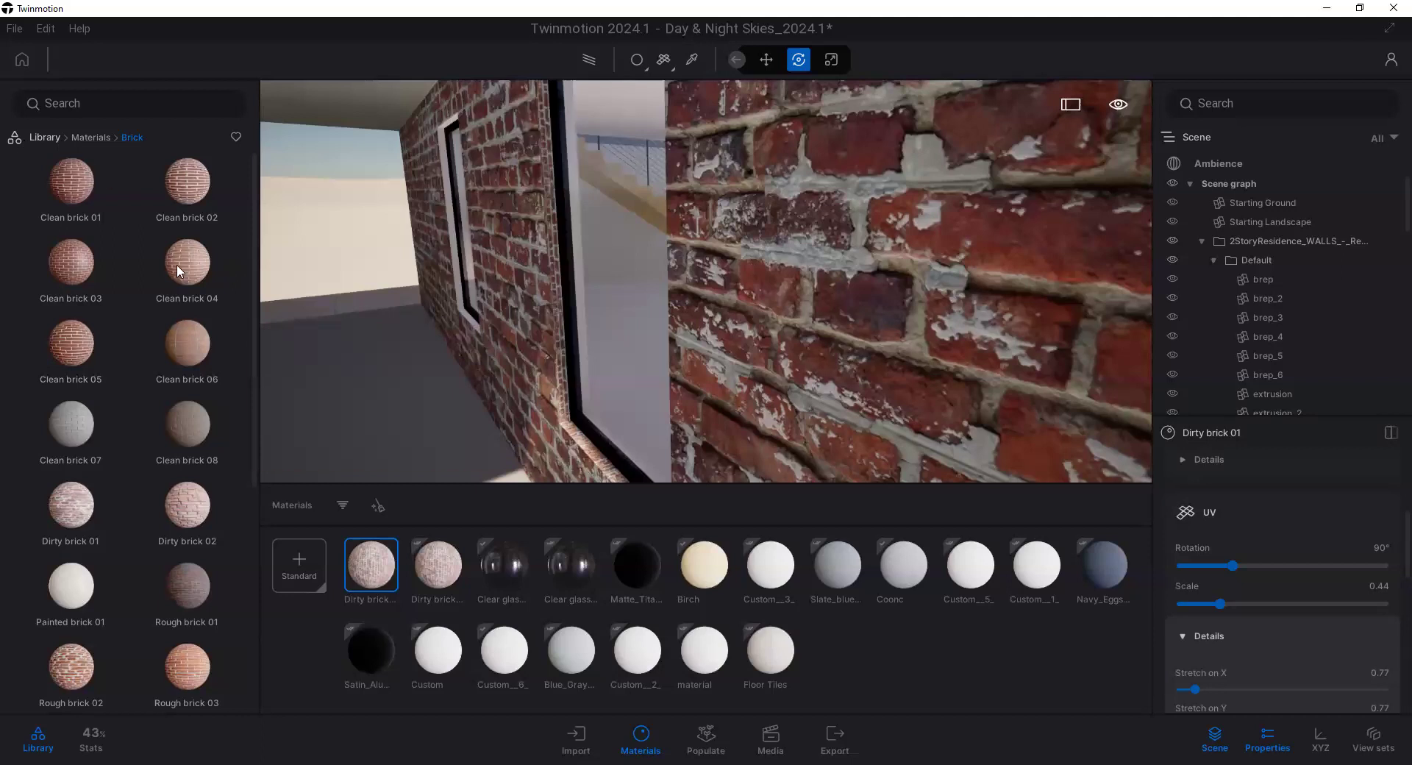
mouse_move(53, 509)
key("Escape")
key("r")
left_click_drag(1235, 570, 1171, 564)
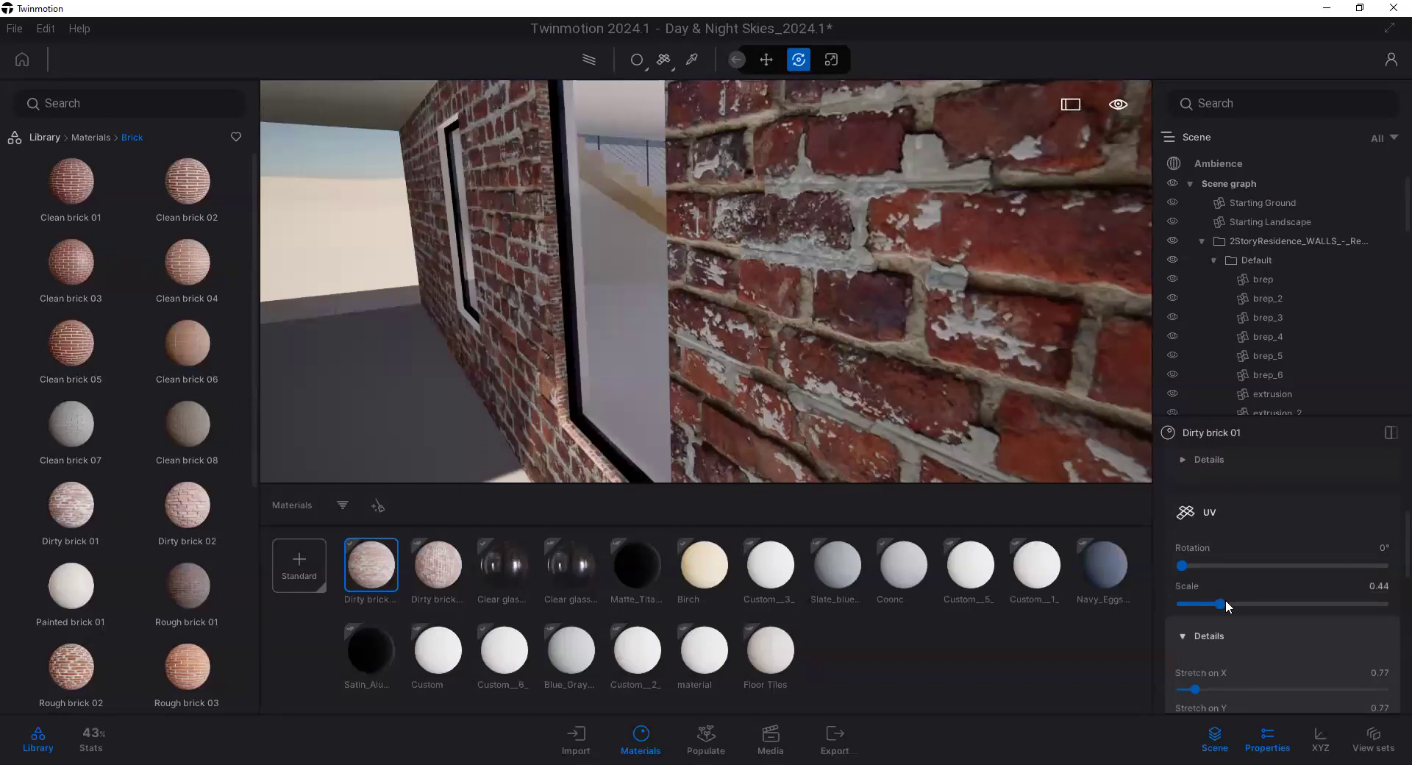
Step: Increase the UV scale of the window trim's brick material to about 2.64, comparing it with the surrounding wall
left_click_drag(1220, 604, 1294, 603)
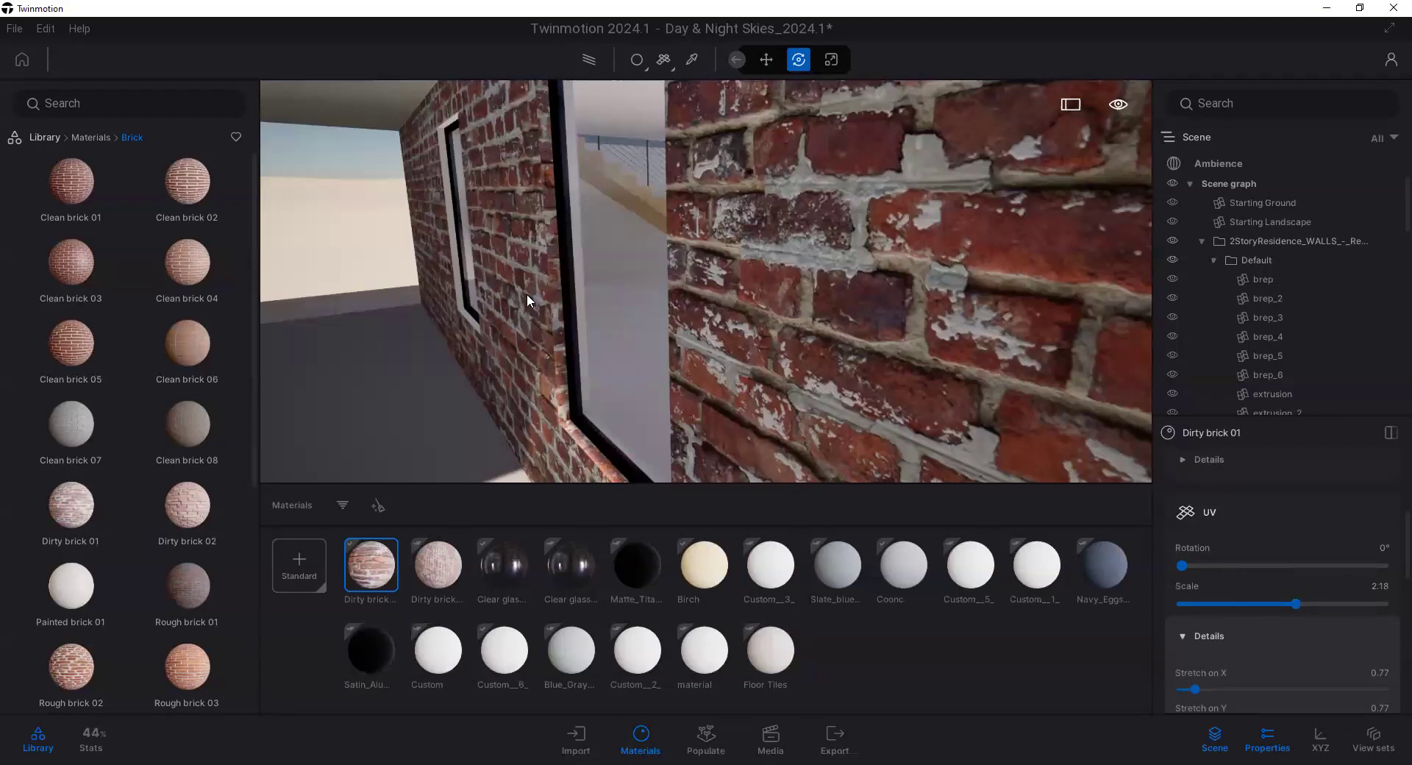
scroll(518, 267, "down", 5)
scroll(521, 267, "up", 5)
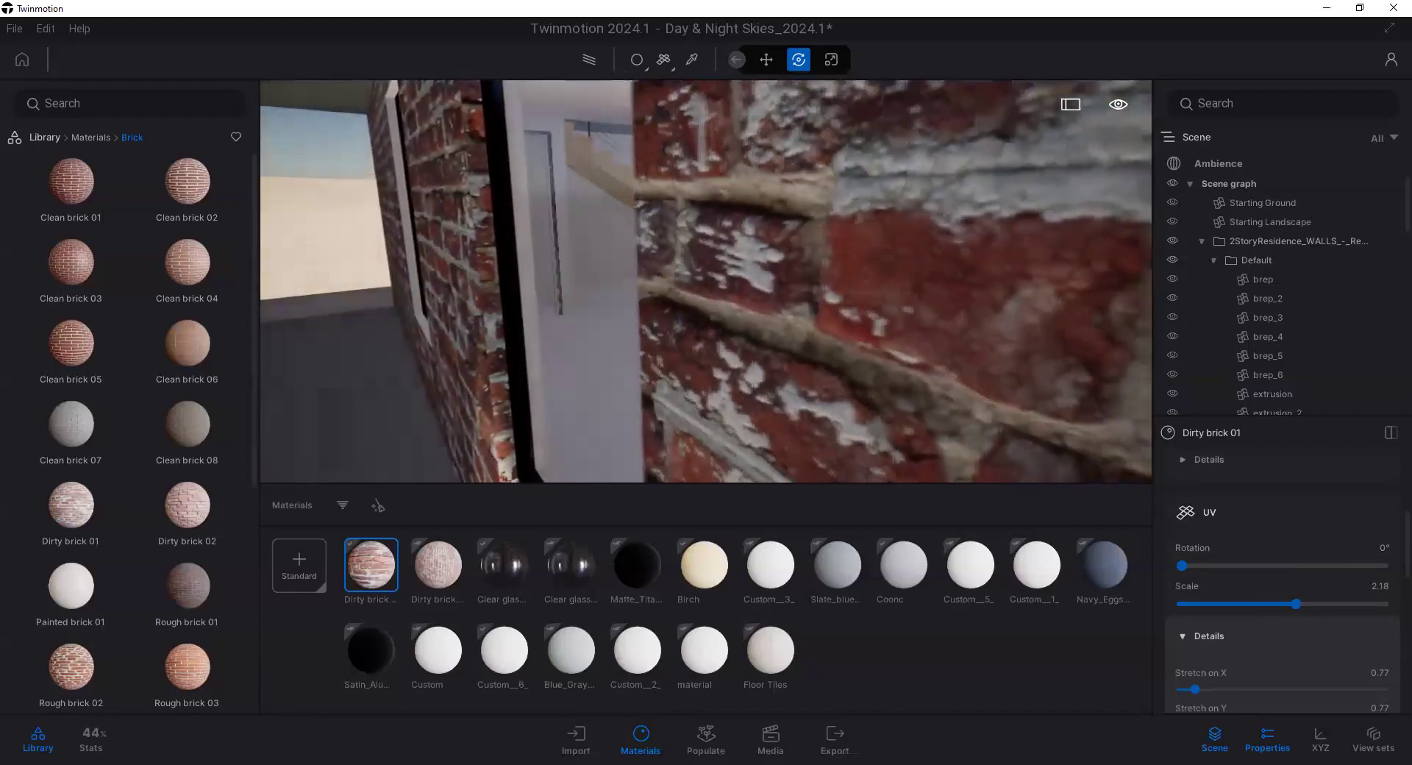
scroll(520, 267, "down", 3)
right_click_drag(520, 267, 522, 266)
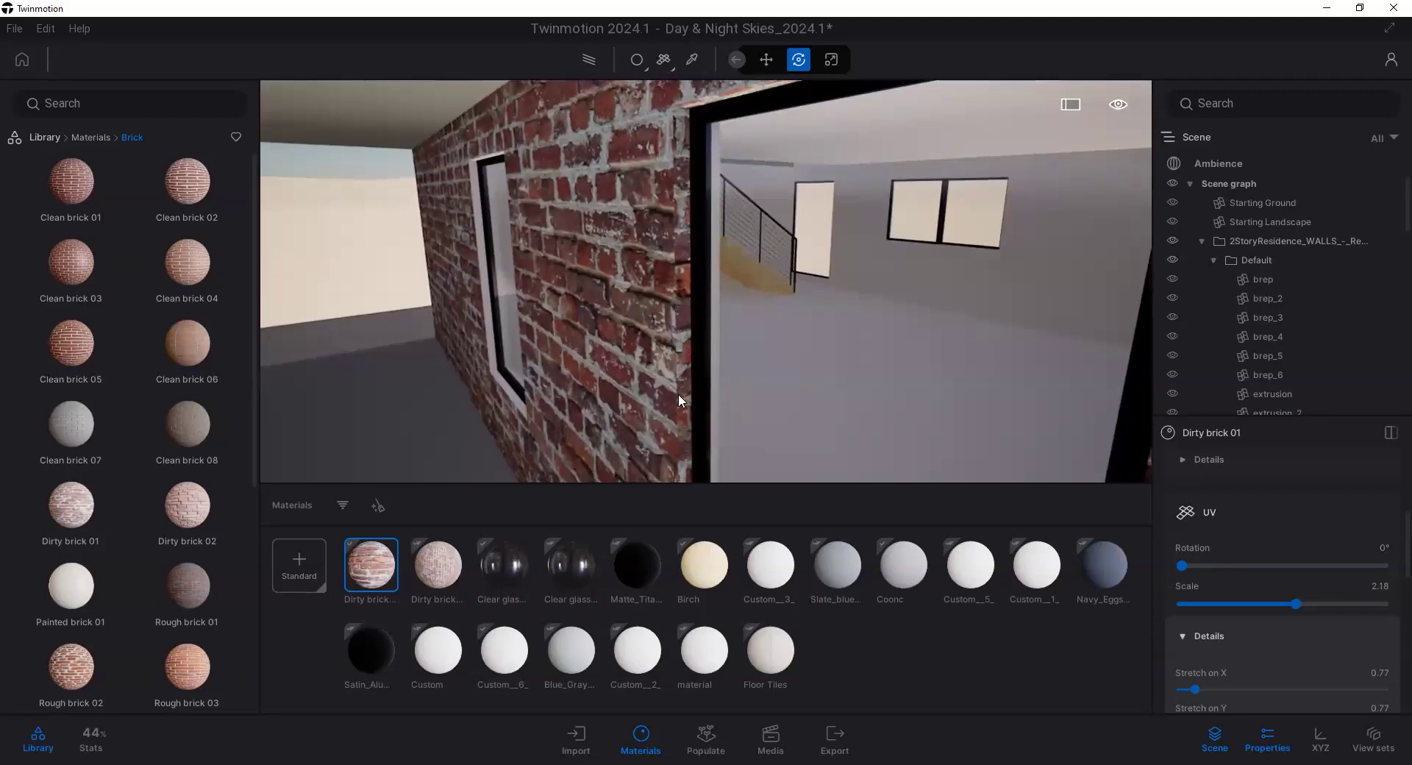
left_click_drag(1298, 600, 1299, 602)
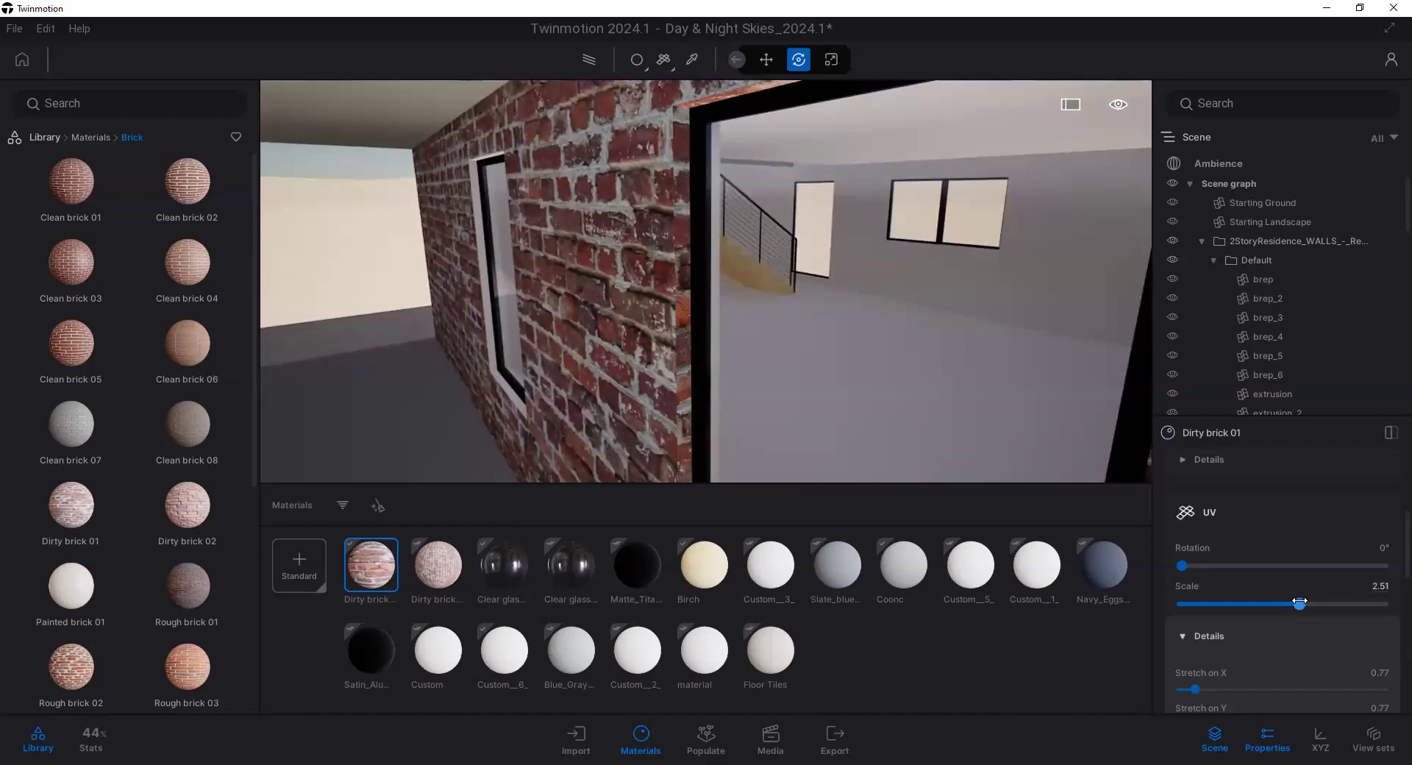
left_click_drag(1299, 602, 1301, 602)
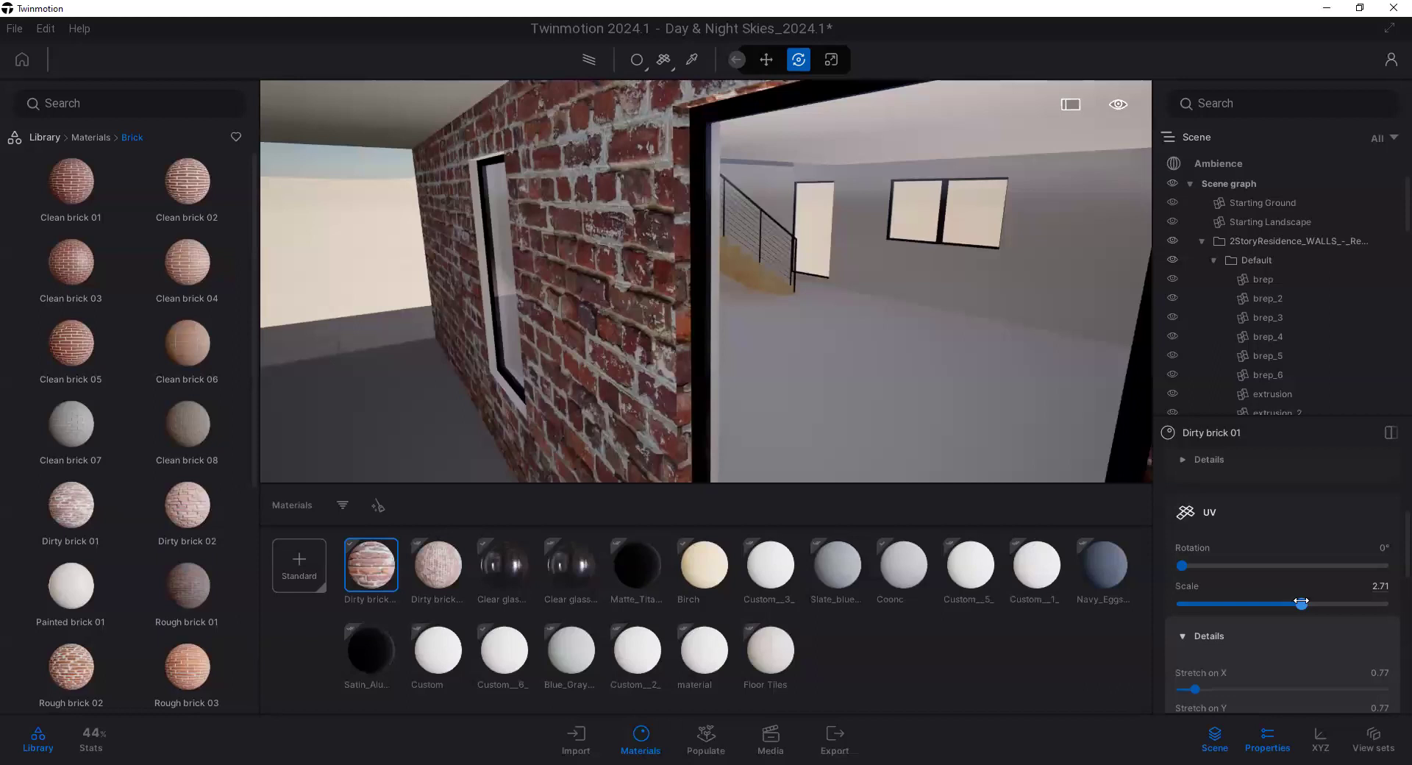
left_click_drag(1301, 601, 1299, 601)
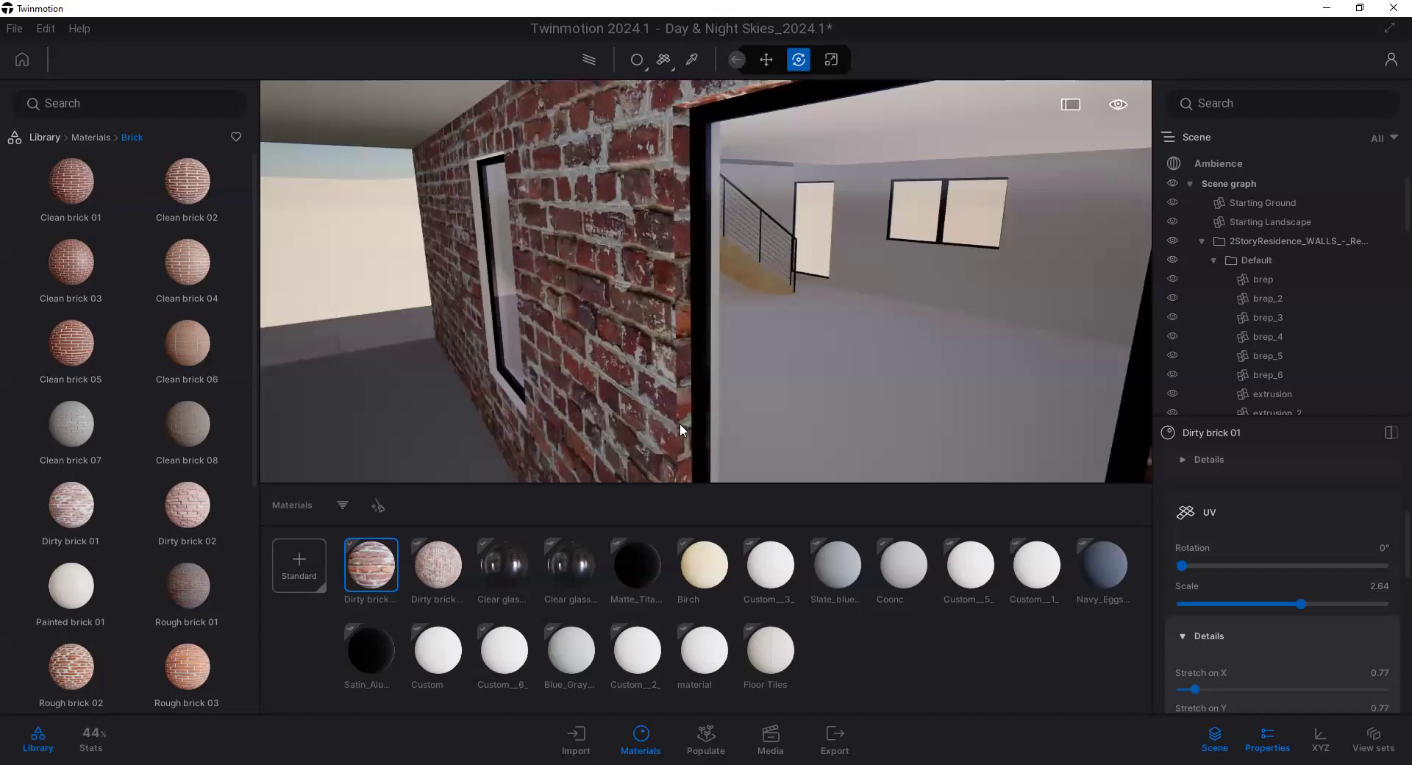
Step: Set the trim brick's UV scale to 2.67 and shift its Offset Y to about -0.07
left_click(1379, 586)
left_click(693, 363)
left_click(1379, 585)
left_click(1379, 586)
left_click_drag(1380, 586, 1390, 591)
type("67")
double_click(1391, 590)
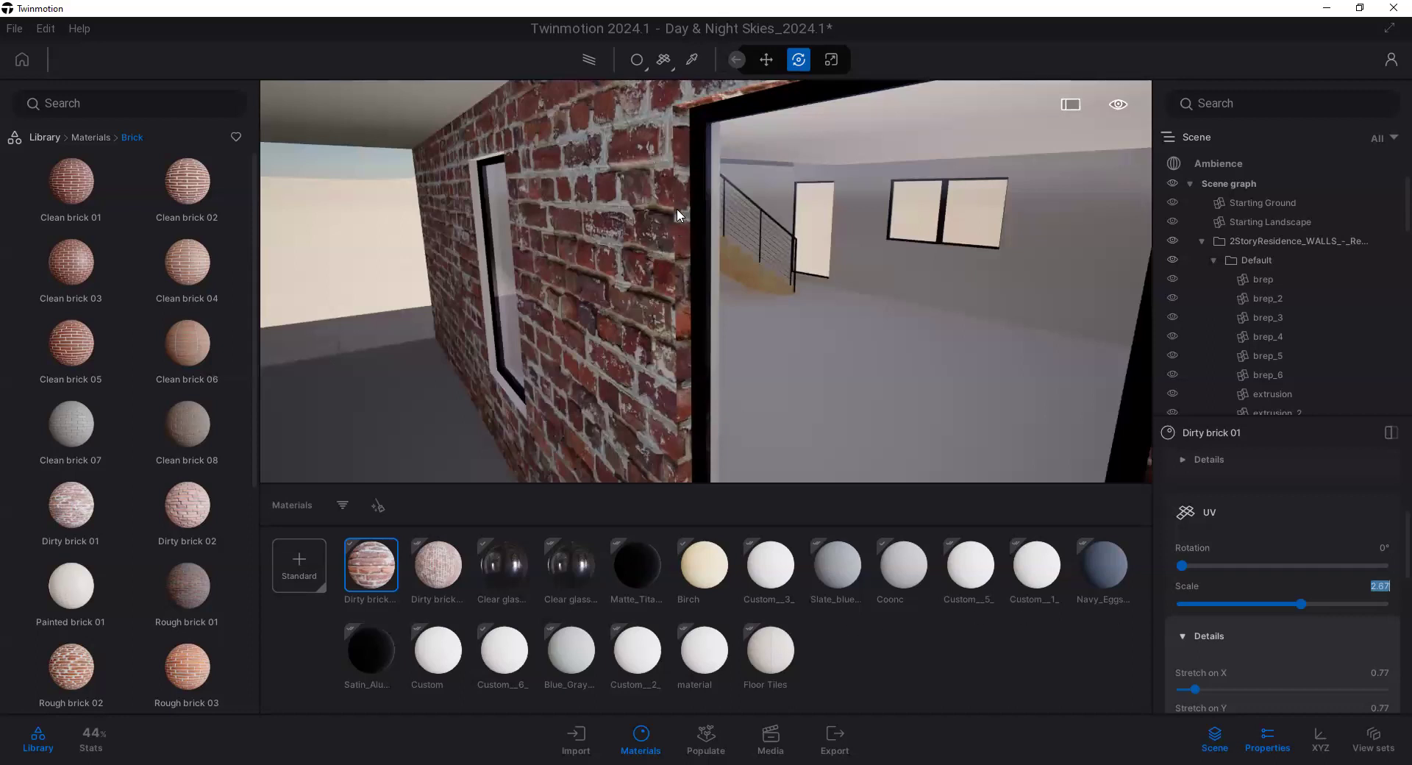
scroll(1227, 647, "down", 1)
scroll(1221, 661, "down", 4)
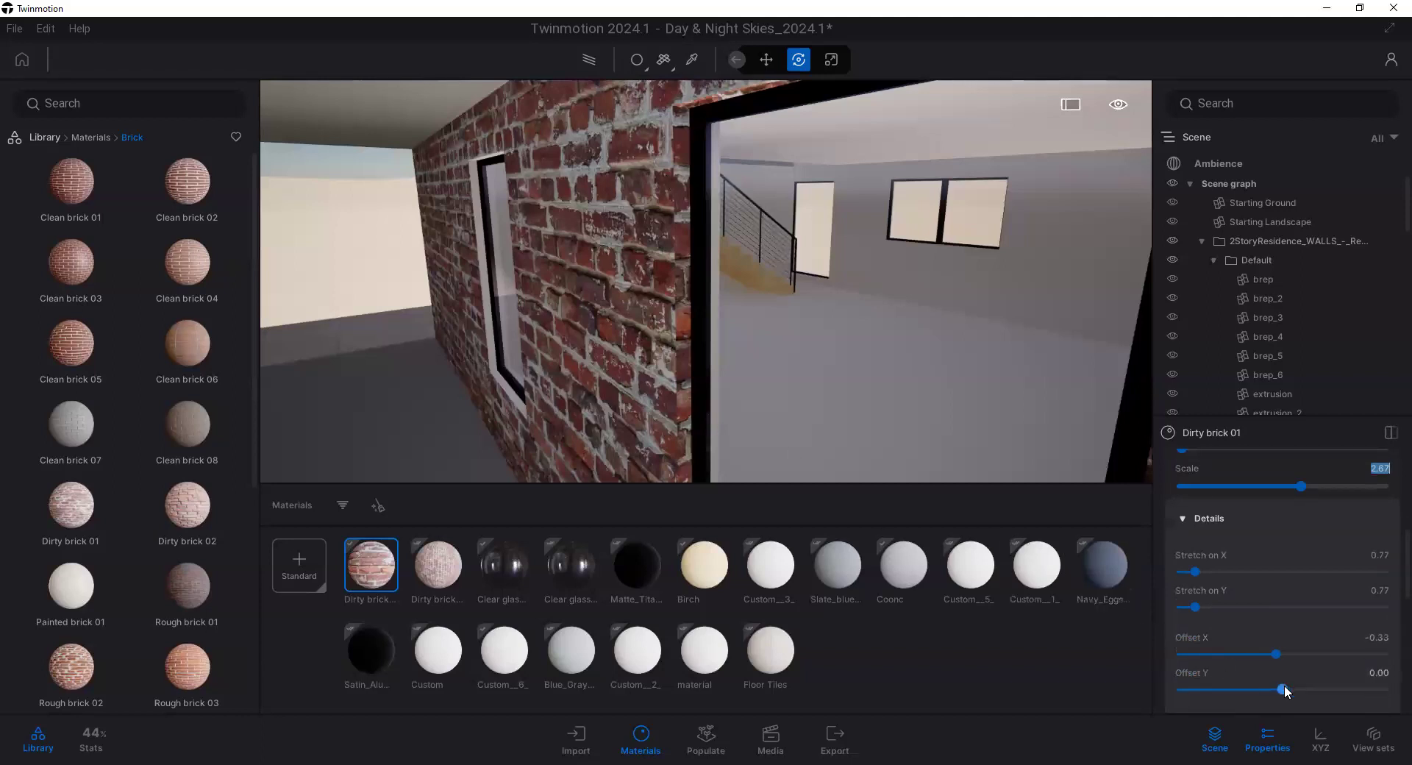
left_click_drag(1282, 689, 1281, 689)
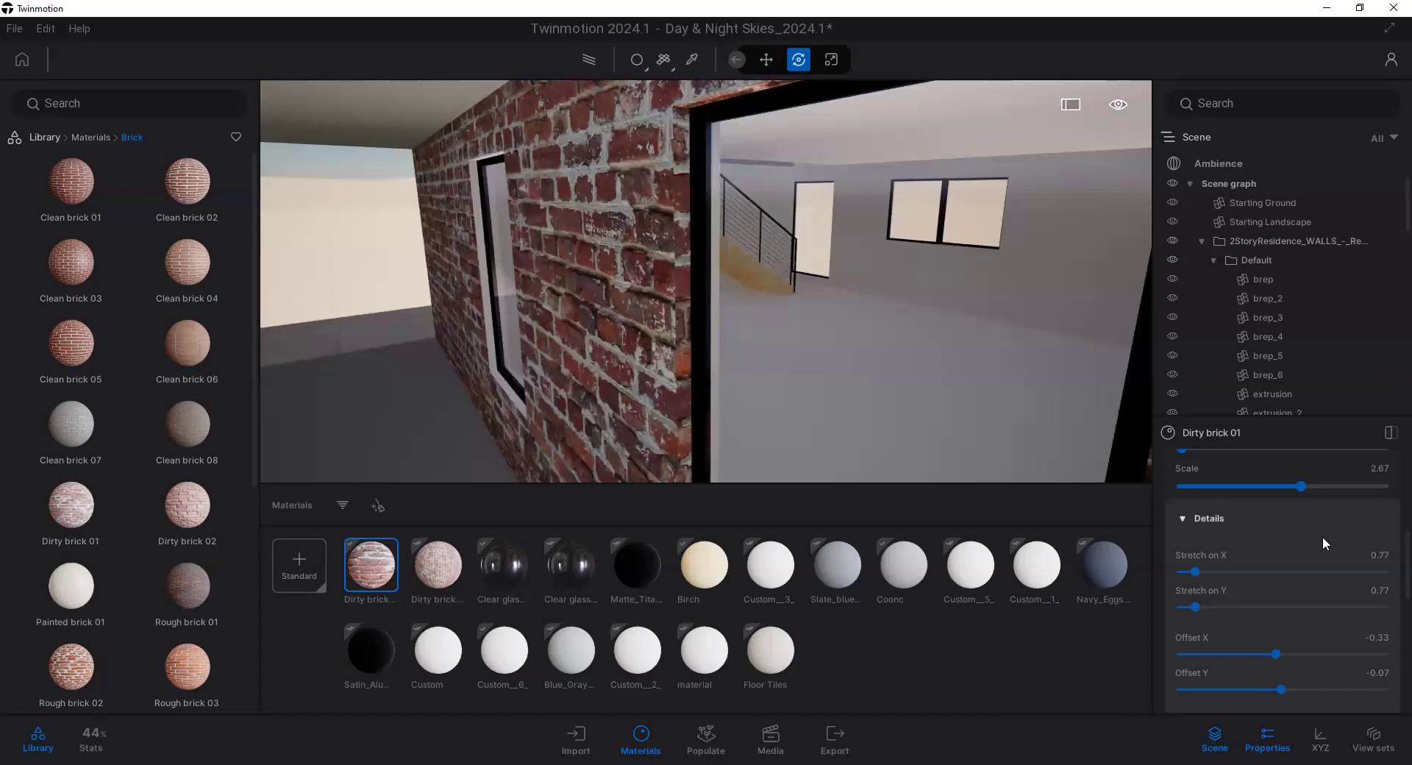
Step: Set the trim brick's UV scale to 2.68 and its Offset Y to 0.00
scroll(1313, 558, "up", 1)
left_click(1379, 491)
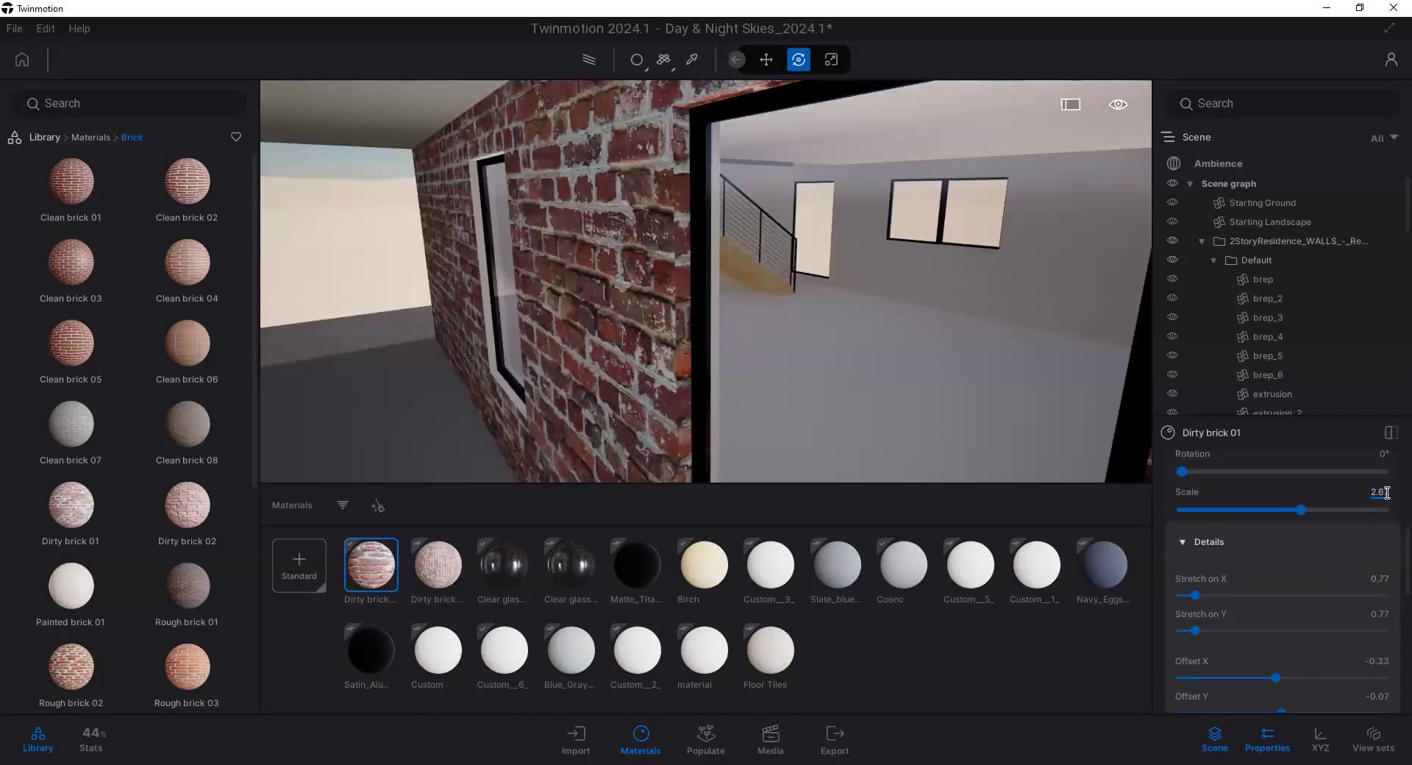
type("8r")
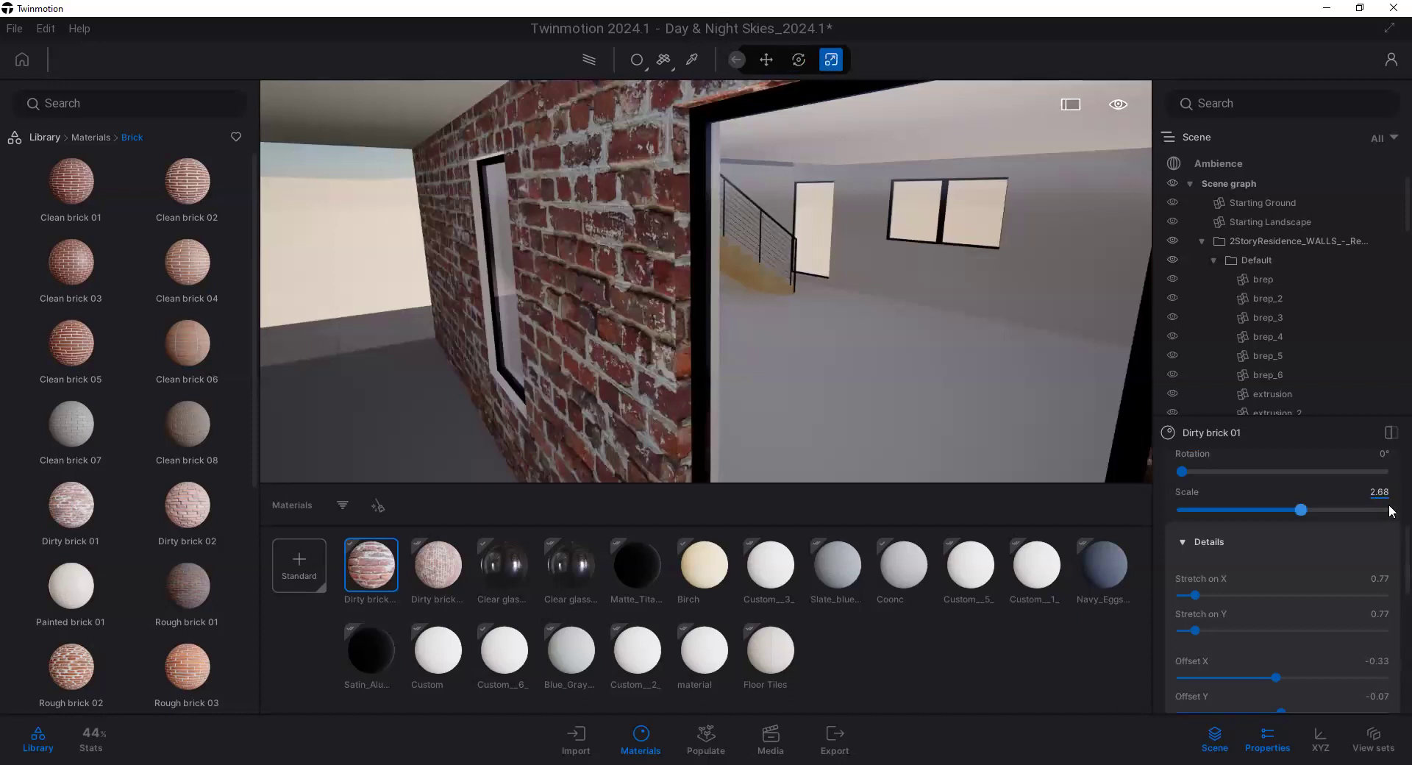
key("Return")
left_click_drag(1281, 707, 1282, 707)
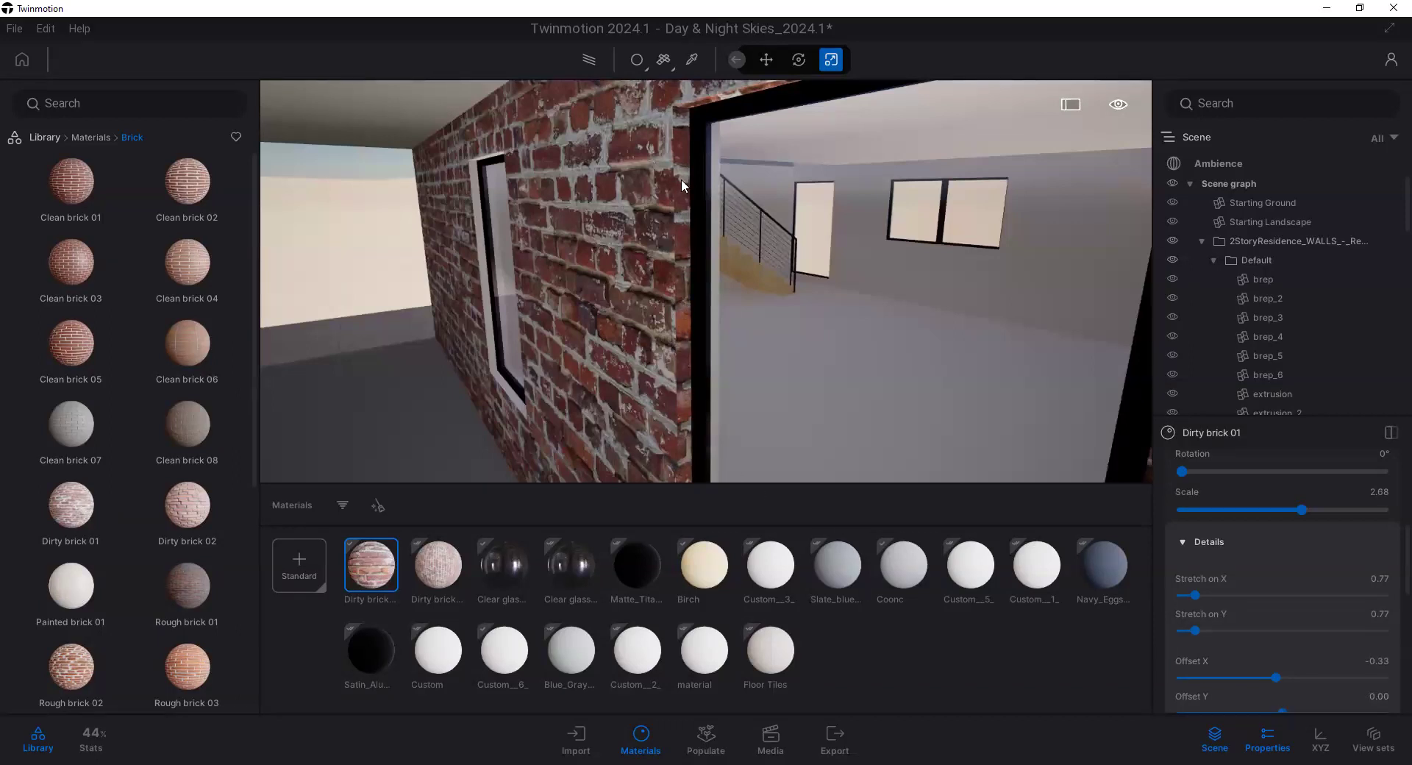
Step: Examine how the trim's brick courses line up with the wall around the window, and select that window's trim
left_click_drag(641, 236, 630, 259)
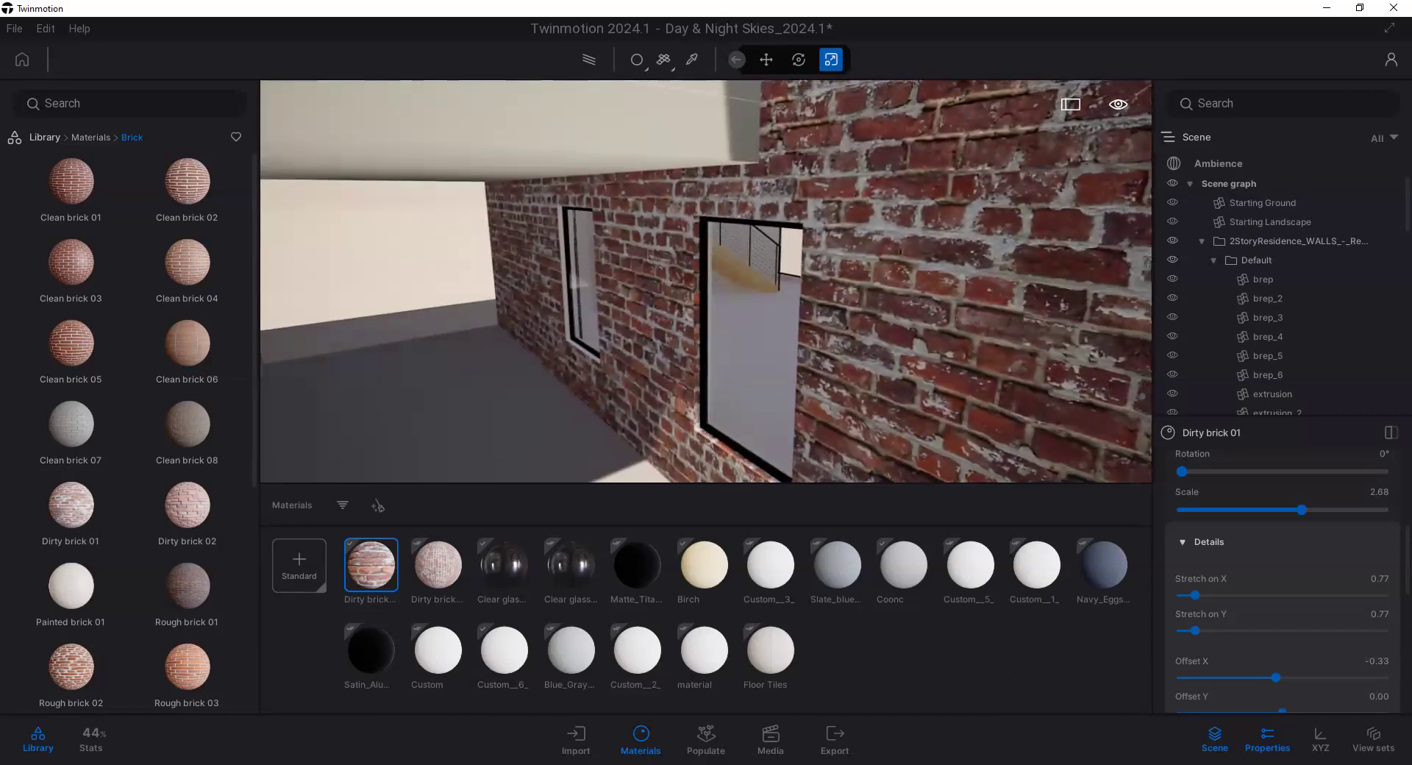
left_click_drag(644, 368, 615, 337)
scroll(614, 331, "down", 5)
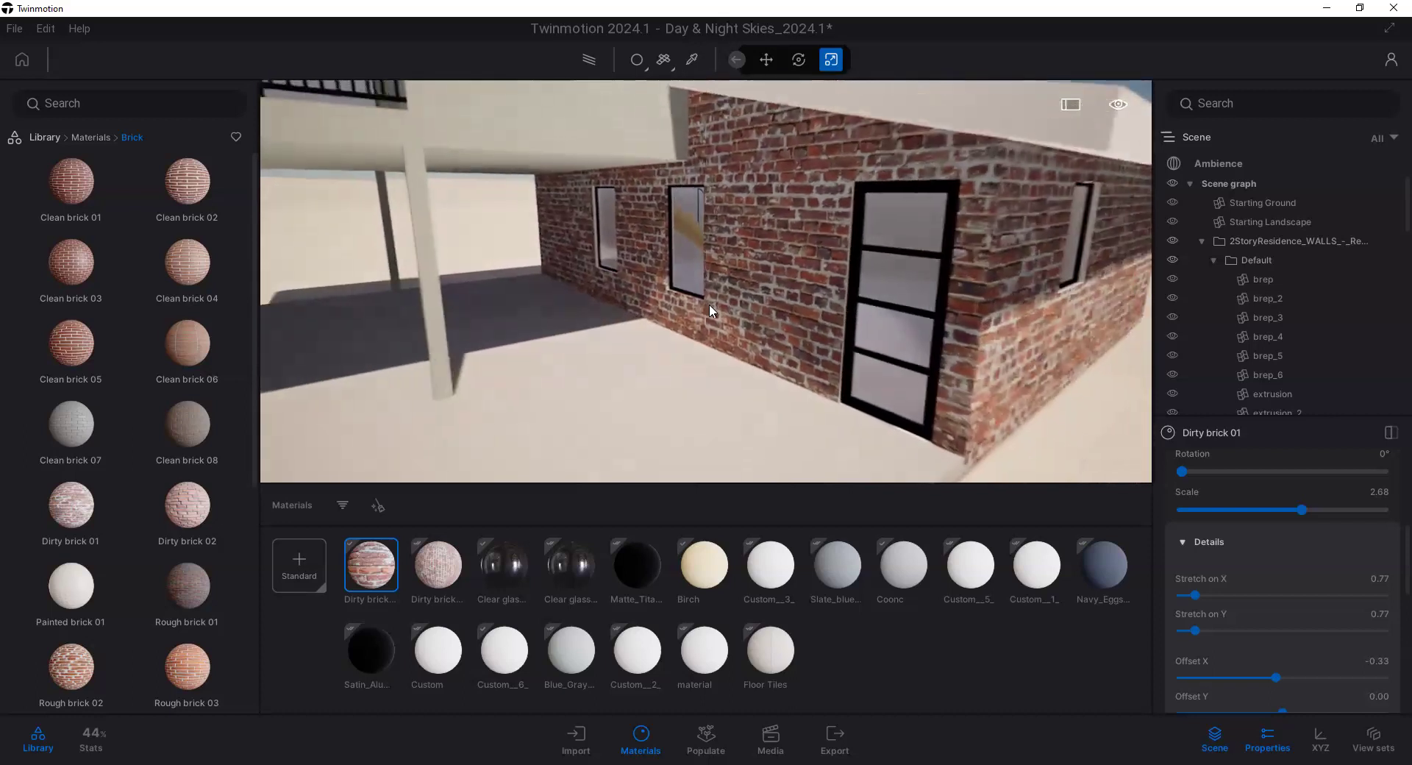
left_click_drag(708, 303, 699, 312)
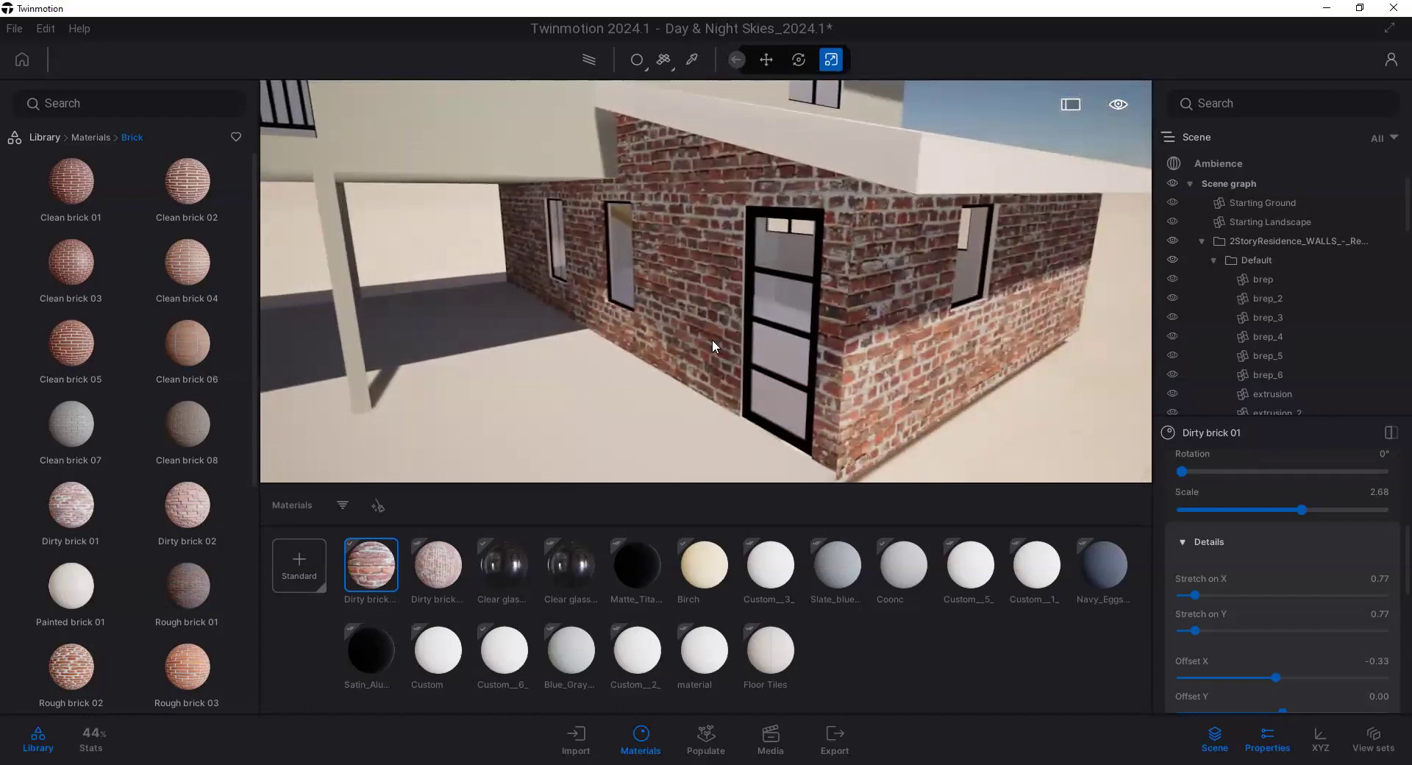
left_click_drag(590, 210, 635, 303)
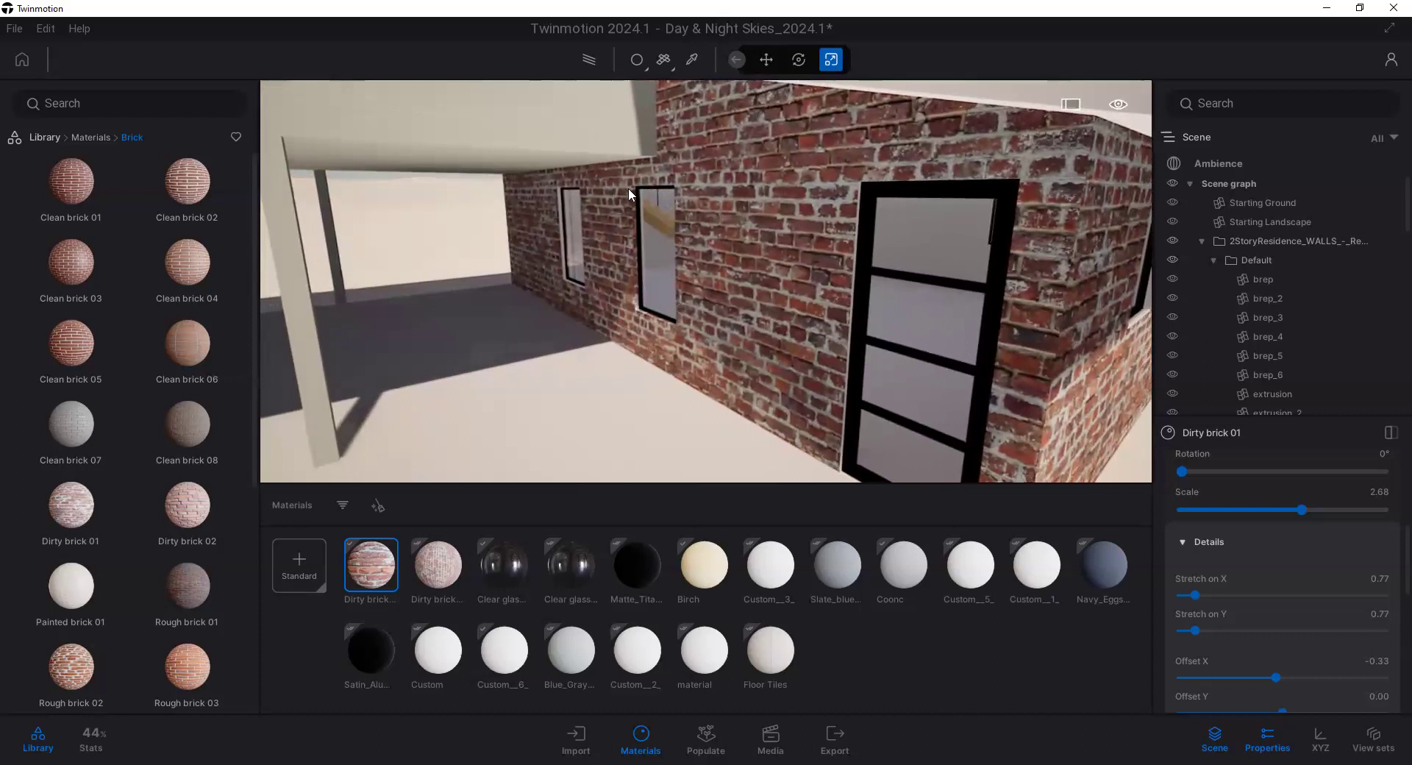
left_click_drag(602, 246, 713, 174)
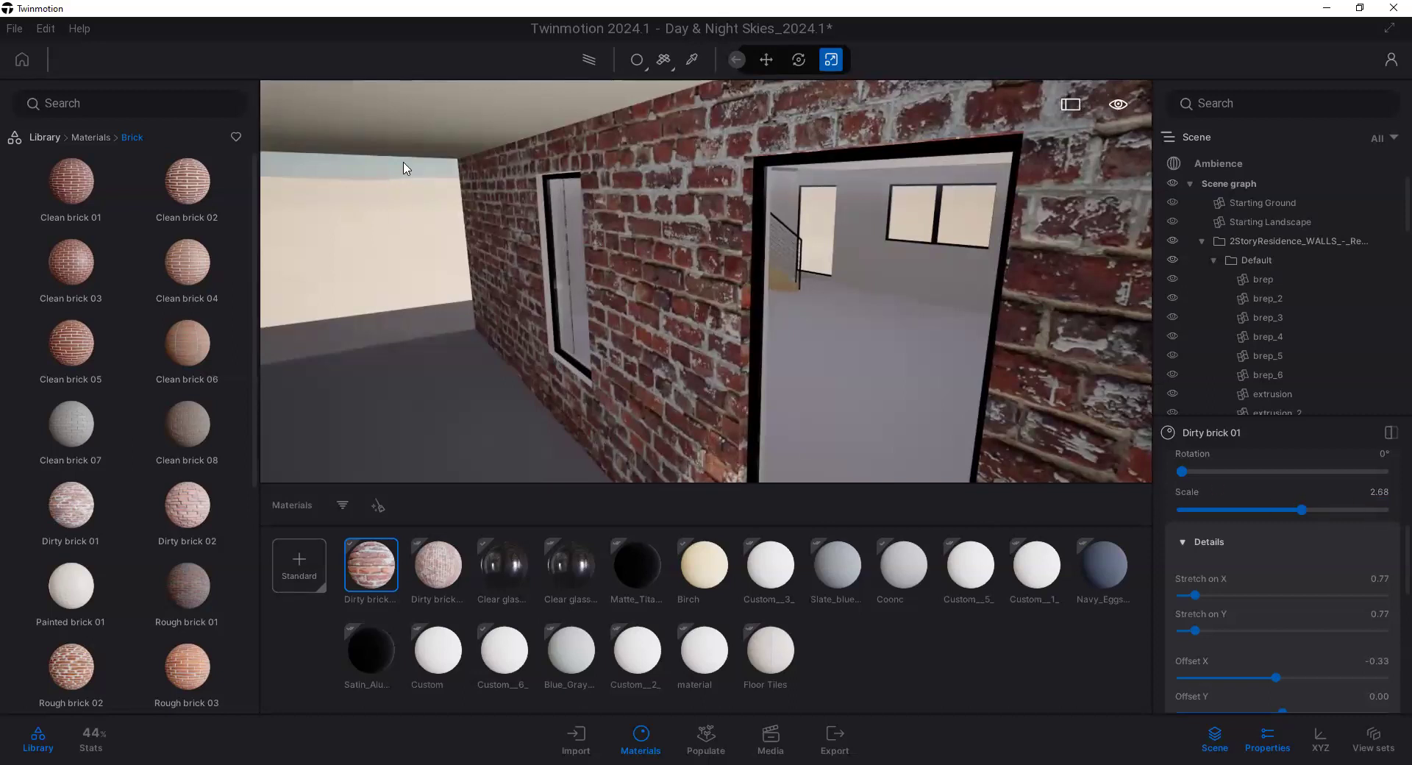
left_click(744, 328)
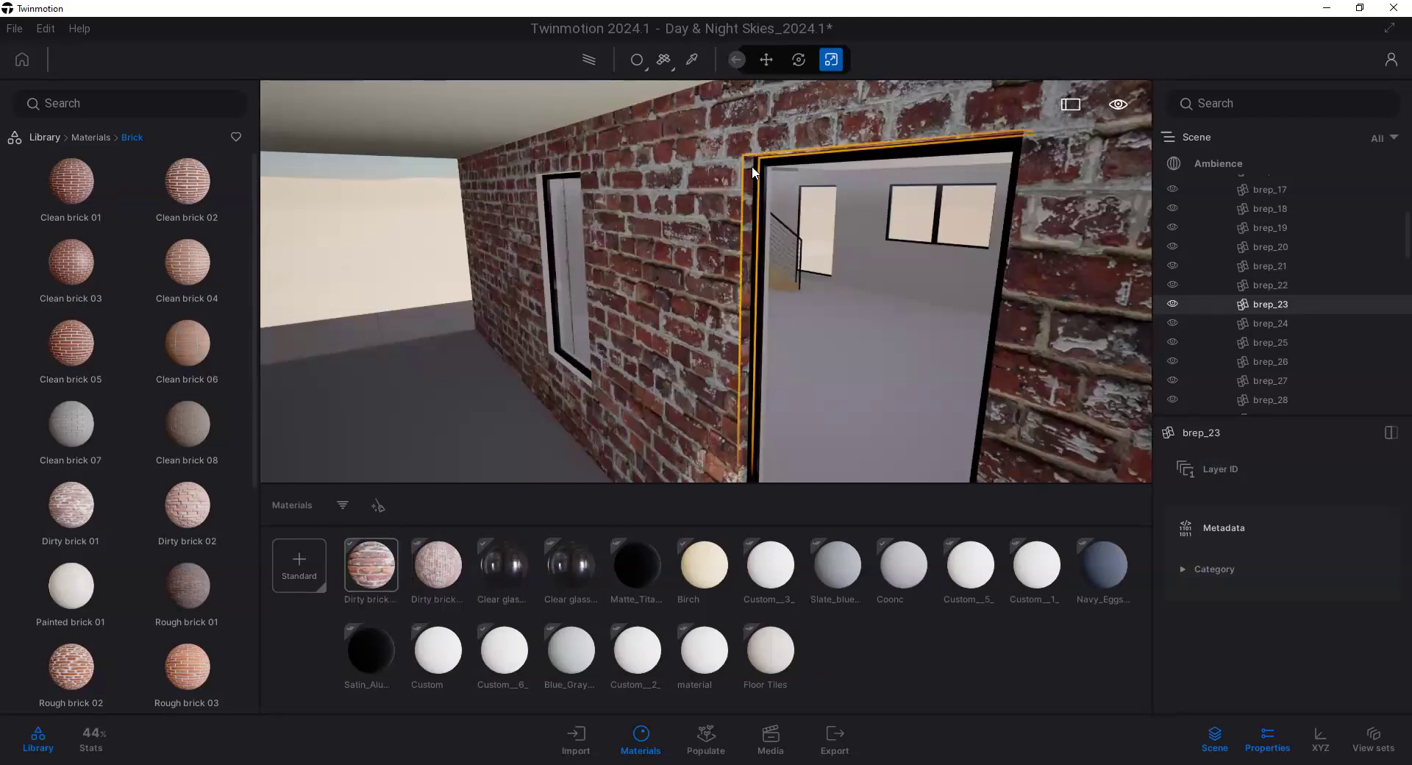
Step: Apply the Dirty brick 01 material to the remaining white window trims on the ground-floor brick walls
left_click(369, 568)
left_click(550, 315)
right_click_drag(413, 236, 750, 303)
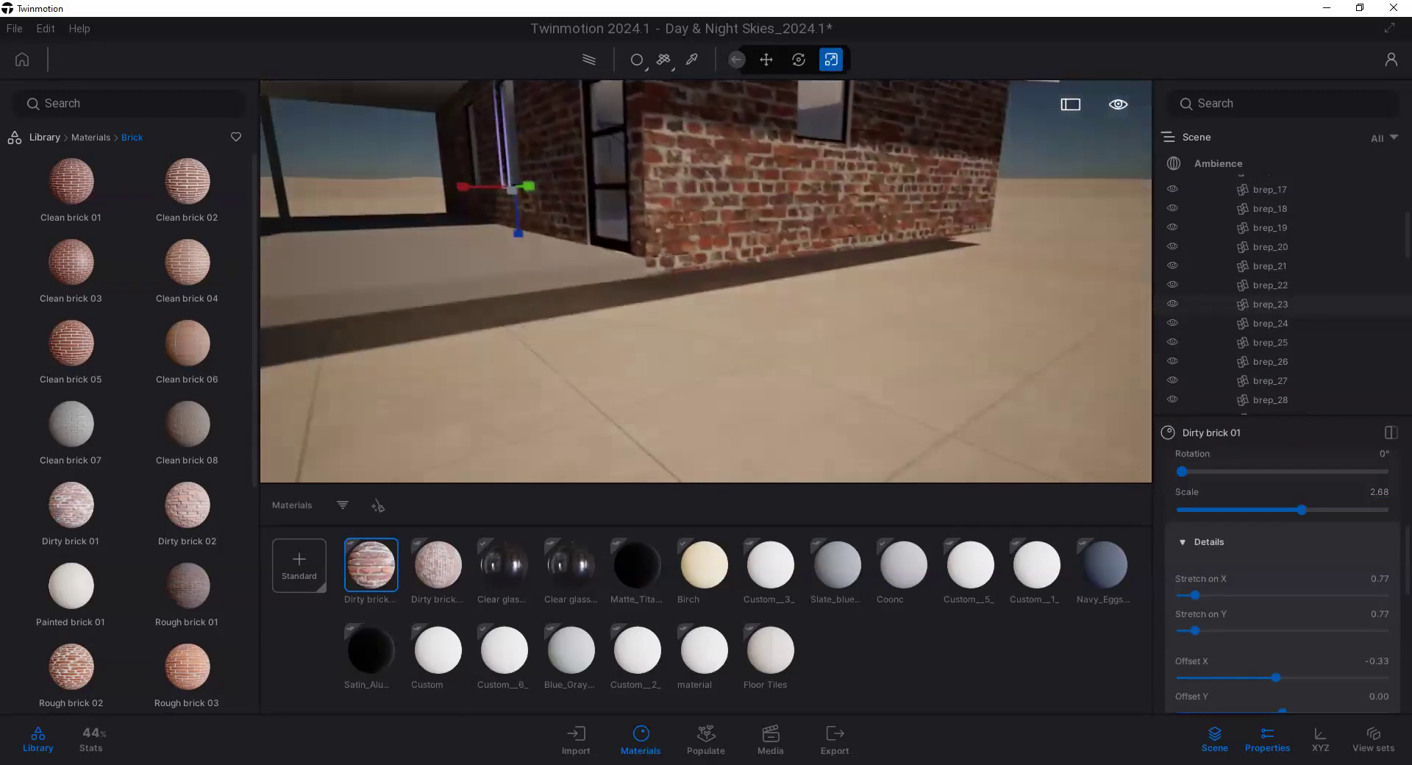
scroll(721, 298, "down", 5)
scroll(600, 382, "up", 2)
left_click_drag(372, 570, 691, 419)
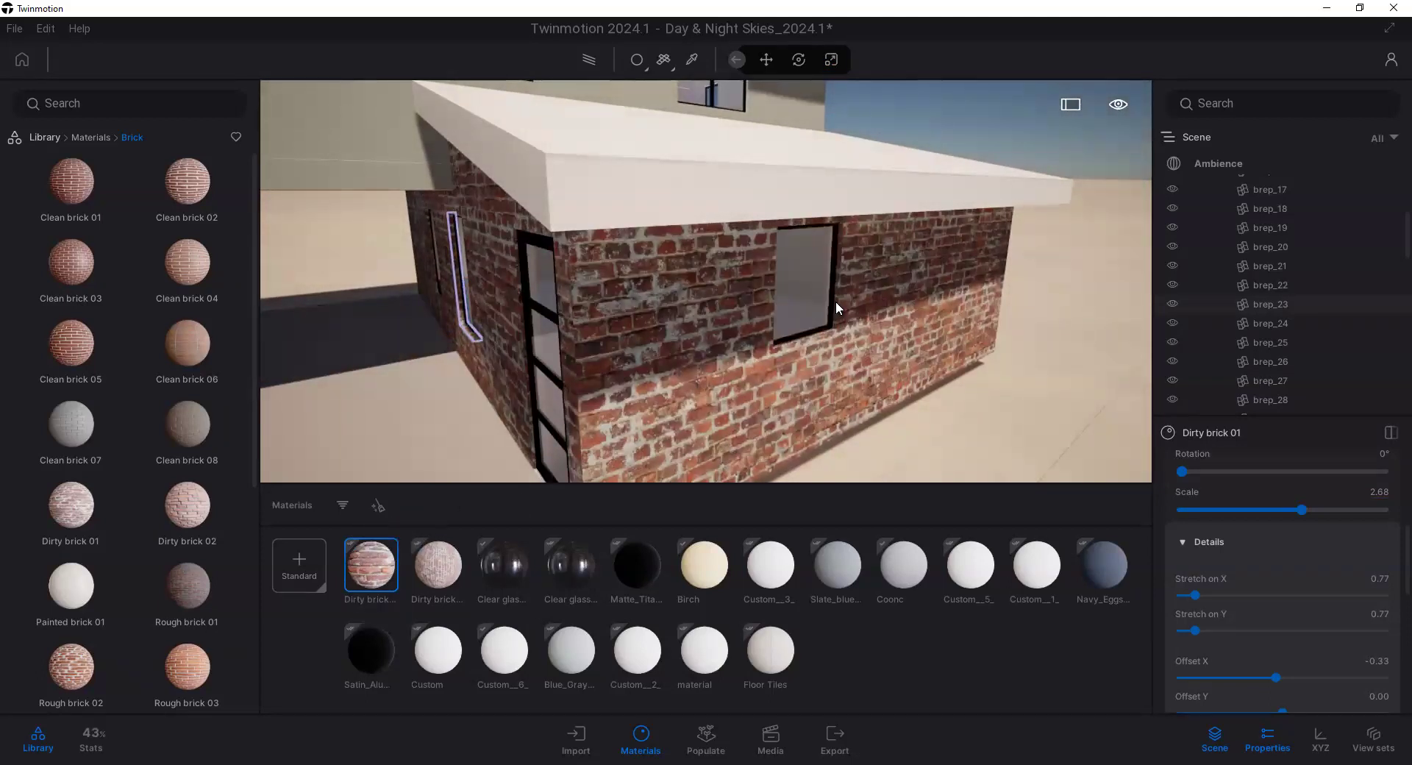
Step: Sample the rear wall's Blue_Gray_Eggshell_Paint material and apply it to that wall's ground-floor window trims and slab edge
right_click_drag(833, 302, 880, 356)
scroll(843, 290, "up", 6)
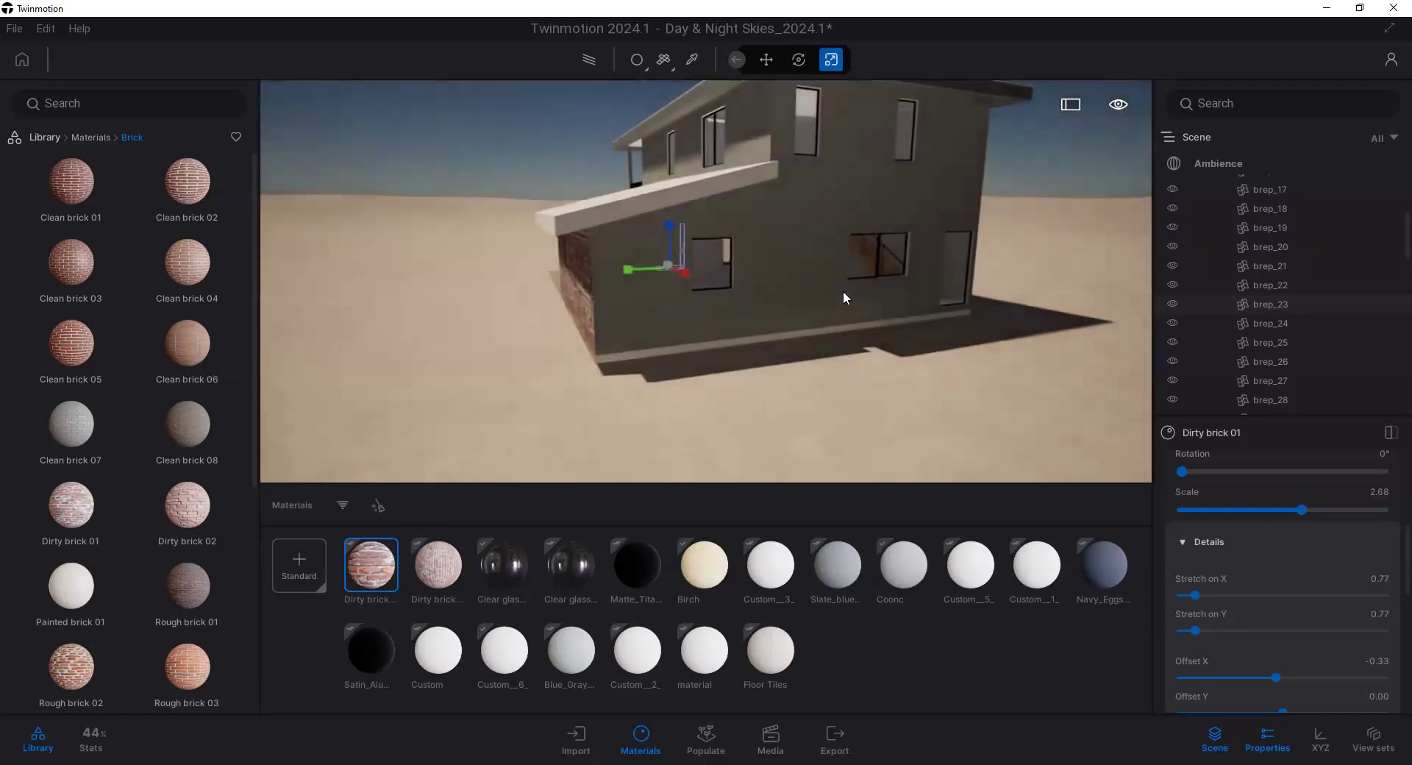
scroll(816, 304, "down", 6)
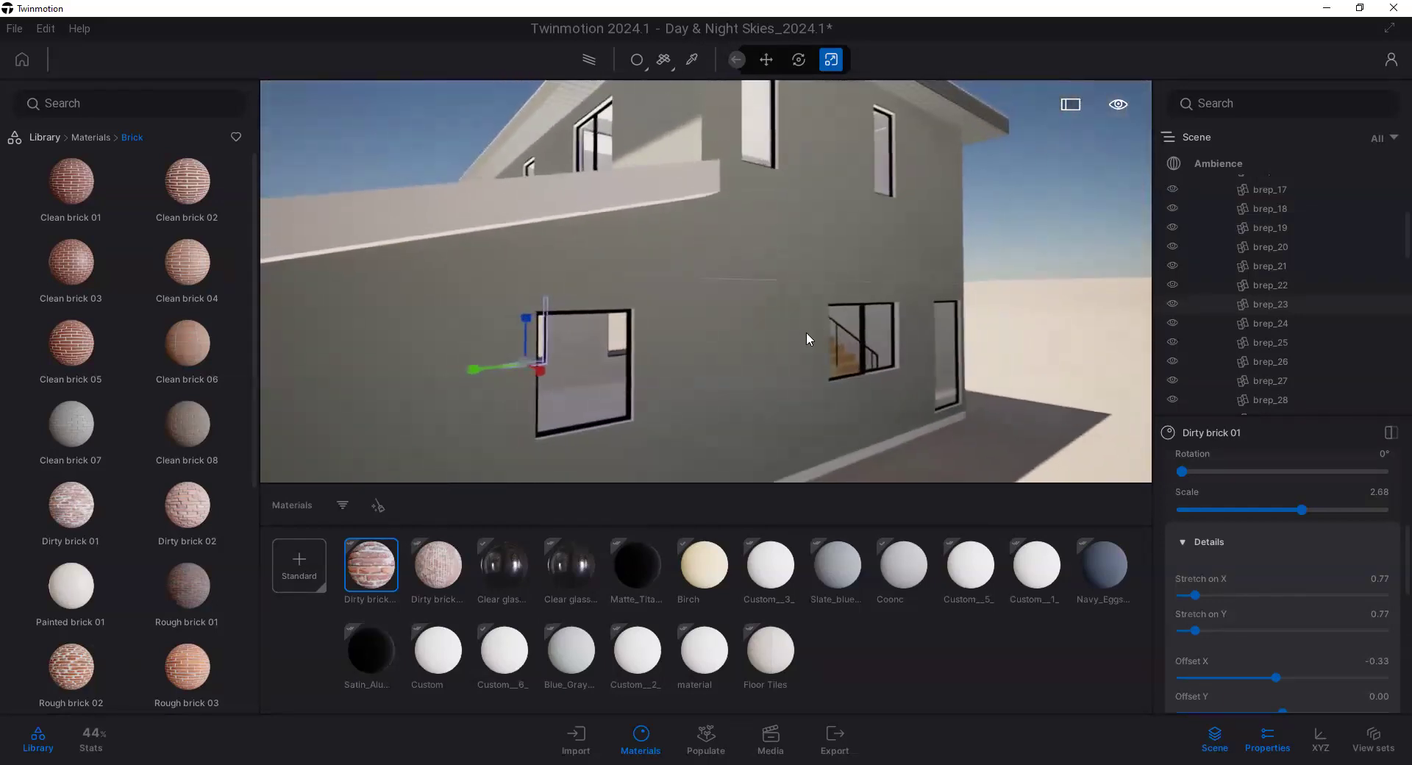
scroll(809, 337, "down", 3)
left_click(691, 60)
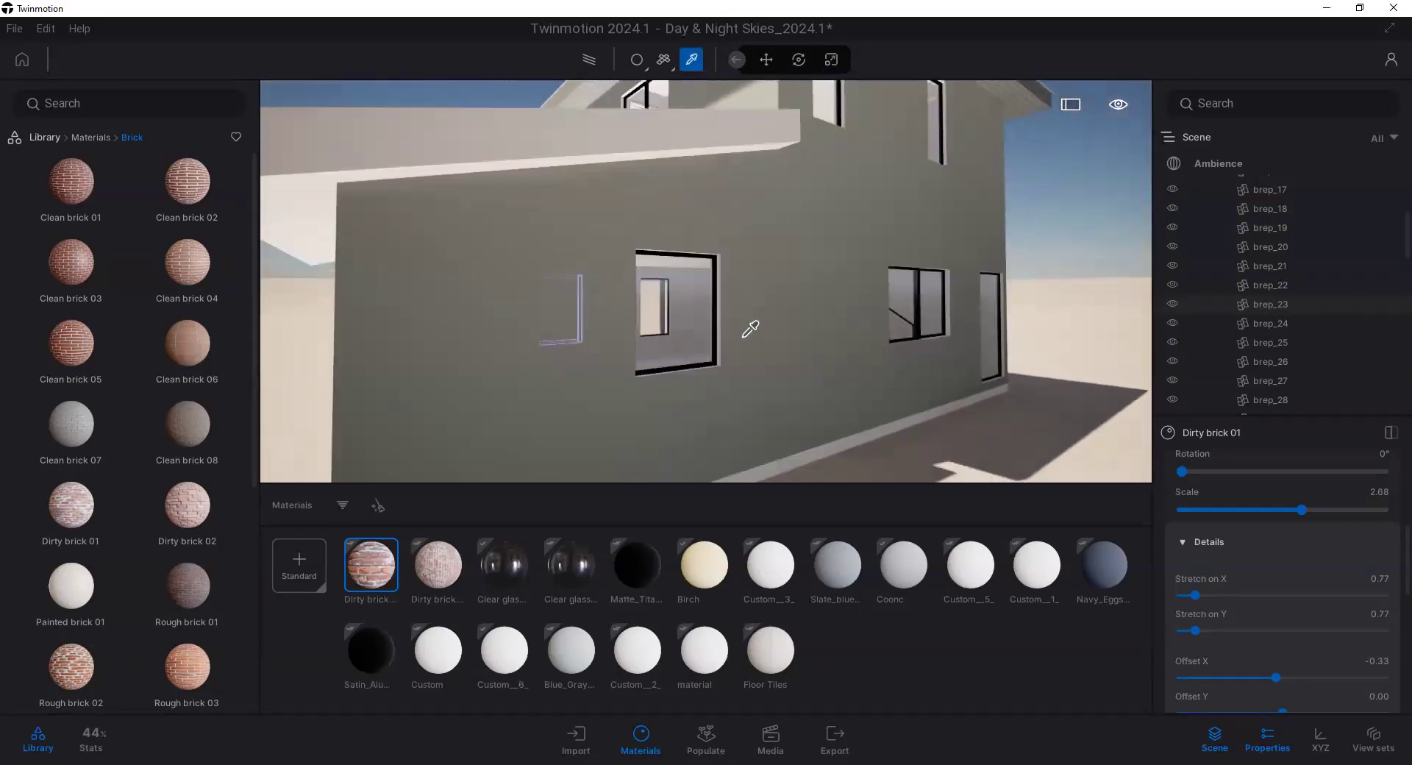
left_click(765, 325)
key("Escape")
key("r")
left_click_drag(579, 656, 844, 443)
key("Escape")
key("r")
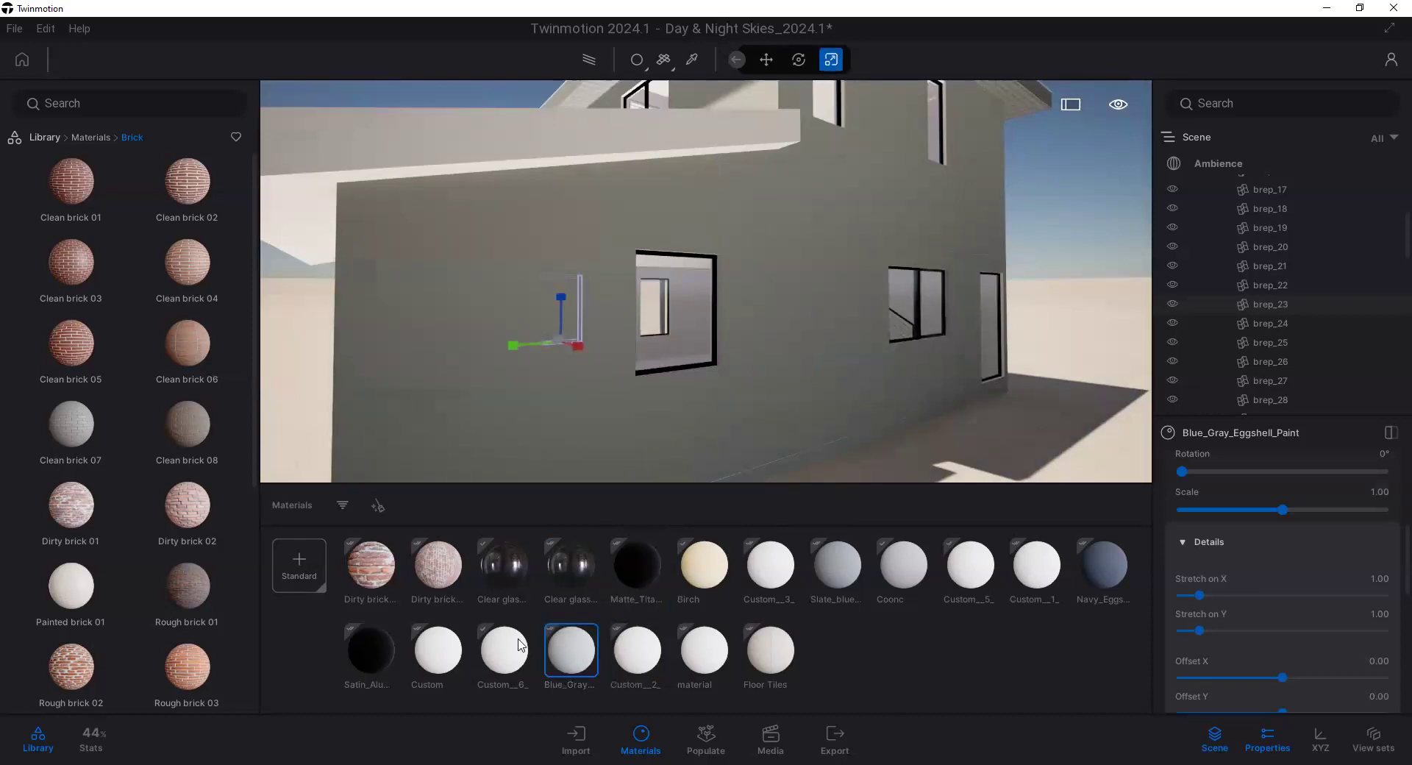
key("Escape")
key("r")
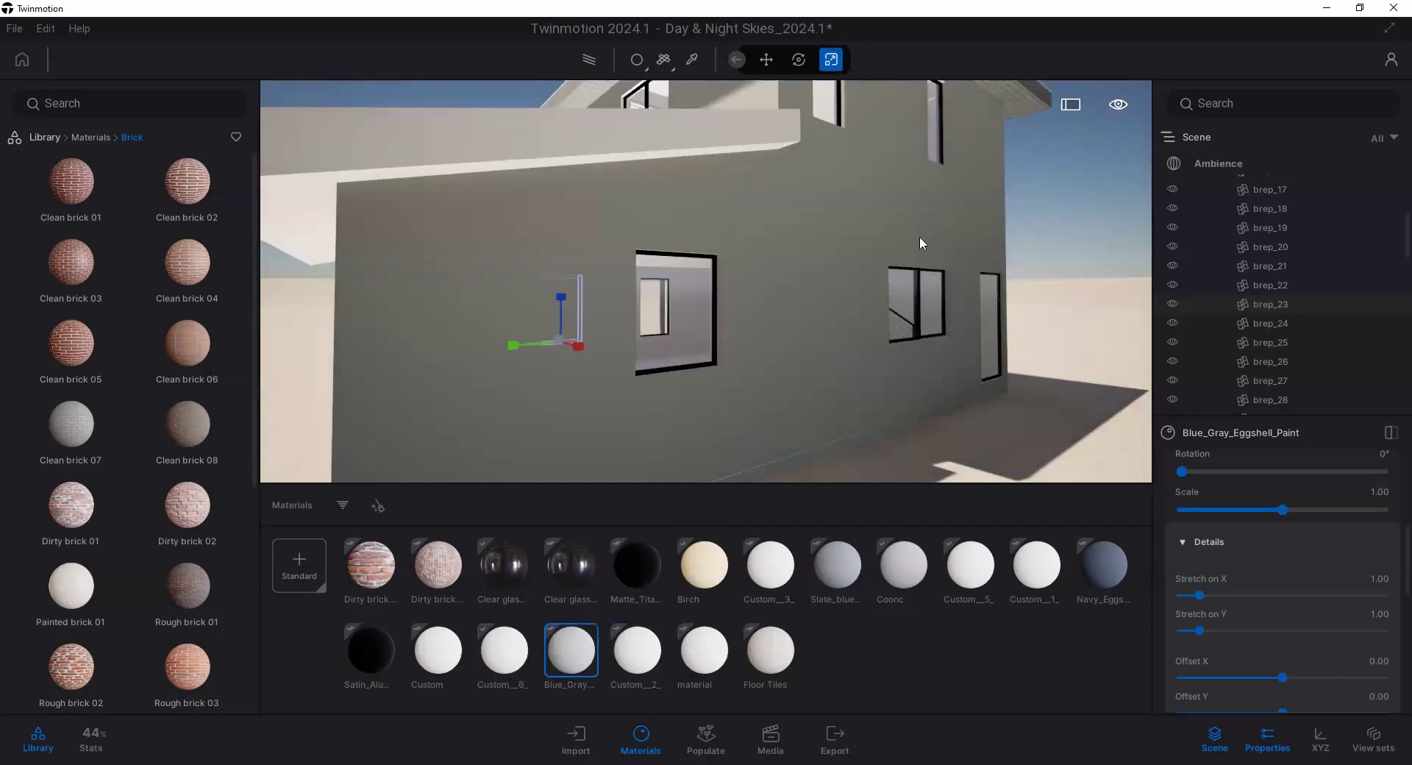
Step: Apply Blue_Gray_Eggshell_Paint to the trims of the upper-floor windows
scroll(919, 236, "down", 5)
key("Escape")
key("ctrl+z")
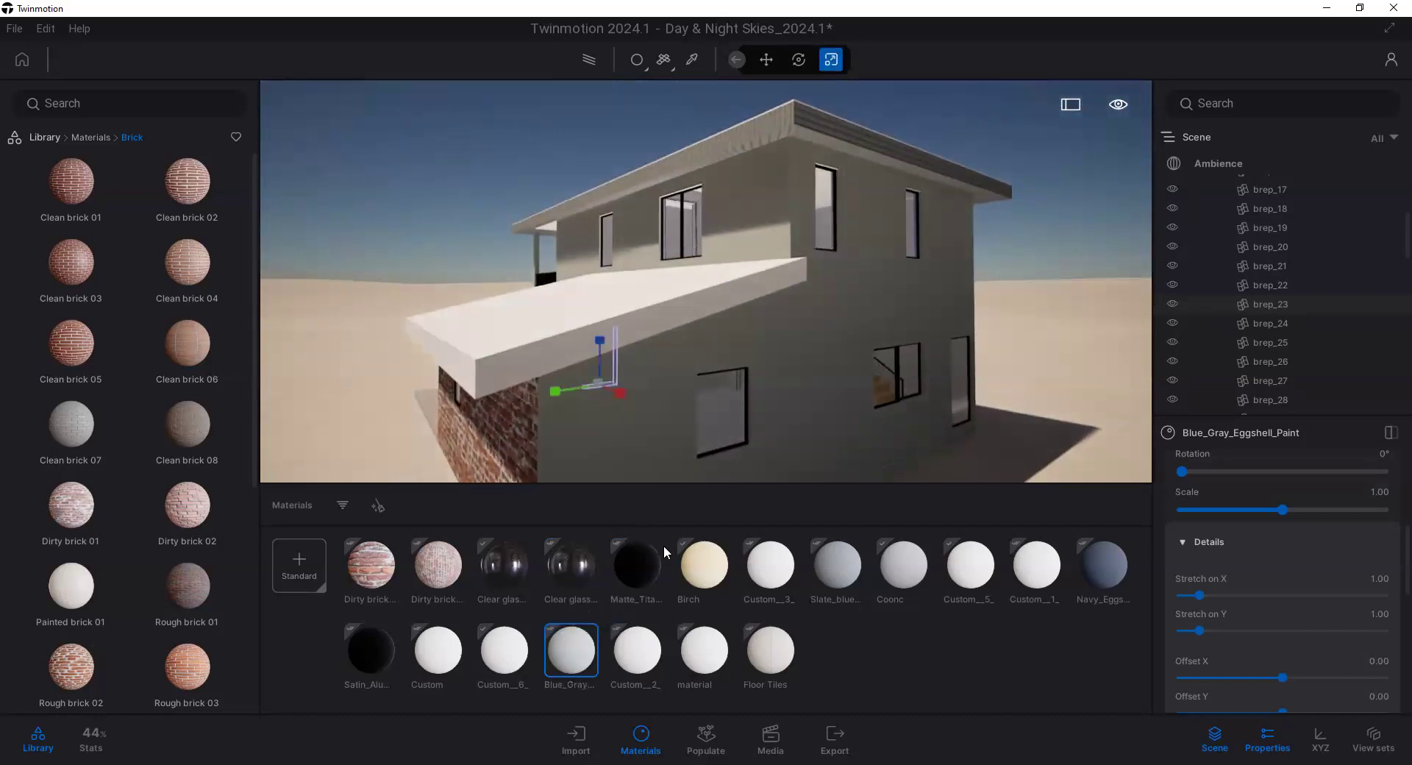
key("Escape")
key("ctrl+z")
key("Escape")
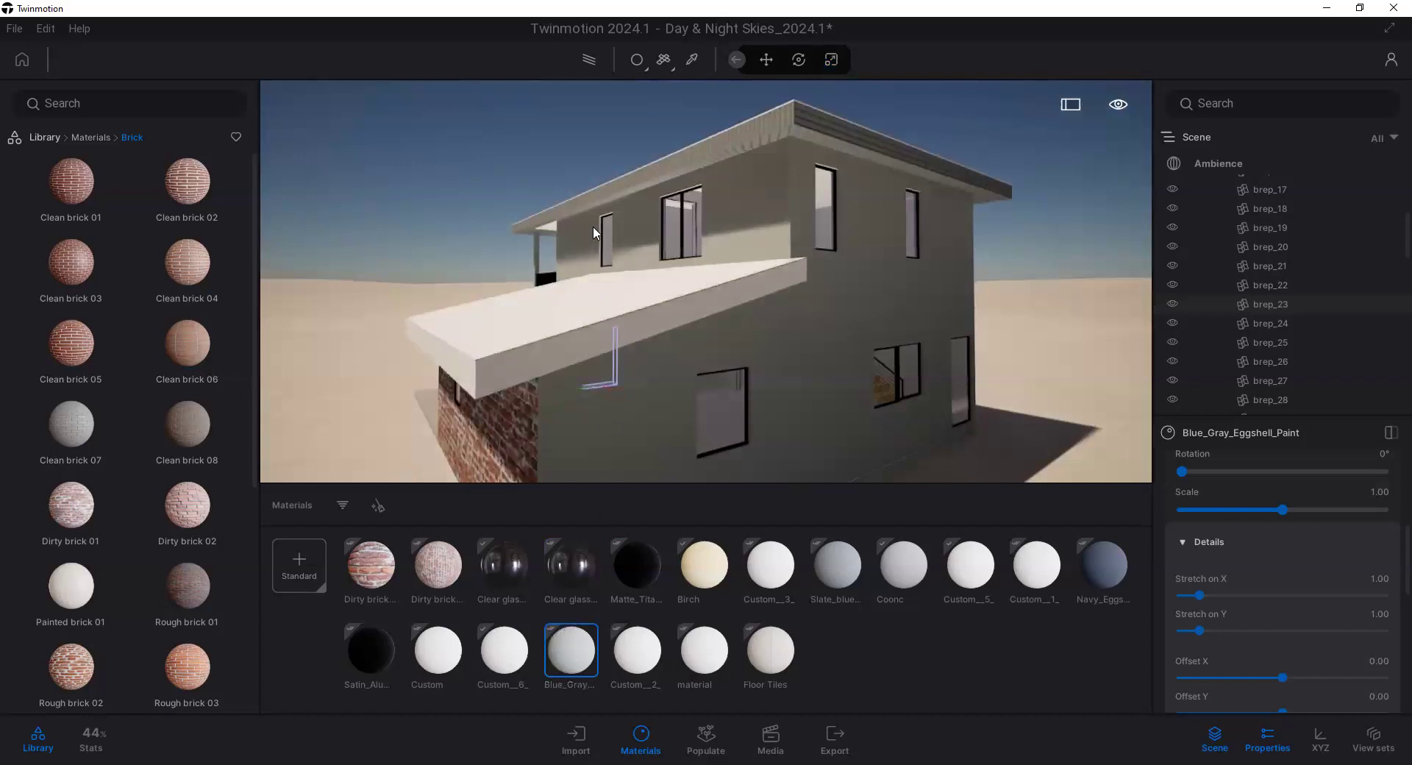
key("ctrl+z")
scroll(640, 365, "down", 5)
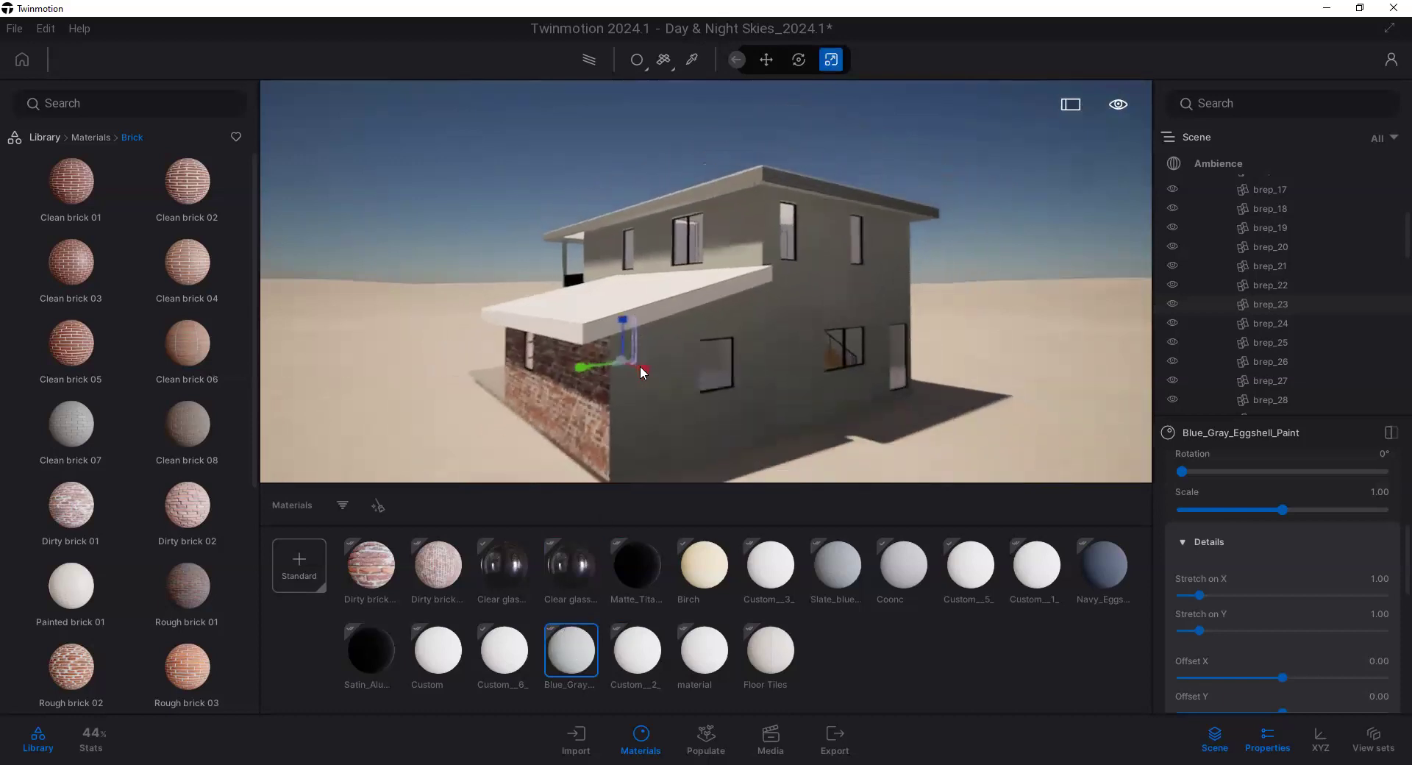
Step: Apply the Base context concrete material from the library to the upper roof's fascia
left_click_drag(641, 384, 576, 315)
left_click(759, 294)
left_click_drag(759, 293, 809, 294)
middle_click_drag(809, 294, 753, 266, "shift")
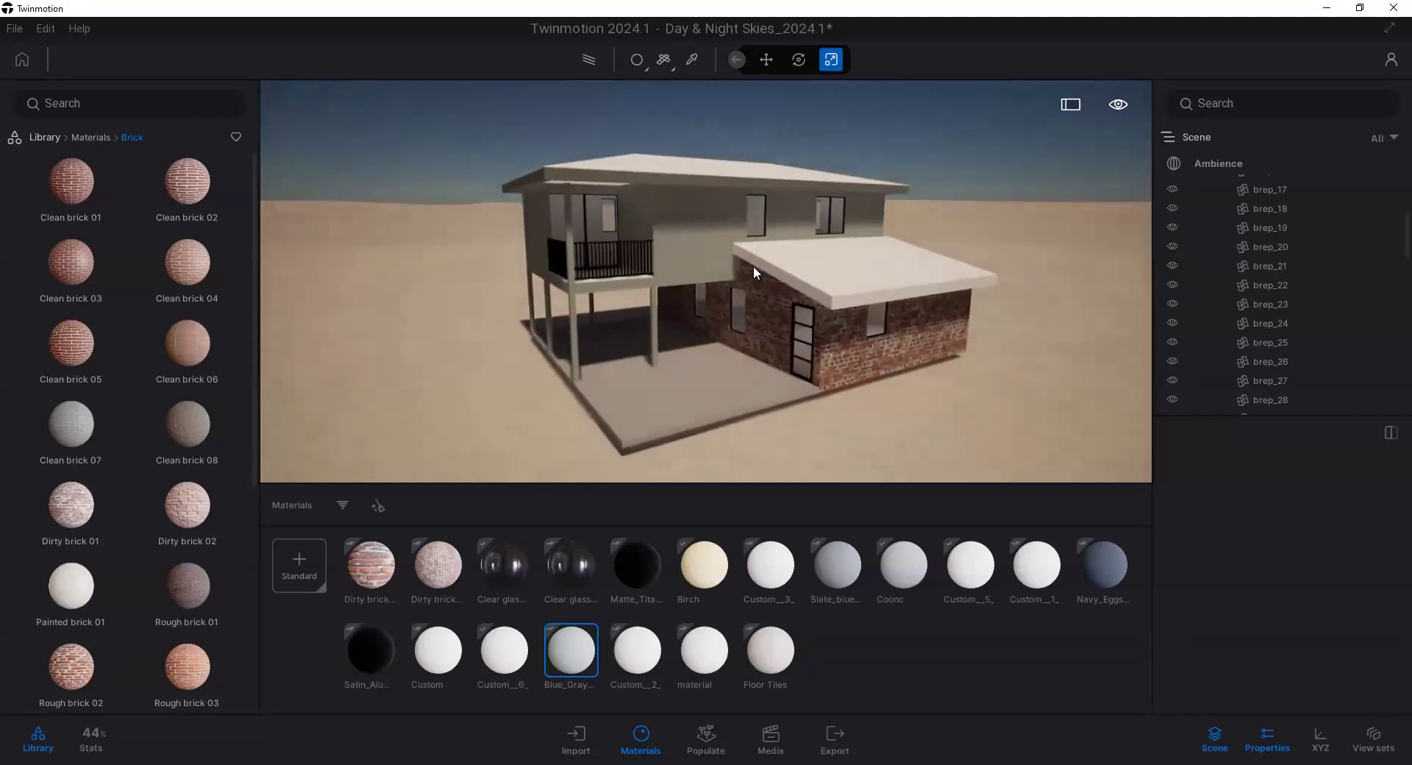
scroll(752, 266, "up", 5)
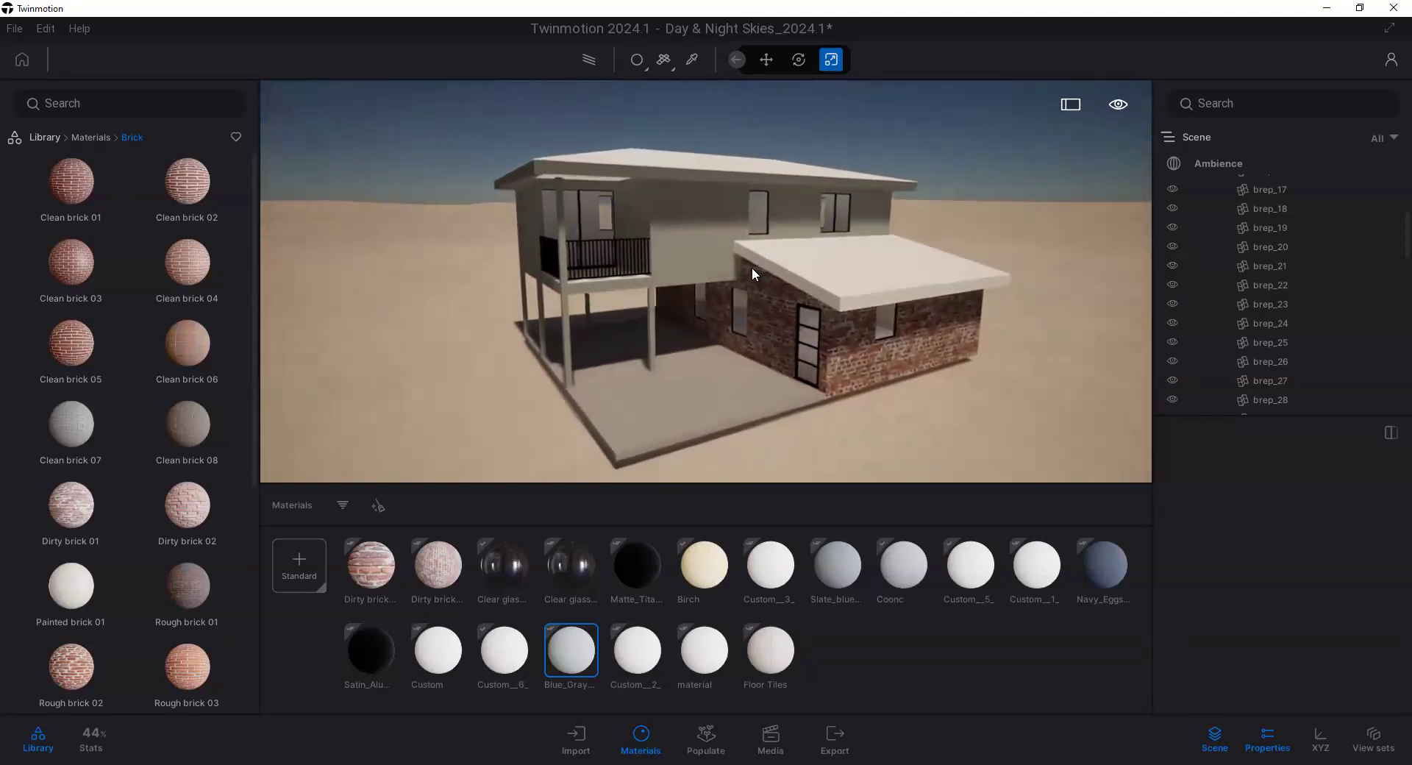
middle_click_drag(706, 252, 666, 289)
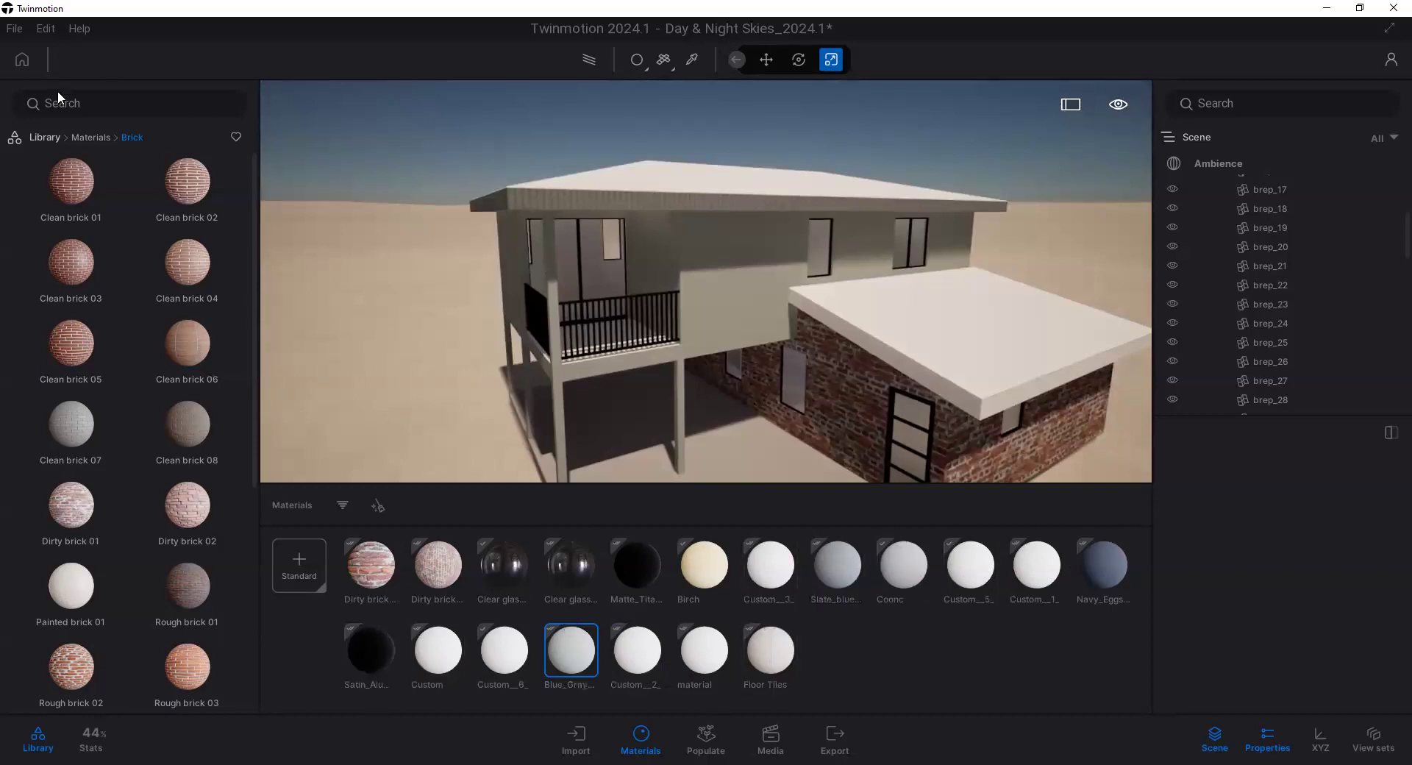
left_click(88, 137)
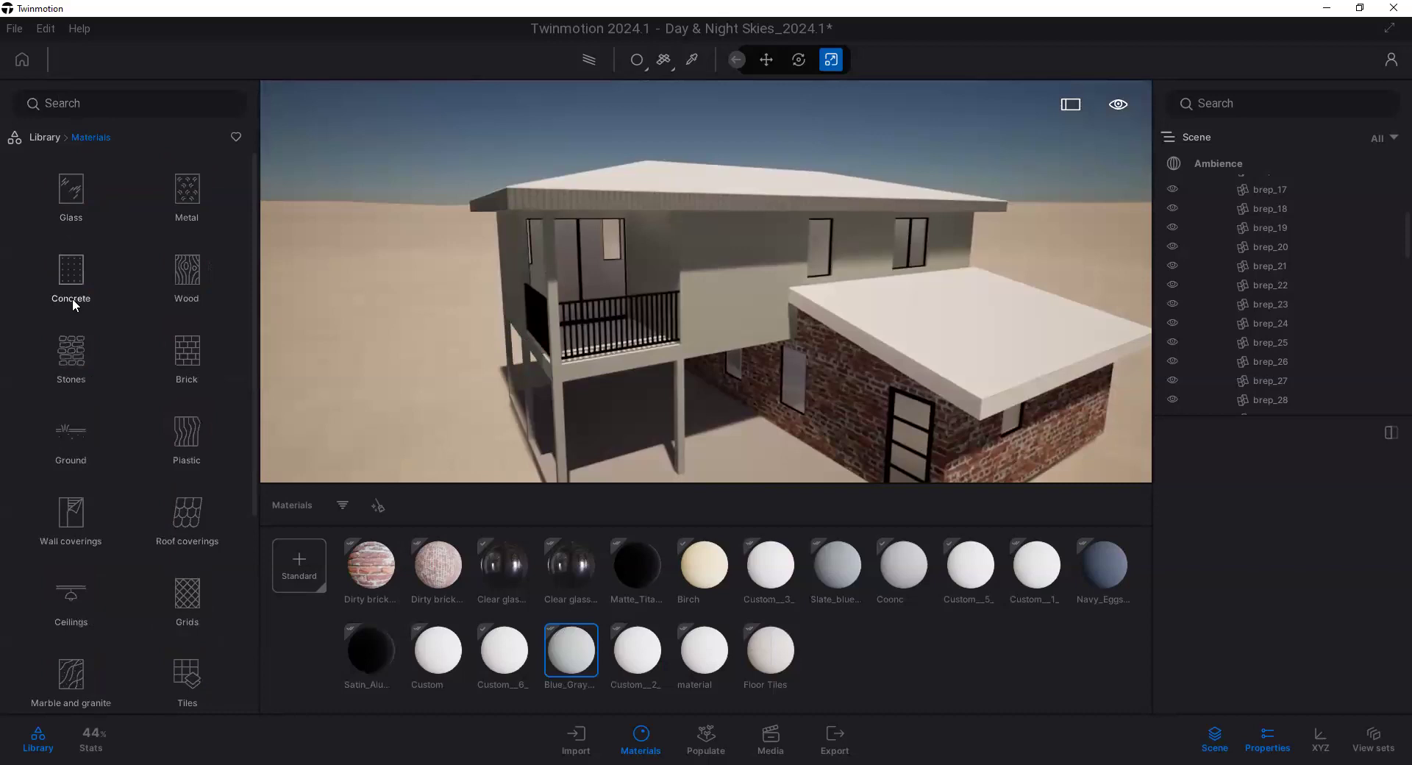
left_click(69, 278)
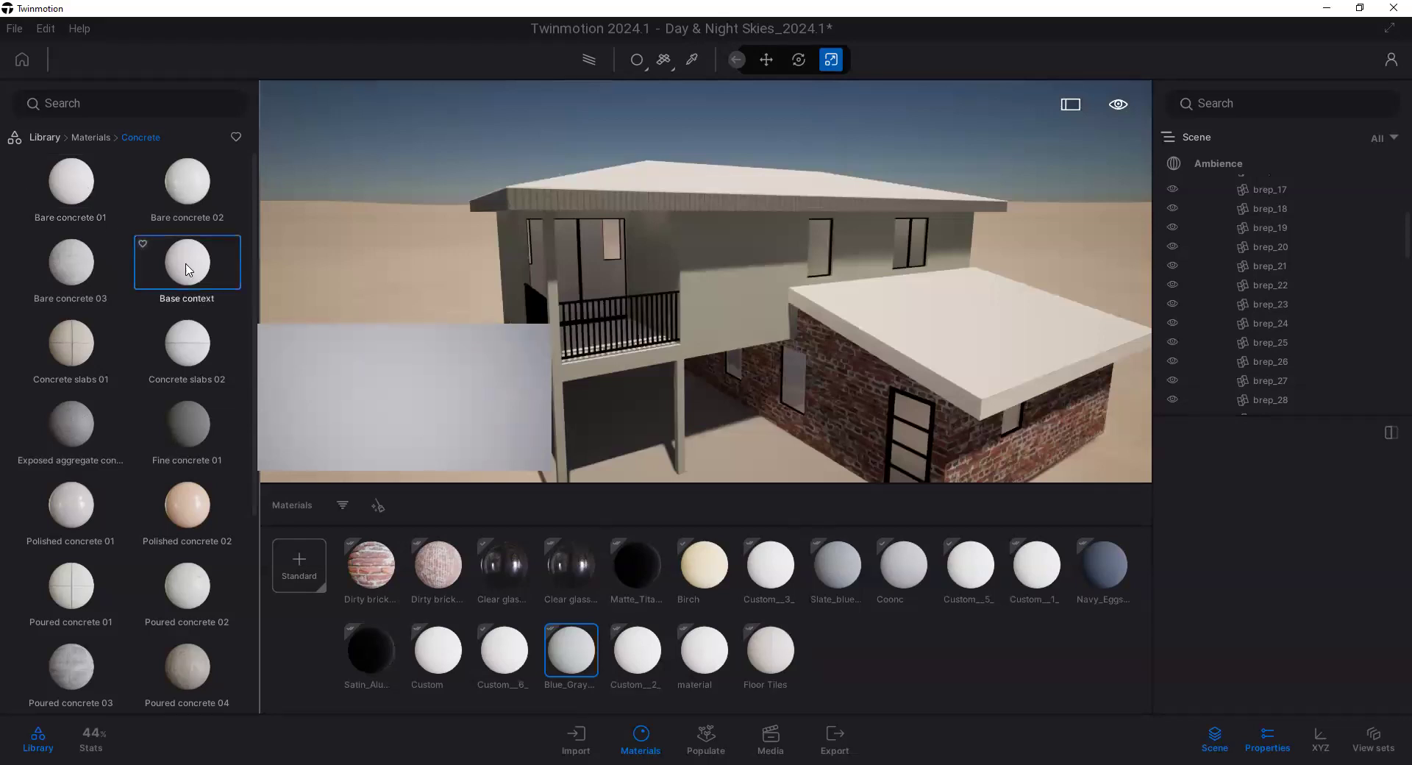
left_click_drag(189, 270, 486, 215)
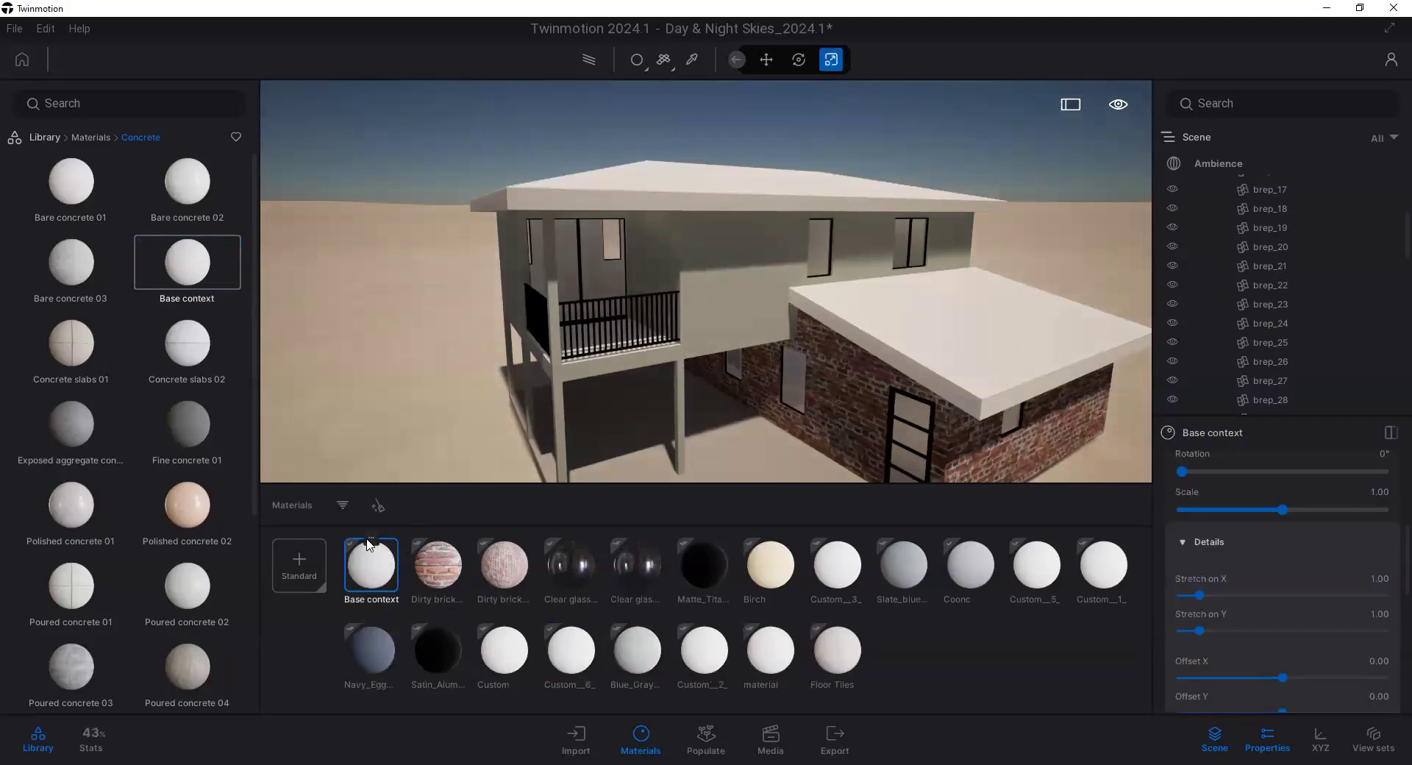
Step: Rename the Base context material as Fascia-Grey
left_click(372, 539)
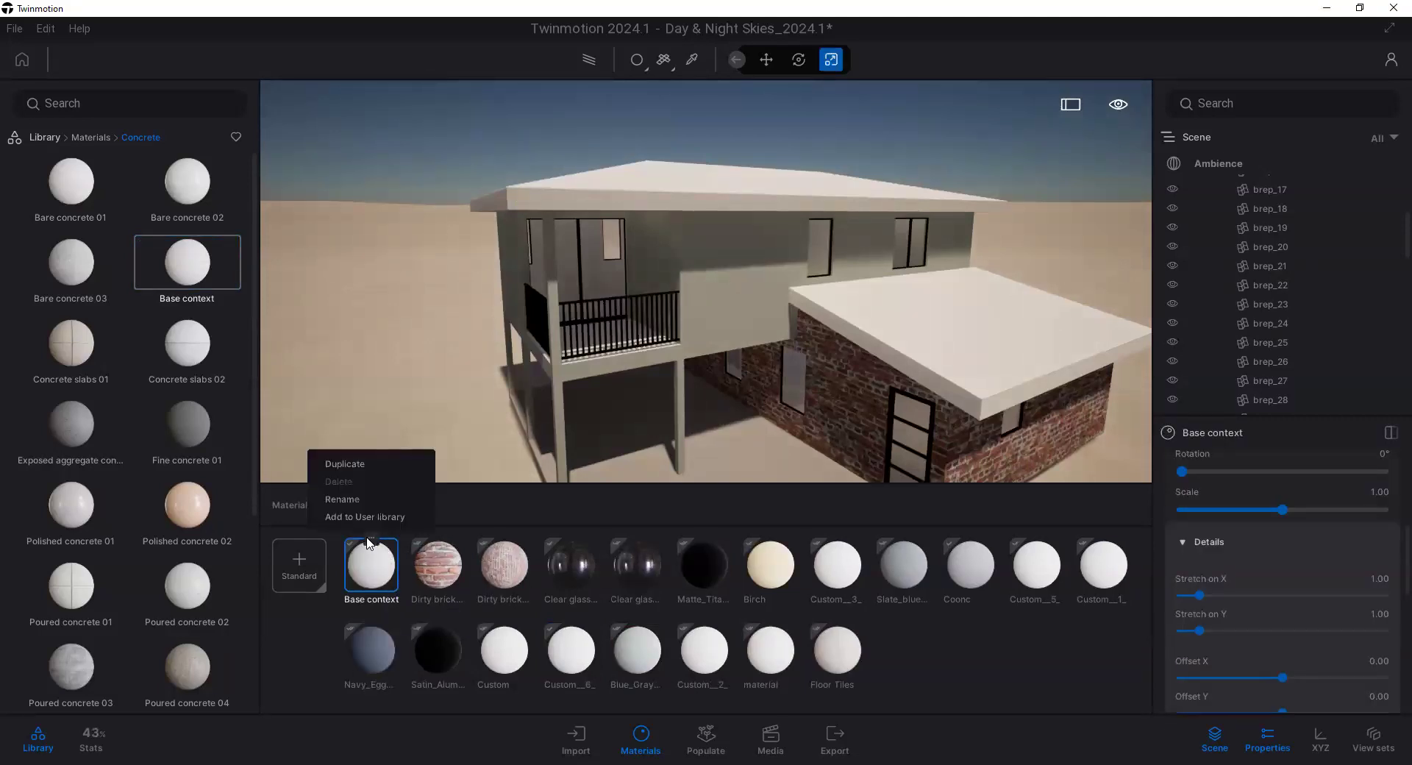
left_click(350, 500)
type("F")
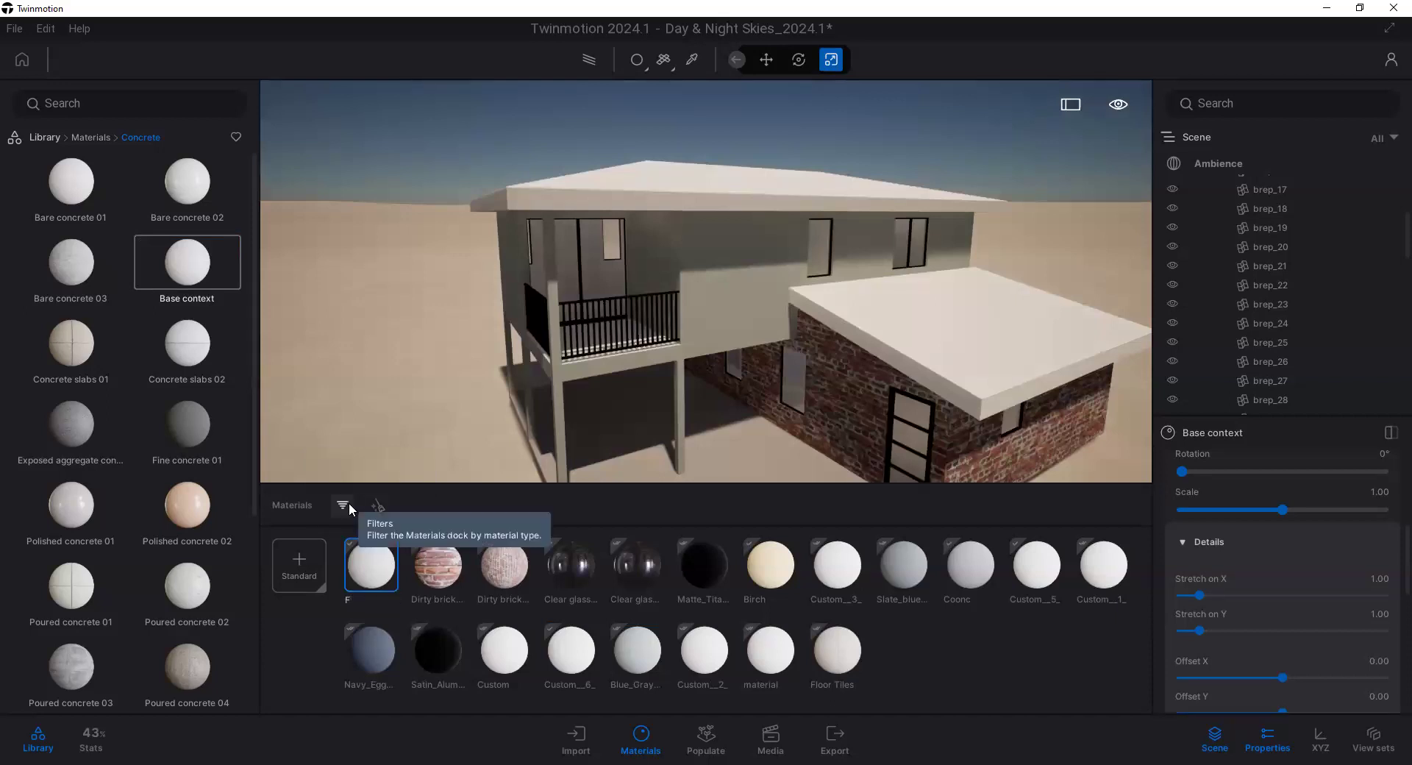
type("Fascia-Grey")
left_click(307, 646)
Step: Change the Fascia-Grey material's tint to a dark bluish grey
left_click(370, 564)
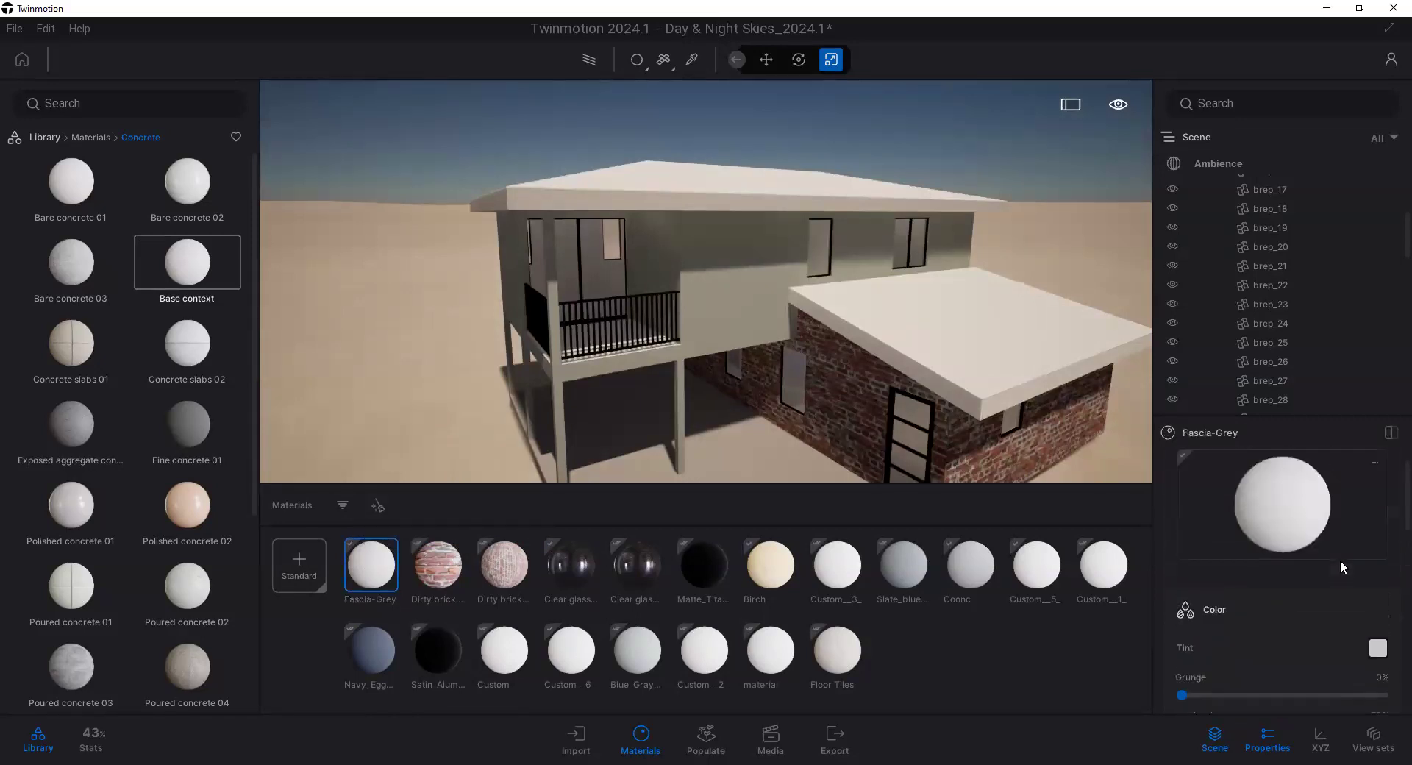
left_click(1382, 650)
left_click_drag(697, 324, 696, 393)
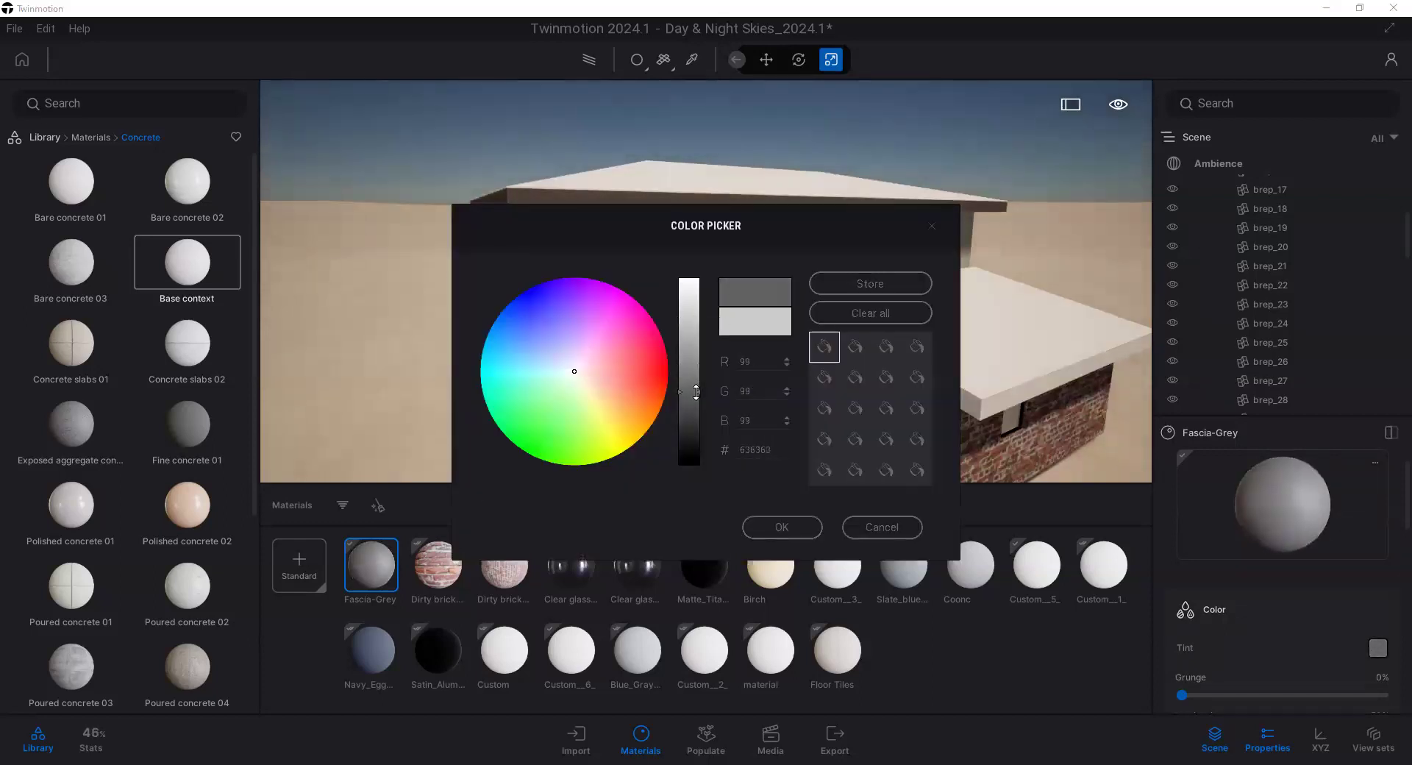
left_click(572, 373)
left_click_drag(571, 372, 563, 368)
left_click_drag(698, 393, 699, 396)
left_click(763, 526)
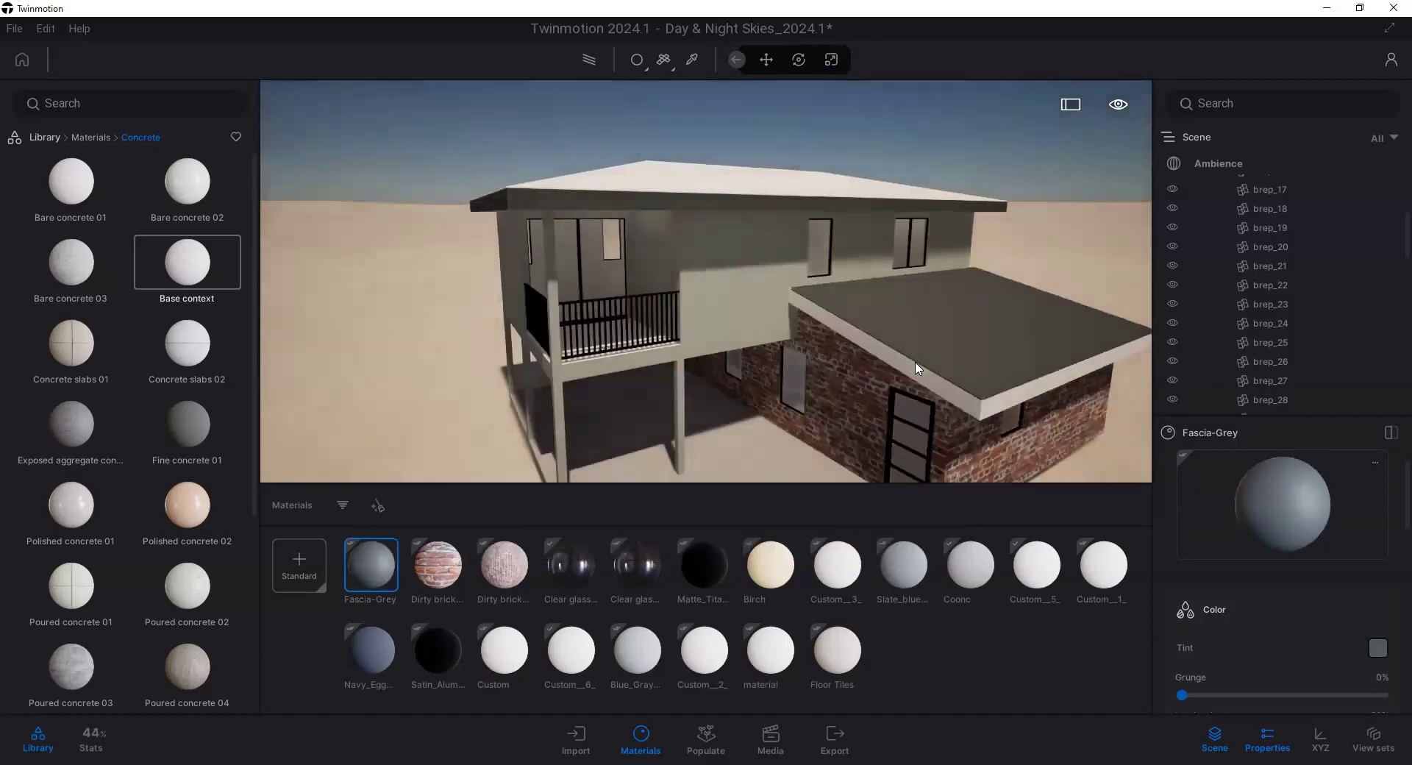
Step: Apply the Fascia-Grey material to the fascia of the lower roof
key("r")
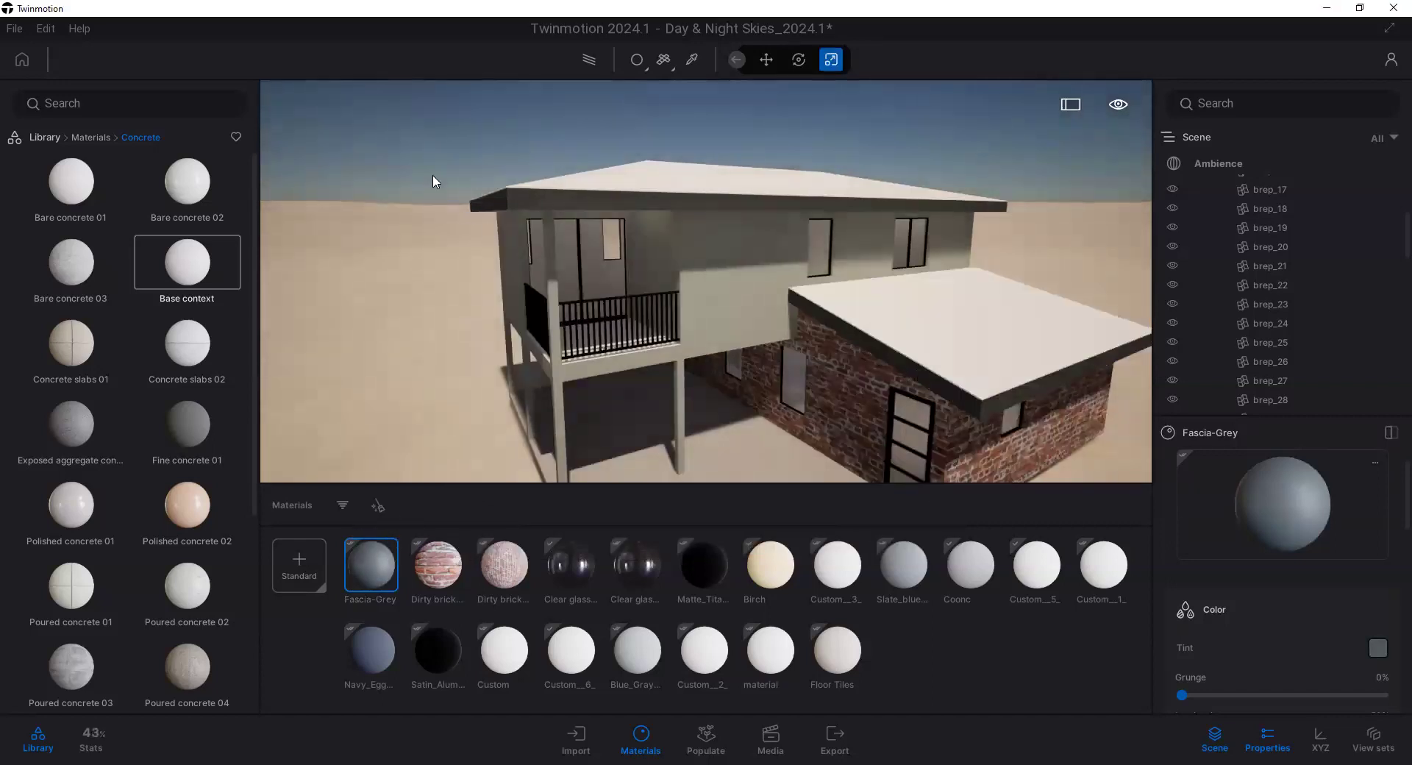
scroll(608, 285, "down", 3)
right_click_drag(713, 294, 657, 281)
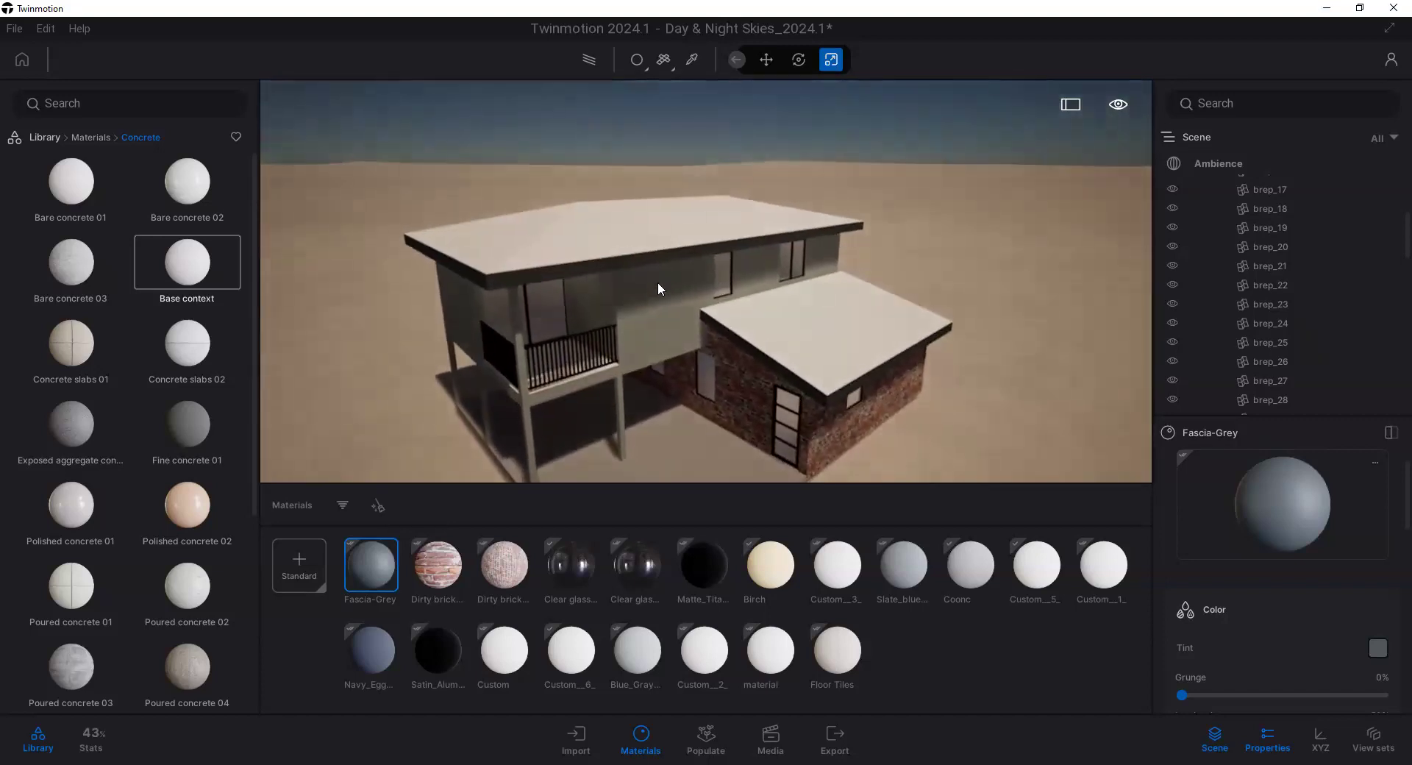
Step: Examine the roof fascias and the brickwork around the ground-floor windows and glazed door
left_click(90, 138)
mouse_move(730, 387)
right_mouse_down()
mouse_move(709, 316)
mouse_move(724, 381)
right_mouse_up()
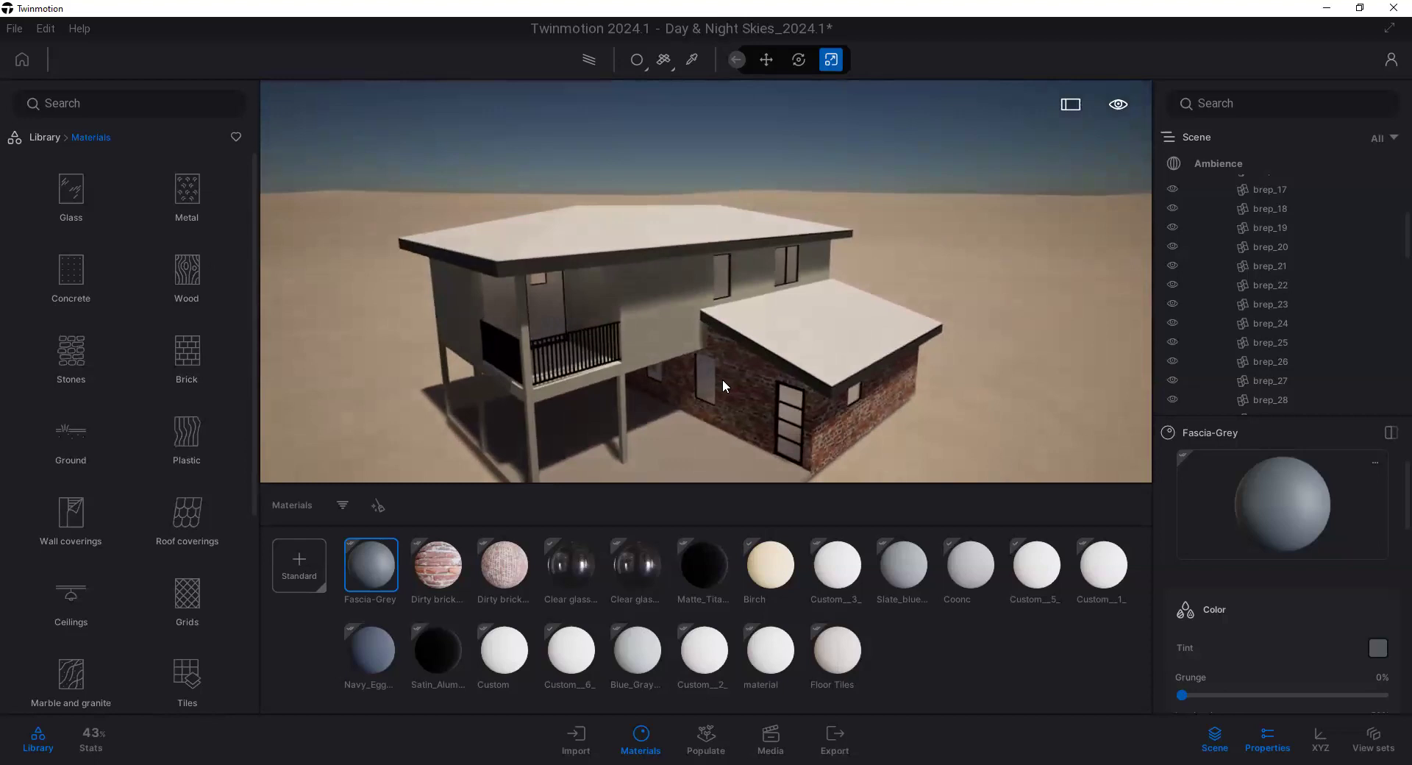
scroll(718, 360, "up", 5)
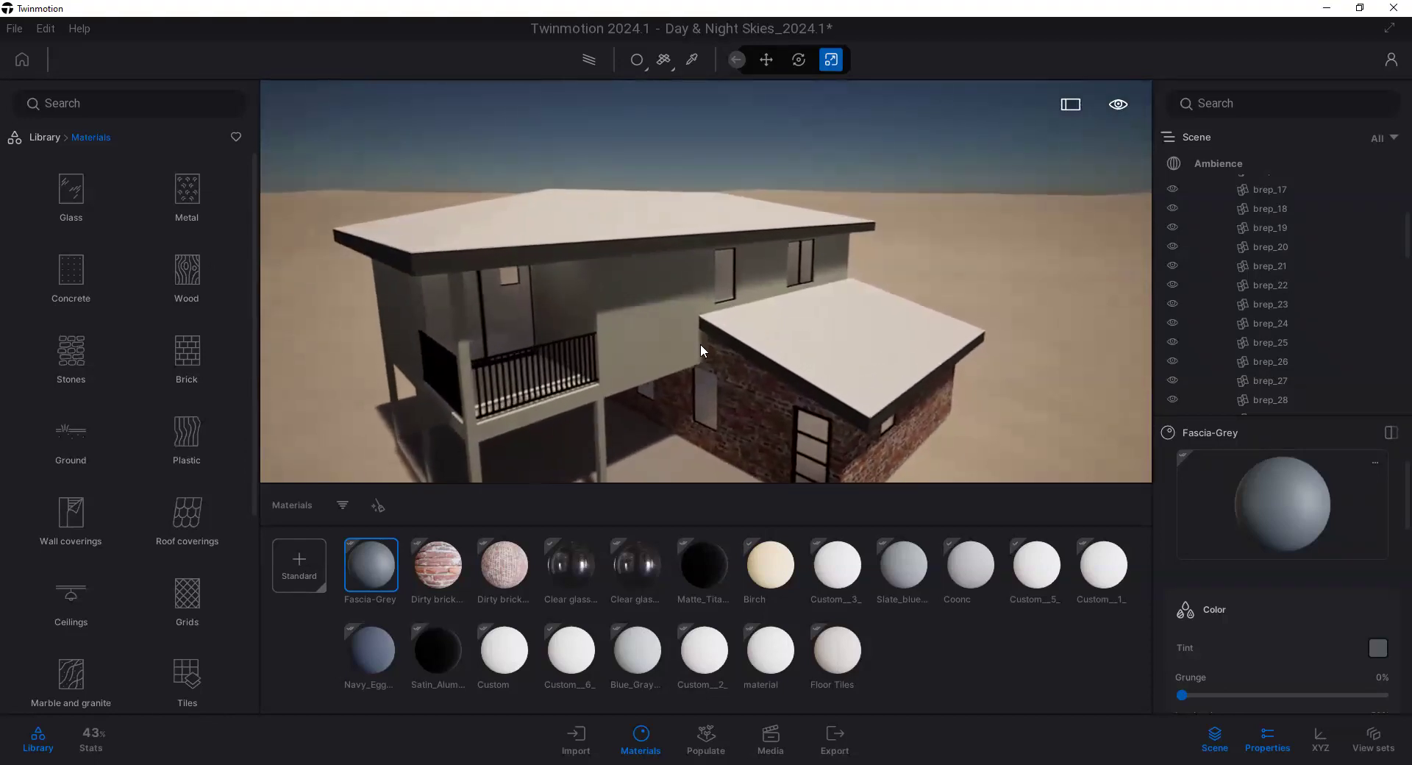
scroll(657, 346, "down", 3)
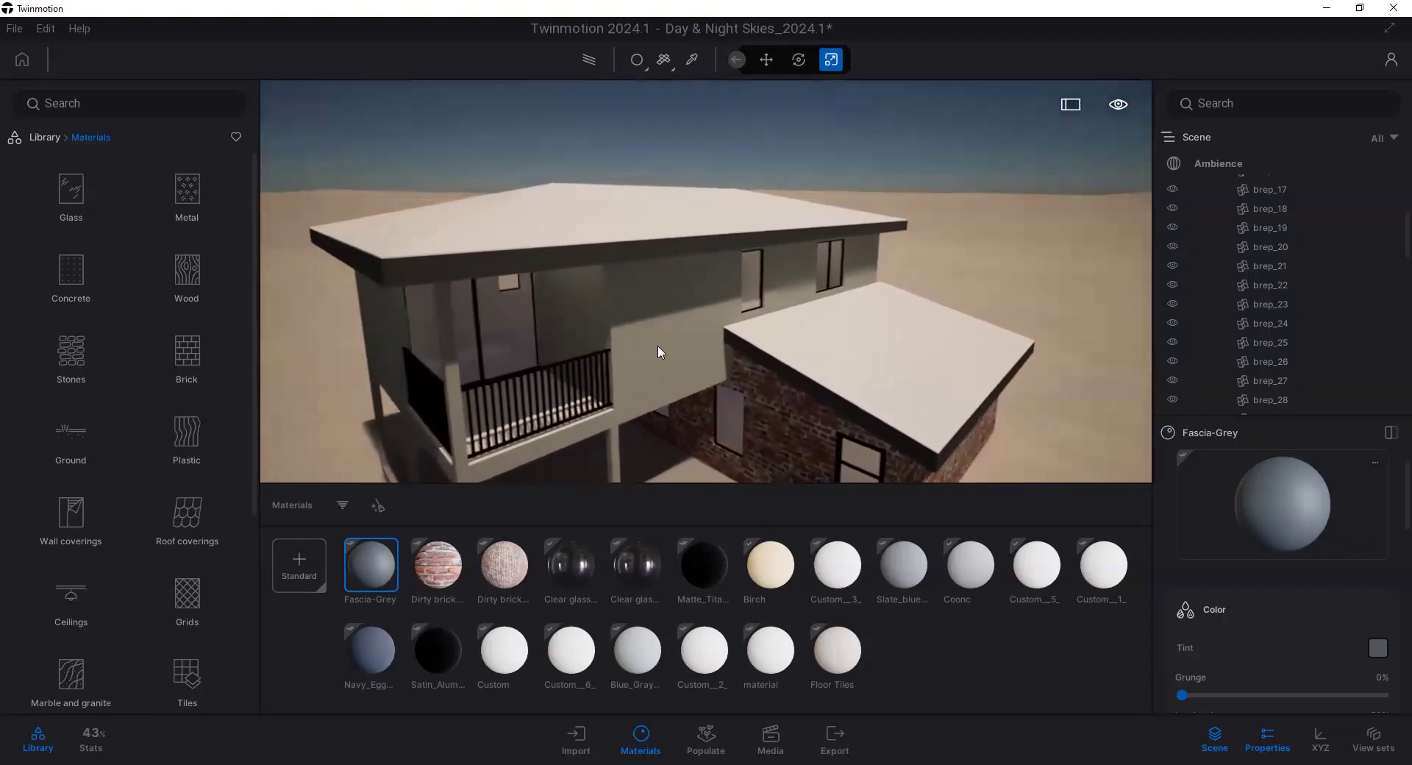
left_click_drag(655, 324, 456, 204)
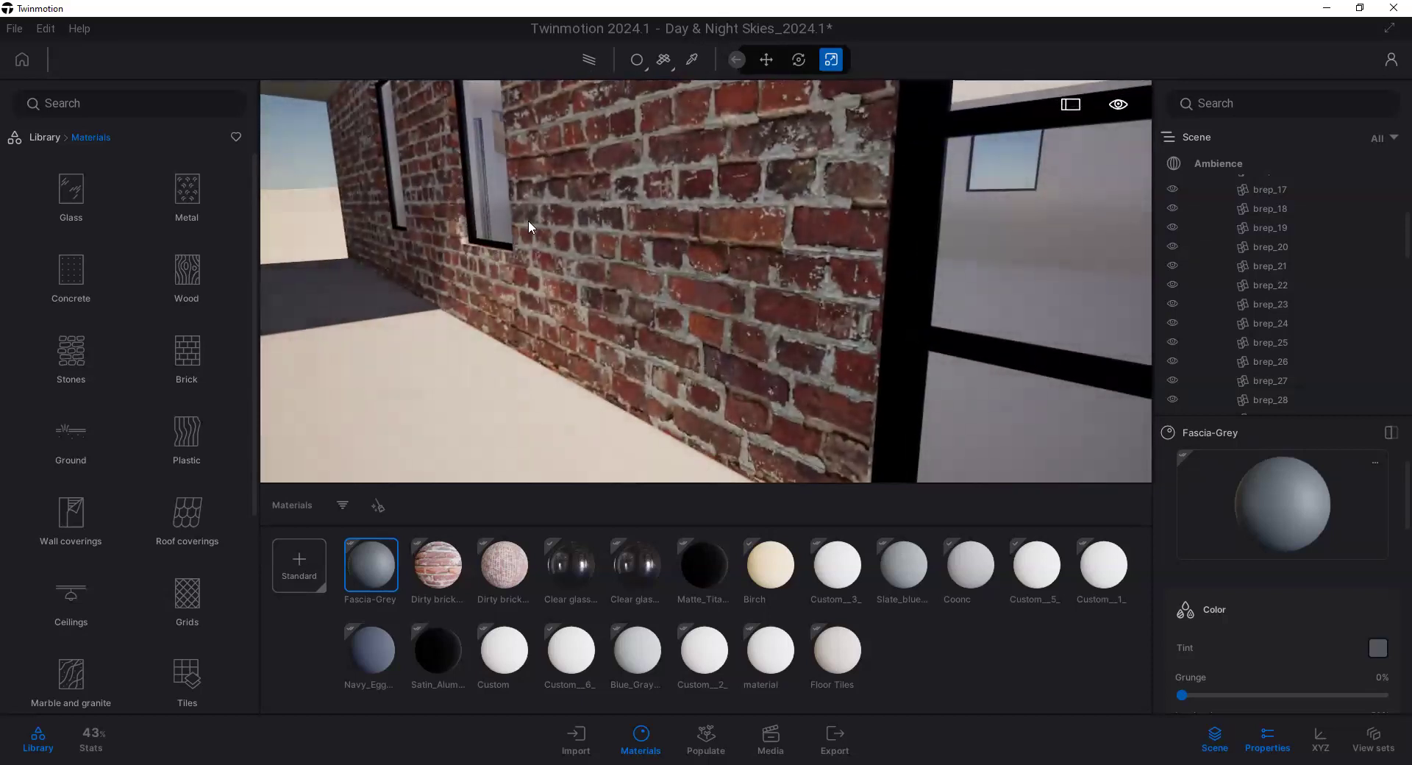
scroll(493, 206, "down", 3)
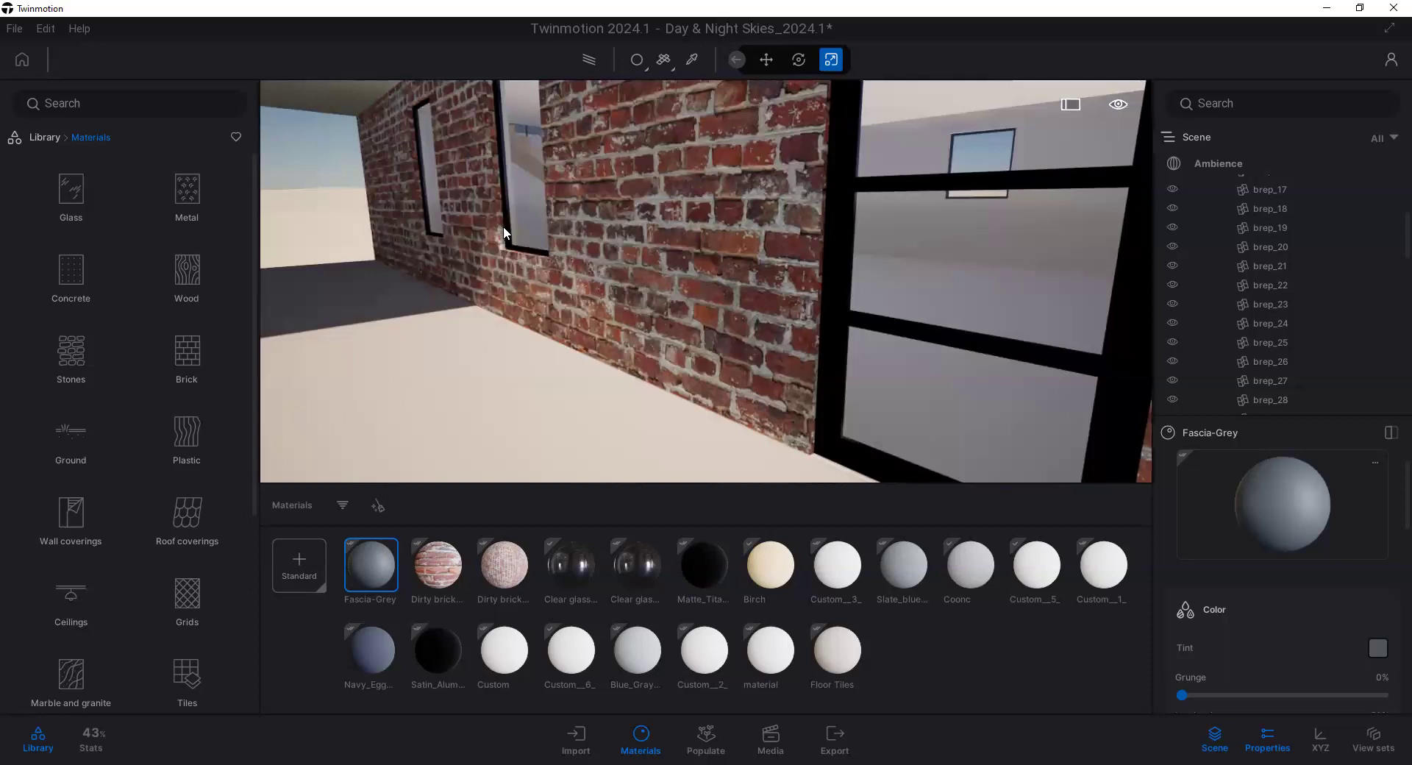
scroll(498, 170, "down", 6)
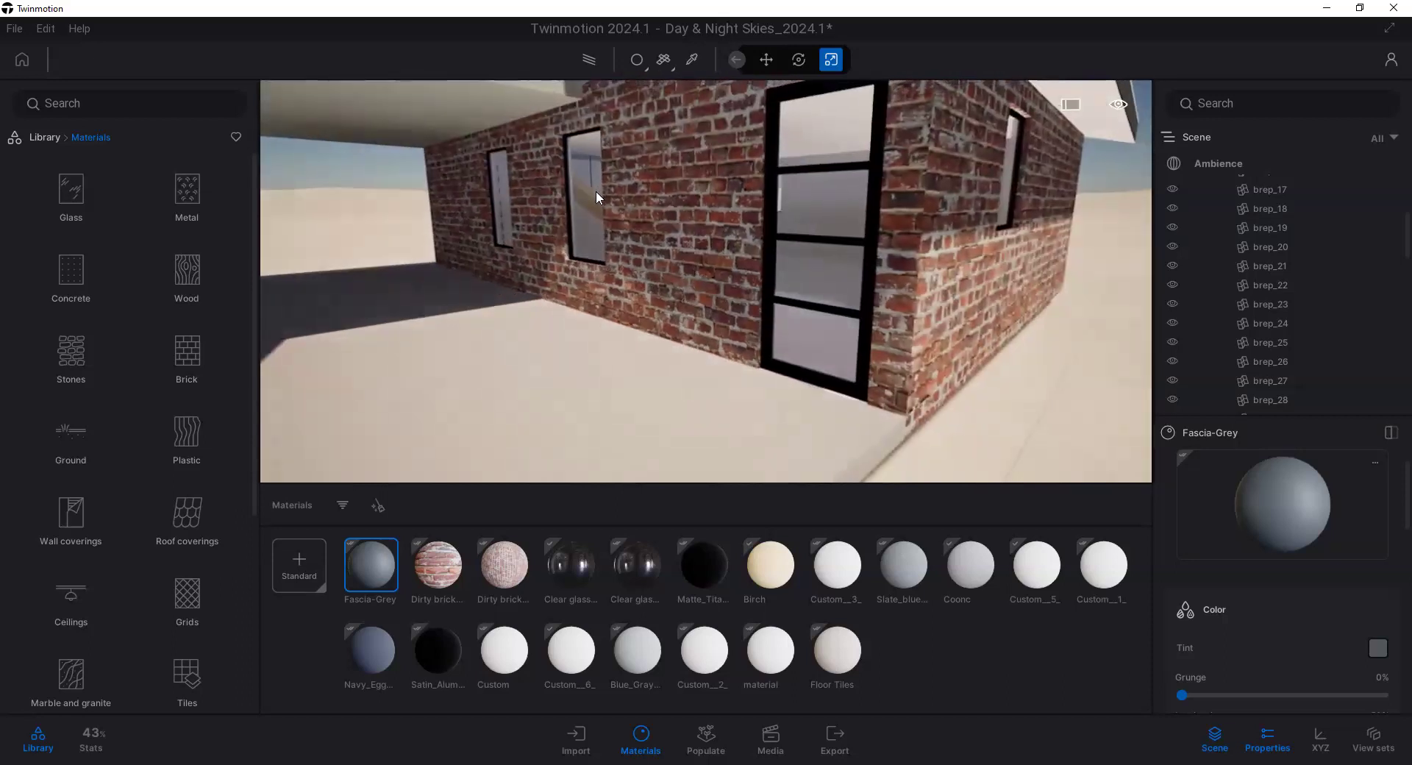
scroll(539, 204, "down", 2)
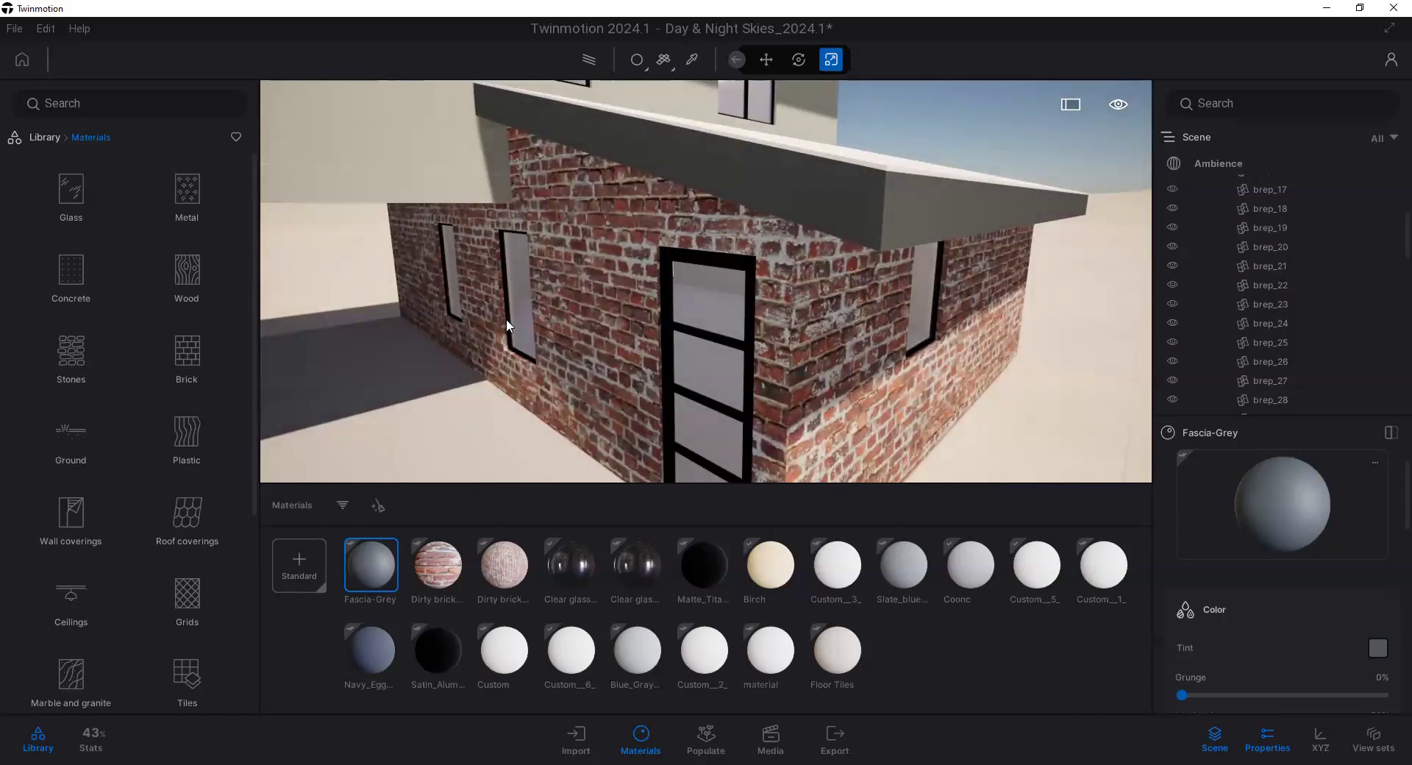
left_click_drag(491, 279, 630, 298)
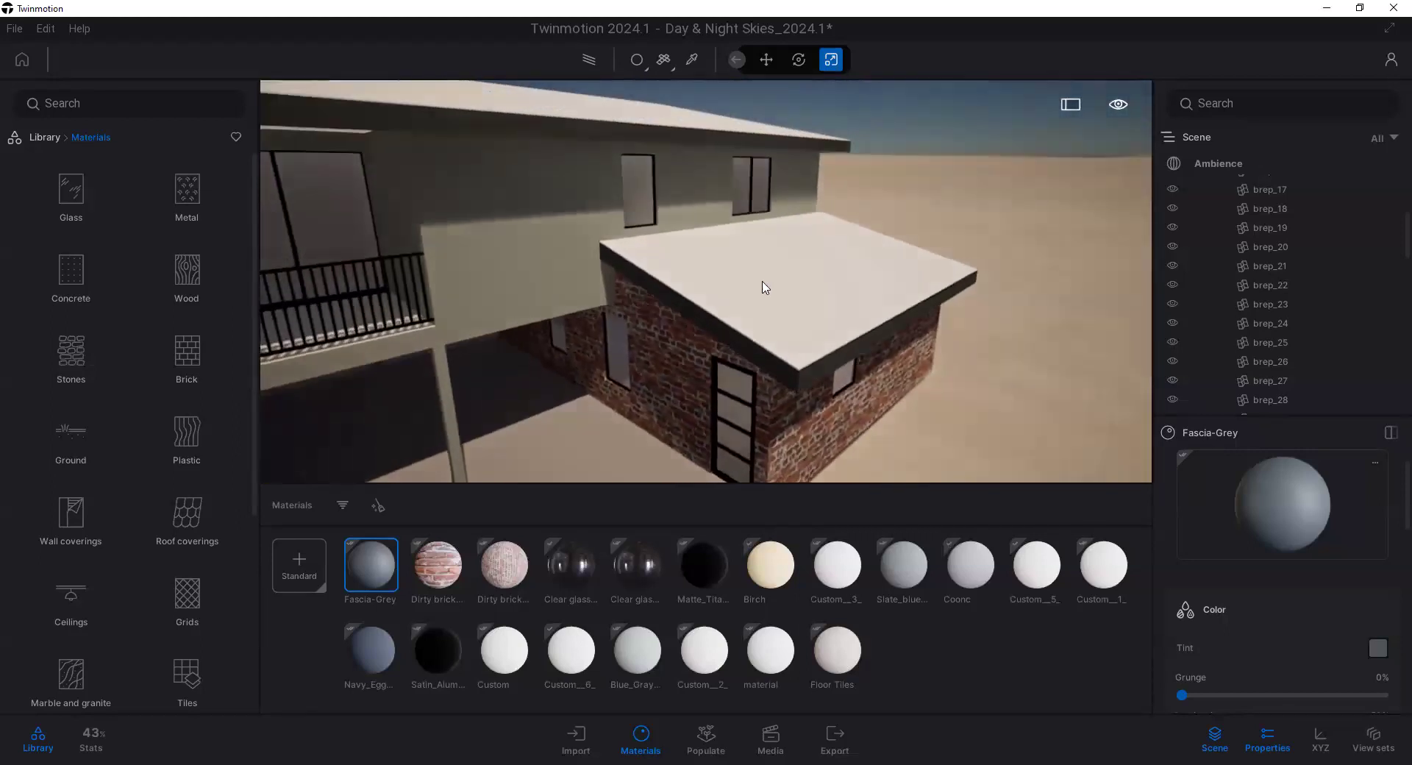
Step: Check the lower and upper roof surfaces and open the Roof coverings category of the material library
left_click(768, 295)
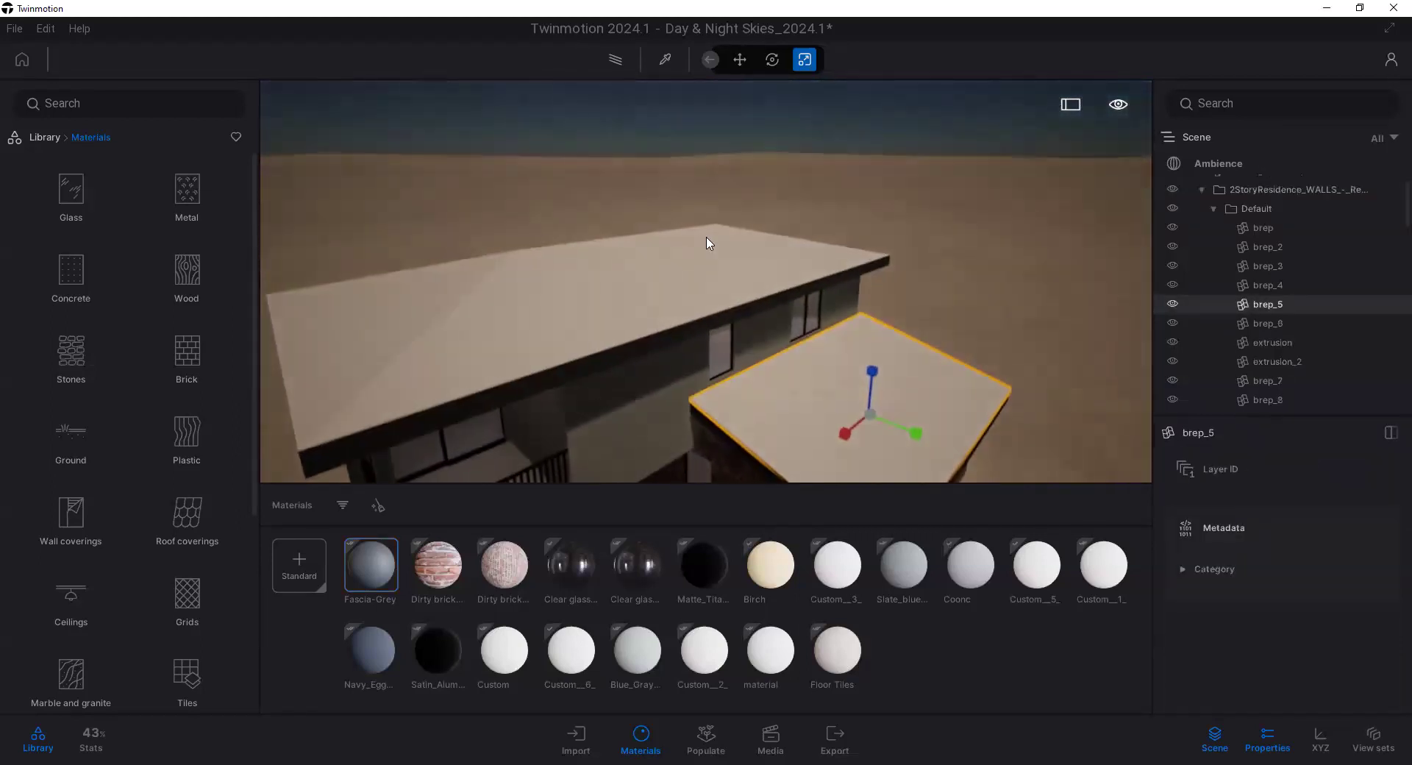
left_click(649, 265)
left_click_drag(425, 305, 879, 299)
left_click(1009, 305)
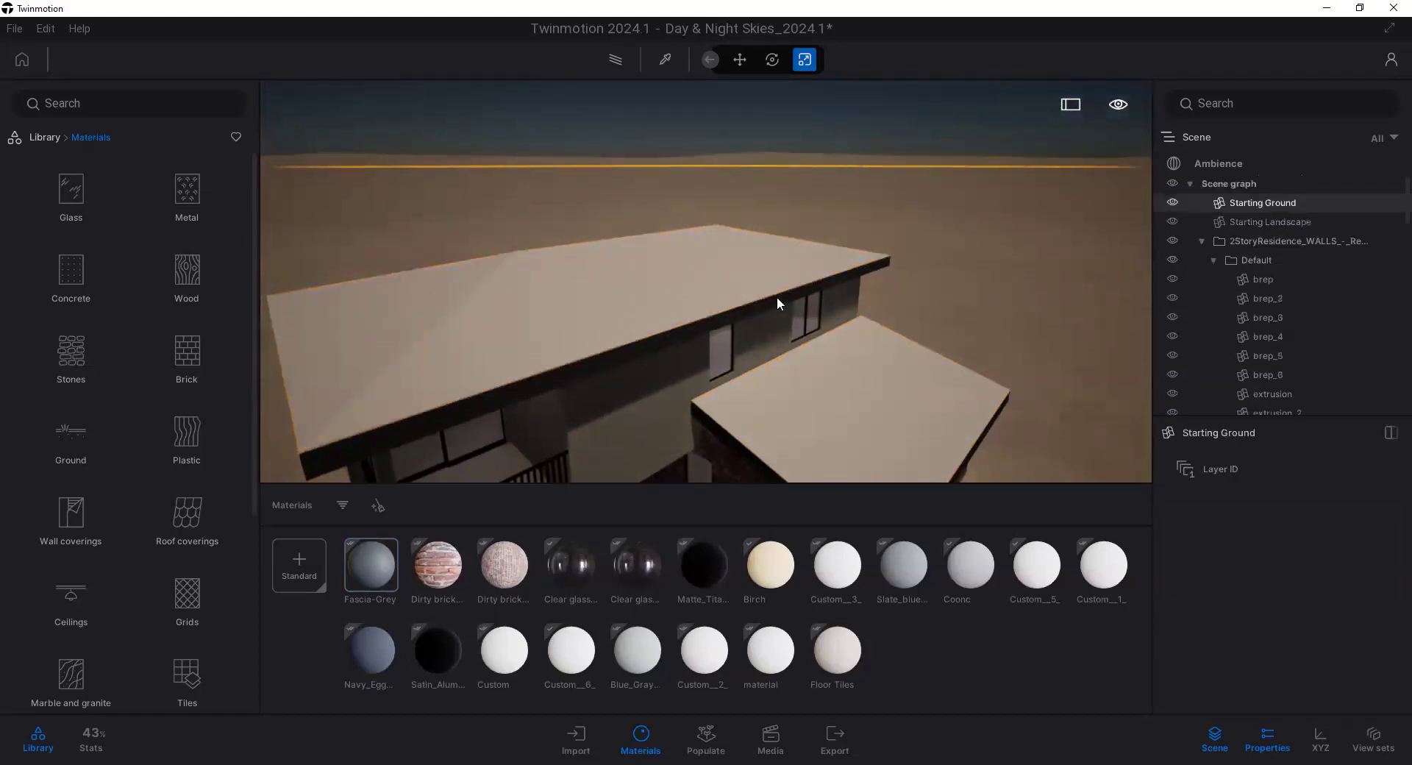
left_click_drag(775, 303, 775, 318)
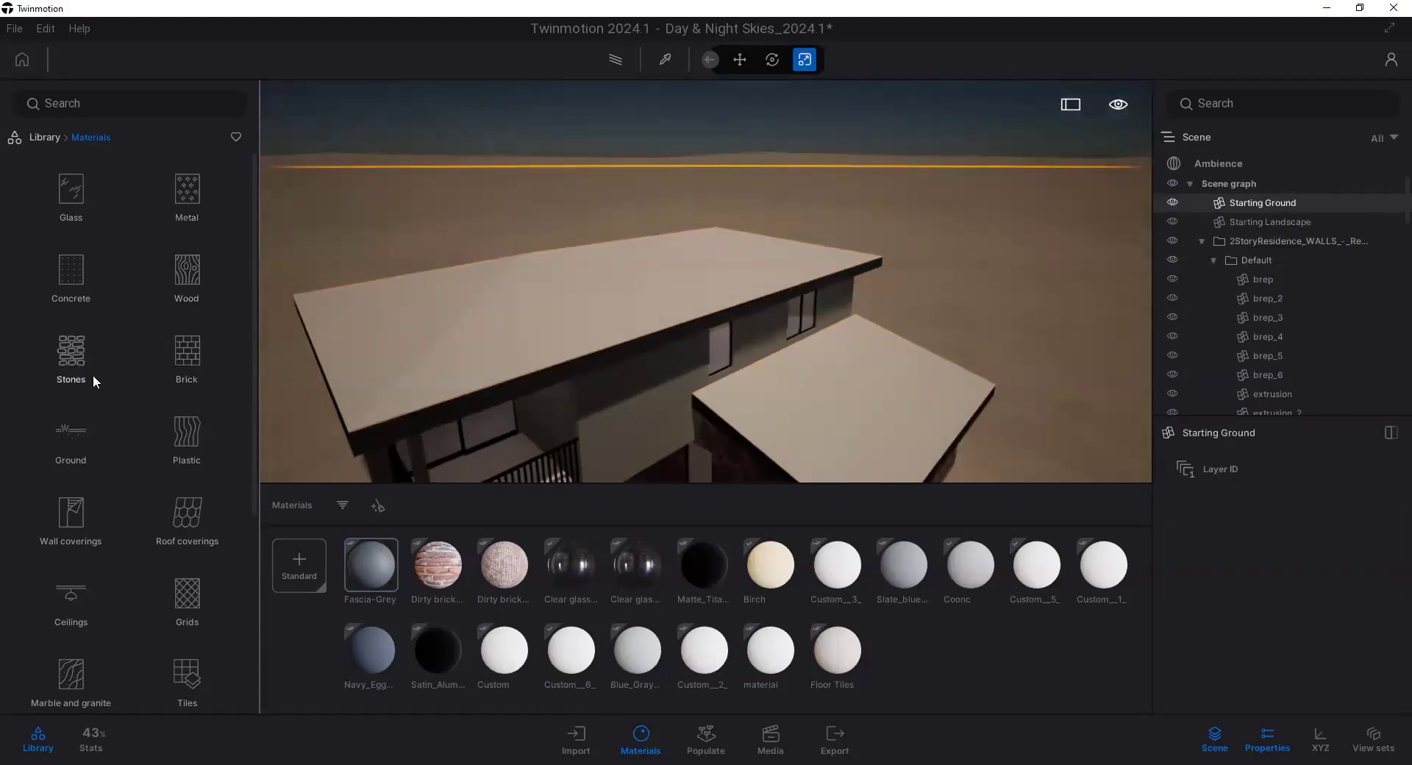
left_click(197, 508)
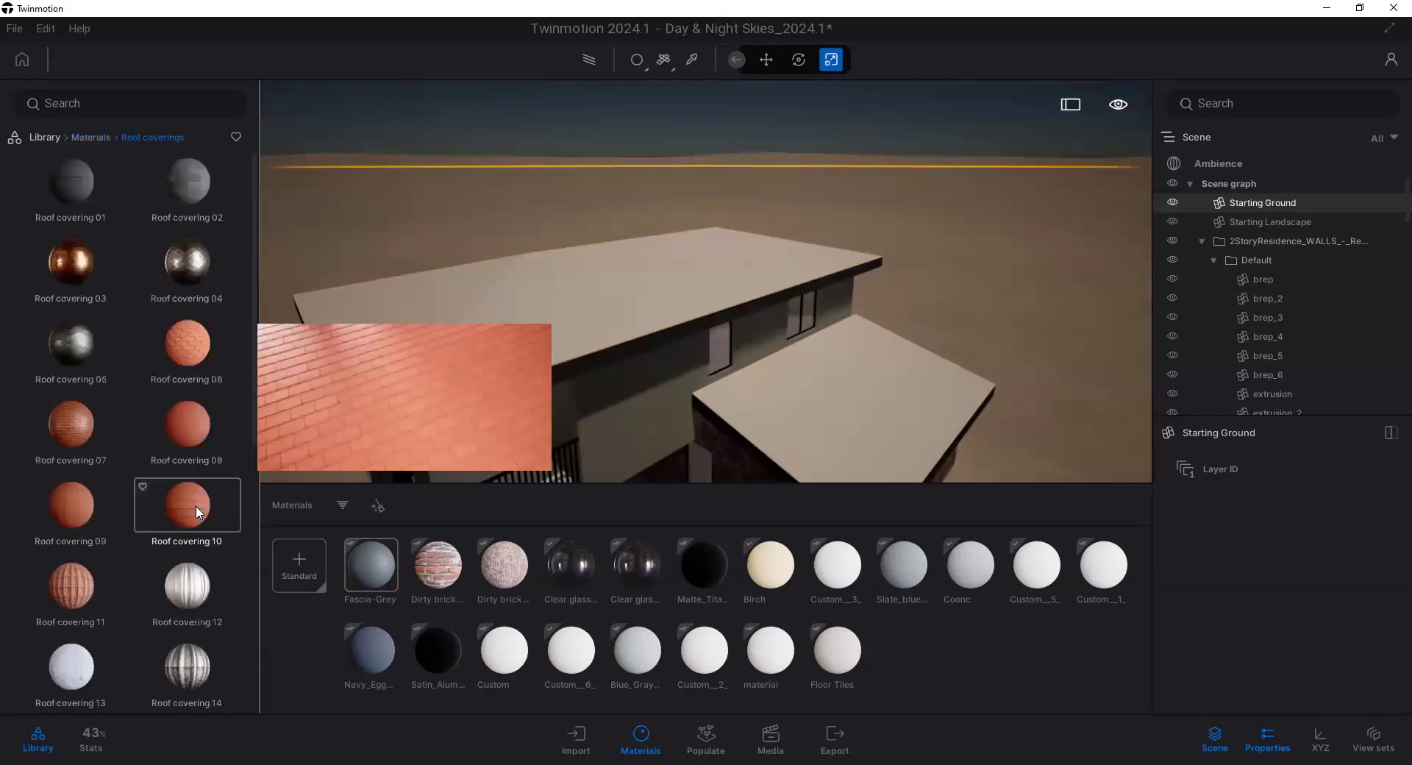
Step: Apply the Roof covering 02 material to the upper roof's long slope facing the lower roof
left_click(193, 199)
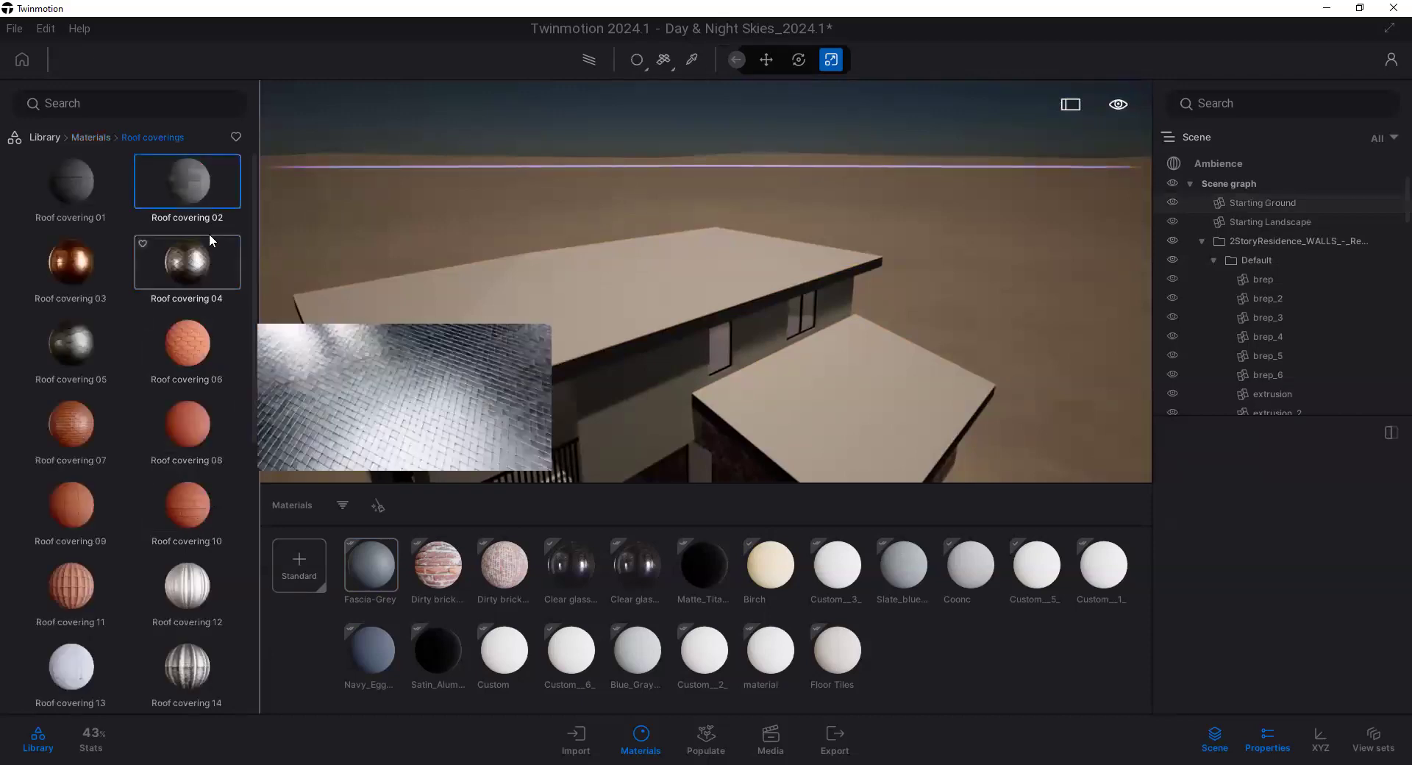
mouse_move(53, 197)
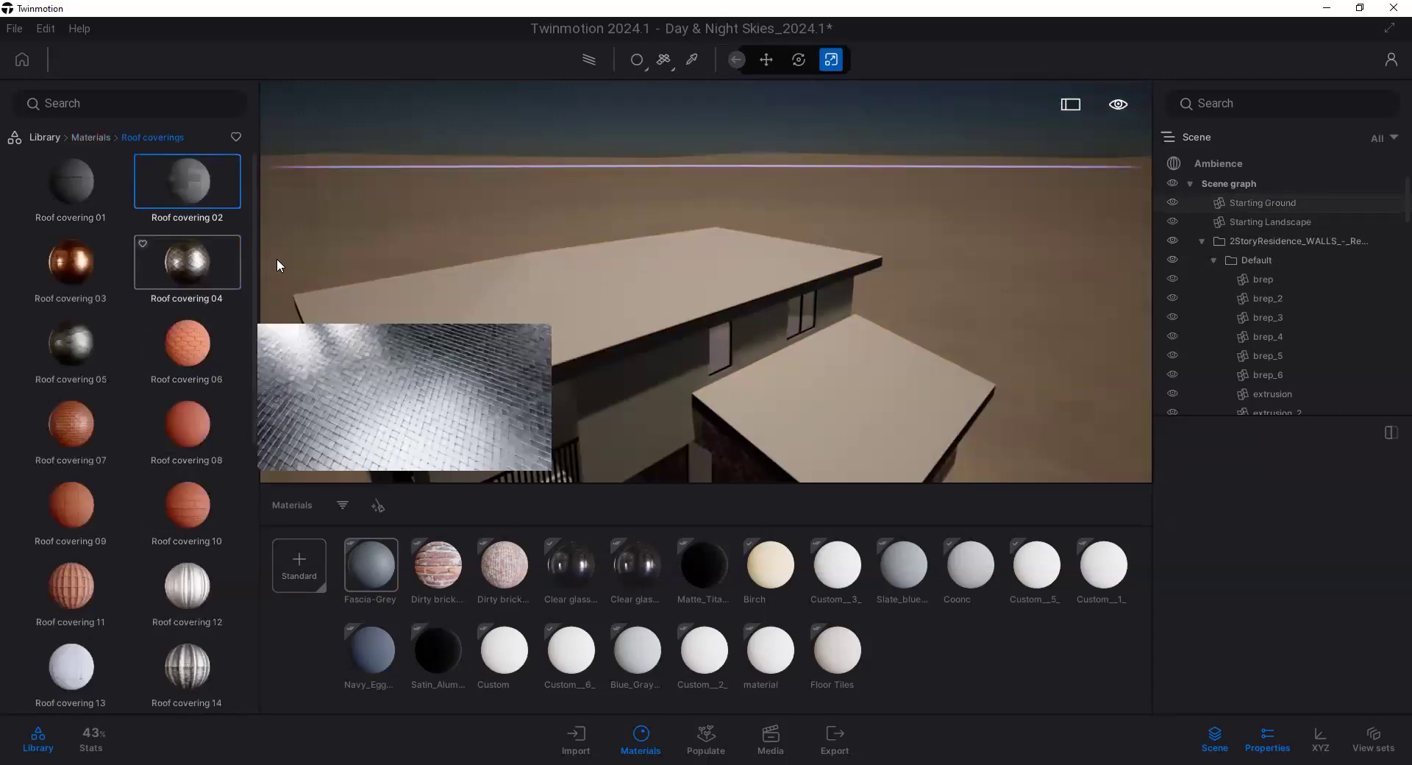
scroll(592, 296, "down", 1)
scroll(594, 295, "up", 2)
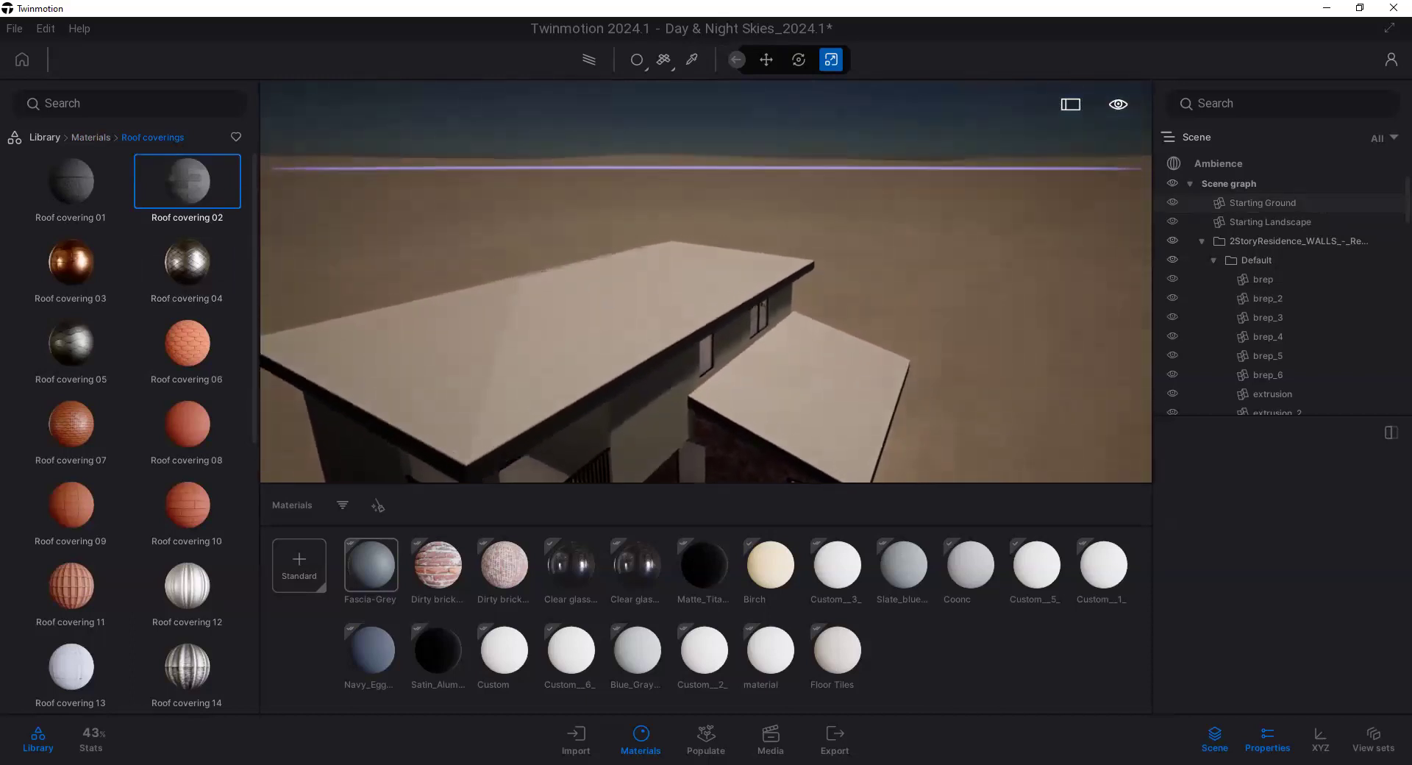
mouse_move(201, 185)
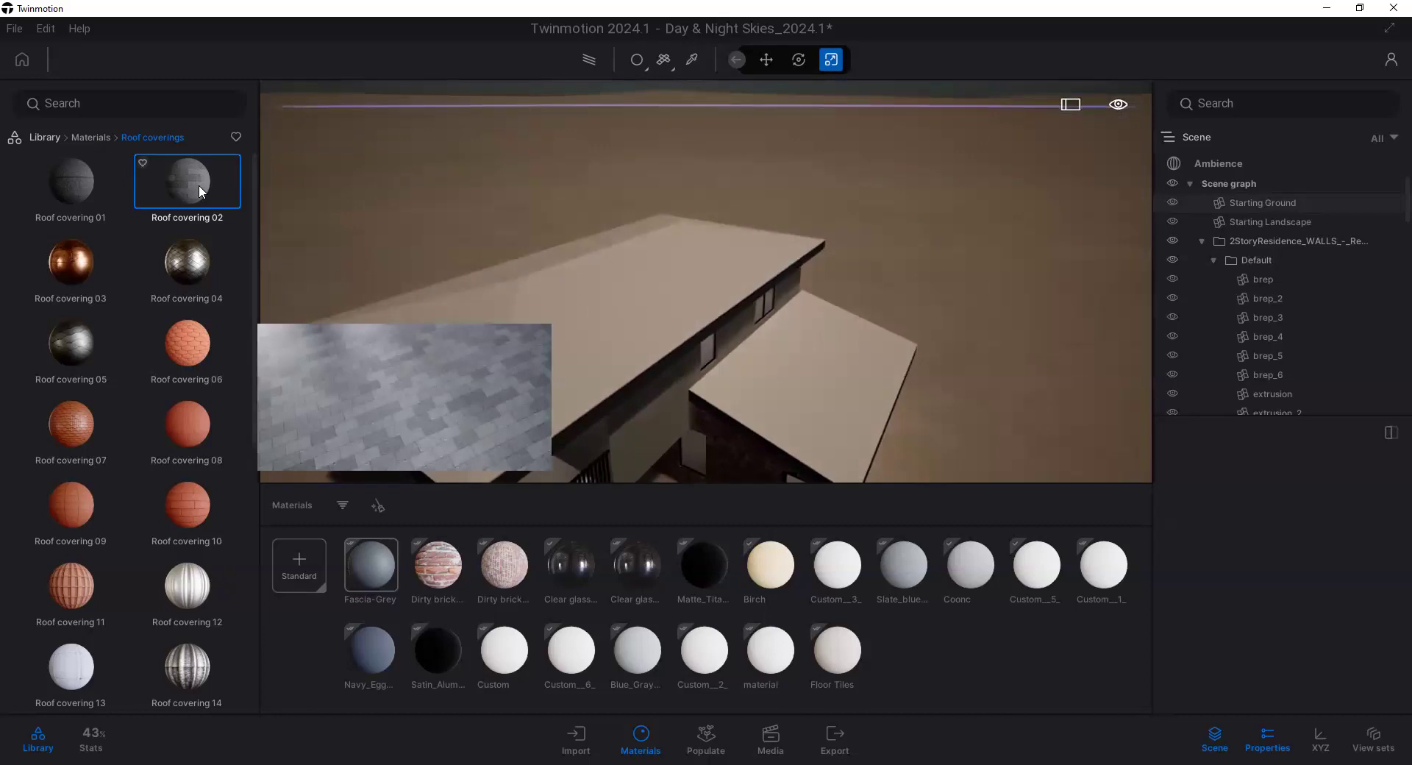
left_click_drag(220, 192, 581, 338)
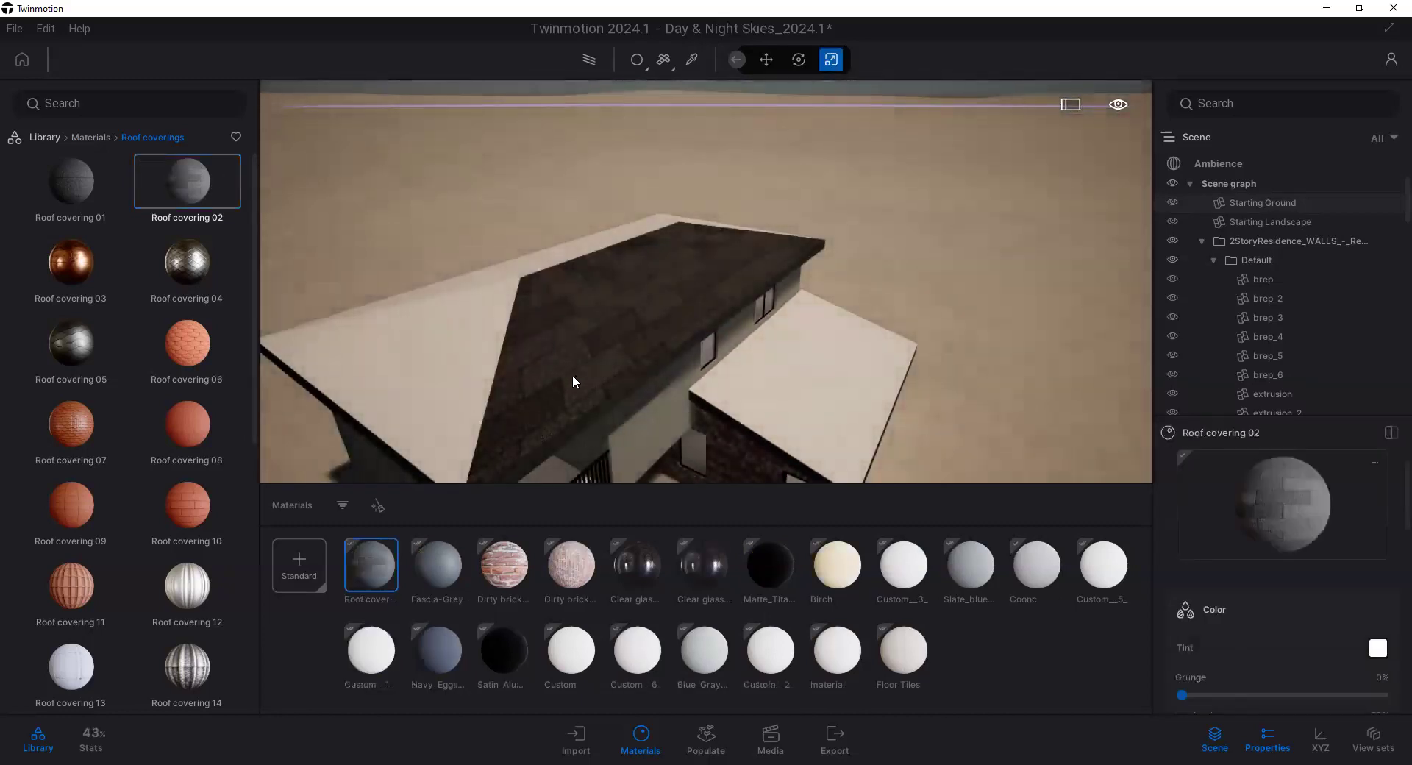
Step: Apply the Roof covering 13 material to the upper roof's long slope facing the lower roof
mouse_move(210, 316)
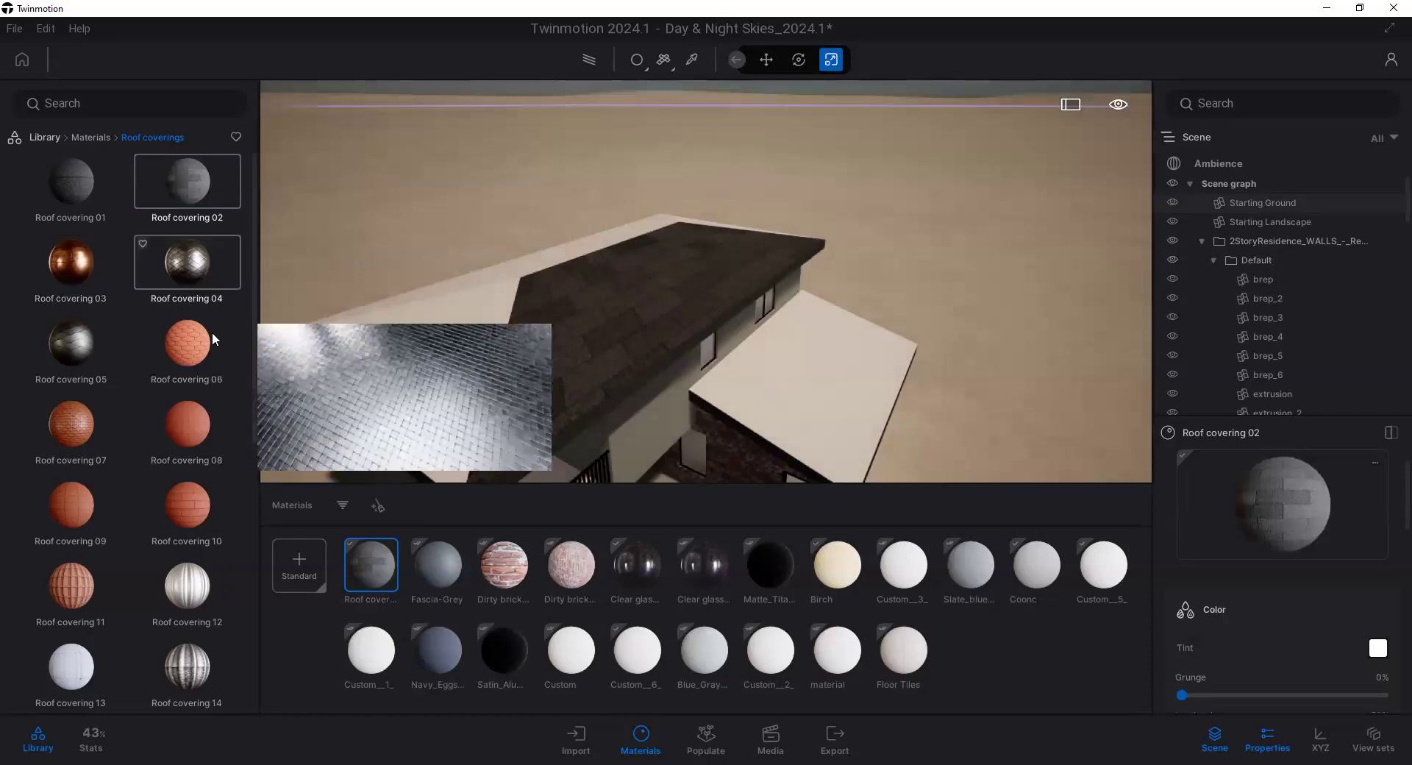
mouse_move(190, 358)
mouse_move(188, 595)
scroll(189, 595, "down", 1)
mouse_move(71, 628)
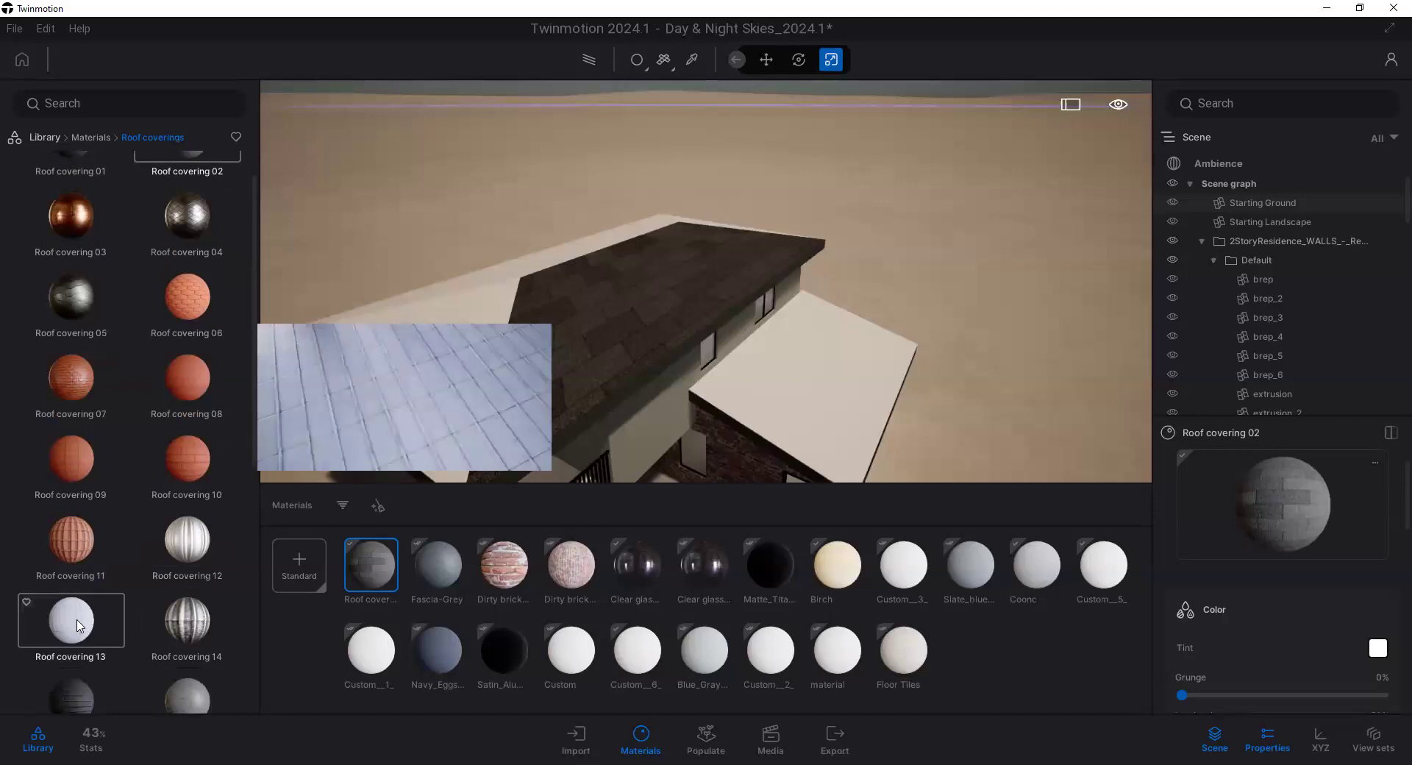
left_click_drag(72, 628, 595, 320)
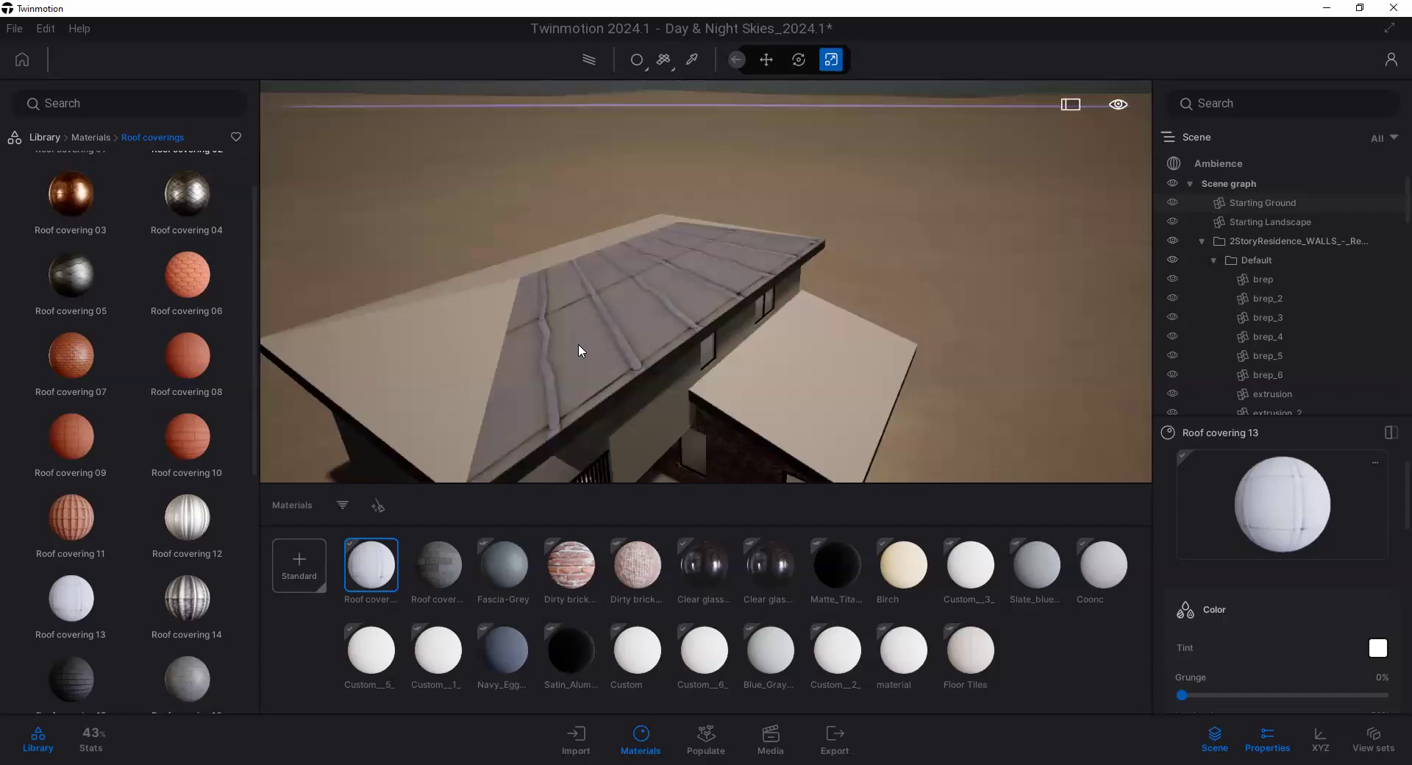
Step: Set the UV scale of the Roof covering 13 material to 0.43
scroll(1239, 651, "down", 4)
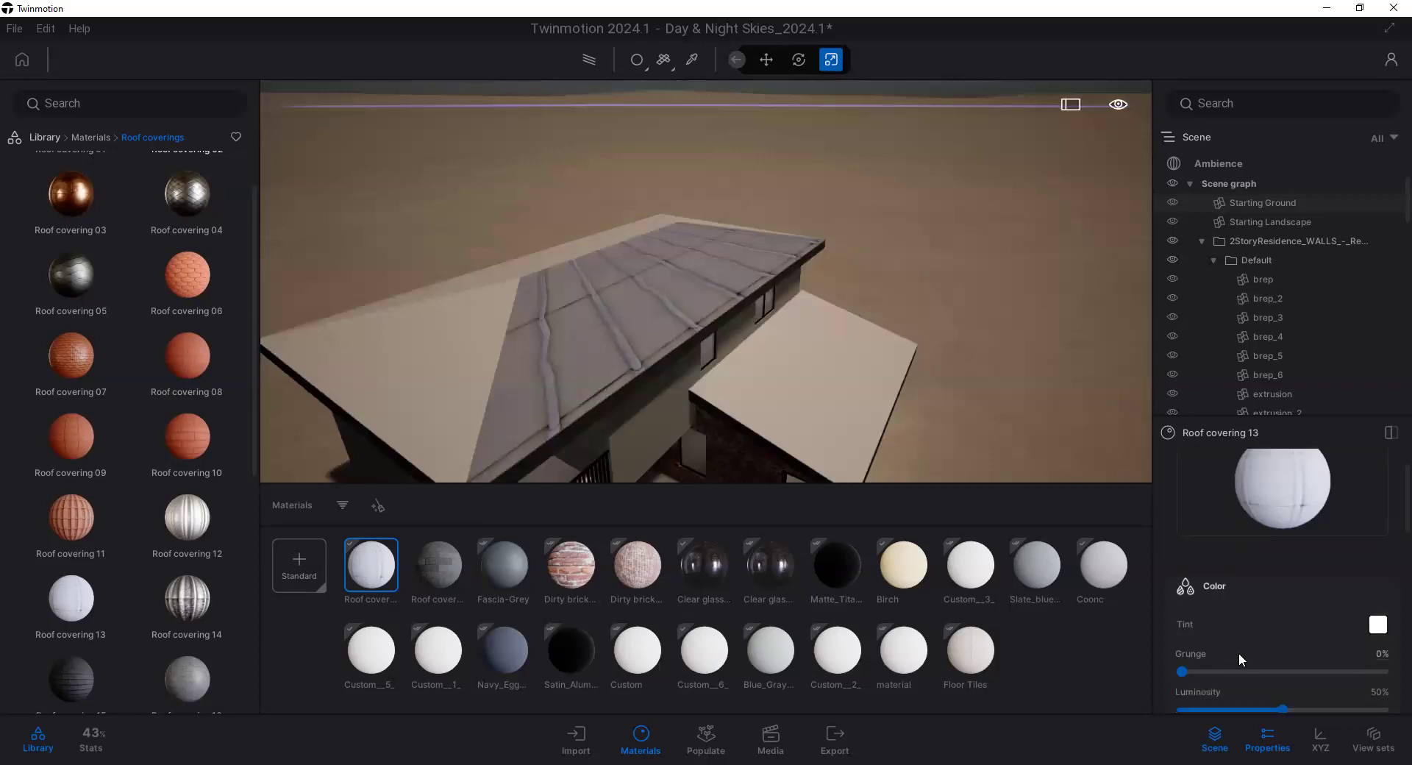
scroll(1257, 643, "down", 3)
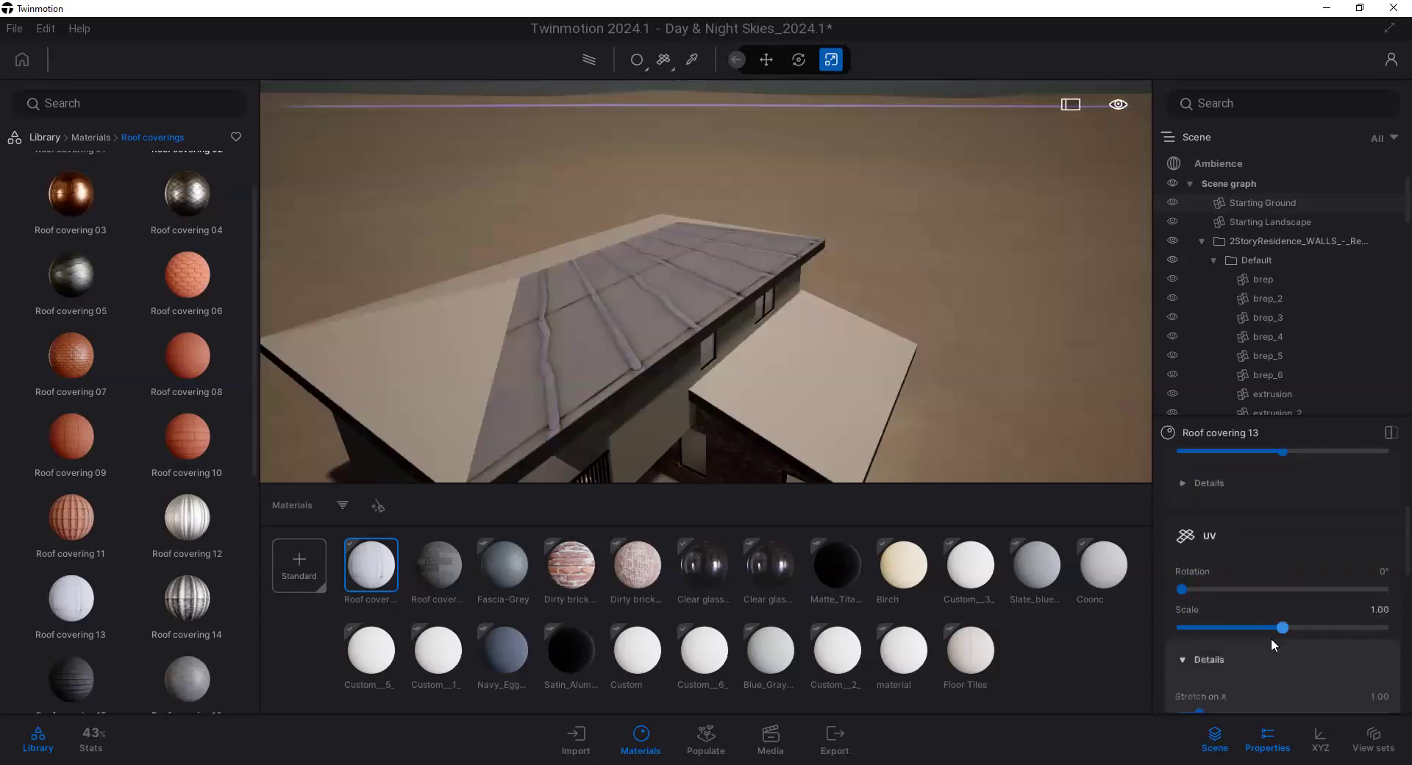
left_click_drag(1278, 627, 1217, 629)
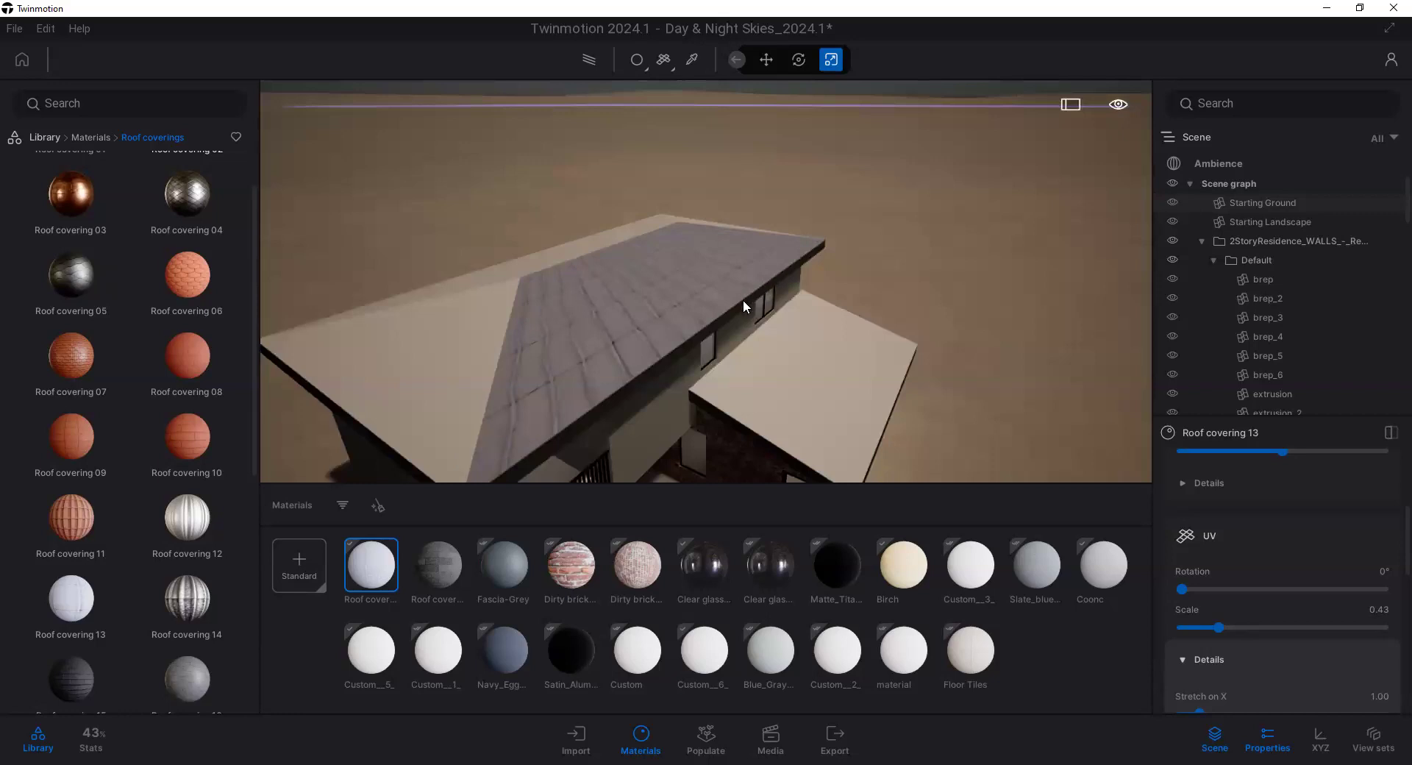
scroll(528, 332, "down", 8)
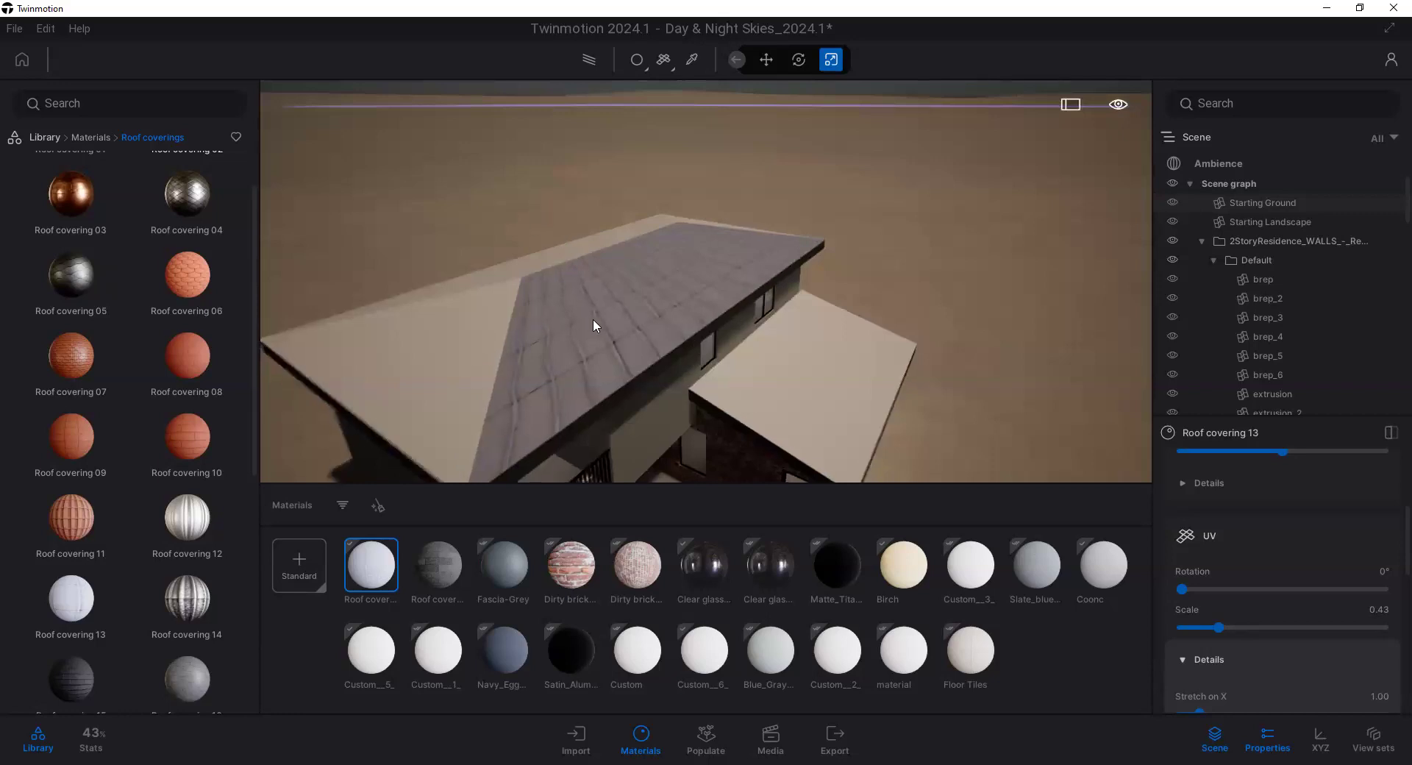
Step: Examine the house and its roof covering from ground level and from above
mouse_move(671, 365)
right_mouse_down()
mouse_move(765, 319)
mouse_move(754, 331)
mouse_move(710, 366)
mouse_move(808, 236)
mouse_move(781, 286)
right_mouse_up()
left_click(781, 286)
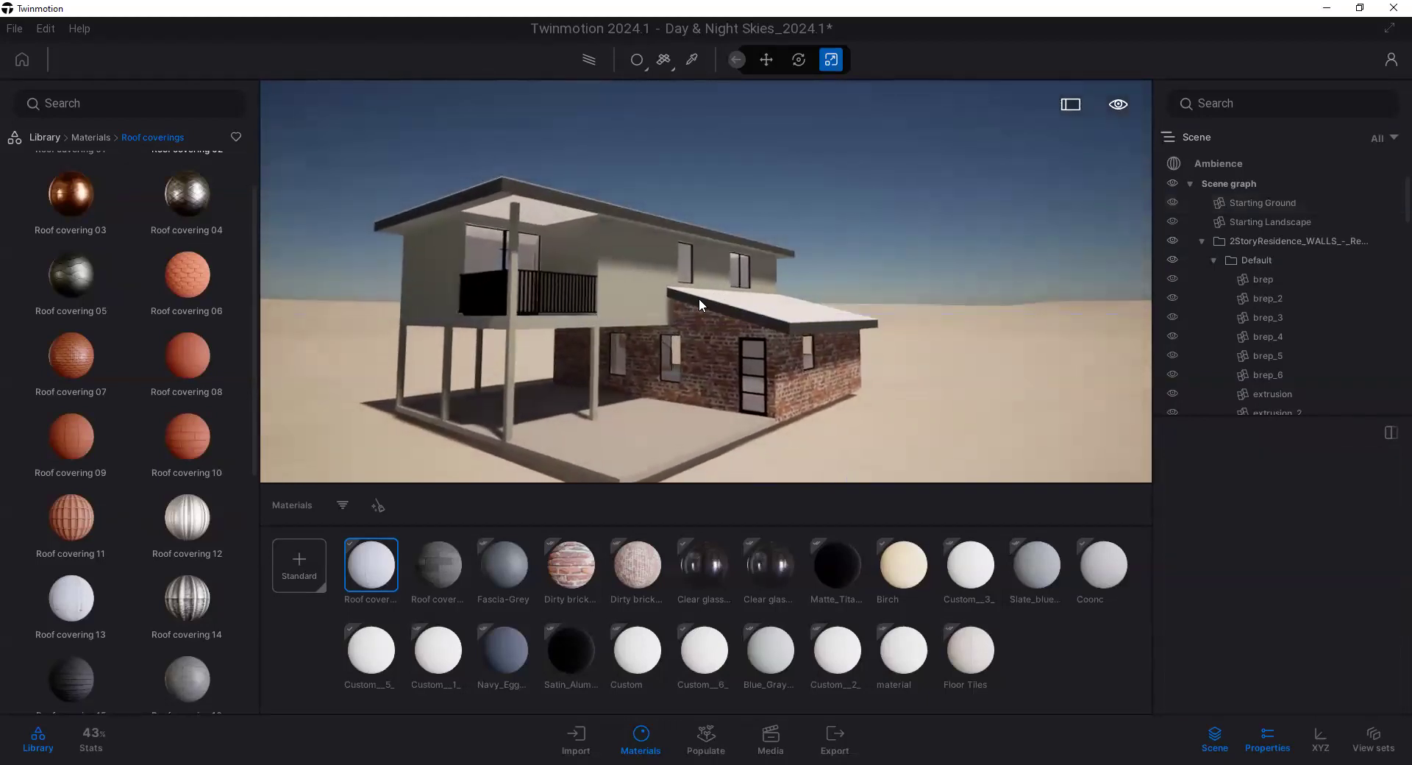
scroll(699, 298, "down", 5)
right_click_drag(699, 297, 728, 318)
mouse_move(694, 325)
middle_mouse_down()
mouse_move(677, 313)
mouse_move(694, 320)
middle_mouse_up()
scroll(702, 344, "up", 3)
right_click_drag(716, 345, 717, 301)
middle_click_drag(718, 302, 716, 346, "shift")
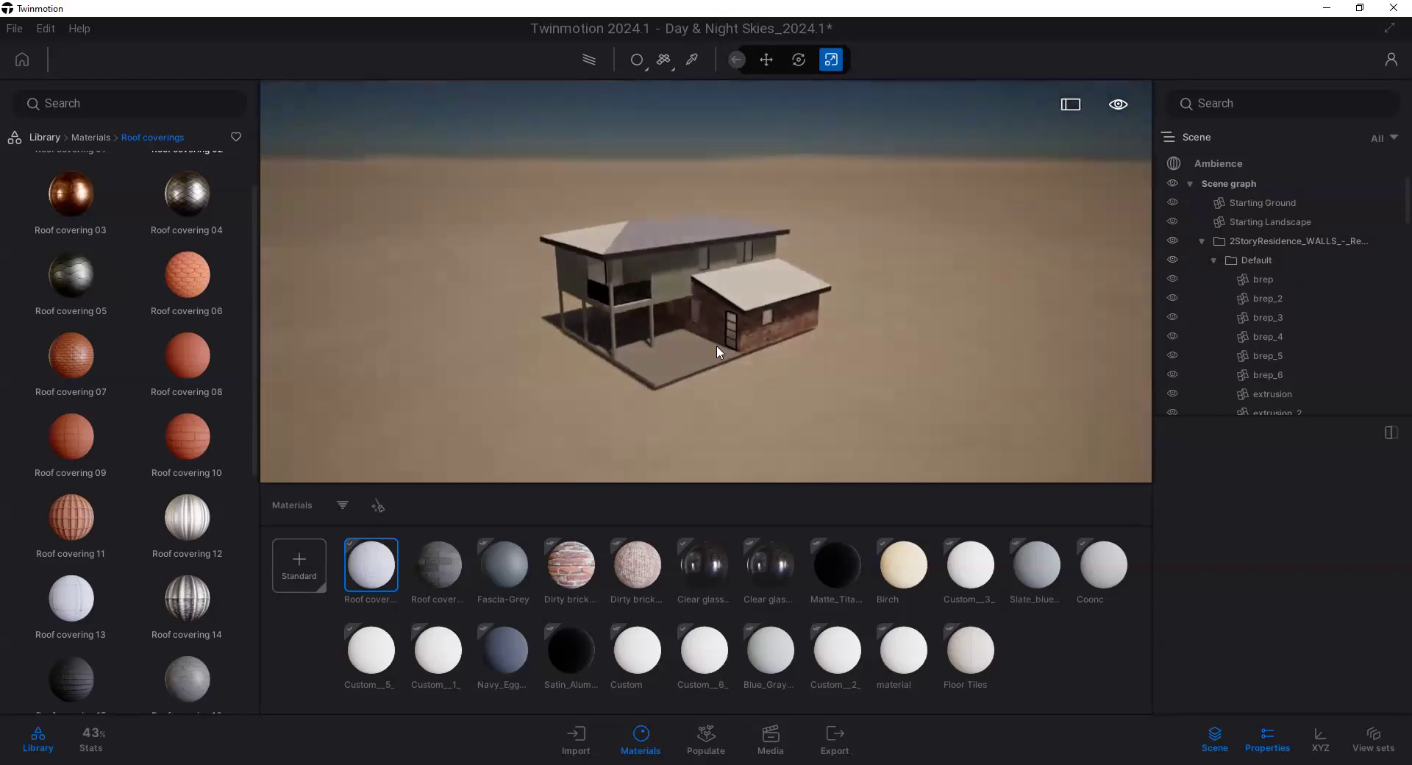
scroll(684, 207, "up", 2)
scroll(684, 206, "up", 5)
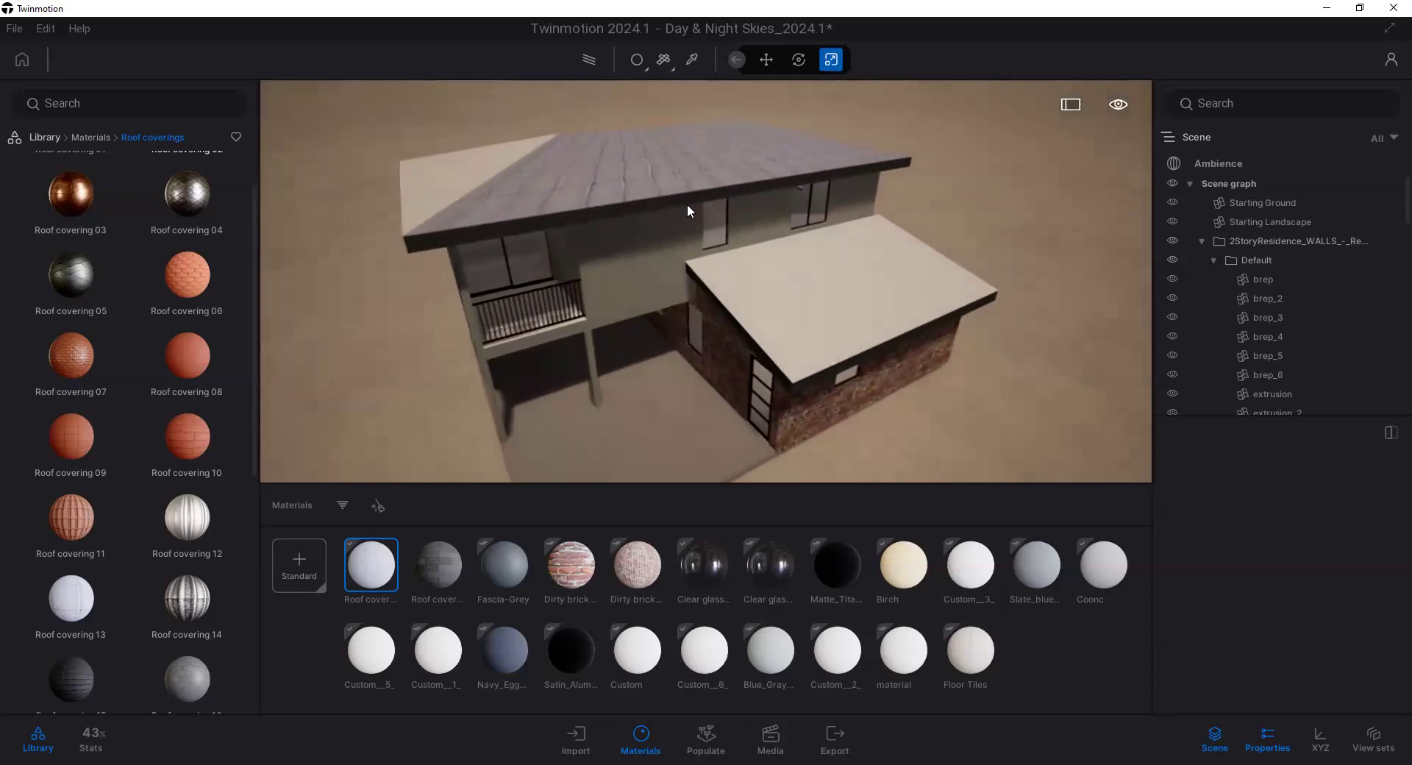
scroll(659, 239, "down", 3)
right_click_drag(658, 239, 593, 287)
Step: Select the upper roof's slopes one at a time to check how the roof is divided into objects
left_click(646, 224)
left_click(535, 218)
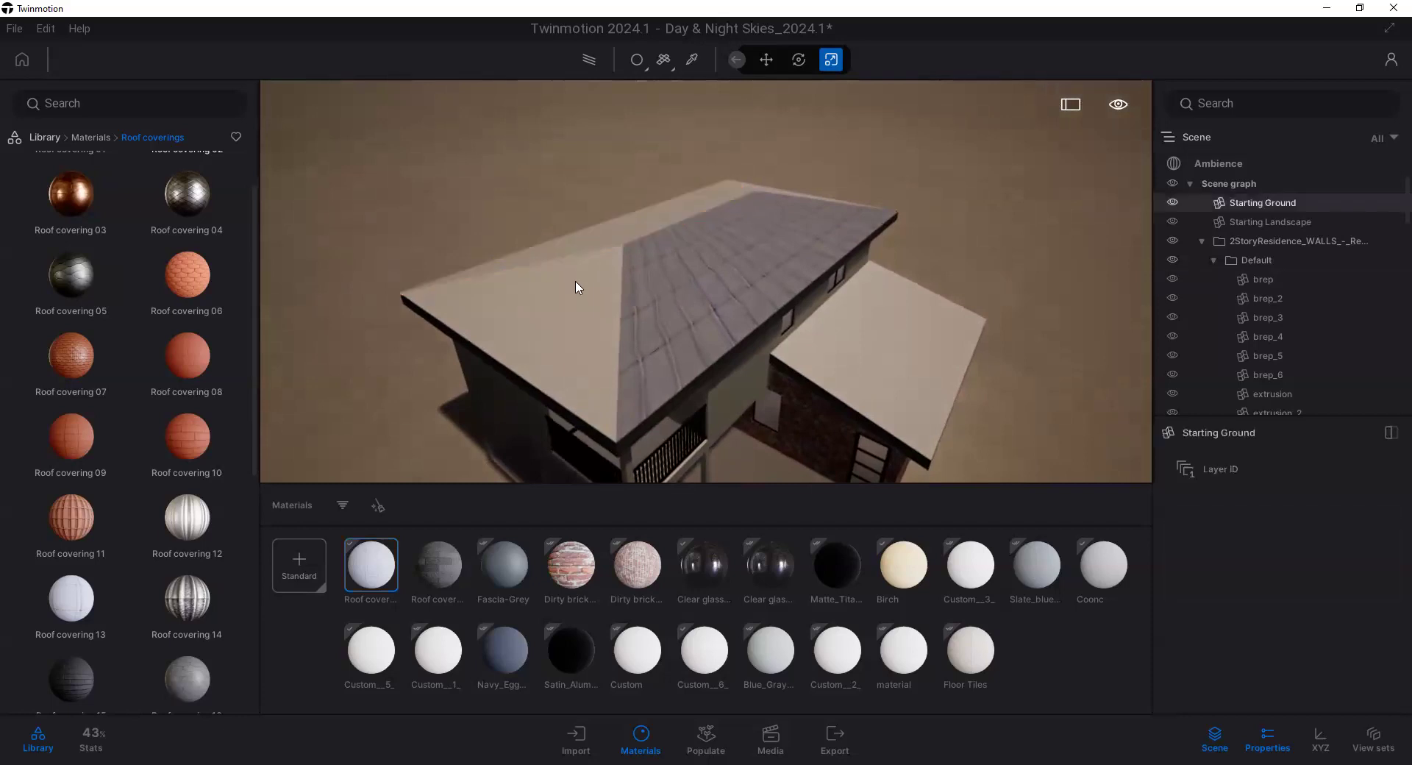
left_click(581, 290)
left_click(669, 210)
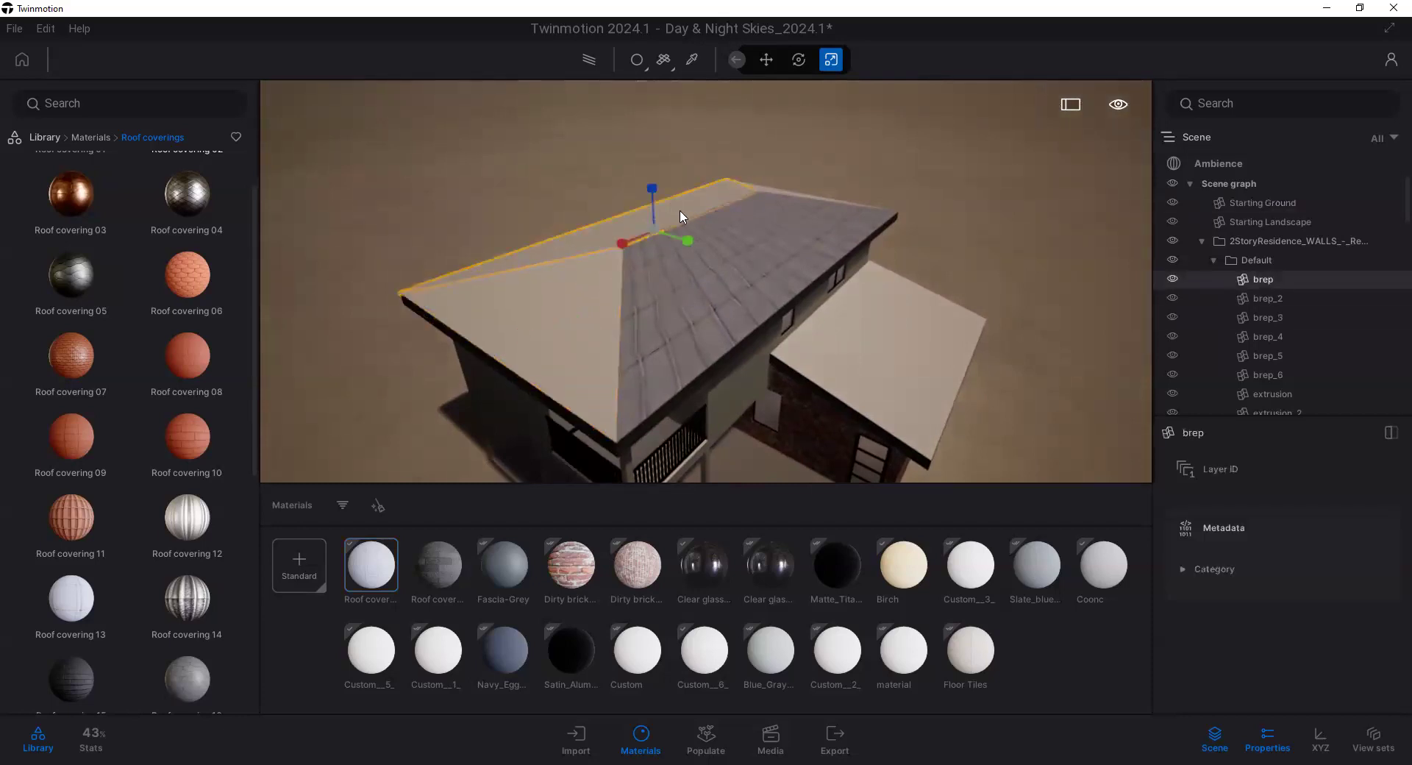
left_click(612, 345)
left_click(666, 329)
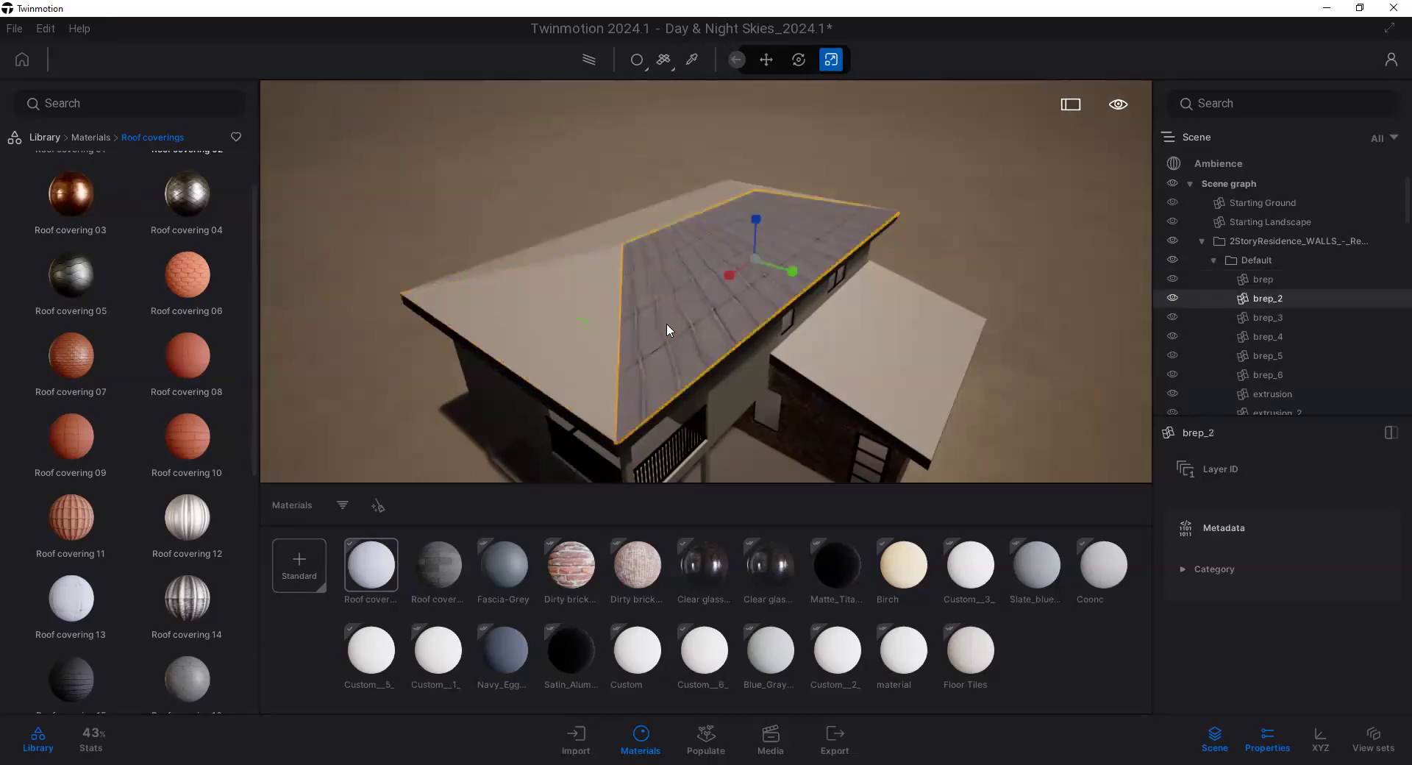
left_click(441, 211)
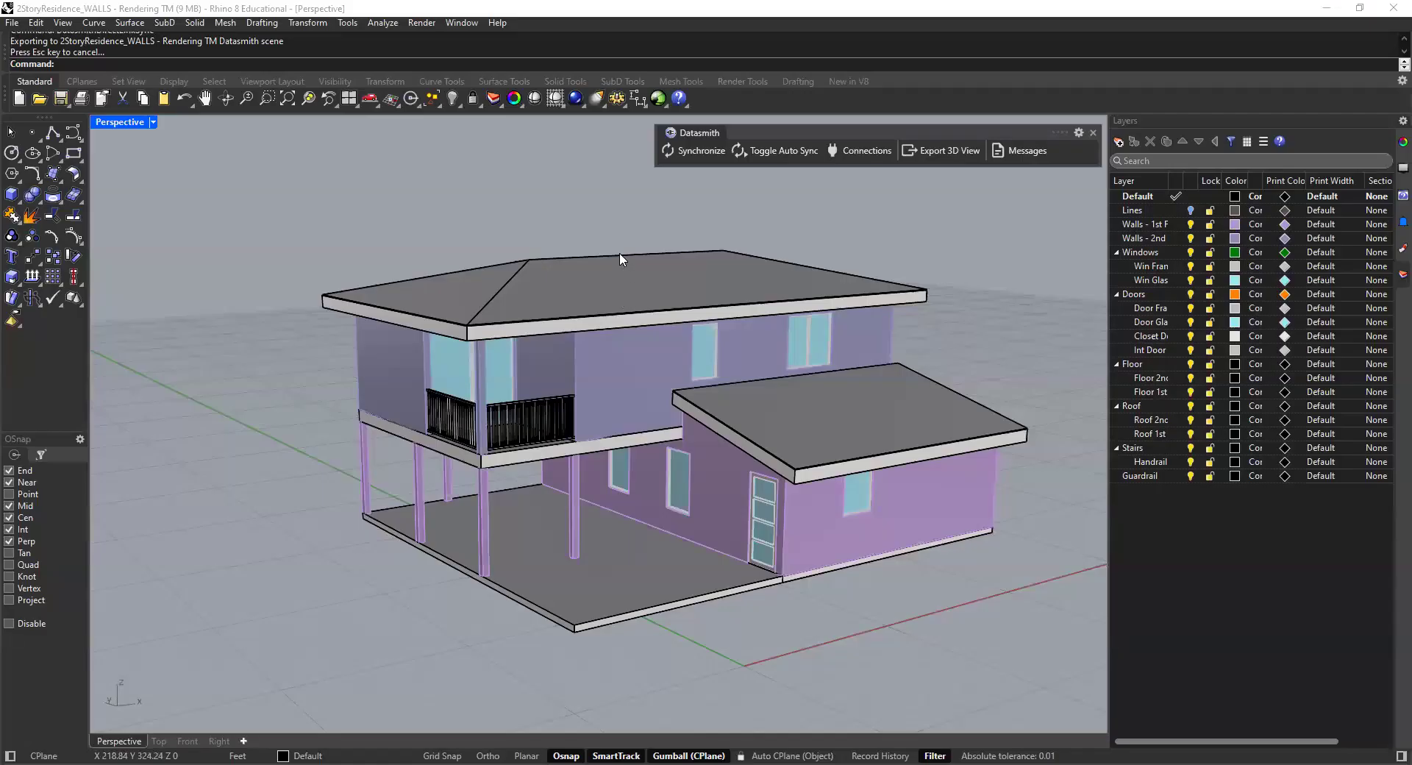
Step: Switch to Rhino and start the Rebuild command on the top surface of the upper roof's long slope
left_click(594, 281)
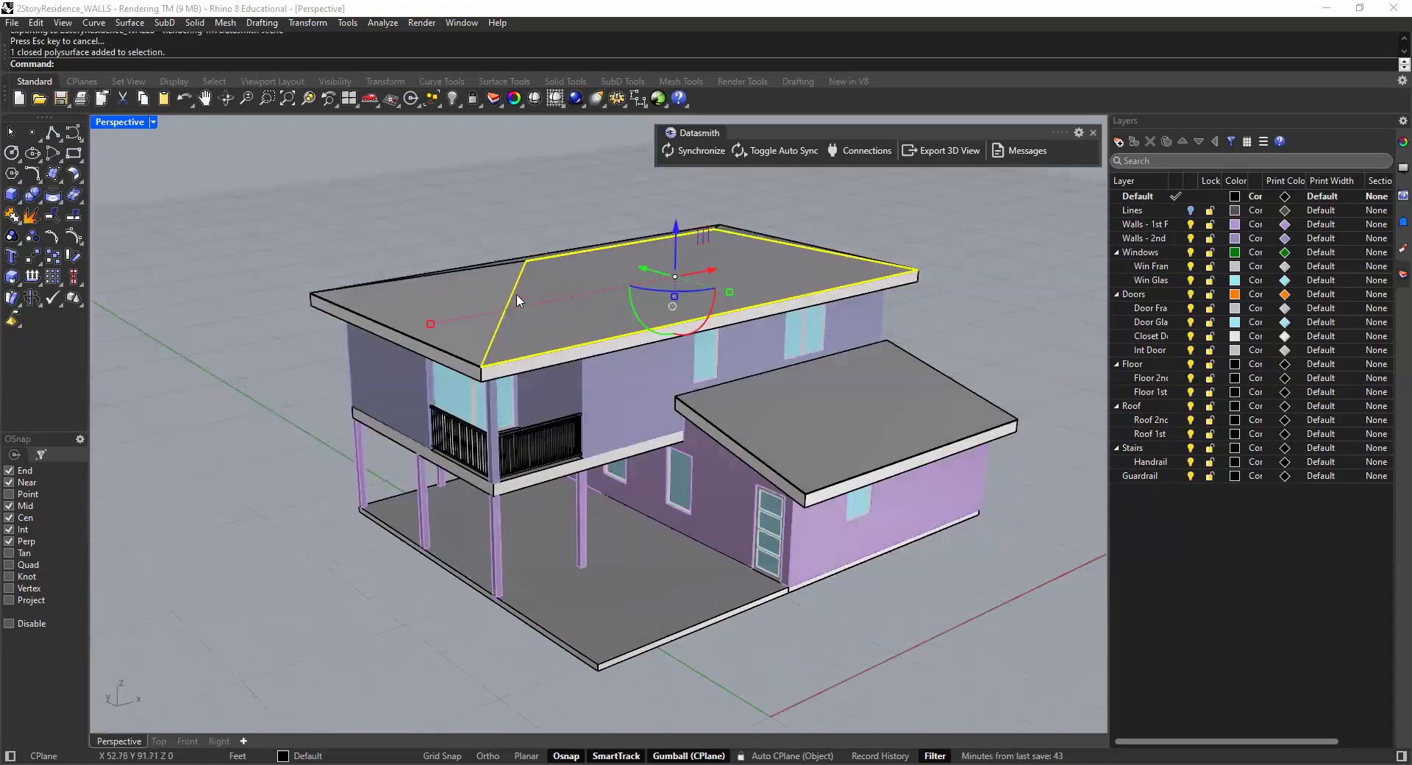
scroll(559, 287, "up", 5)
scroll(542, 281, "down", 2)
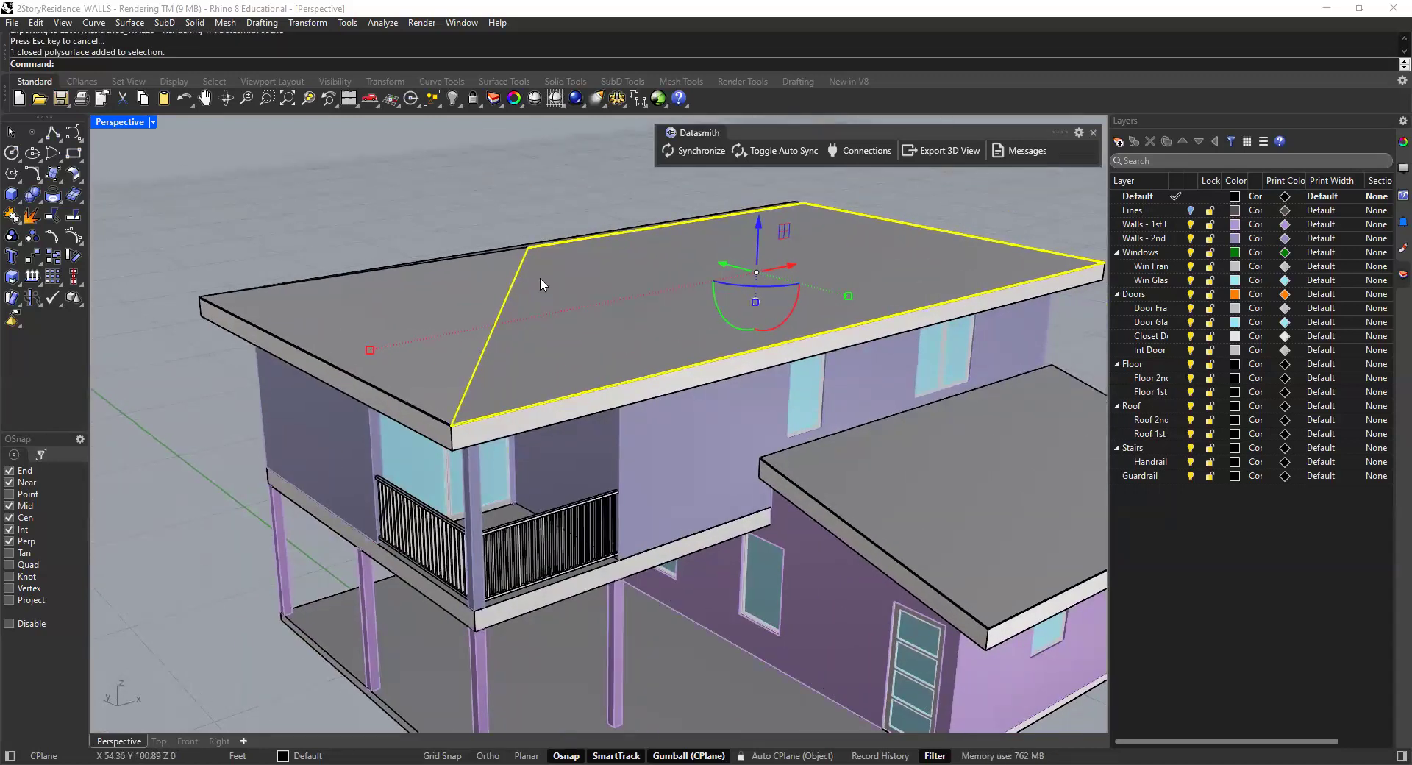
type("Rebuild")
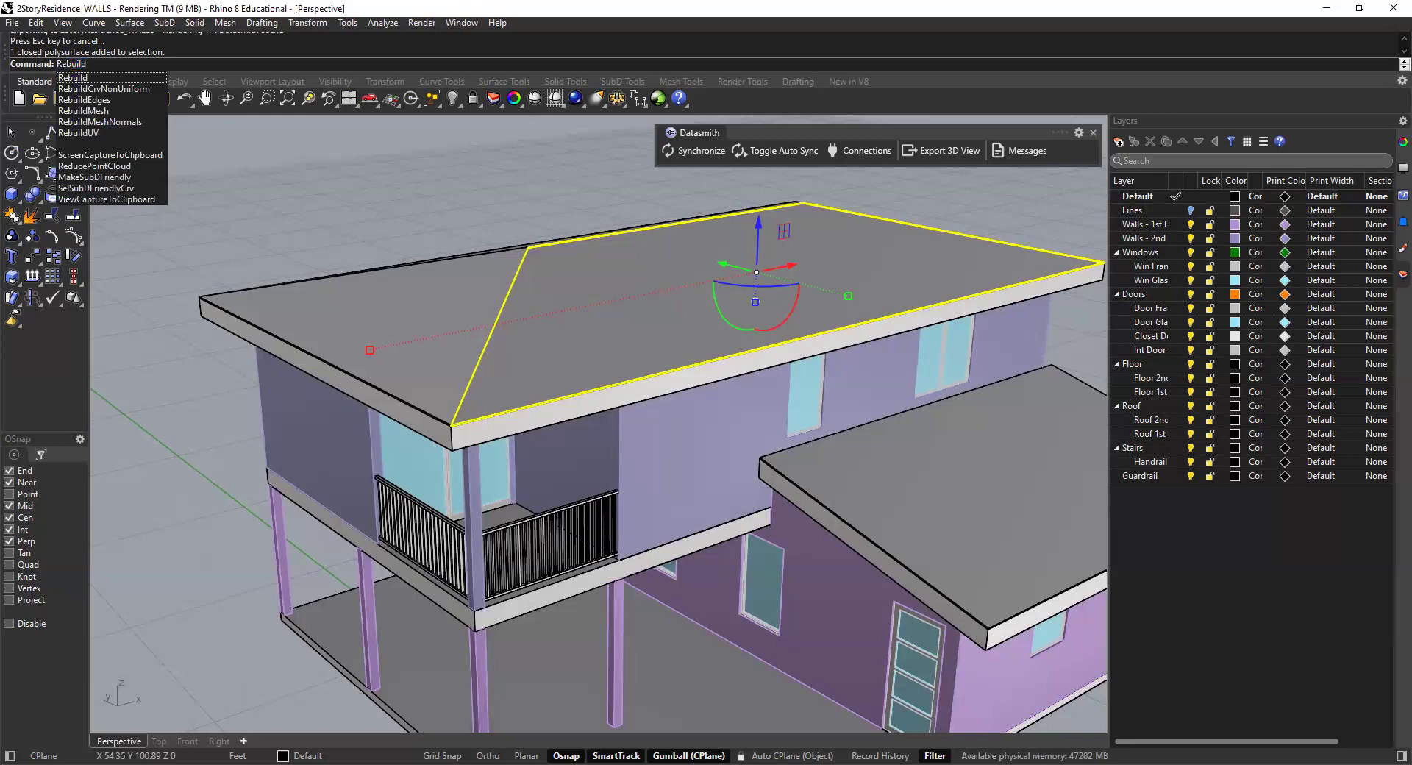
key("Return")
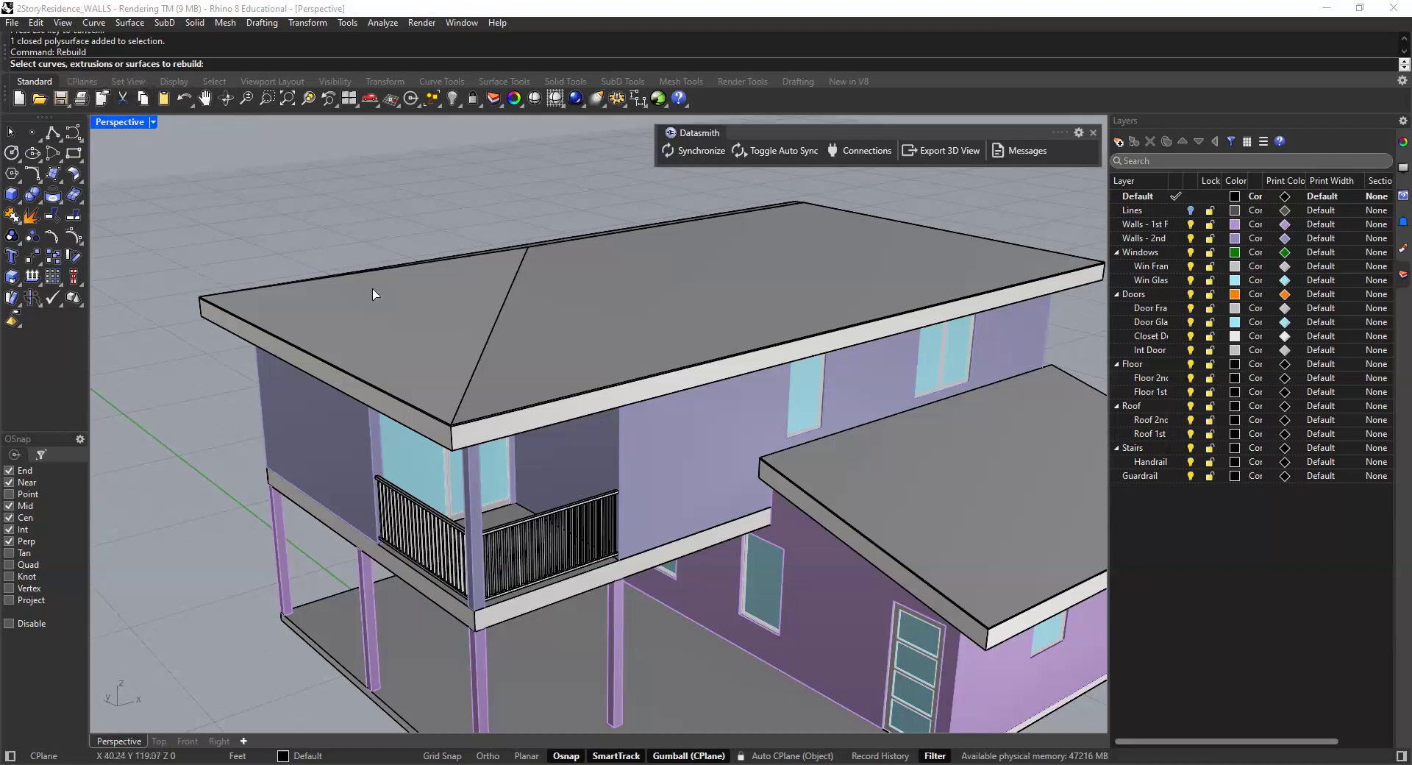
left_click(512, 356)
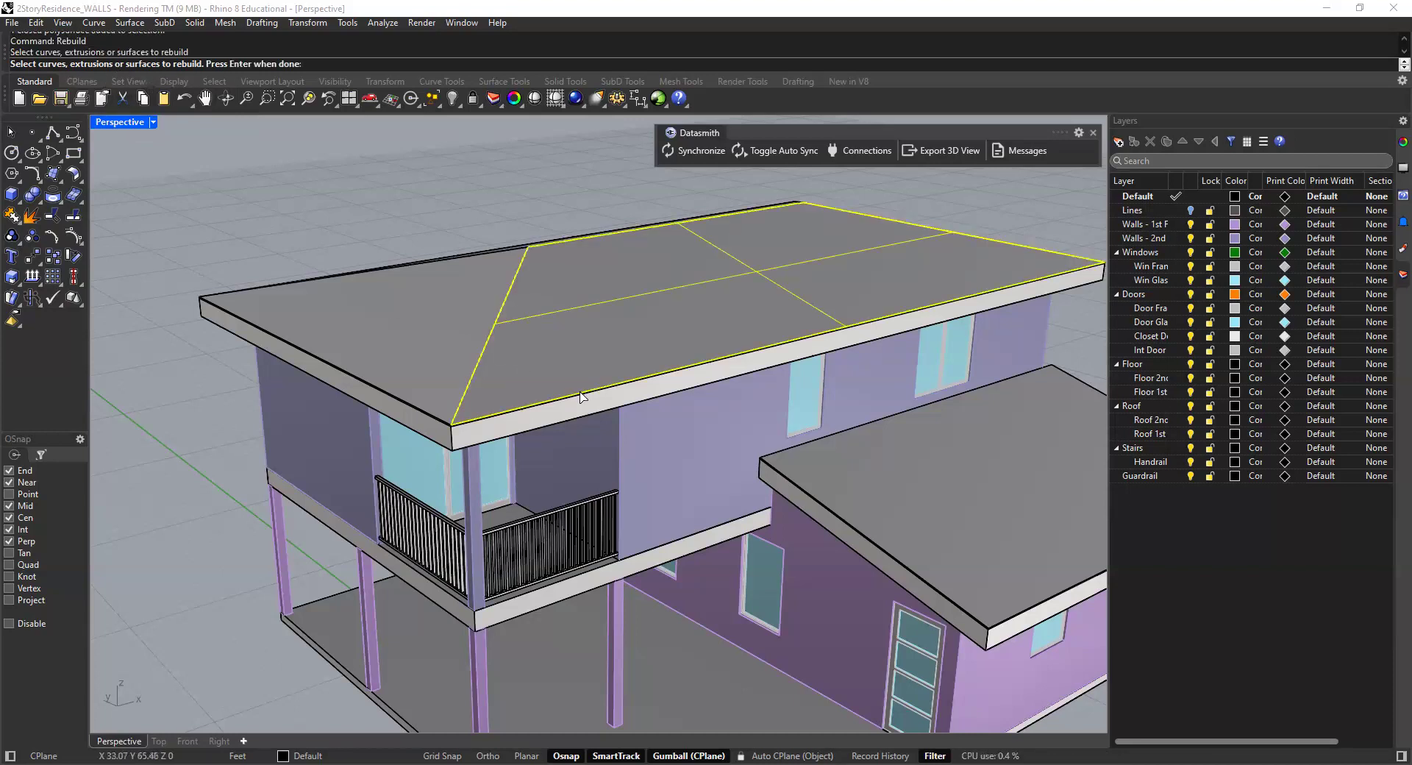
key("Return")
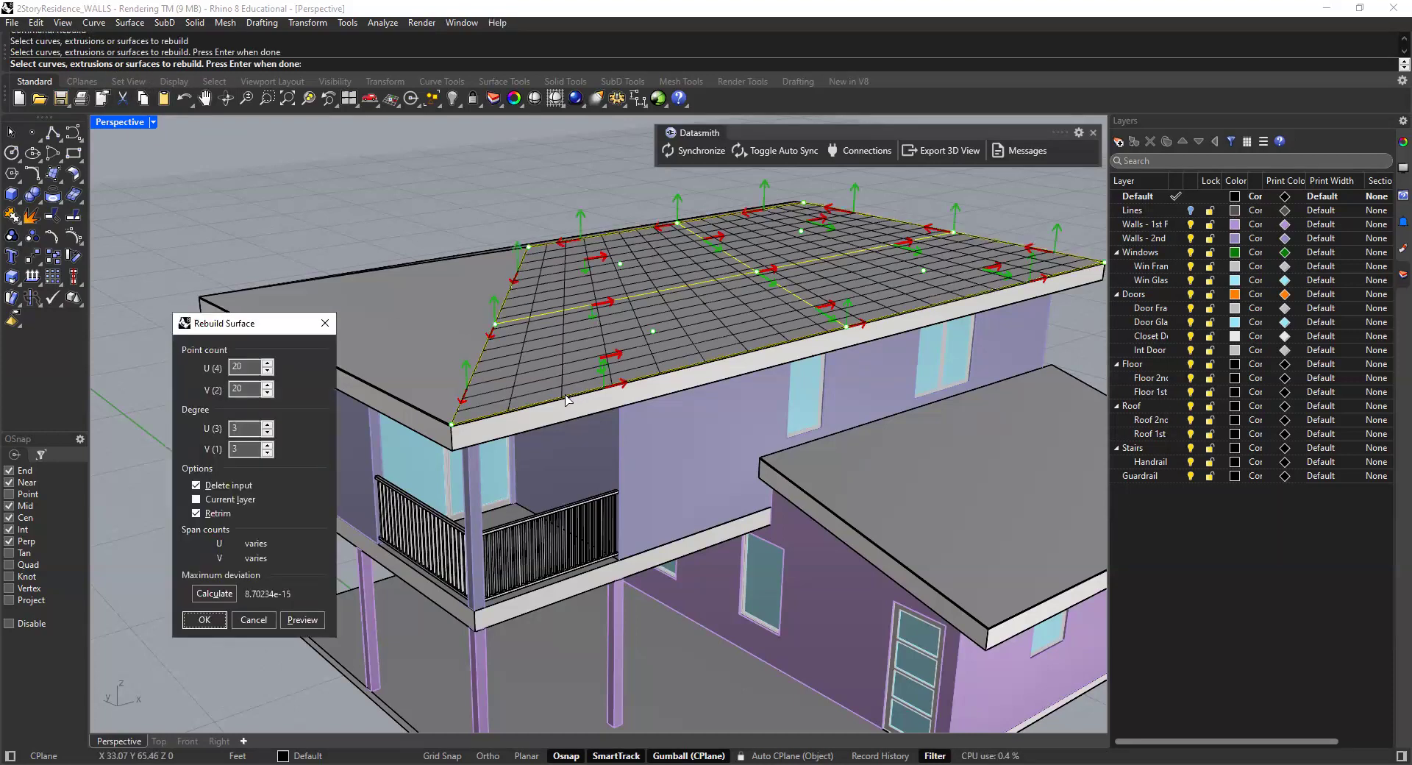
Step: Try a point count of 10 in both U and V for the roof surface rebuild
double_click(249, 366)
type("10")
key("Tab")
type("10")
key("Tab")
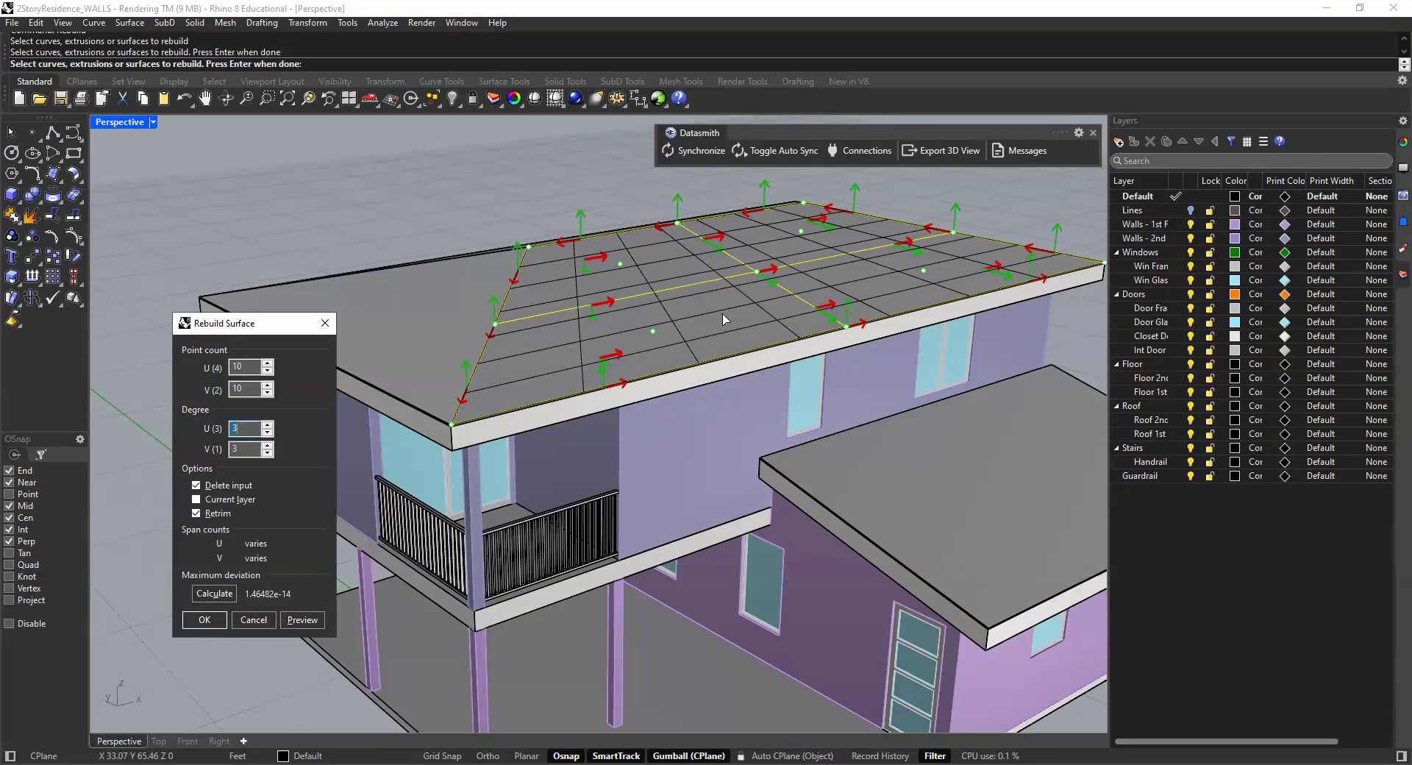
Step: Rebuild the roof slope surface with a point count of 20 in both U and V
double_click(245, 365)
type("20")
key("Tab")
type("20")
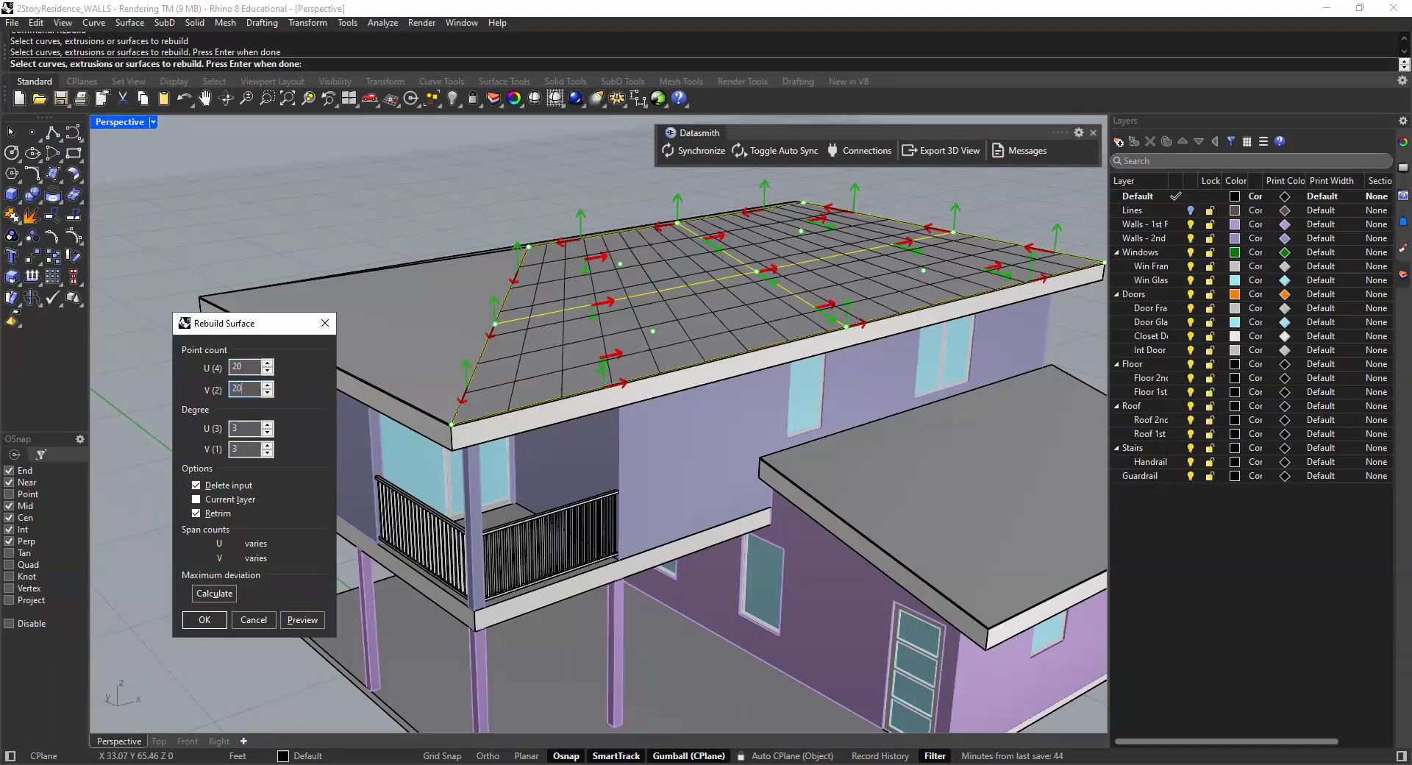
key("Tab")
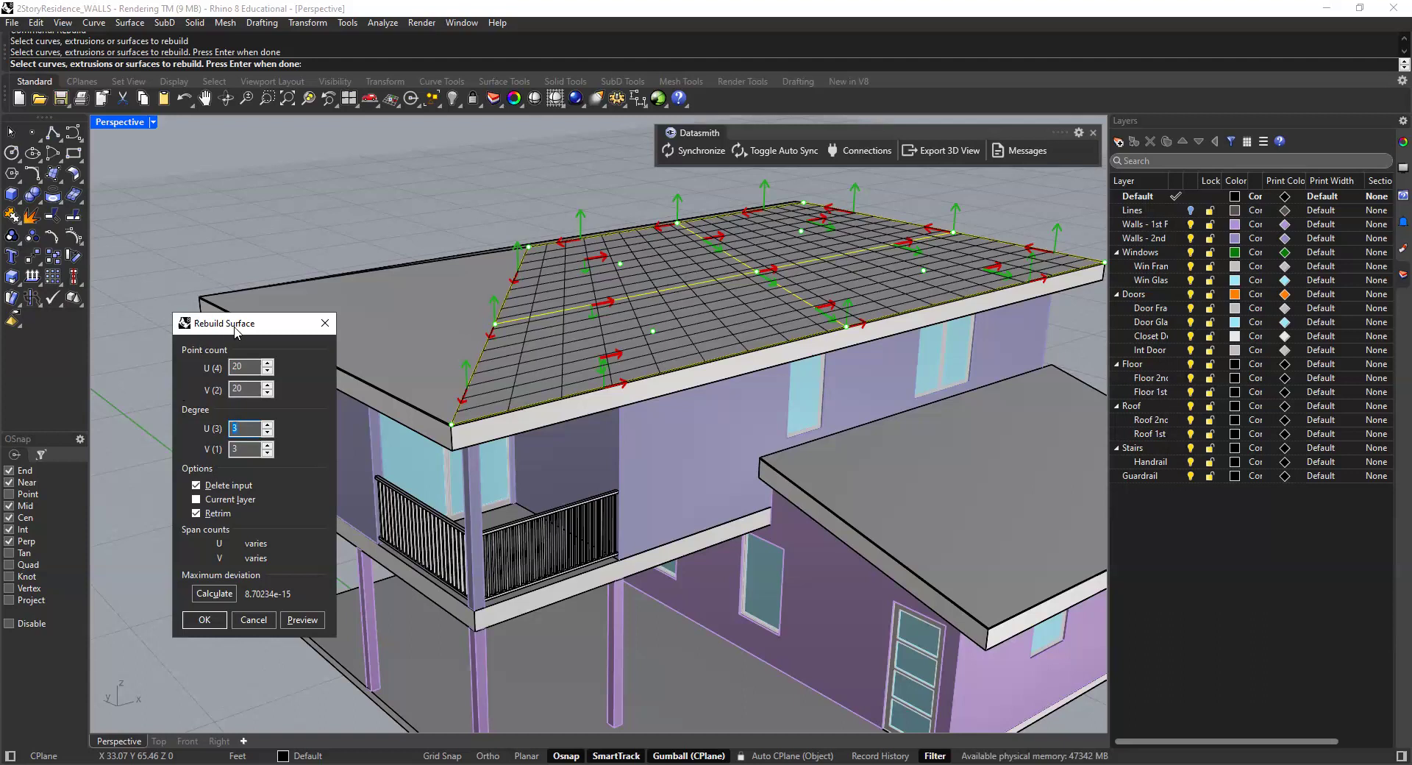
left_click(205, 619)
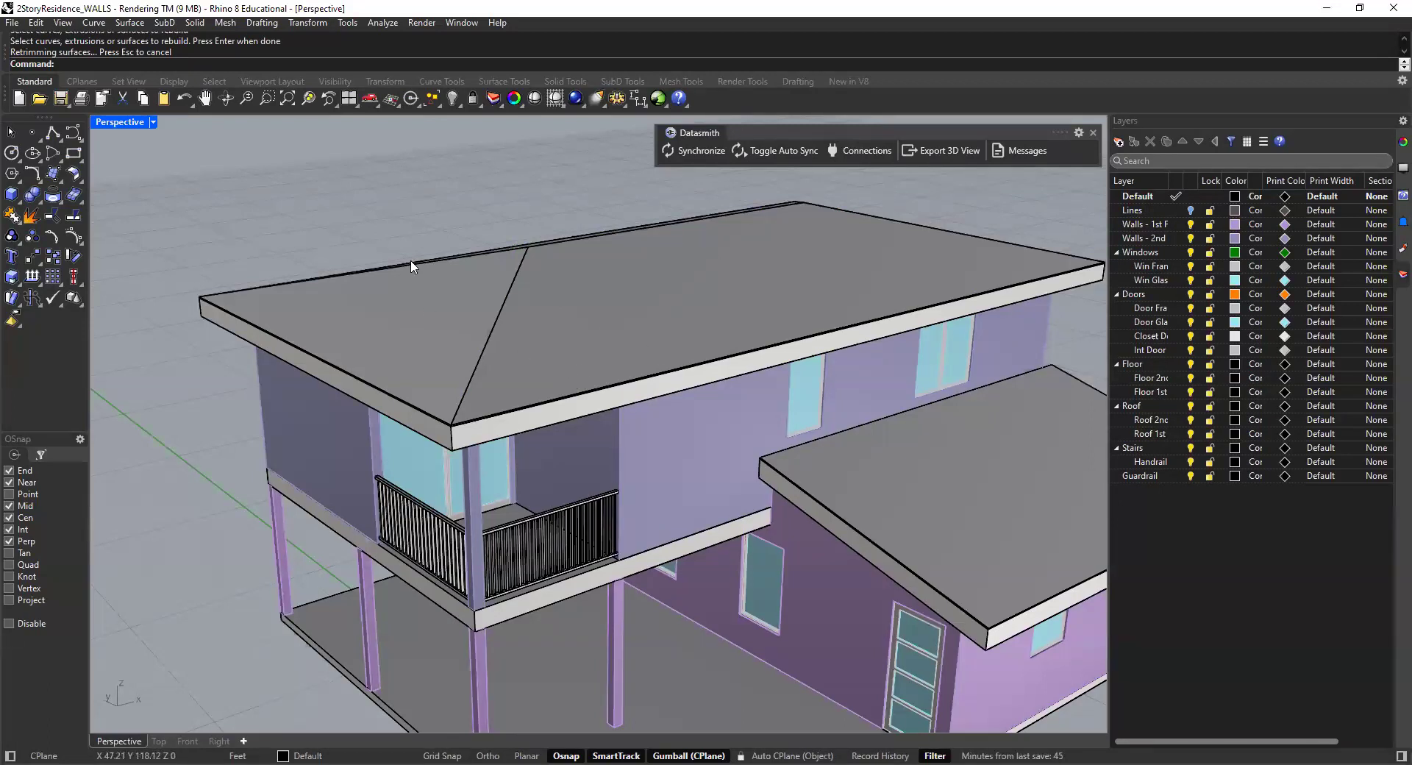
Step: Synchronize the updated house model with Twinmotion through Datasmith
scroll(412, 266, "down", 3)
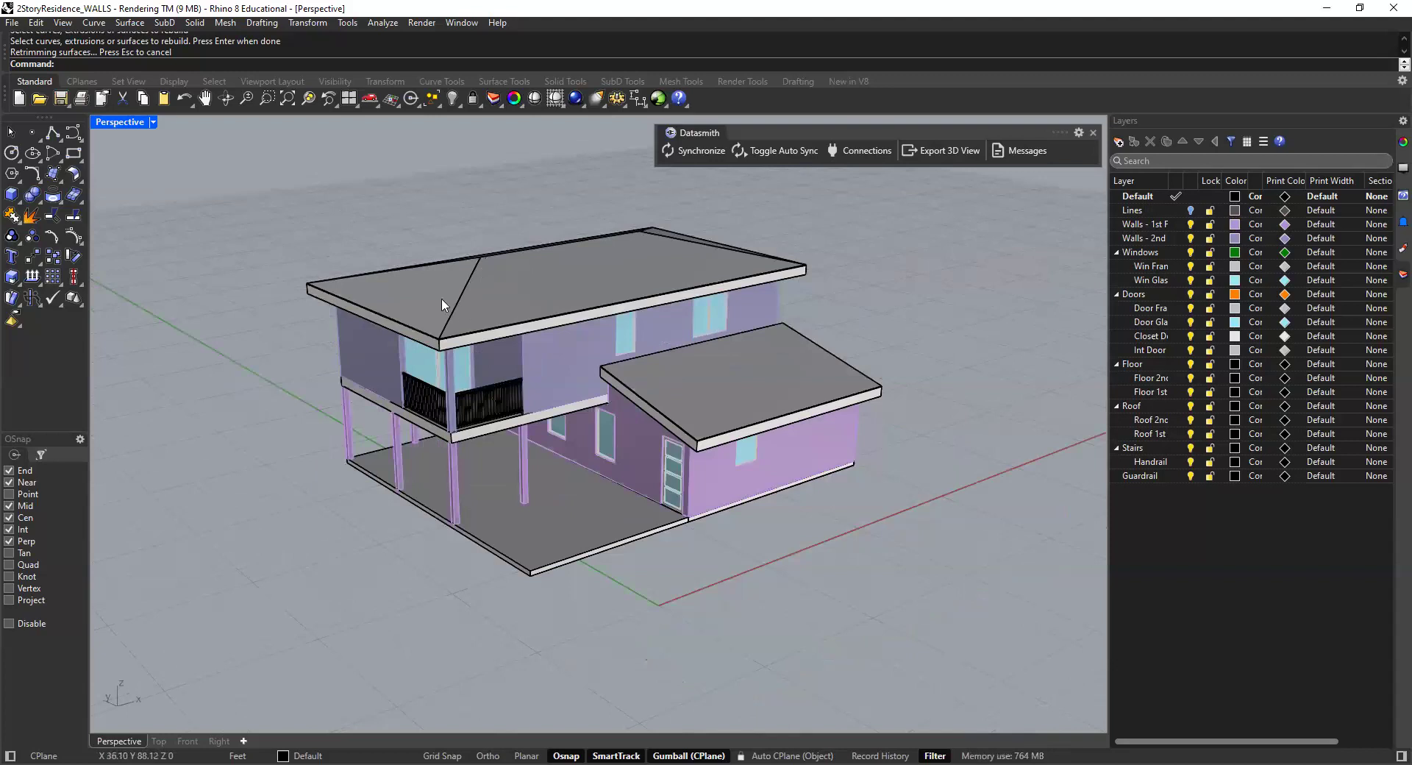
left_click(676, 151)
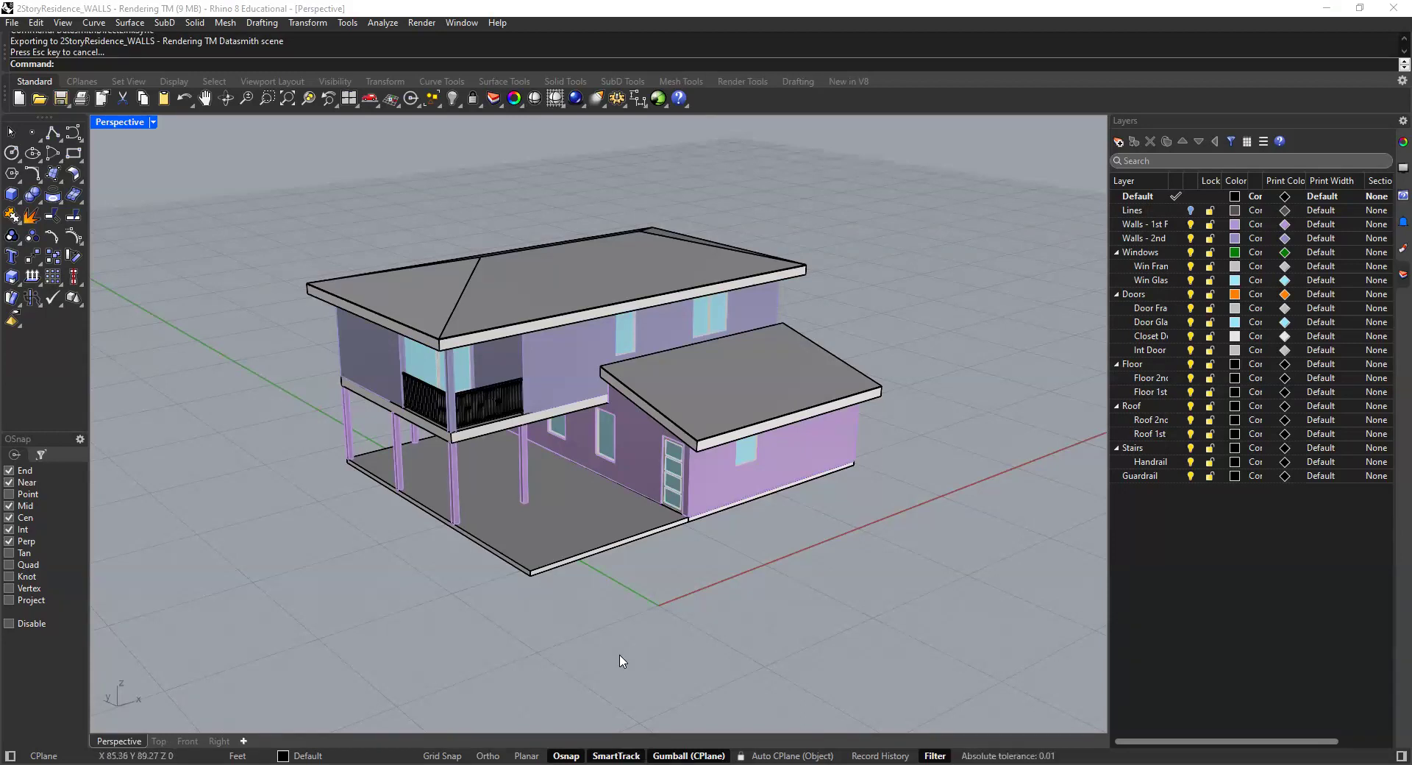
Step: Switch to Twinmotion and examine how the Roof covering 13 texture maps onto both long slopes of the upper roof
key("alt+Tab")
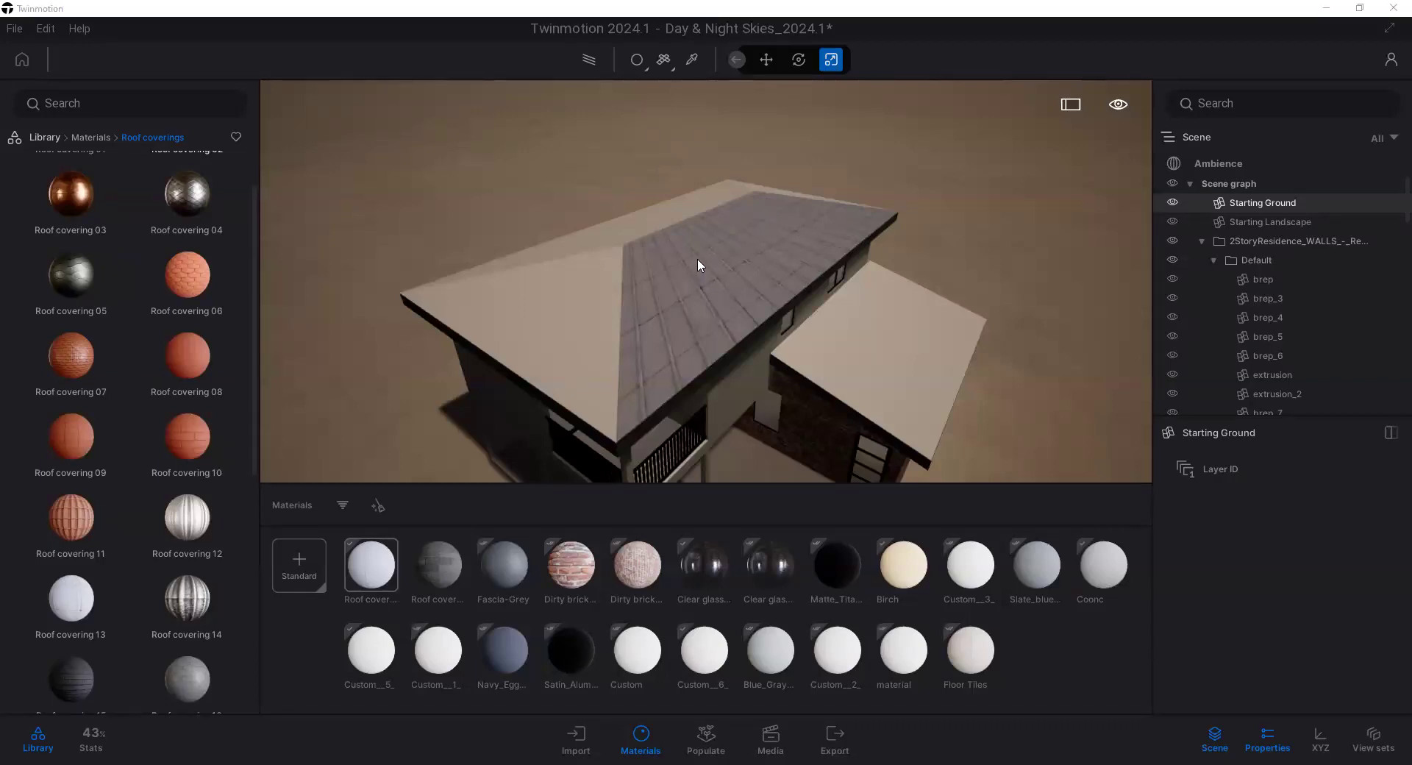
left_click_drag(697, 258, 724, 291)
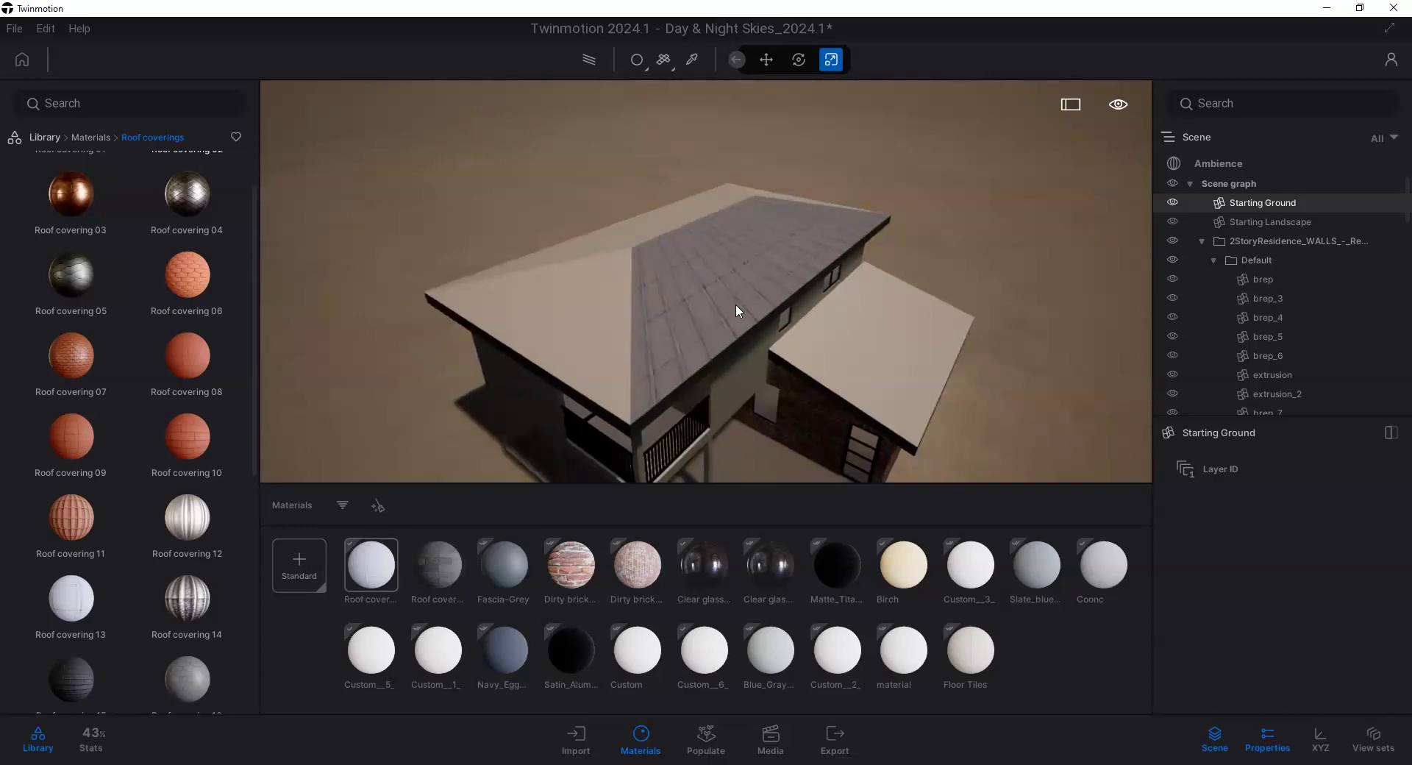
left_click_drag(661, 294, 608, 362)
left_click(376, 567)
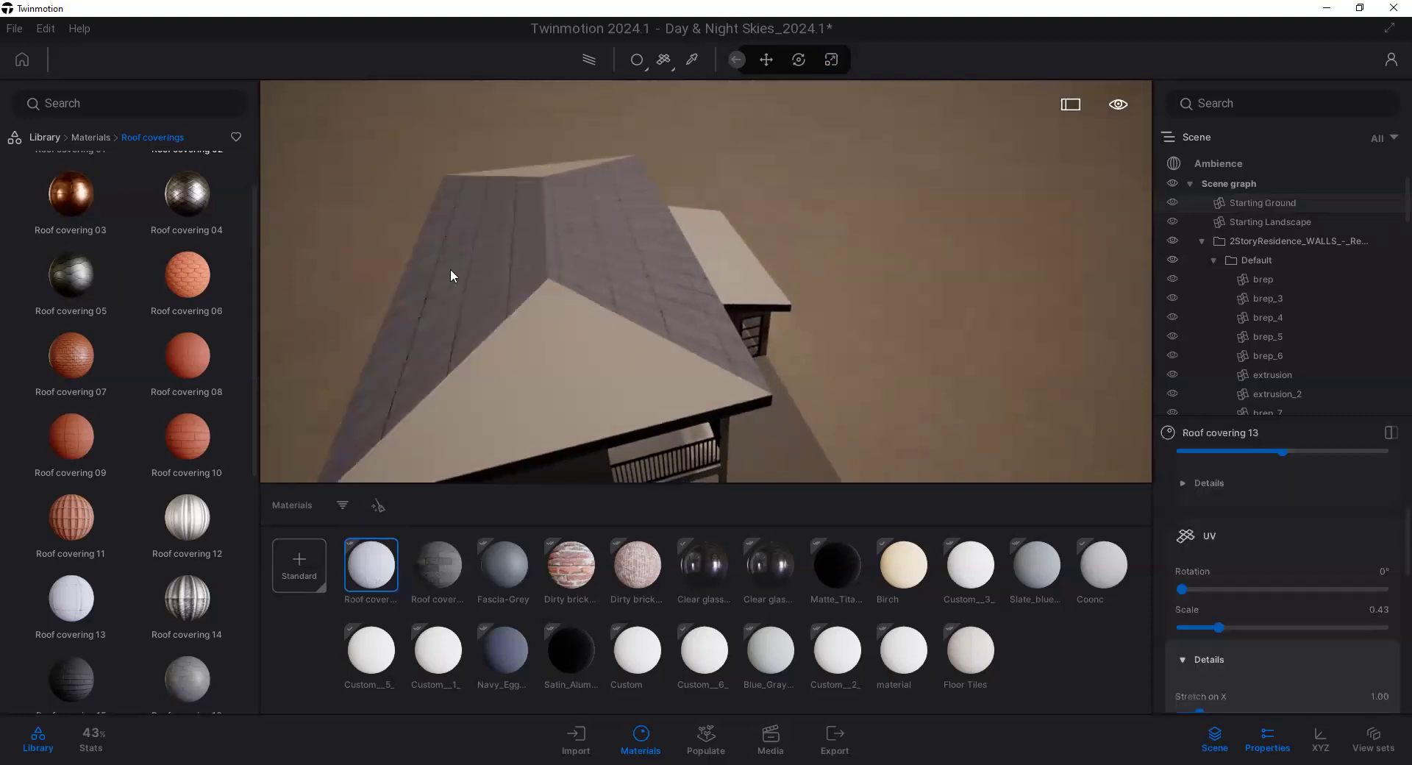
key("r")
scroll(518, 312, "down", 5)
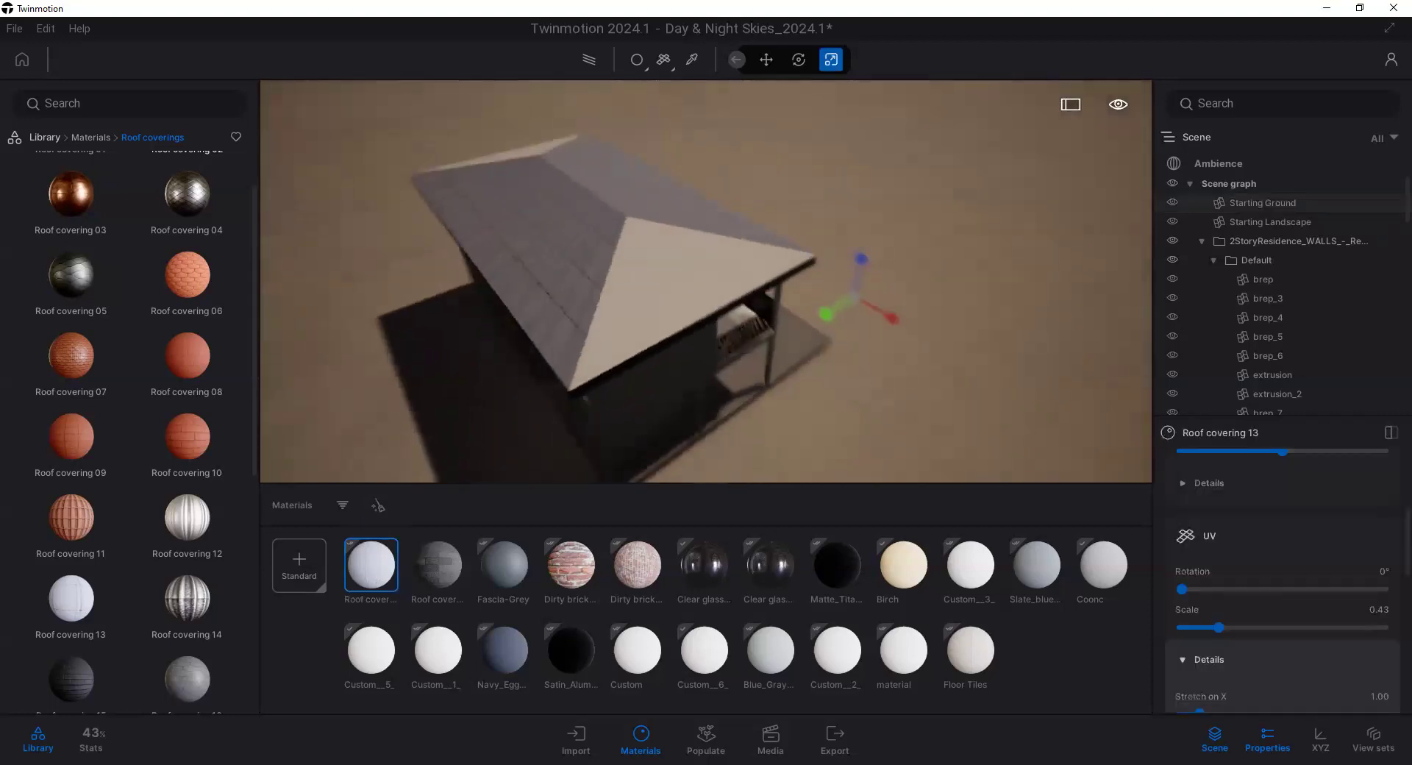
scroll(518, 312, "up", 8)
key("Down")
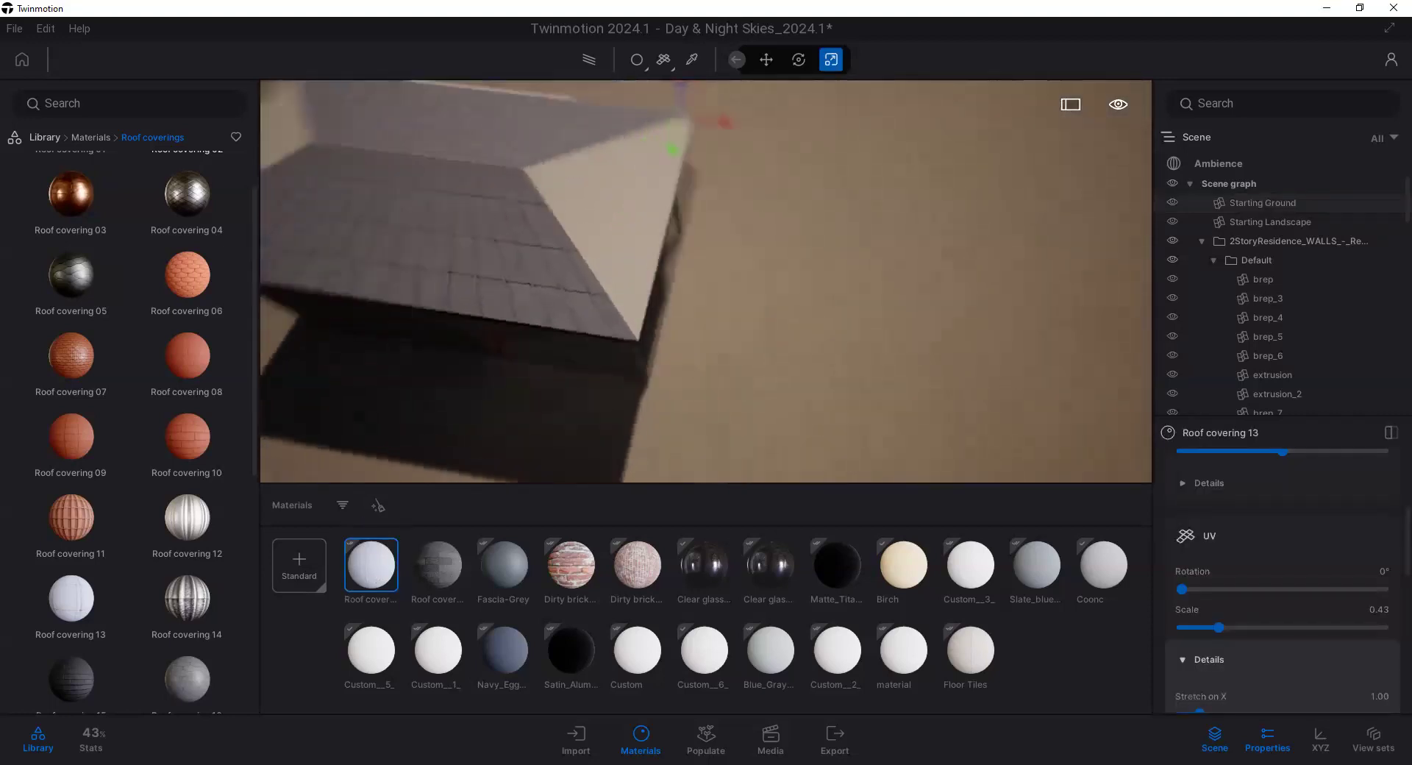
left_click_drag(471, 154, 383, 149)
left_click_drag(561, 215, 625, 152)
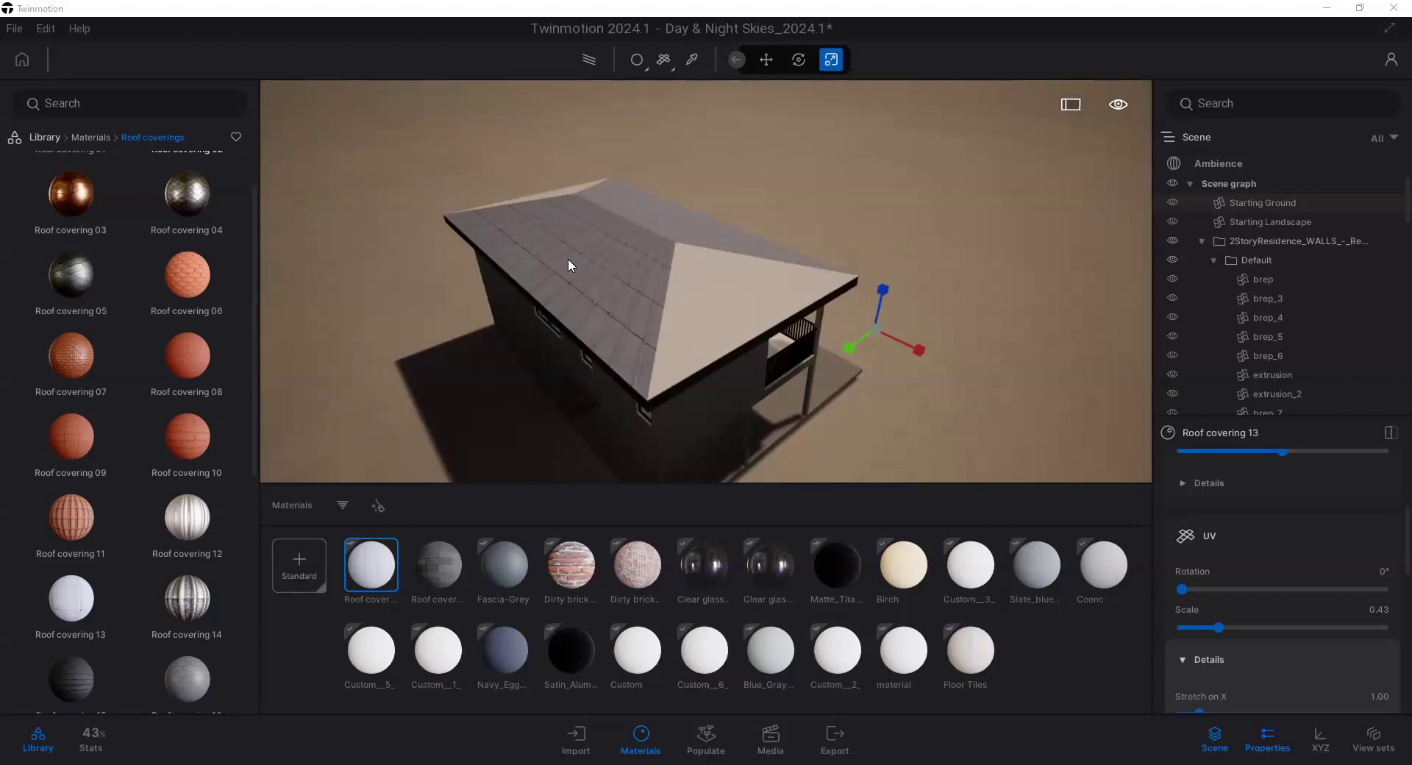
Step: Switch to Rhino and rebuild the upper roof's rear long slope surface with a point count of 20 and degree 3 in U and V
key("alt+Tab")
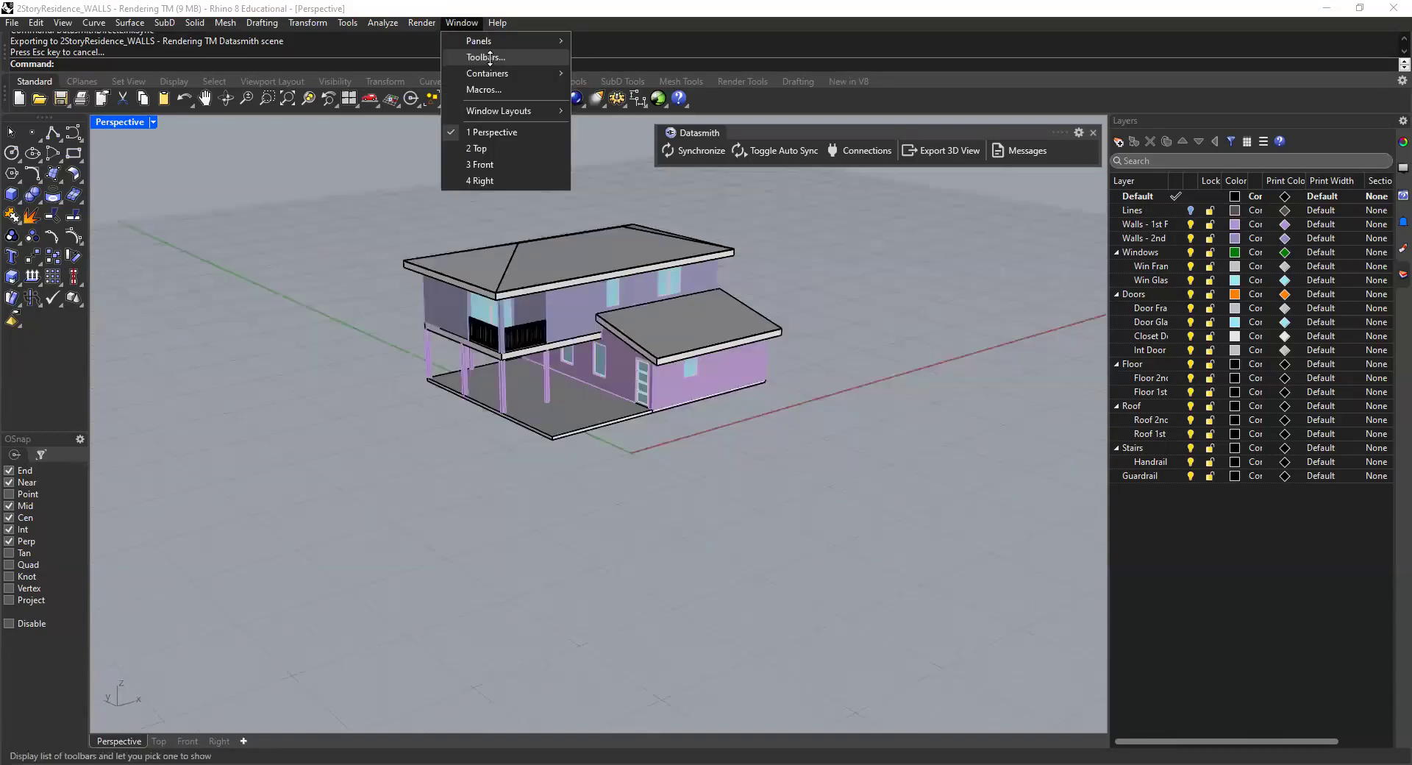
right_click_drag(672, 229, 478, 284)
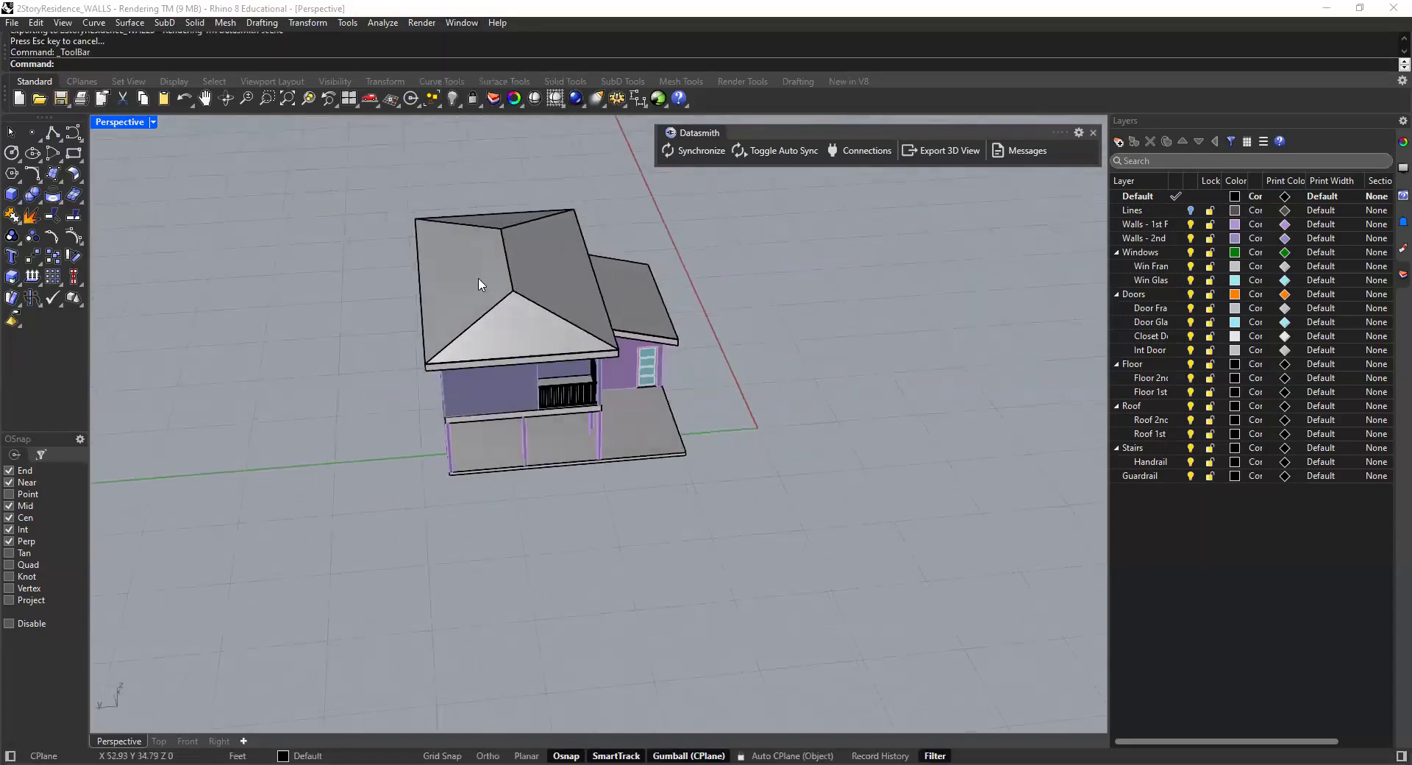
left_click(423, 281)
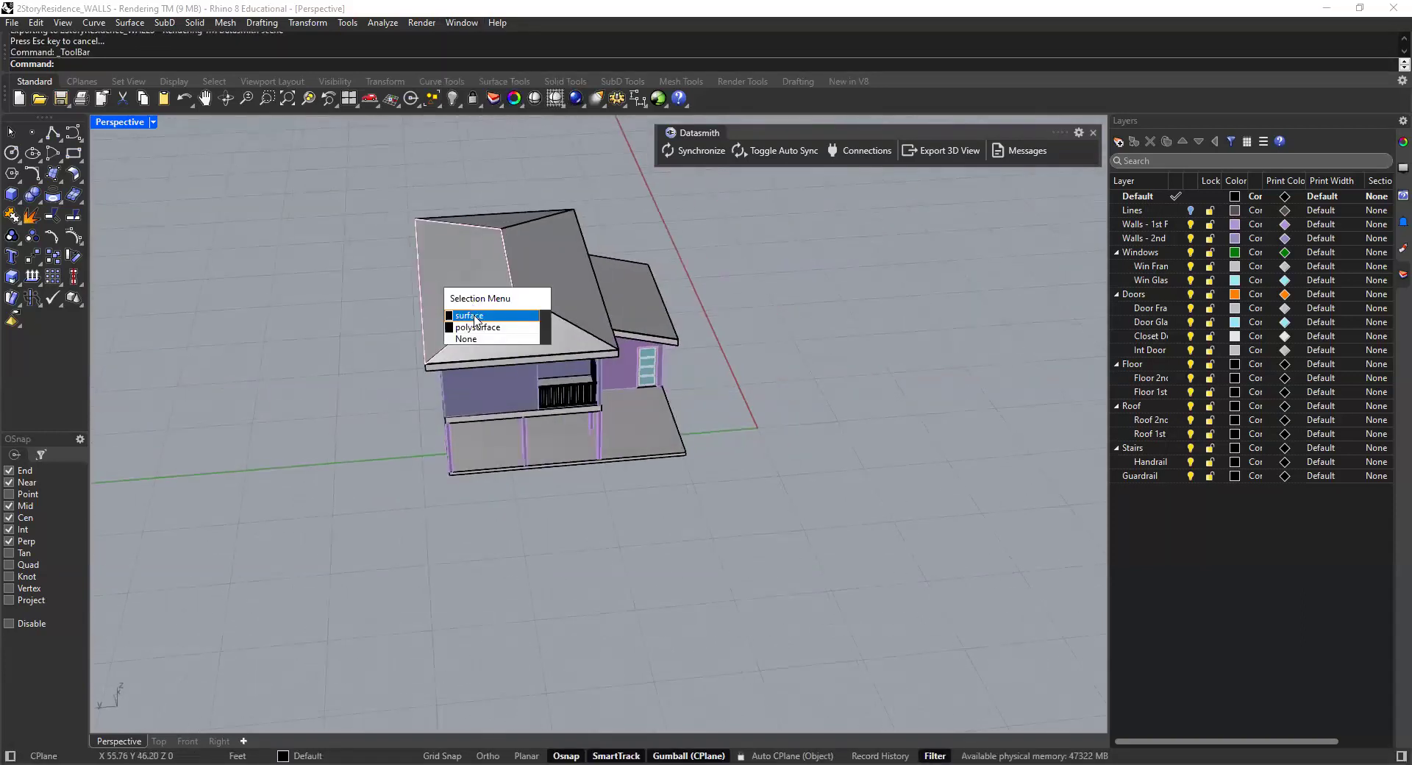
key("Return")
type("Rebuild")
key("Return")
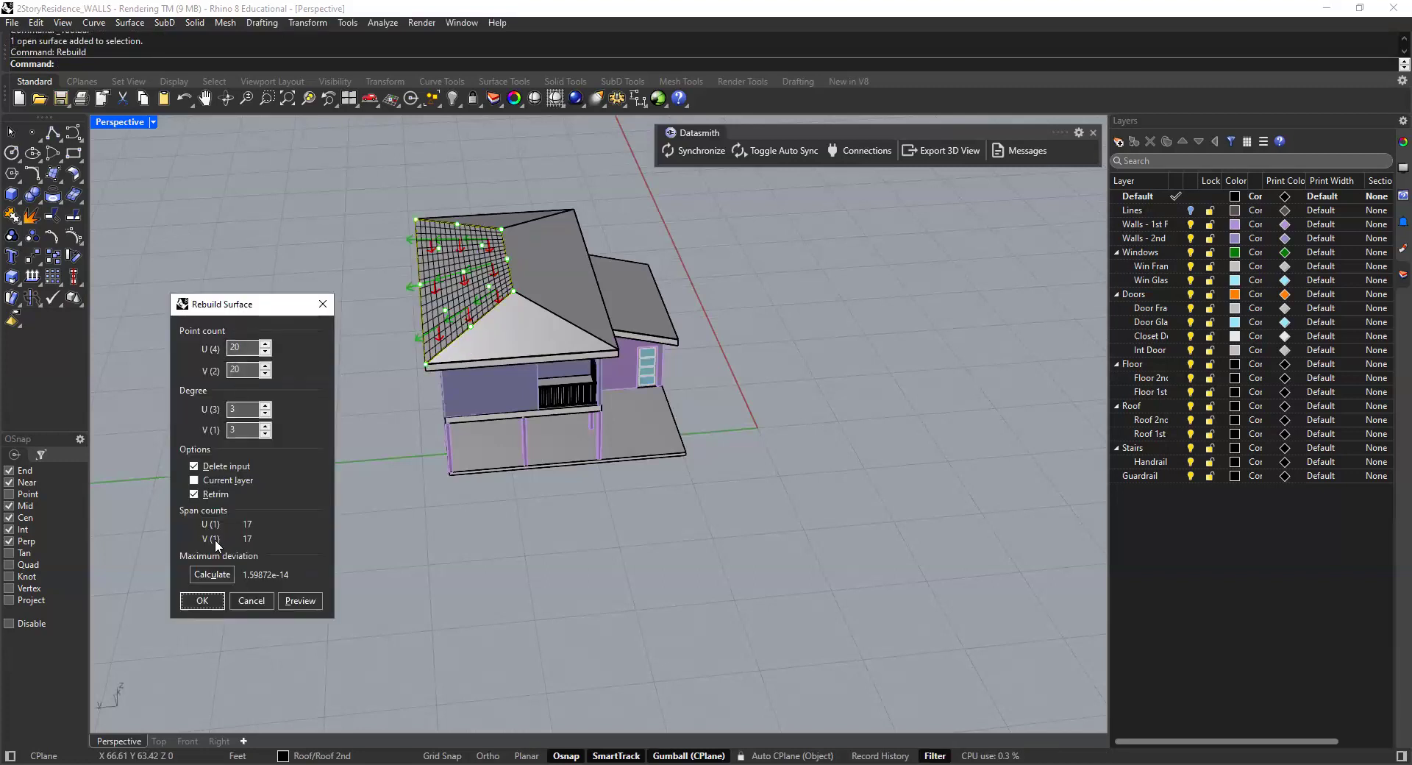
left_click(202, 602)
Step: Draw a solid box about 2.8 ft high on the patio slab near its front corner
right_click_drag(741, 265, 594, 245)
scroll(601, 358, "up", 6)
right_click_drag(594, 353, 624, 336, "shift")
right_click_drag(500, 357, 519, 349, "shift")
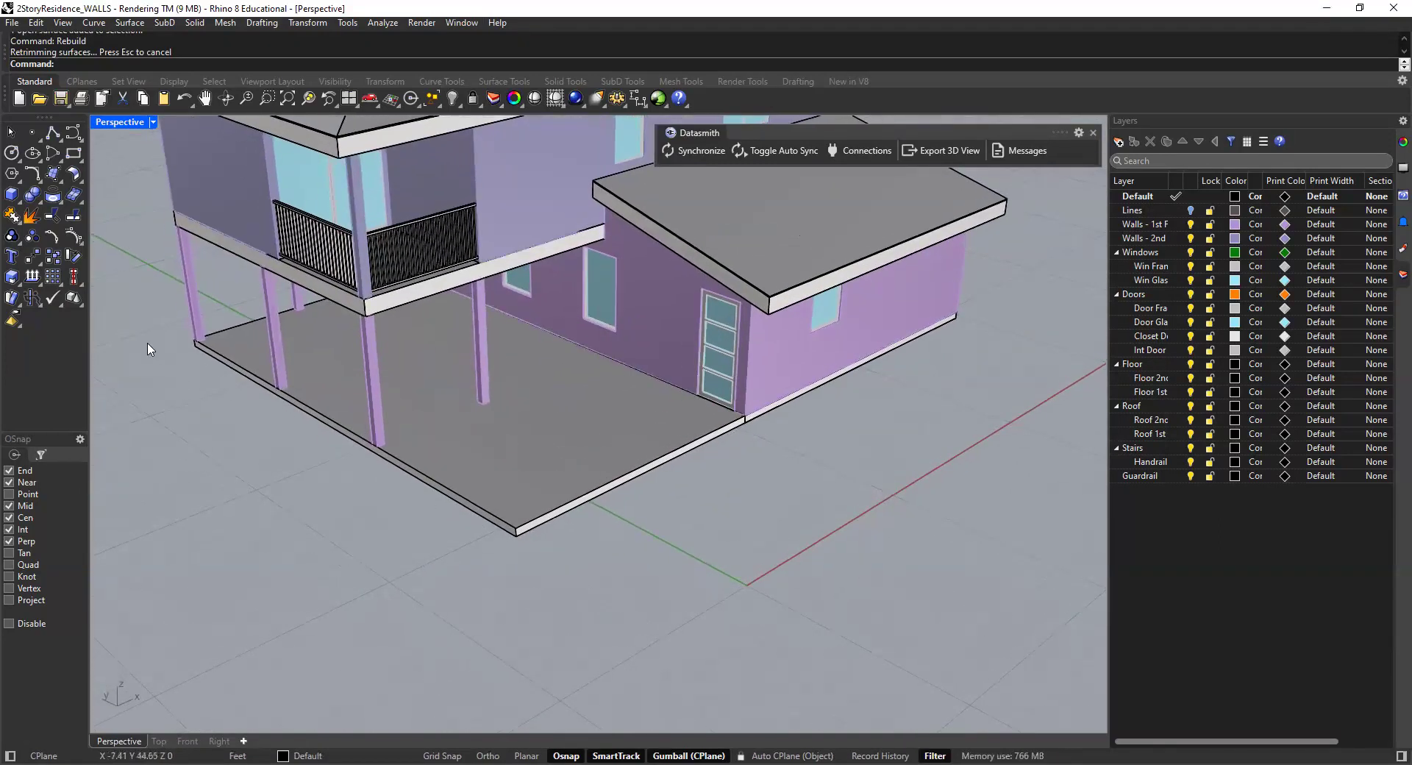
left_click(11, 194)
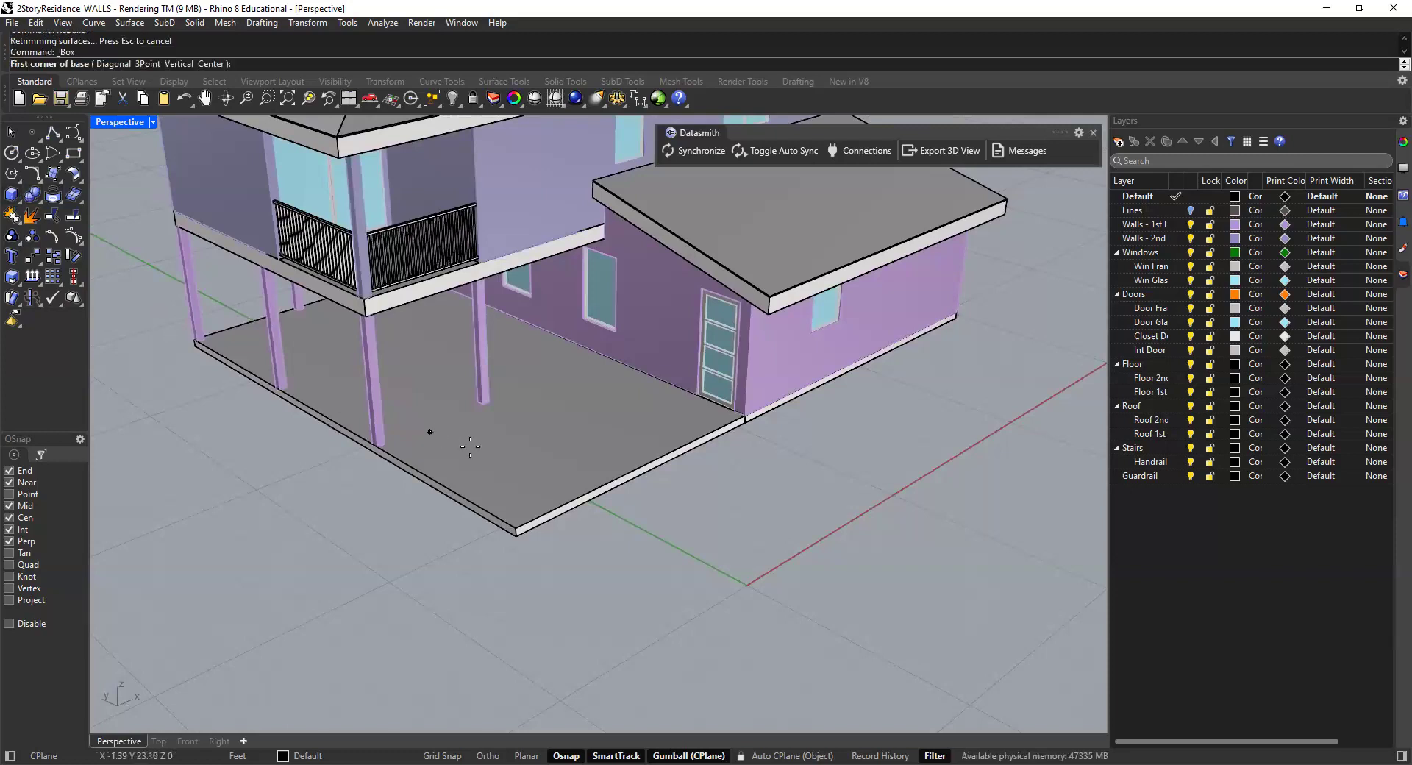
left_click(492, 458)
left_click(608, 447)
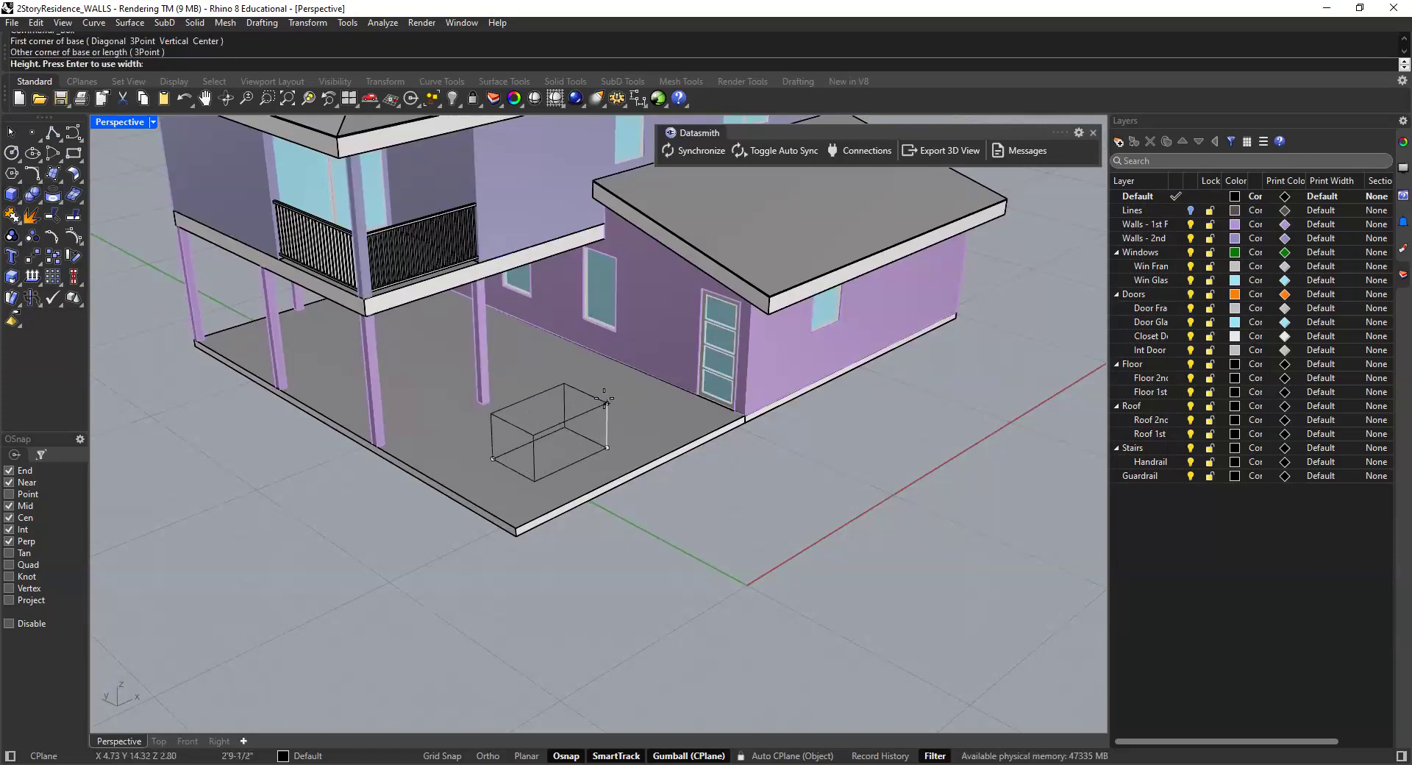
left_click(605, 399)
Step: Synchronize the model containing the rebuilt rear roof slope and the patio box with Twinmotion through Datasmith
right_click_drag(555, 432, 500, 406)
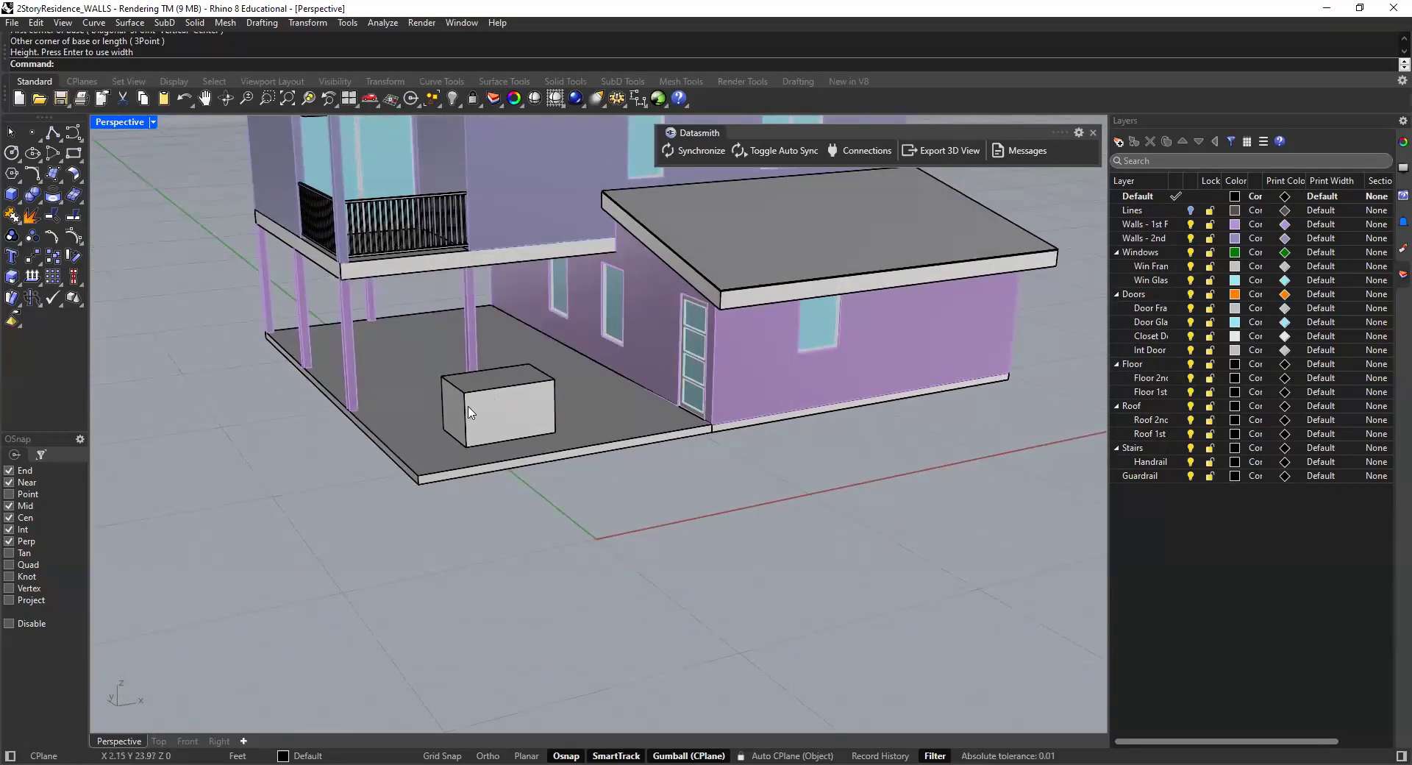
scroll(471, 413, "down", 5)
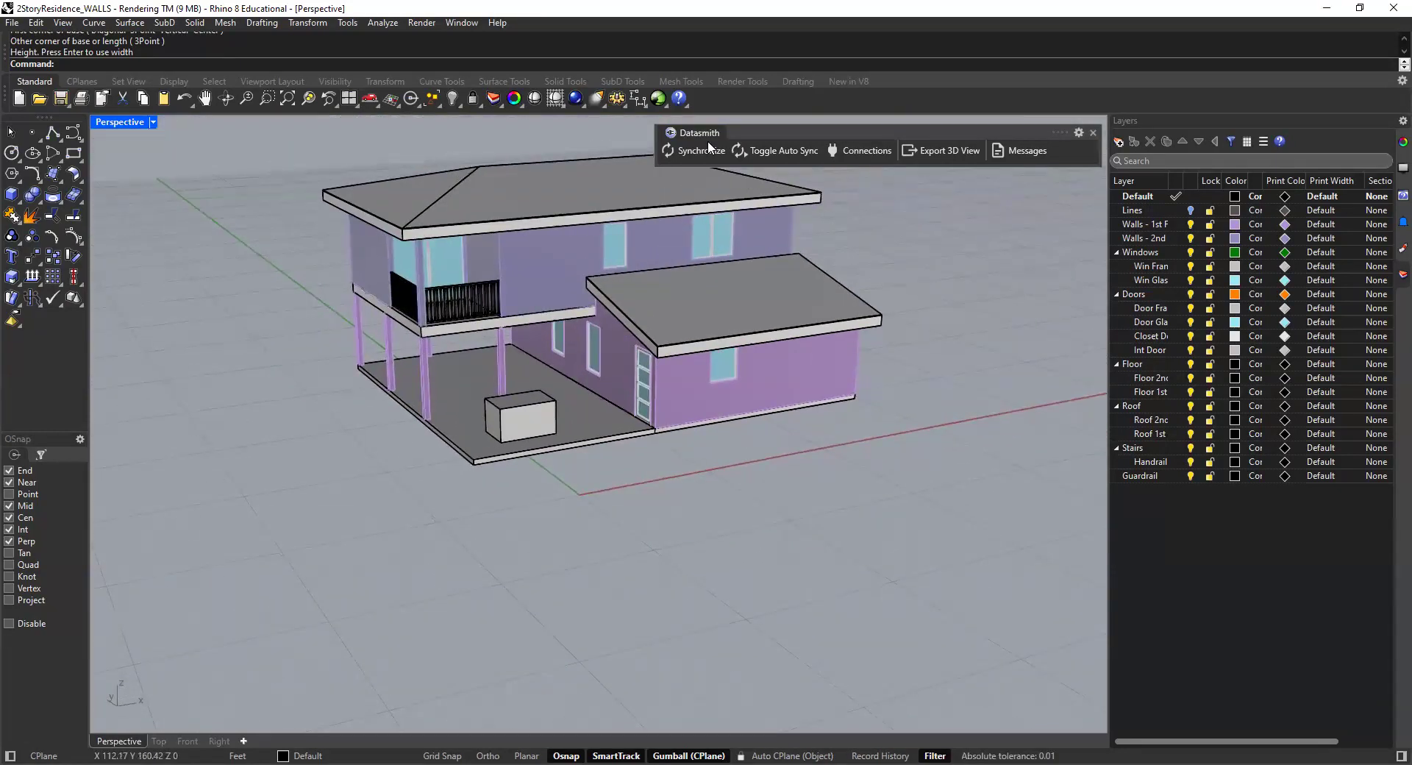
left_click(693, 150)
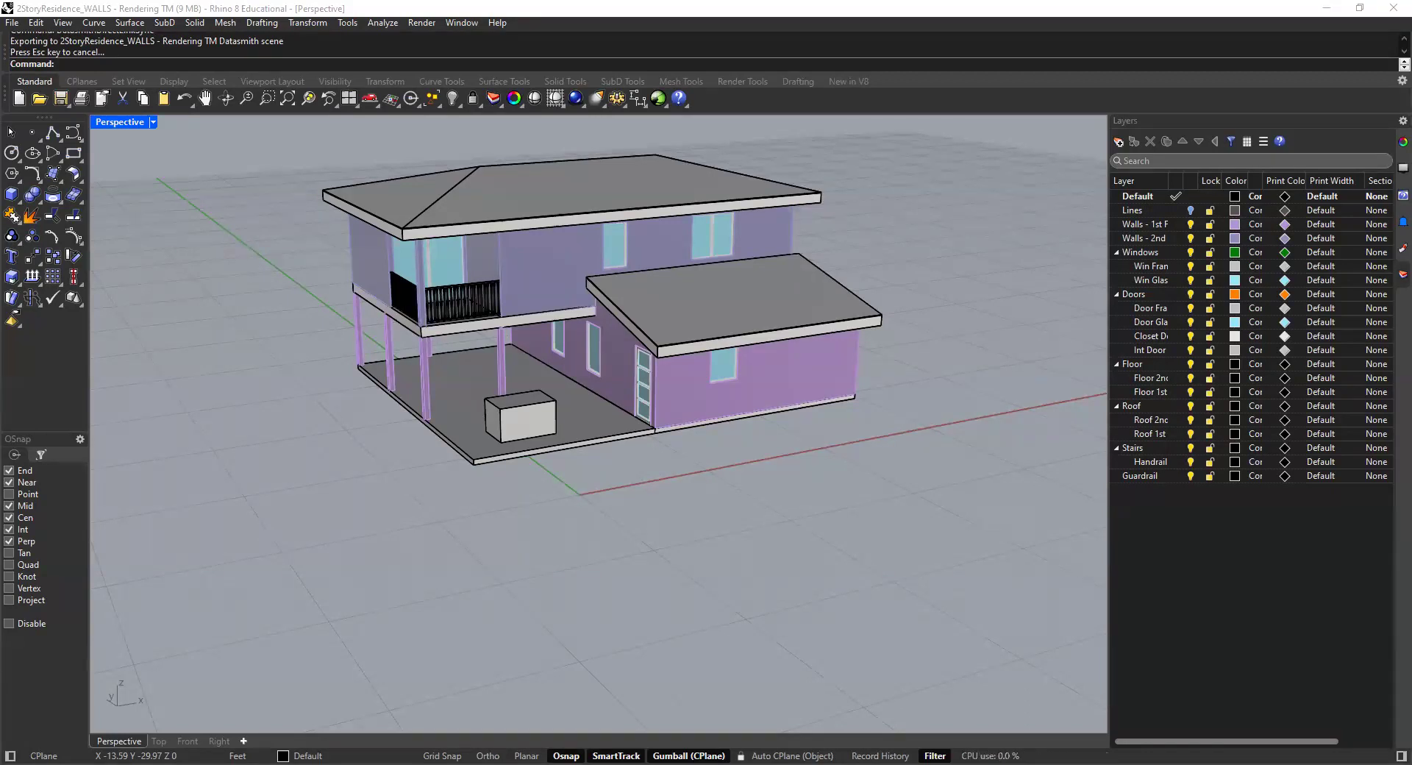
Step: Move the five upper and lower roof objects to the Roof layer and synchronize the model with Twinmotion
right_click_drag(639, 281, 771, 427, "shift")
left_click(693, 347)
scroll(649, 271, "up", 2)
scroll(650, 271, "up", 2)
left_click(649, 272, "shift")
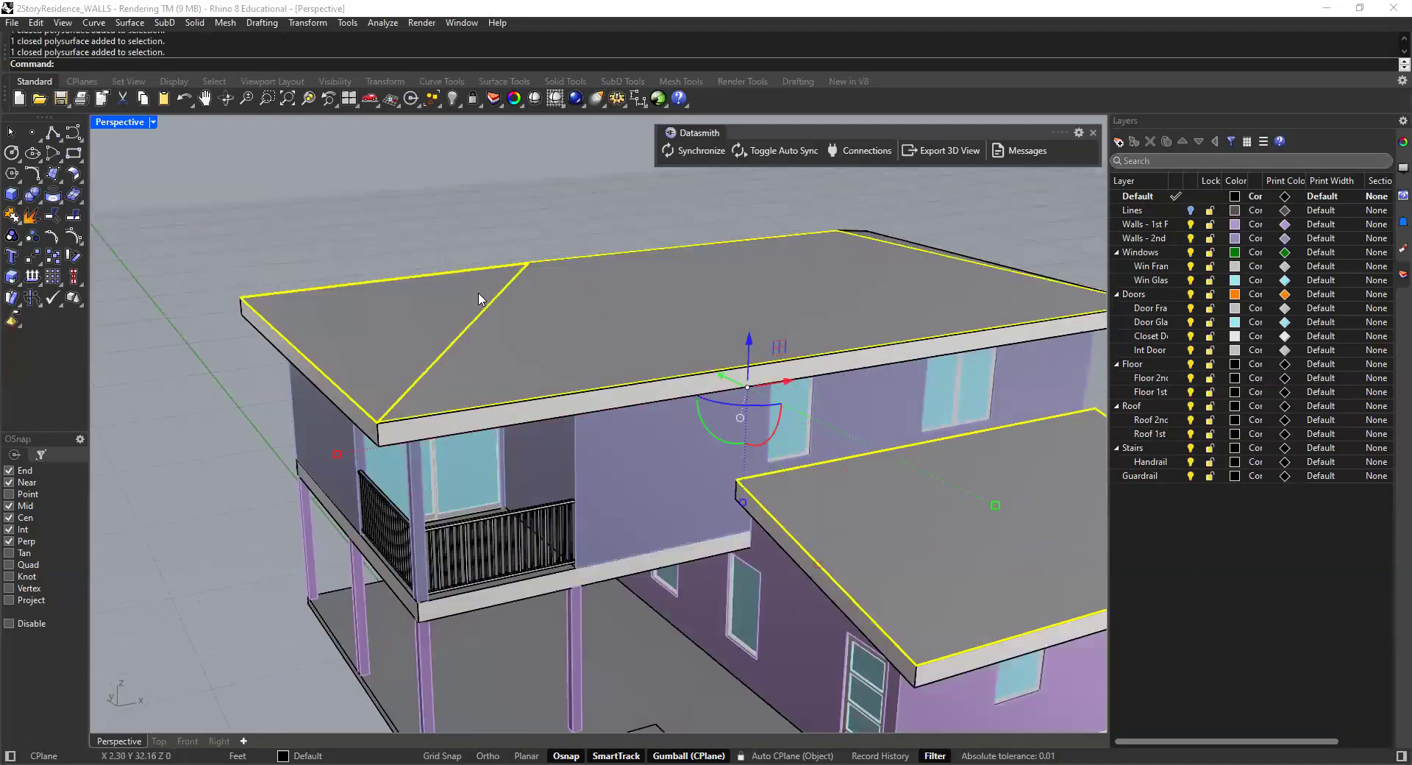
scroll(482, 299, "down", 3)
scroll(700, 365, "up", 2)
scroll(700, 365, "up", 2)
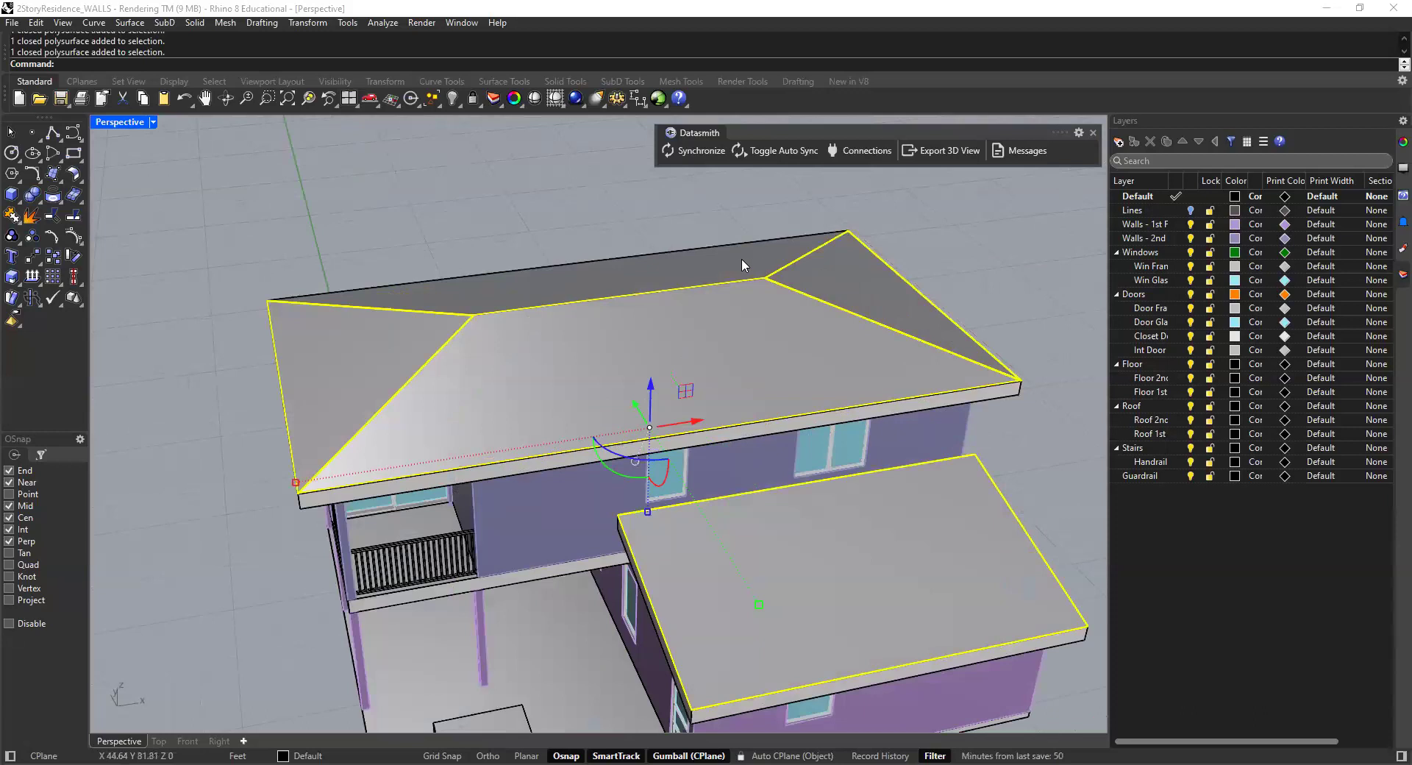
right_click(1147, 408)
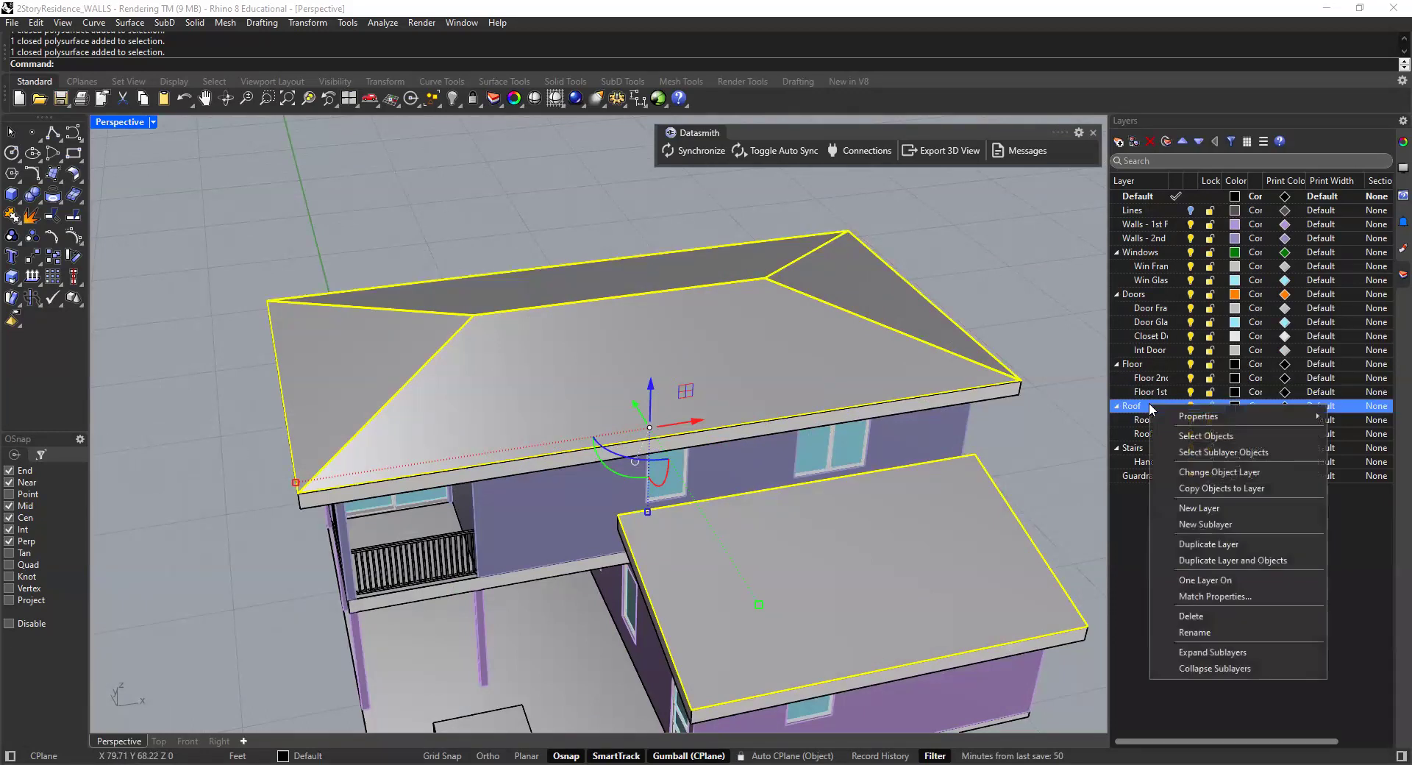
mouse_move(1147, 417)
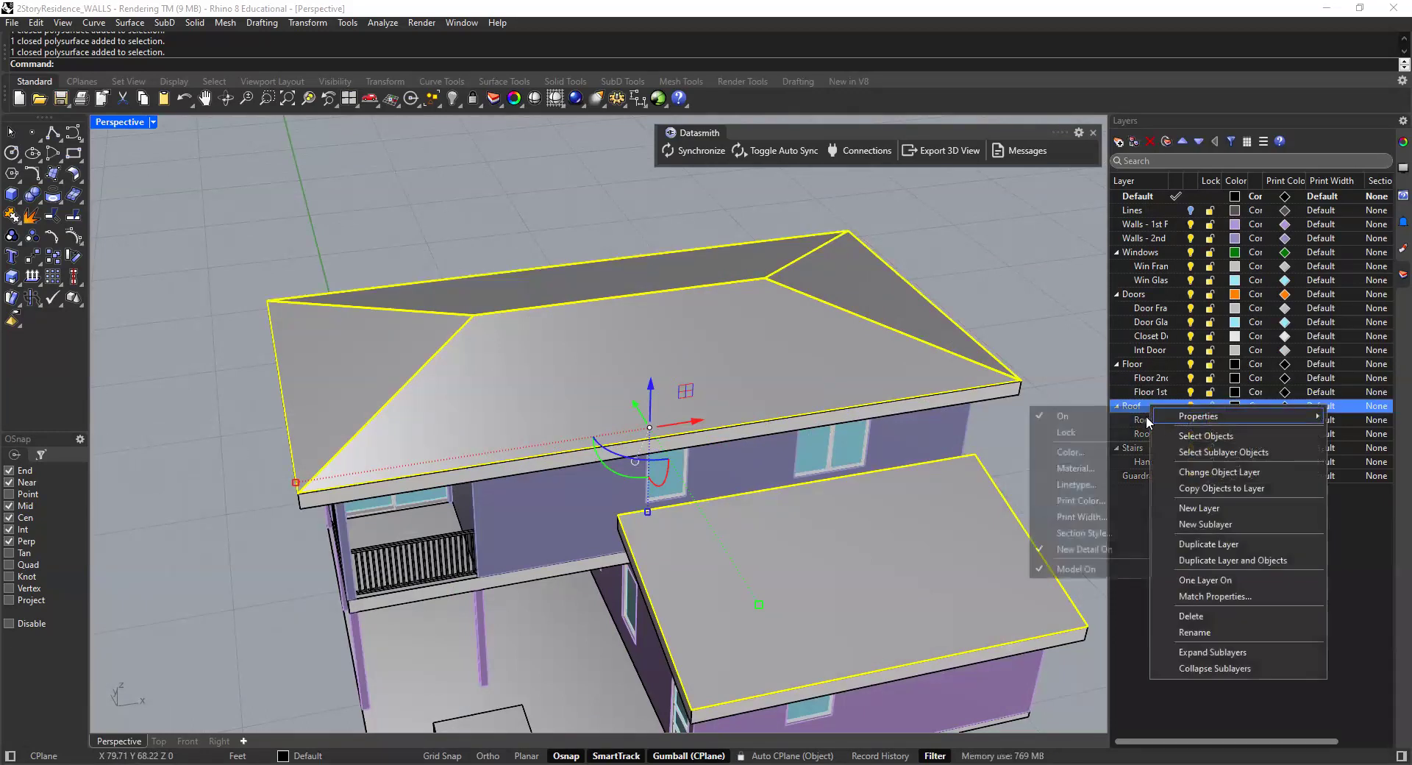
left_click(1202, 472)
left_click(1007, 277)
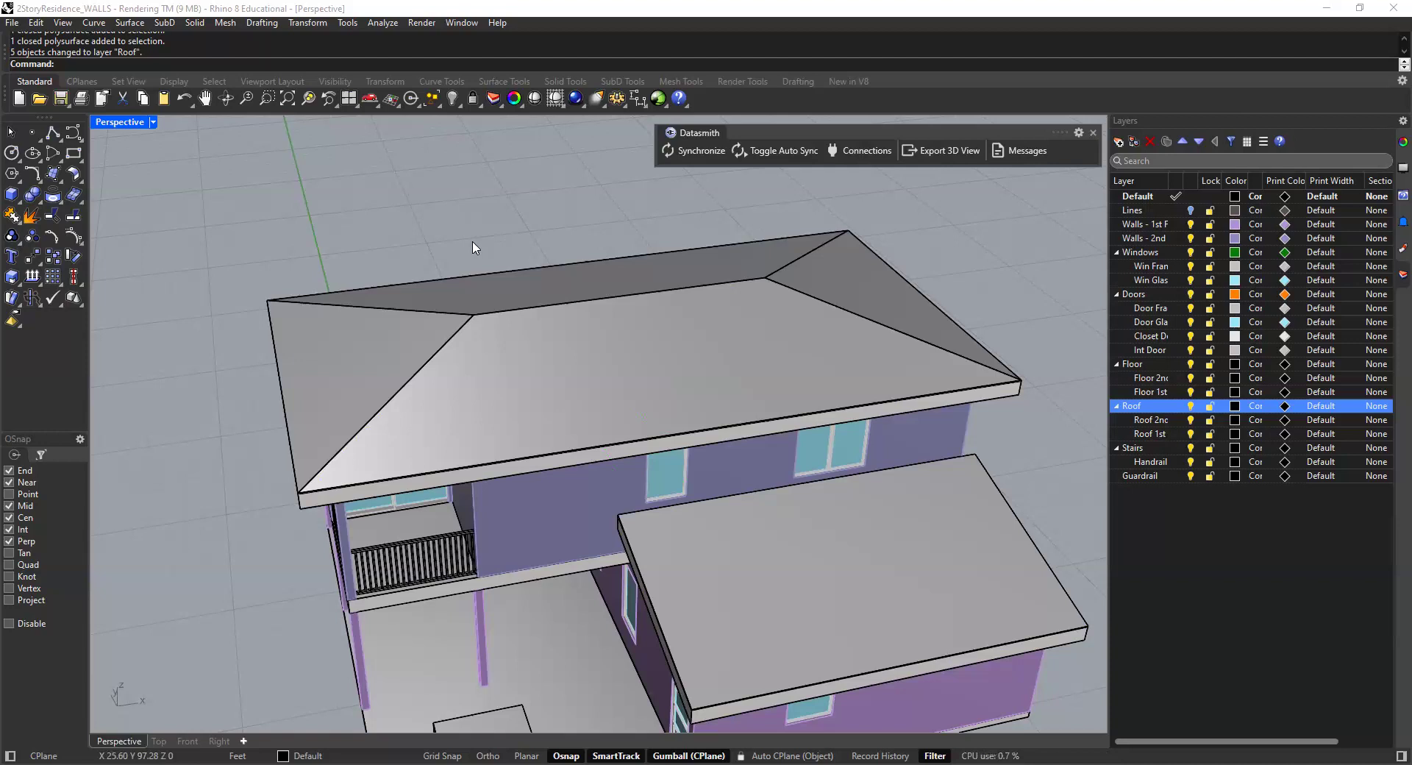
left_click(685, 153)
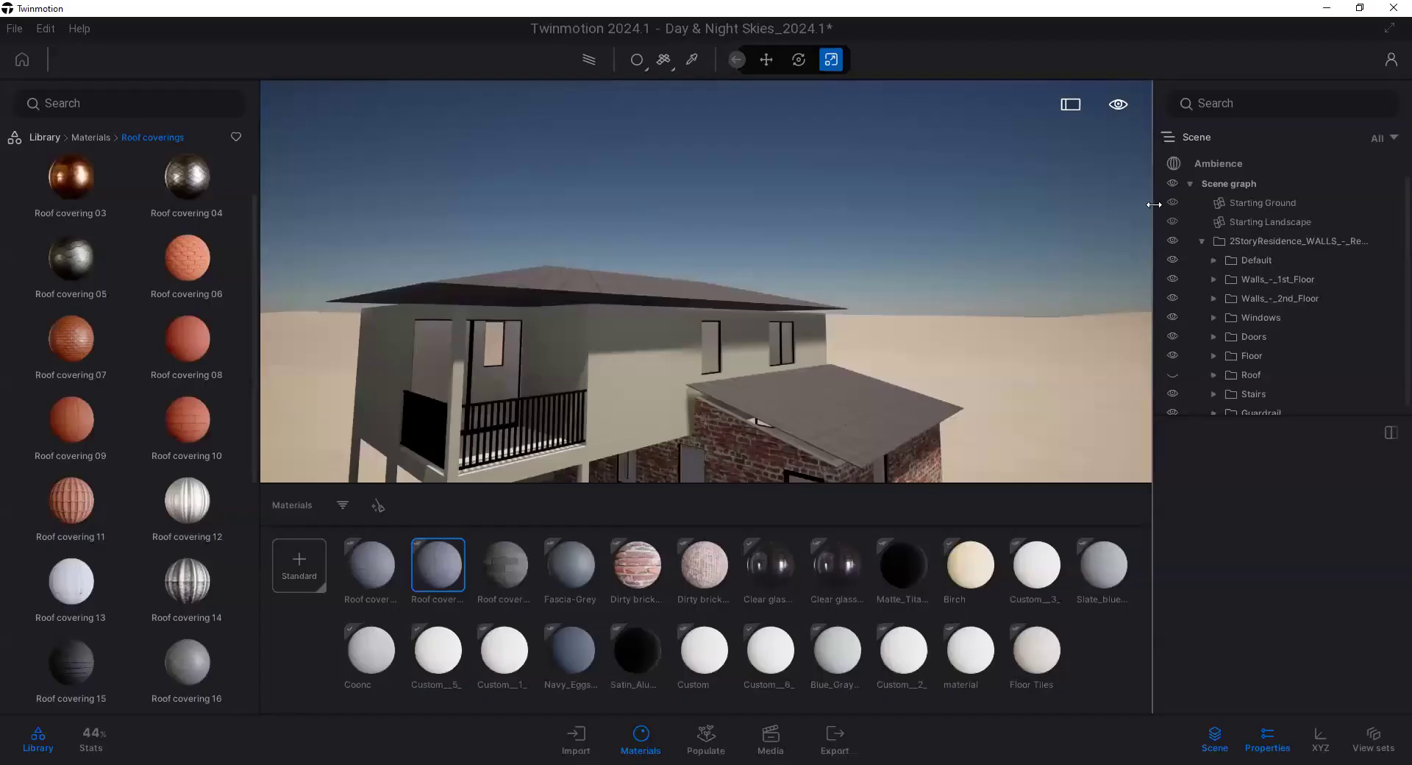
Step: Hide the Roof folder of the house model in the Twinmotion scene graph
scroll(748, 294, "down", 1)
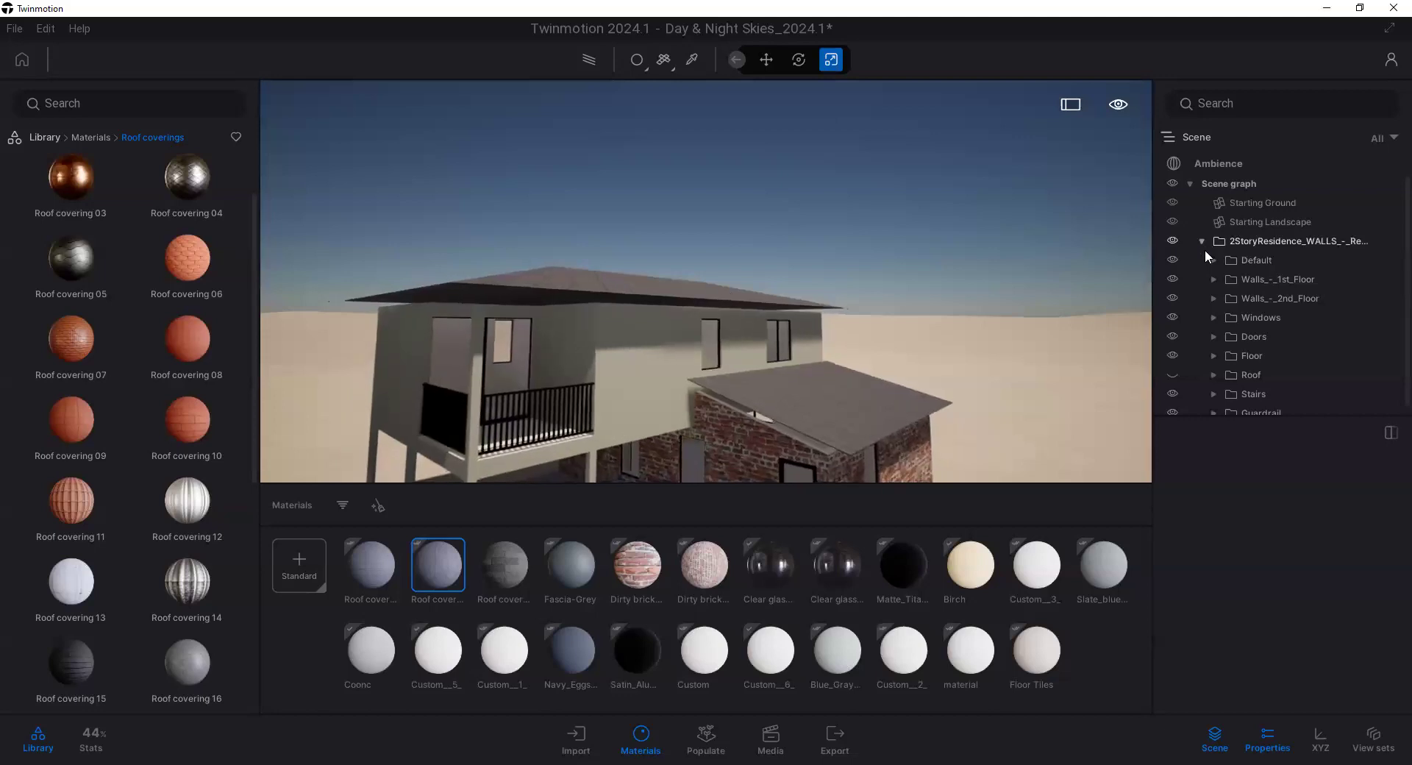
left_click(1172, 375)
left_click(1172, 374)
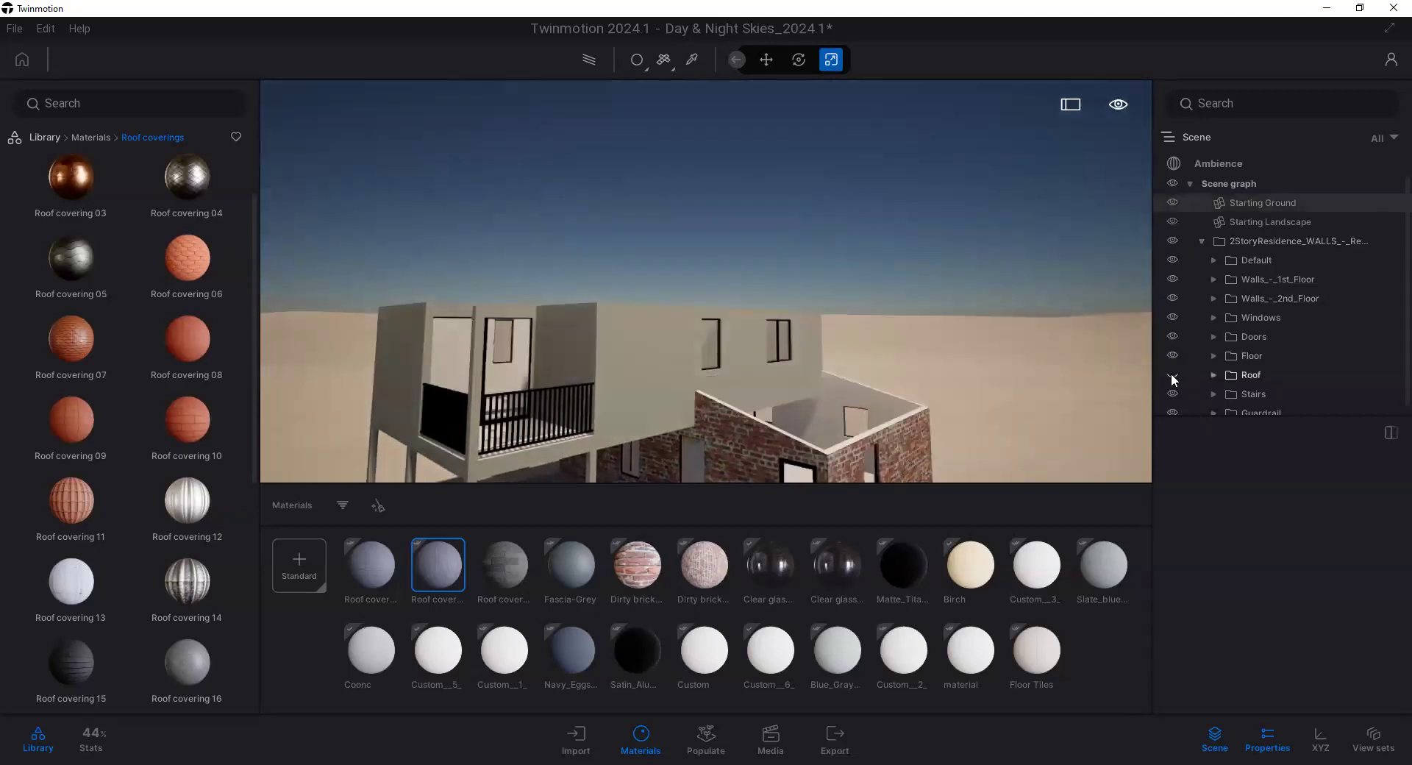
Step: Apply the Maple 01 A wood material from the library to the second-floor interior floor
scroll(665, 343, "down", 2)
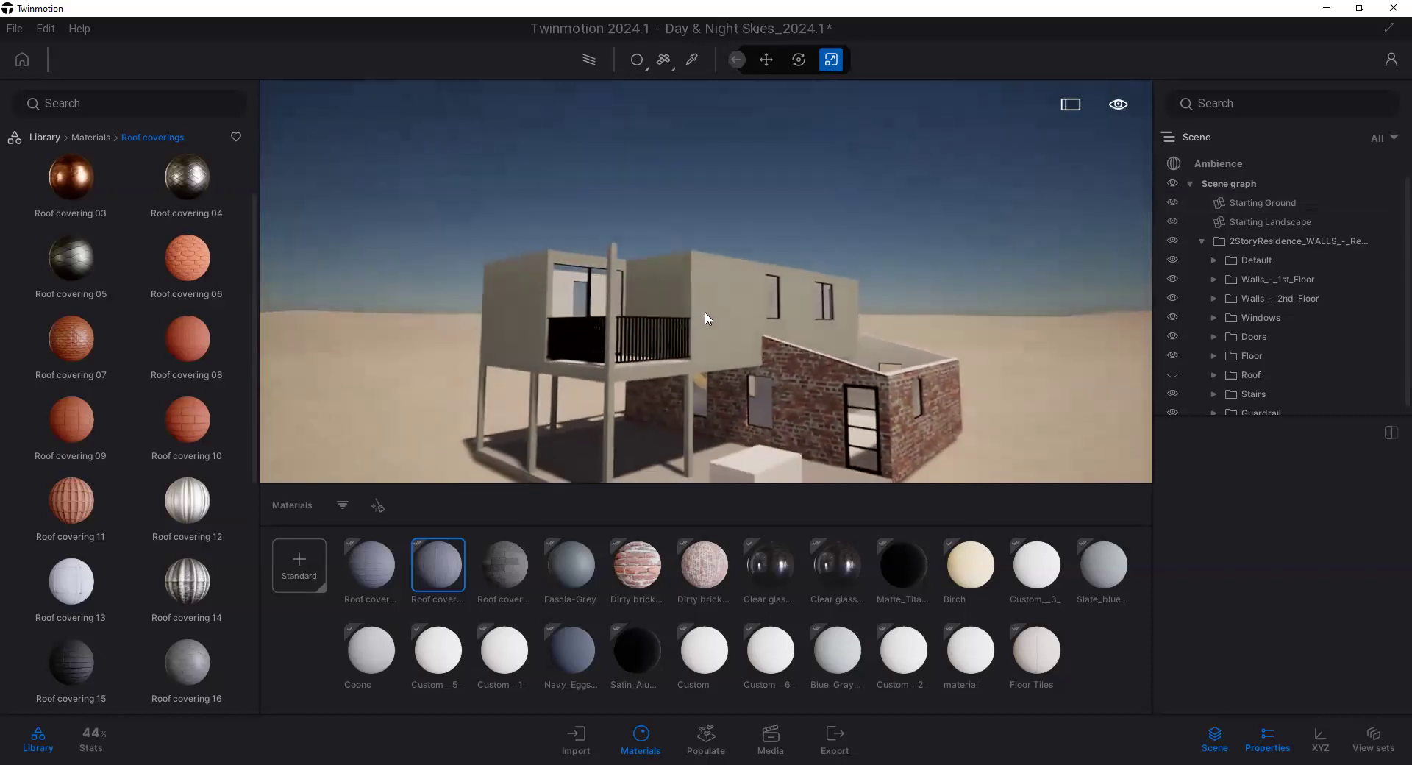
right_click_drag(514, 206, 665, 305)
scroll(750, 277, "up", 5)
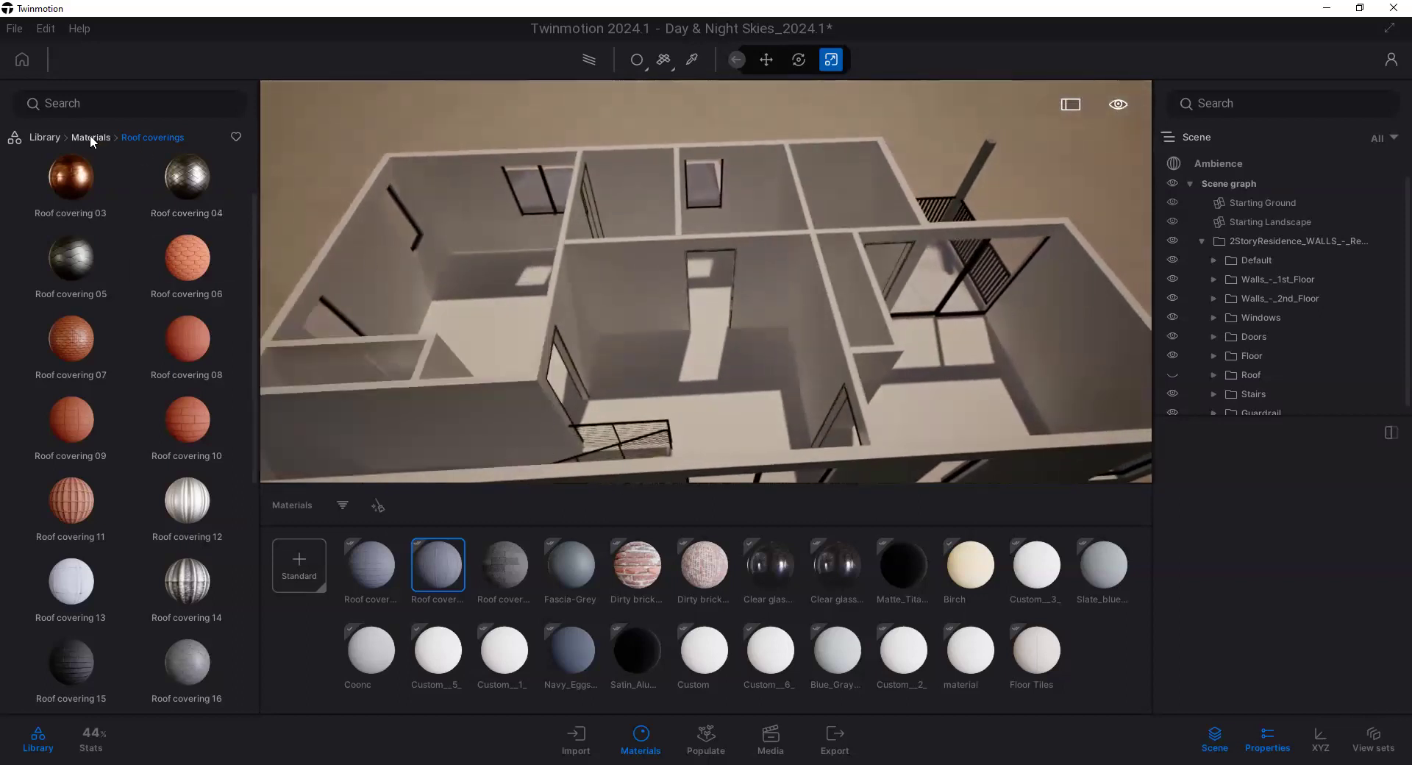
left_click(91, 140)
left_click(185, 270)
left_click_drag(190, 273, 704, 393)
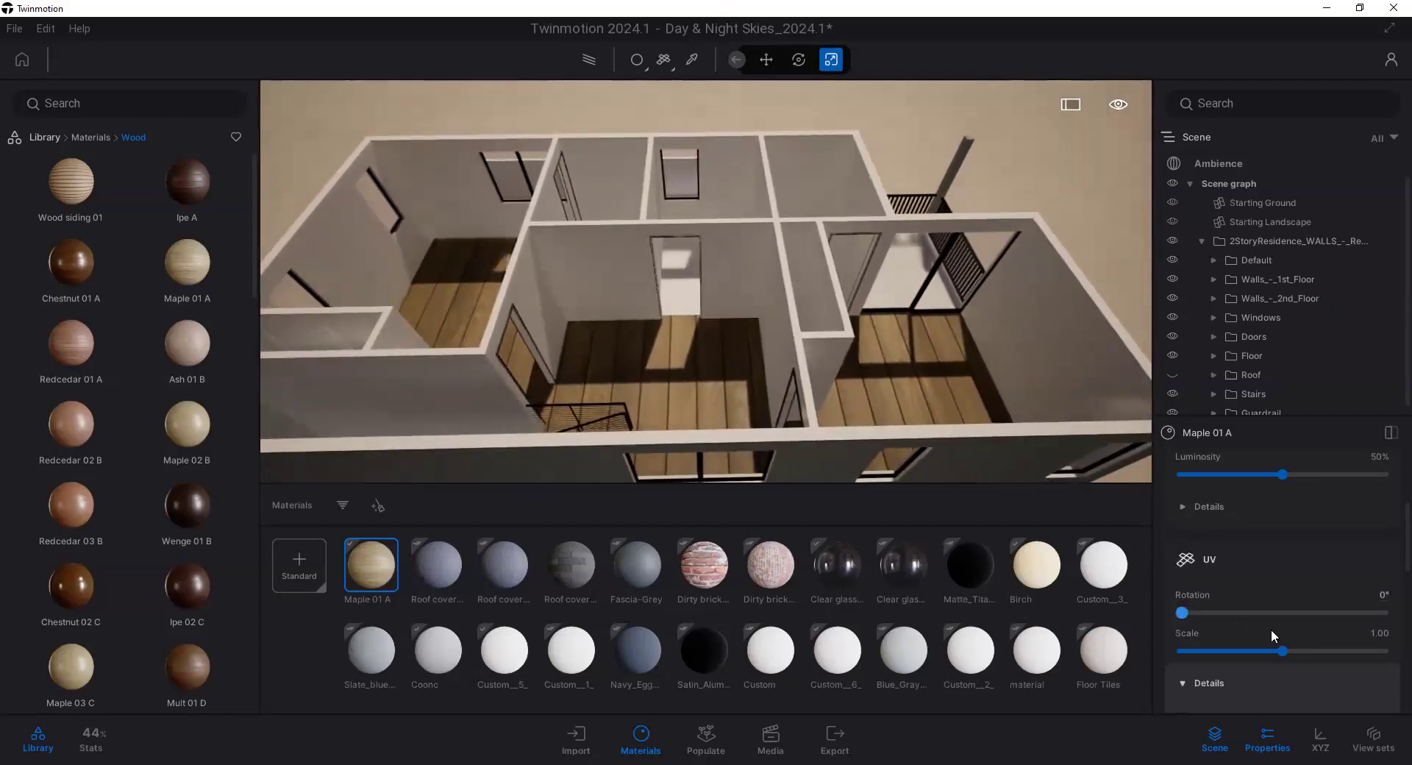
Step: Set the Maple 01 A material's UV rotation to 90° and its scale to 0.18
left_click(1385, 594)
type("90")
key("Return")
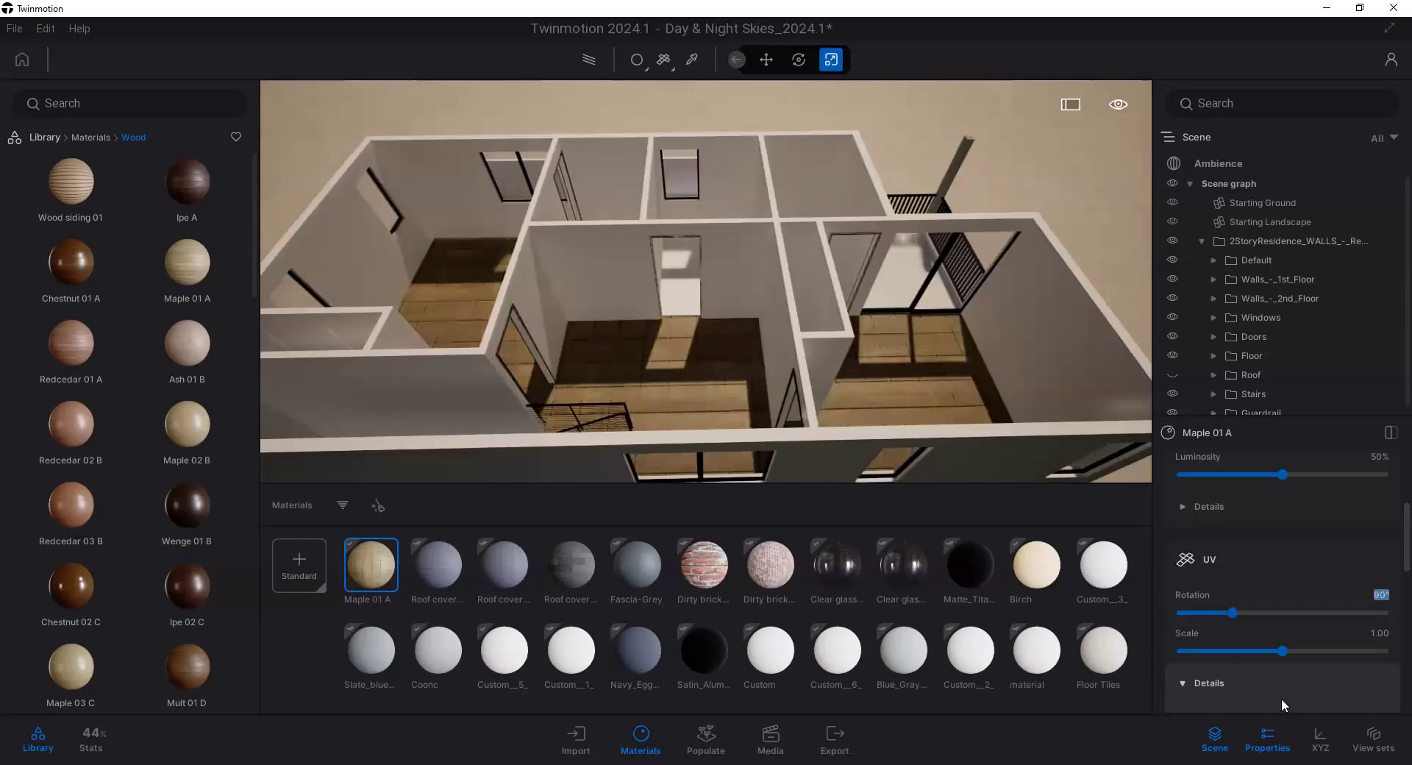
left_click_drag(1281, 651, 1189, 656)
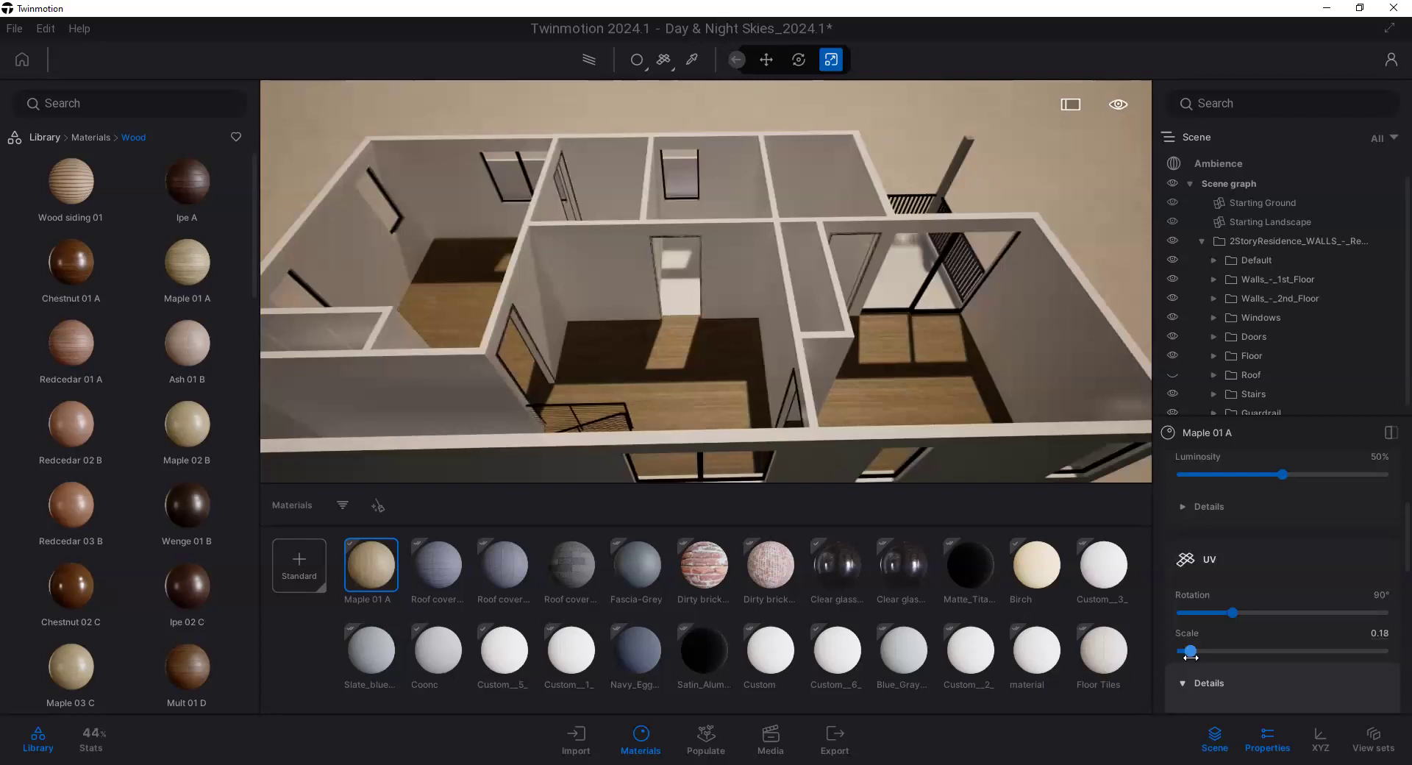
scroll(1288, 571, "up", 3)
scroll(1312, 545, "up", 1)
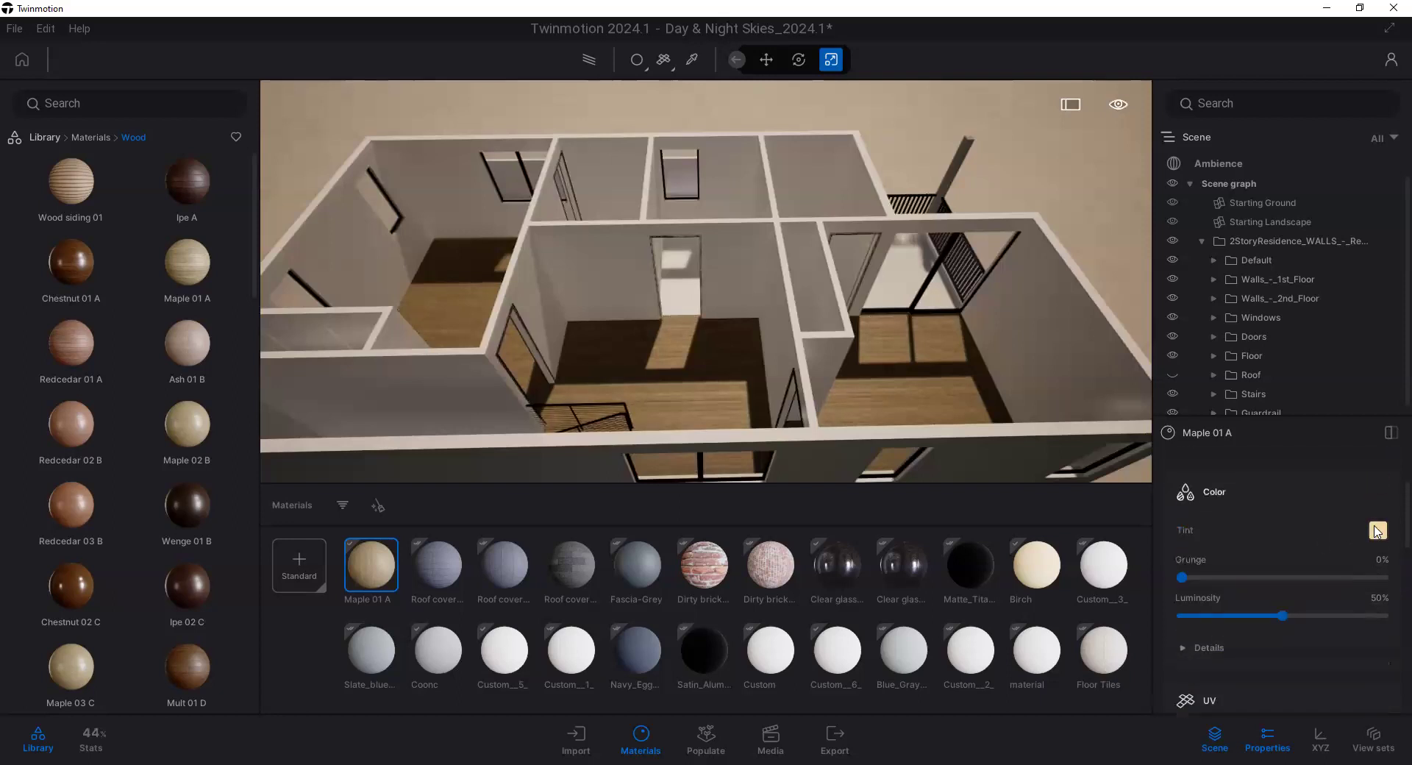
left_click(1378, 529)
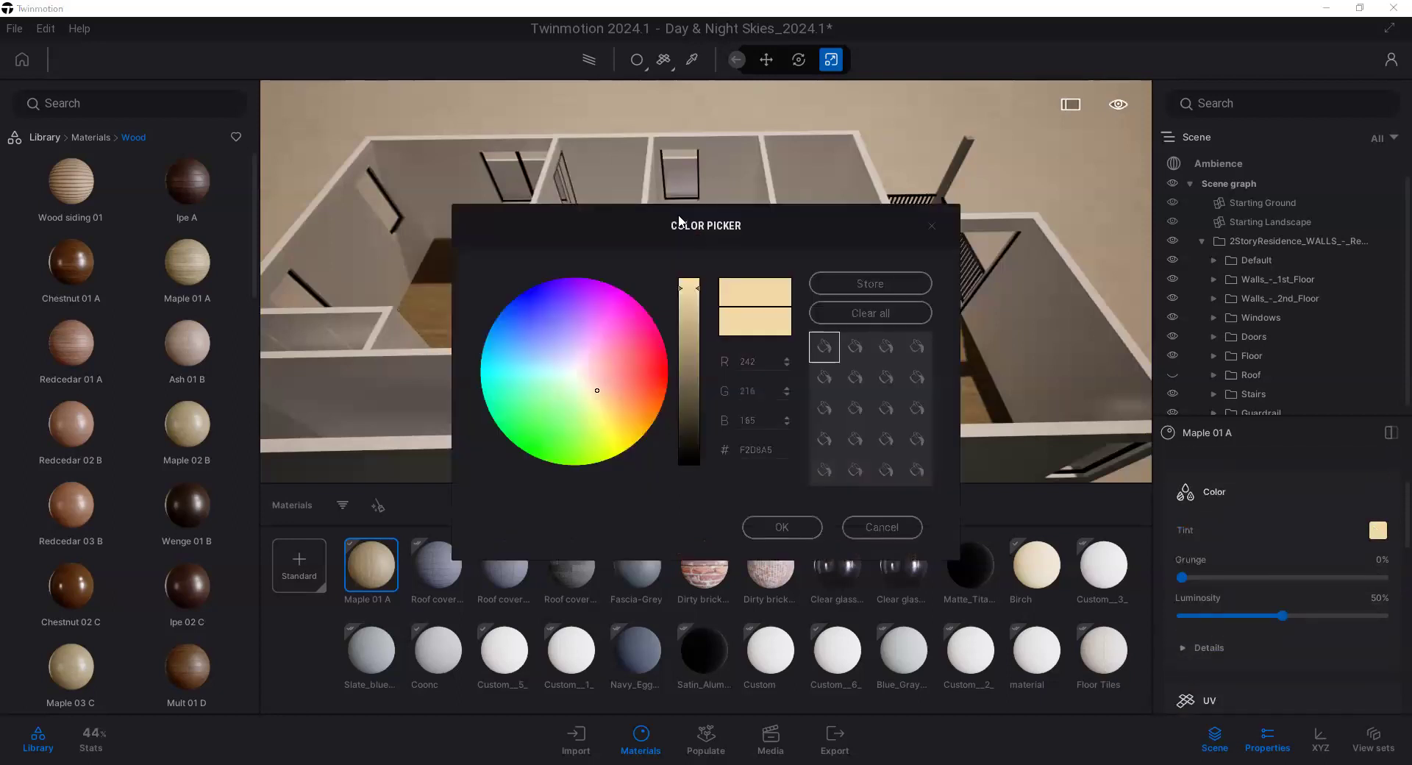
left_click_drag(680, 220, 960, 189)
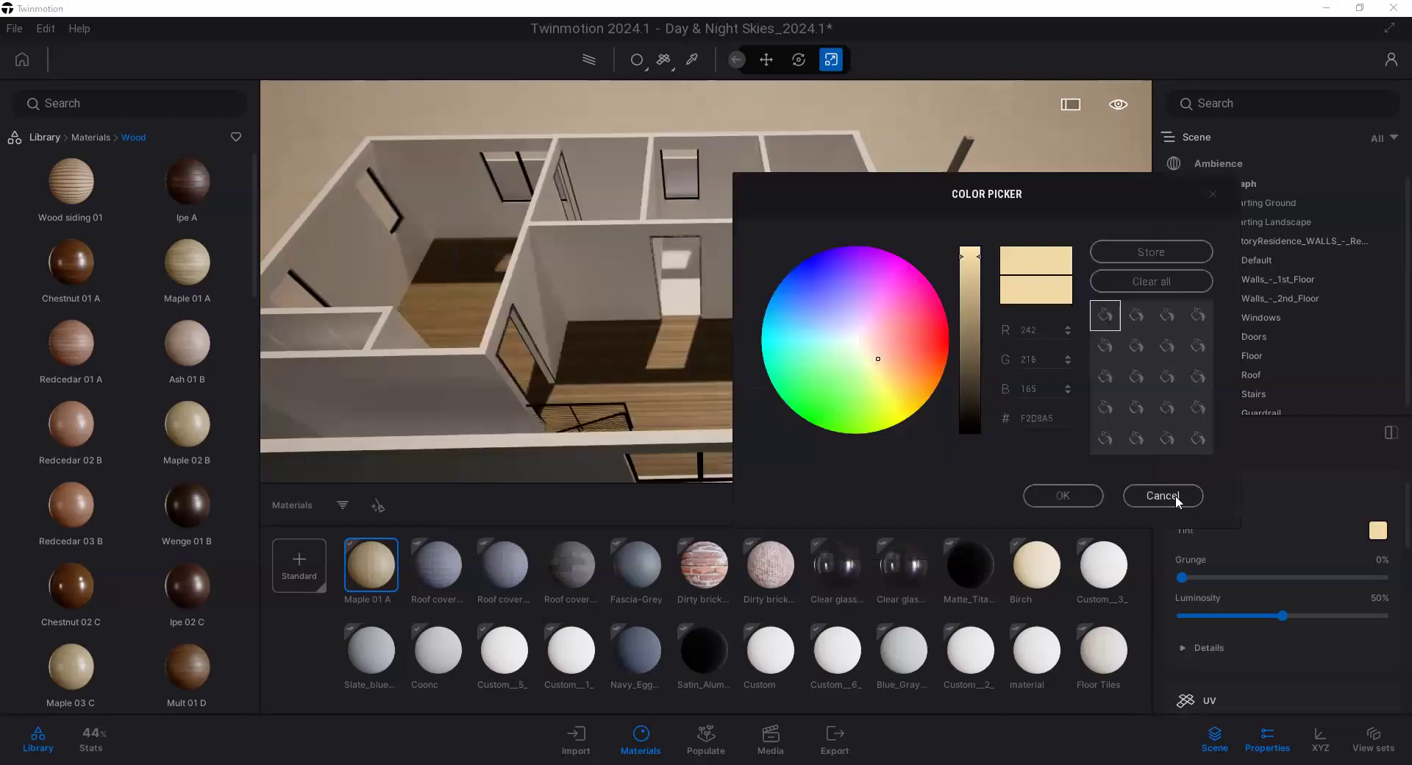
scroll(662, 358, "up", 5)
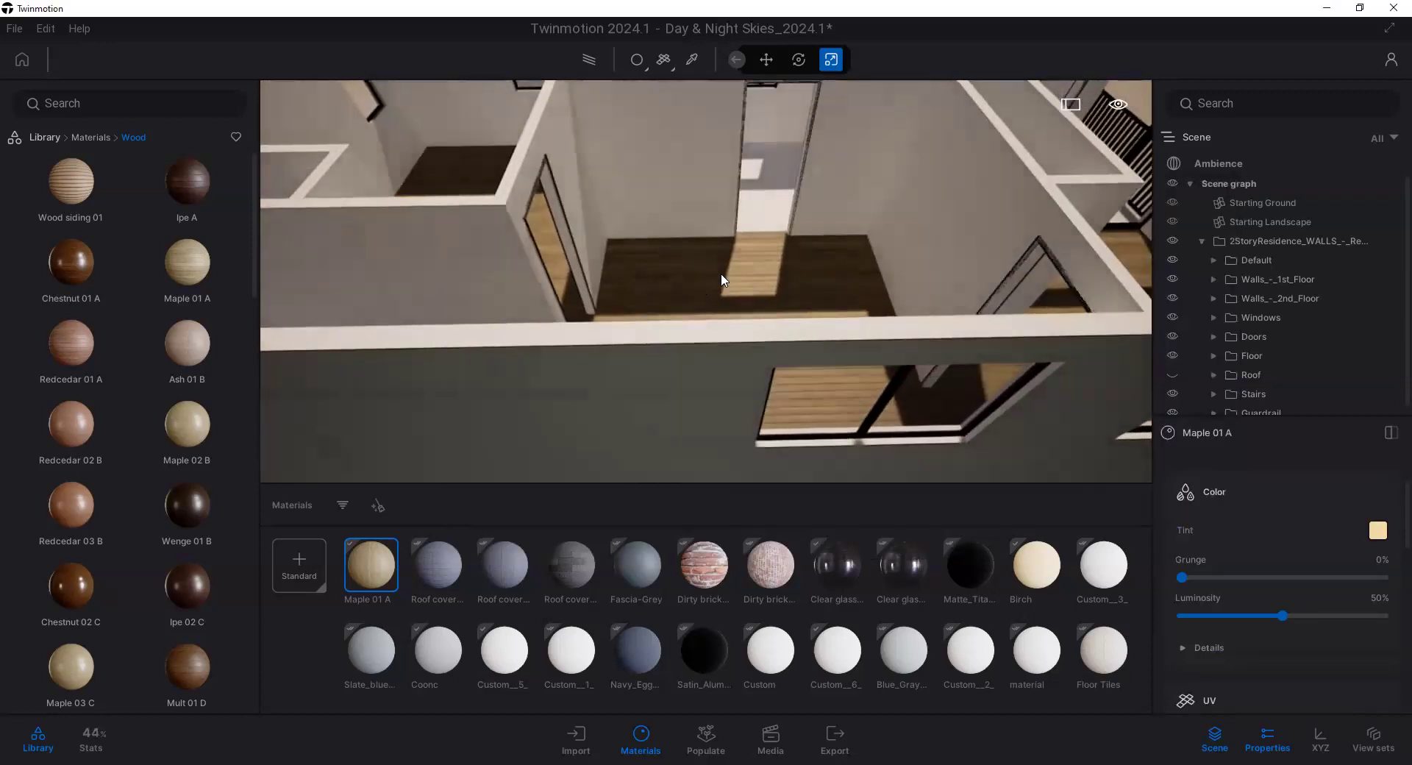
scroll(758, 287, "down", 10)
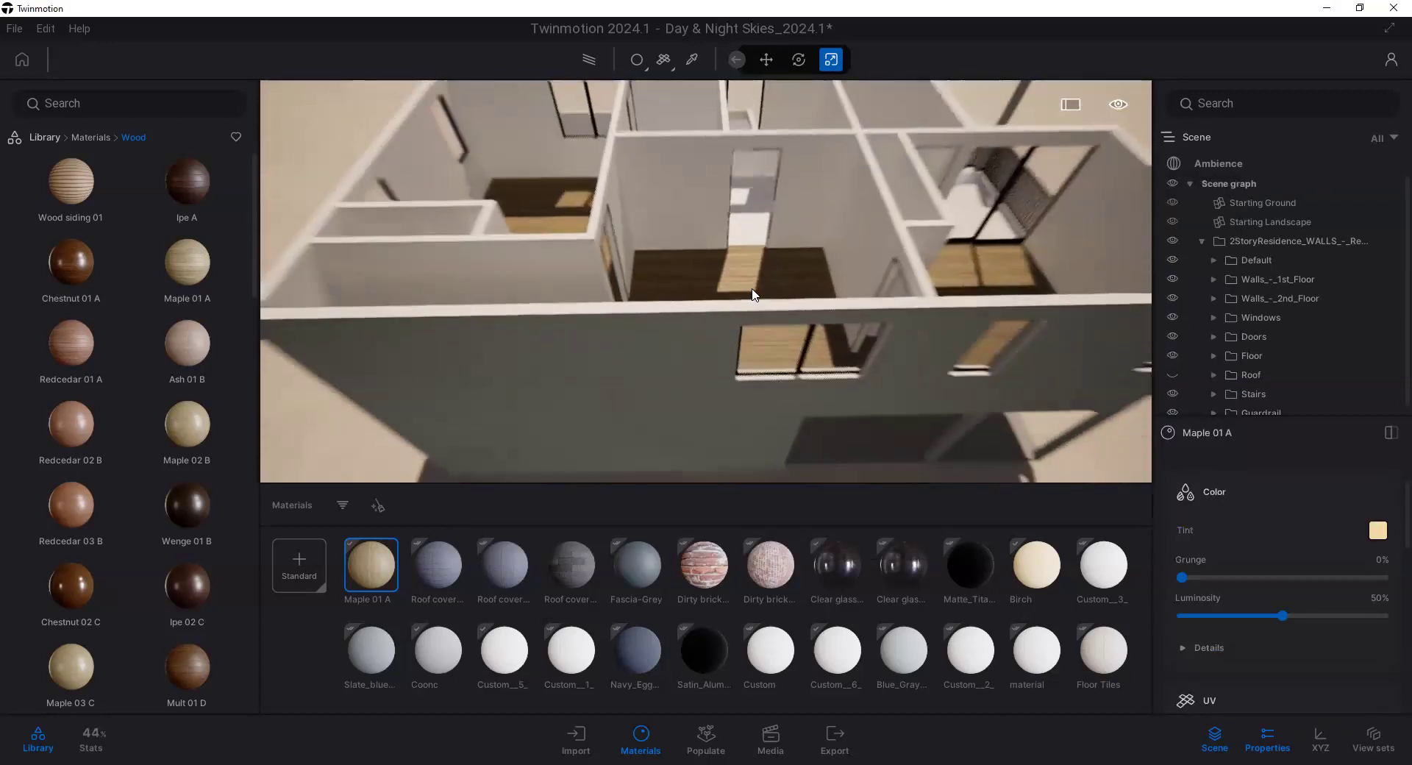
scroll(999, 345, "up", 6)
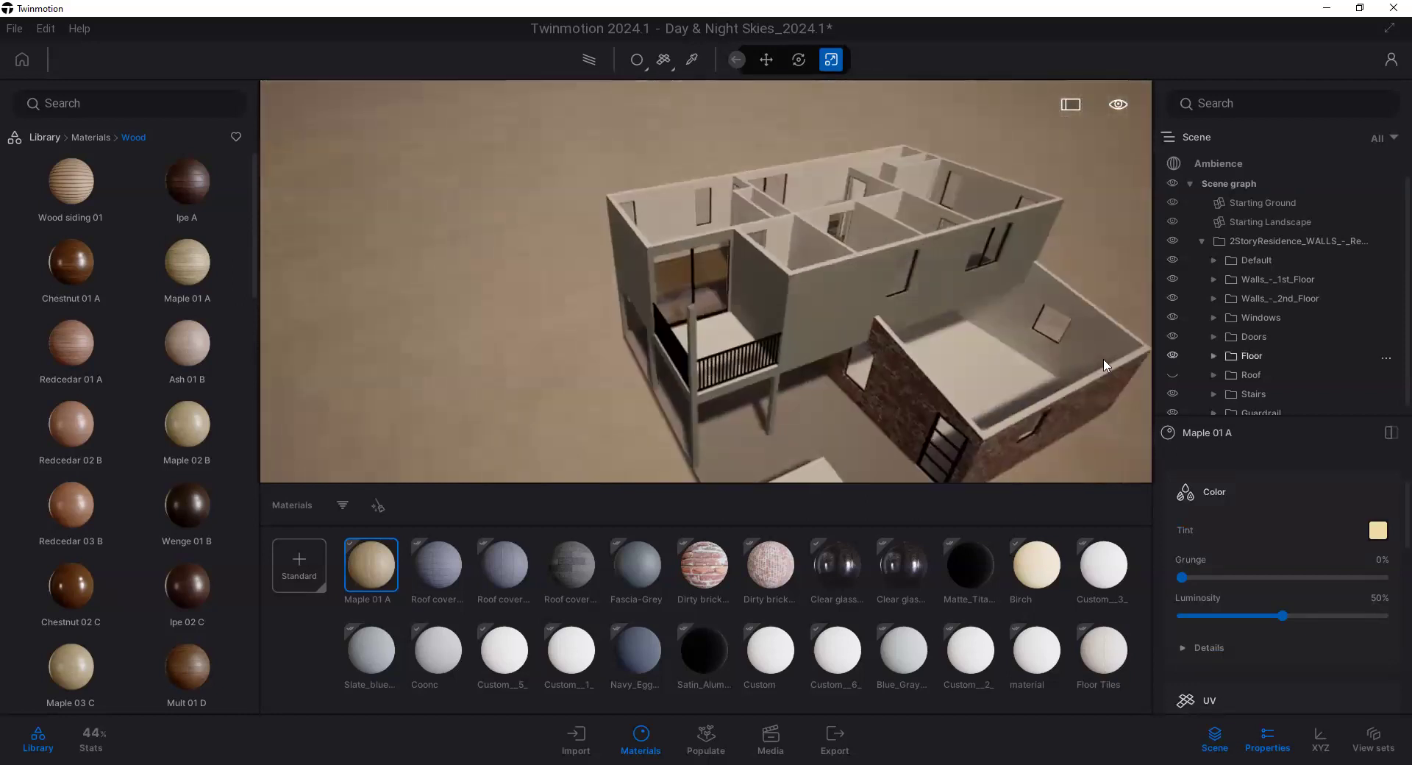
Step: Apply the Ash 04 E herringbone wood material from the library to the first-floor interior floor
scroll(772, 325, "up", 8)
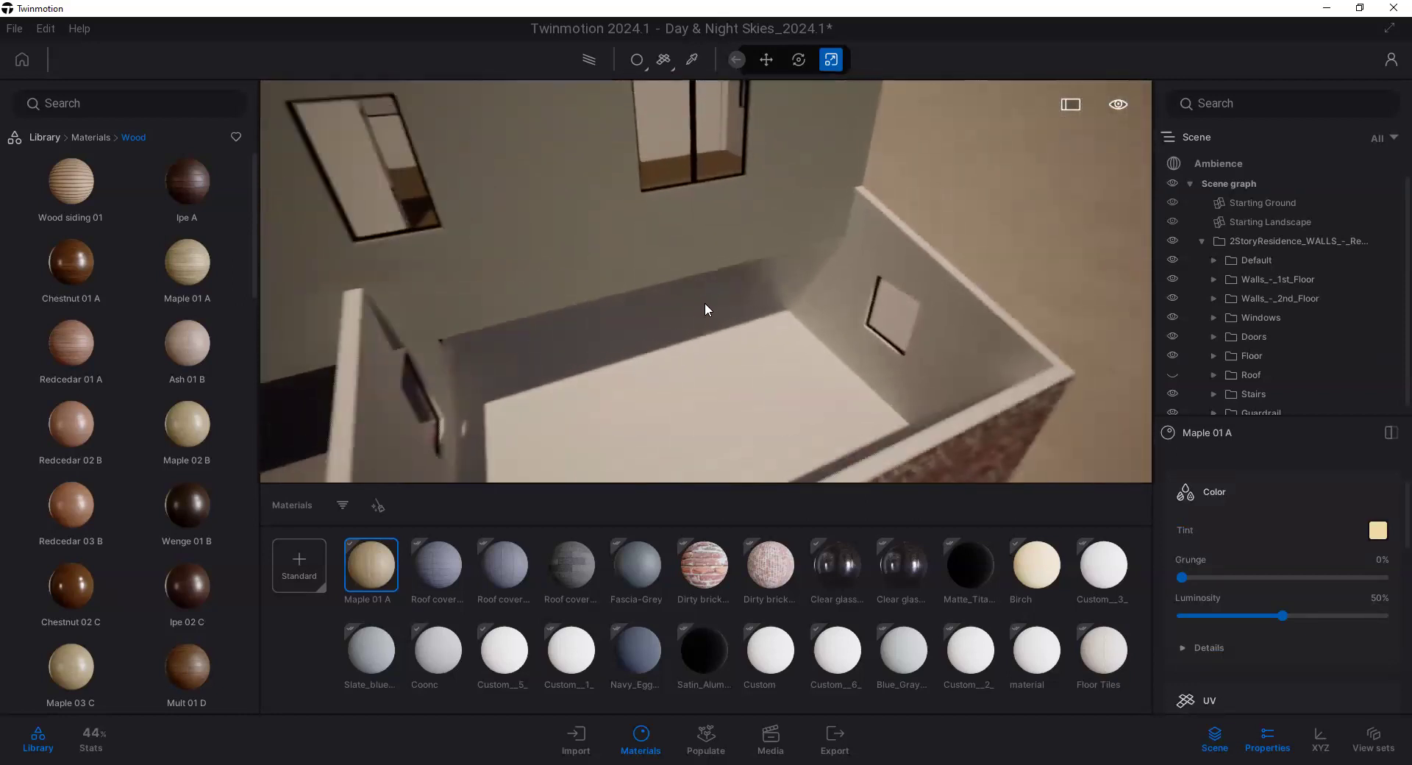
scroll(659, 333, "down", 5)
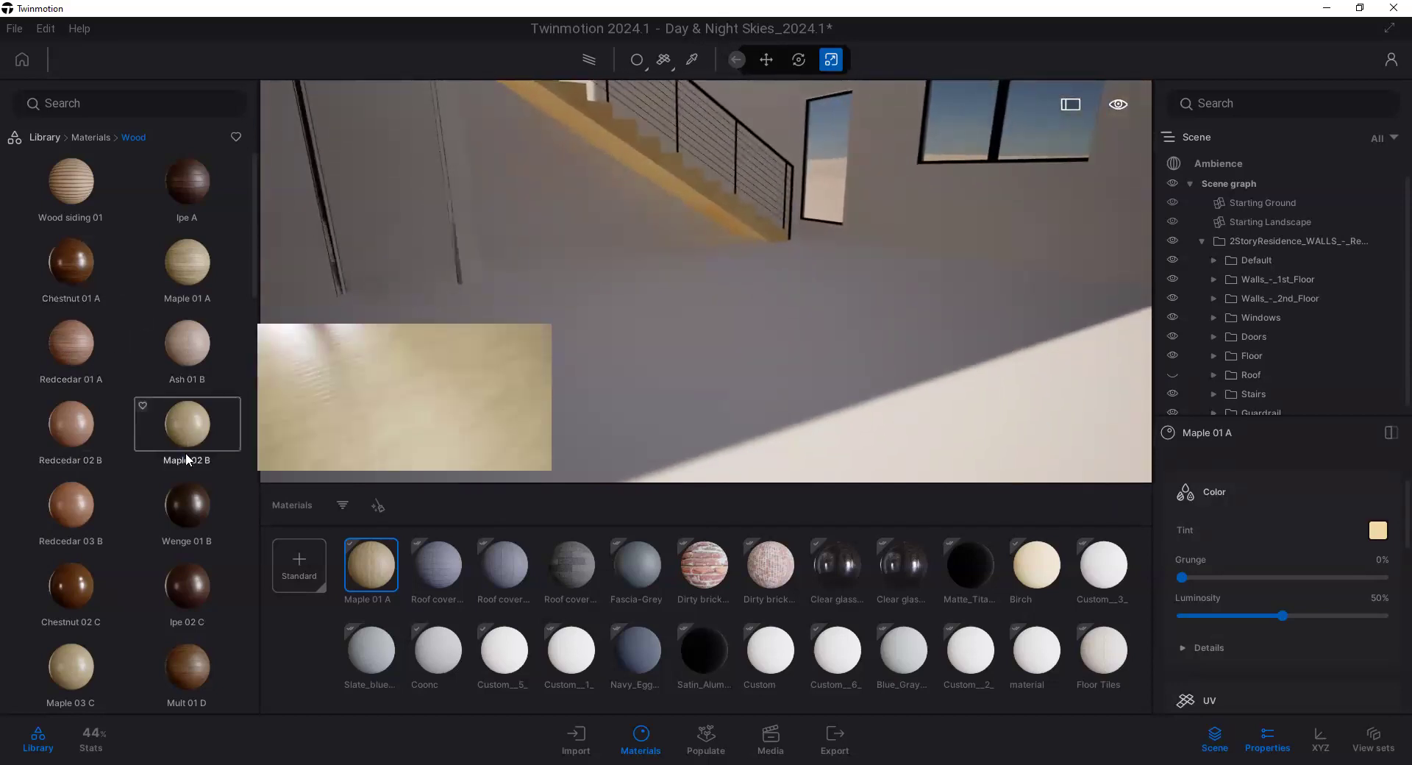
scroll(186, 519, "down", 1)
scroll(185, 531, "down", 5)
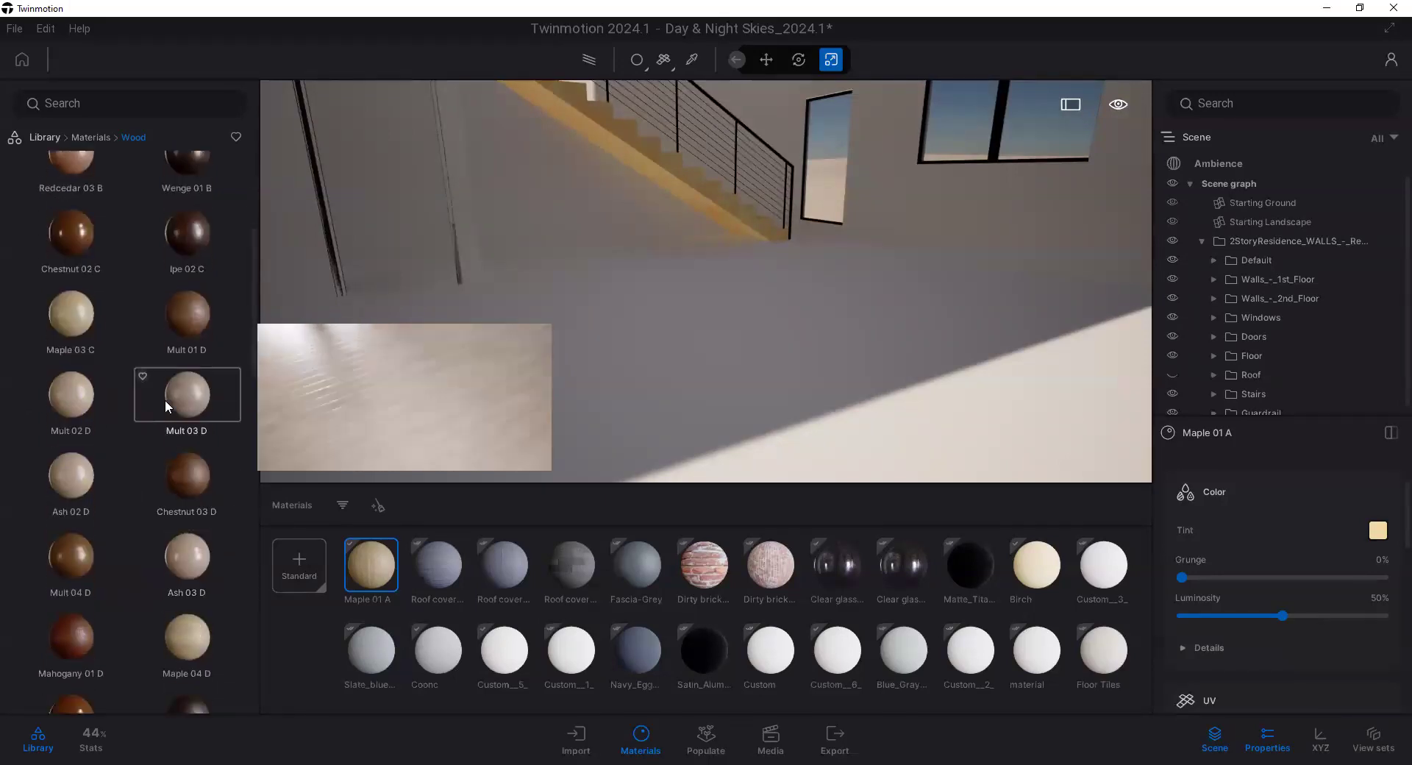
scroll(177, 478, "down", 5)
scroll(176, 478, "down", 2)
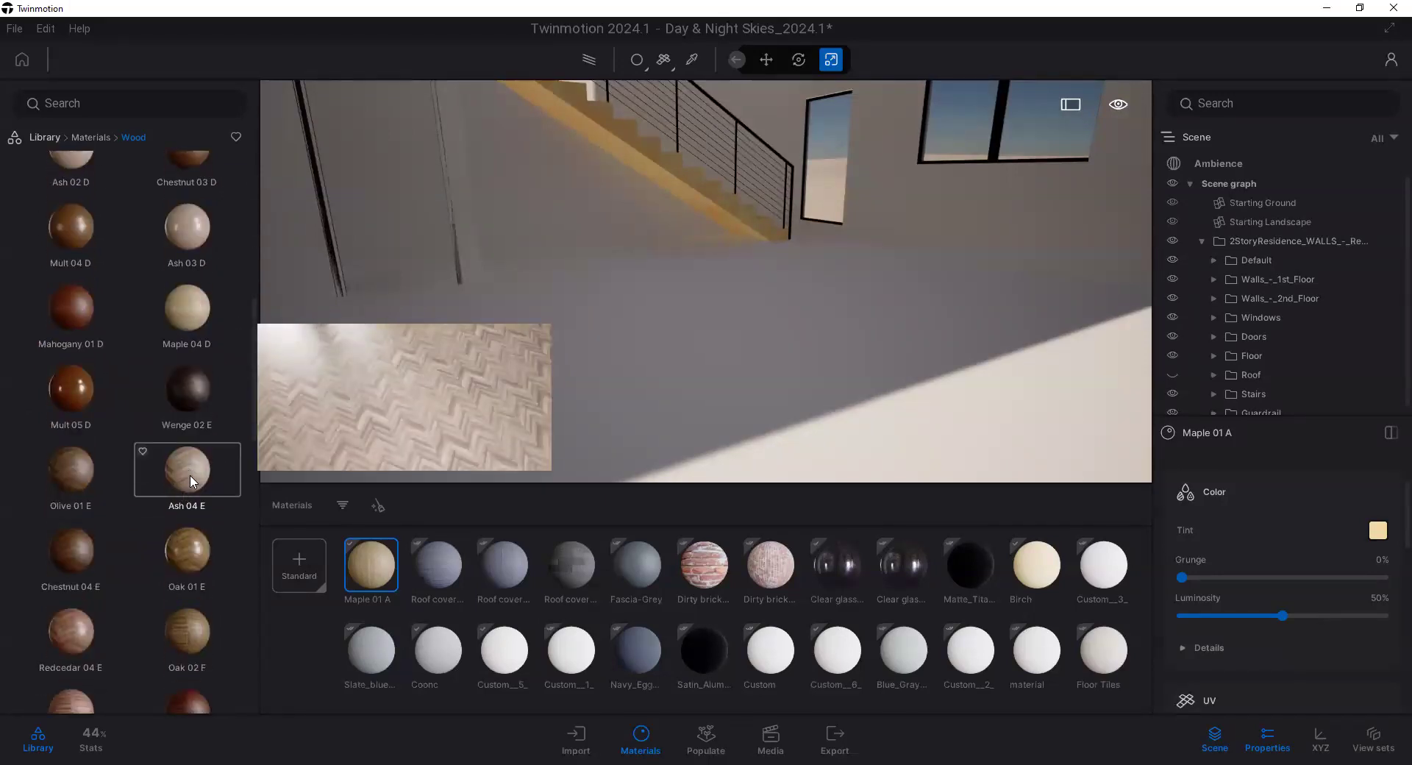
left_click_drag(189, 488, 729, 421)
mouse_move(725, 407)
right_mouse_down()
mouse_move(718, 371)
mouse_move(727, 382)
right_mouse_up()
Step: Set the Ash 04 E material's UV scale to 0.29 and its rotation to 90°
scroll(1243, 570, "up", 3)
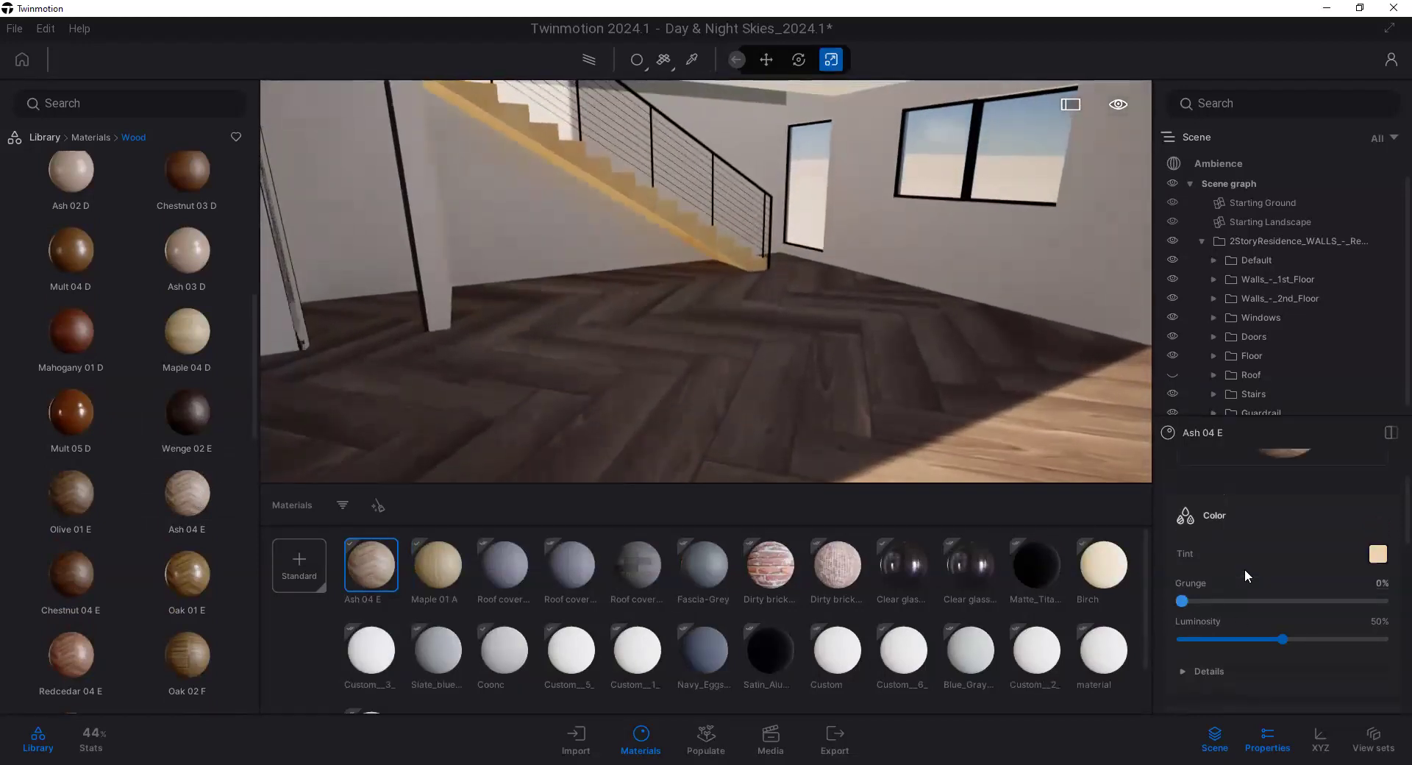
scroll(1247, 583, "down", 8)
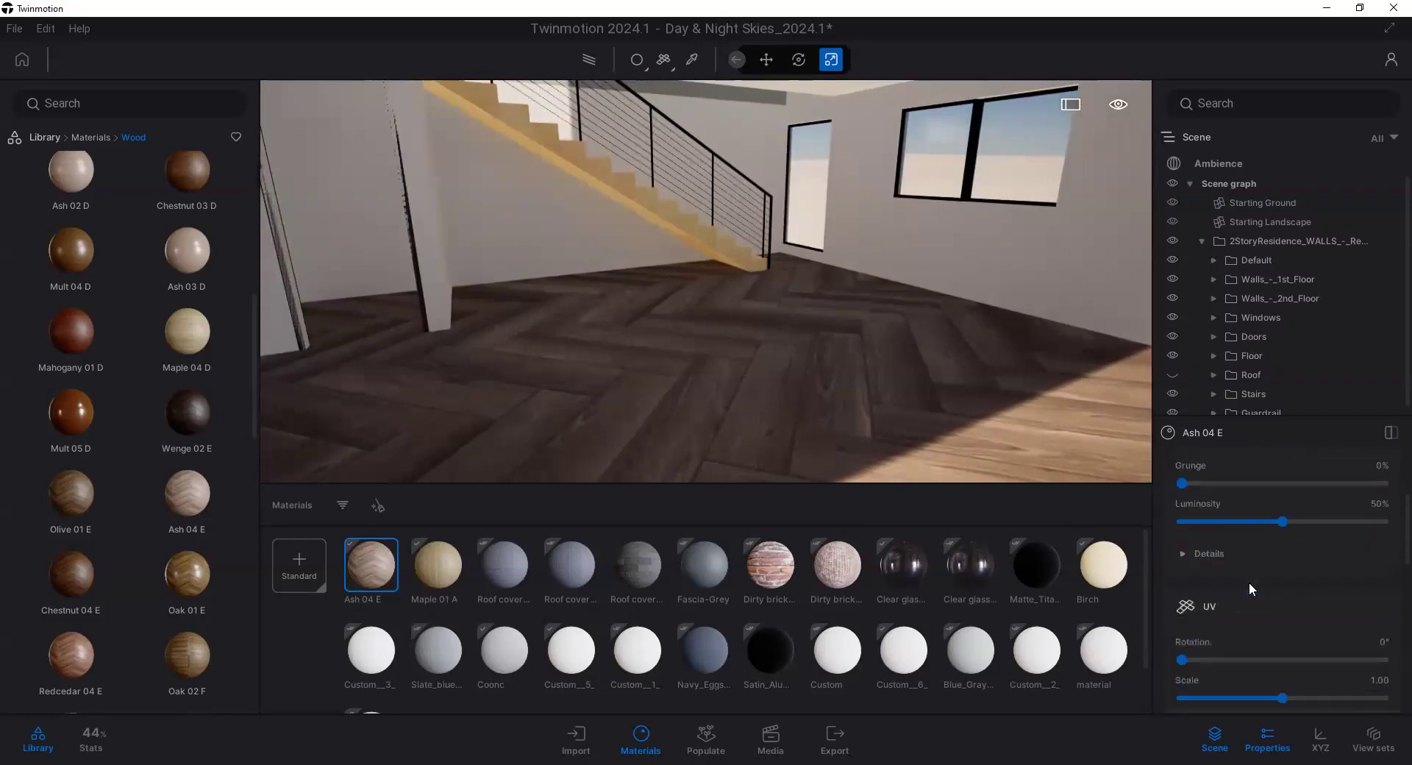
left_click_drag(1274, 645, 1202, 662)
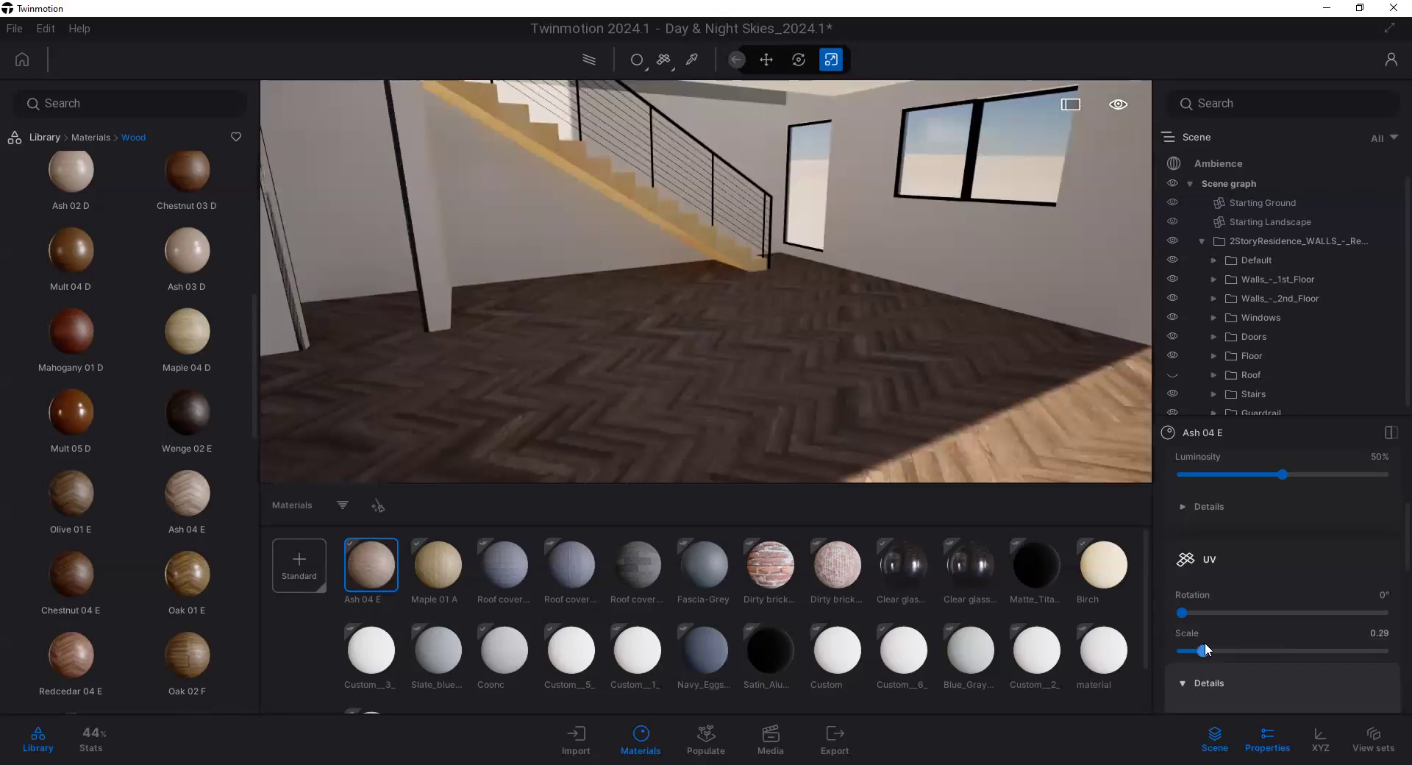
left_click(1381, 594)
type("90")
key("Return")
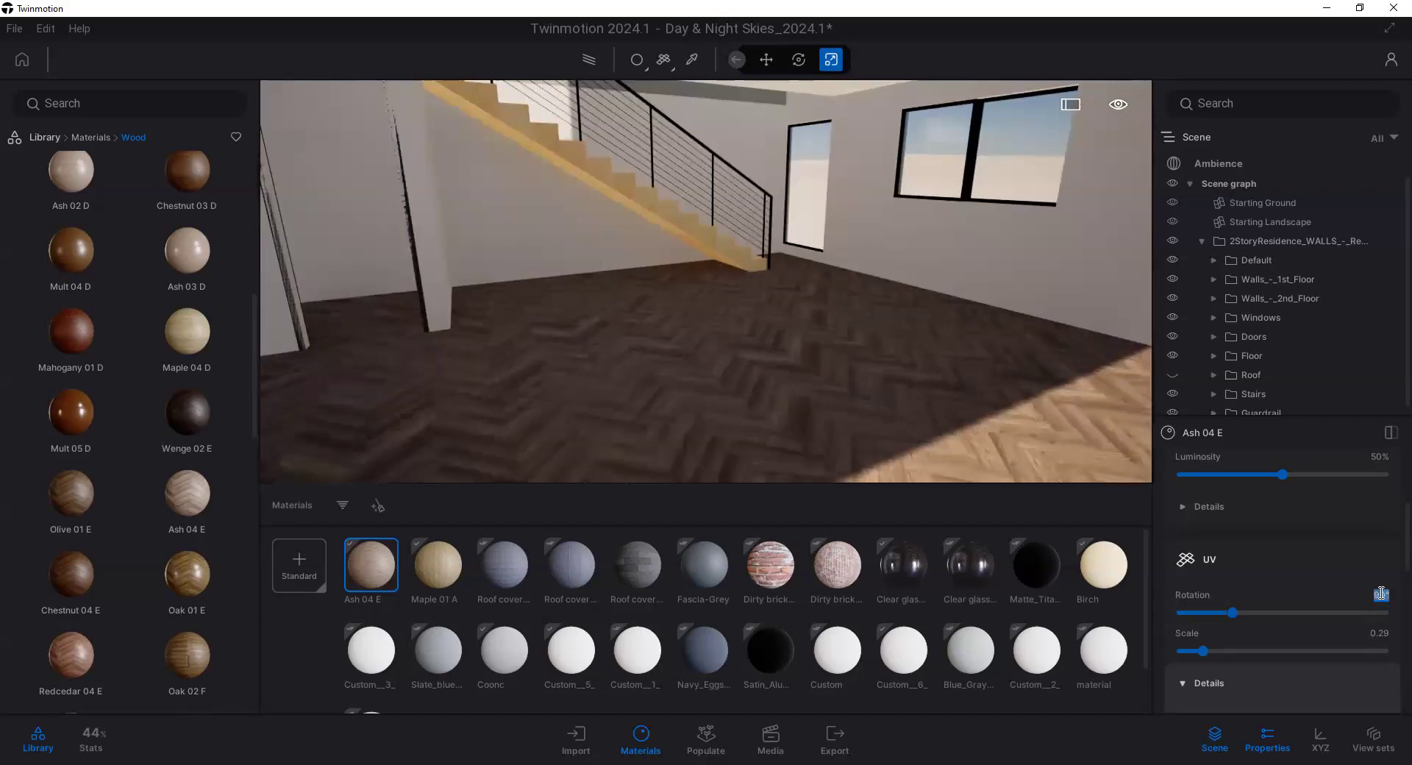
Step: Tint the Ash 04 E floor material a very pale peach, RGB 255, 233, 217
scroll(1302, 572, "up", 3)
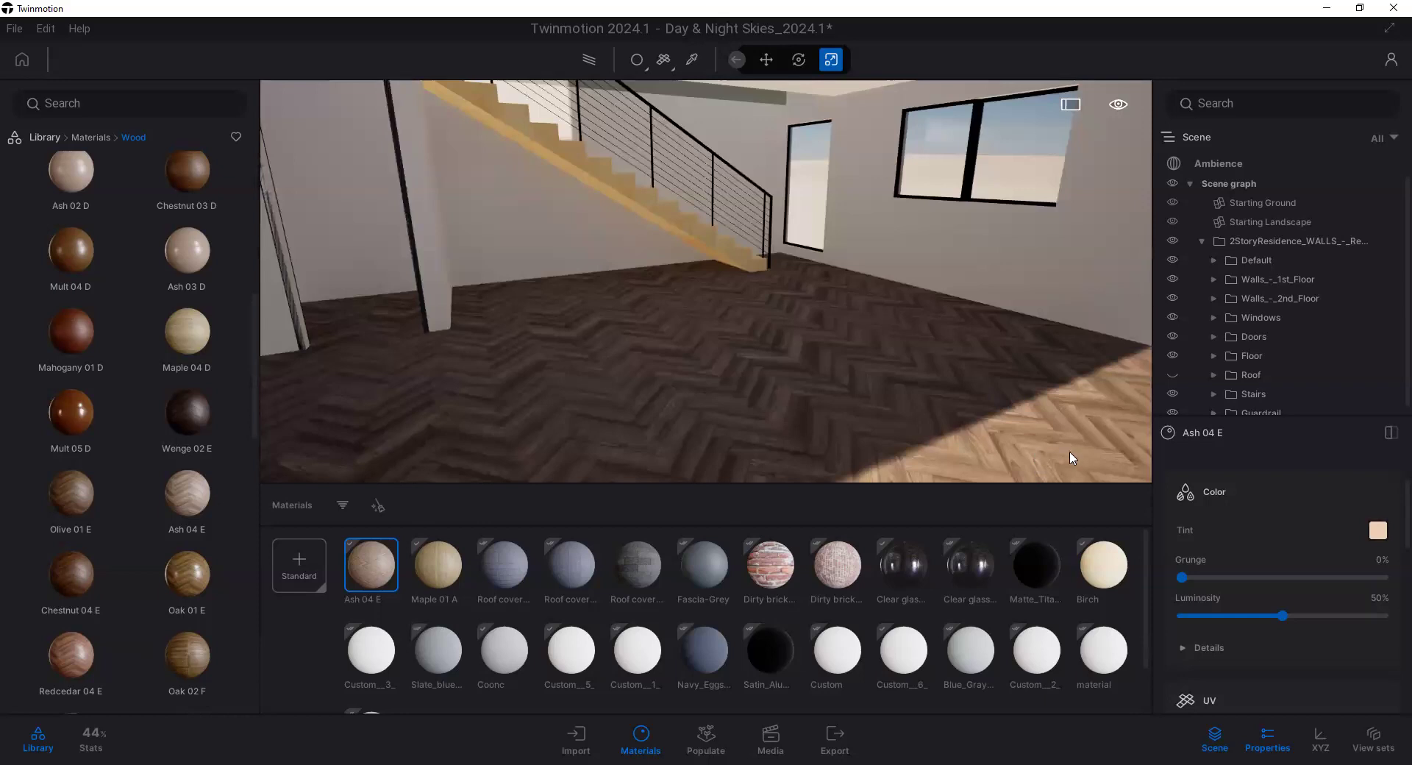
left_click(1376, 533)
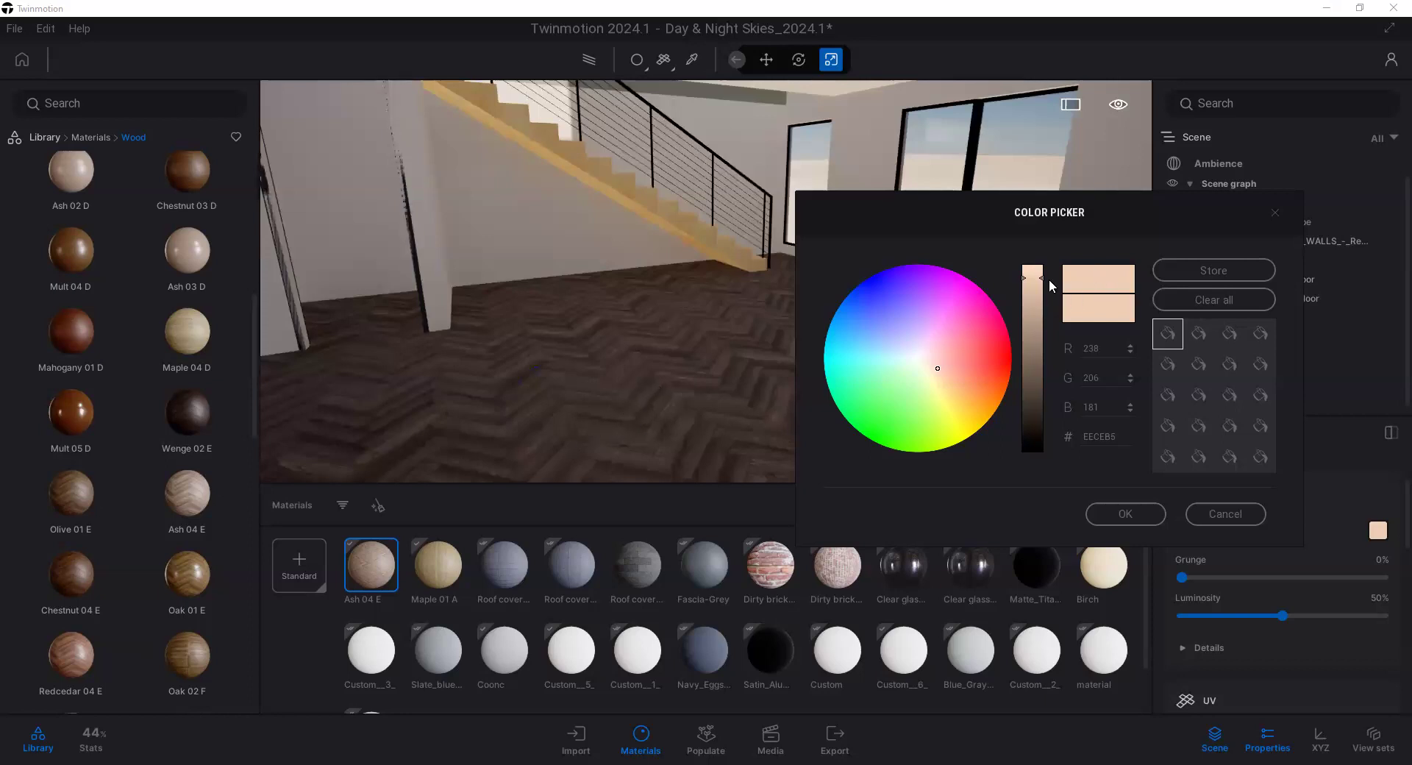
left_click_drag(1039, 278, 1041, 264)
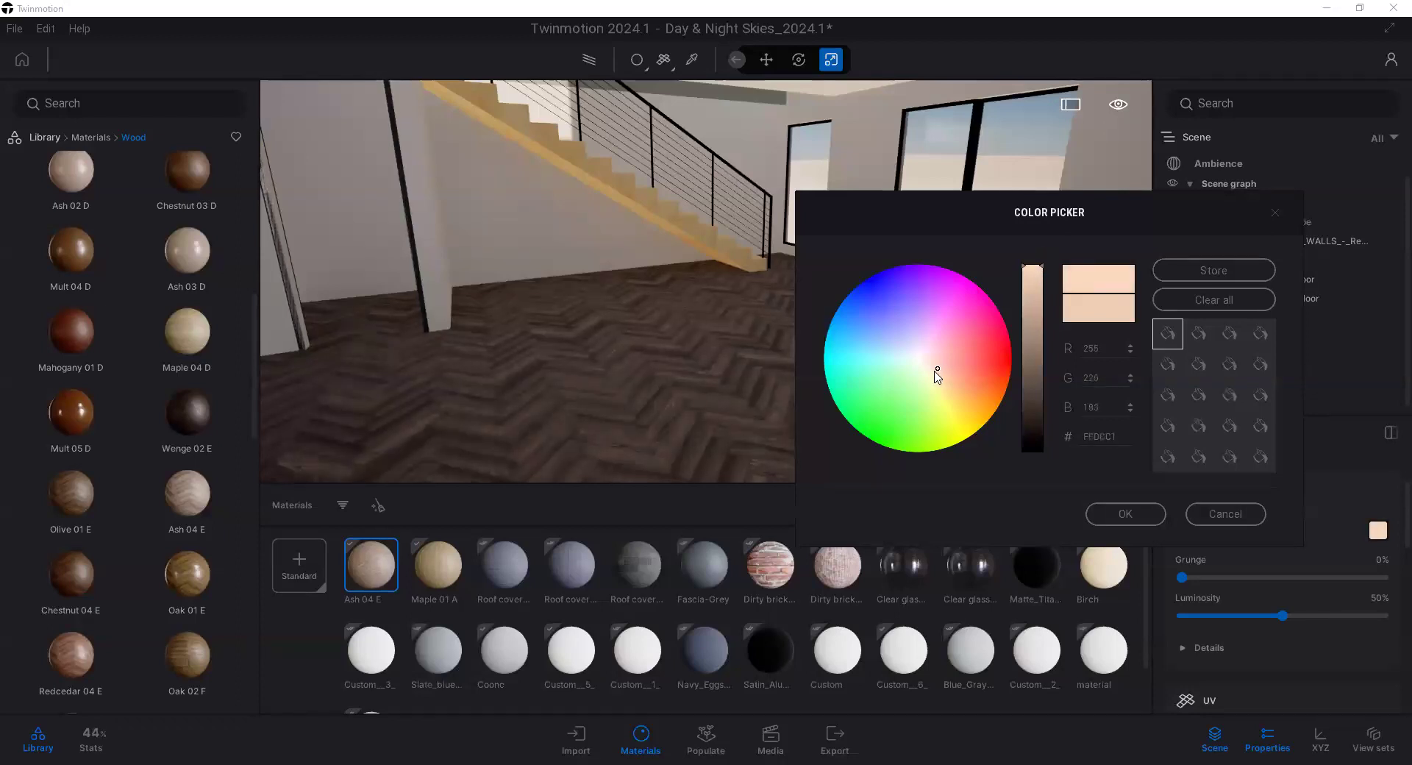
left_click_drag(936, 368, 919, 363)
left_click_drag(920, 364, 929, 356)
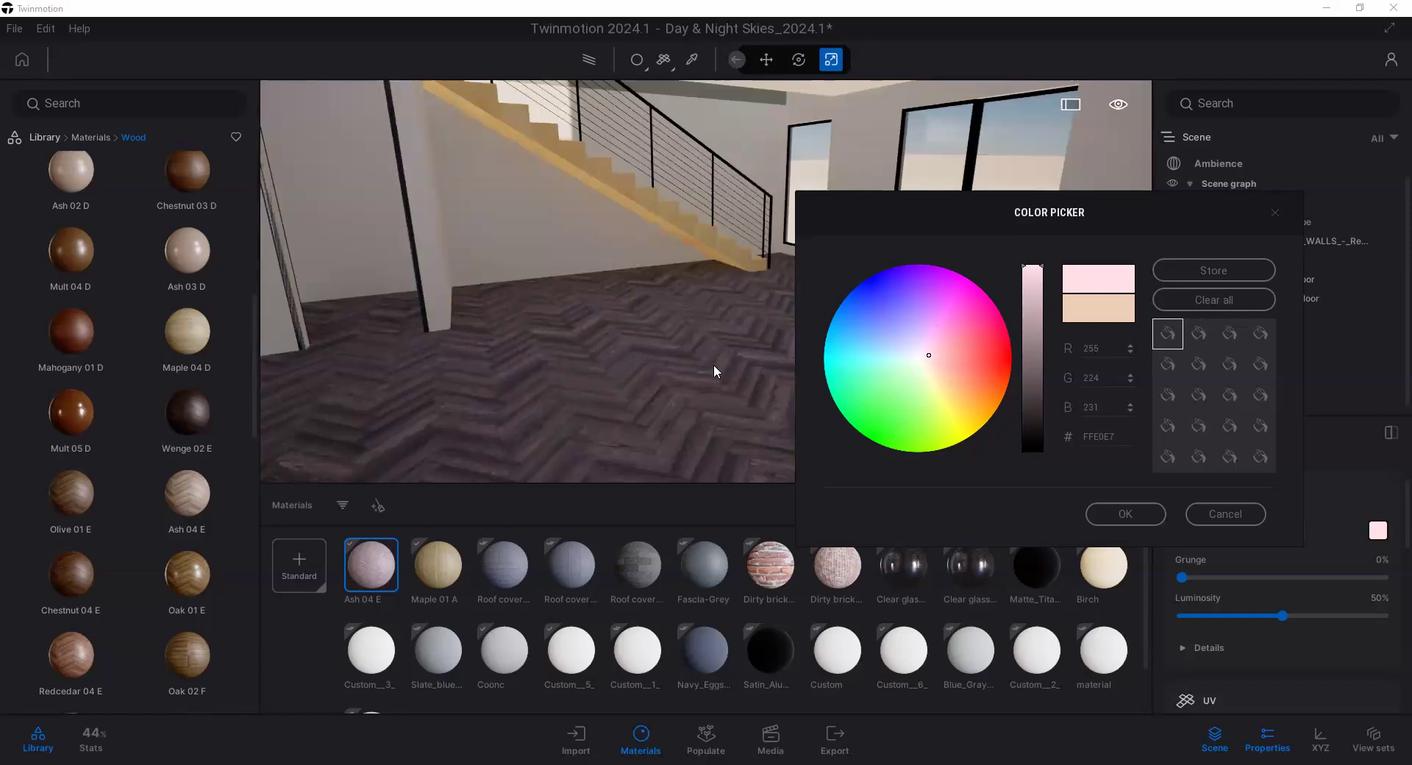
left_click_drag(929, 355, 919, 359)
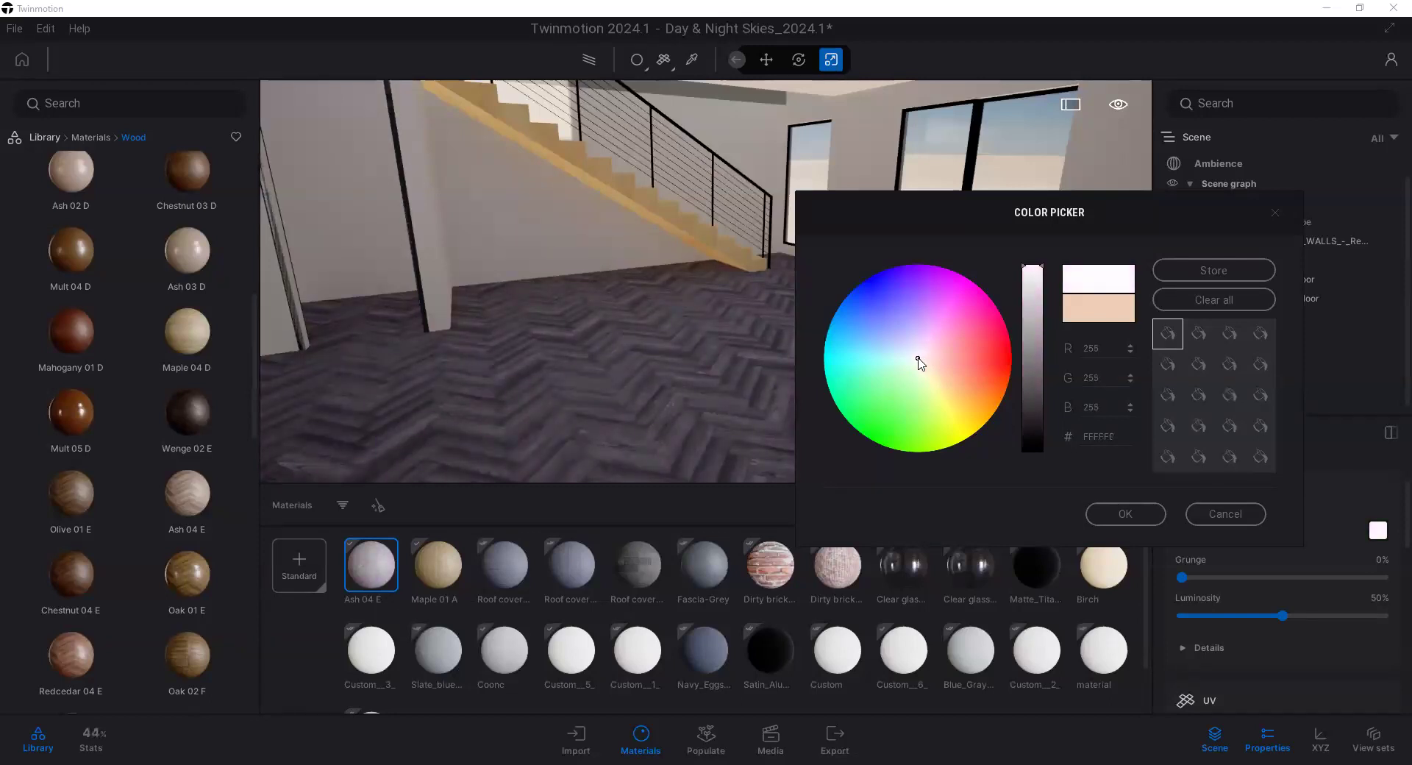
mouse_move(918, 360)
left_mouse_down()
mouse_move(911, 377)
mouse_move(895, 368)
mouse_move(951, 406)
mouse_move(933, 340)
mouse_move(930, 363)
left_mouse_up()
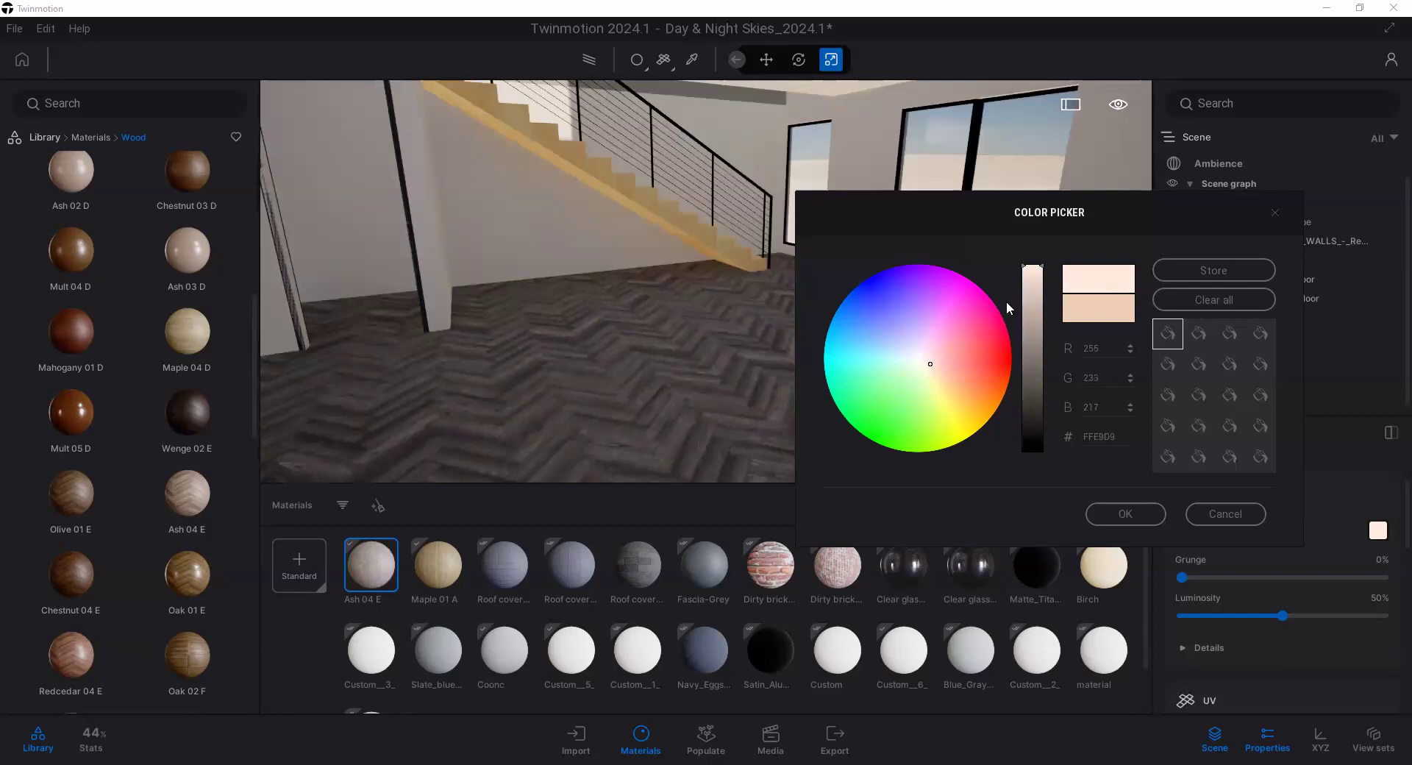
left_click(1263, 513)
Step: Examine the Ash 04 E material's UV, roughness and metallic settings
scroll(1262, 504, "down", 5)
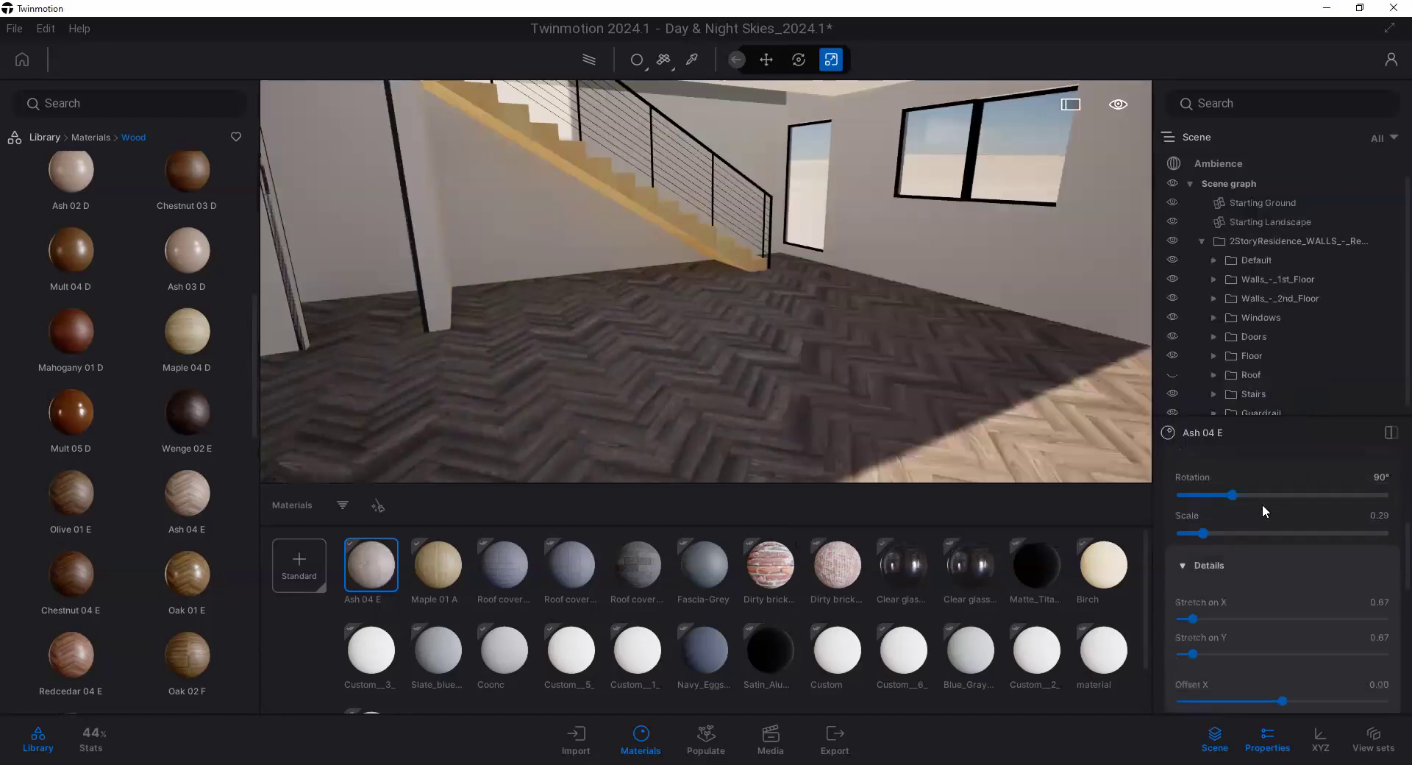
scroll(825, 391, "down", 1)
scroll(1281, 533, "down", 2)
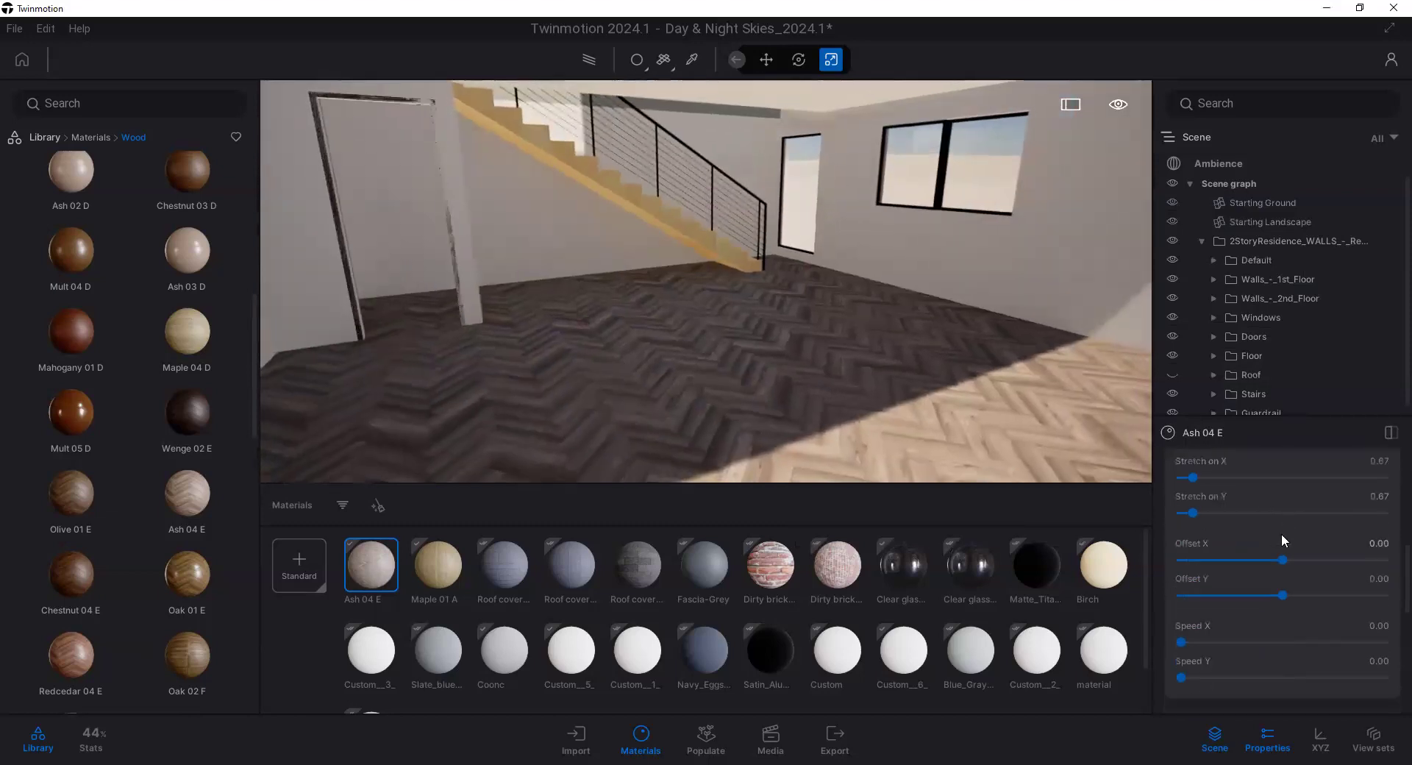
scroll(1278, 528, "down", 3)
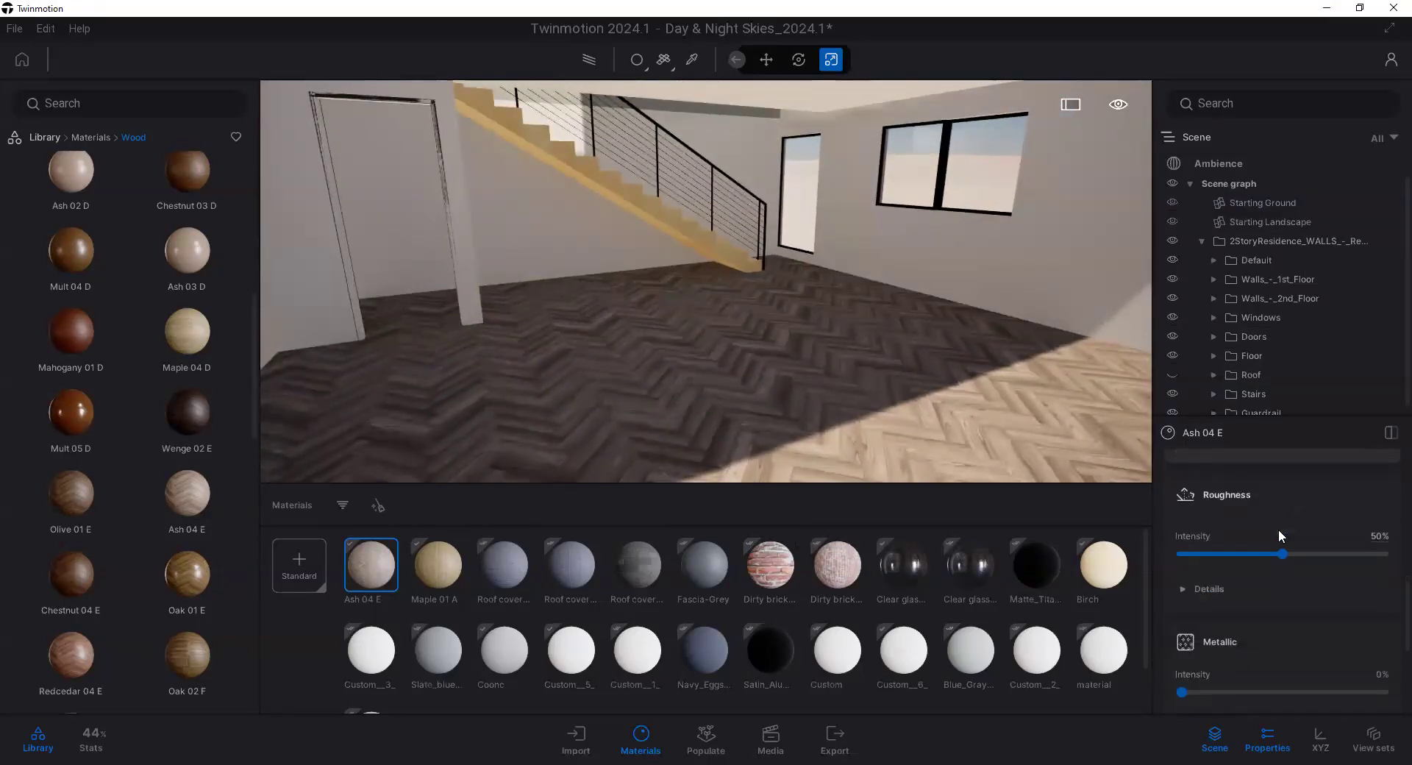
scroll(1278, 531, "down", 2)
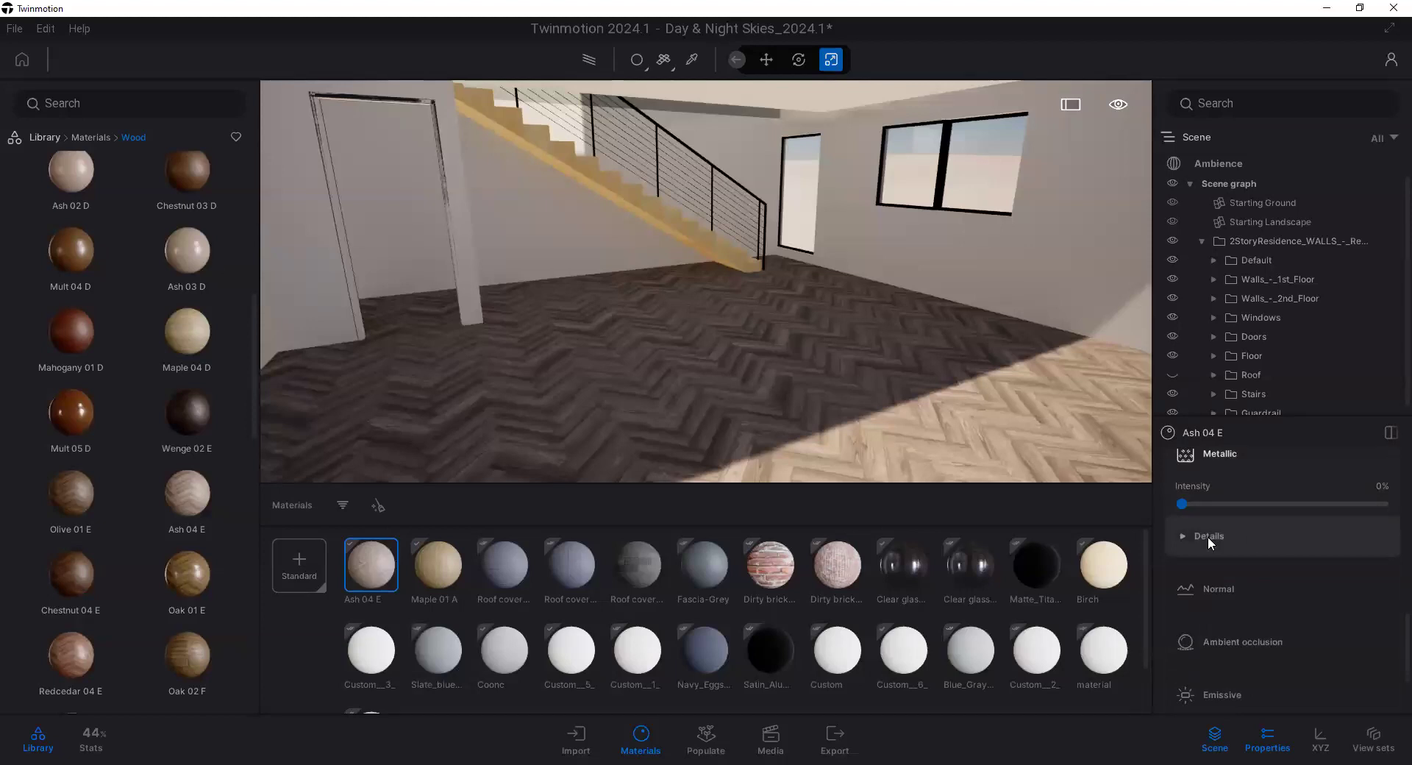
left_click(1177, 536)
left_click(1179, 535)
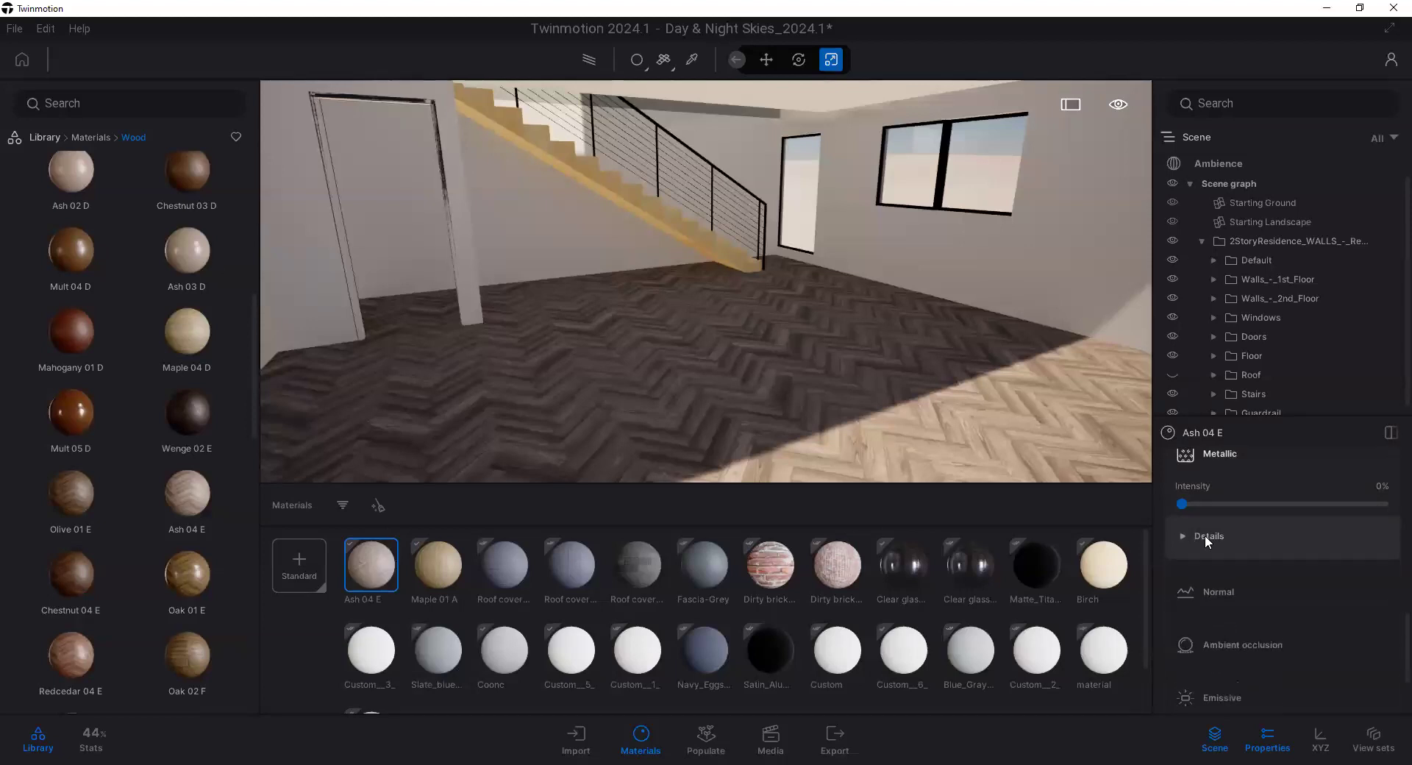
scroll(1221, 537, "down", 3)
scroll(1240, 588, "up", 4)
scroll(1239, 584, "up", 5)
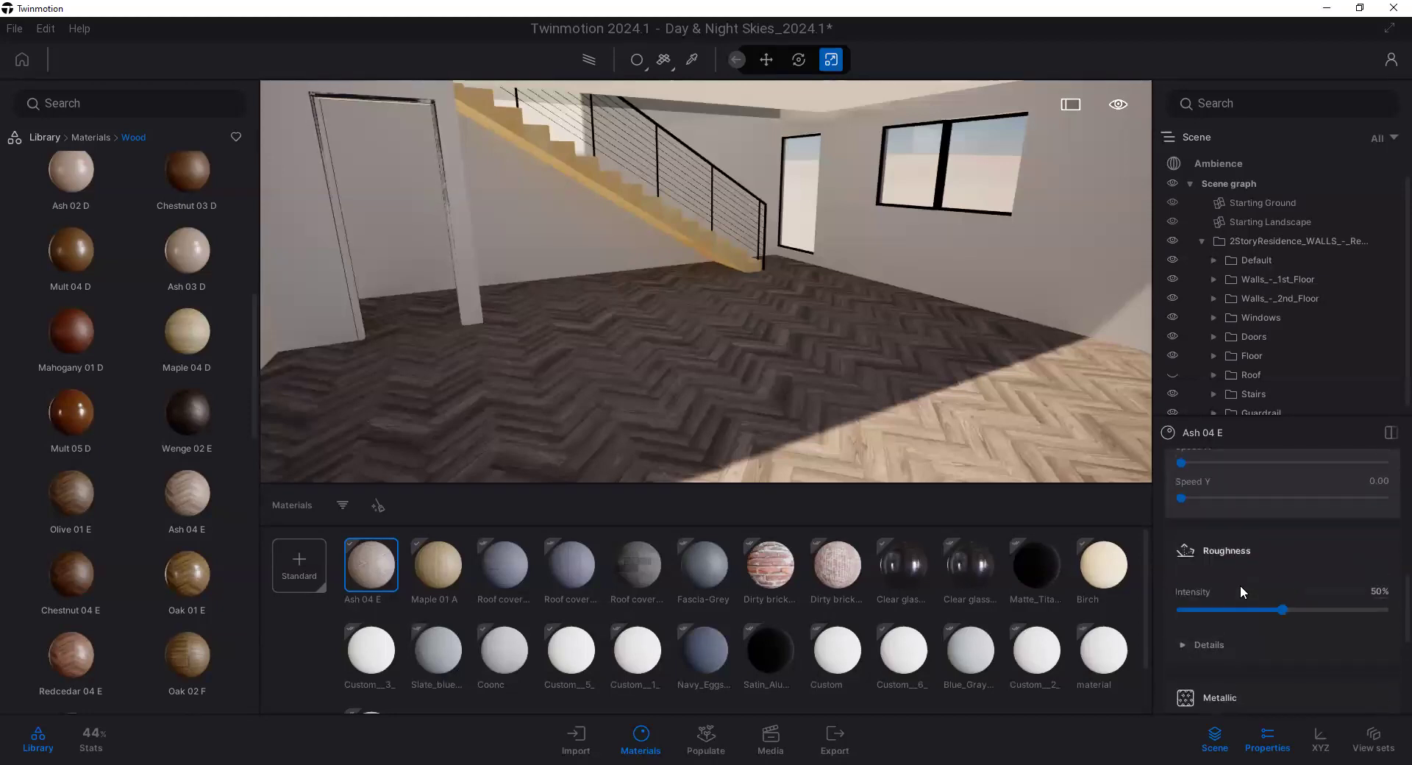
scroll(1239, 585, "up", 4)
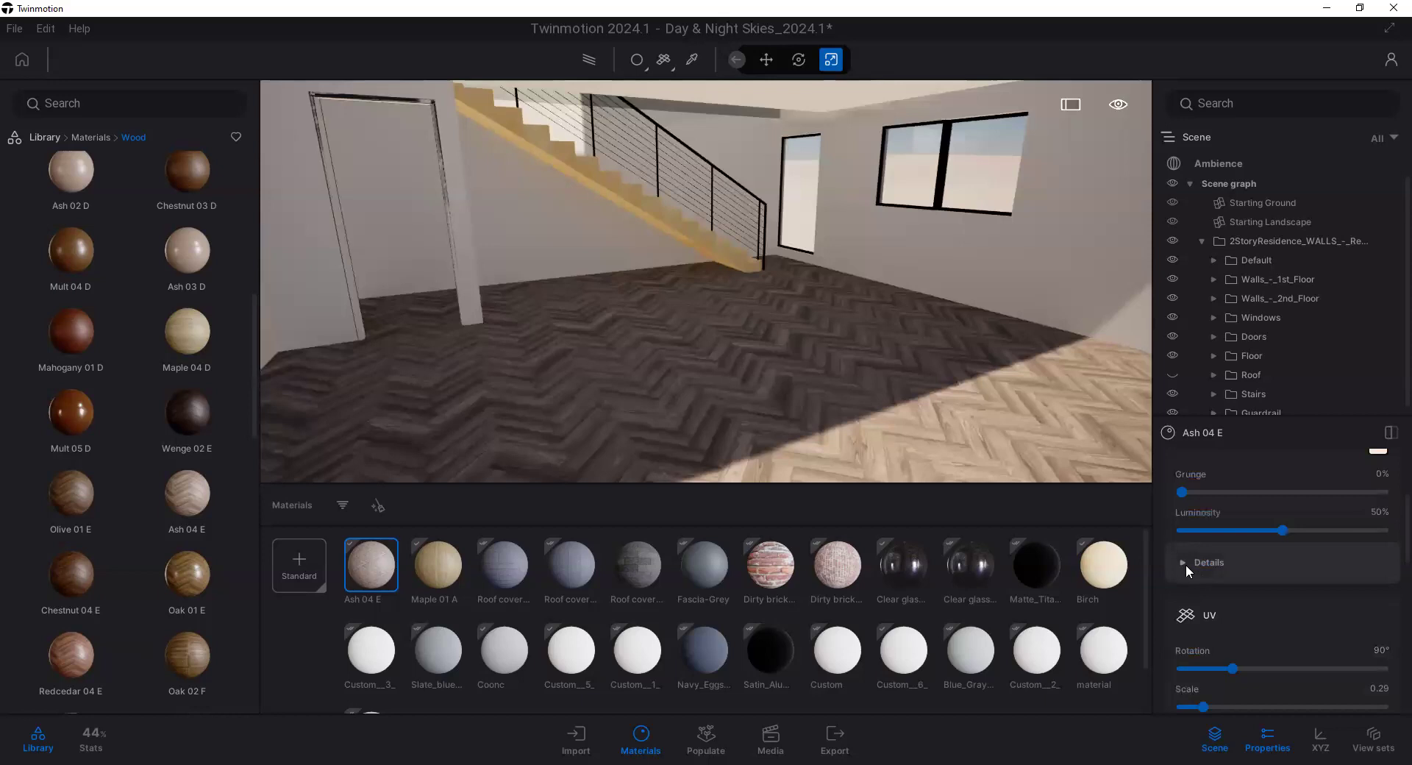
Step: Reduce the Ash 04 E material's color saturation to 0.8 and raise its luminosity to 96%
left_click(1185, 563)
scroll(1271, 571, "down", 2)
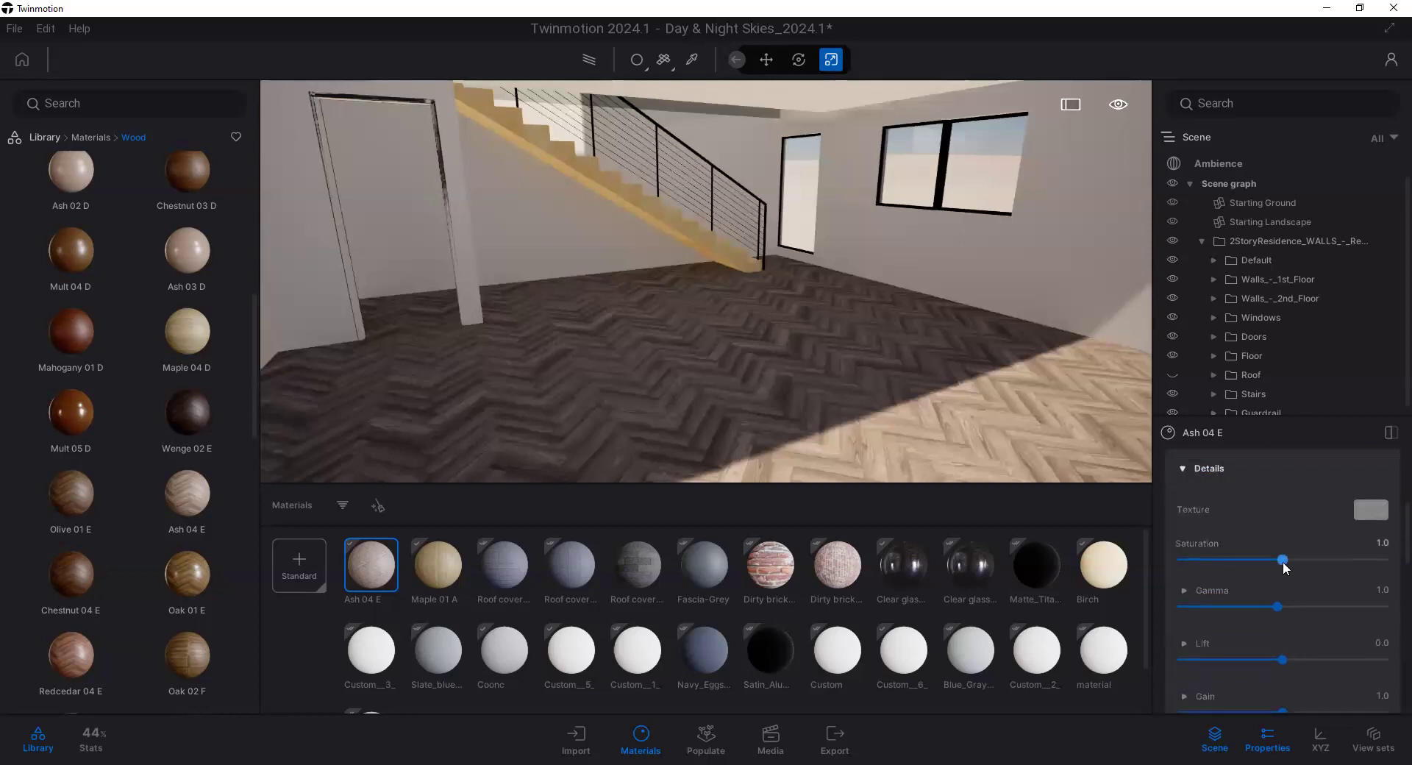
left_click_drag(1282, 560, 1242, 561)
scroll(1287, 602, "down", 1)
scroll(1291, 619, "up", 2)
scroll(1289, 616, "up", 2)
left_click_drag(1281, 575, 1345, 574)
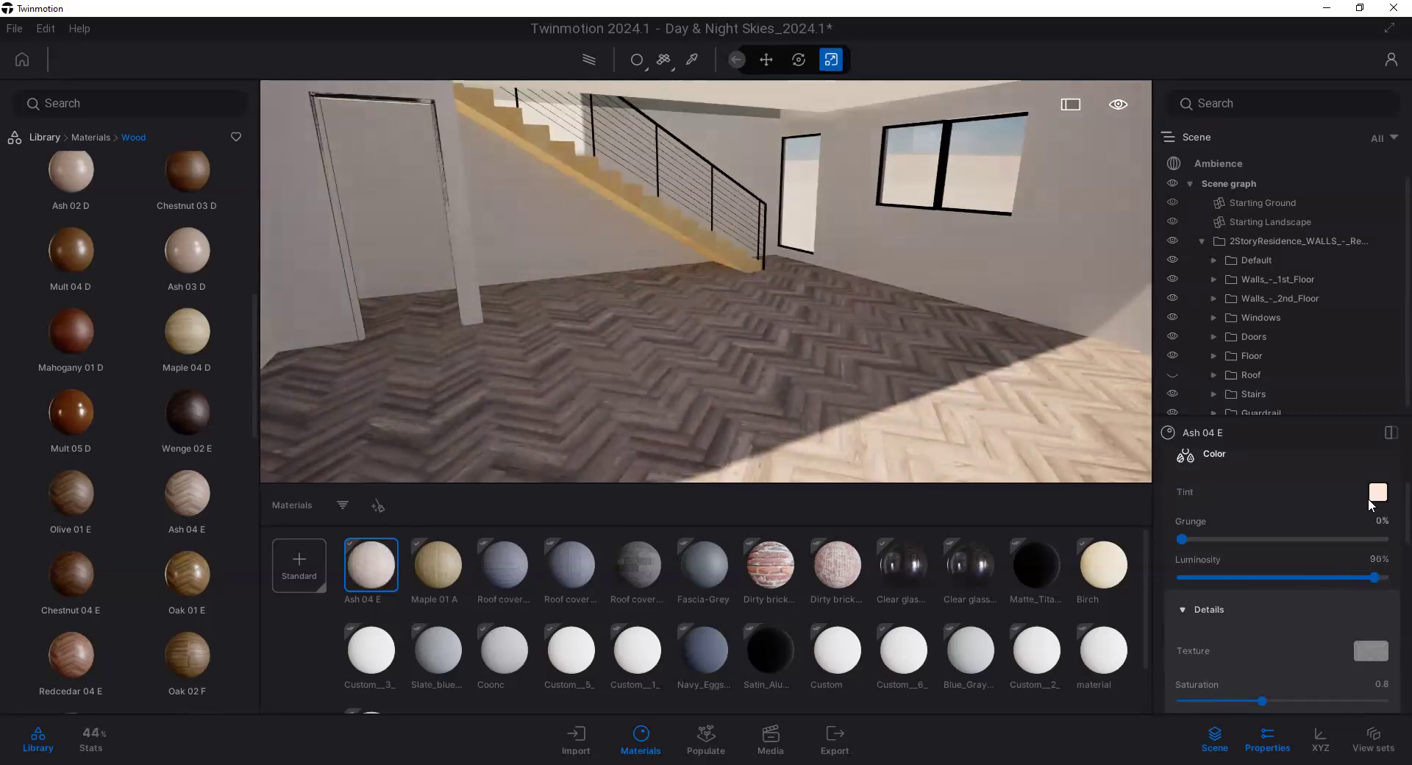
scroll(1195, 592, "down", 1)
left_click(1182, 586)
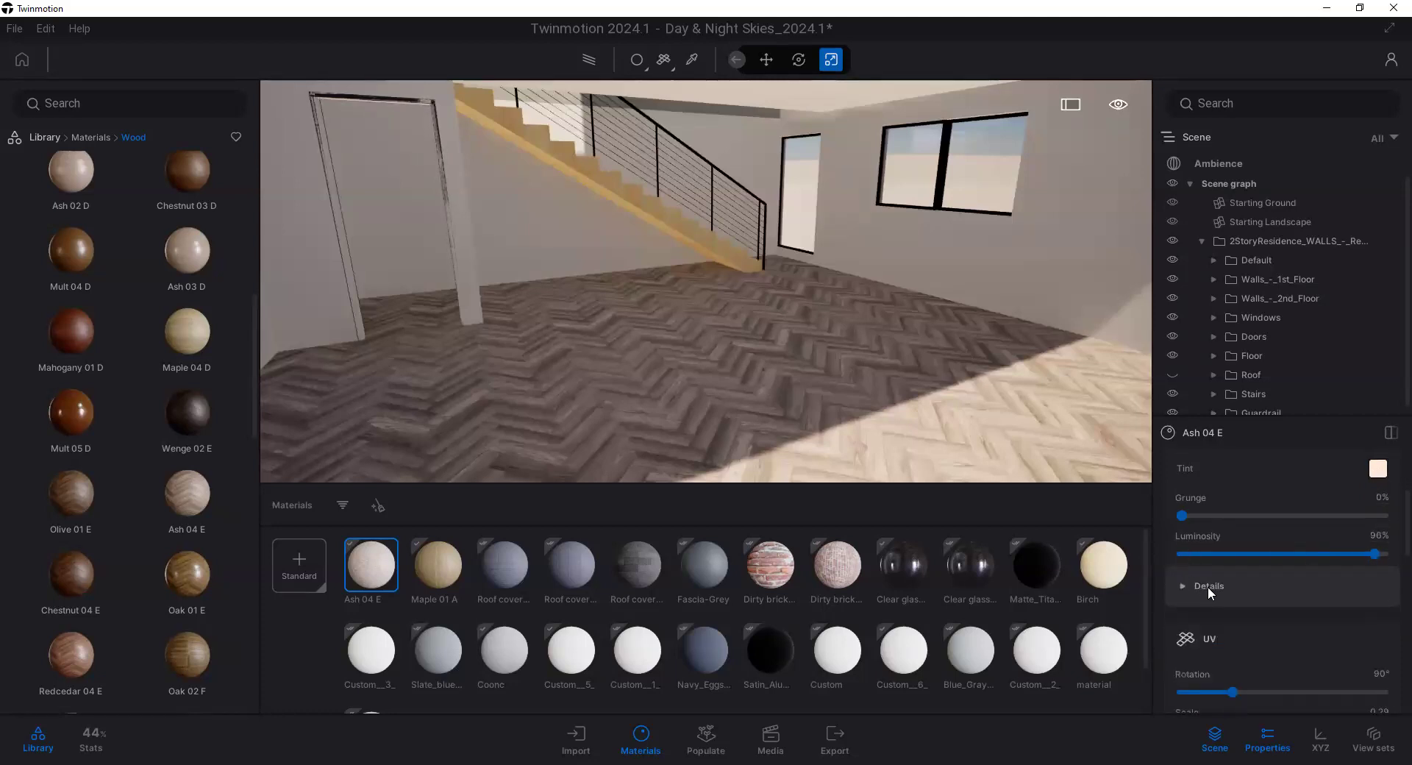
Step: Apply the Ceramic tiles 8 material from the library to the floor of the small second-floor room beside the large wood-floored room
scroll(828, 390, "down", 10)
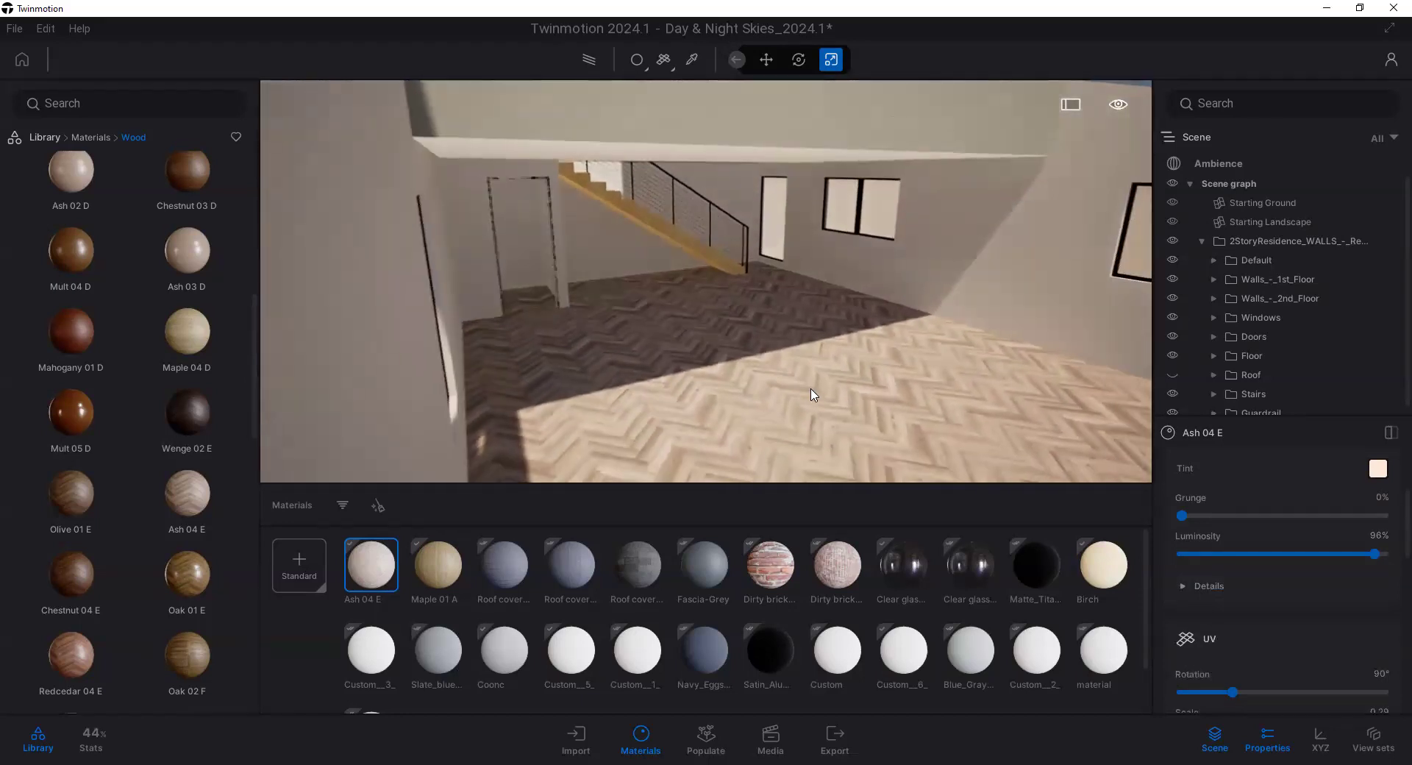
scroll(805, 380, "down", 10)
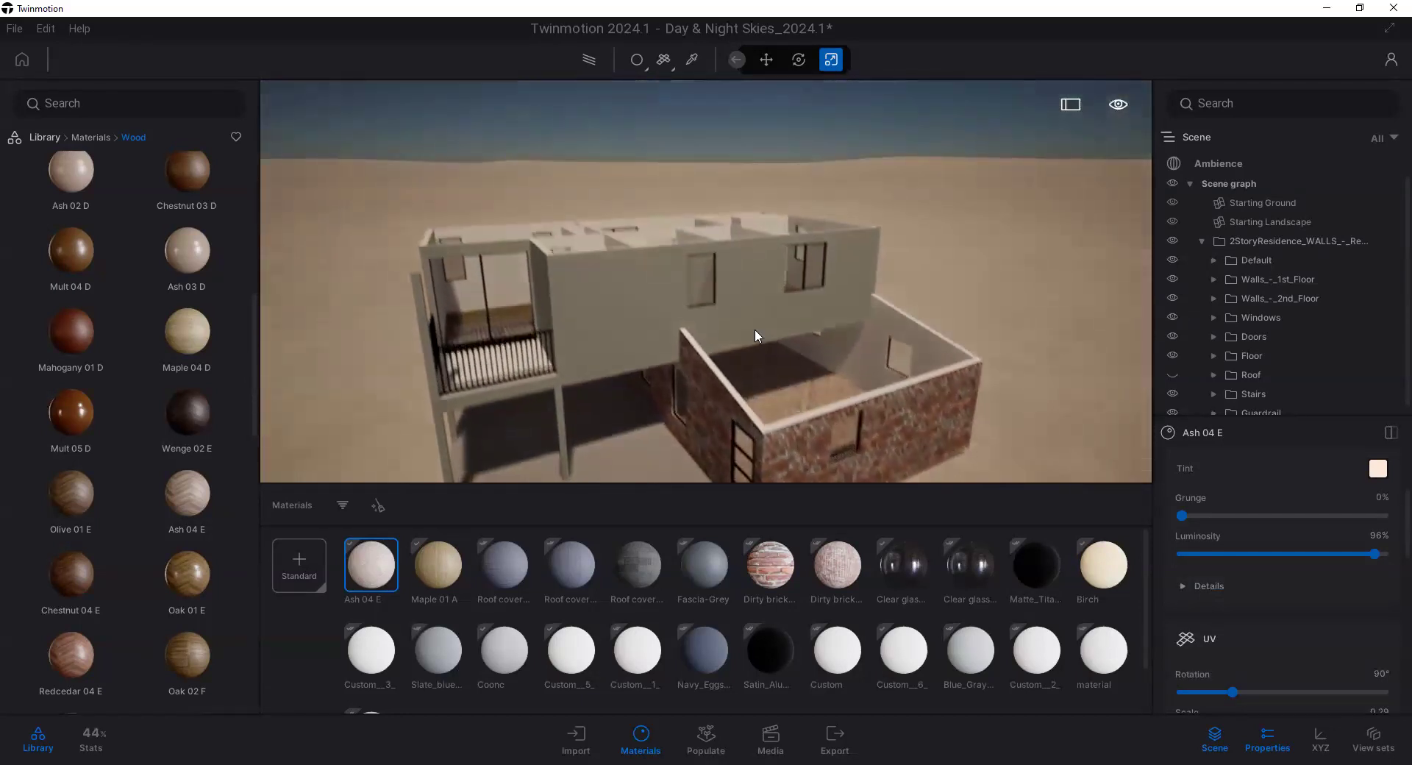
left_click_drag(805, 380, 702, 210)
scroll(684, 265, "up", 5)
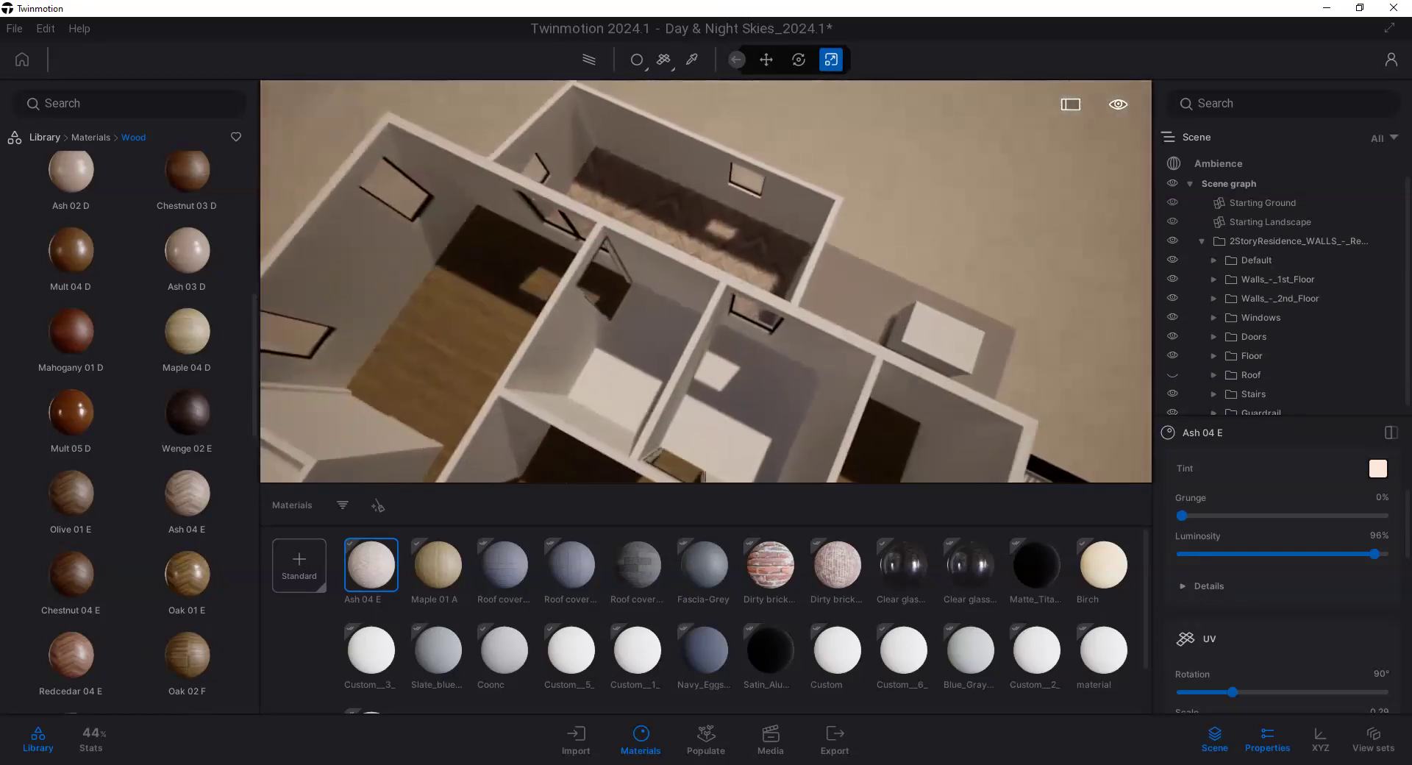
scroll(655, 276, "down", 5)
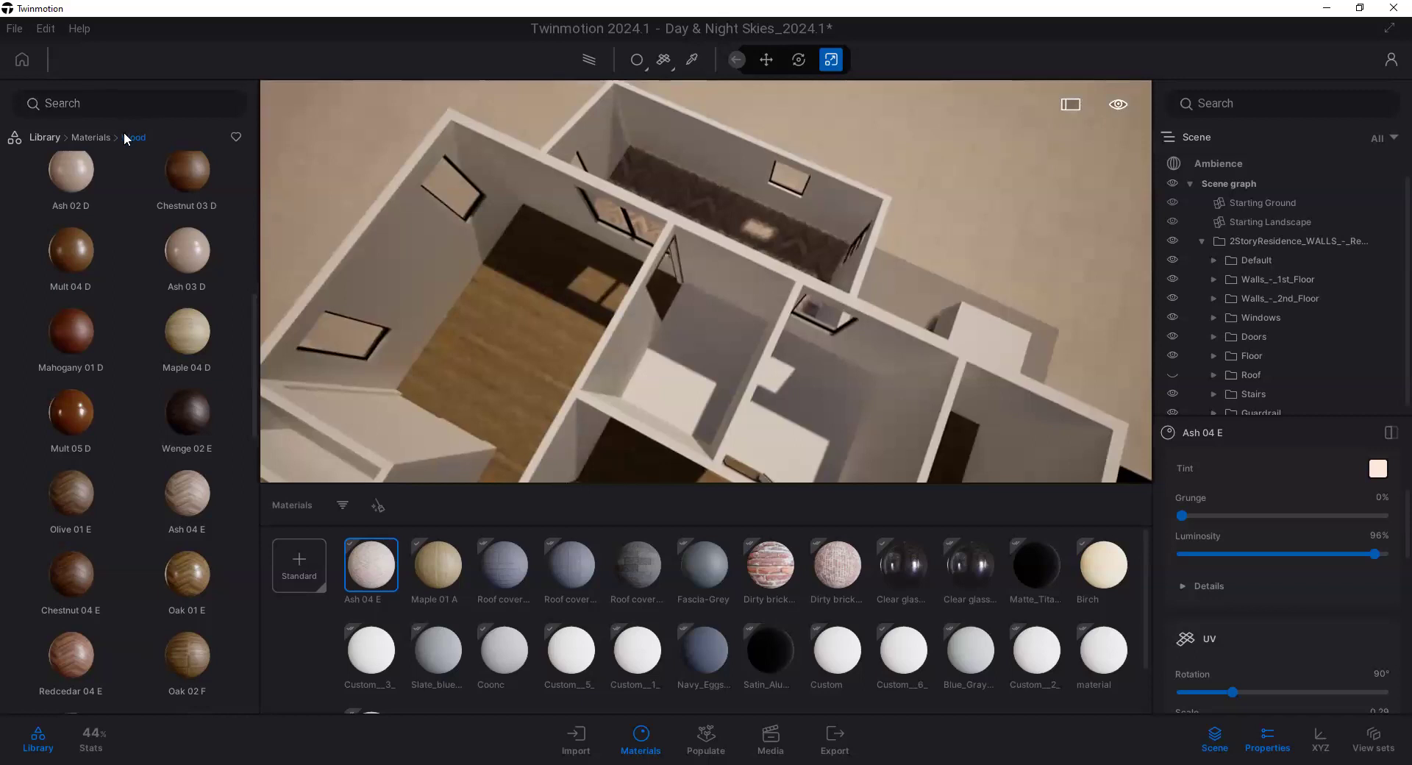
left_click(91, 138)
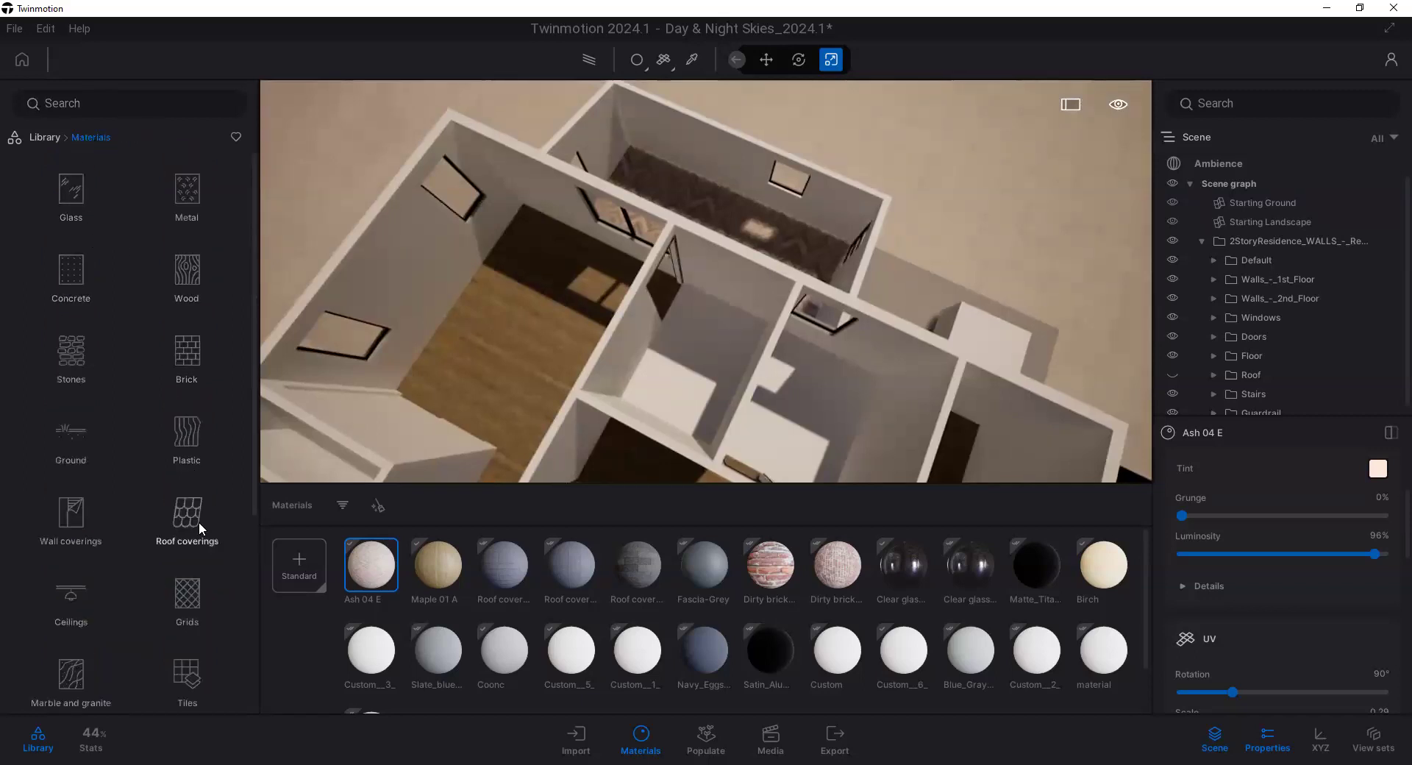
left_click(177, 669)
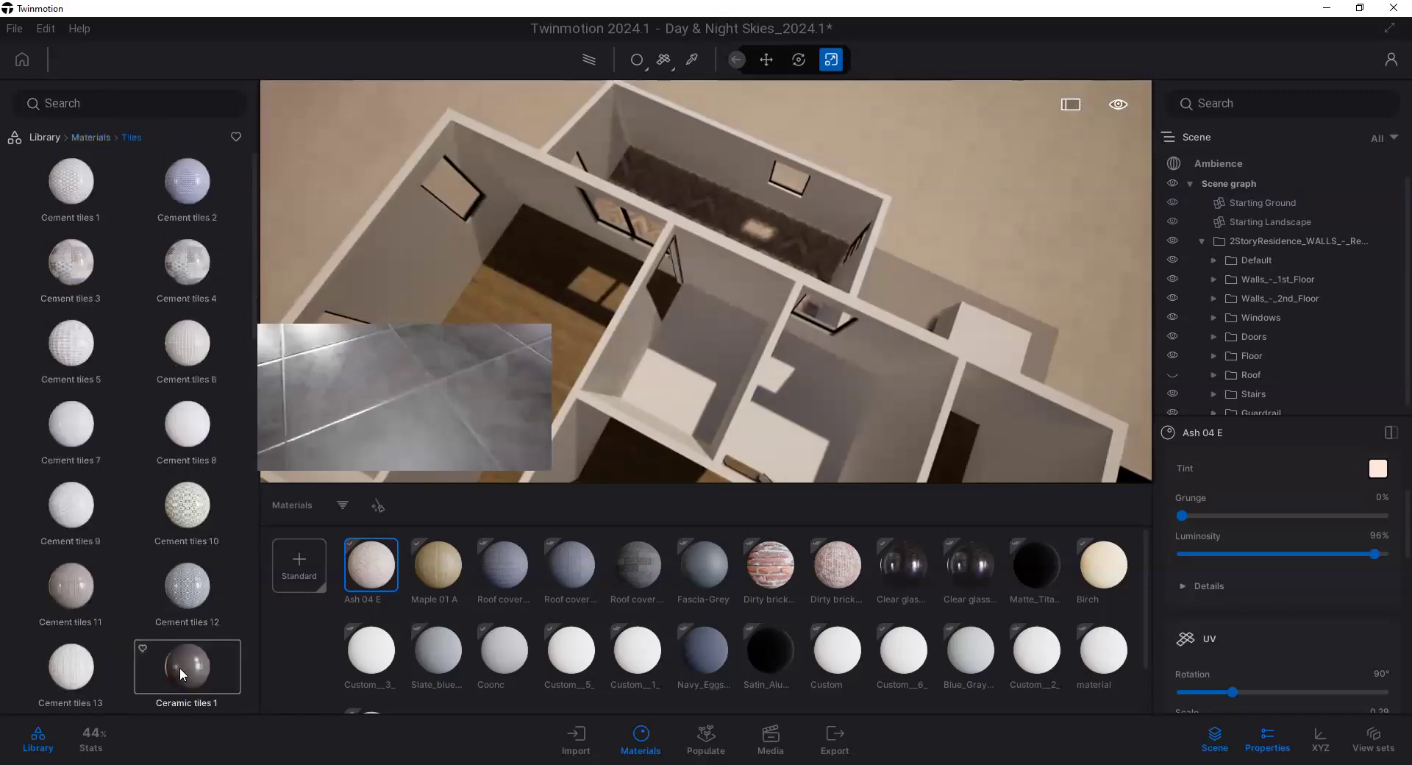
scroll(190, 360, "down", 5)
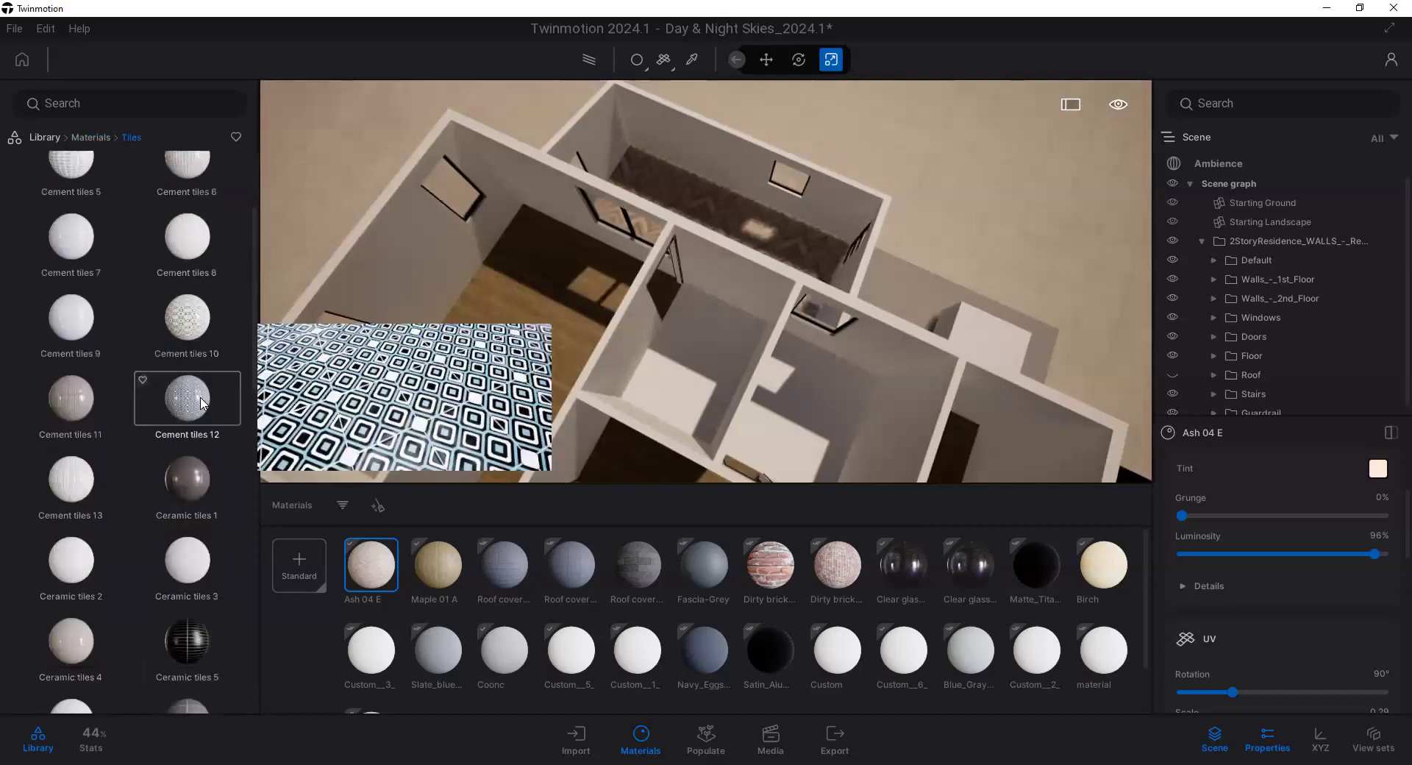
scroll(209, 452, "down", 2)
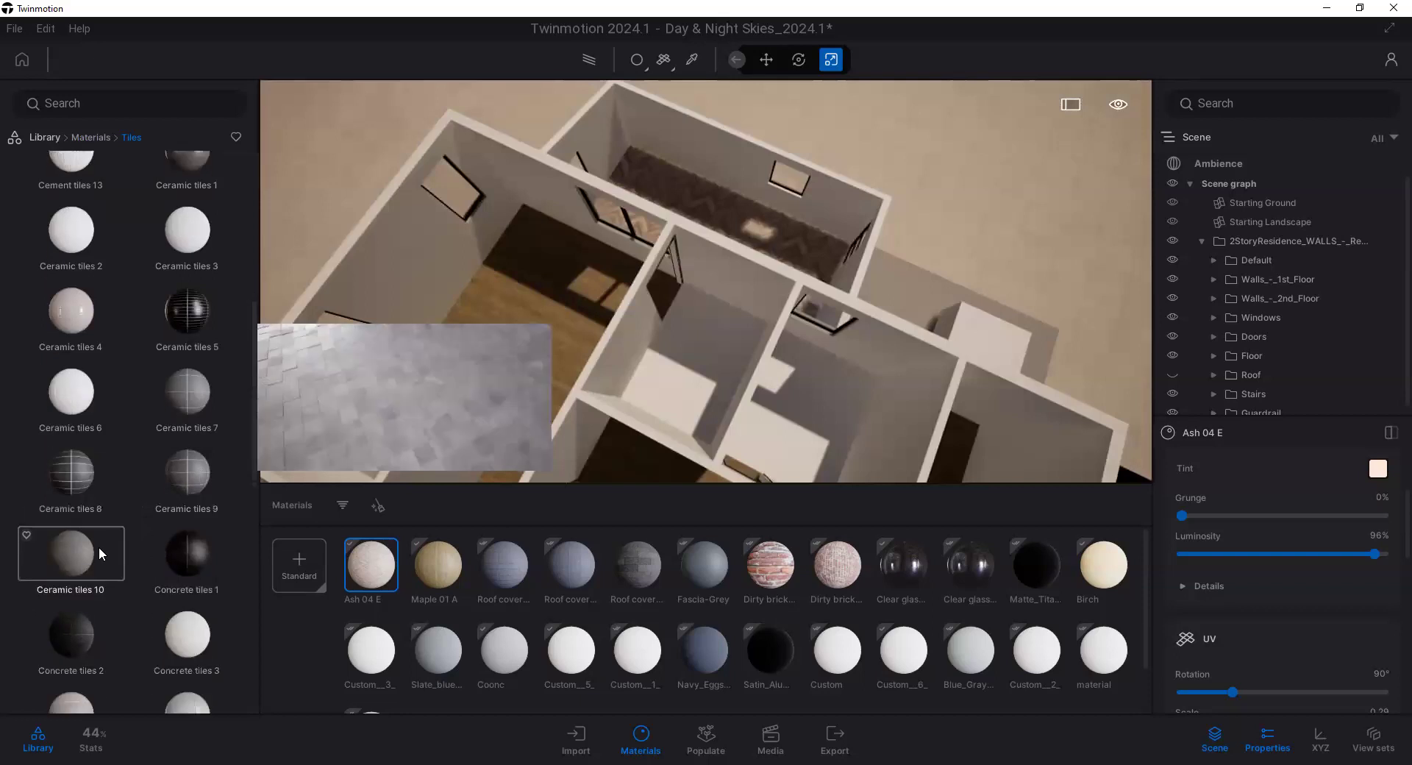
scroll(81, 508, "down", 2)
left_click_drag(72, 426, 704, 399)
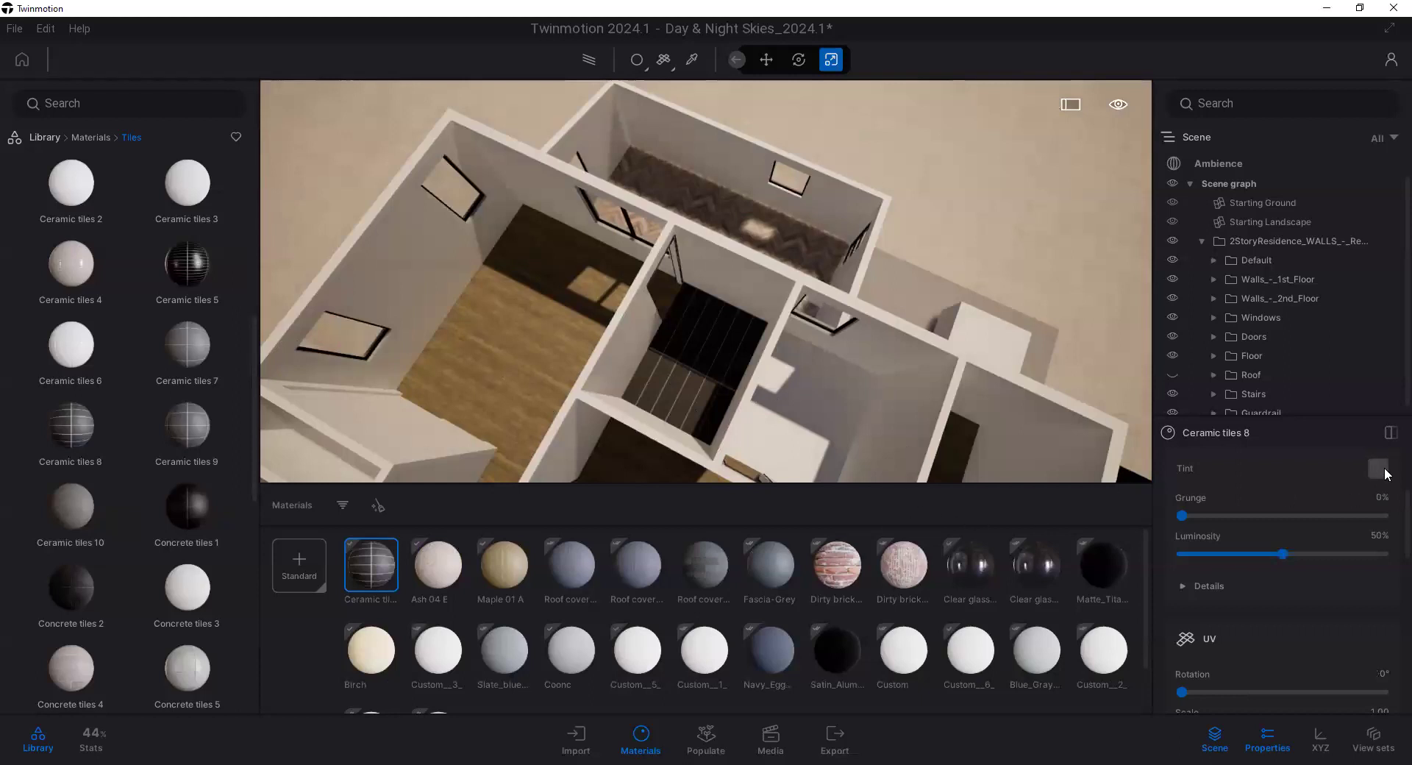
Step: Tint the Ceramic tiles 8 material dark olive green, hex 3C4526
left_click(552, 385)
left_click(583, 411)
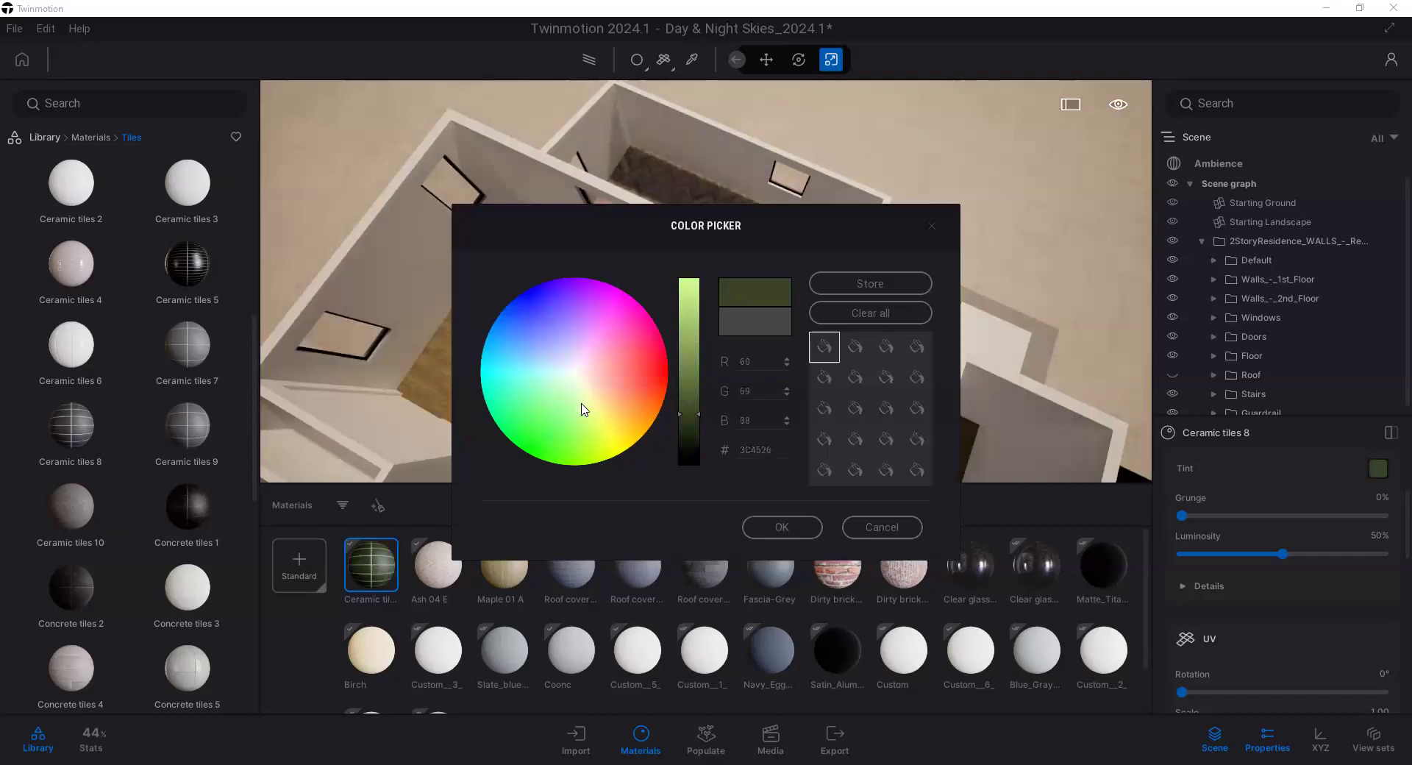
left_click(800, 525)
mouse_move(701, 395)
left_mouse_down()
mouse_move(608, 298)
mouse_move(611, 218)
mouse_move(662, 250)
mouse_move(701, 367)
mouse_move(735, 383)
mouse_move(711, 363)
mouse_move(702, 371)
mouse_move(714, 383)
left_mouse_up()
scroll(608, 298, "up", 3)
scroll(662, 250, "down", 3)
left_click_drag(597, 331, 555, 302)
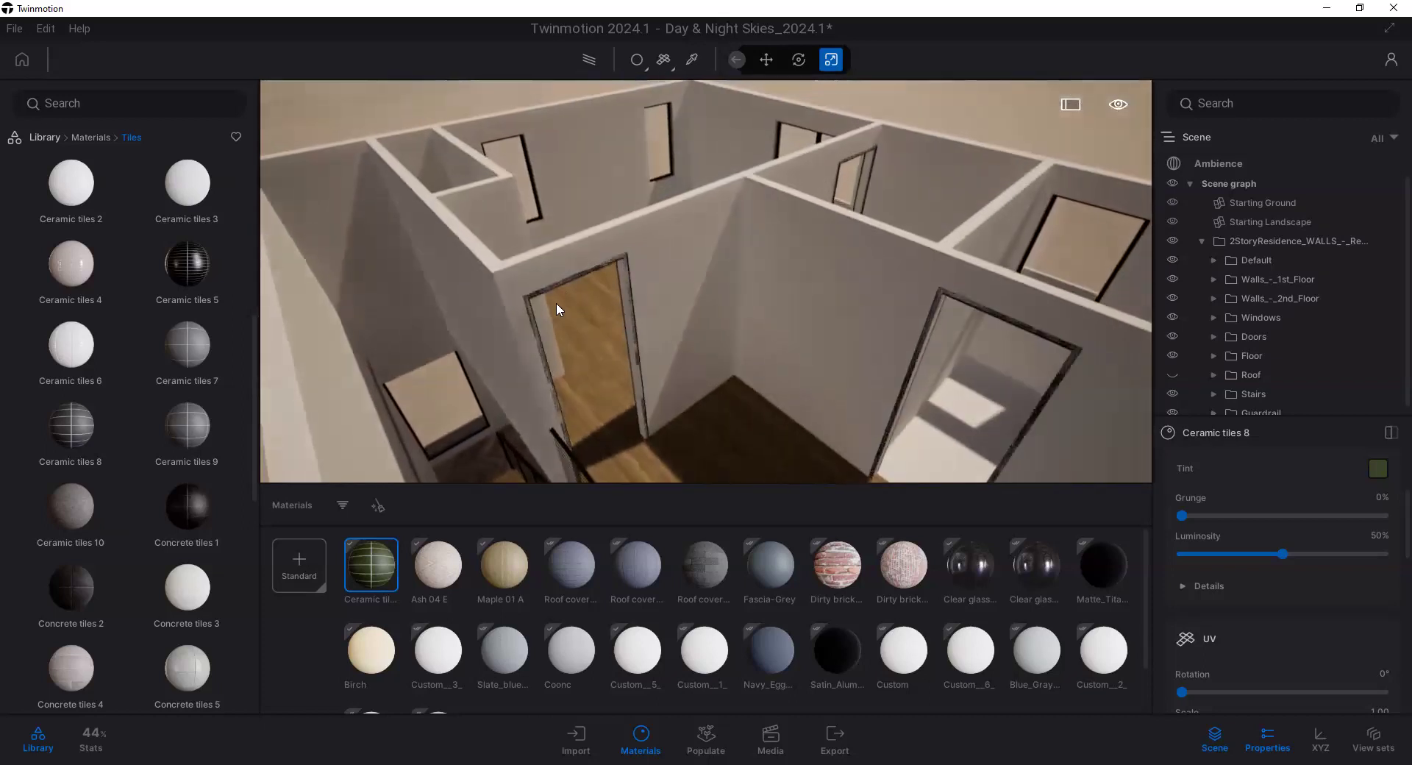
Step: Sample the material of the second-floor door frame
left_click_drag(607, 254, 535, 231)
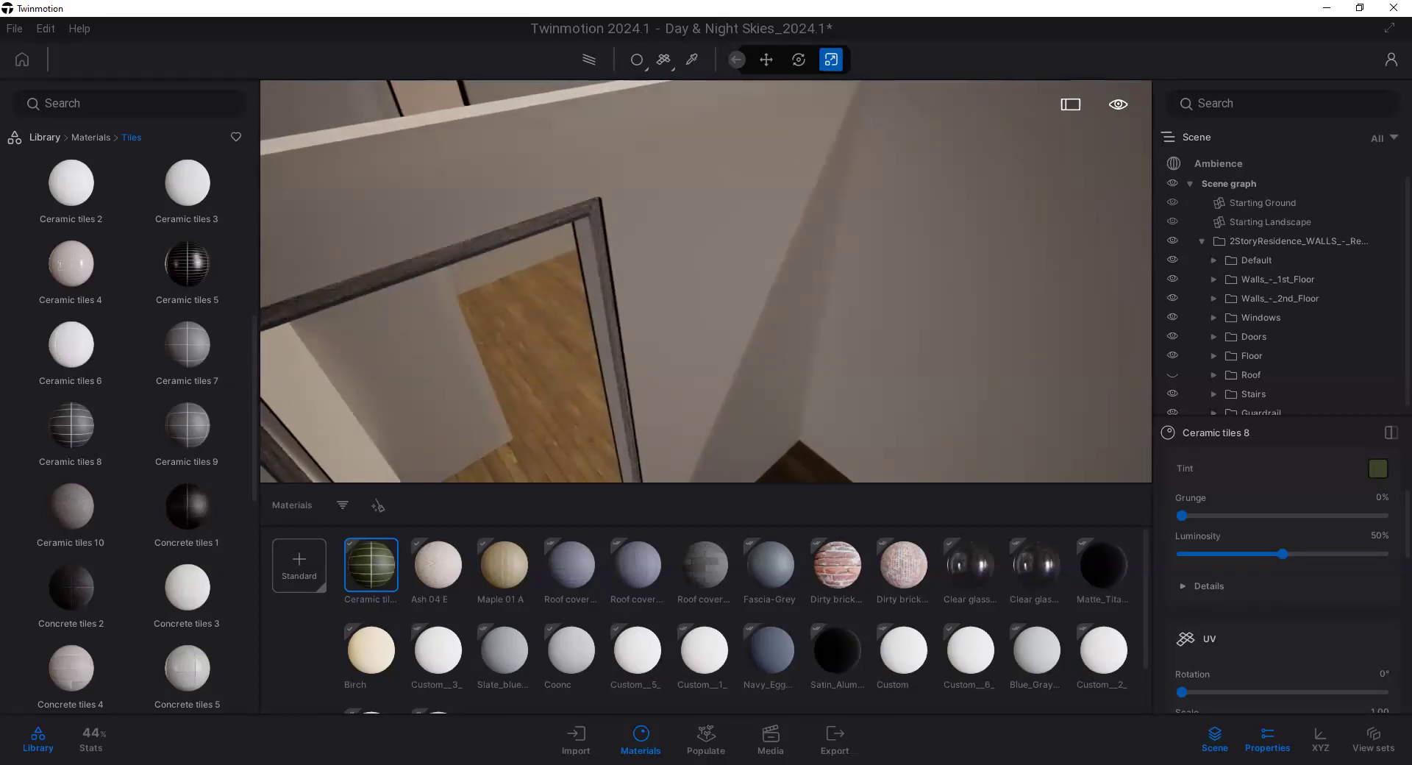
left_click(691, 59)
left_click(904, 678)
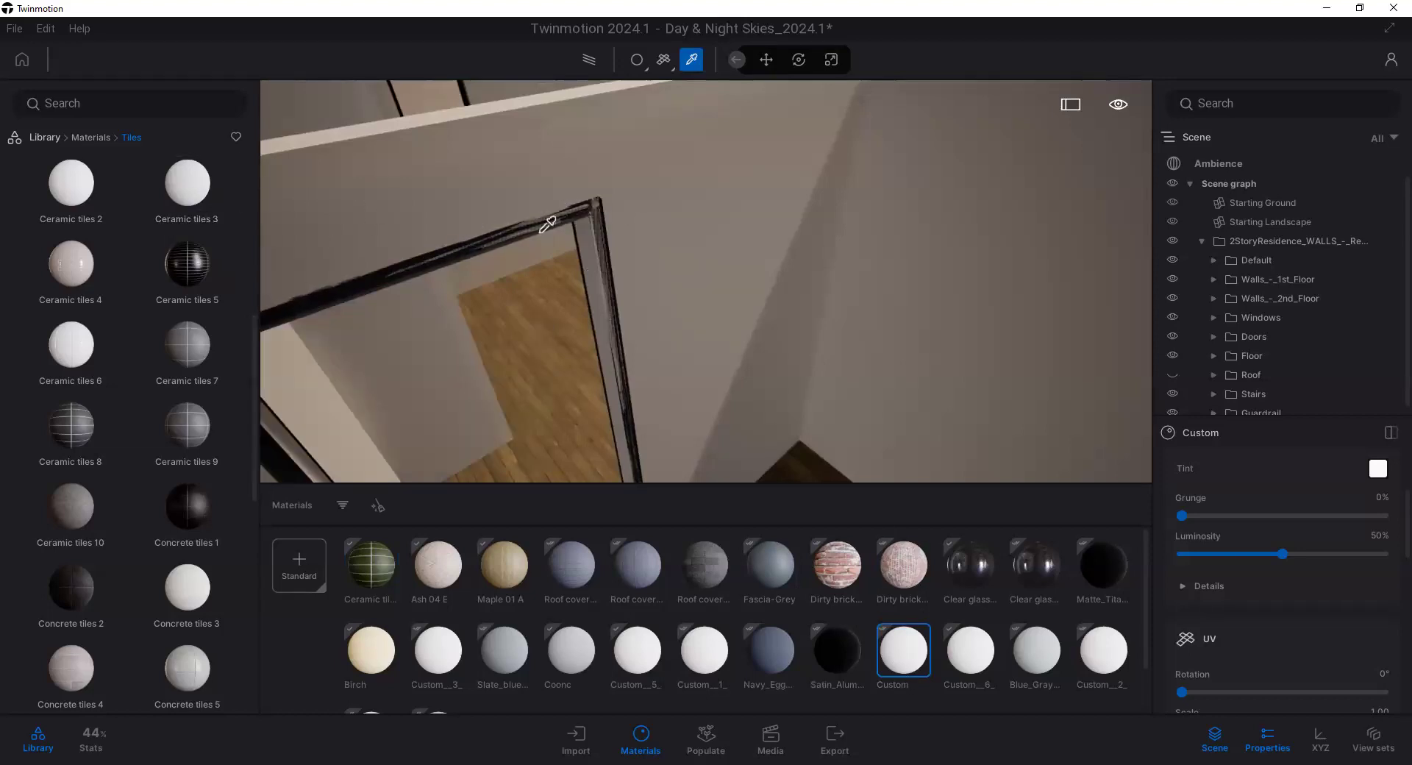
Step: Look through the library's wood materials for a suitable door frame finish
left_click(92, 137)
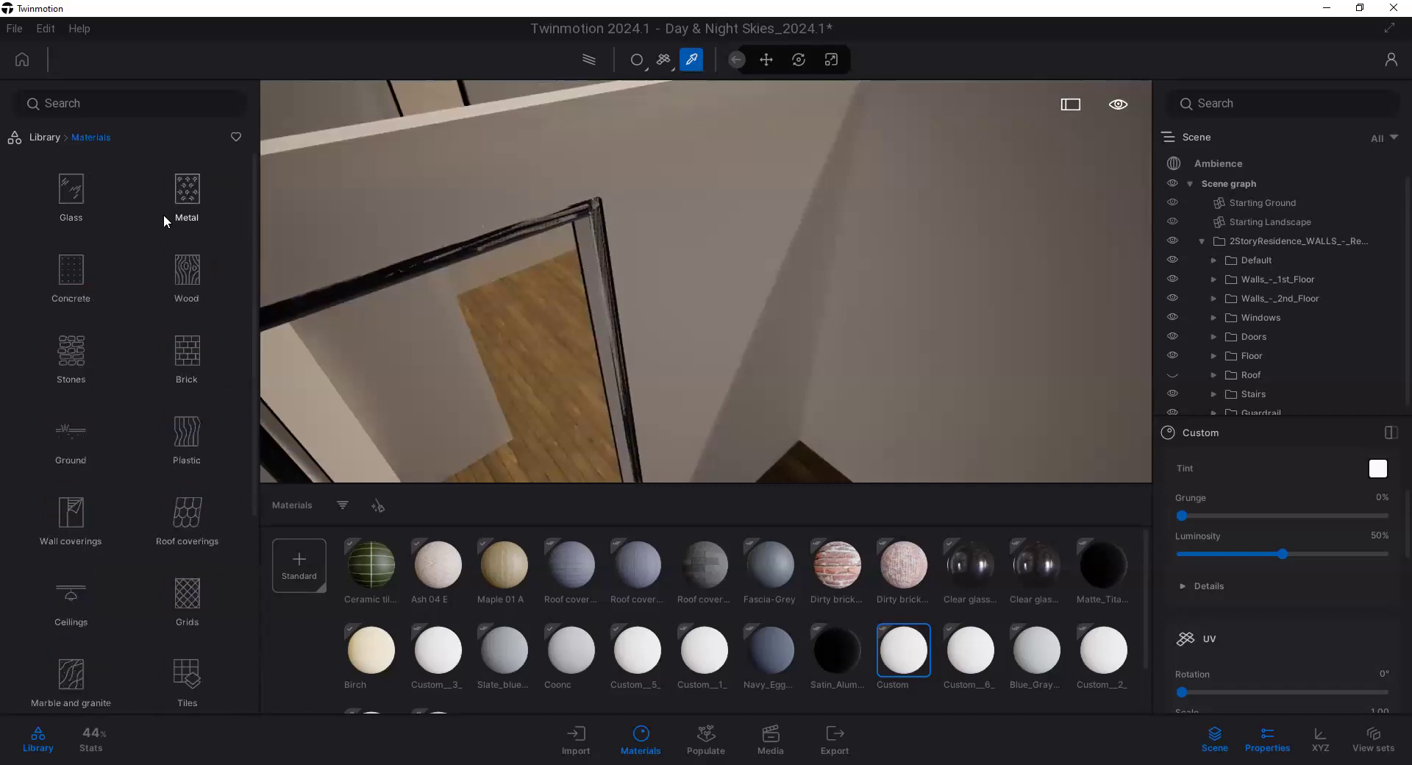
left_click(188, 273)
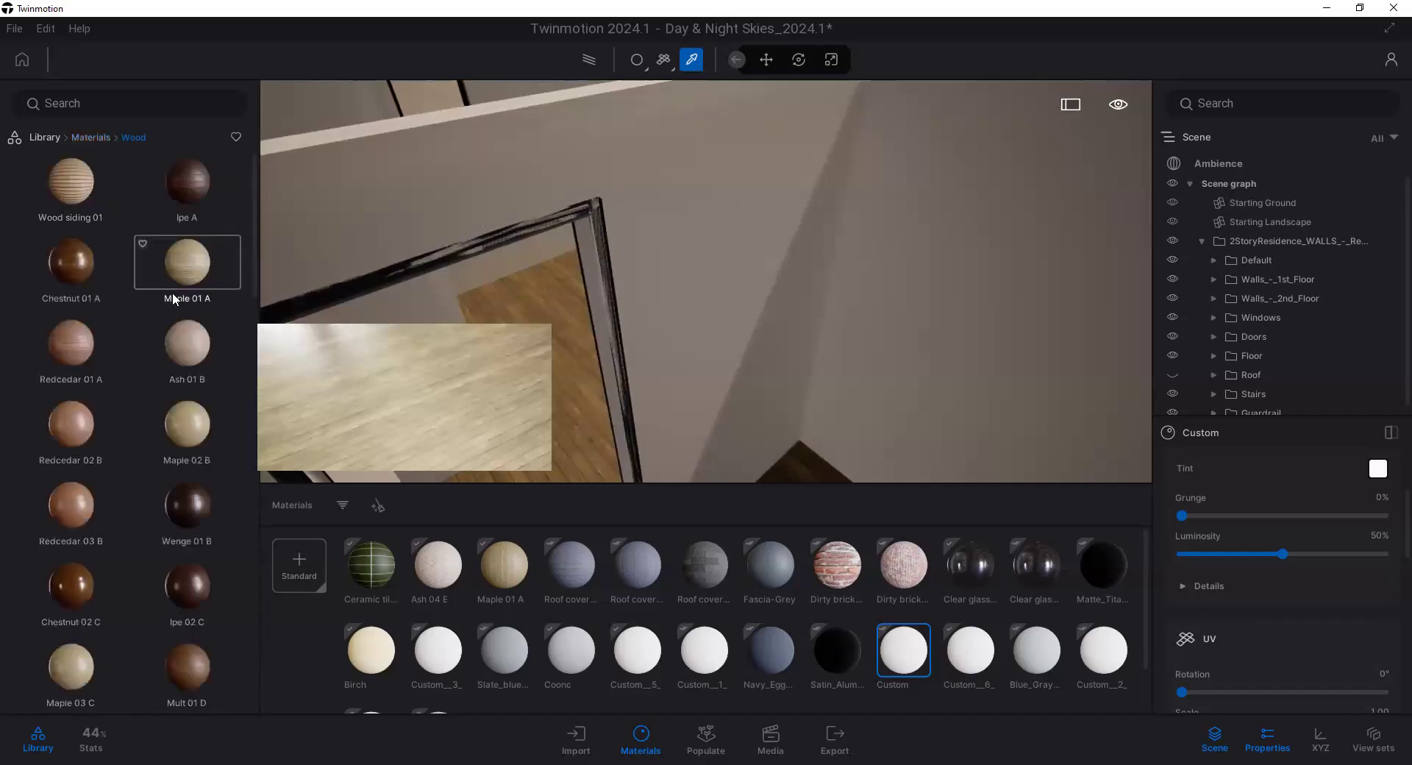
scroll(184, 377, "down", 5)
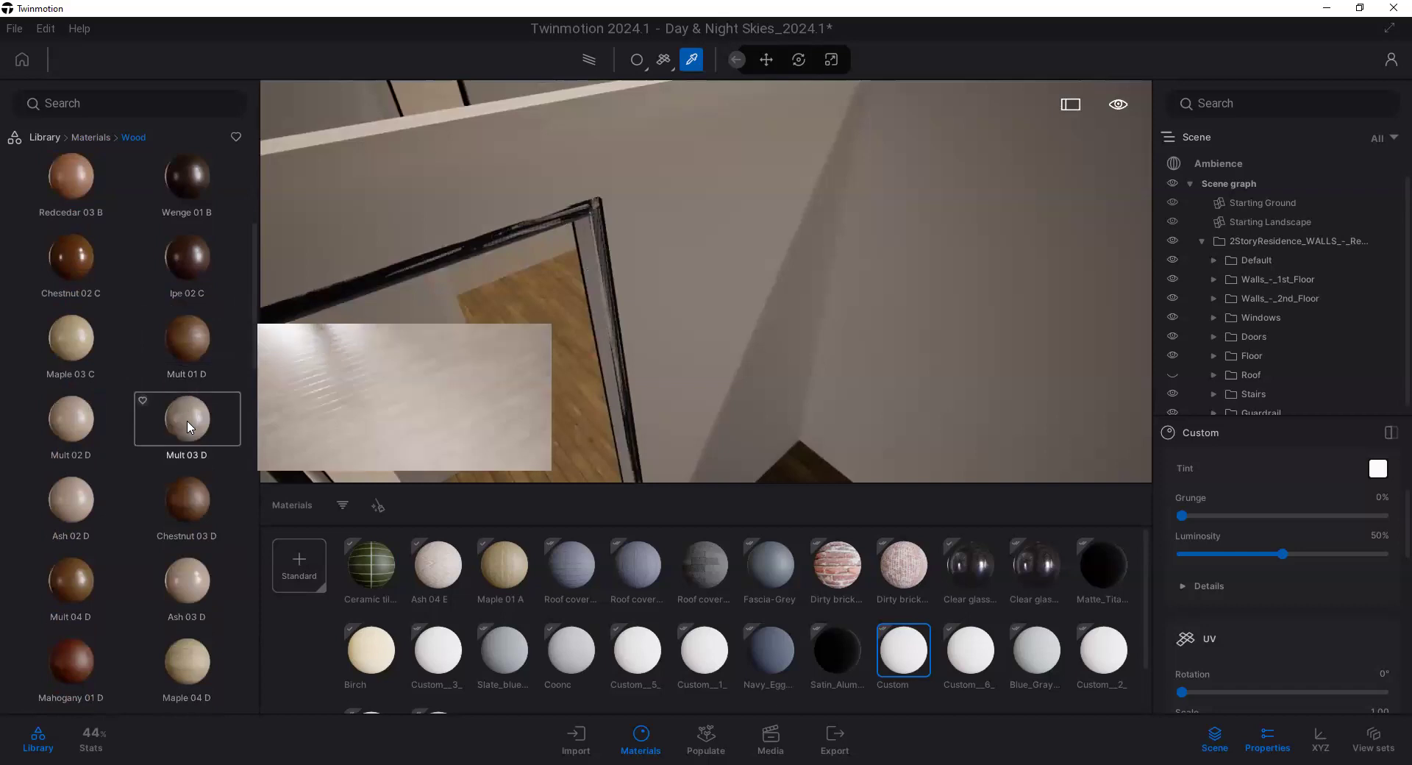
scroll(190, 425, "down", 3)
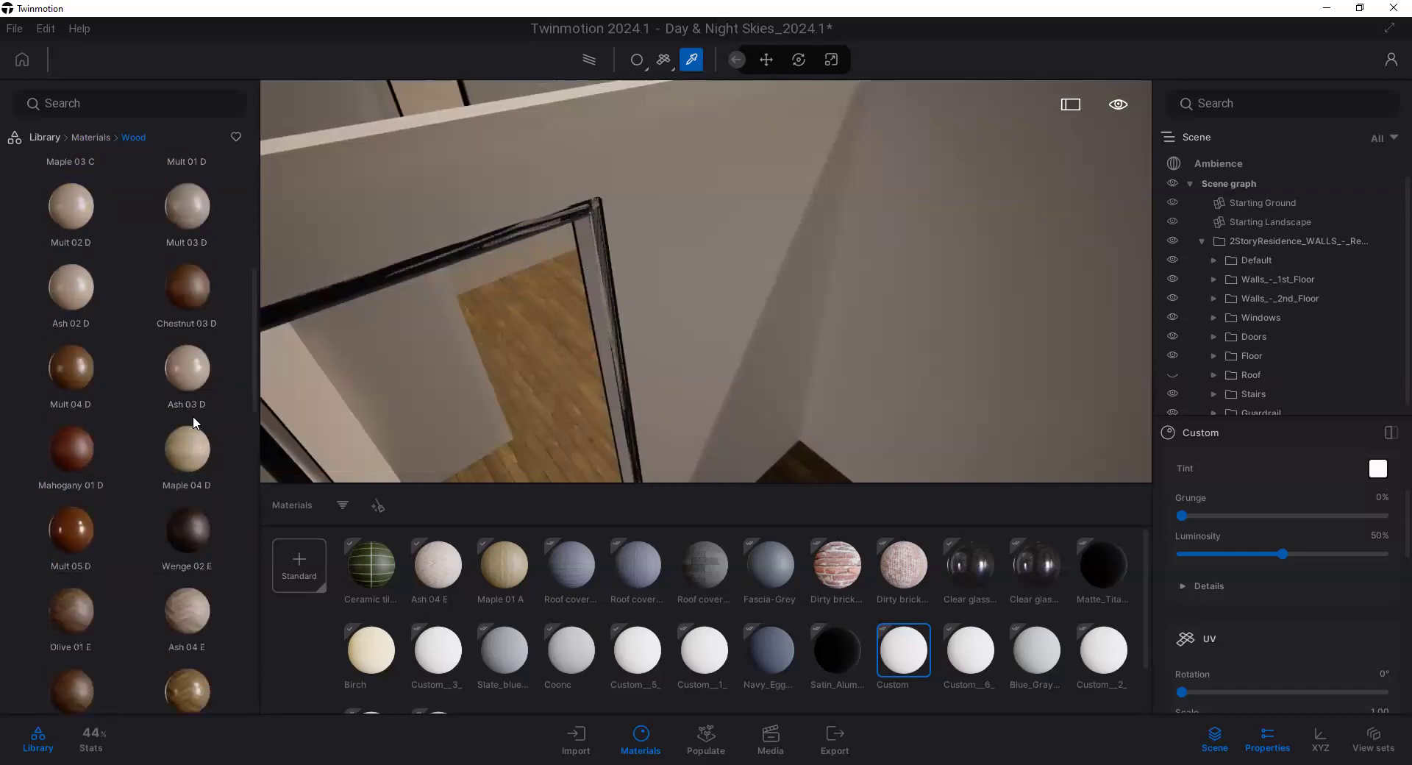
scroll(194, 423, "down", 3)
scroll(194, 423, "up", 10)
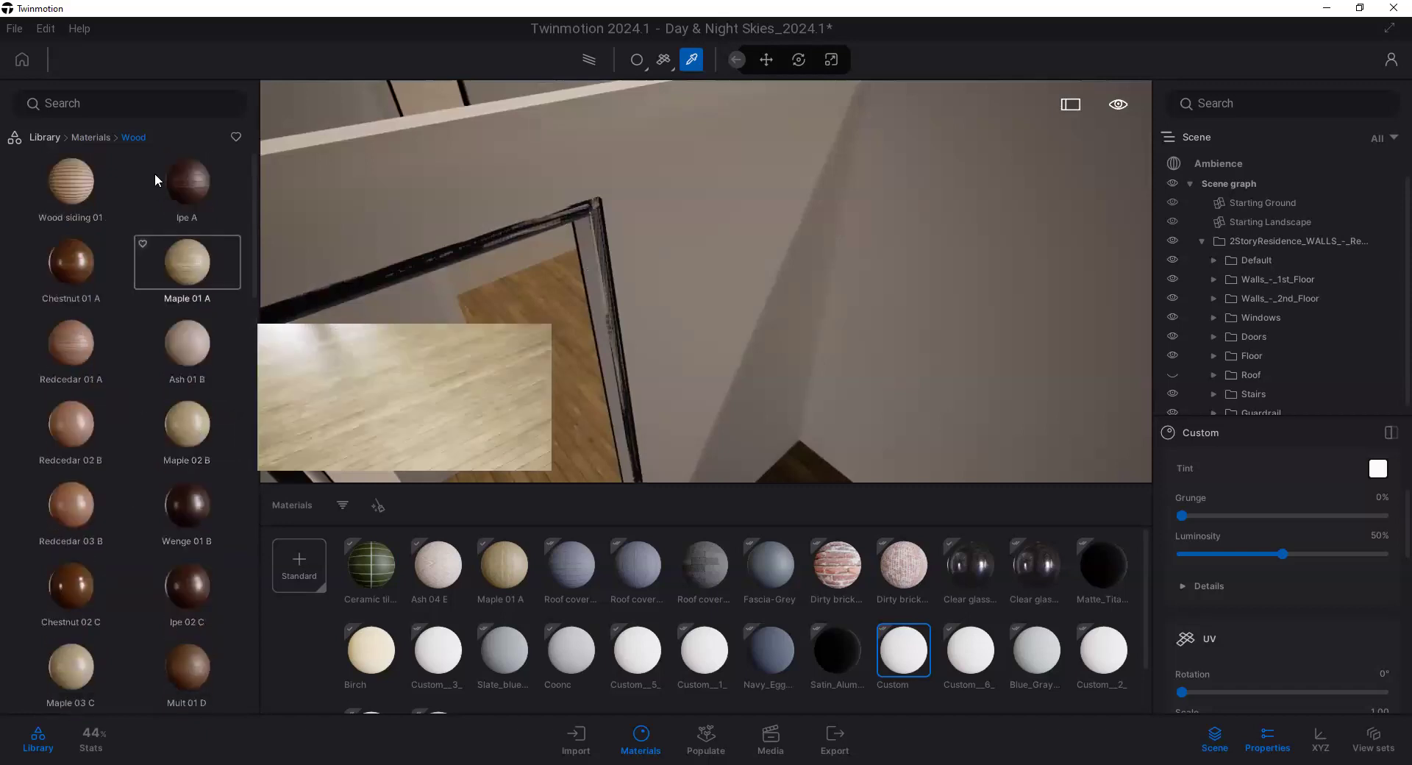
Step: Choose Bare concrete 01 from the library's concrete materials and set the material application mode to Replace material
left_click(91, 137)
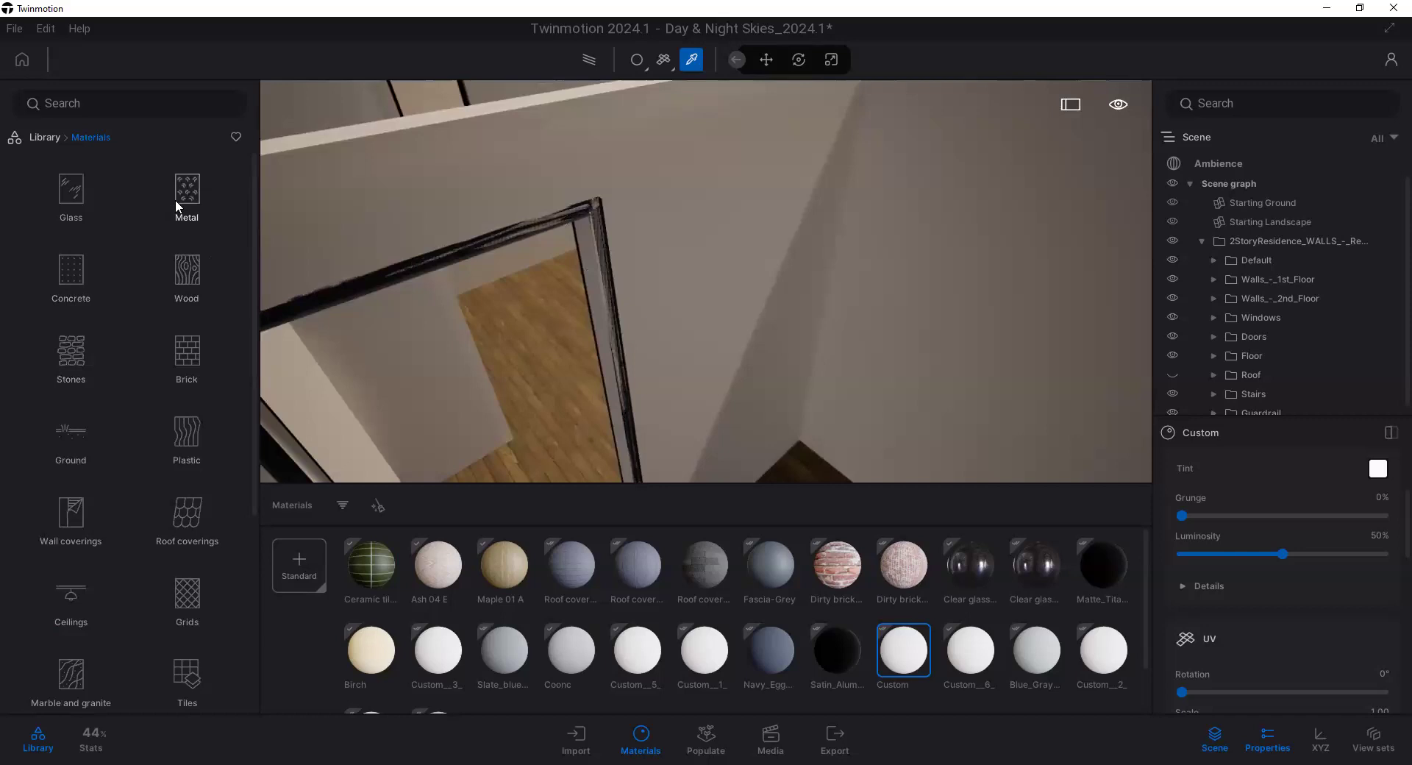
left_click(73, 272)
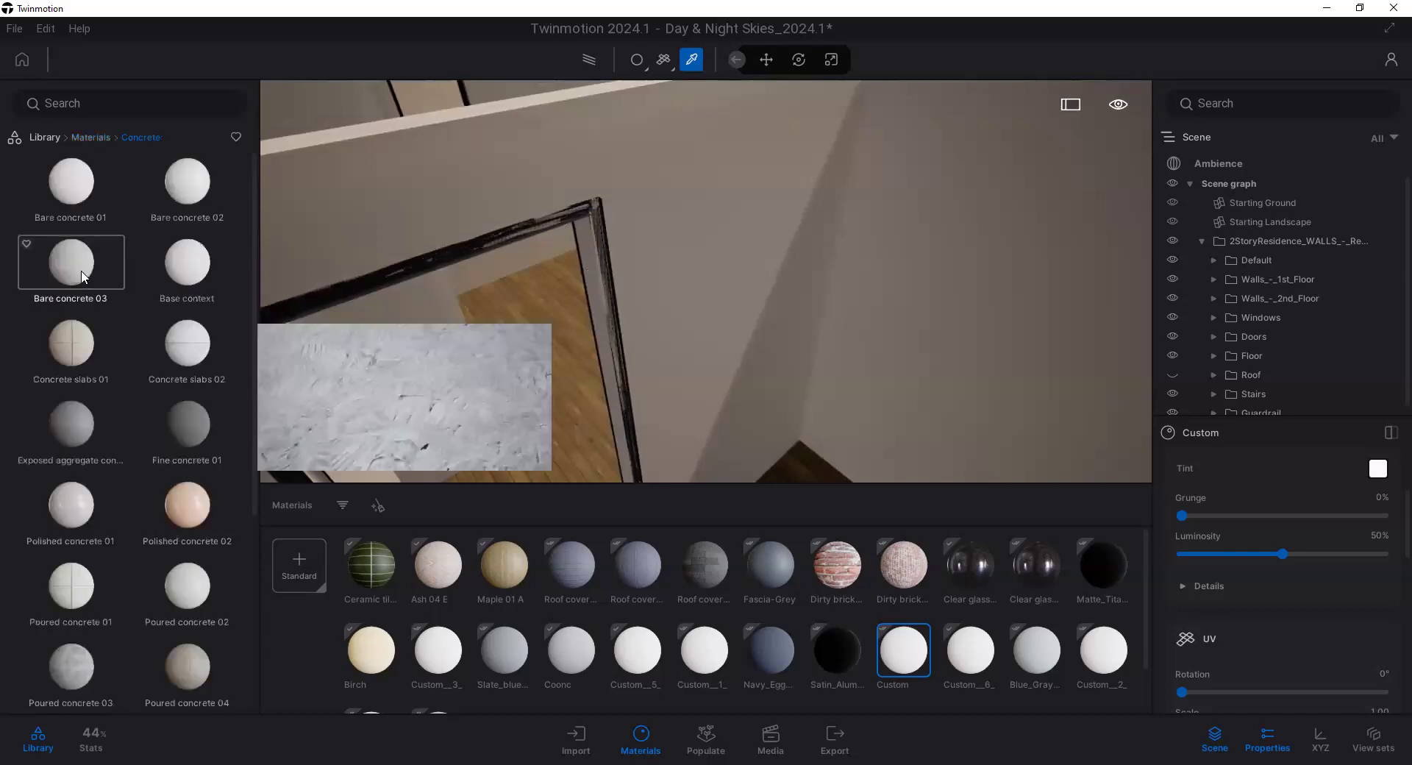
left_click(69, 179)
mouse_move(83, 215)
left_mouse_down()
mouse_move(448, 264)
mouse_move(144, 206)
mouse_move(87, 211)
left_mouse_up()
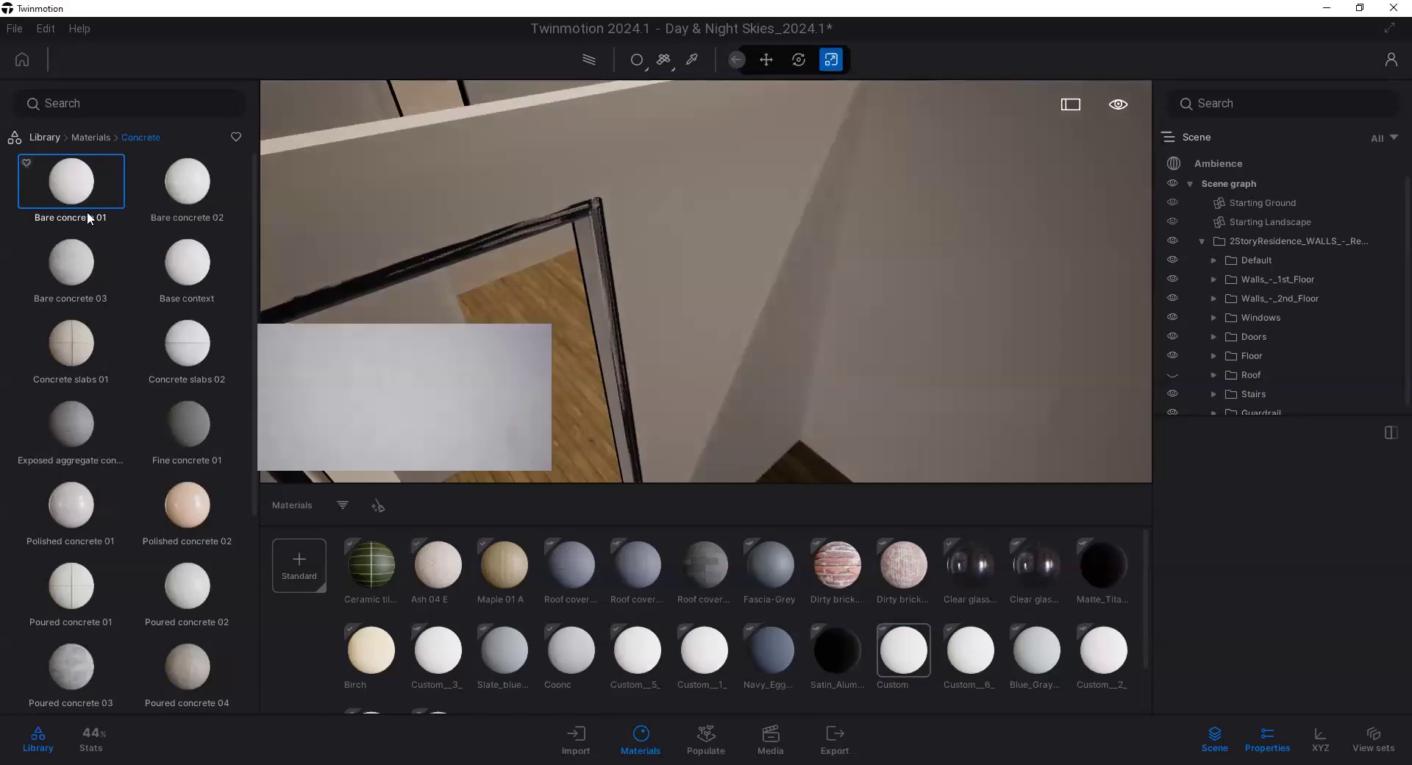
scroll(456, 272, "down", 5)
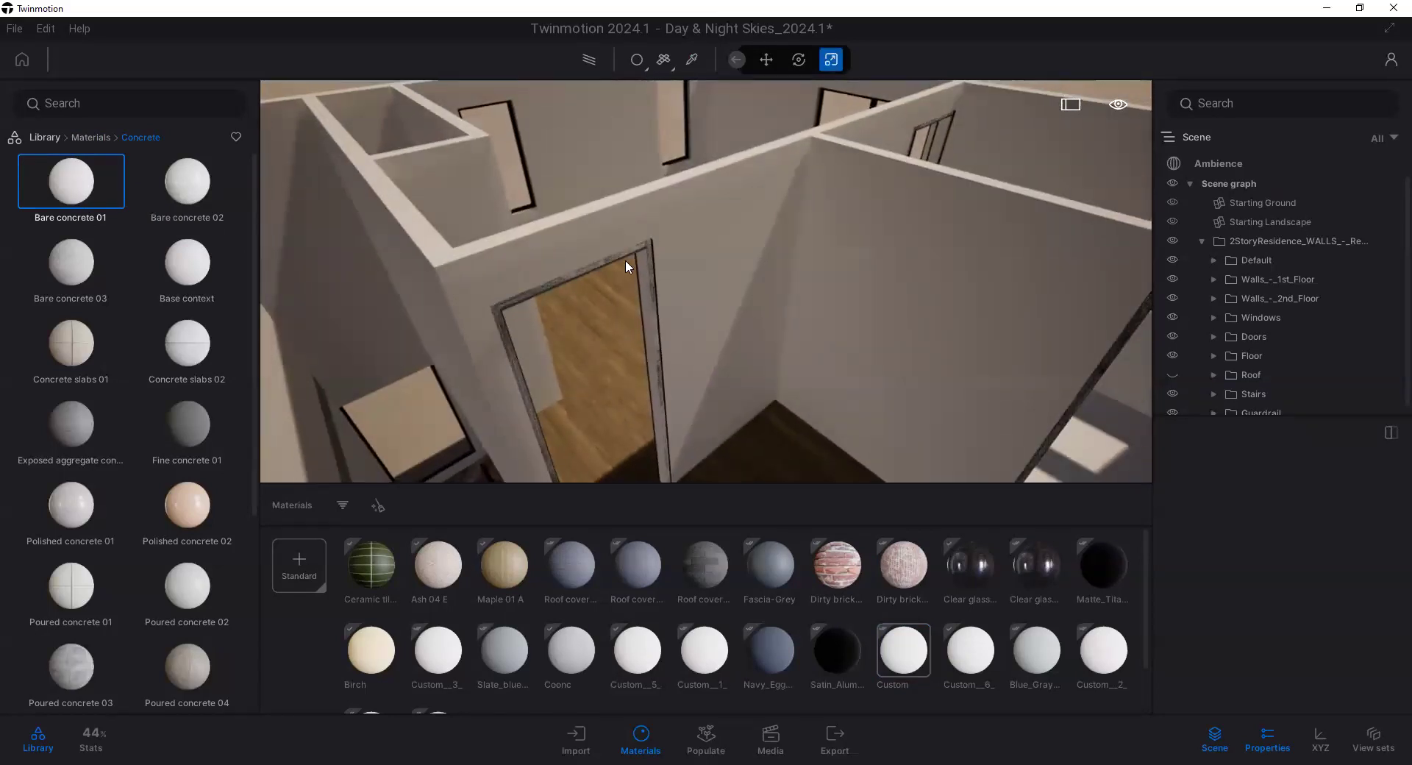
left_click(647, 66)
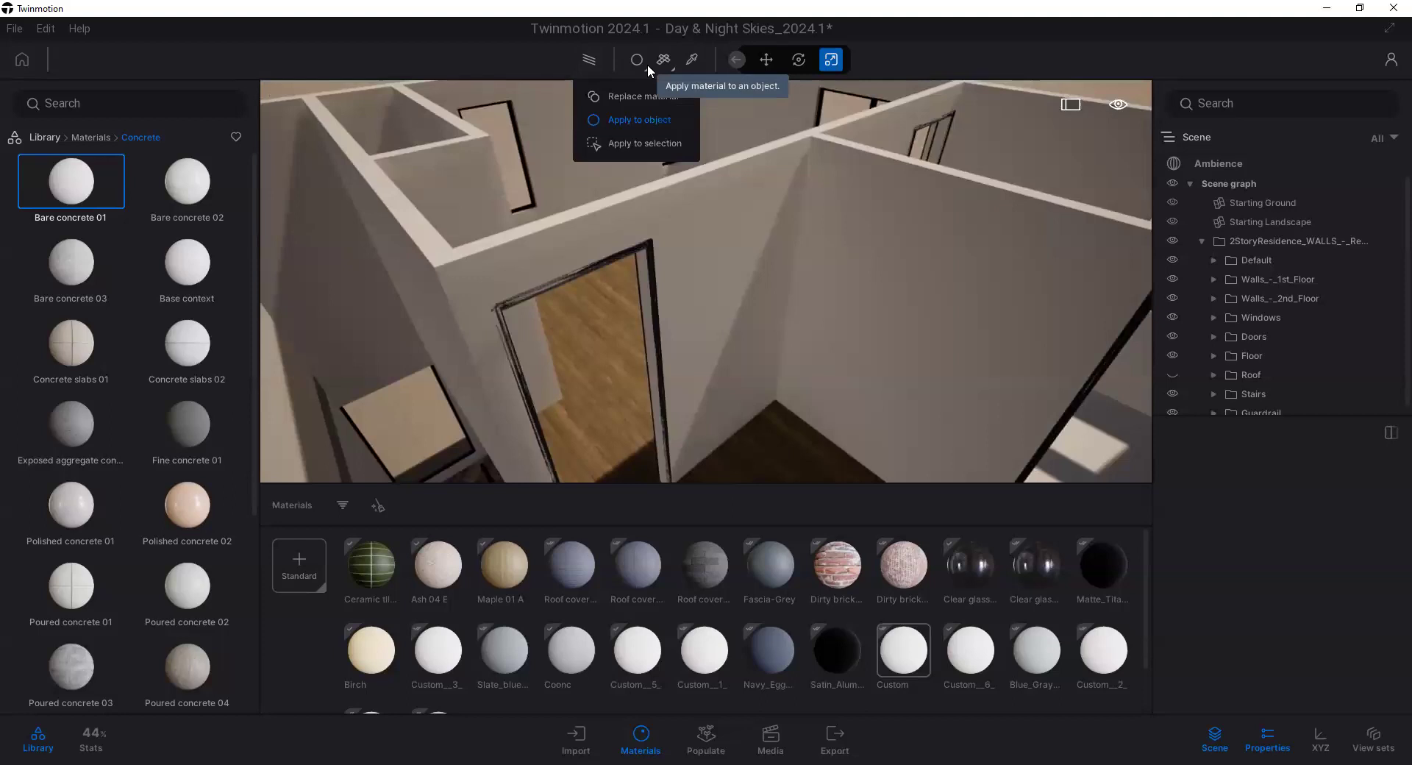
left_click(644, 68)
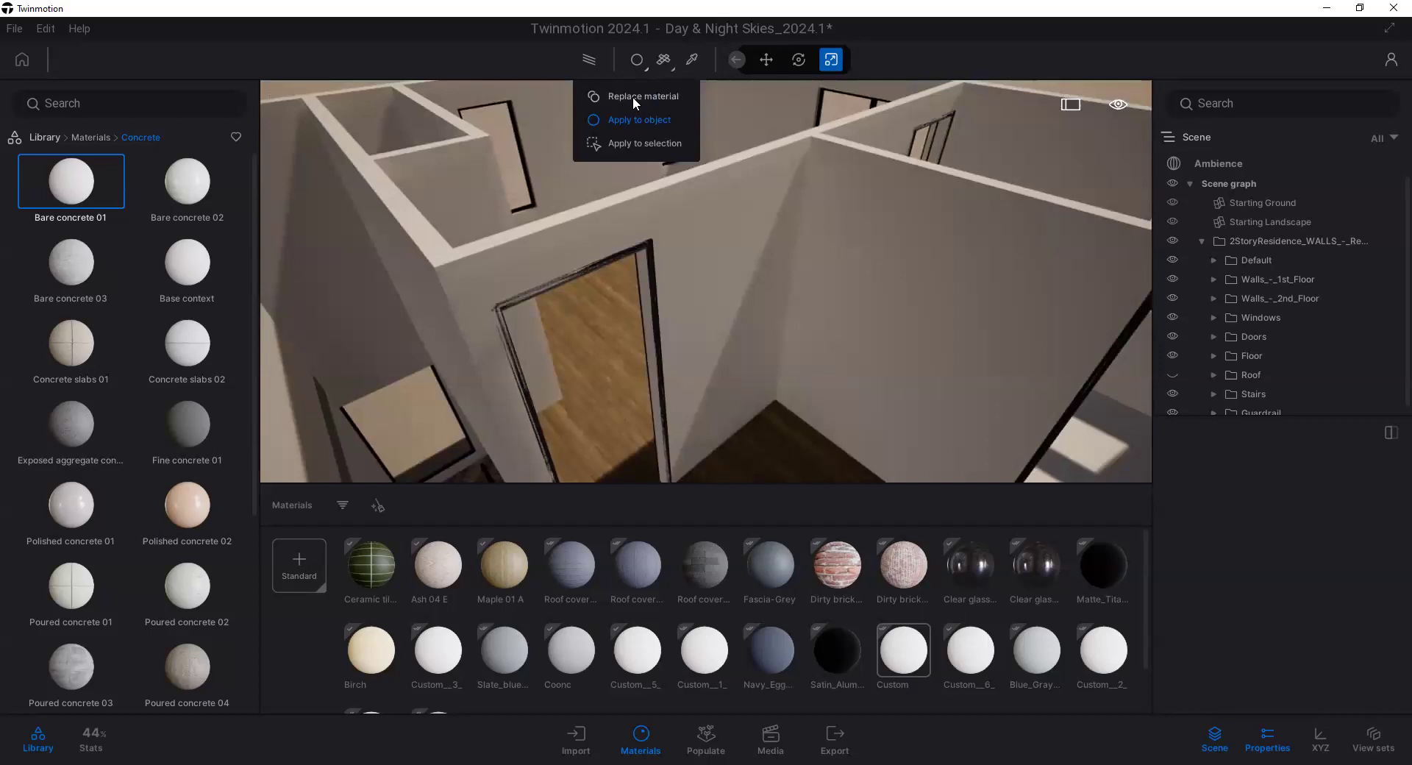
left_click(635, 102)
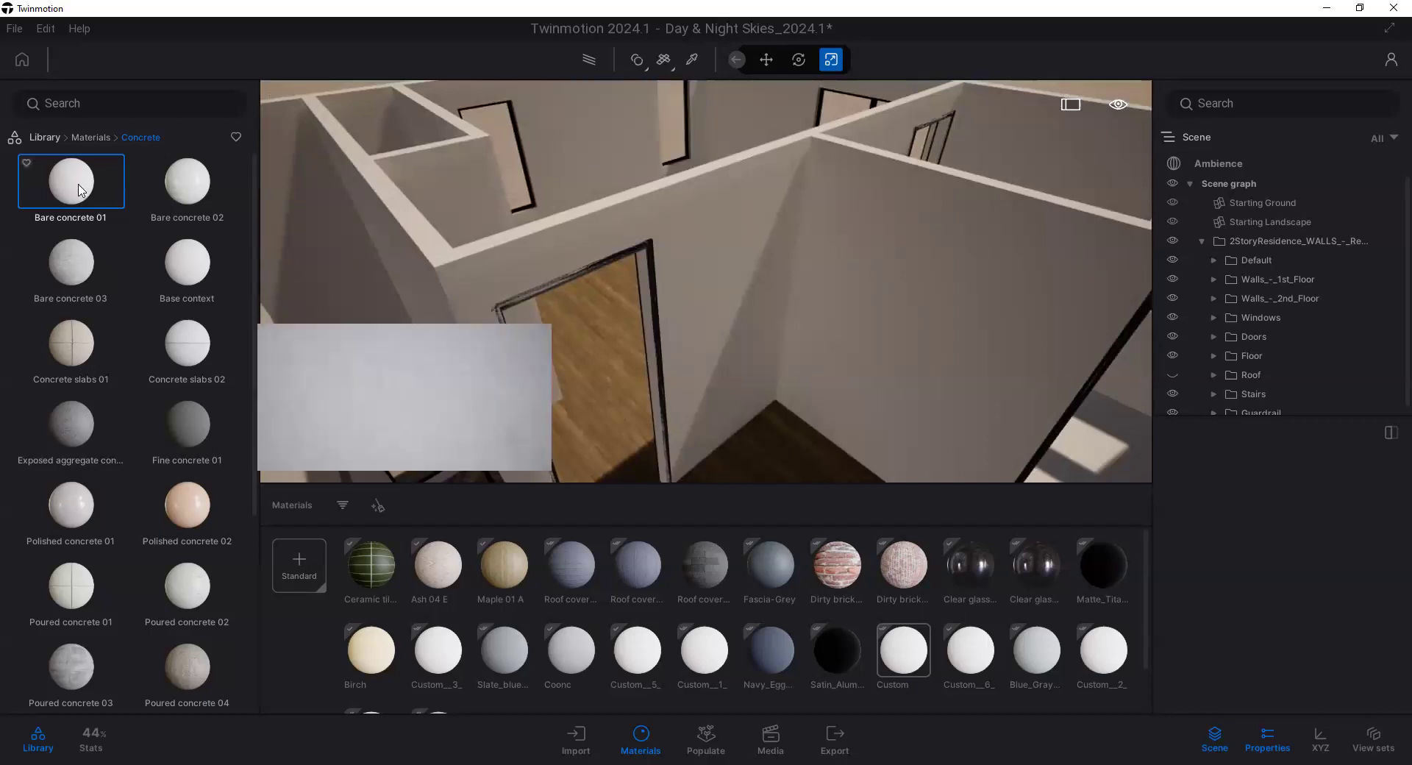
left_click(556, 280)
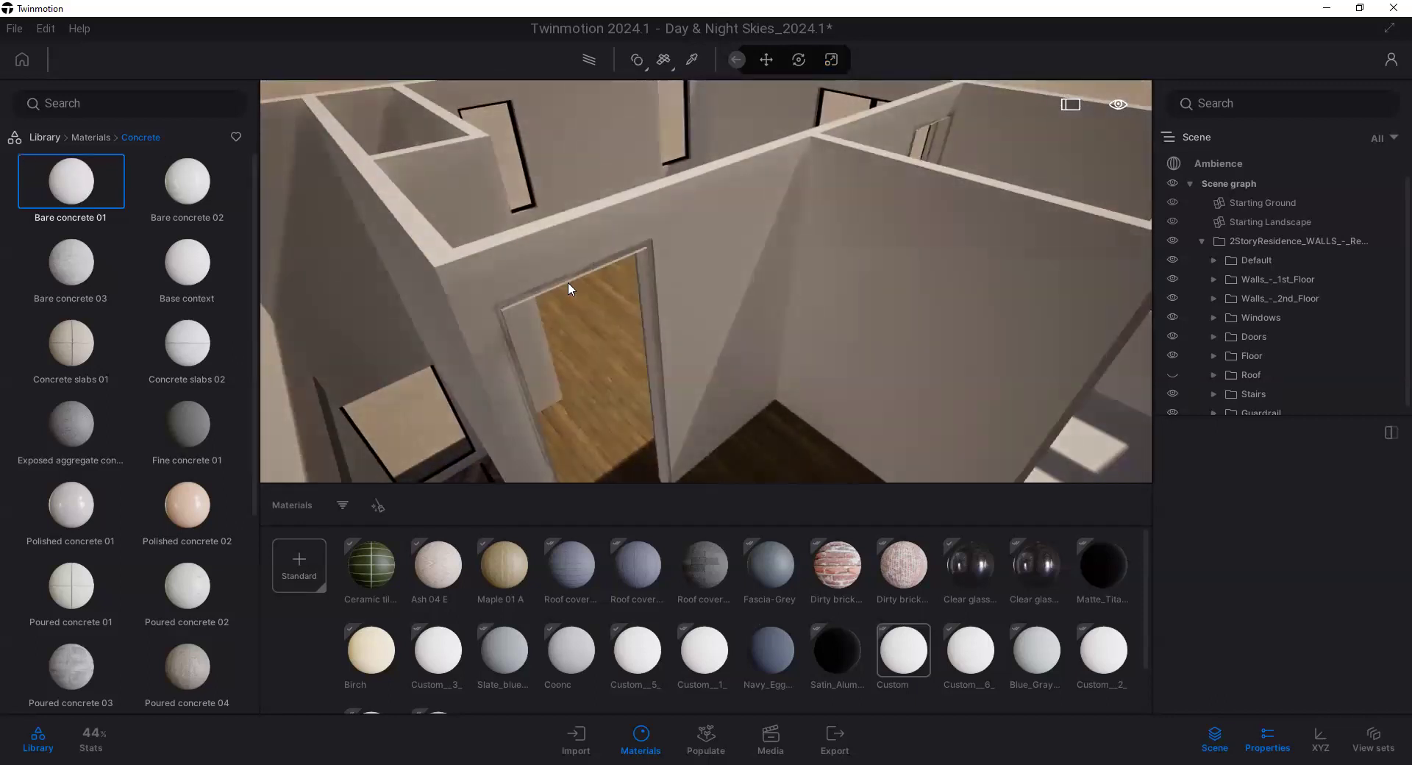
key("ctrl+z")
left_click(586, 271)
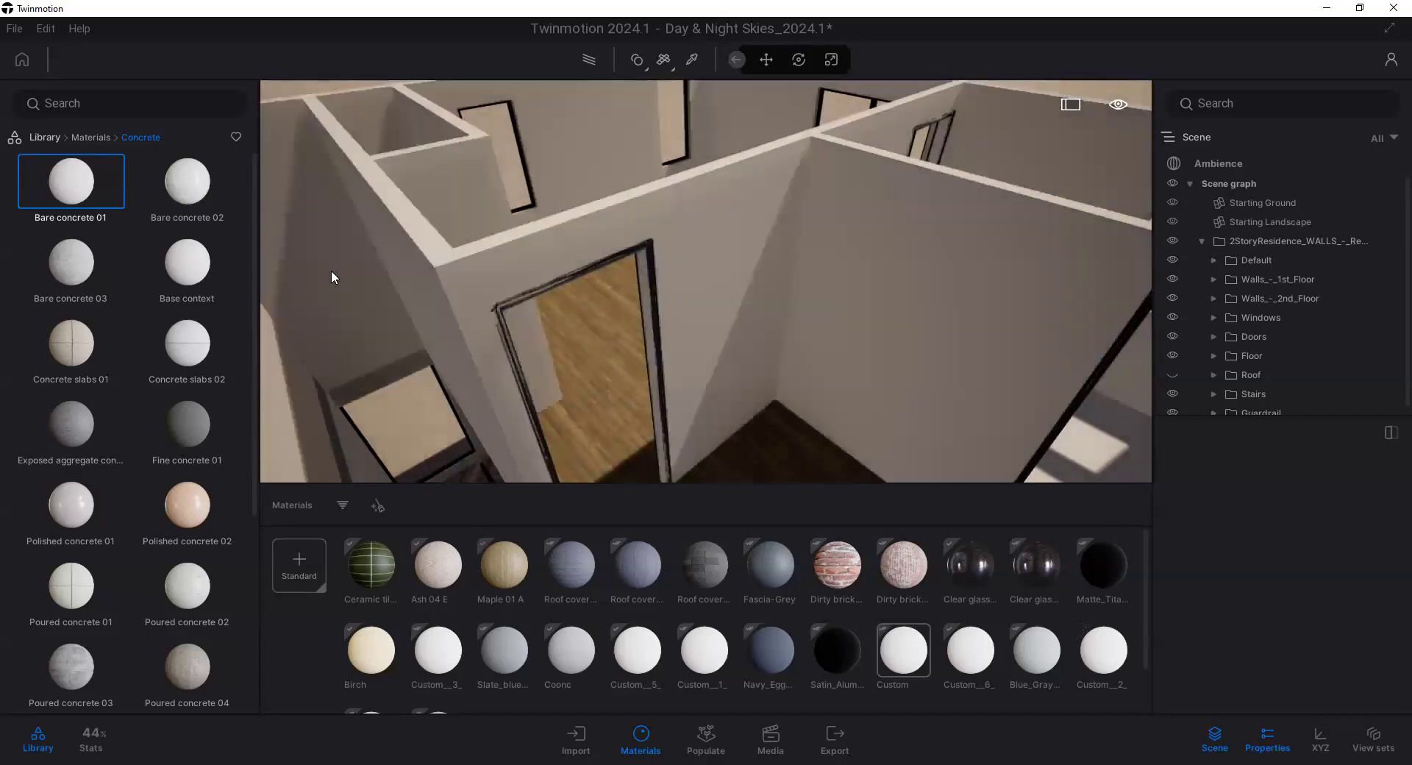
left_click(331, 276)
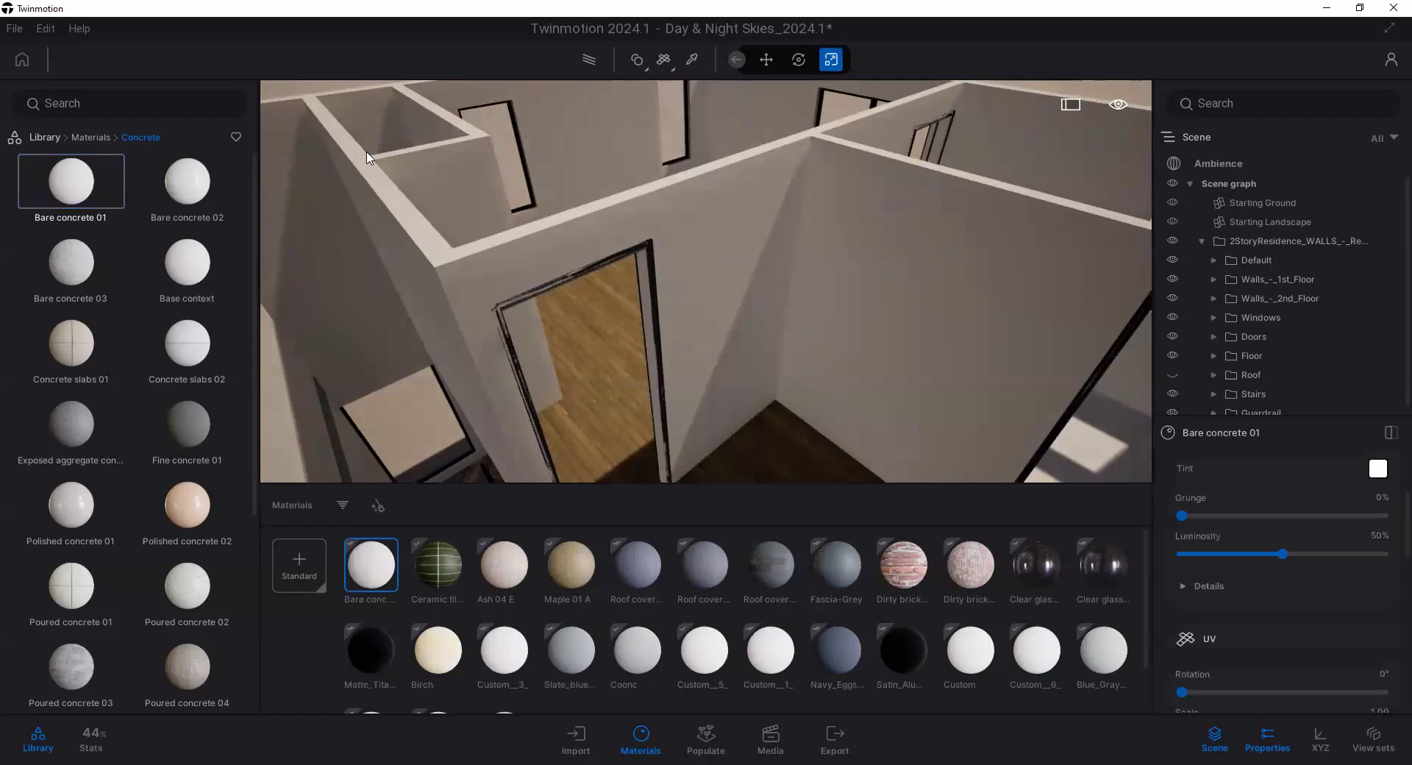
Step: Replace the material of the second-floor door frames with Bare concrete 01 from the library
scroll(596, 271, "up", 3)
left_click_drag(596, 270, 552, 275)
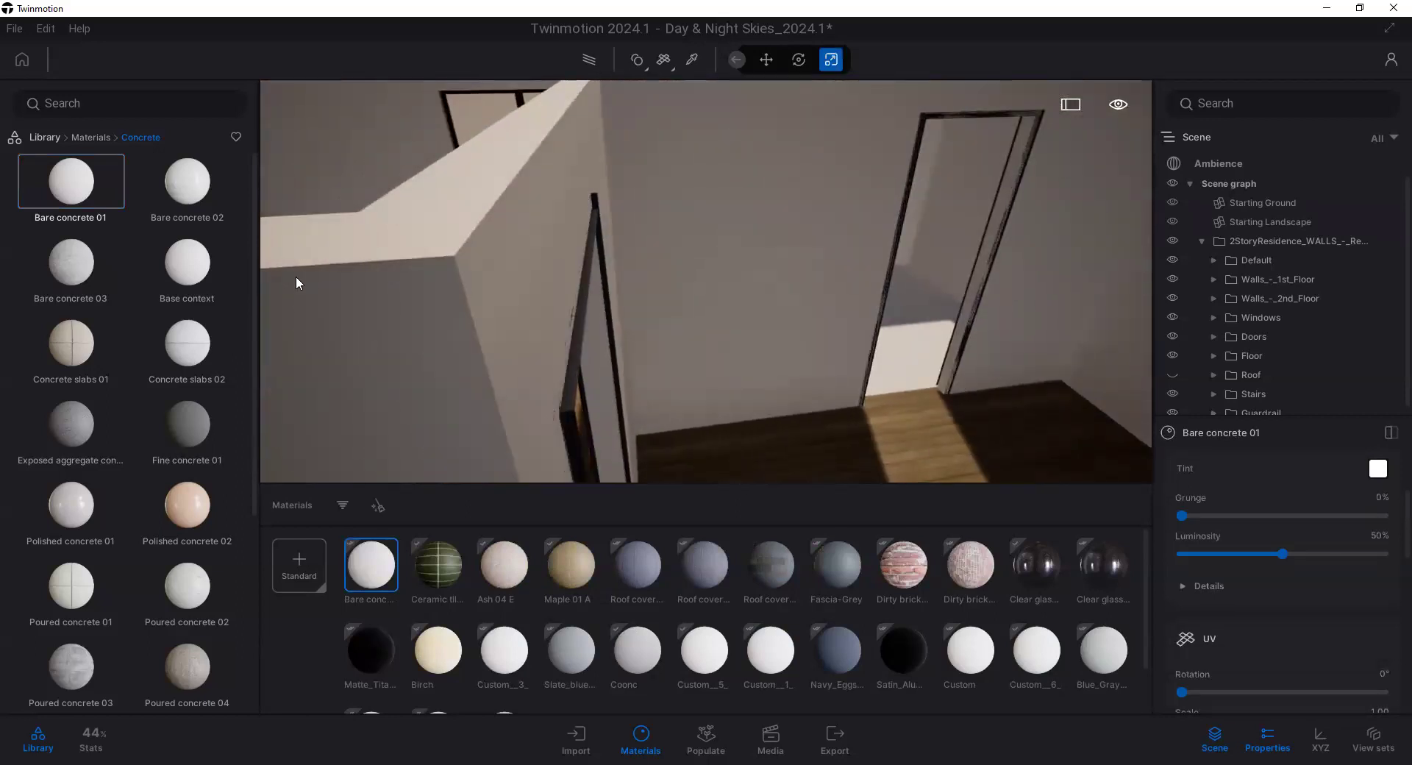
mouse_move(76, 190)
left_click_drag(76, 190, 577, 402)
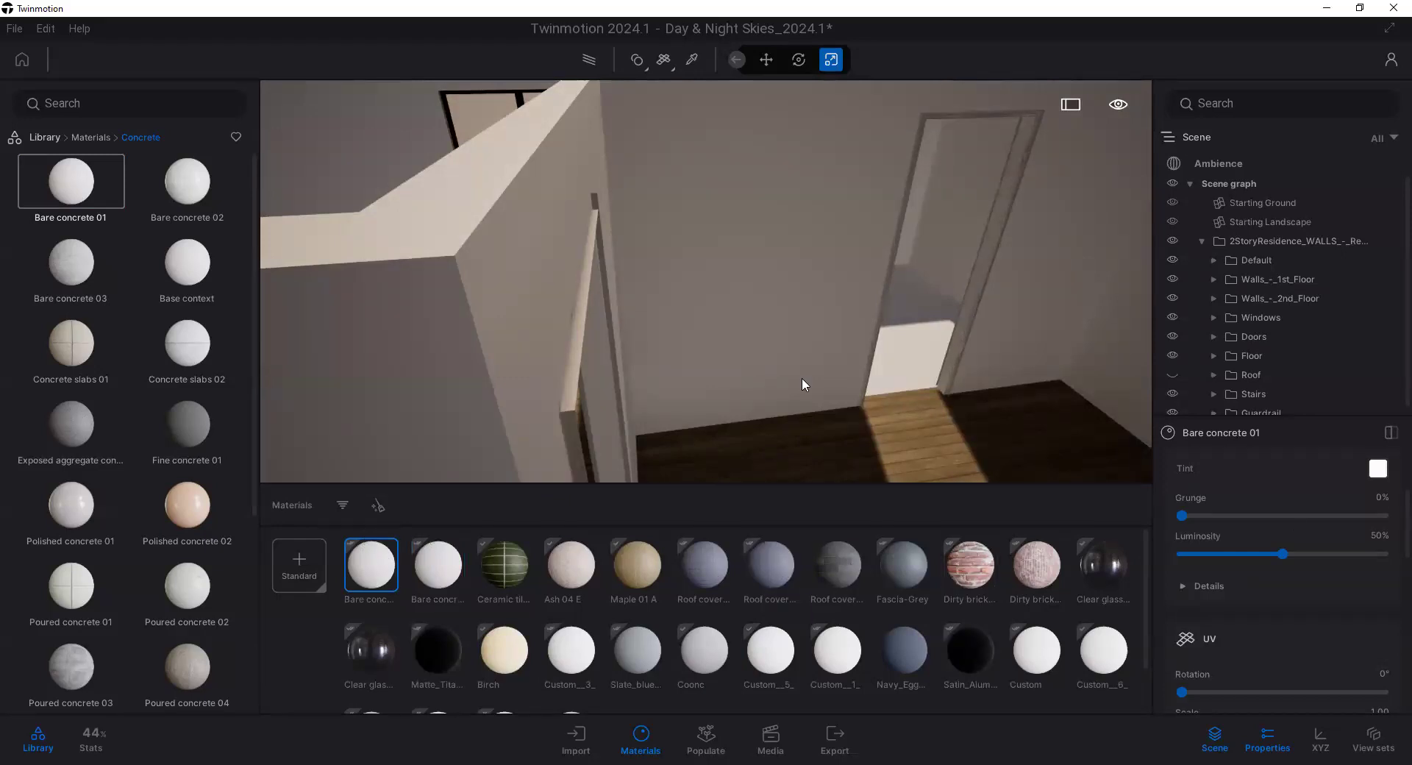
Step: Tint the door frames' Bare concrete 01 material brown, RGB 126, 98, 80
mouse_move(580, 369)
left_mouse_down()
mouse_move(614, 355)
mouse_move(603, 347)
mouse_move(615, 403)
left_mouse_up()
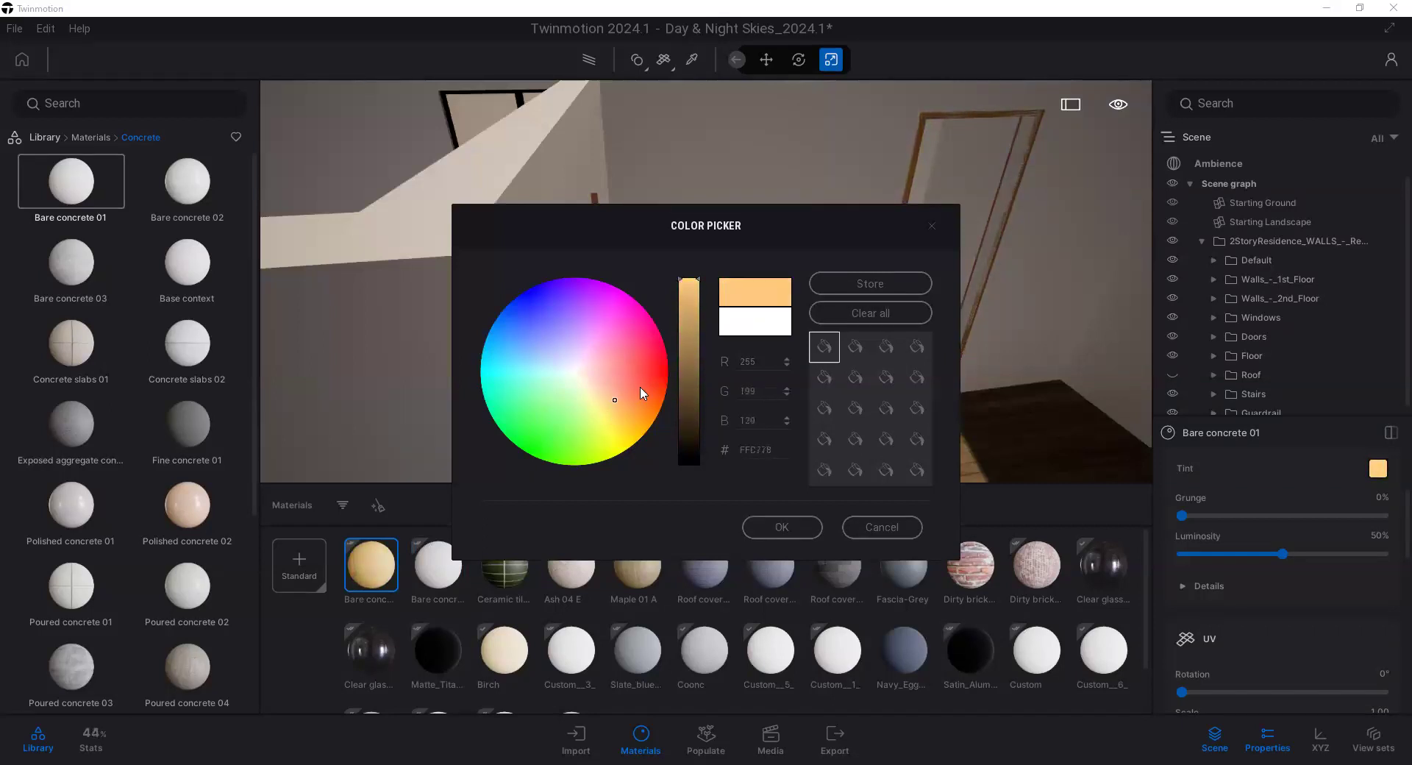
left_click(690, 362)
left_click(689, 368)
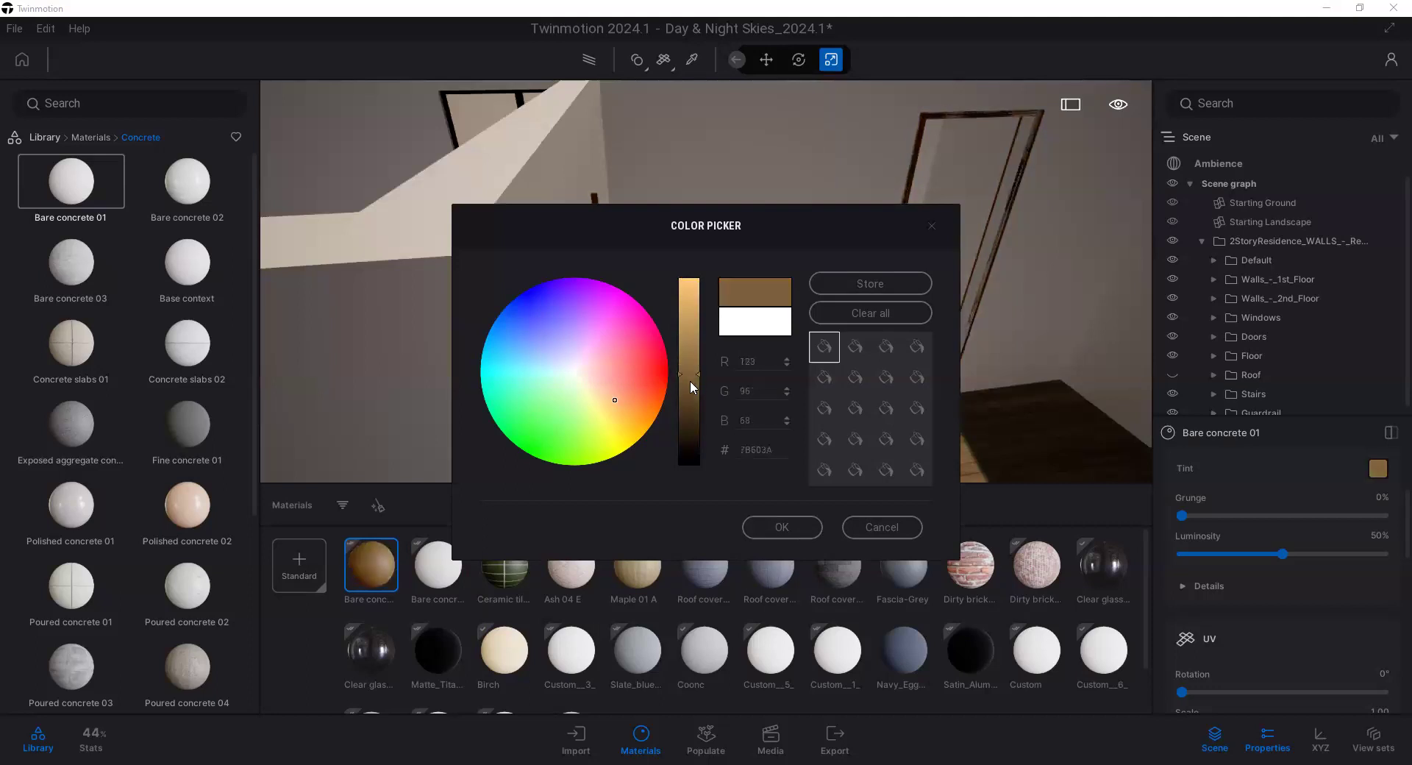
left_click(690, 372)
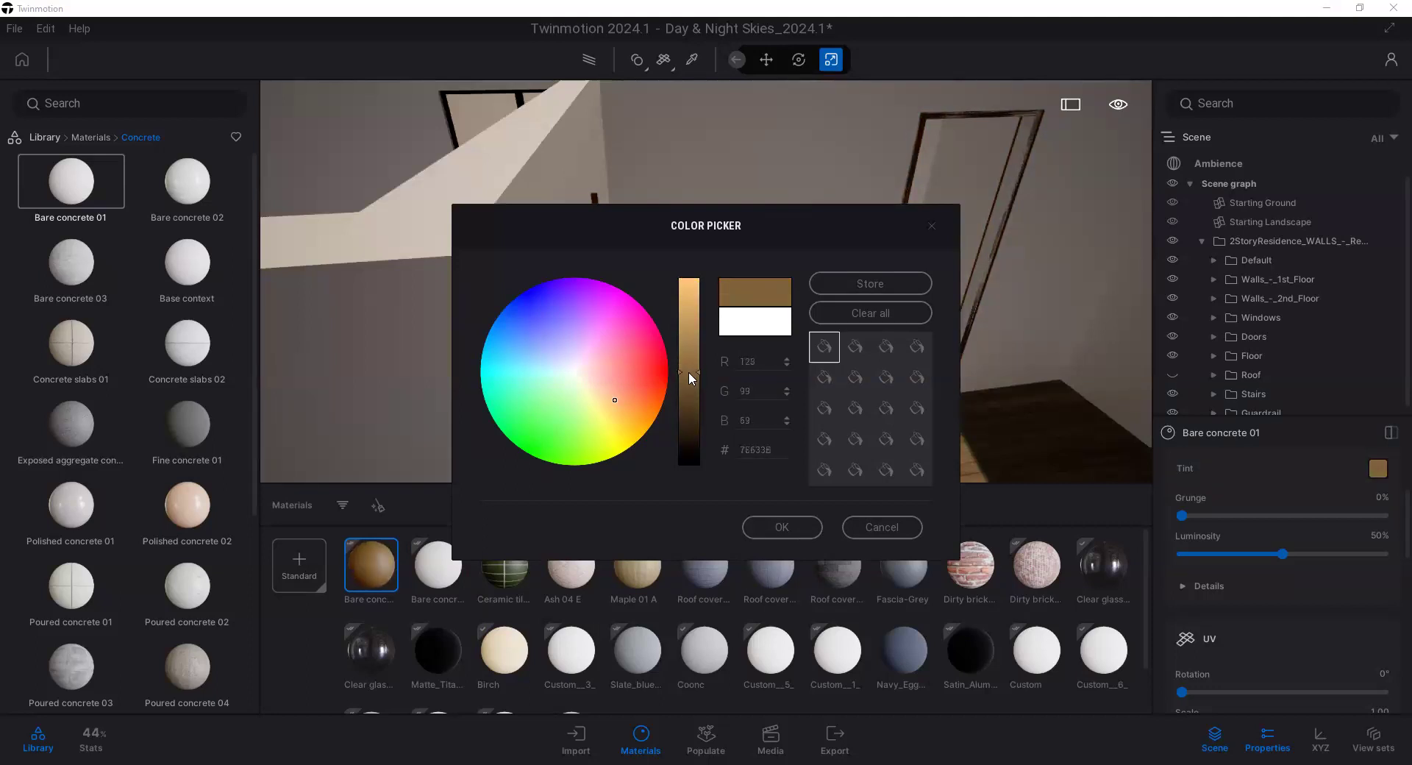
left_click(617, 395)
left_click(605, 385)
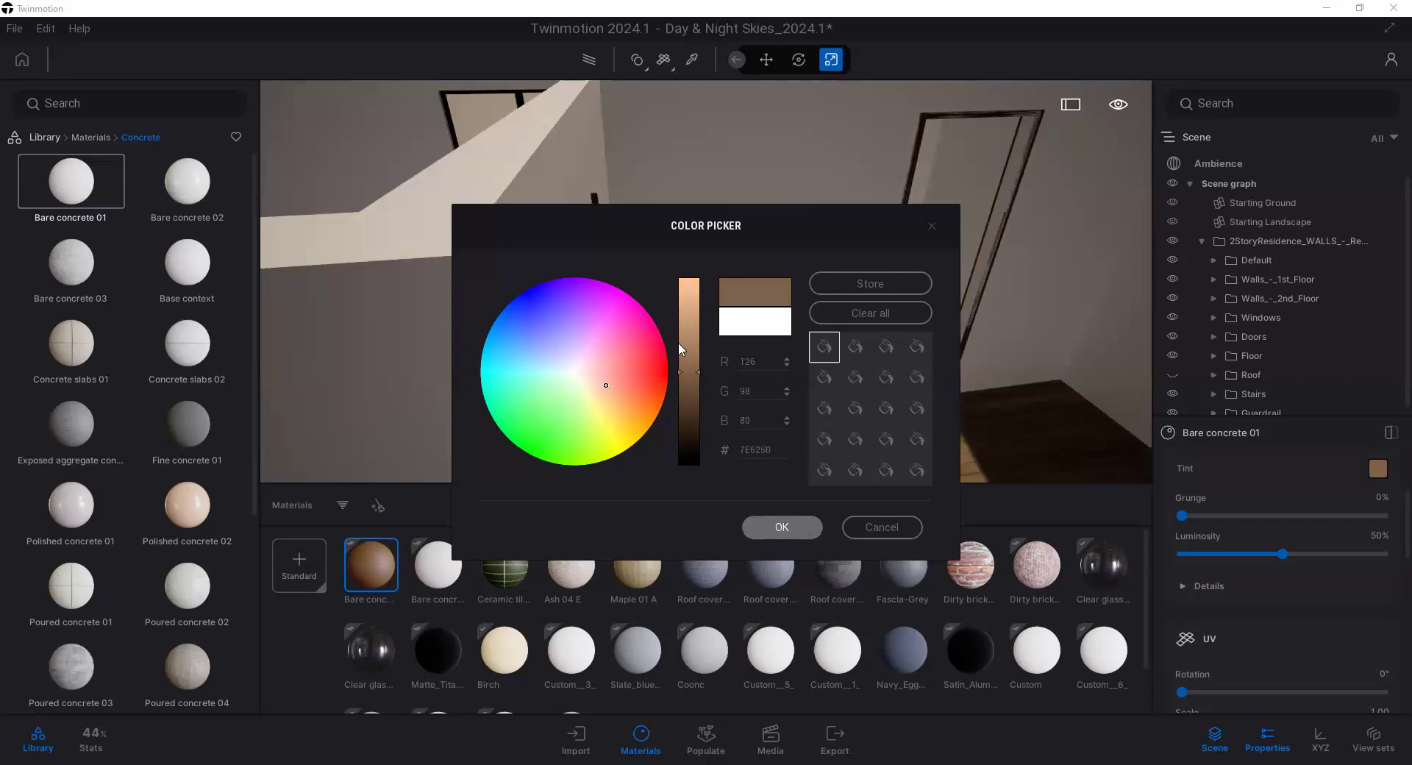
left_click(781, 528)
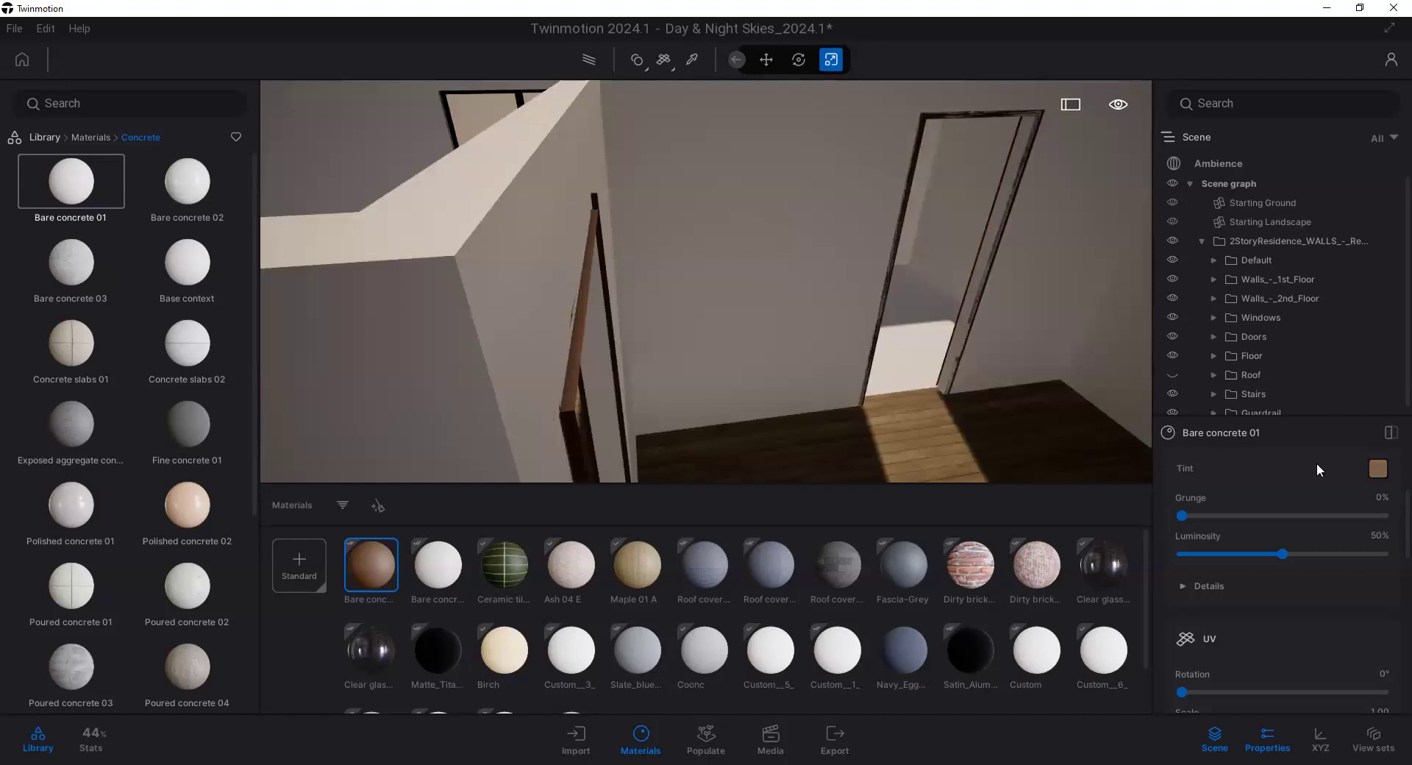
Step: Make the door frames' Bare concrete 01 material two-sided
scroll(1252, 492, "down", 6)
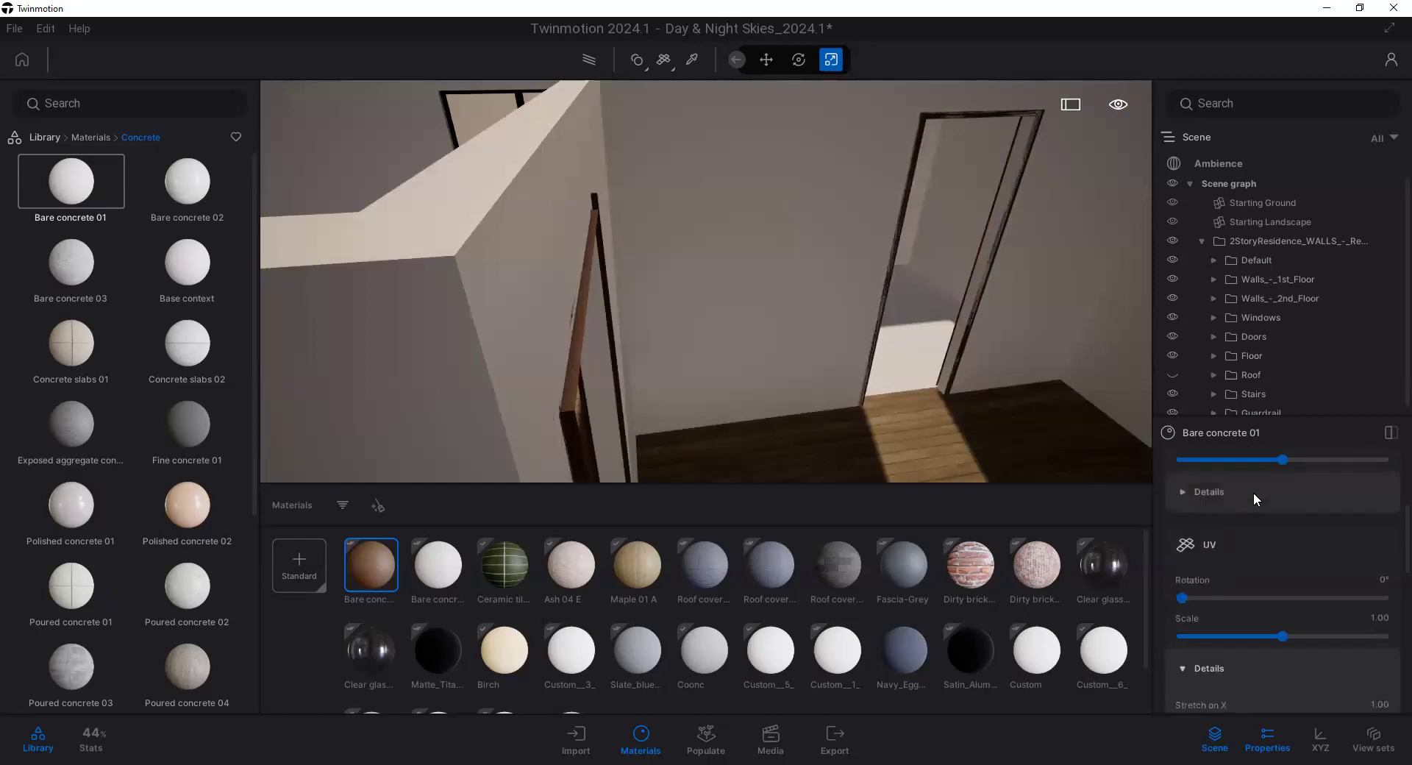
scroll(1254, 502, "down", 8)
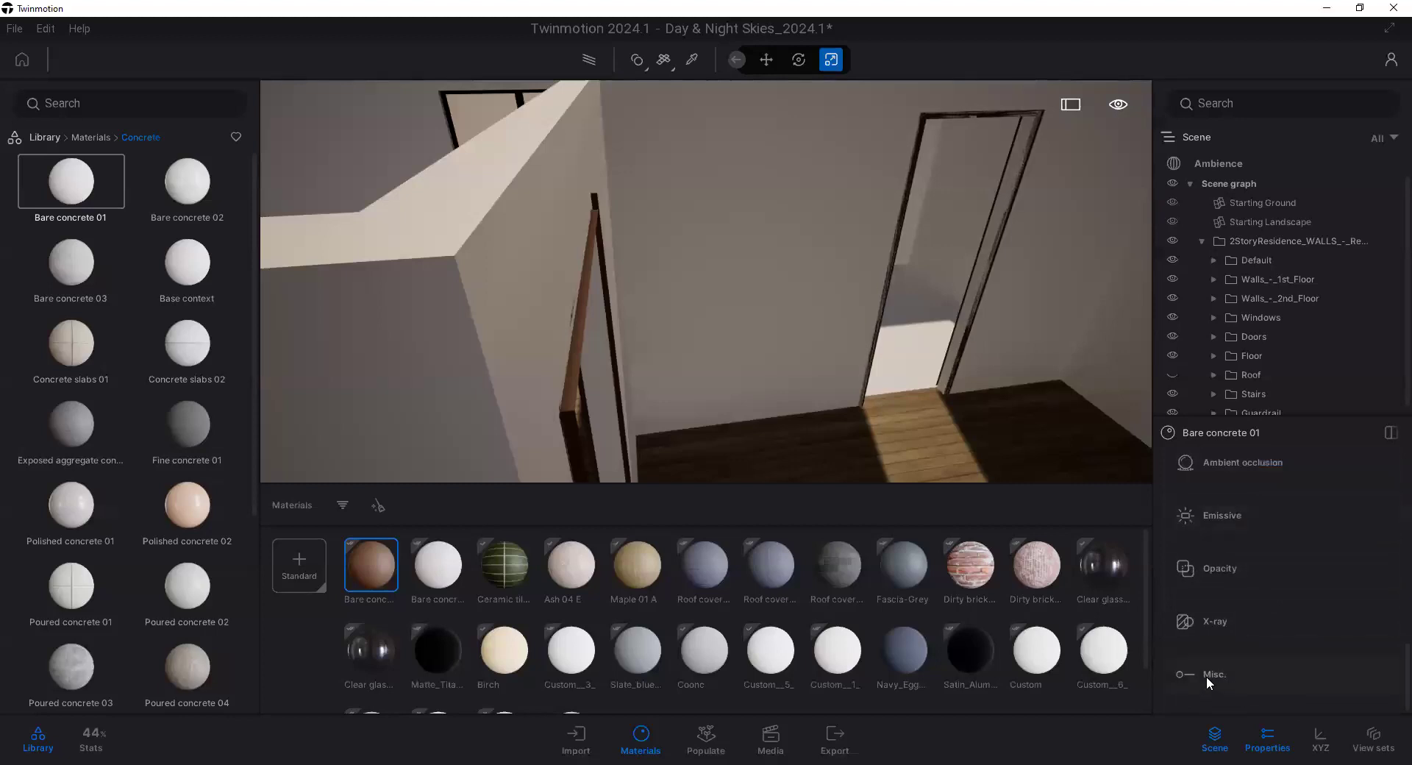
scroll(1226, 610, "down", 1)
scroll(1233, 607, "down", 2)
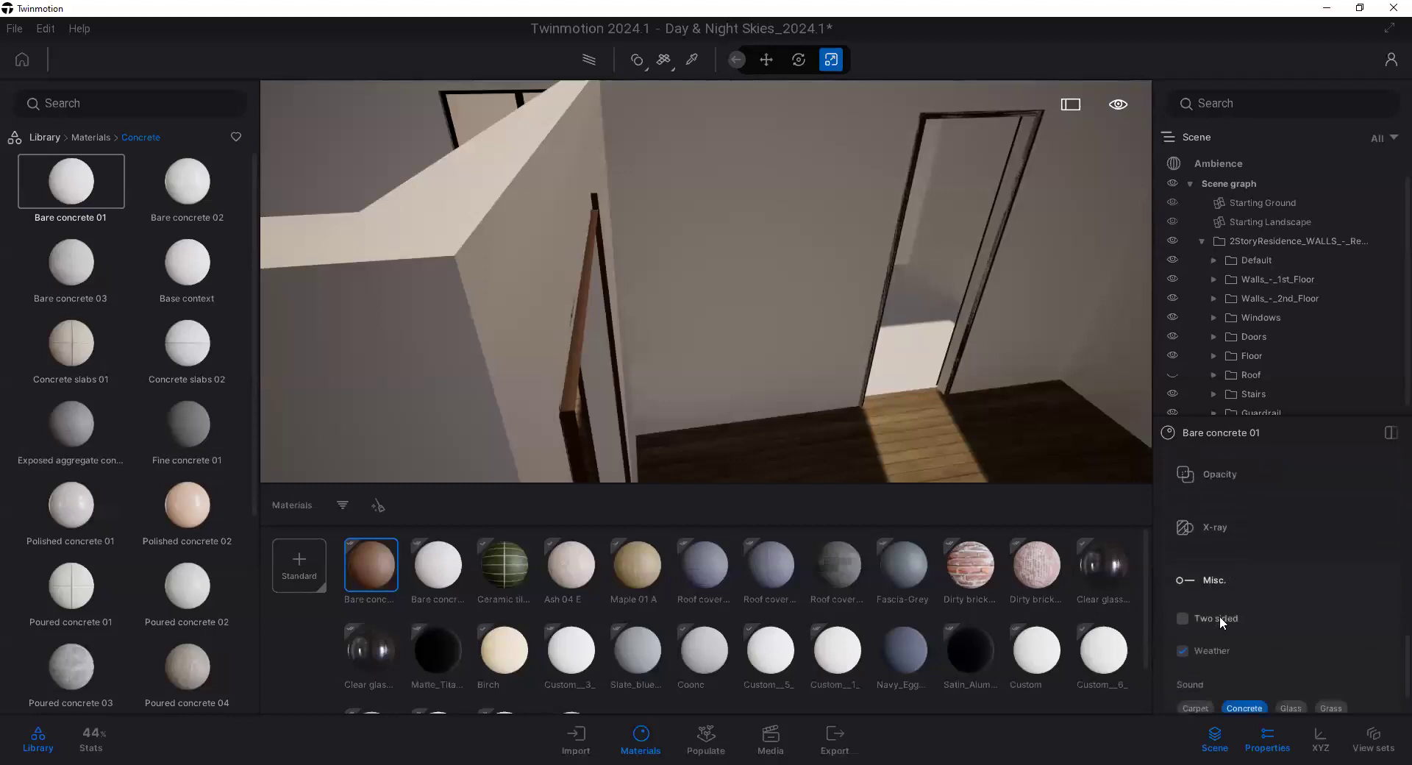
left_click(1183, 617)
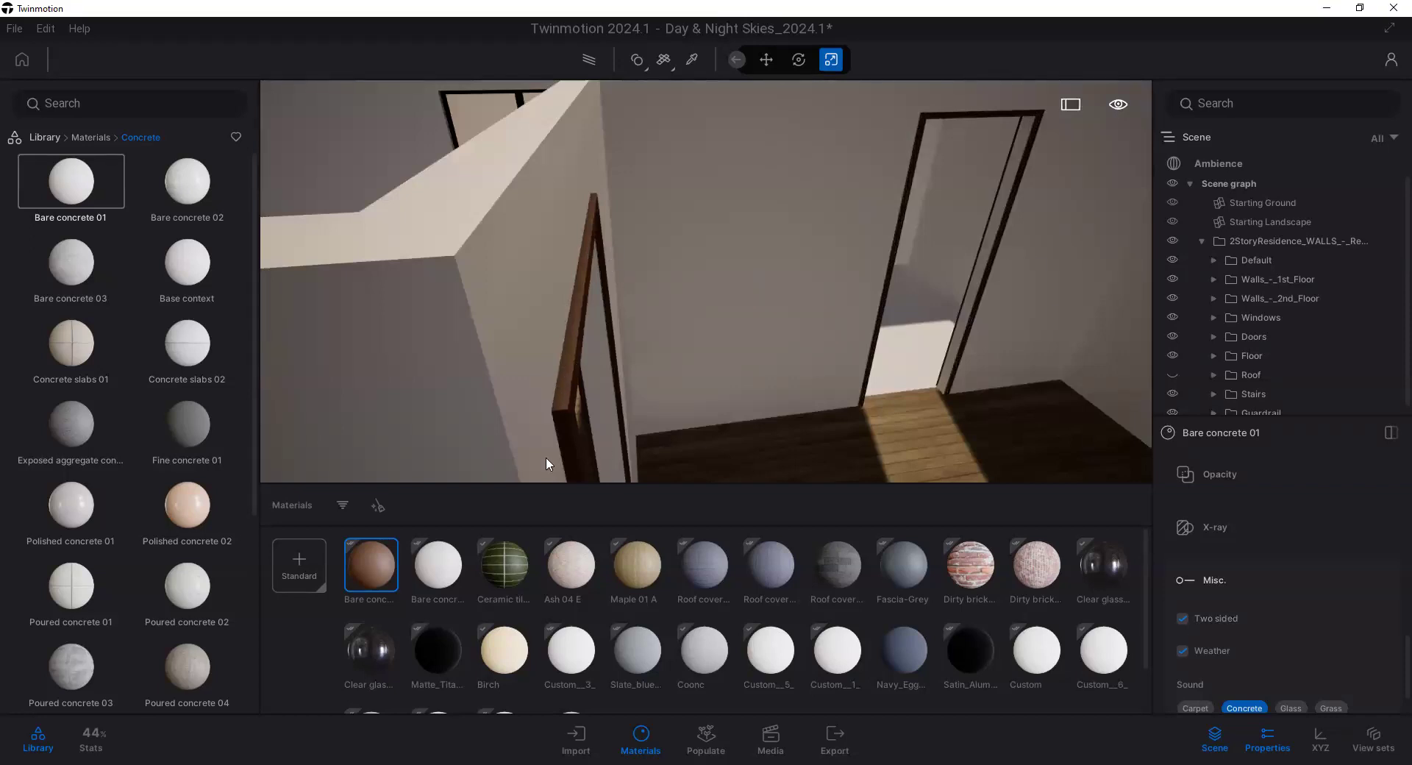
scroll(866, 386, "down", 3)
right_click_drag(865, 386, 886, 306)
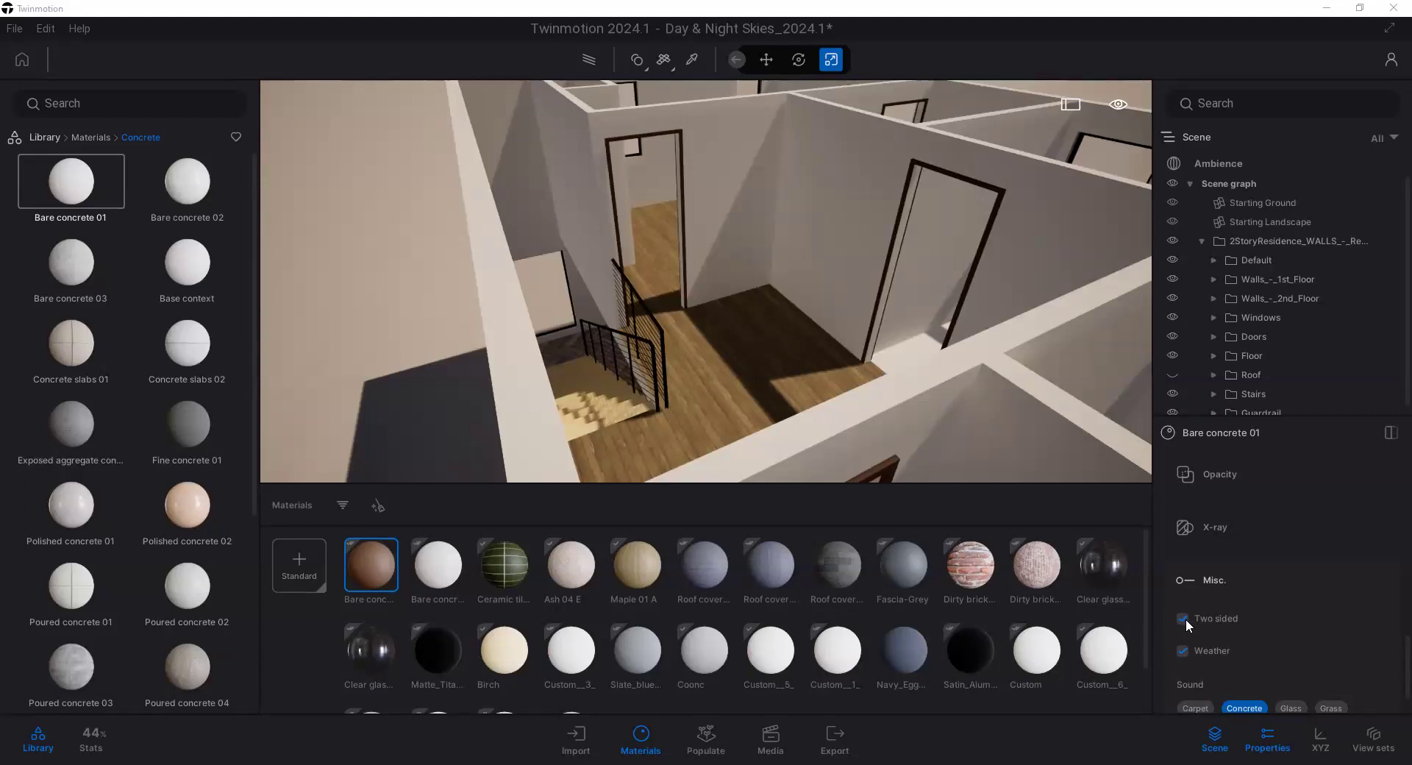
Step: Bring a second-floor exterior window into close view and show the library's metal materials
middle_click_drag(744, 298, 524, 428)
scroll(700, 337, "down", 5)
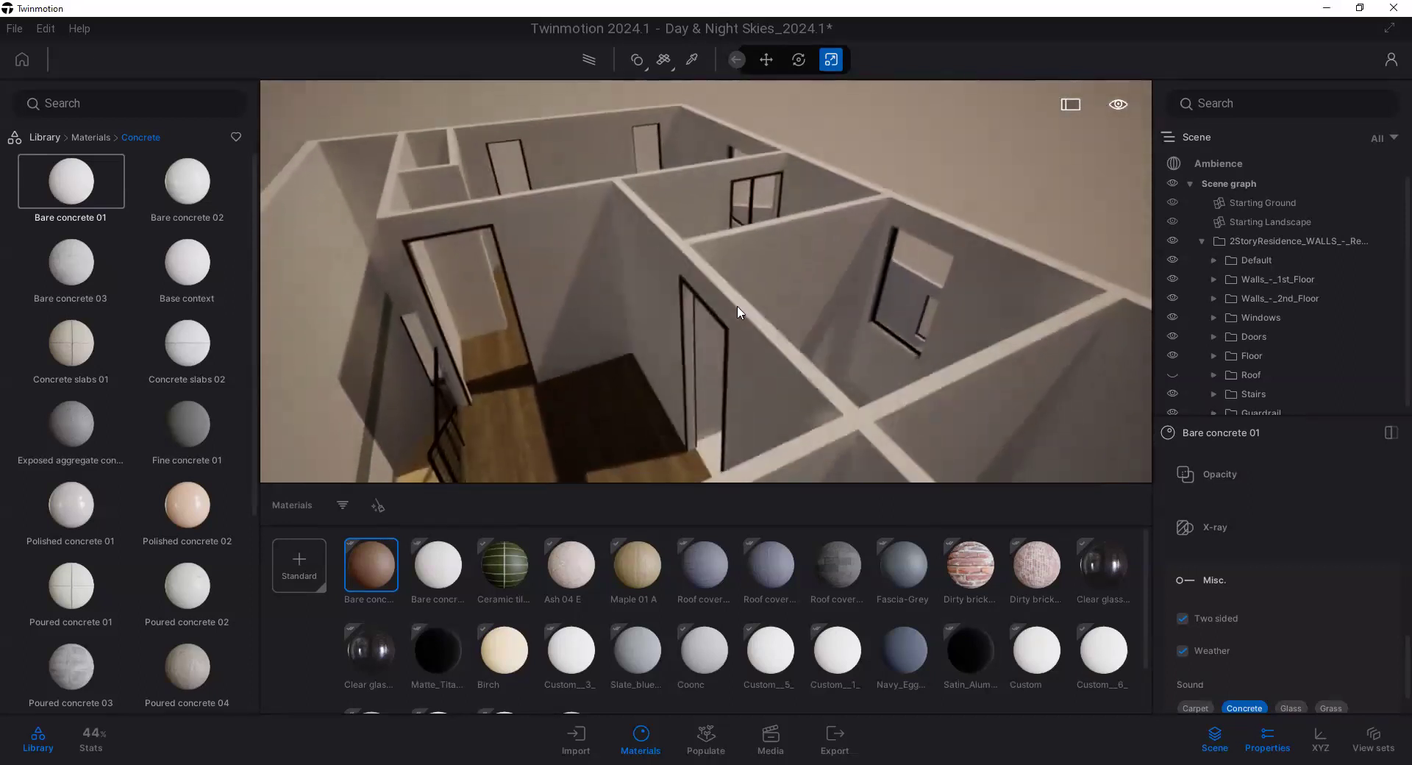
mouse_move(690, 349)
left_mouse_down()
mouse_move(707, 386)
mouse_move(699, 317)
mouse_move(706, 375)
mouse_move(687, 328)
left_mouse_up()
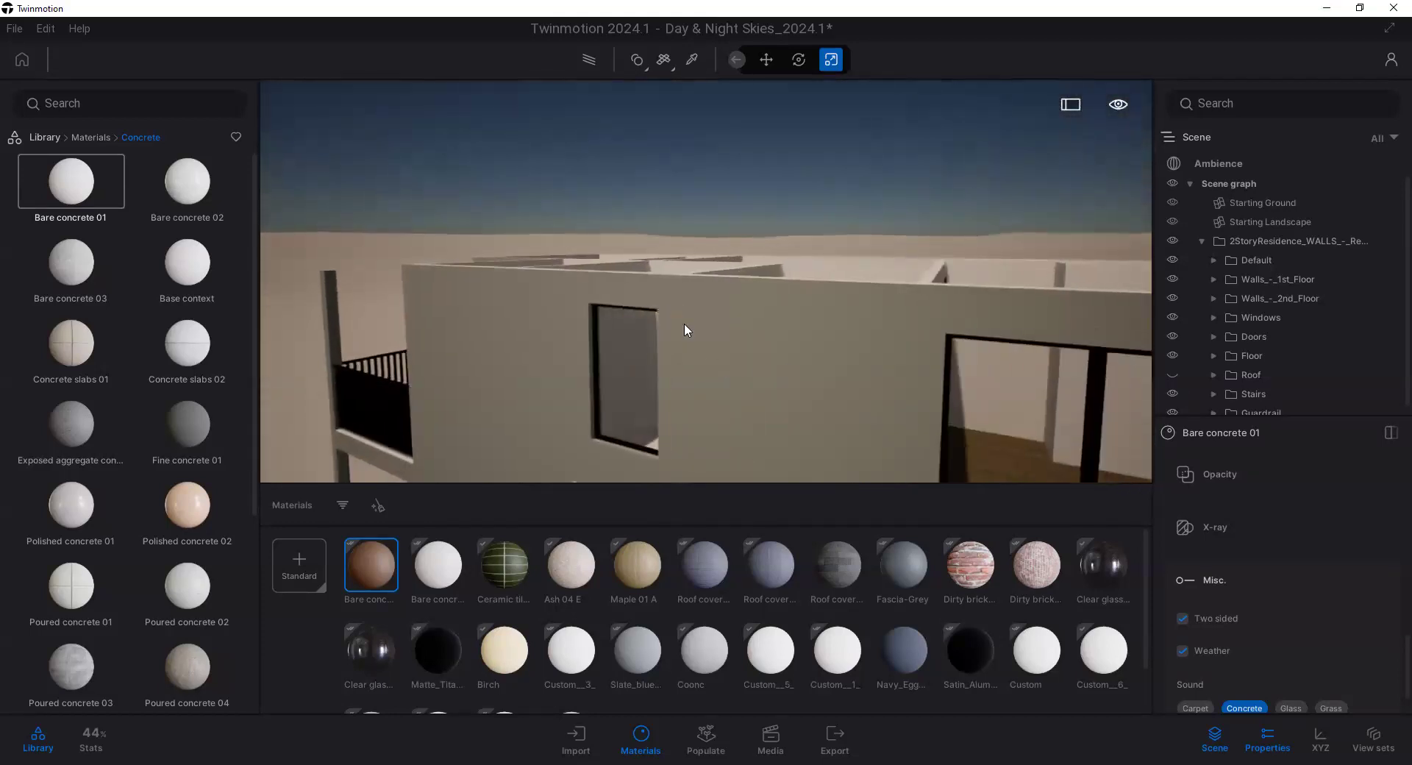
left_click_drag(630, 365, 596, 206)
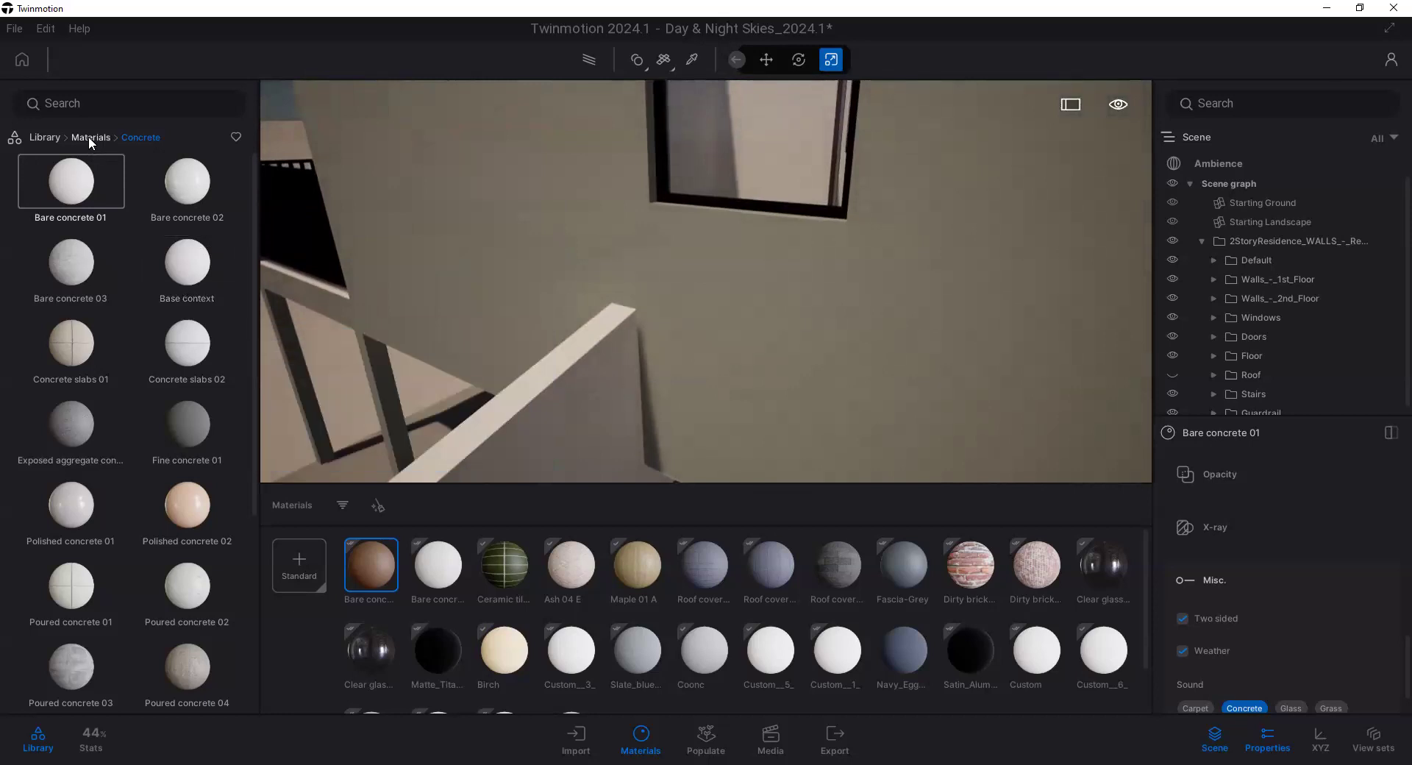
left_click(90, 137)
left_click(180, 197)
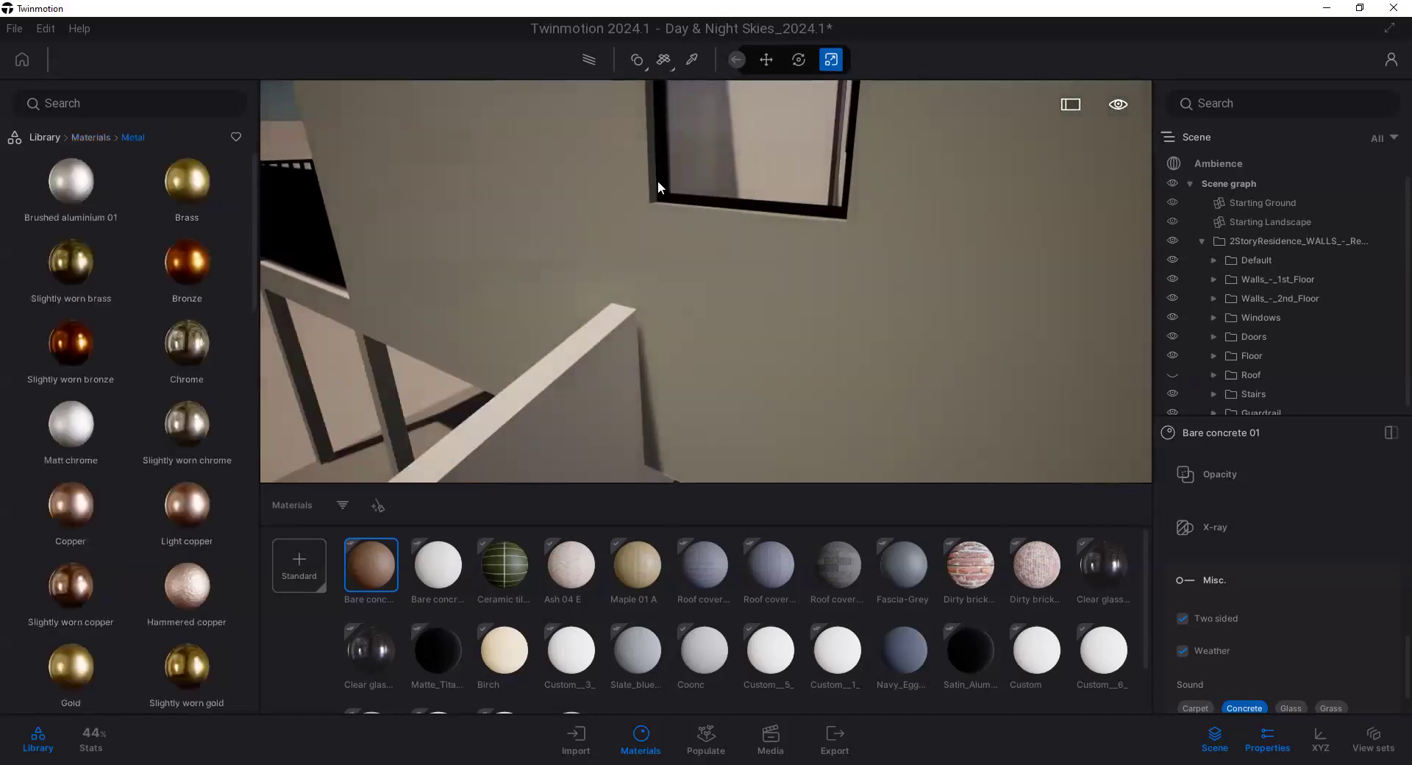
Step: Look through the library's metal materials for a window frame finish
mouse_move(134, 323)
scroll(135, 324, "down", 3)
scroll(136, 324, "down", 12)
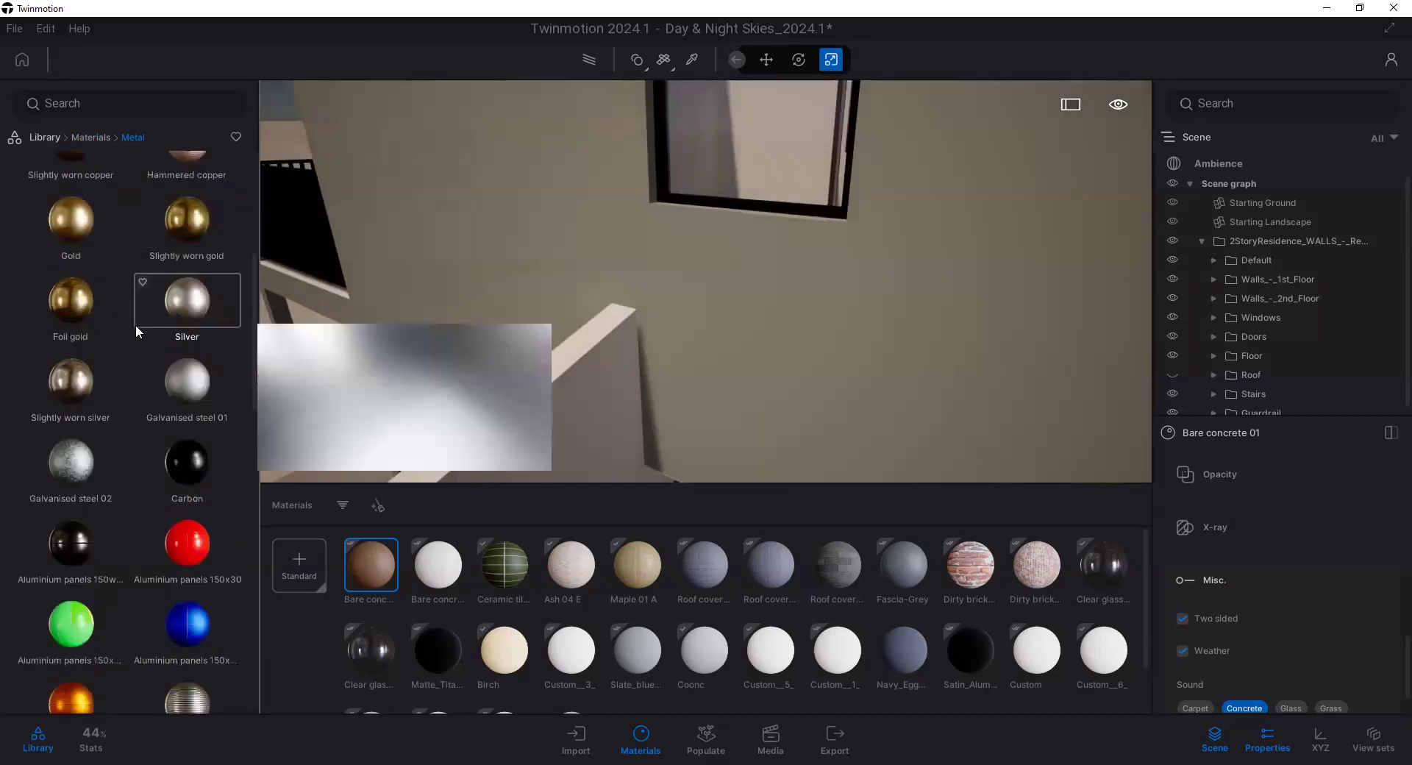
scroll(135, 324, "up", 4)
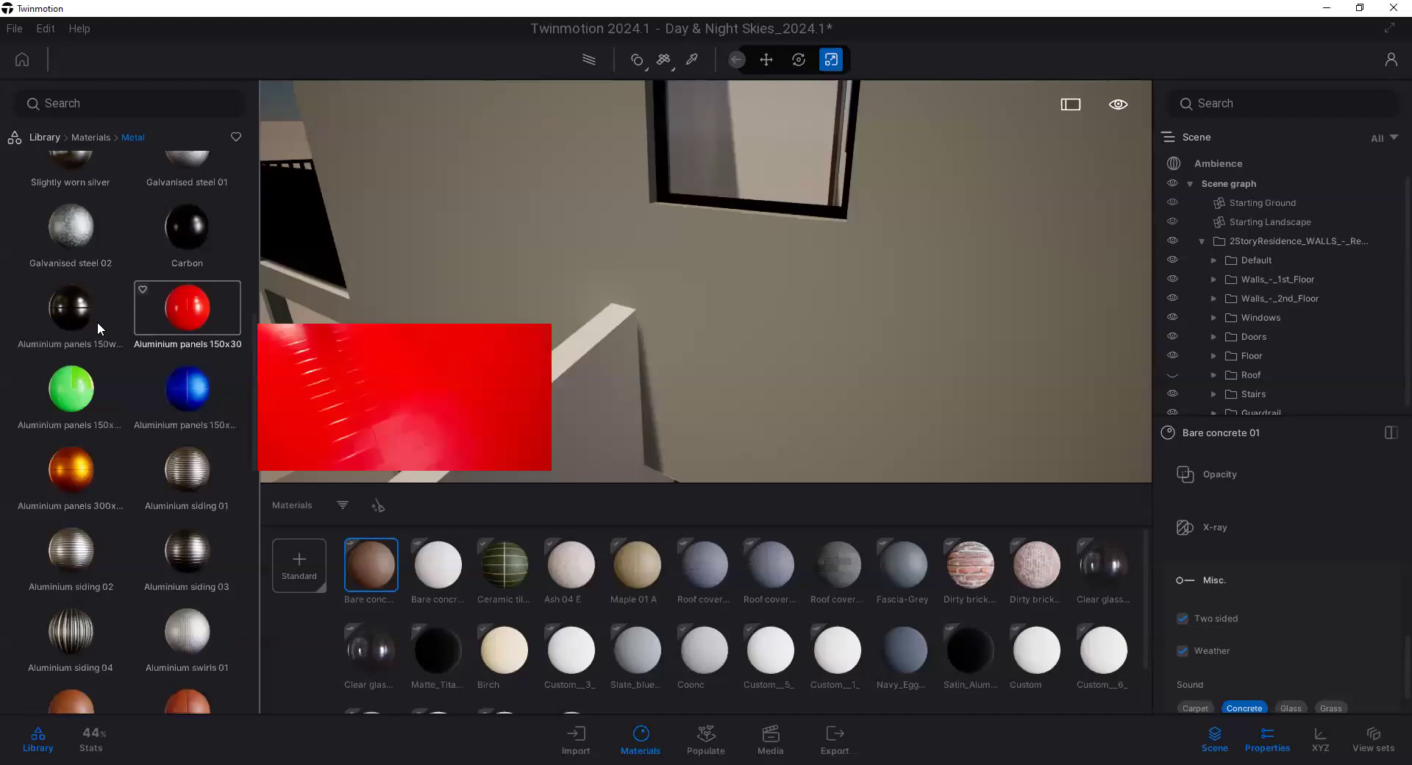
scroll(161, 399, "down", 4)
scroll(162, 399, "down", 4)
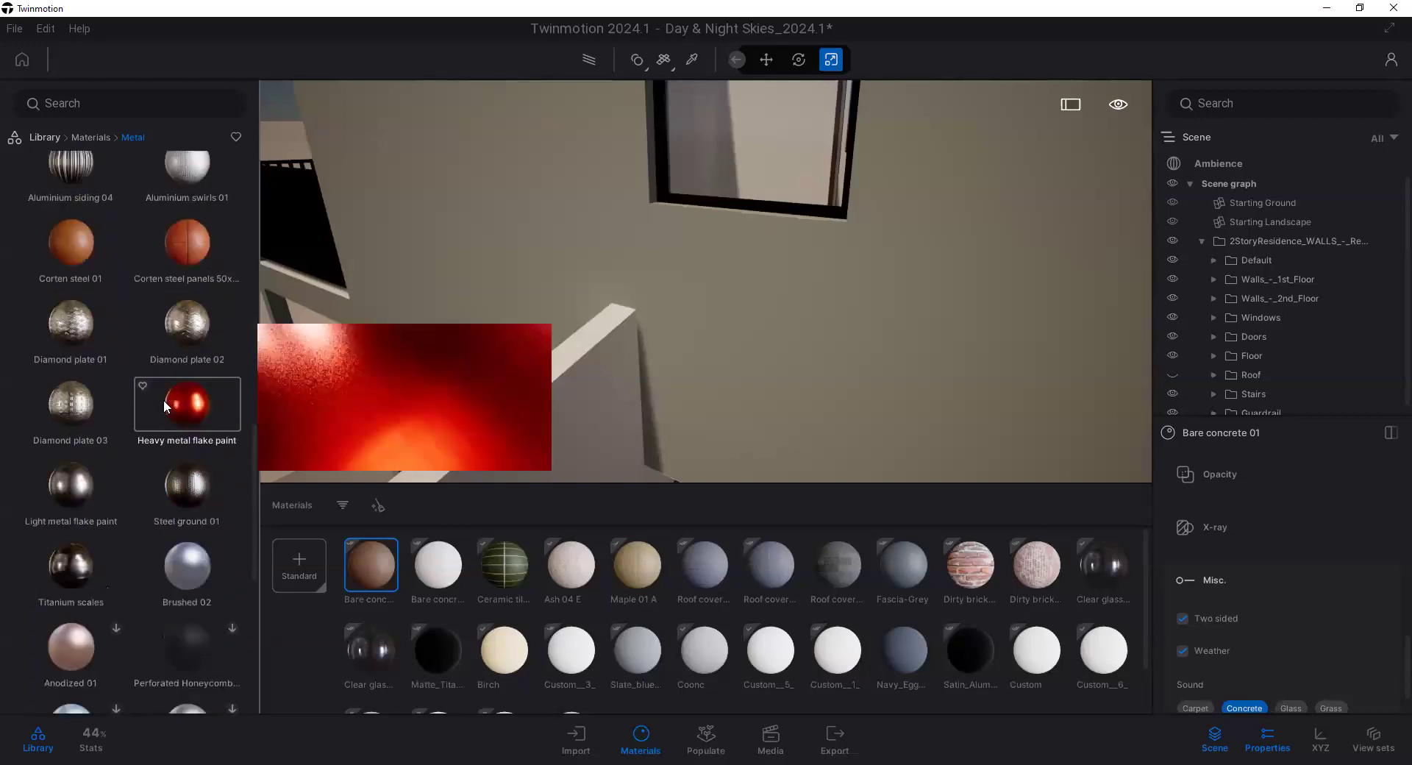
scroll(176, 430, "down", 4)
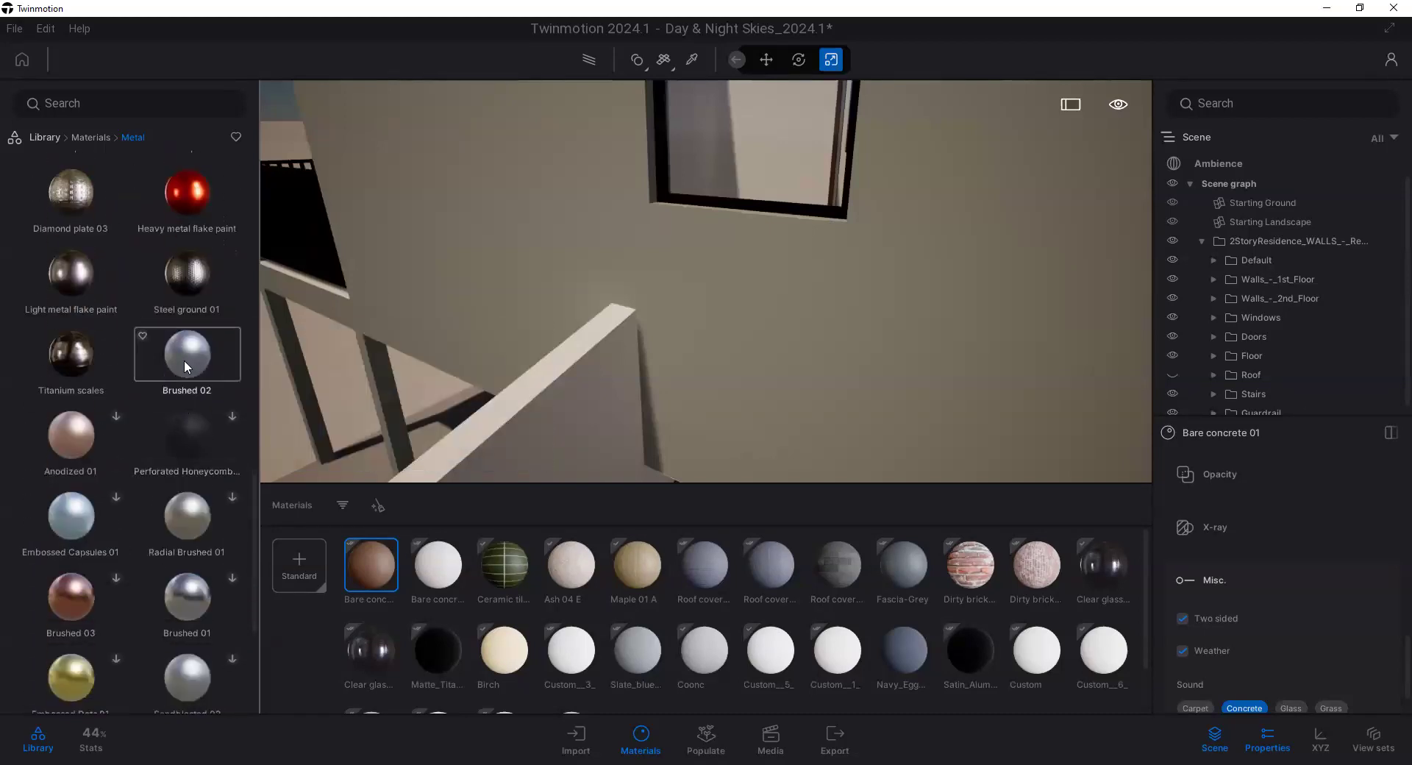
scroll(190, 404, "down", 1)
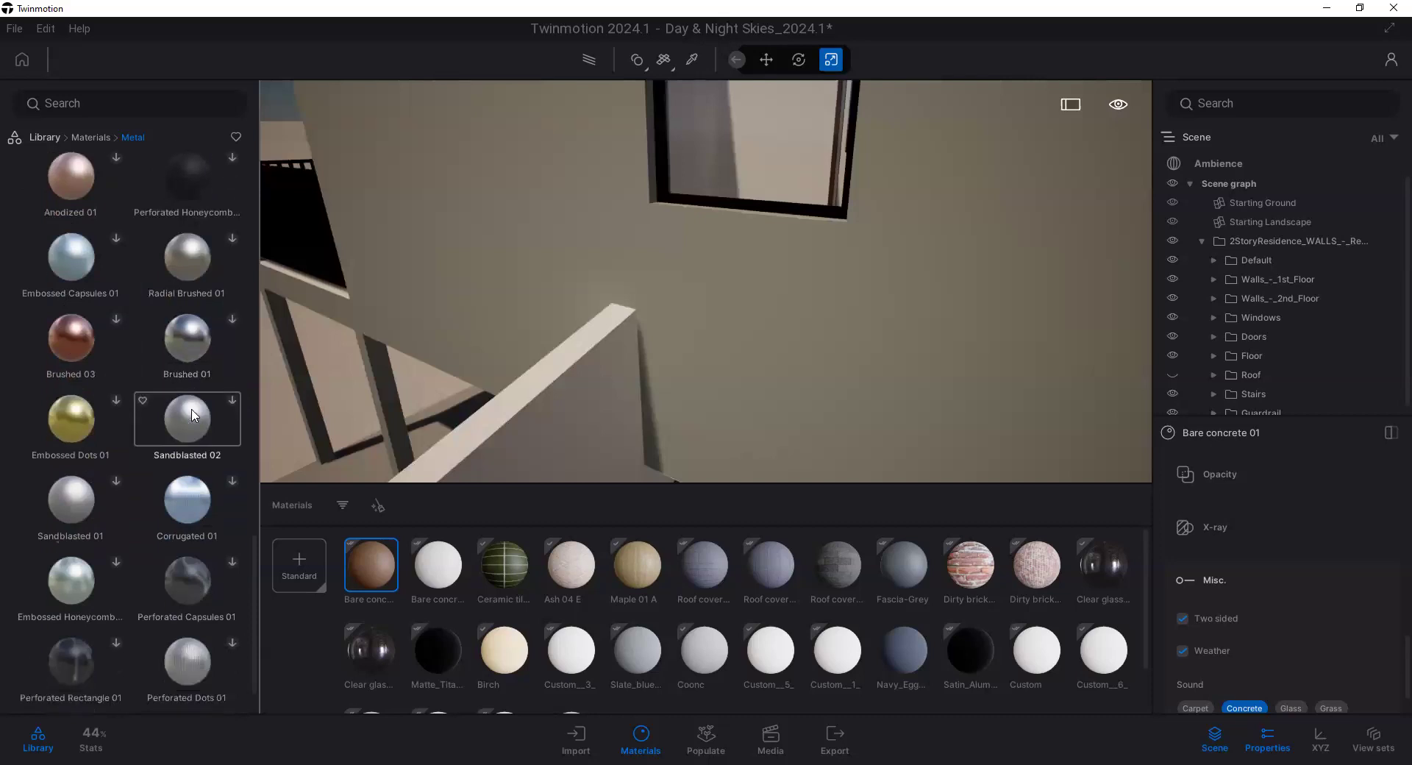
scroll(195, 439, "down", 2)
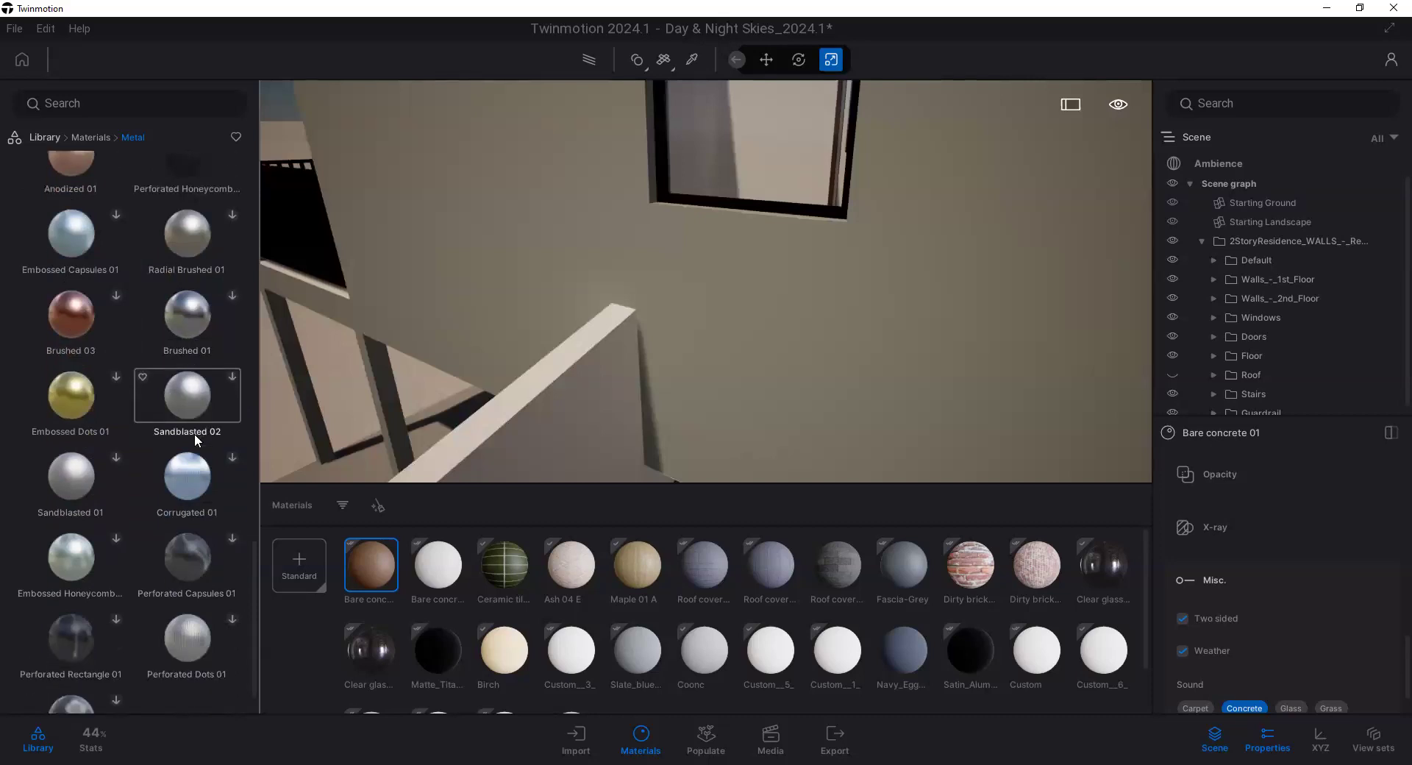
scroll(195, 441, "up", 3)
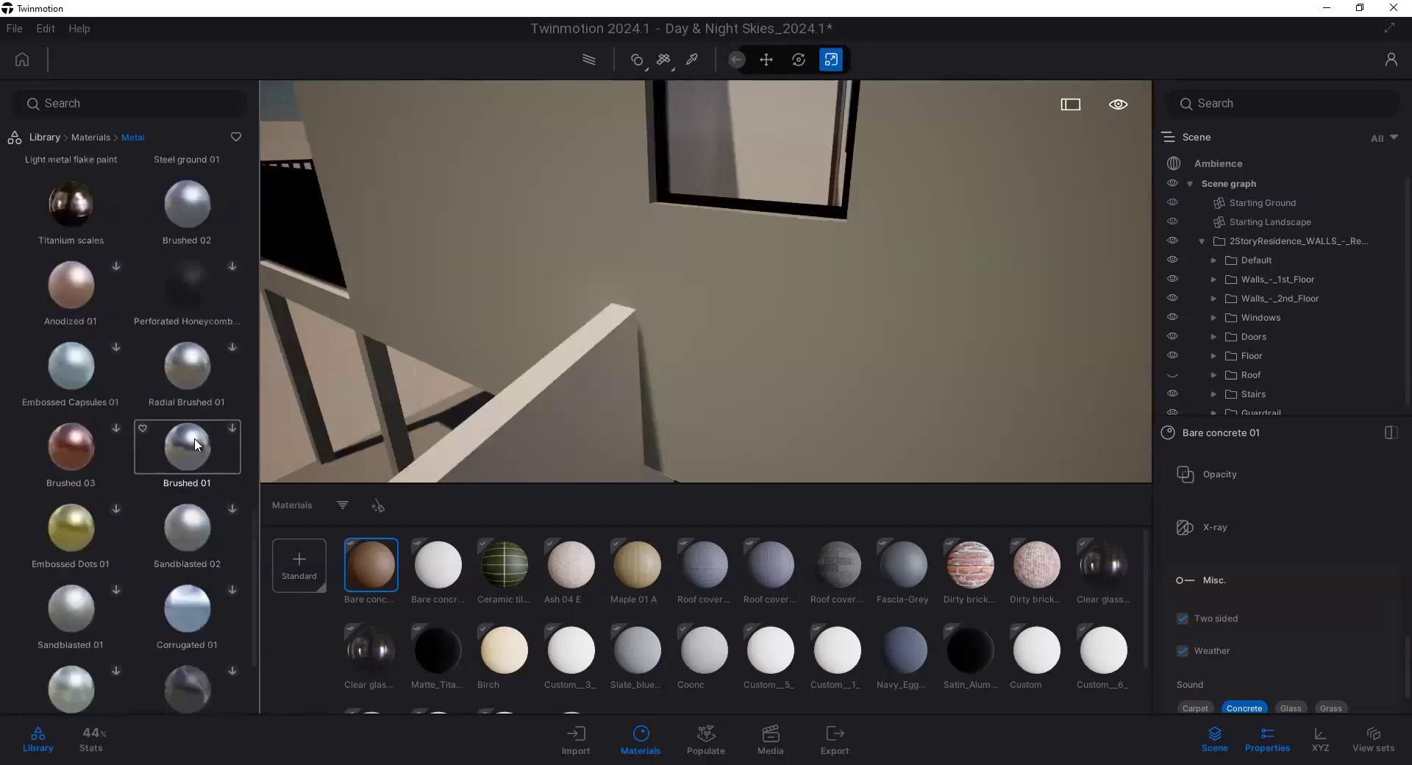
scroll(196, 444, "up", 1)
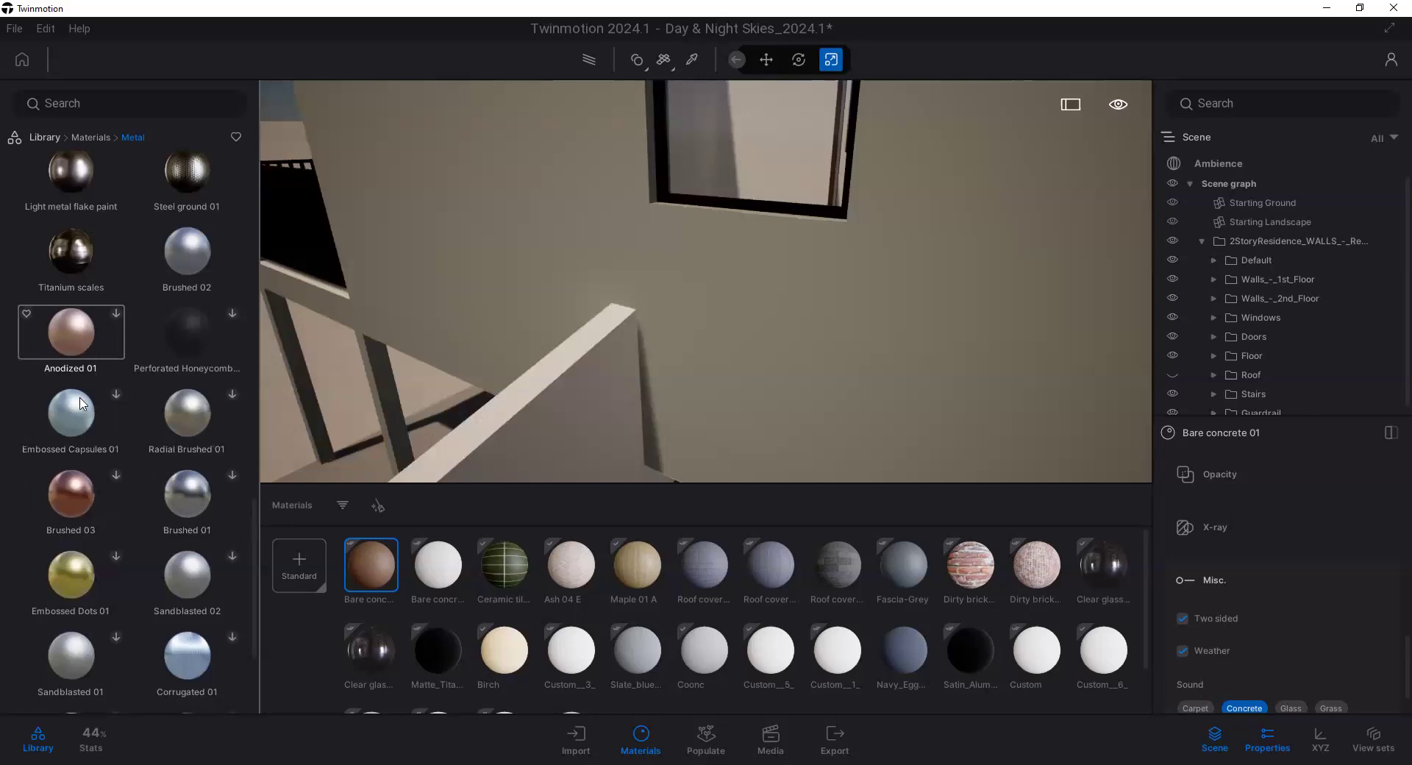
mouse_move(79, 268)
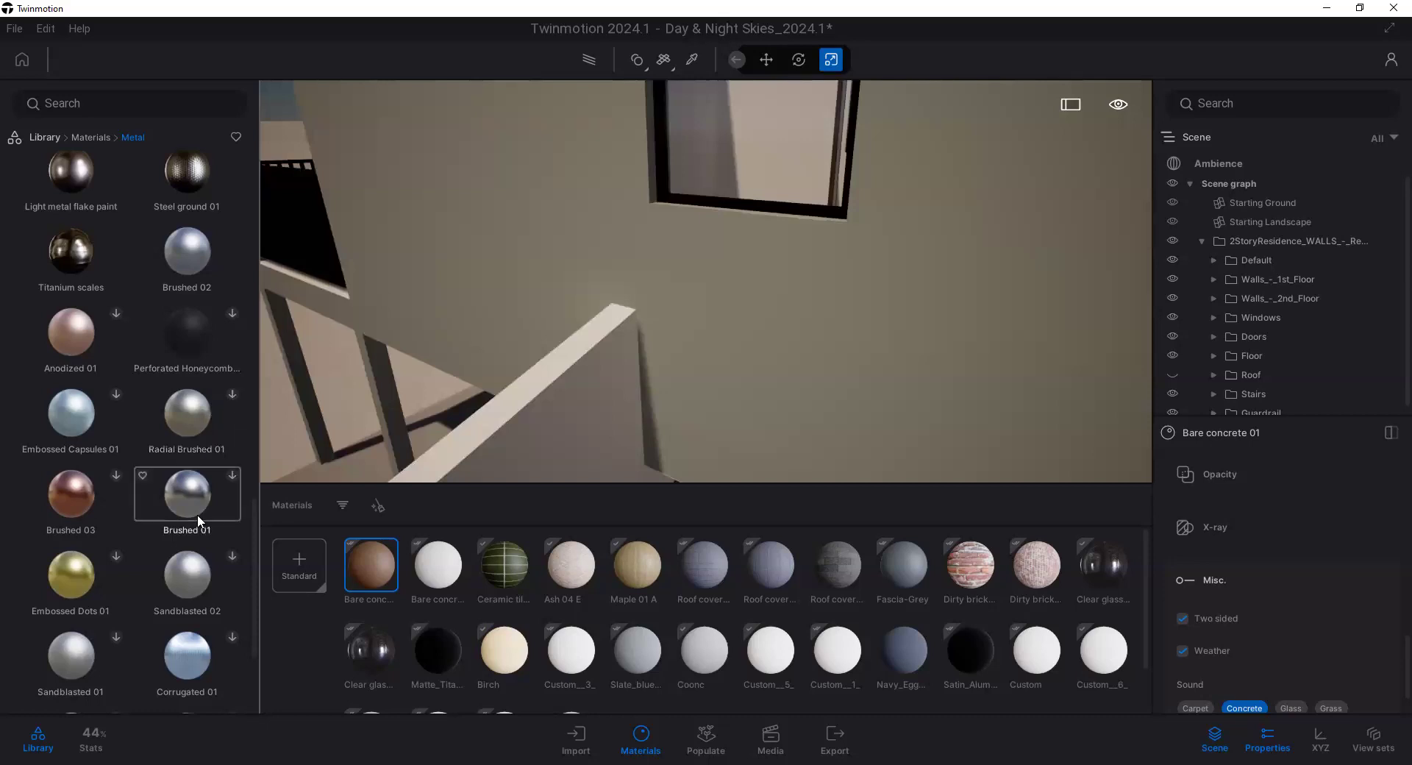
Step: Download Radial Brushed 01 from the metal materials and apply it to the second-floor window frame
left_click(188, 416)
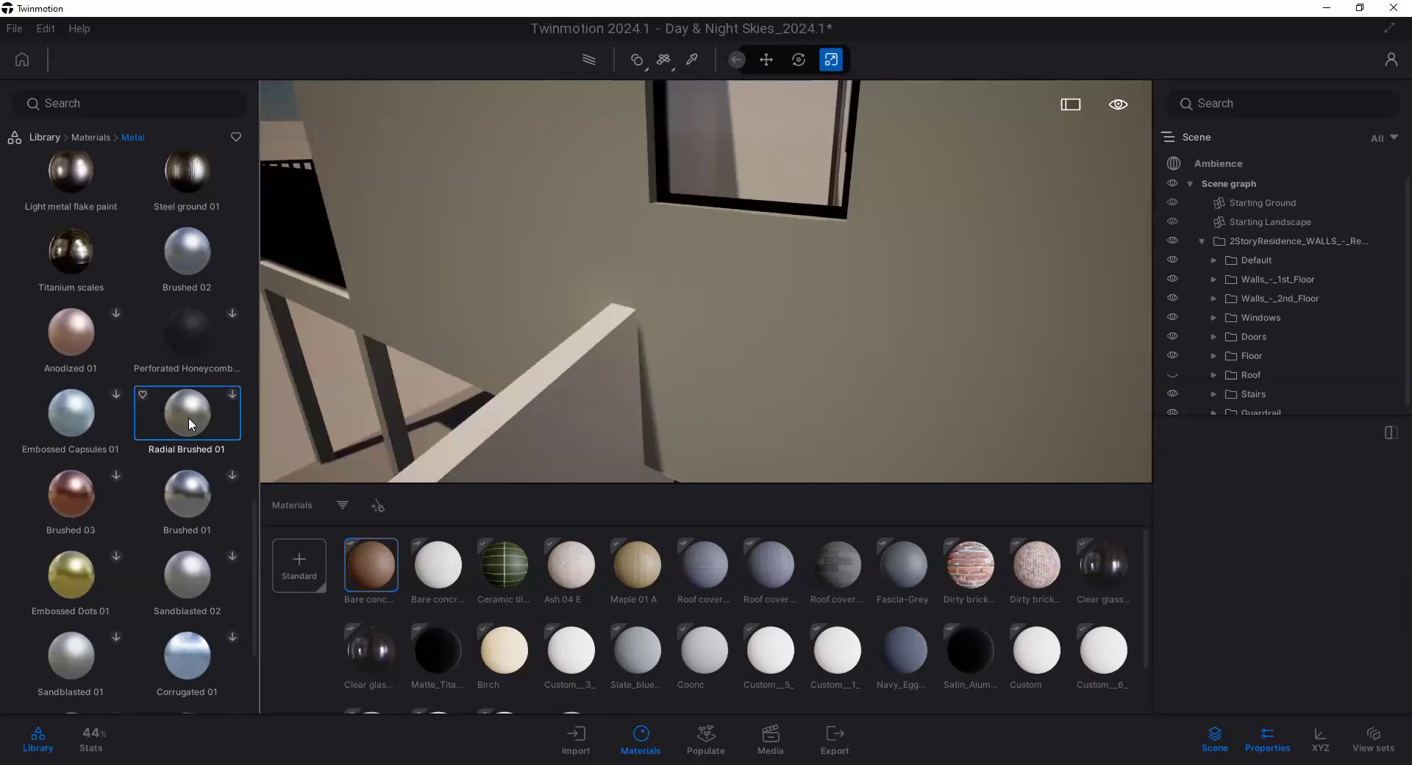
key("r")
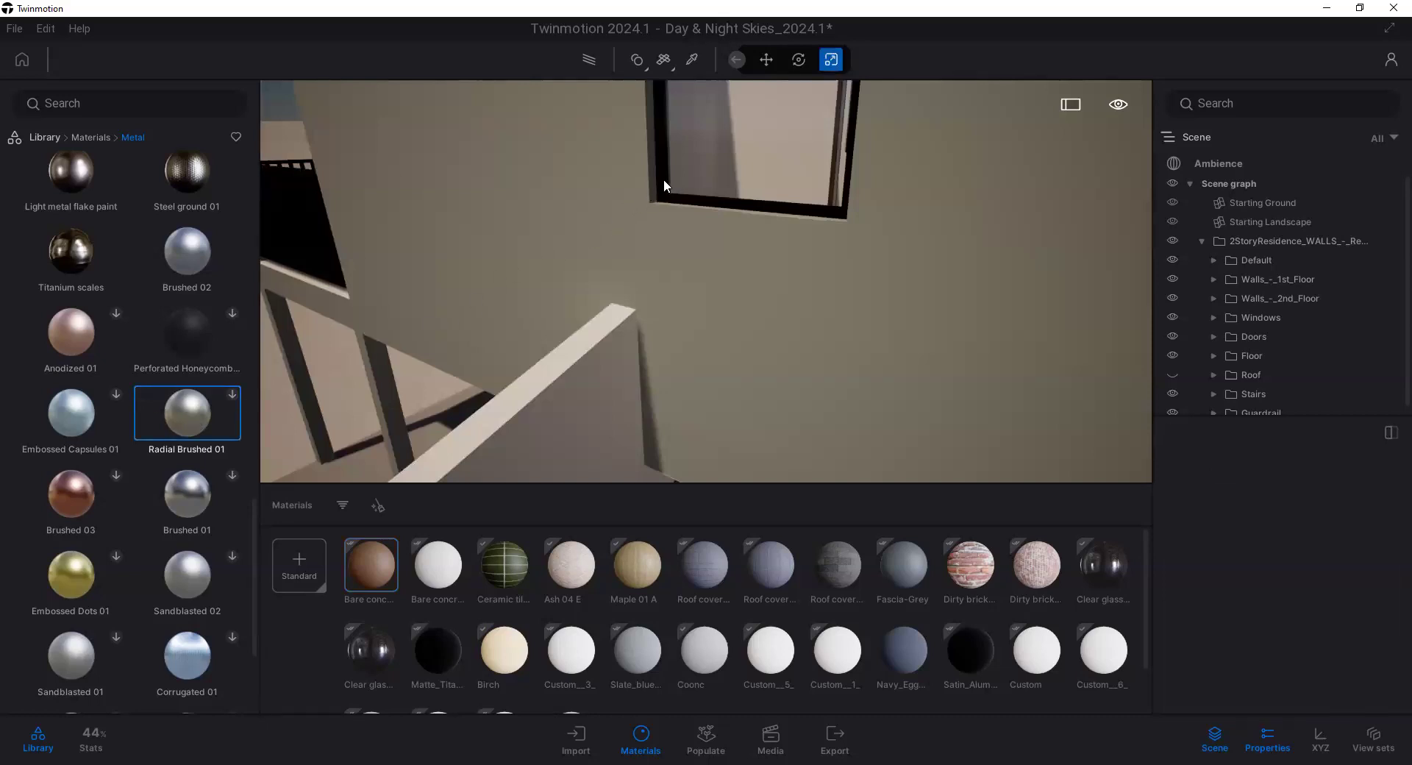
left_click(232, 397)
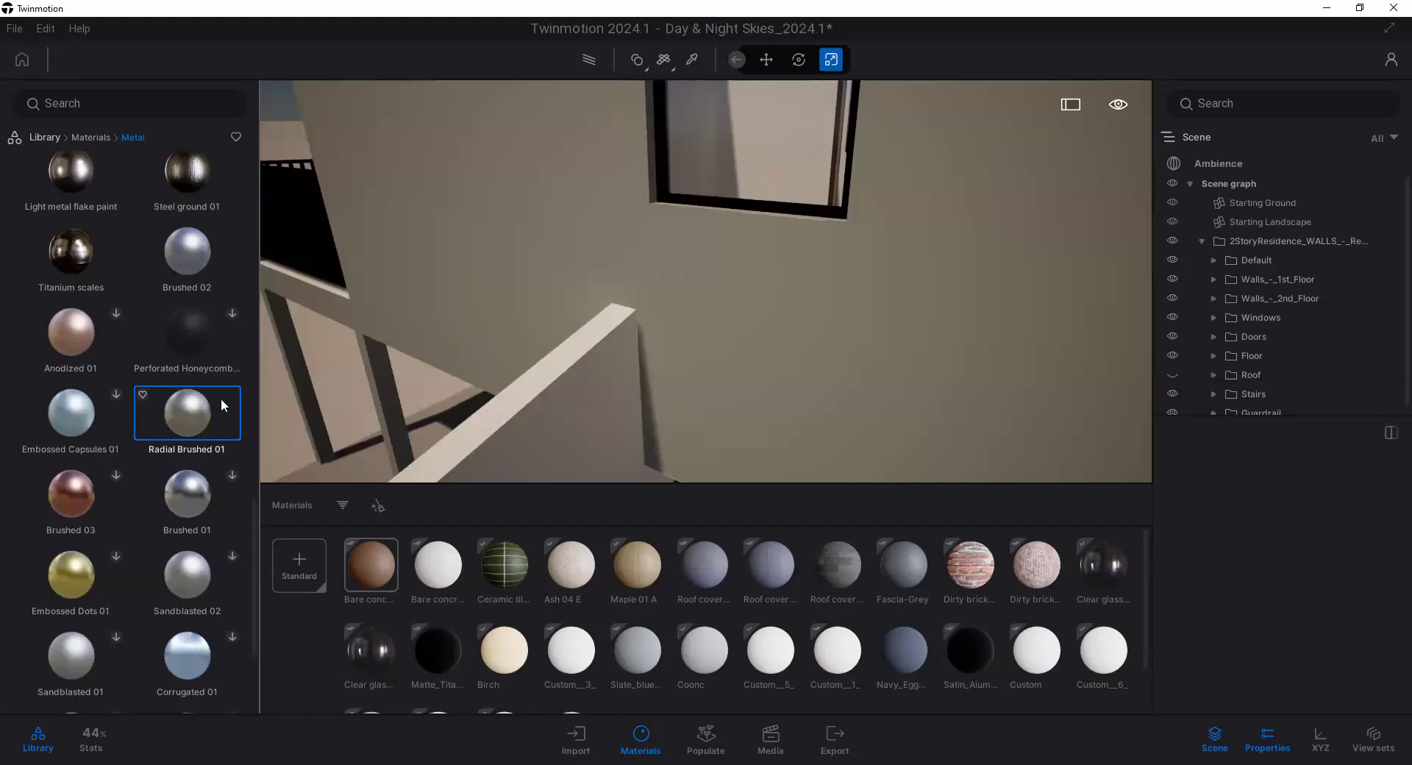
mouse_move(184, 413)
left_mouse_down()
mouse_move(625, 223)
mouse_move(661, 187)
left_mouse_up()
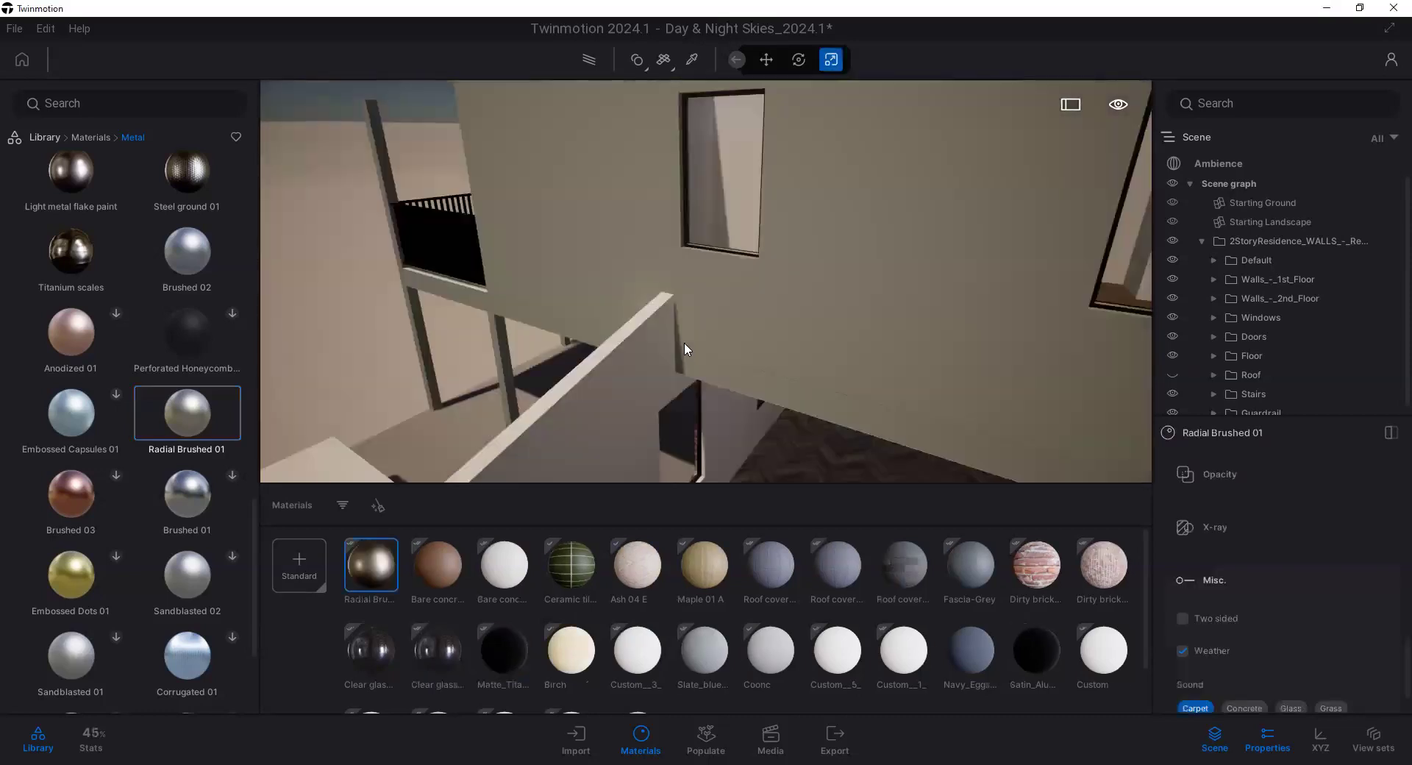
Step: Inspect the larger second-floor window and reapply Radial Brushed 01 to its frame
left_click_drag(748, 333, 781, 324)
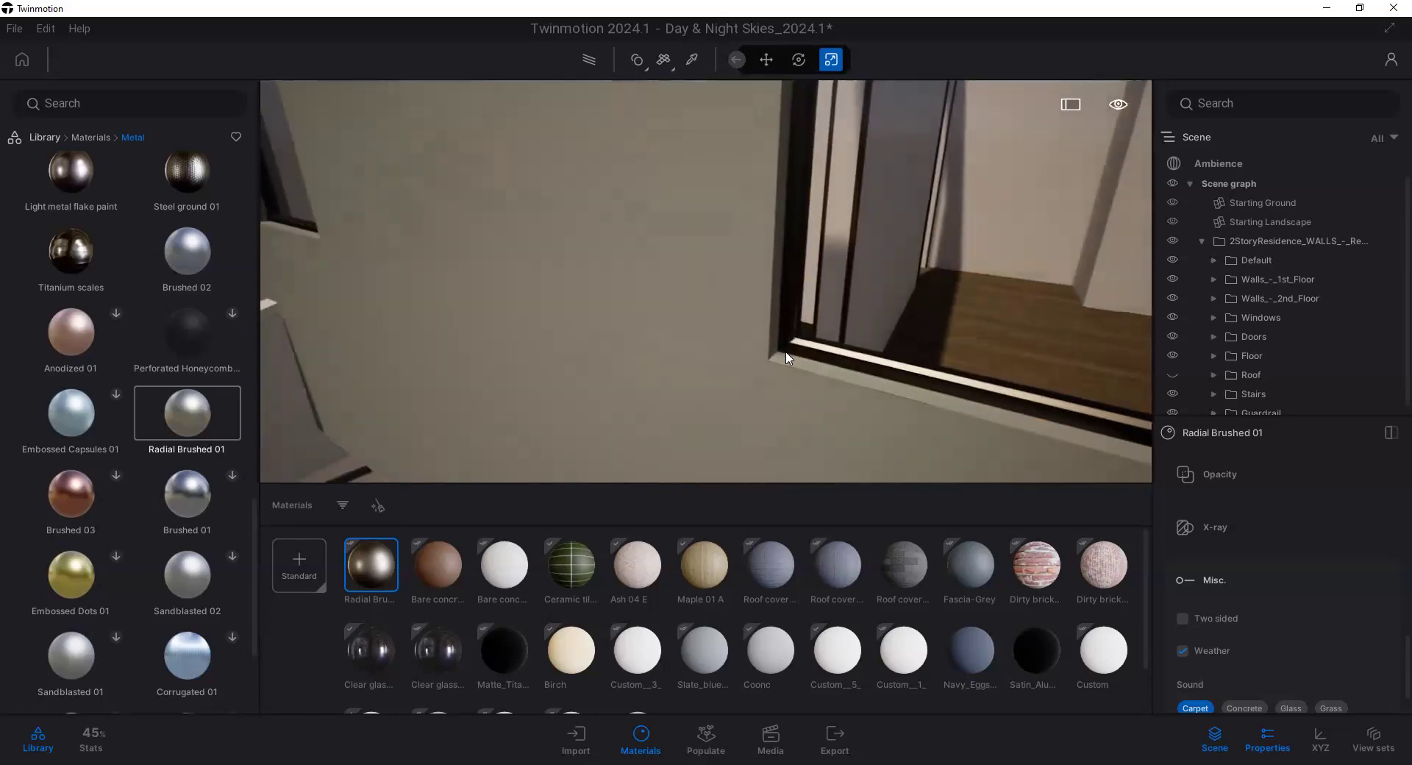
left_click(780, 323)
scroll(781, 324, "up", 2)
scroll(622, 416, "down", 3)
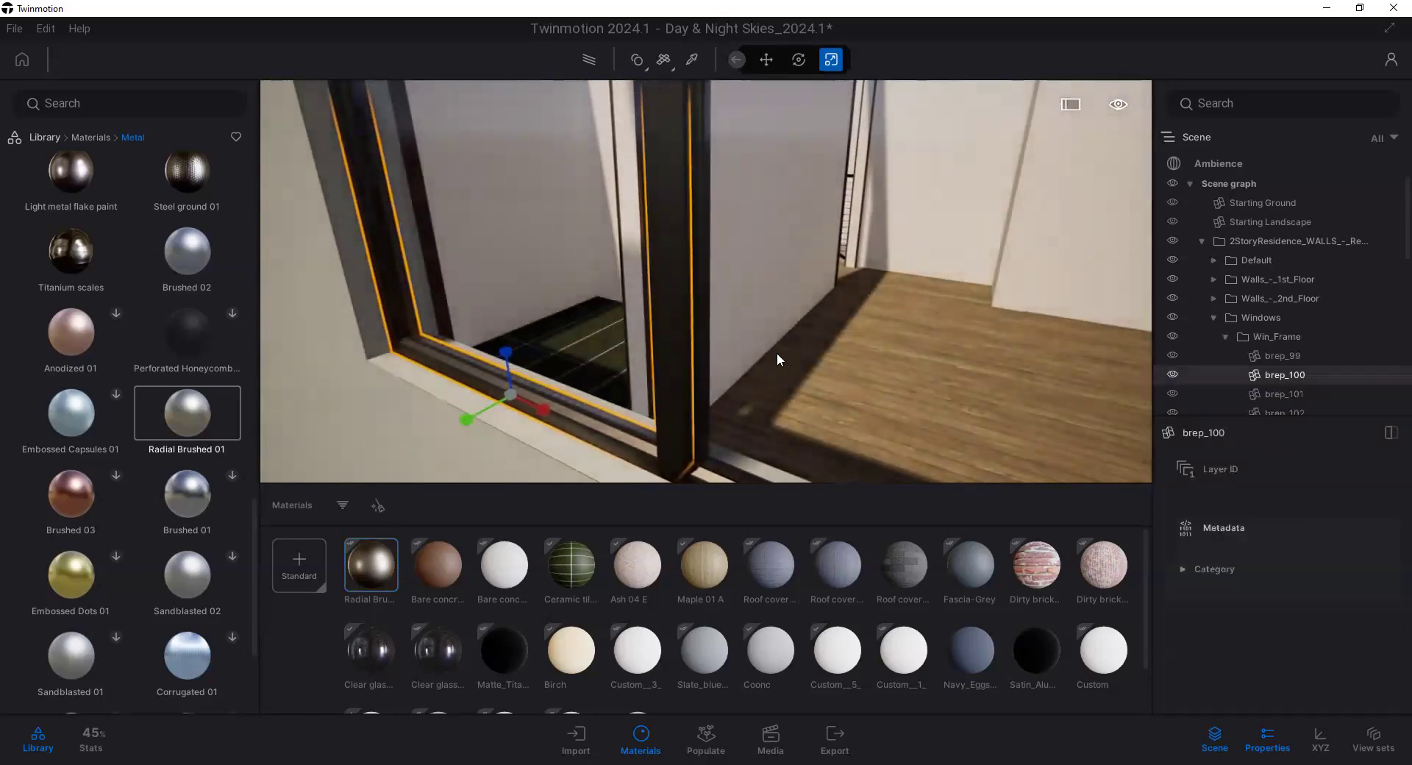
key("Escape")
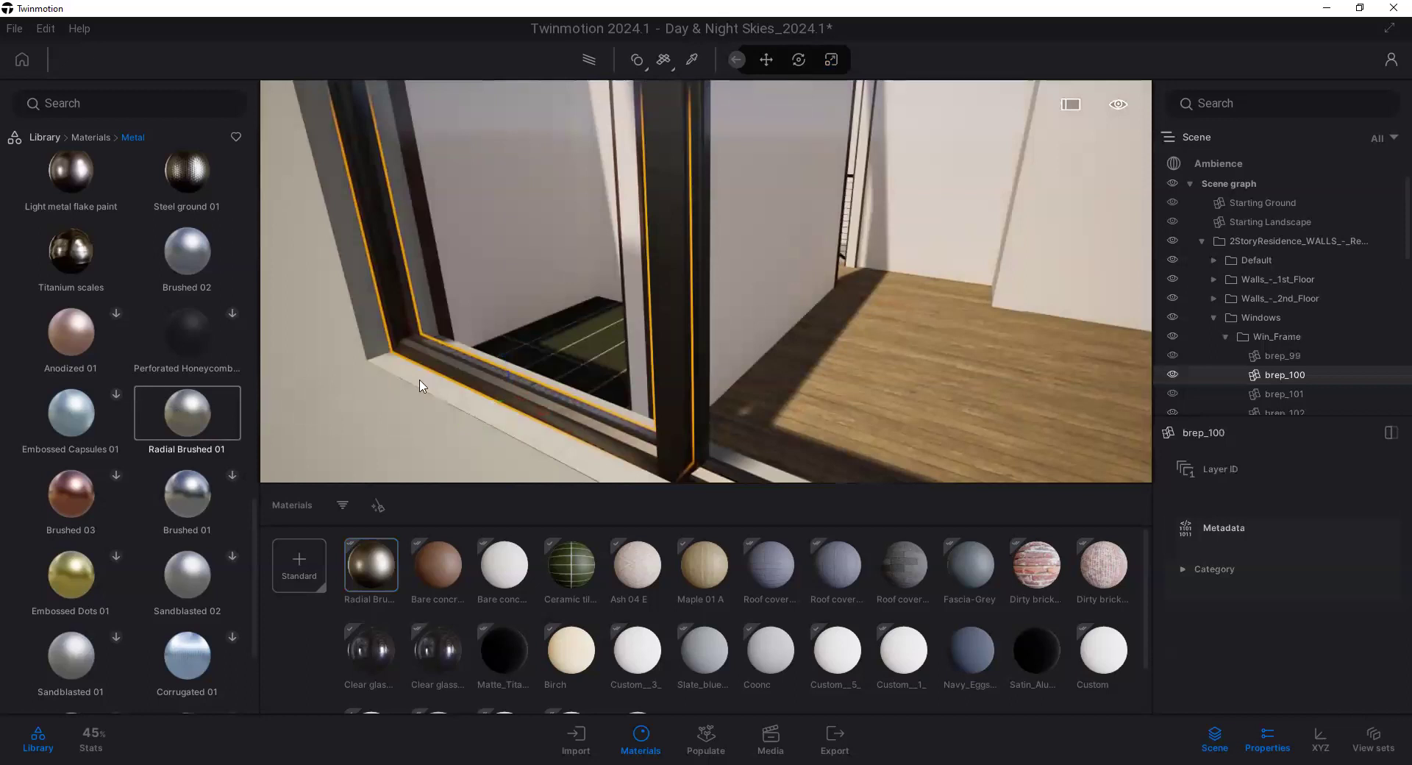
left_click(482, 381)
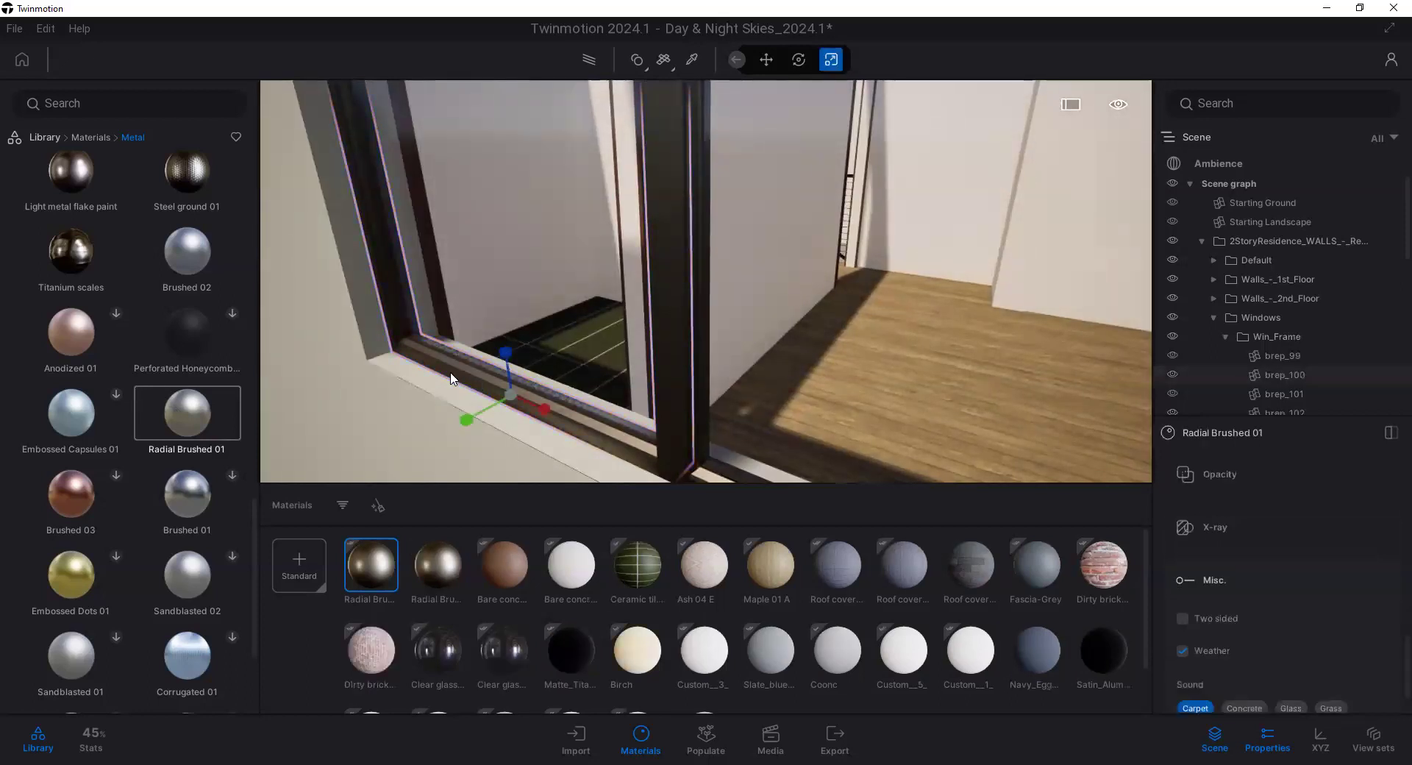
Step: Replace the window frames' material with Brushed 02 from the library's metal materials
scroll(450, 364, "up", 2)
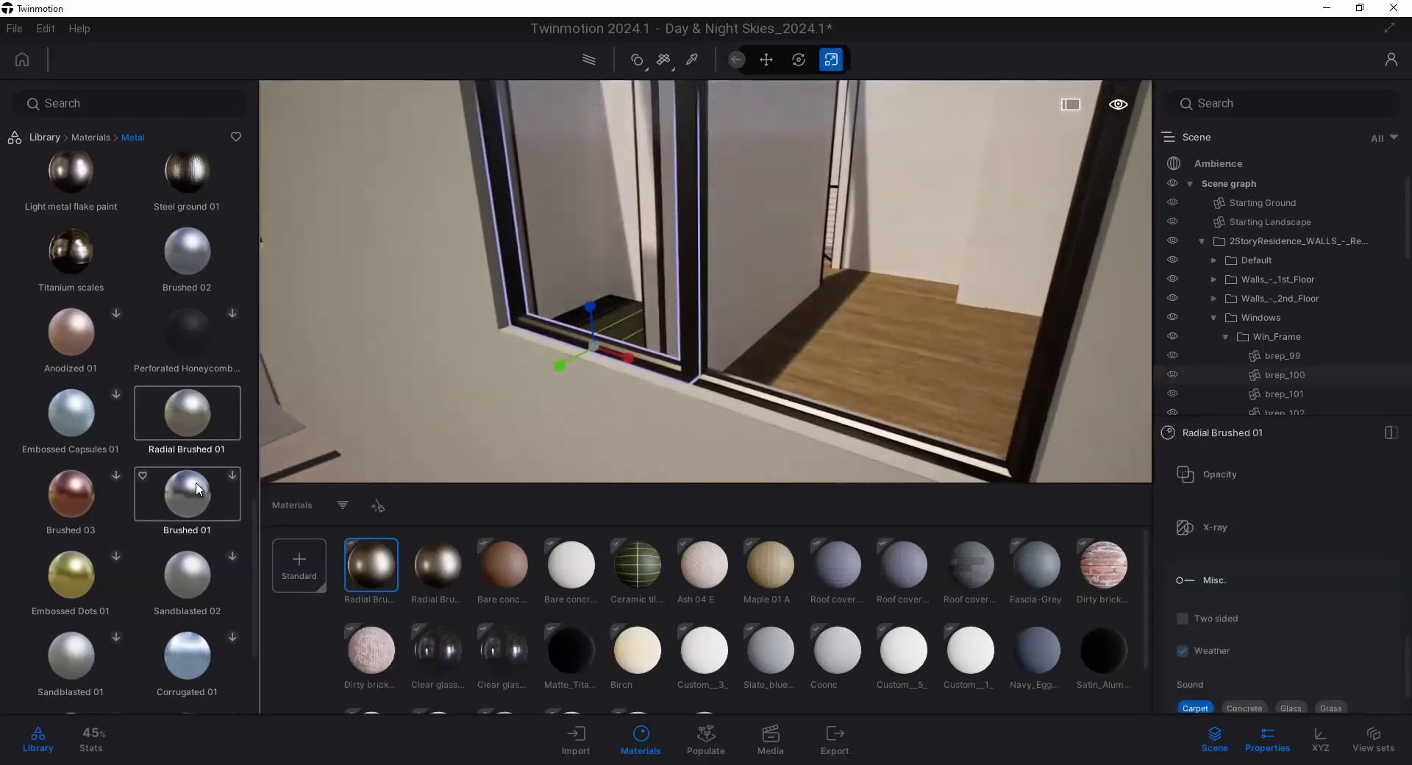
key("Escape")
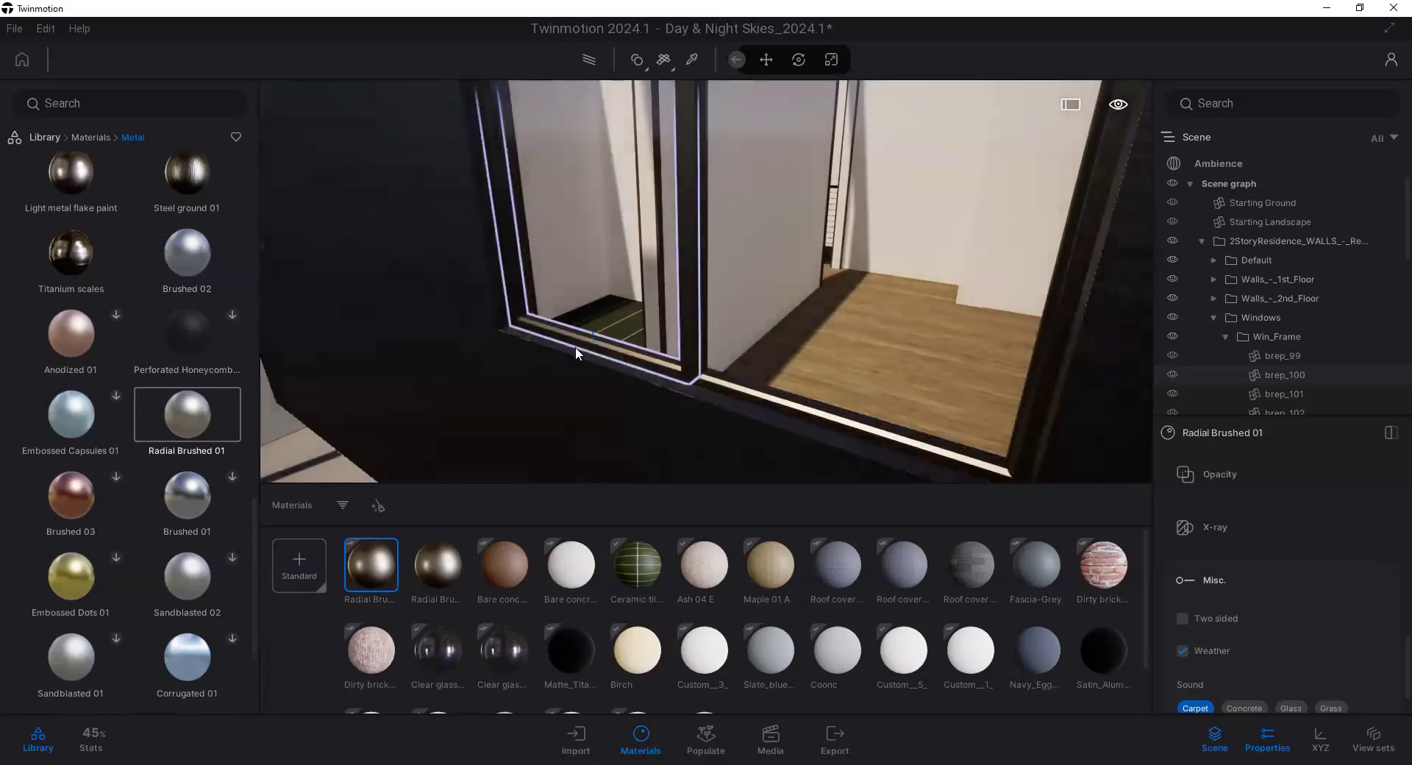
left_click(586, 348)
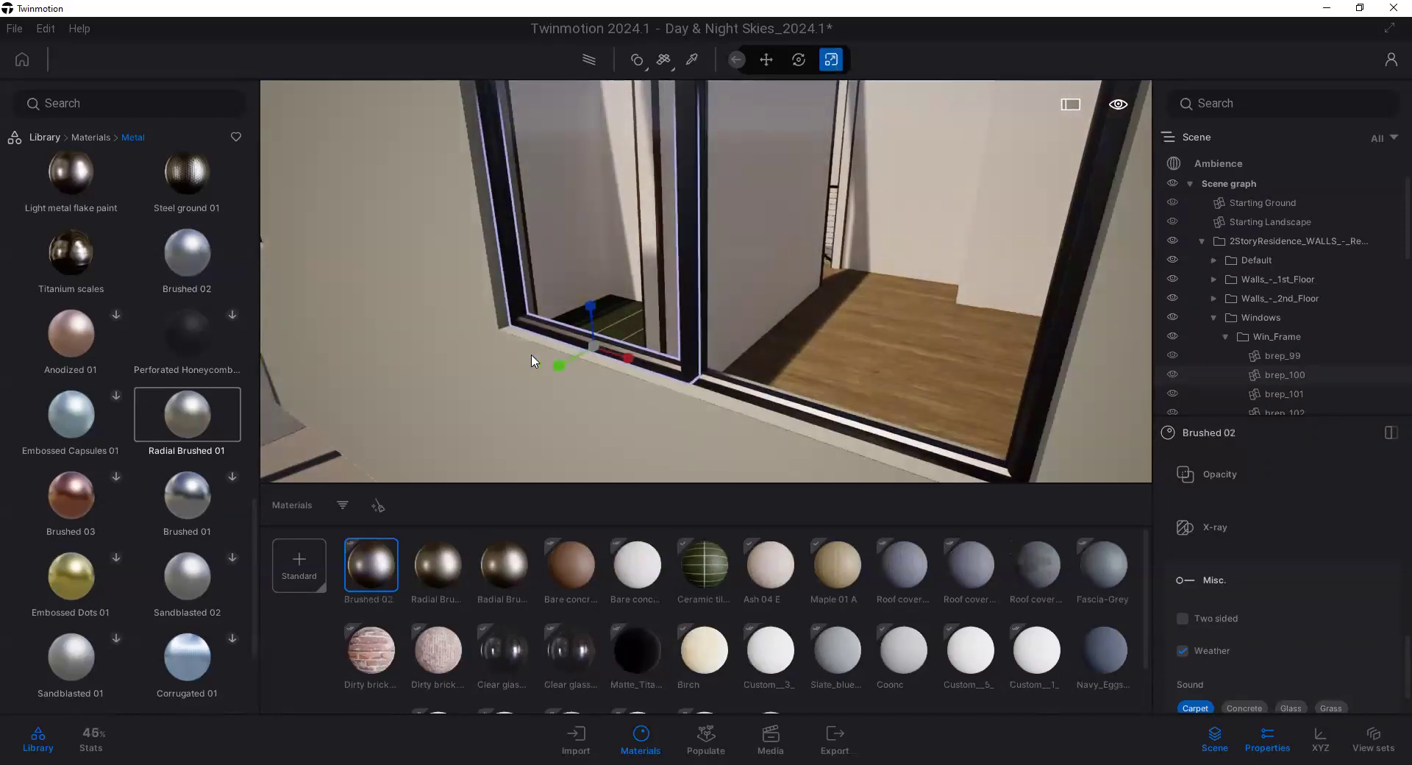
right_click_drag(620, 369, 524, 129)
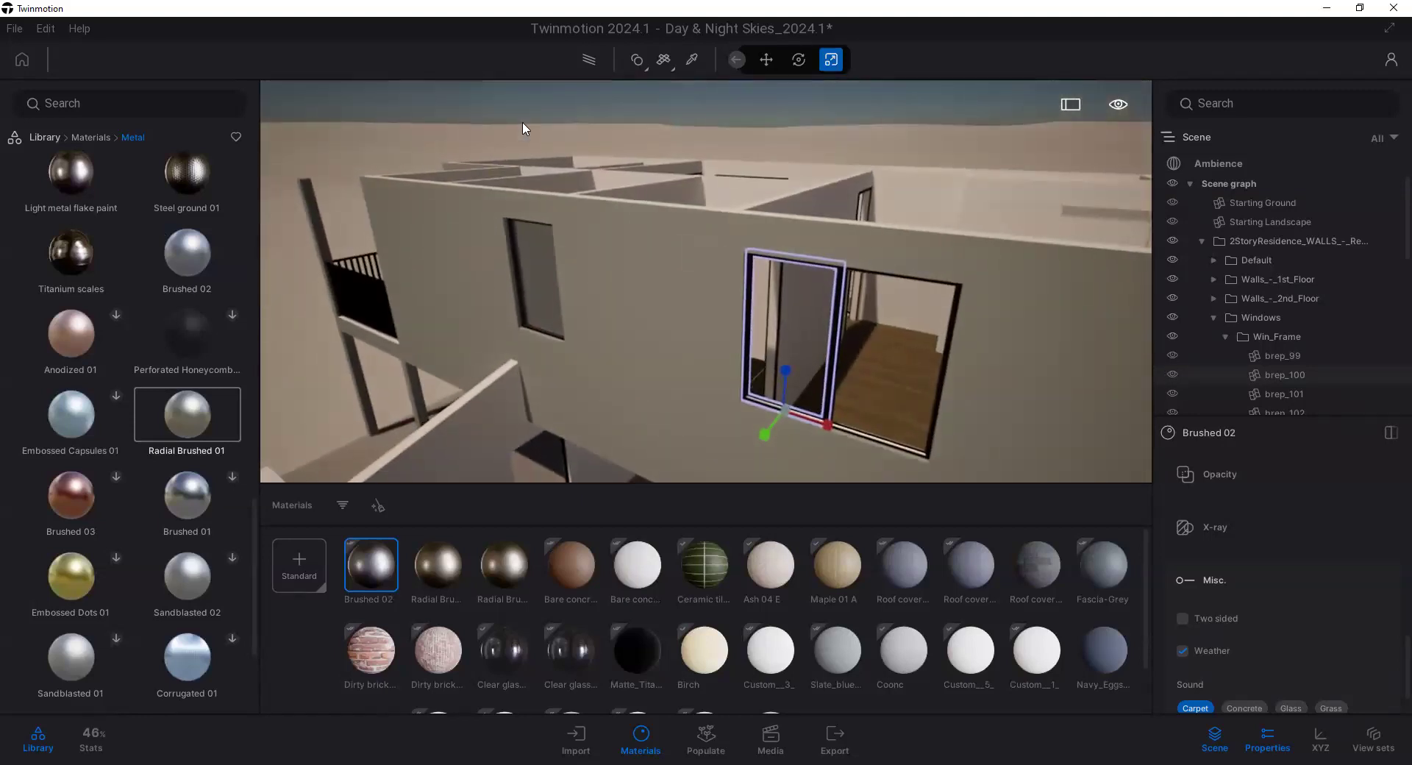
Step: Check the material application mode, deselect the window frame and examine its metal finish up close
left_click(639, 61)
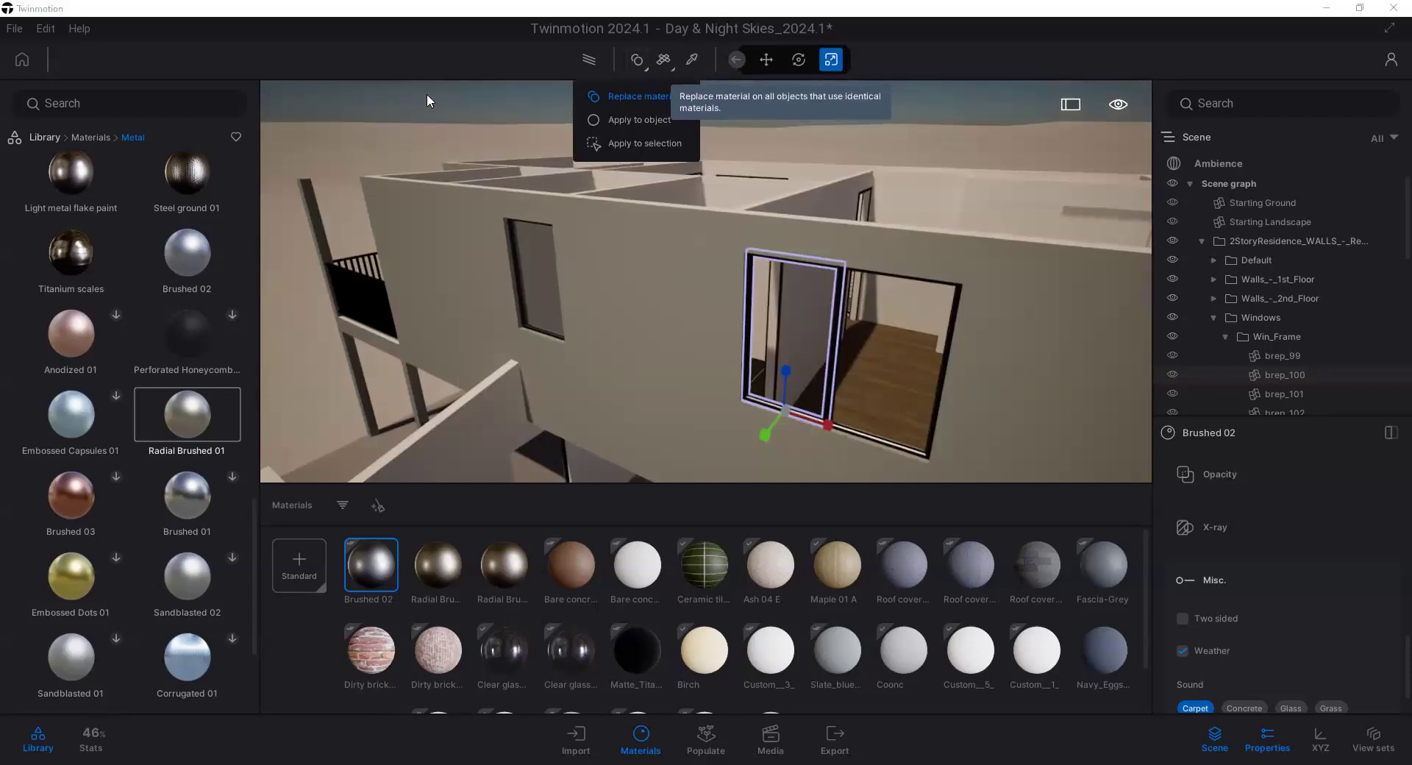
left_click(723, 412)
scroll(764, 408, "up", 6)
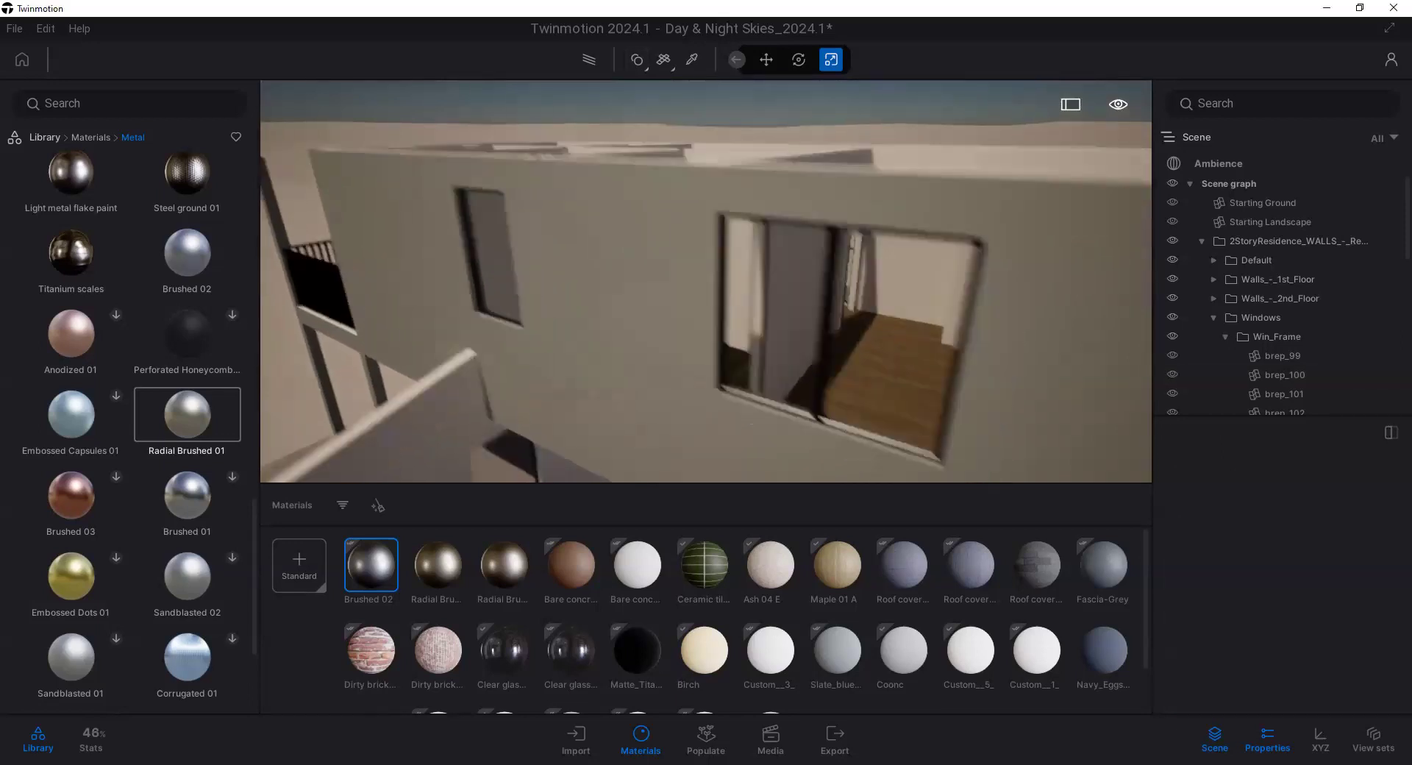
scroll(619, 299, "up", 6)
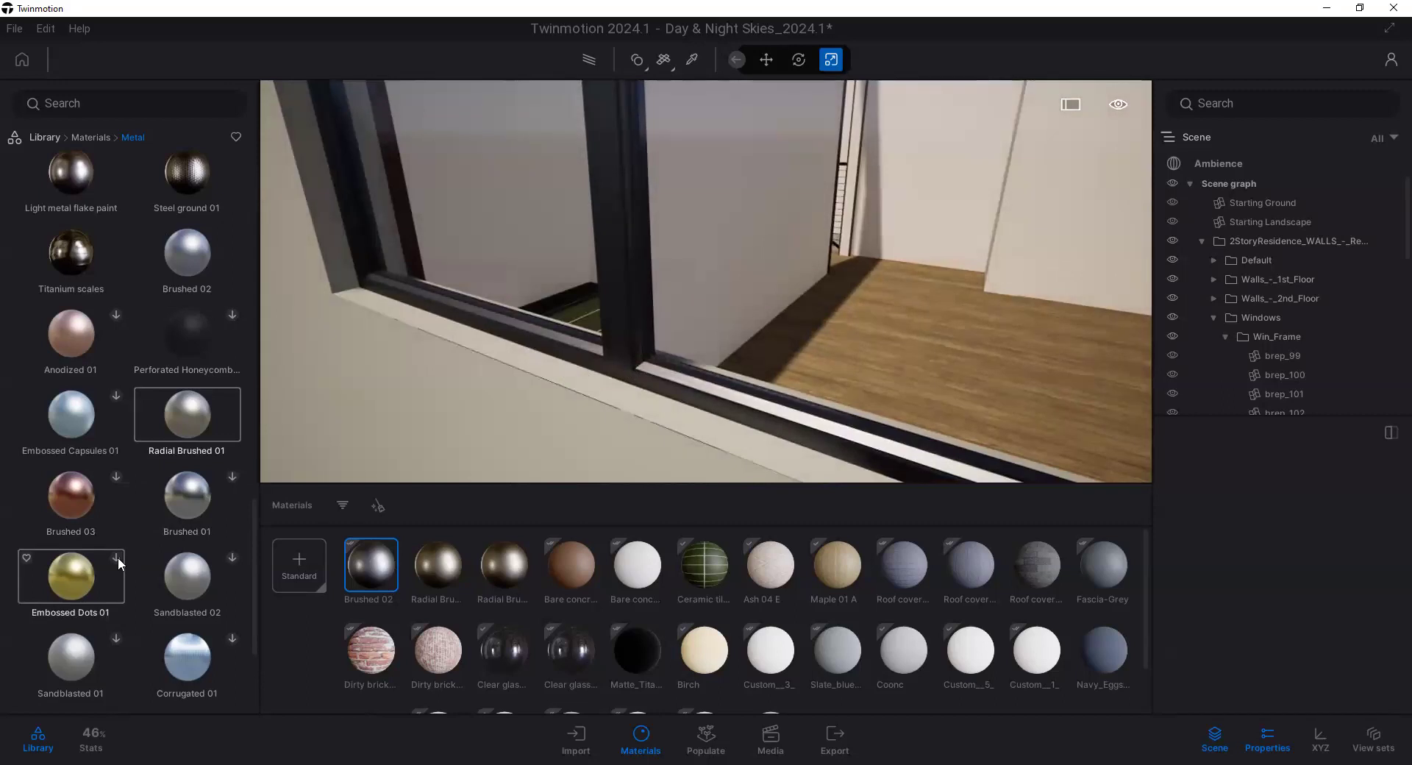
scroll(110, 555, "down", 1)
scroll(44, 298, "up", 2)
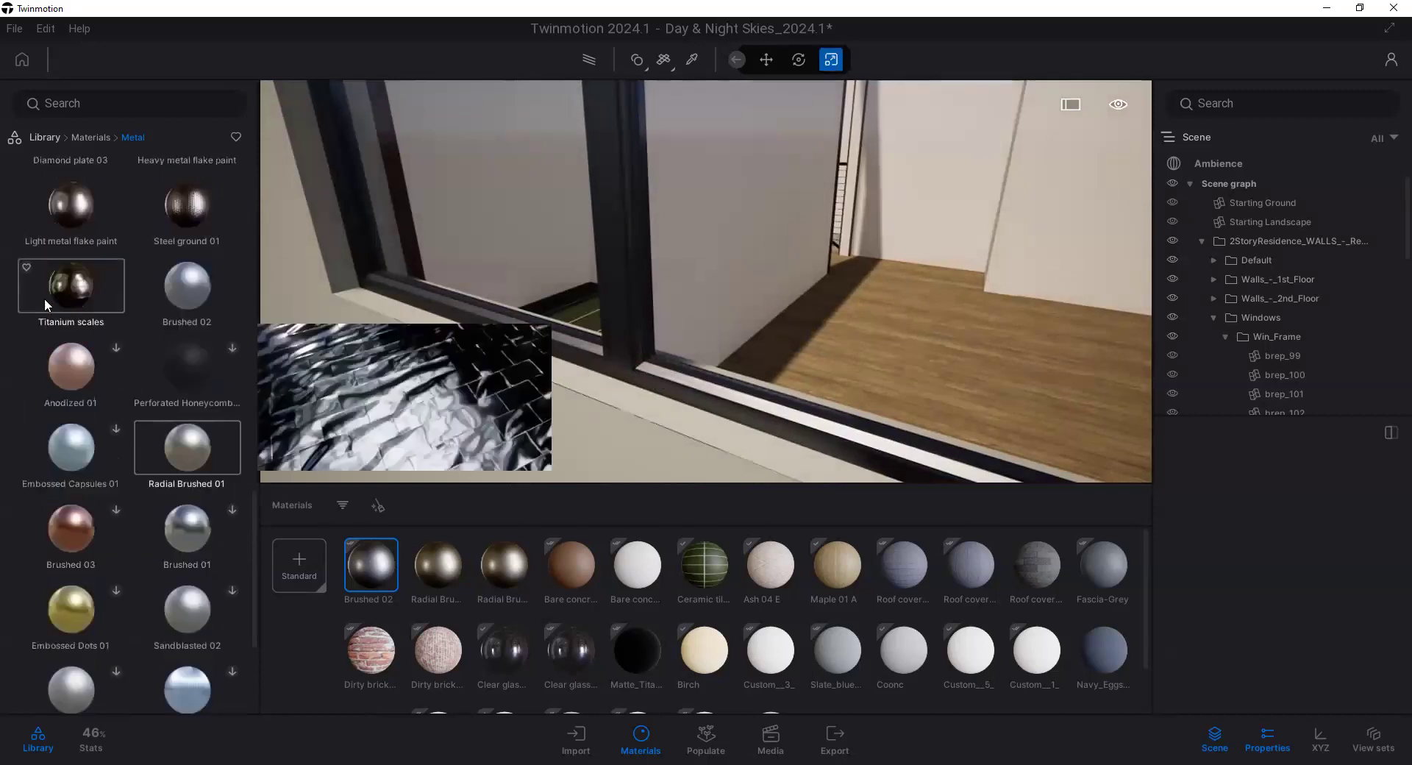
Step: Collapse the Windows folder in the scene graph and make the Roof folder visible
left_click_drag(505, 242, 628, 307)
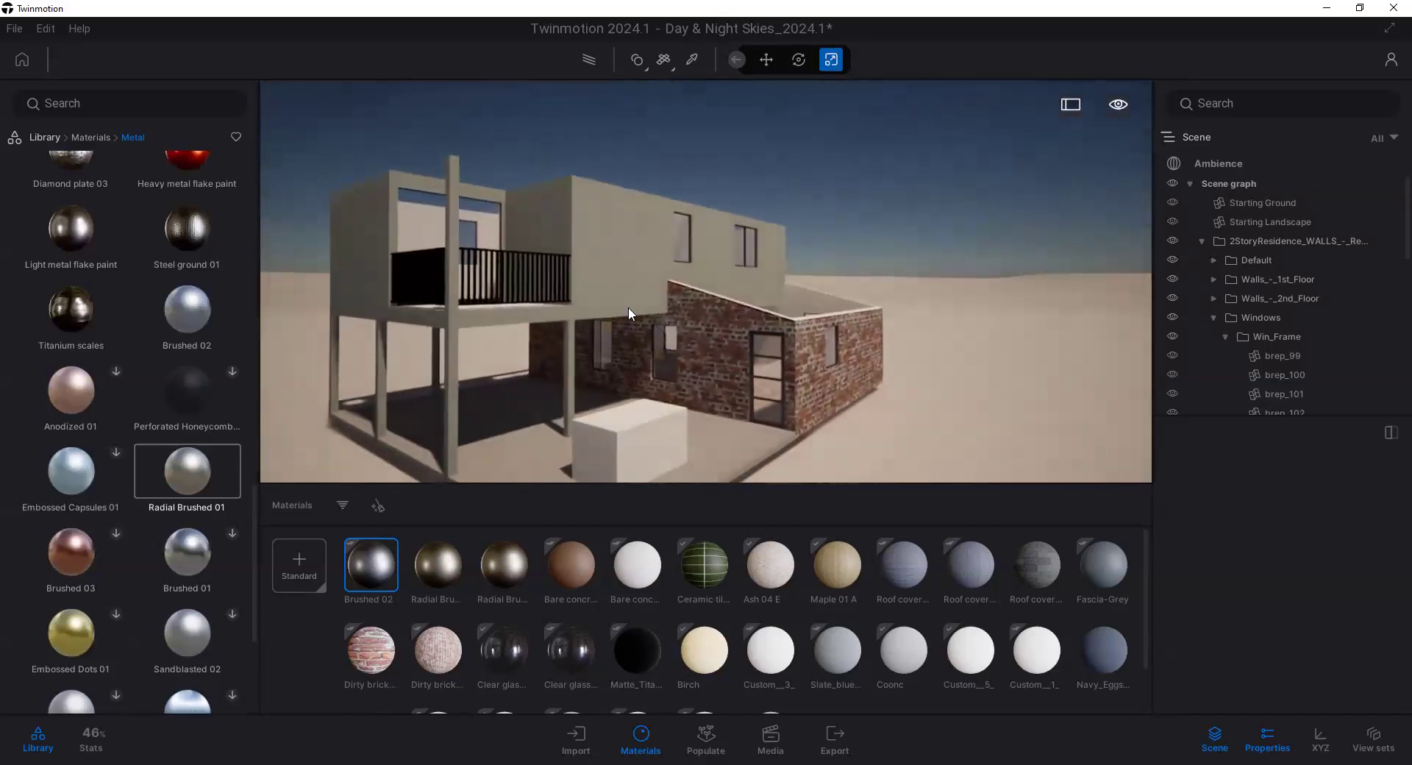
left_click(1214, 318)
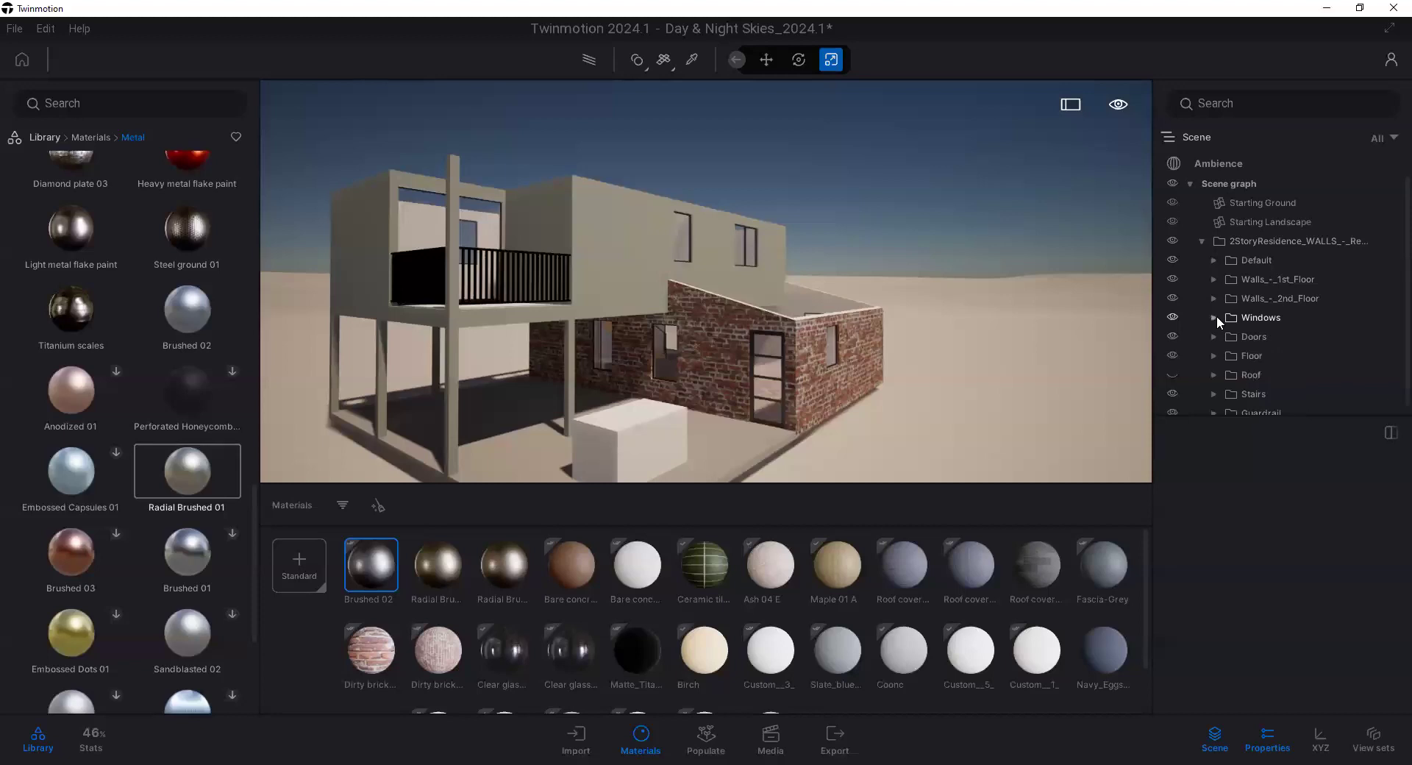
left_click(1172, 374)
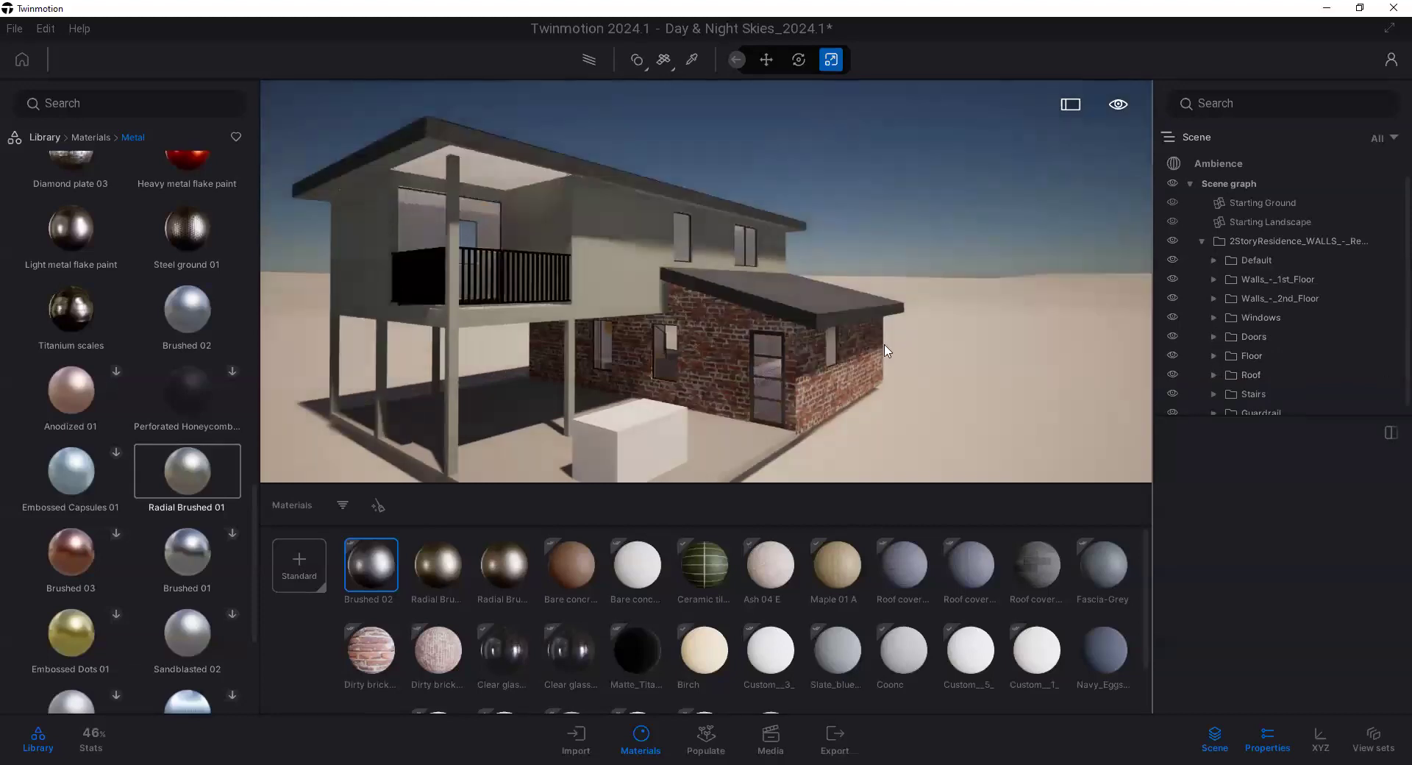
Step: Examine the complete house exterior with its roof, brick walls and window frames from several angles
left_click_drag(698, 346, 749, 317)
left_click_drag(581, 315, 689, 355)
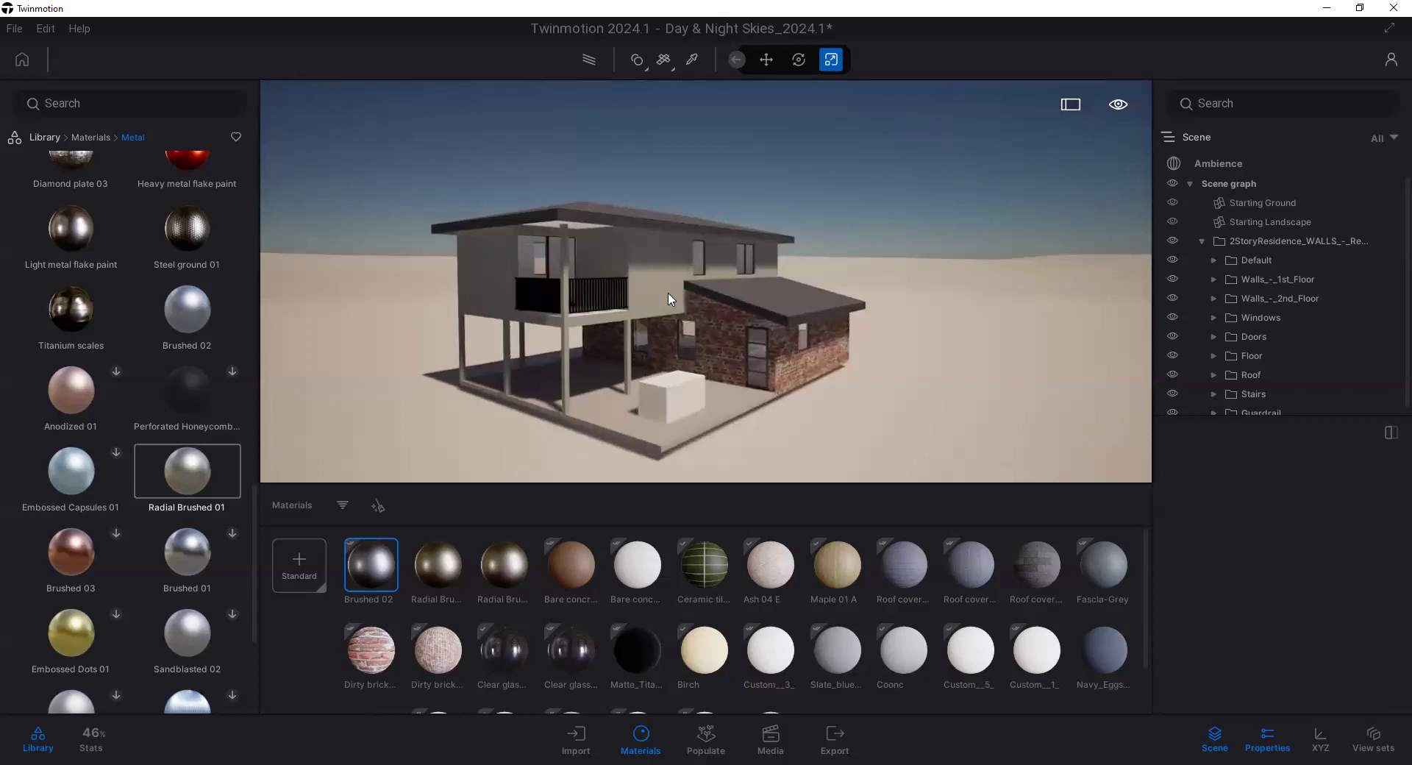
left_click_drag(716, 334, 631, 305)
scroll(677, 306, "up", 3)
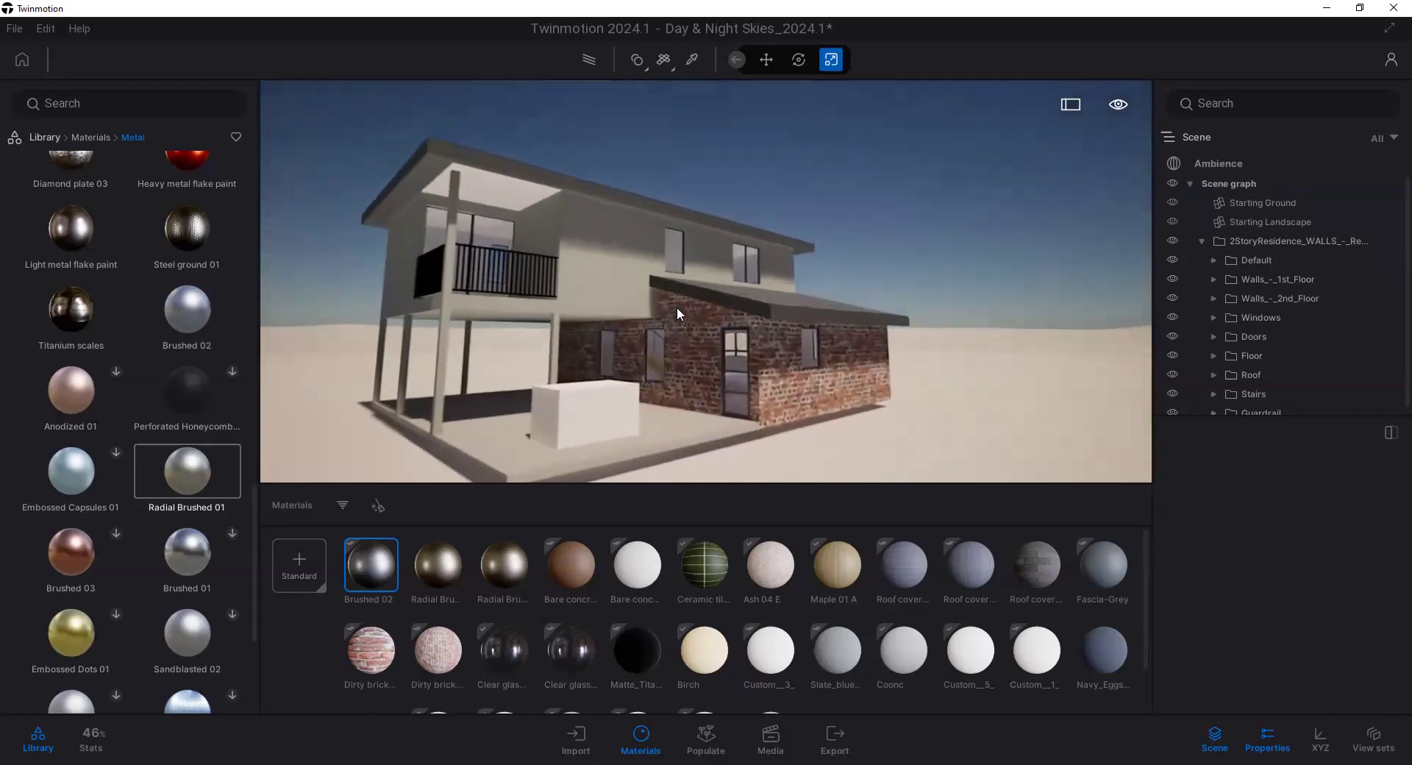
scroll(685, 342, "down", 3)
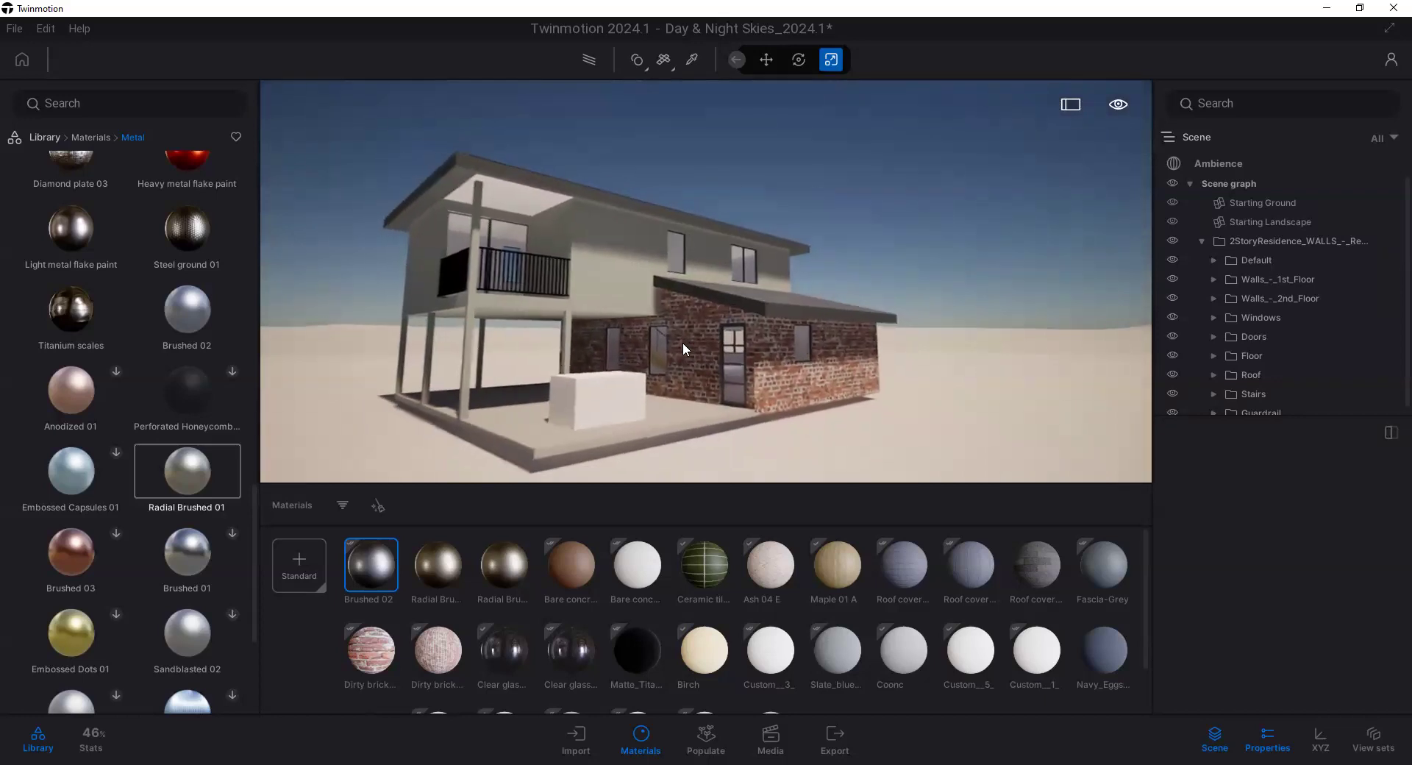
left_click_drag(687, 336, 656, 240)
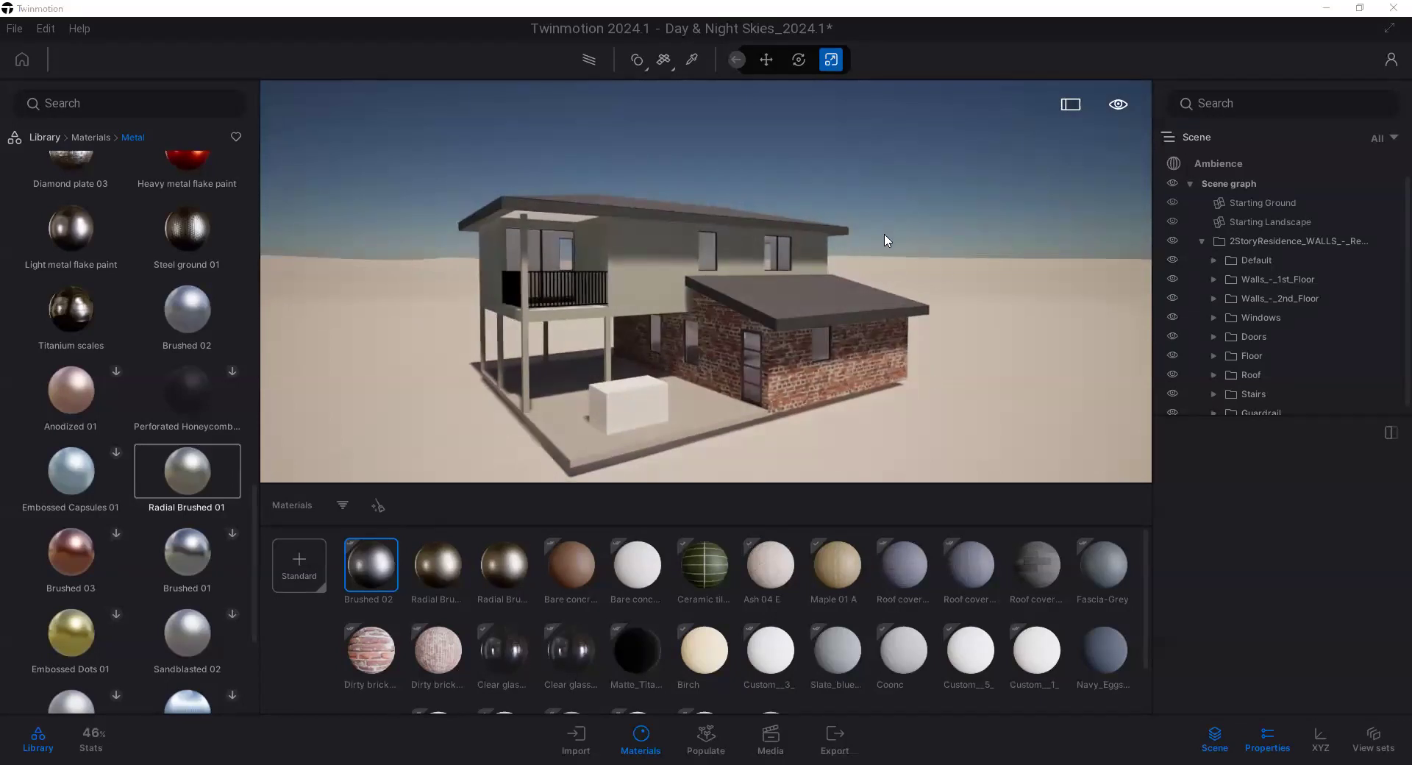
left_click_drag(662, 272, 586, 303)
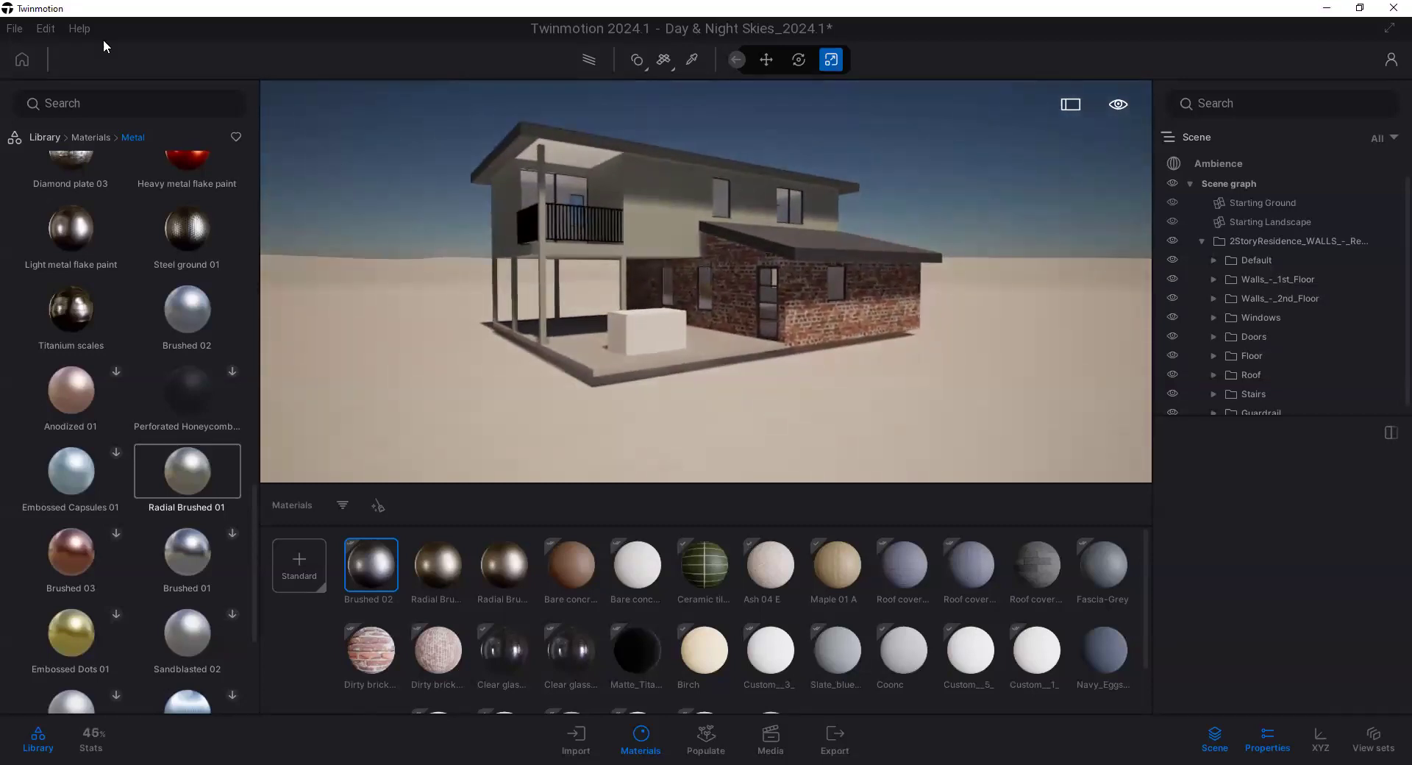
Step: Bring up the file commands for the current project
left_click(15, 29)
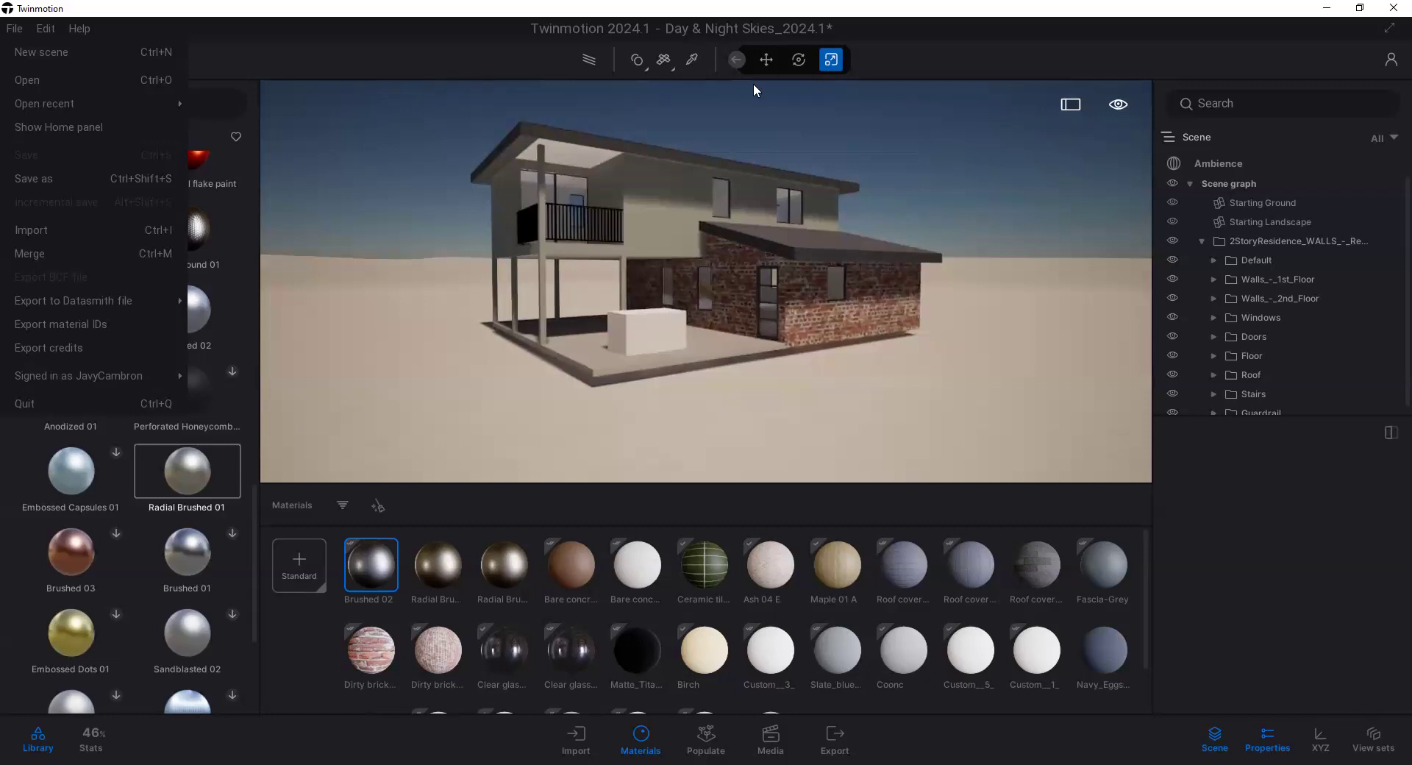
mouse_move(32, 29)
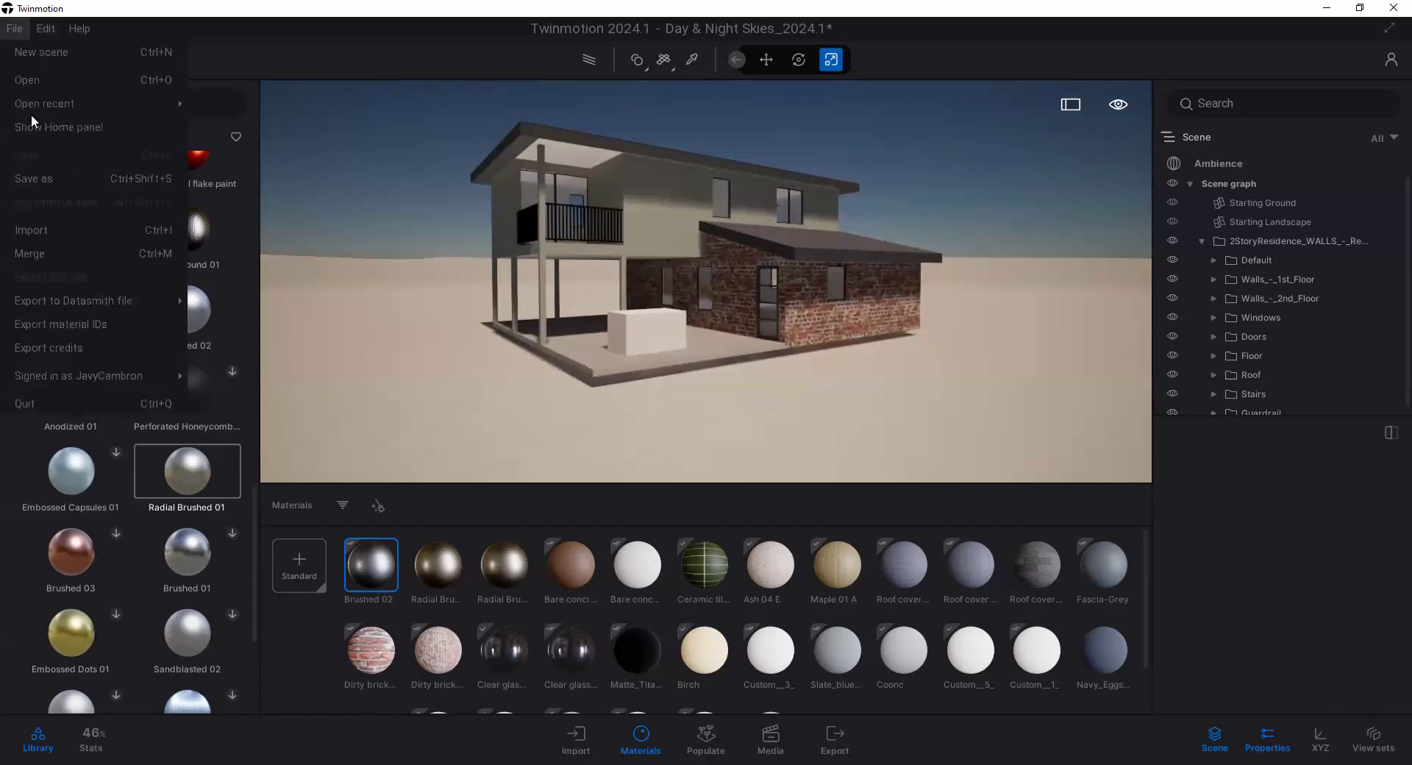